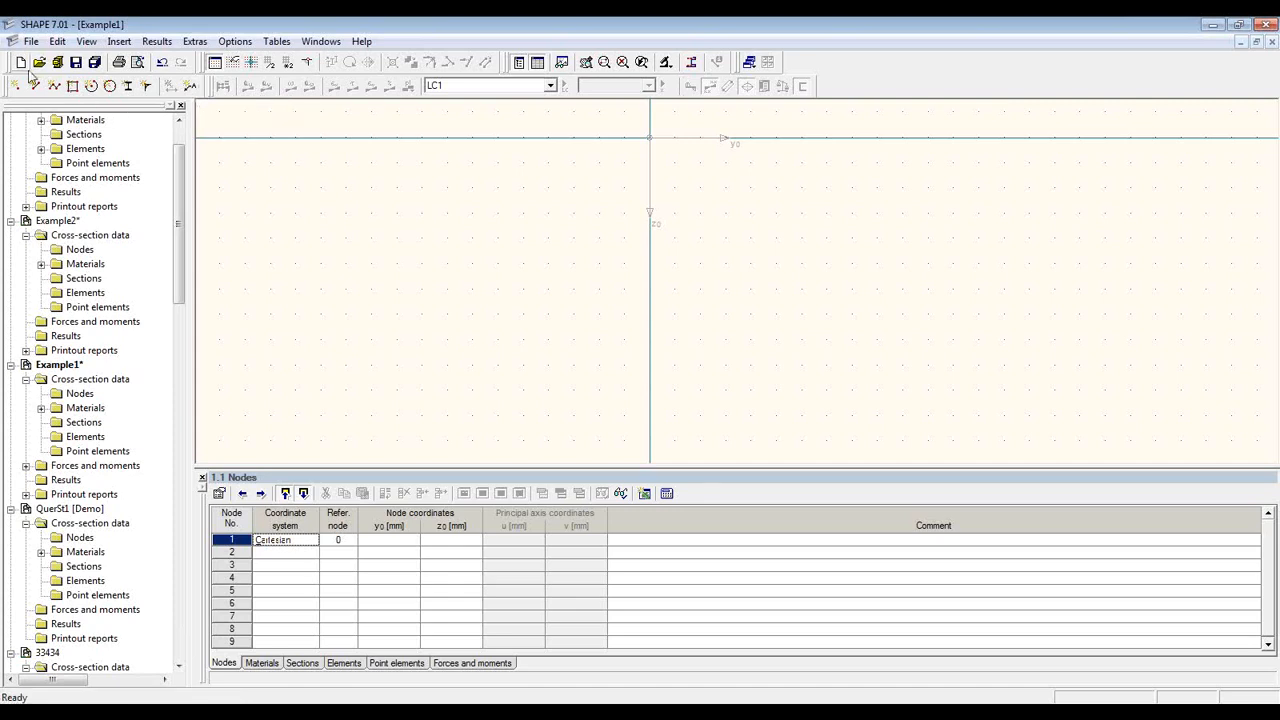
Preview the Combi, Dome, Example1 and Example2 sections of the Demo project in the Project Manager, and create no new cross-section
left_click(20, 63)
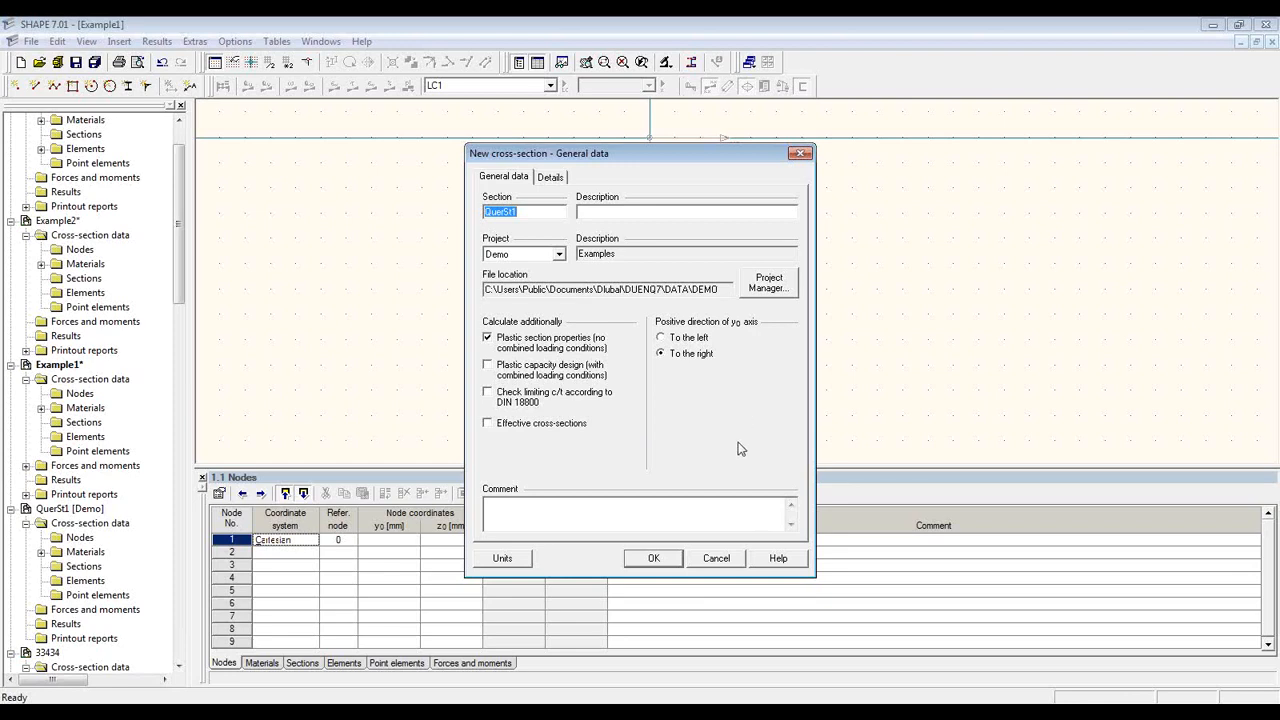
left_click(793, 285)
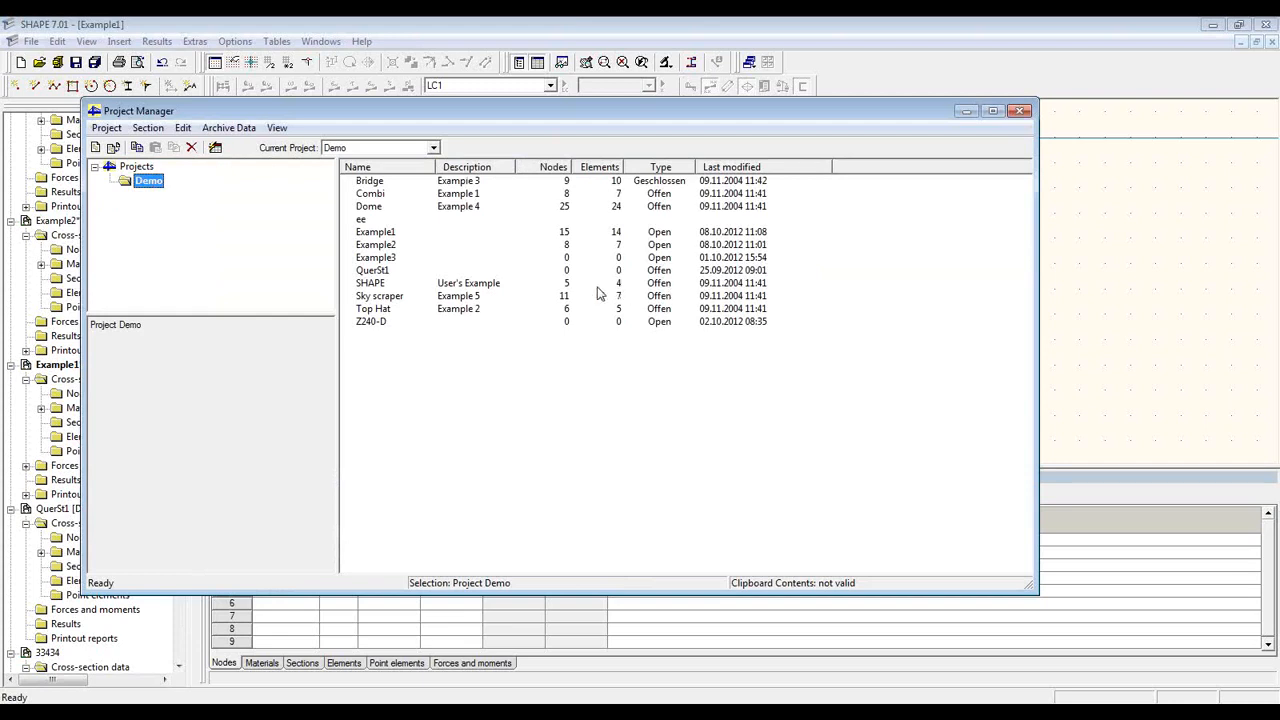
left_click(531, 195)
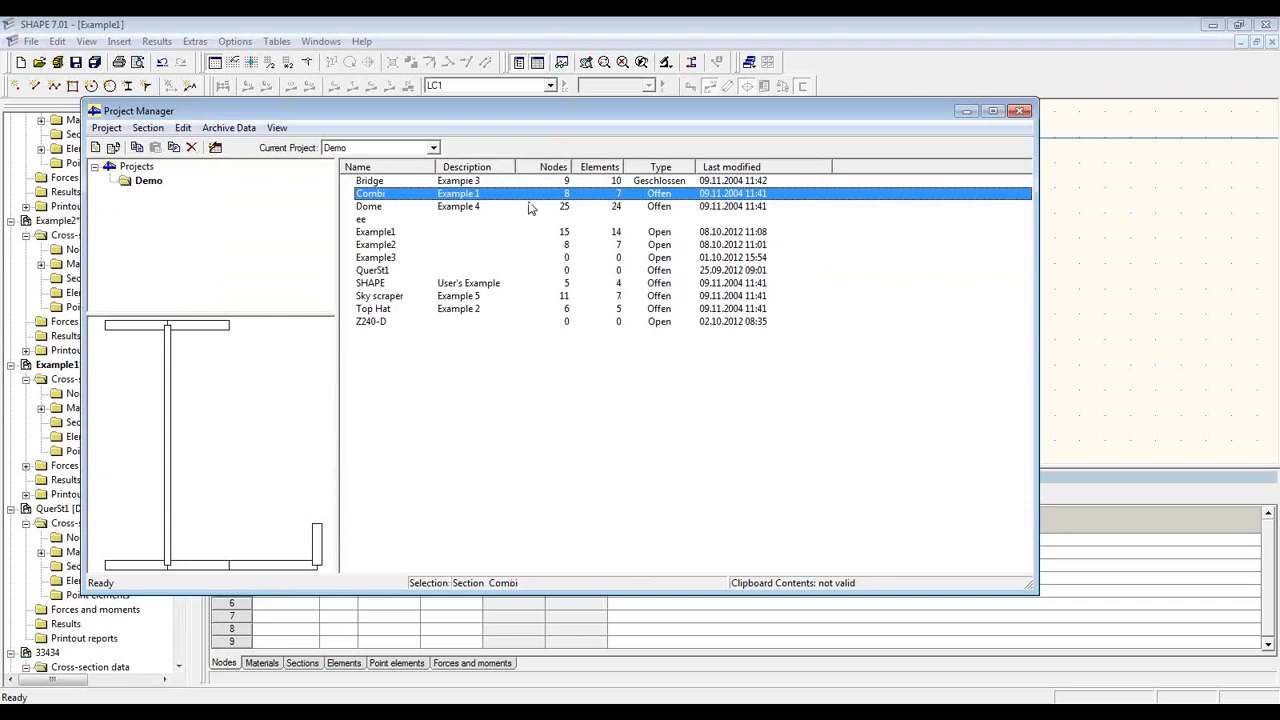
left_click(531, 207)
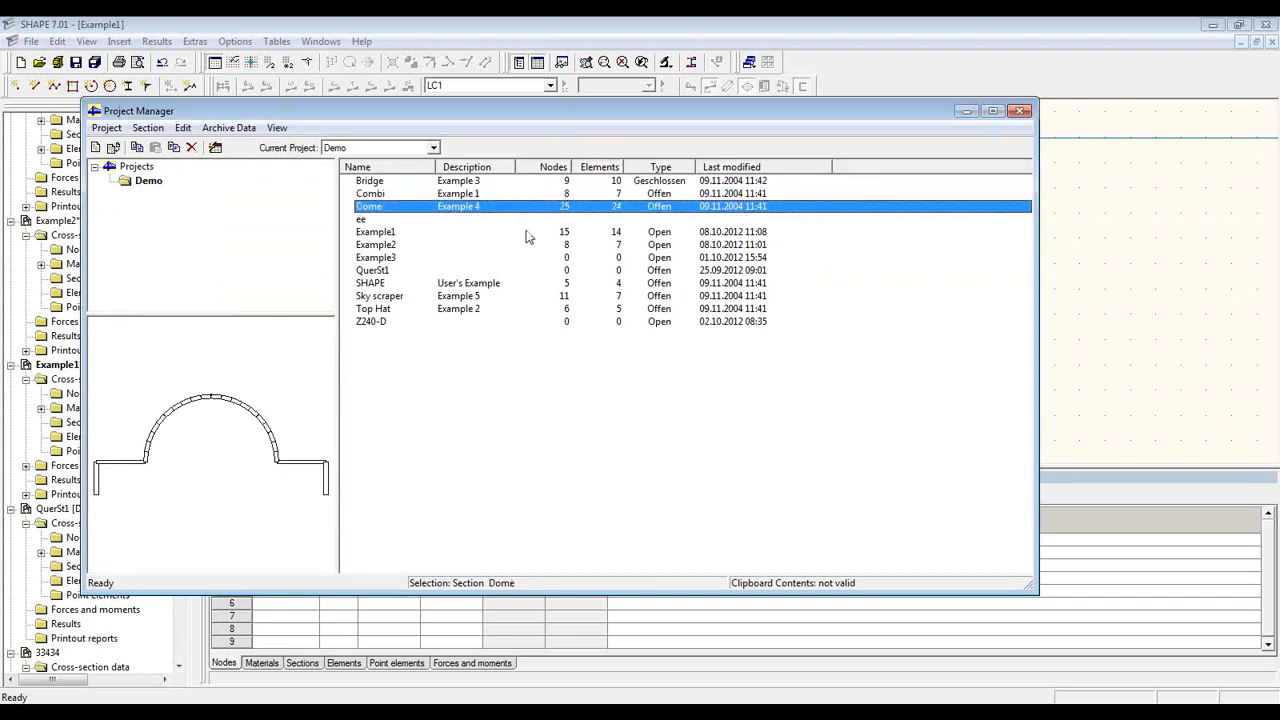
left_click(529, 233)
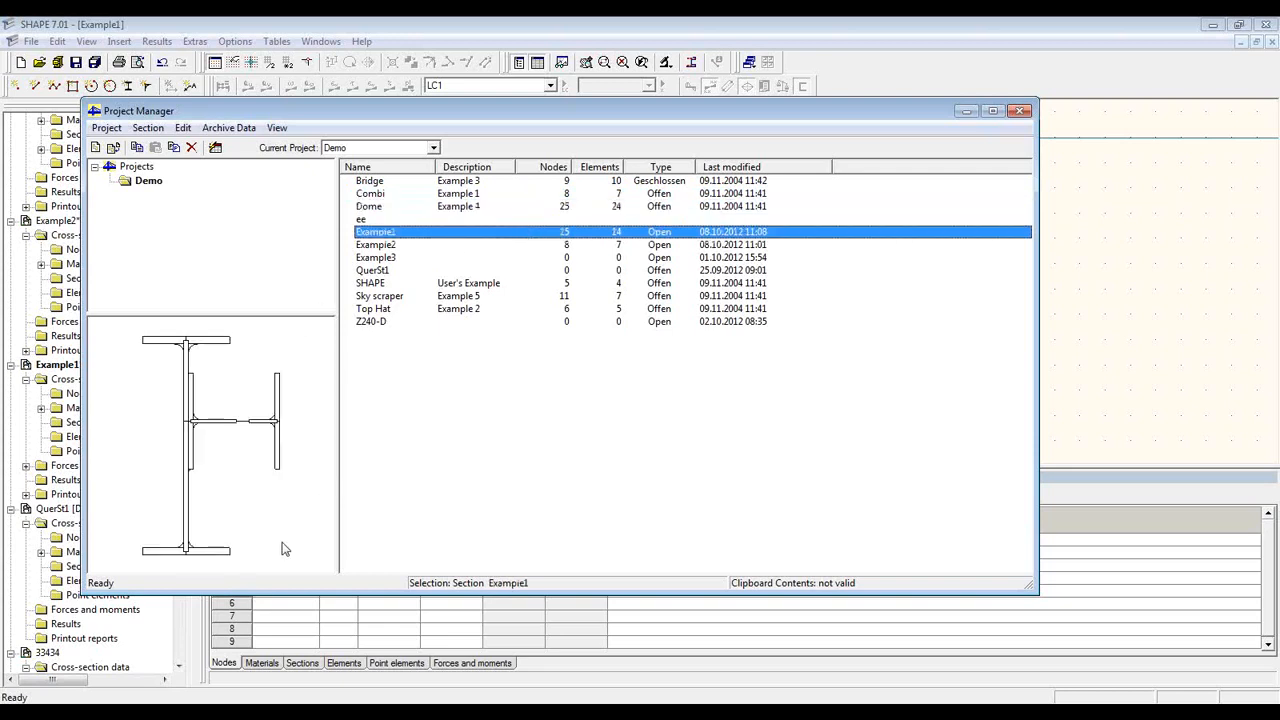
left_click(420, 245)
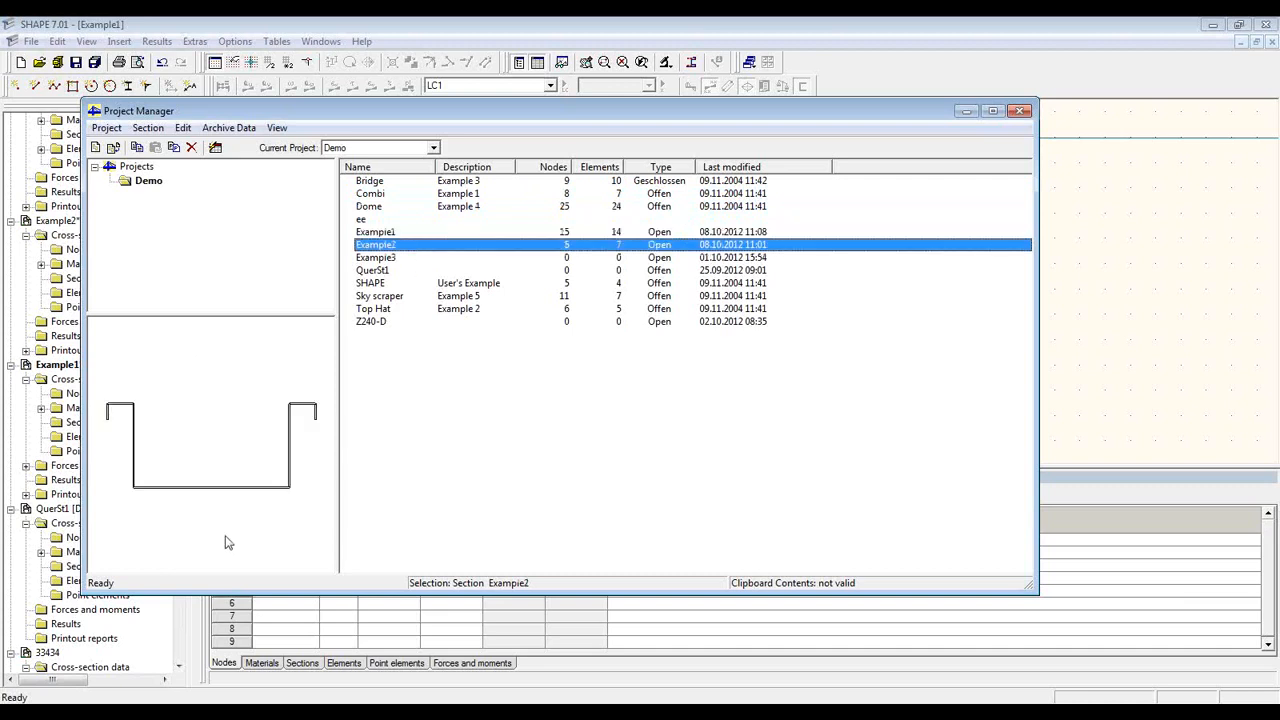
left_click(1020, 111)
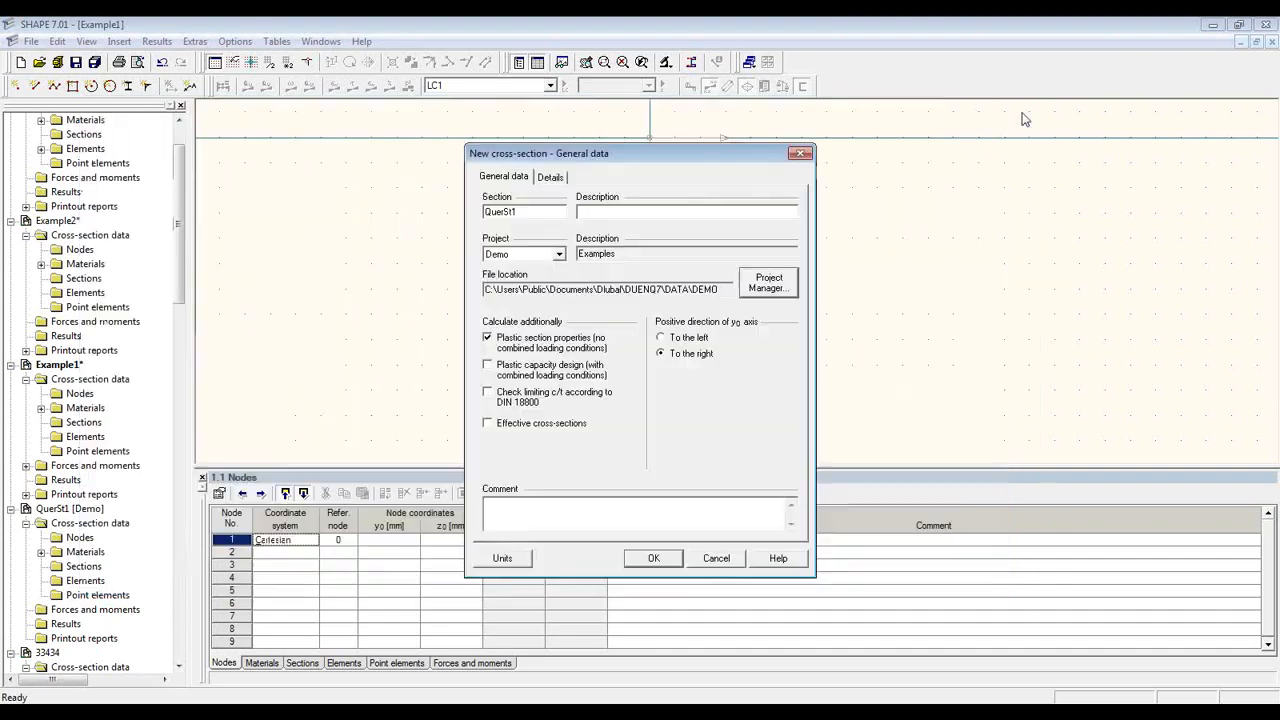
left_click(717, 559)
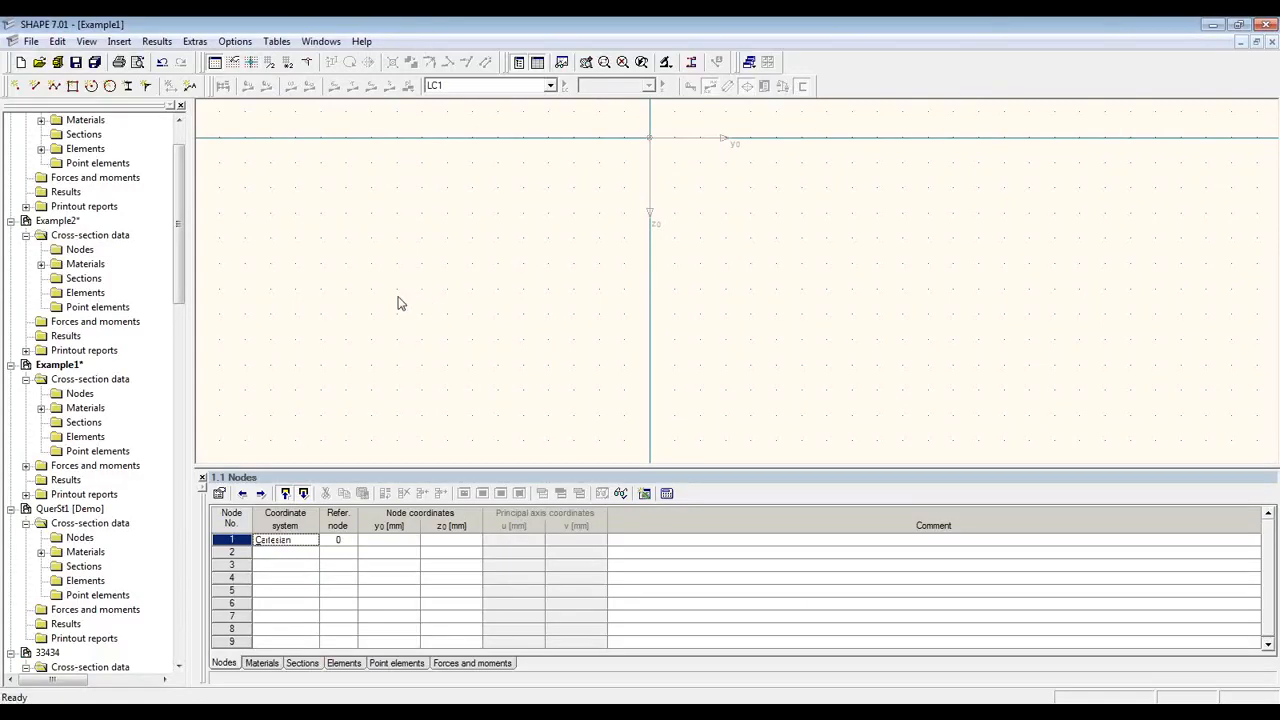
Insert a rolled IPE 500 section in Steel S 235 with the middle of its upper flange at the coordinate origin
left_click(135, 89)
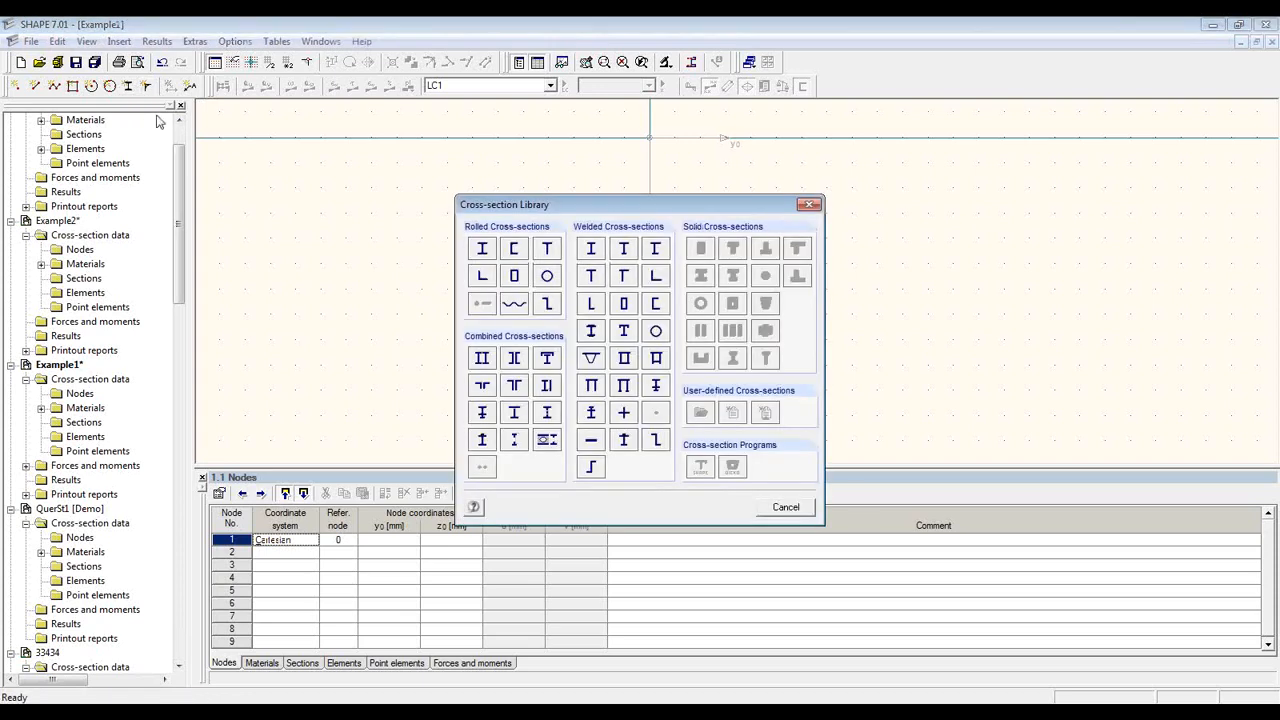
left_click(489, 254)
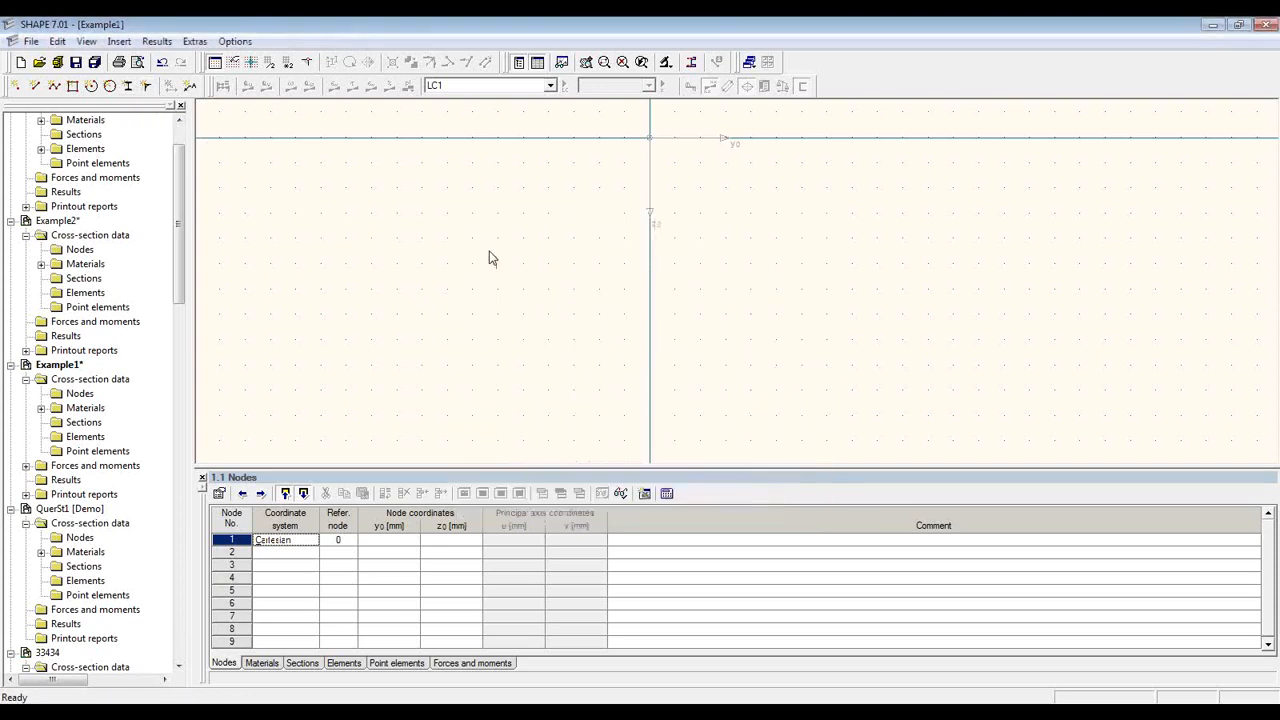
left_click_drag(544, 265, 551, 305)
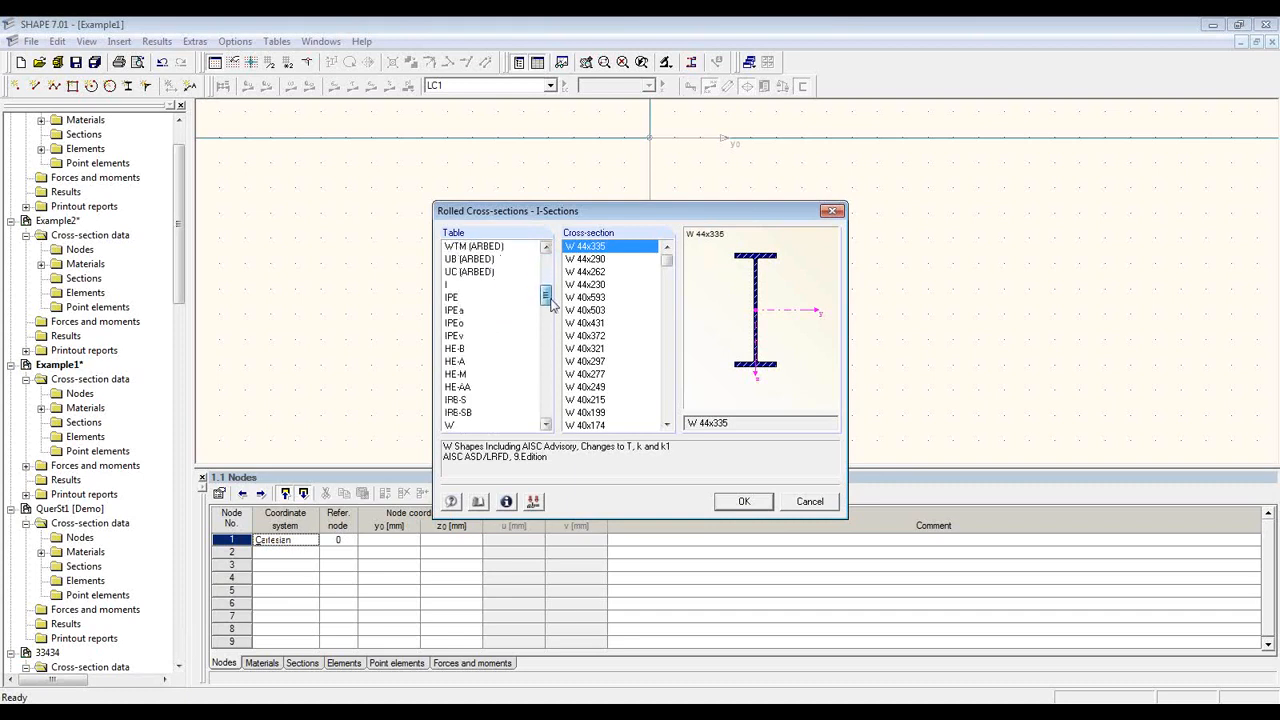
left_click(480, 297)
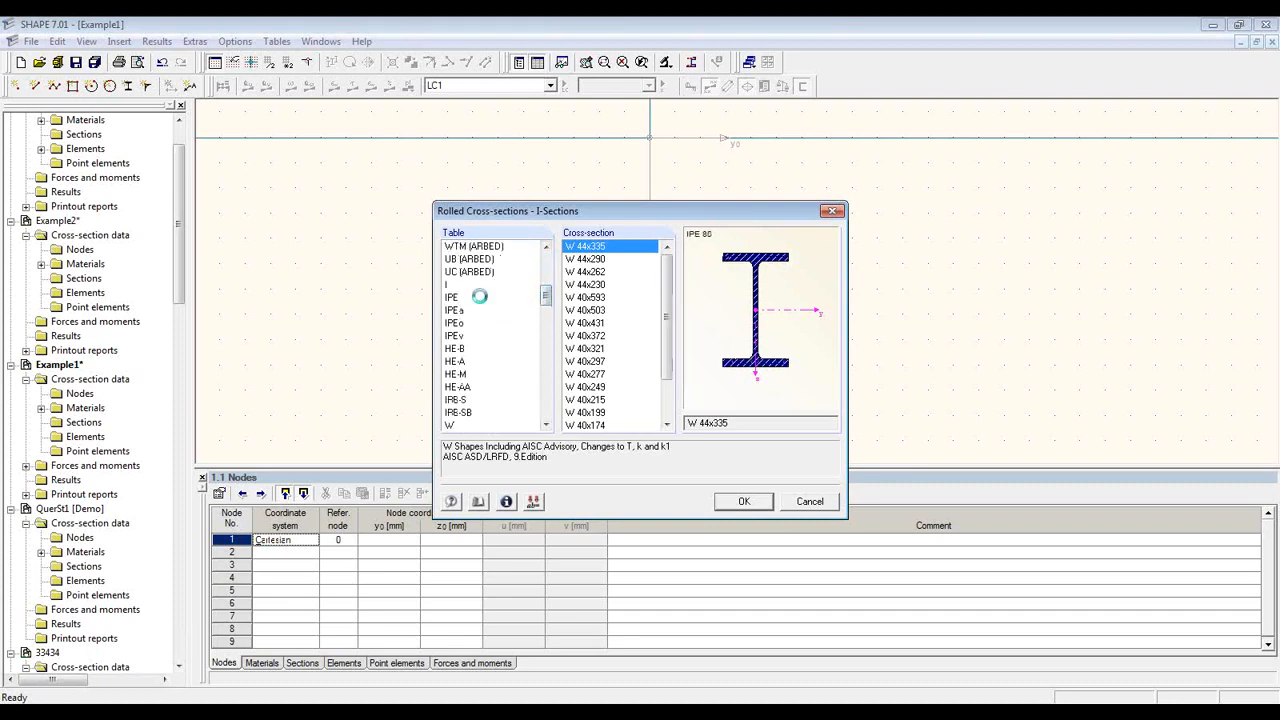
scroll(616, 370, "down", 3)
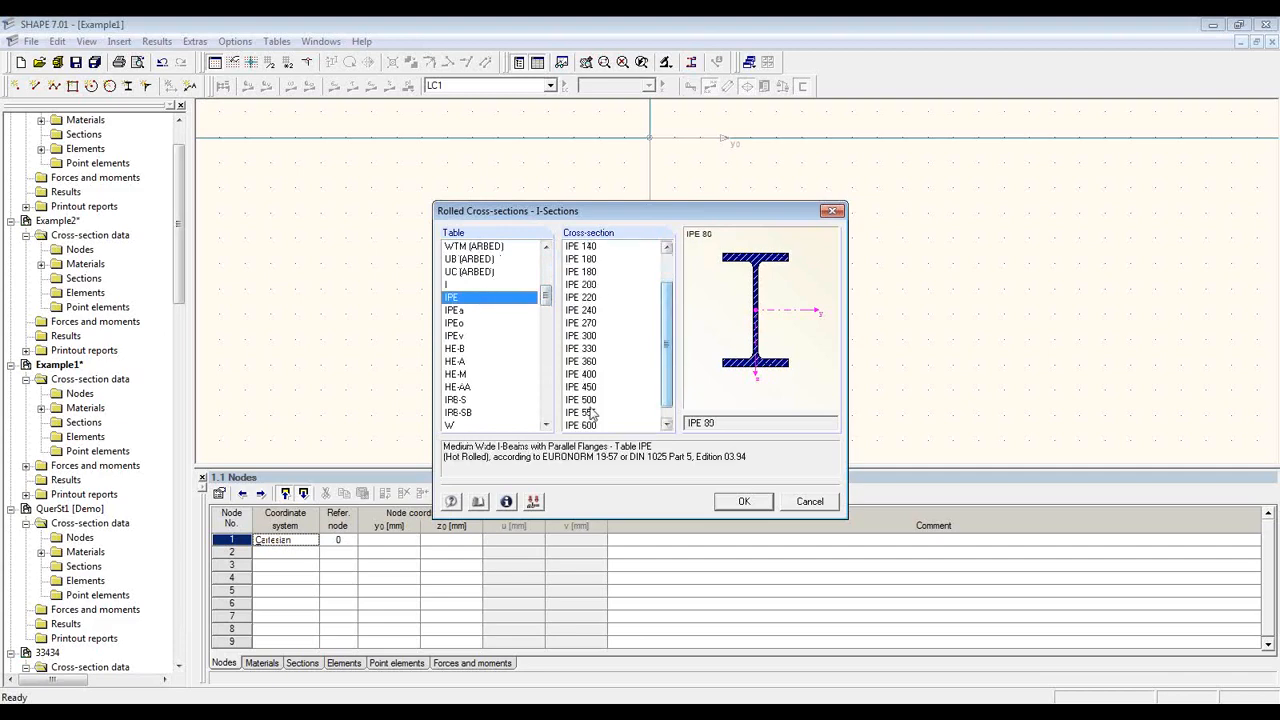
left_click(581, 399)
left_click(742, 501)
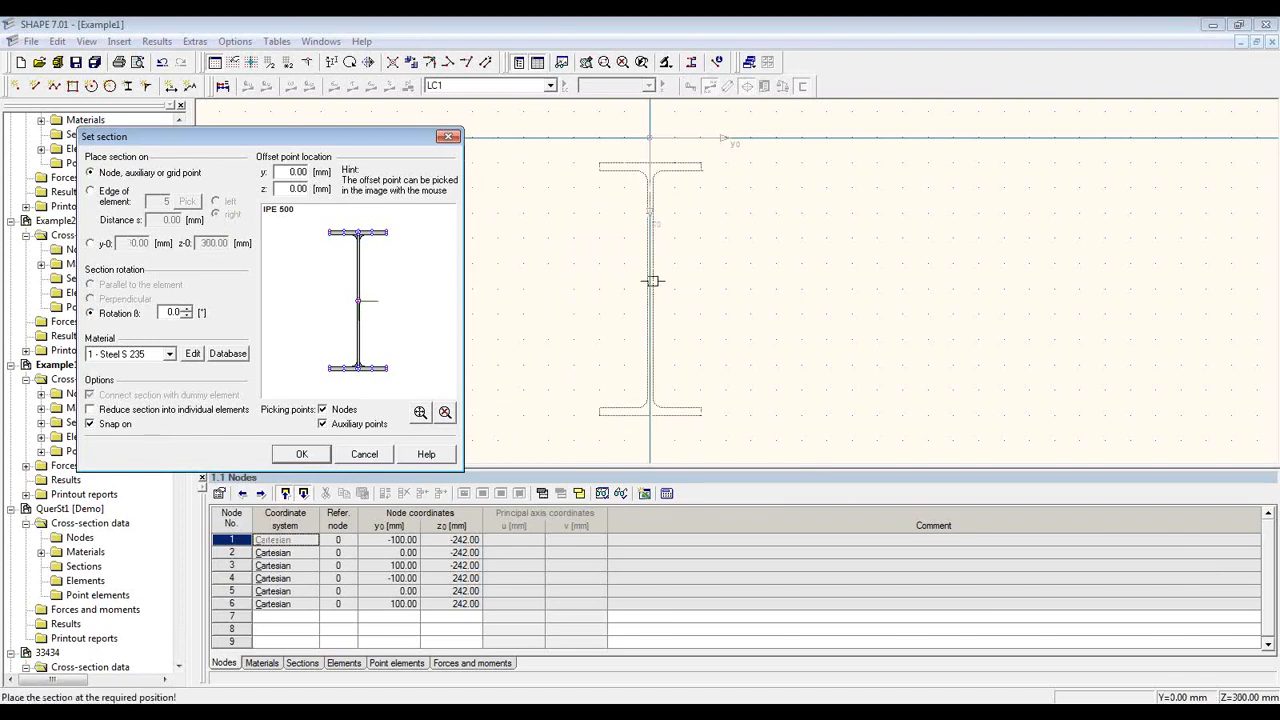
left_click(651, 254)
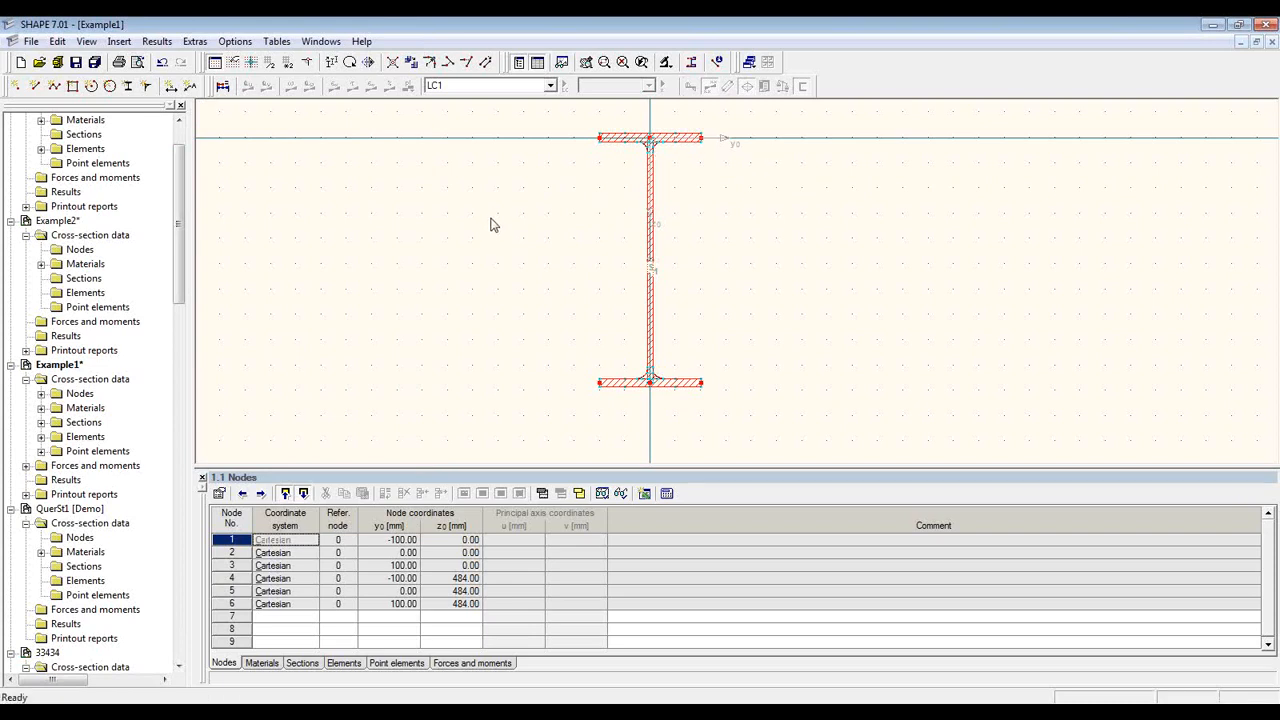
Choose the rolled I-section HE-A 220 from the cross-section library for placement
left_click(127, 88)
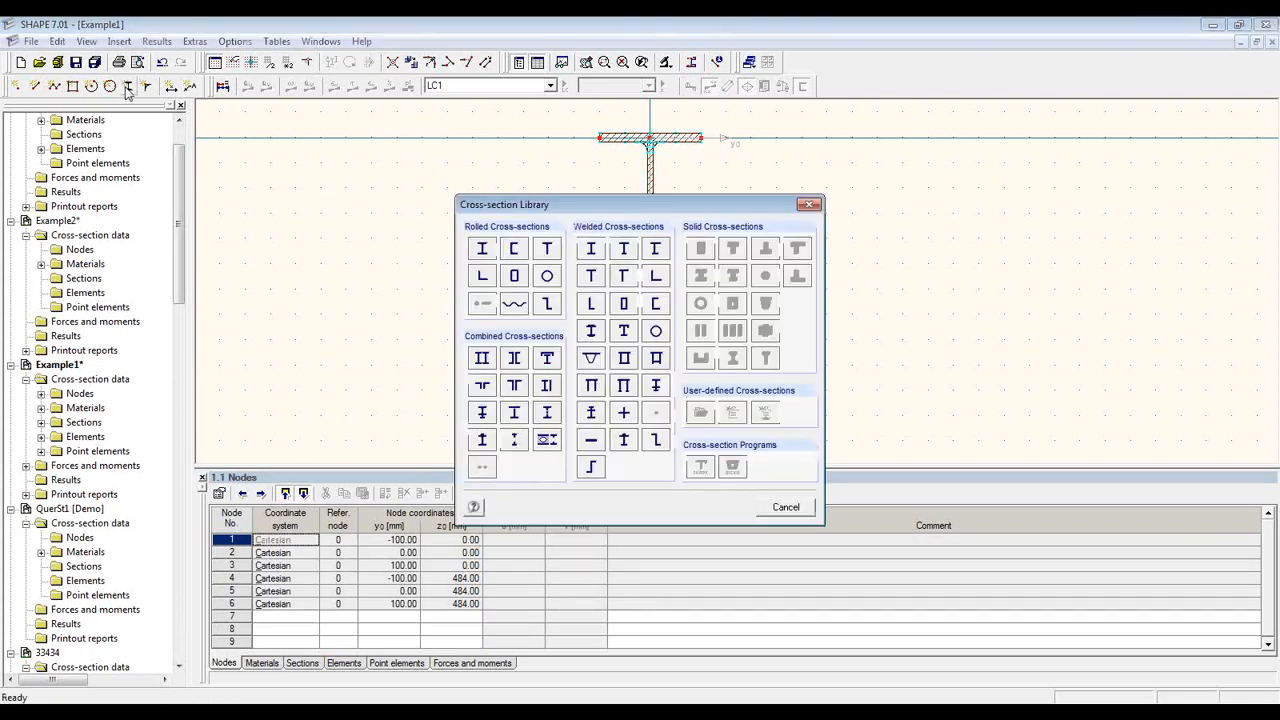
left_click(486, 254)
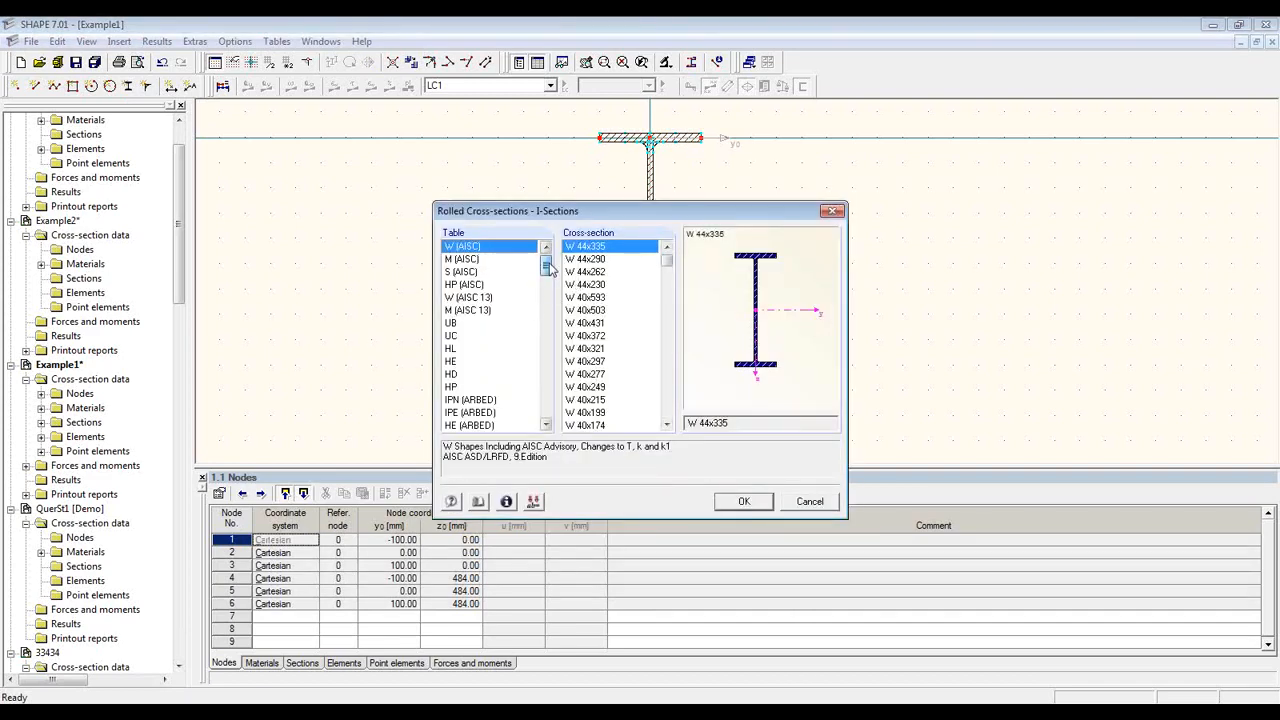
left_click_drag(547, 268, 546, 301)
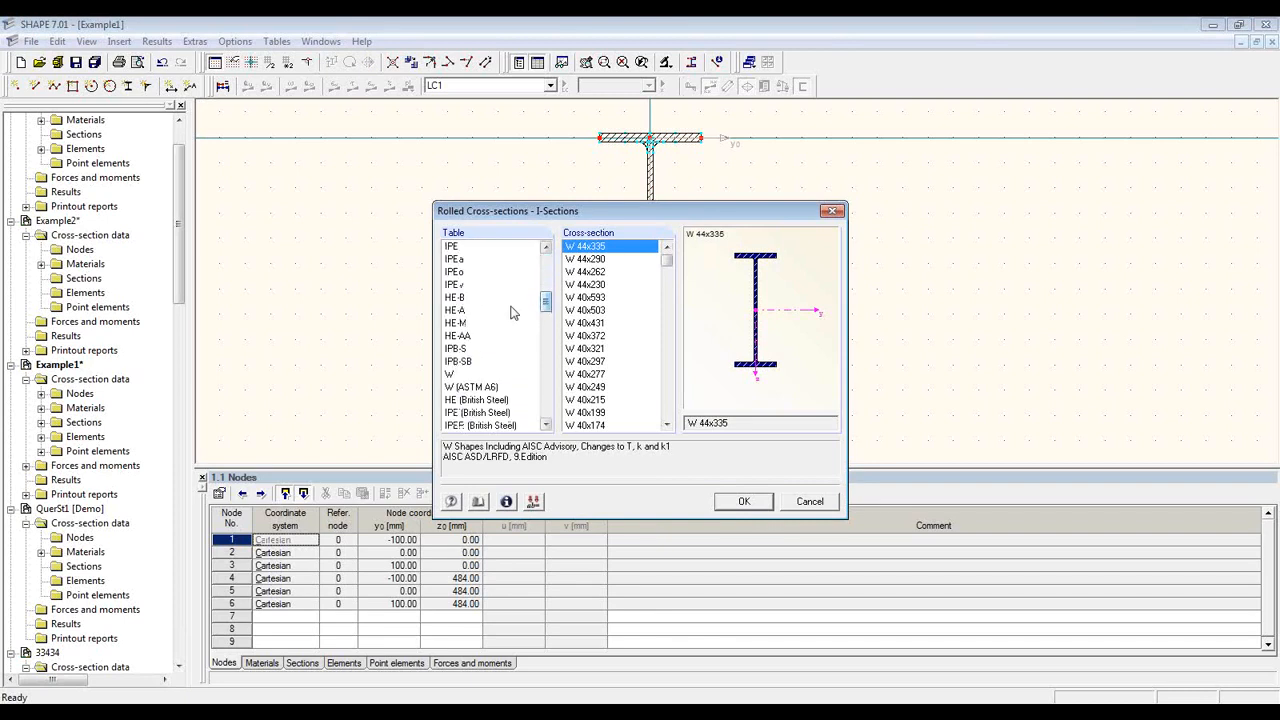
left_click(510, 313)
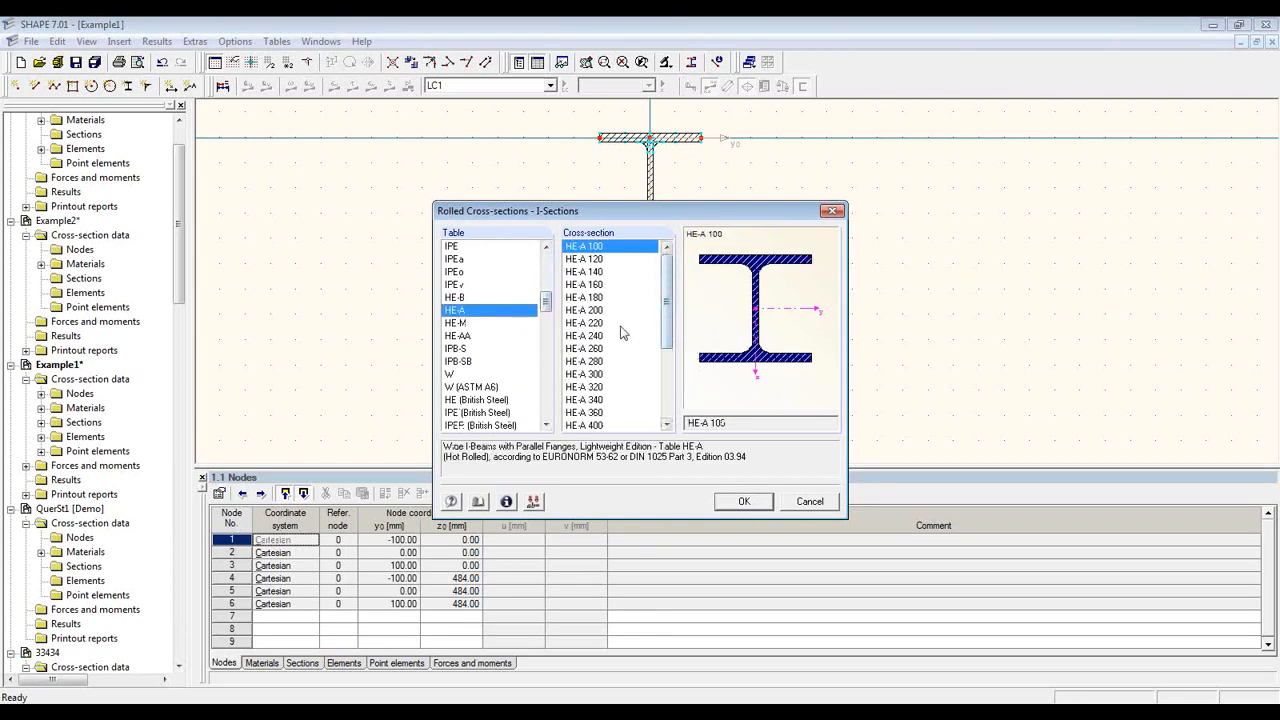
left_click(620, 326)
left_click(758, 500)
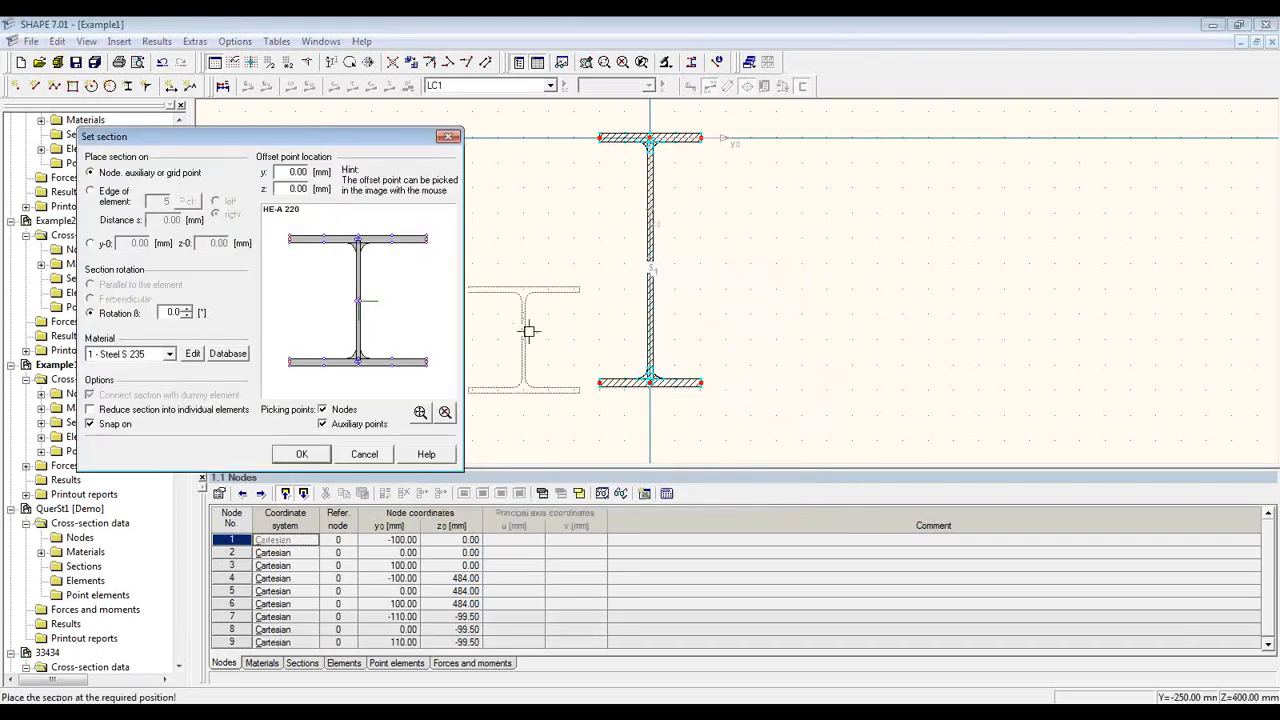
Set the rotation of the HE-A 220 section to 90°
left_click_drag(364, 139, 498, 120)
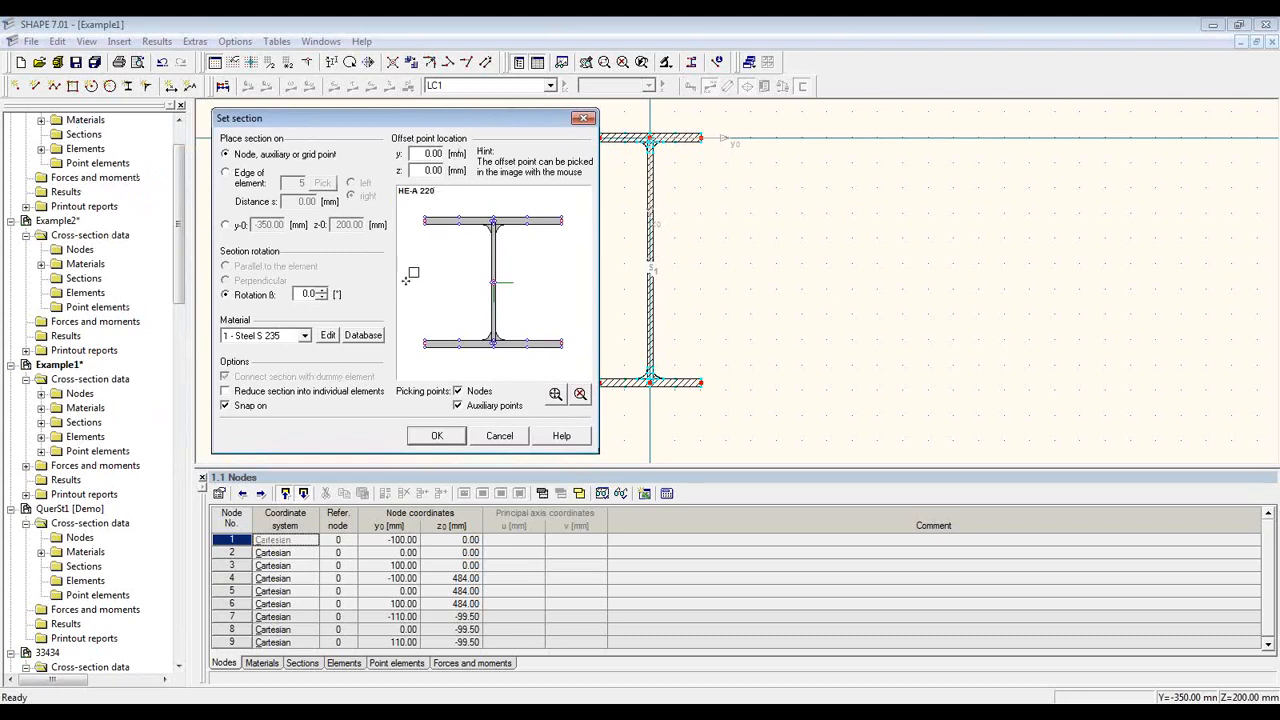
left_click(321, 291)
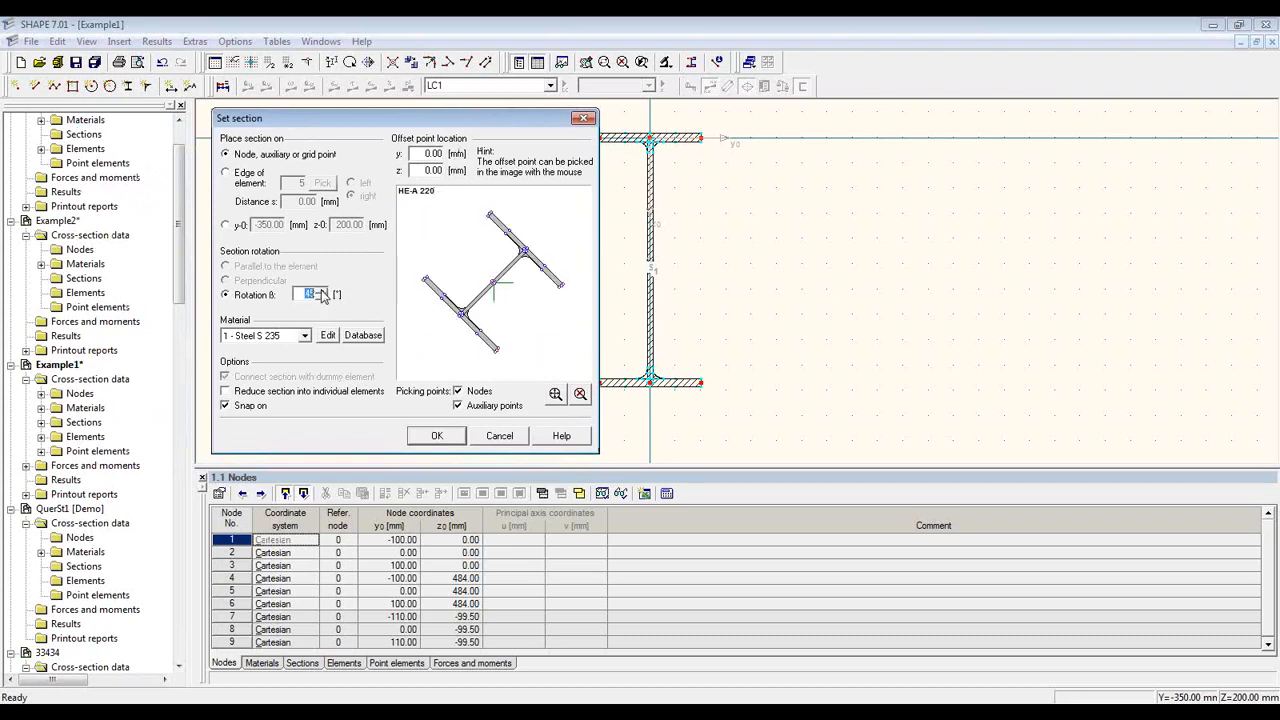
left_click(321, 291)
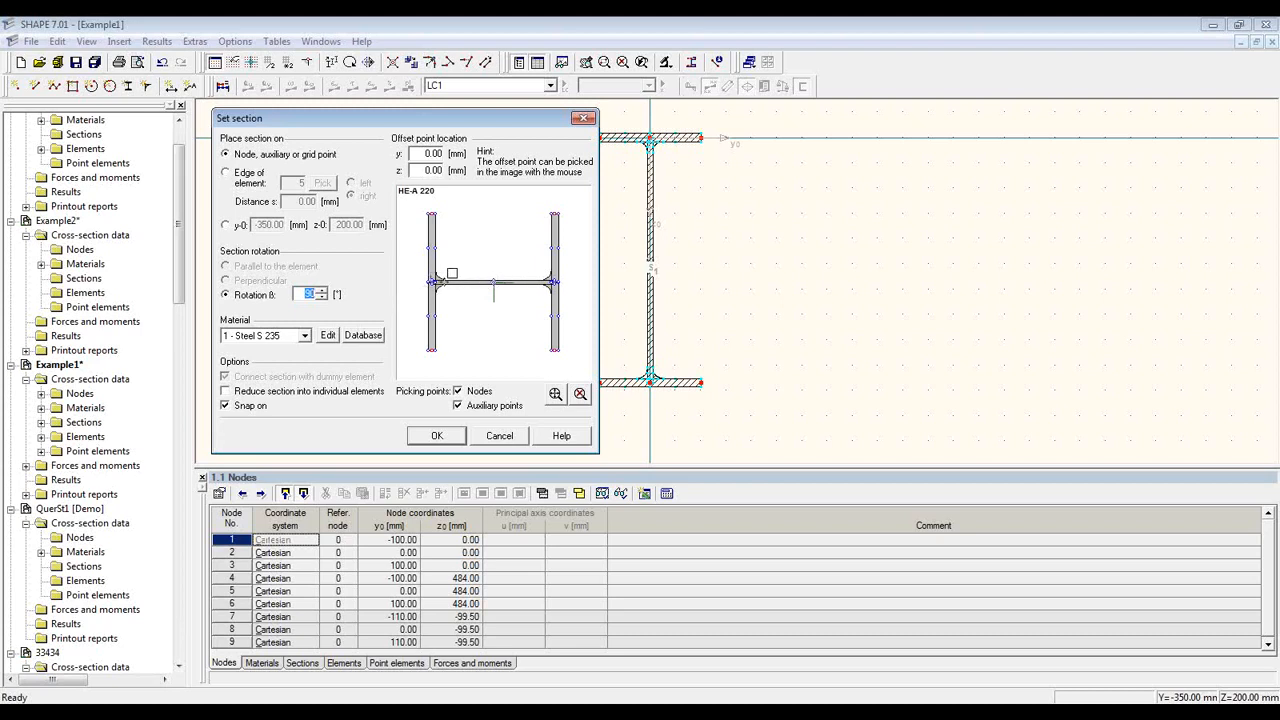
Pick the midpoint of the left flange's outer face as the HE-A 220's offset point, at y -104.90 mm and z 0.00 mm
left_click(463, 303)
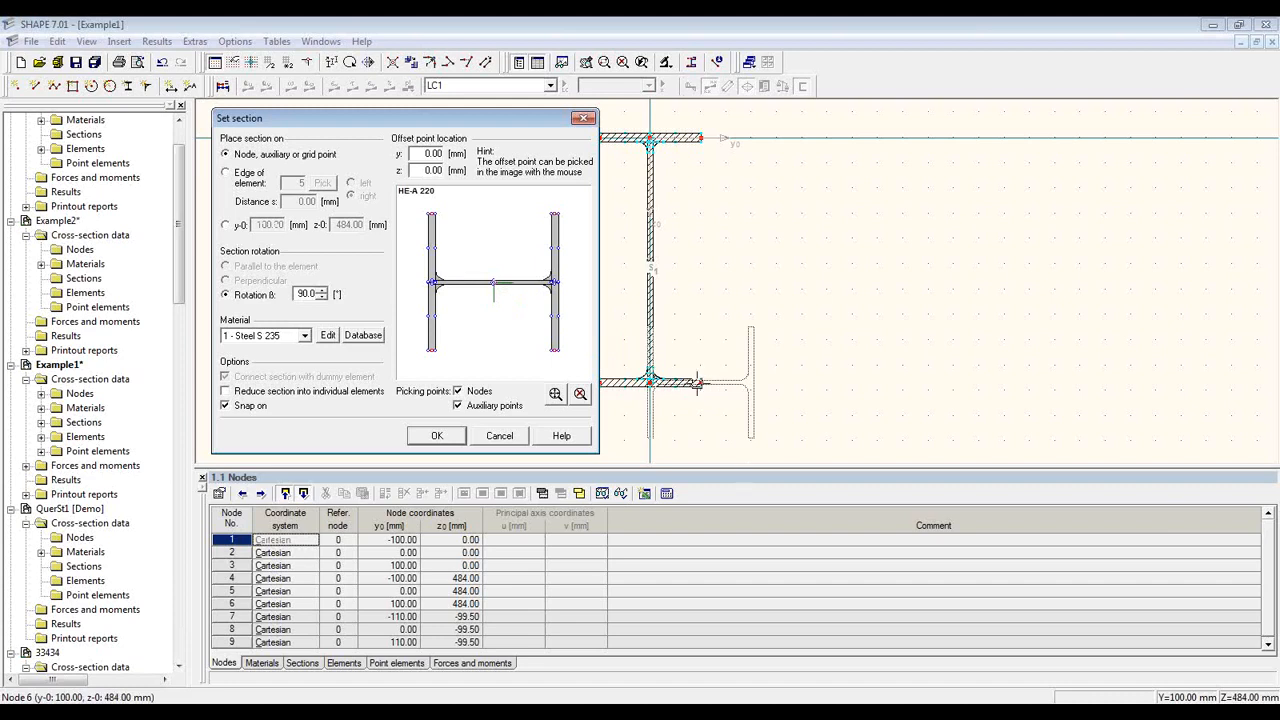
scroll(413, 294, "up", 1)
scroll(413, 294, "up", 5)
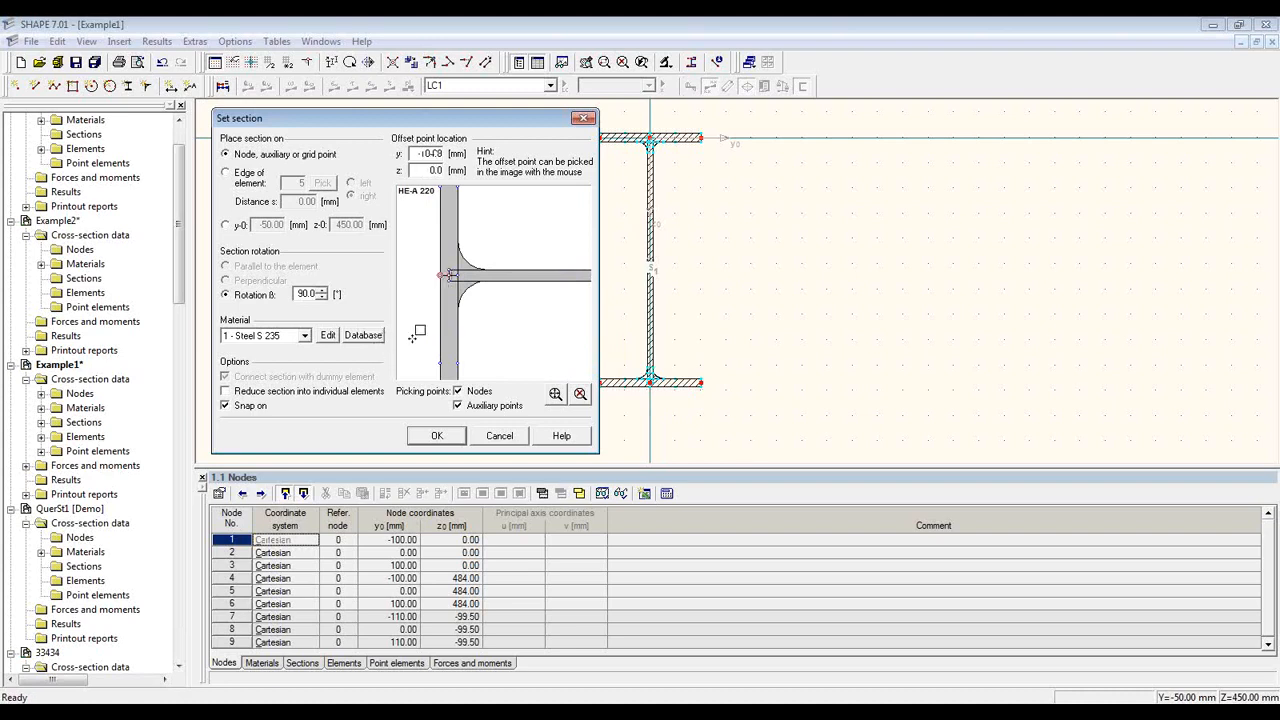
scroll(421, 318, "down", 6)
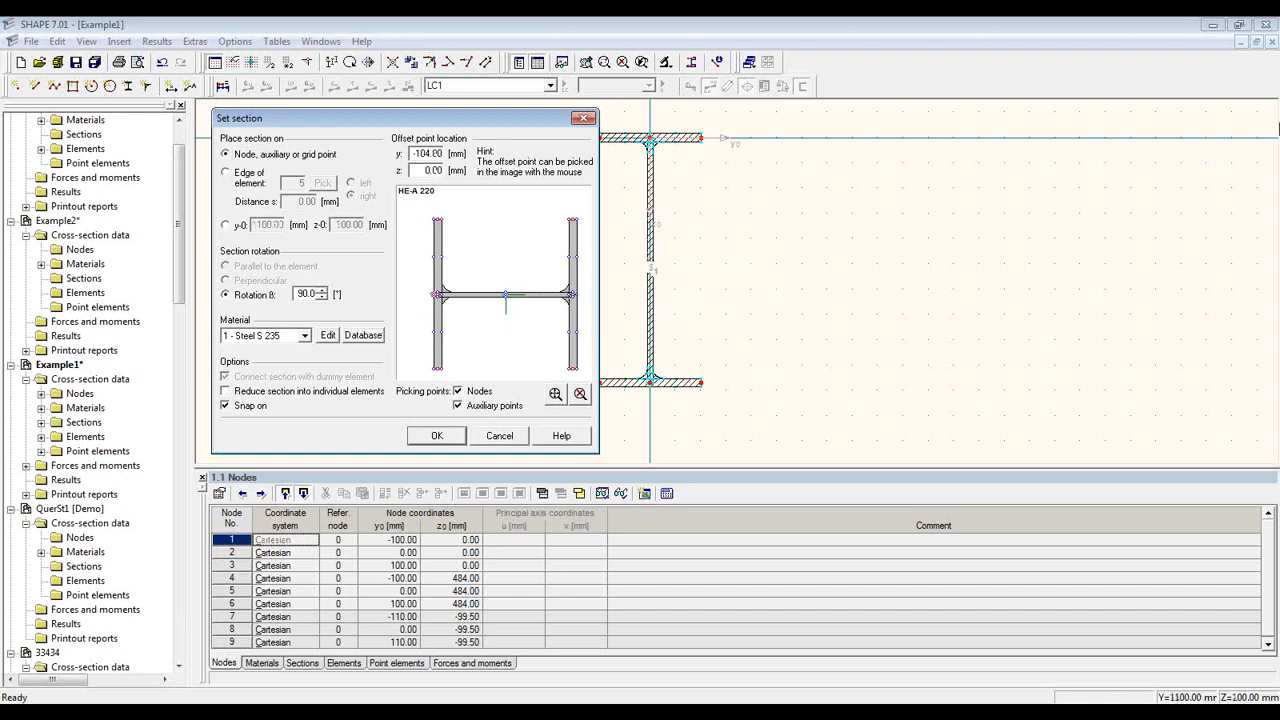
left_click(1273, 112)
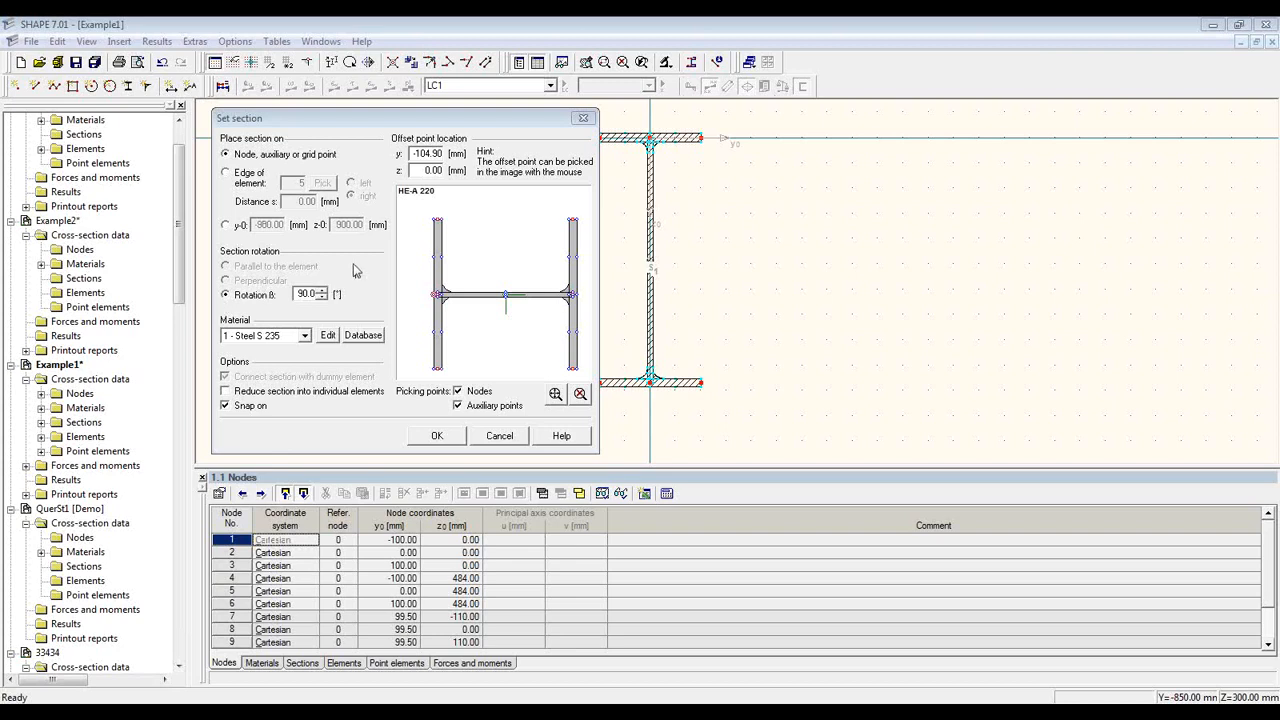
Set the HE-A 220 to be placed on the right edge of the IPE 500's web, element 5
left_click(250, 184)
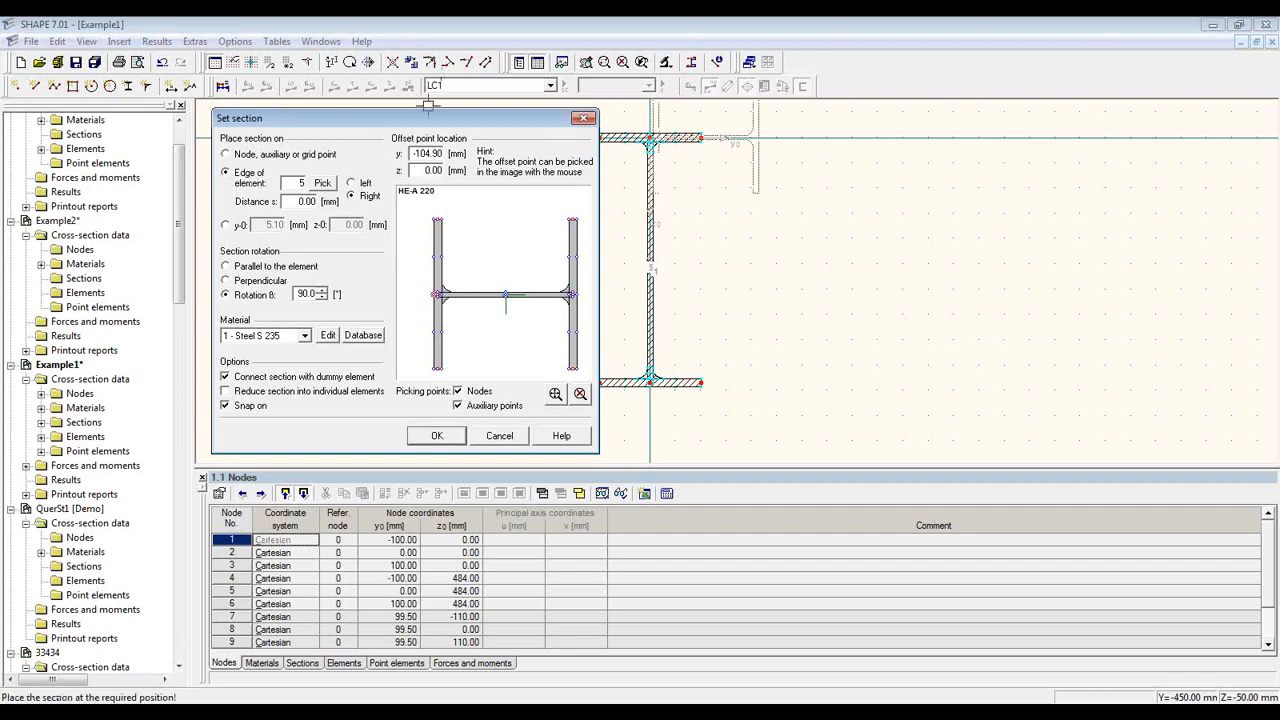
left_click_drag(428, 118, 361, 107)
left_click(256, 172)
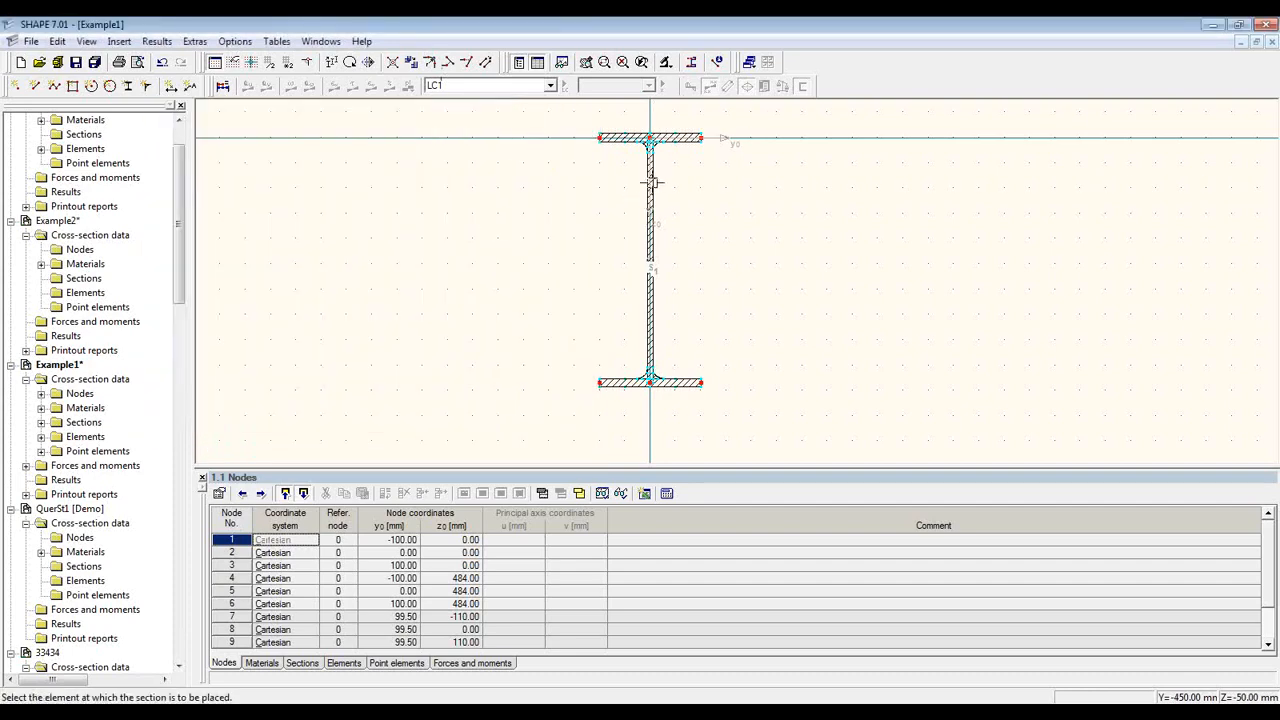
left_click(630, 259)
left_click(630, 261)
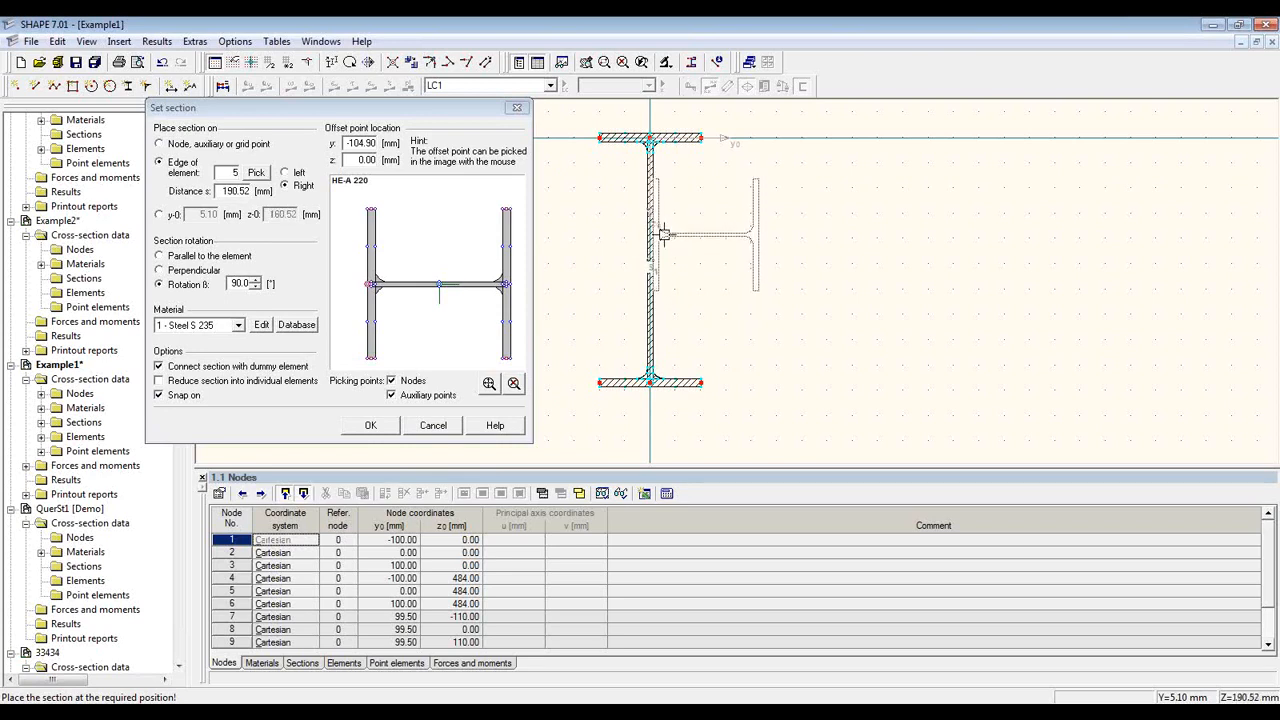
Place the HE-A 220 at a distance of 180 mm along the web edge, connected with a dummy element
left_click(662, 237)
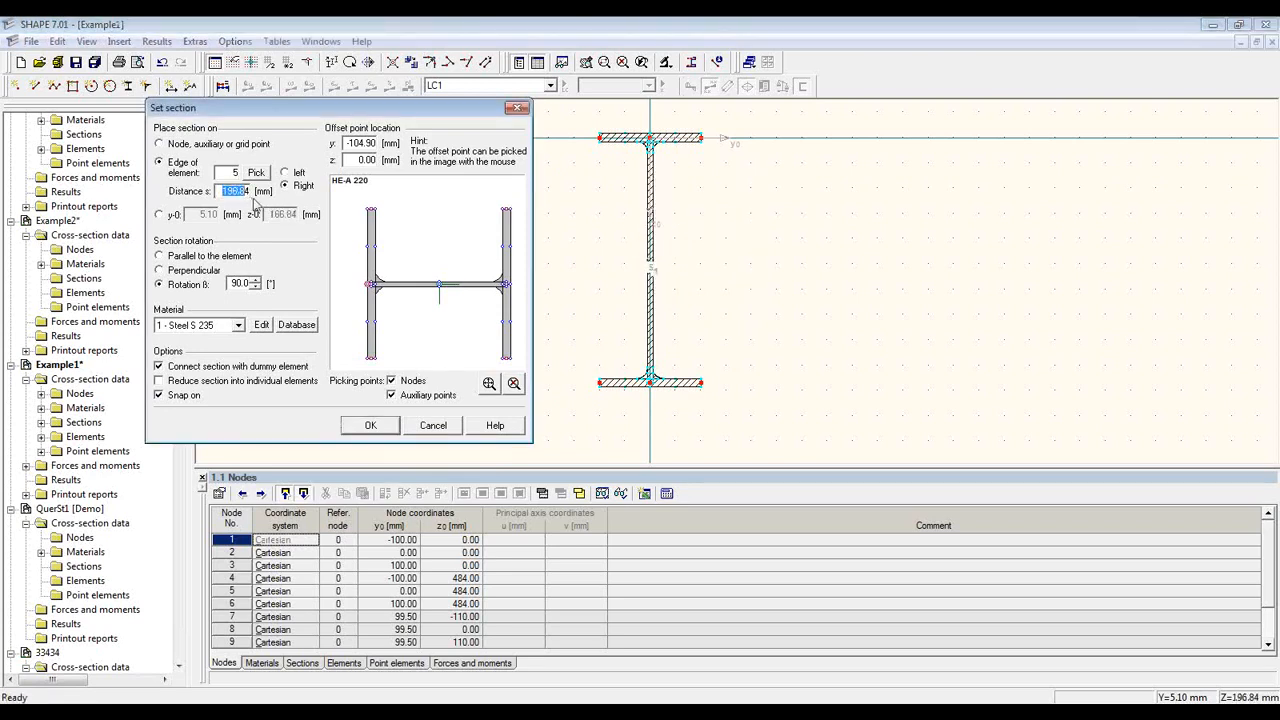
type("14")
left_click(370, 425)
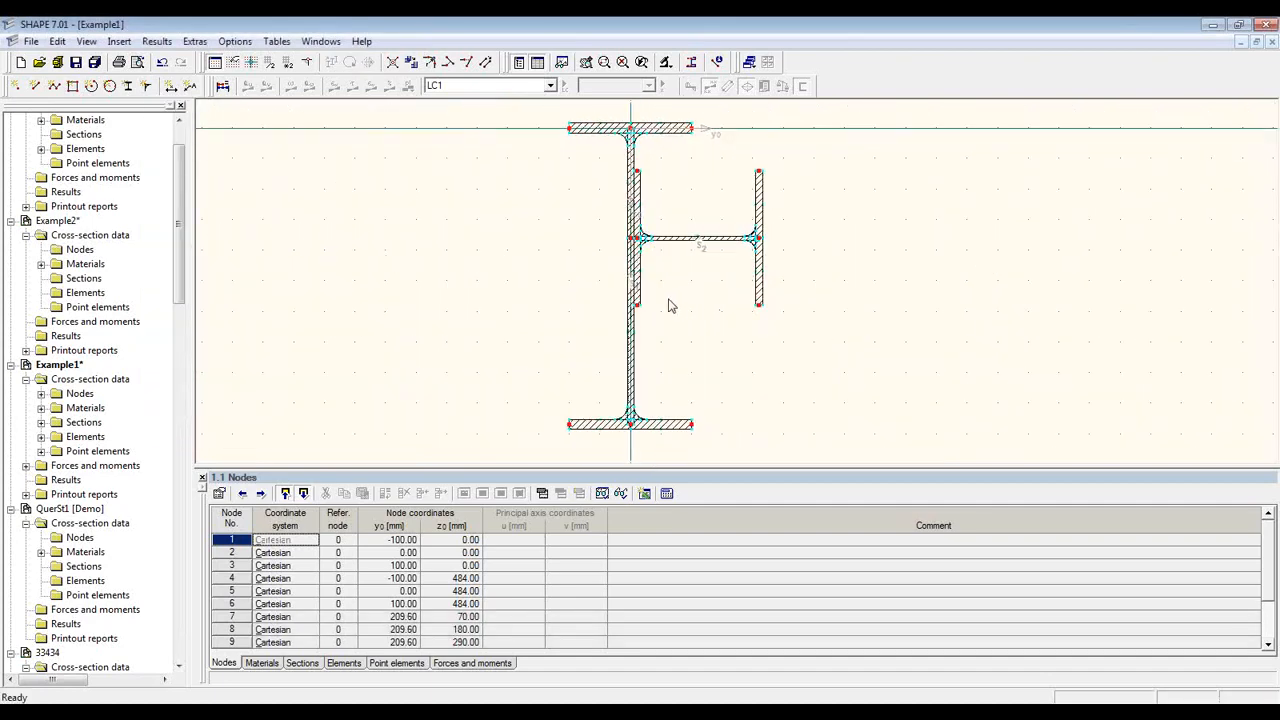
Select the HE-A 220 section in the drawing and display its section details
left_click(651, 128)
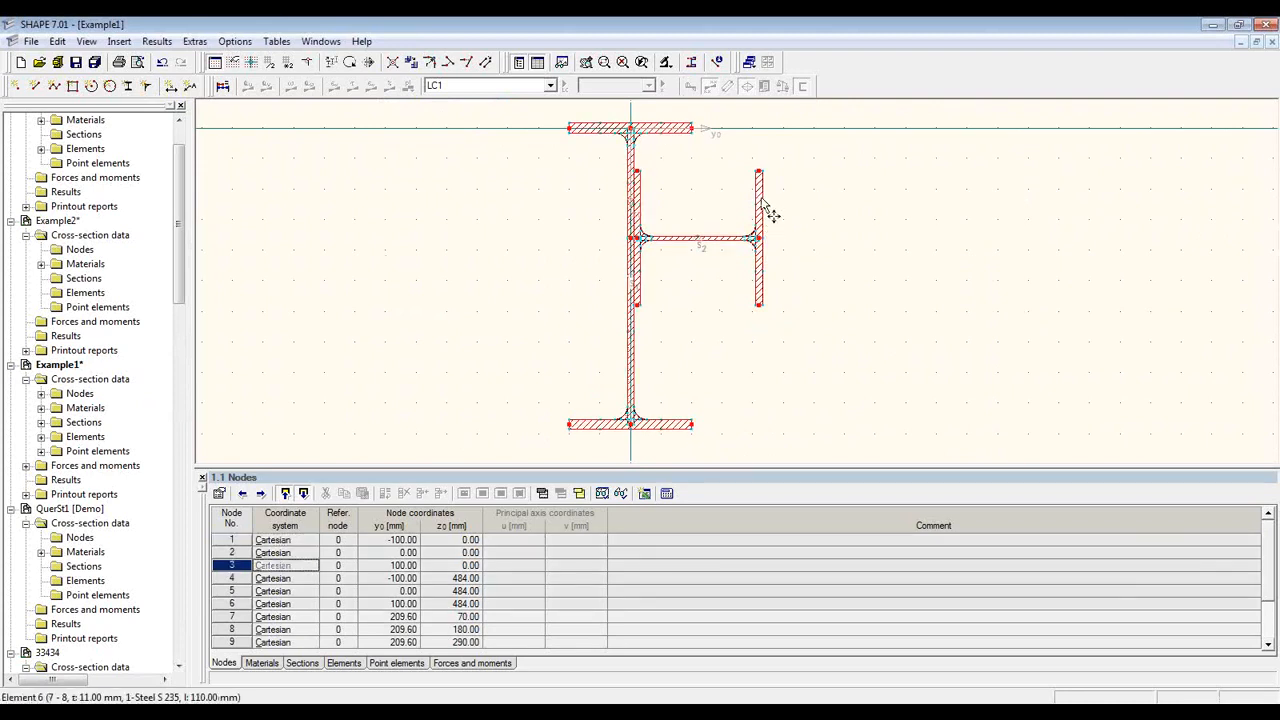
left_click(763, 202)
right_click(762, 200)
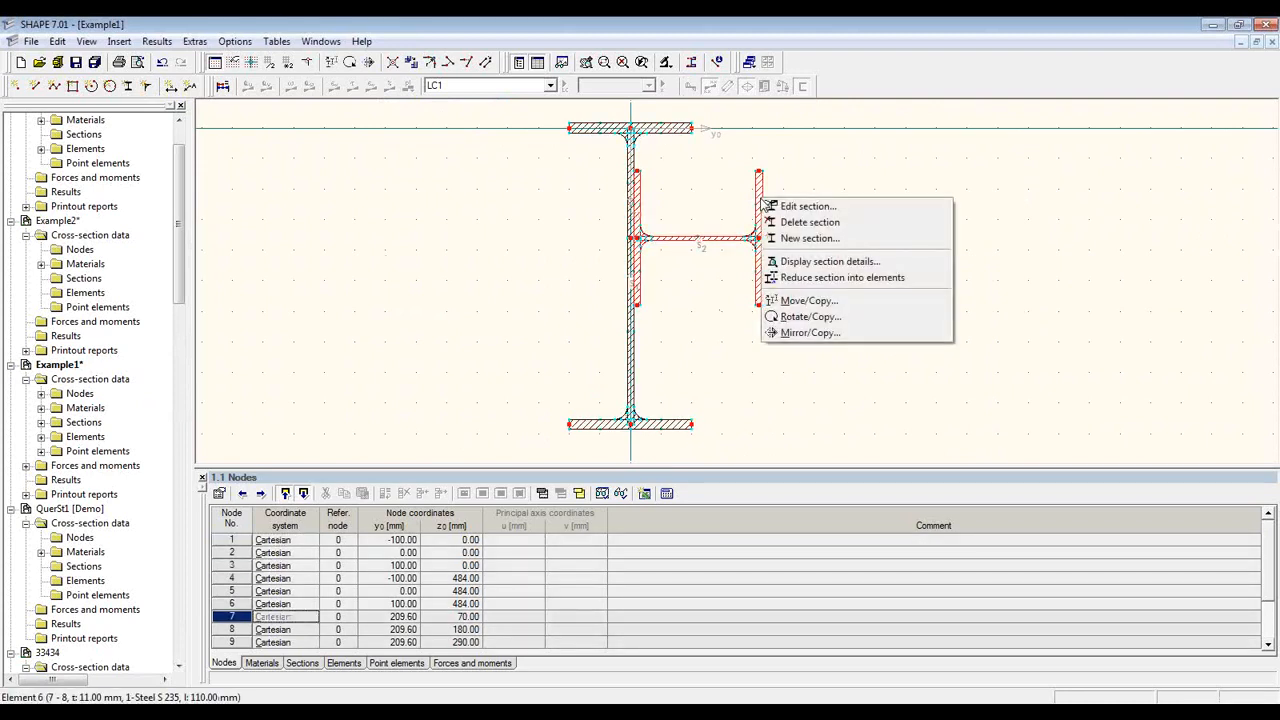
left_click(853, 262)
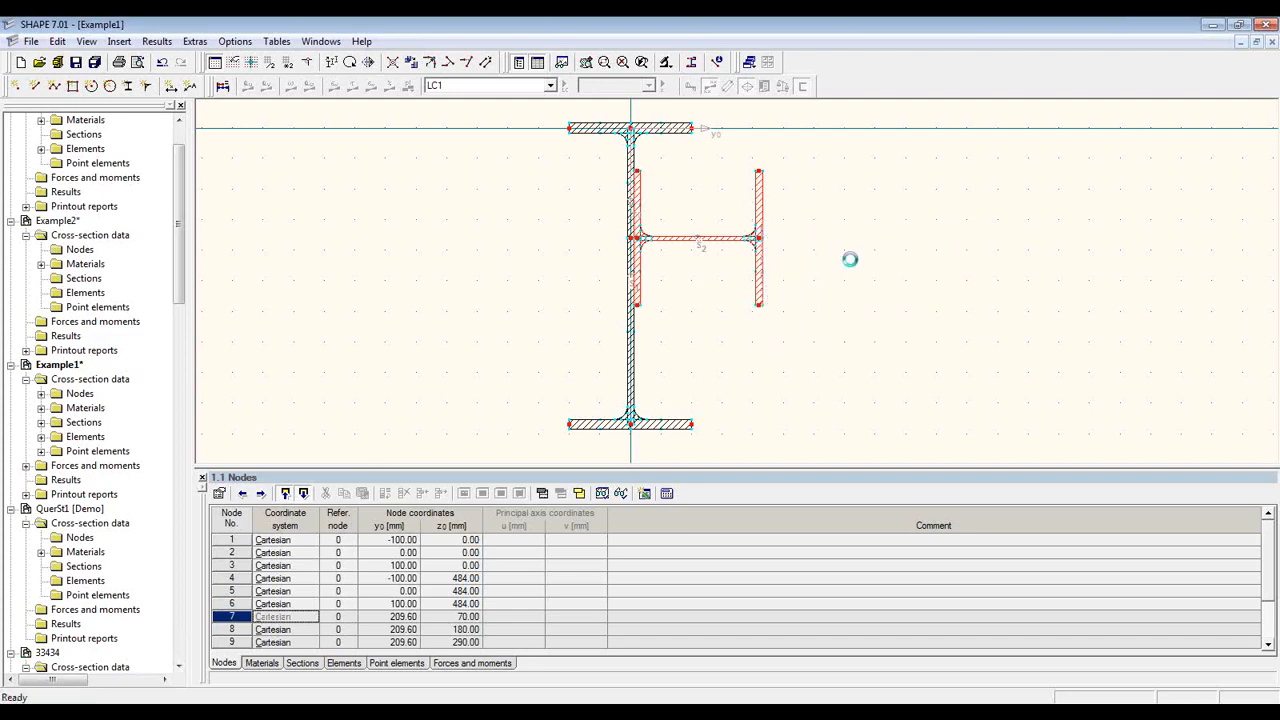
Review the HE-A 220's cross-section values and close its section details
mouse_move(670, 222)
left_mouse_down()
mouse_move(676, 294)
mouse_move(676, 212)
left_mouse_up()
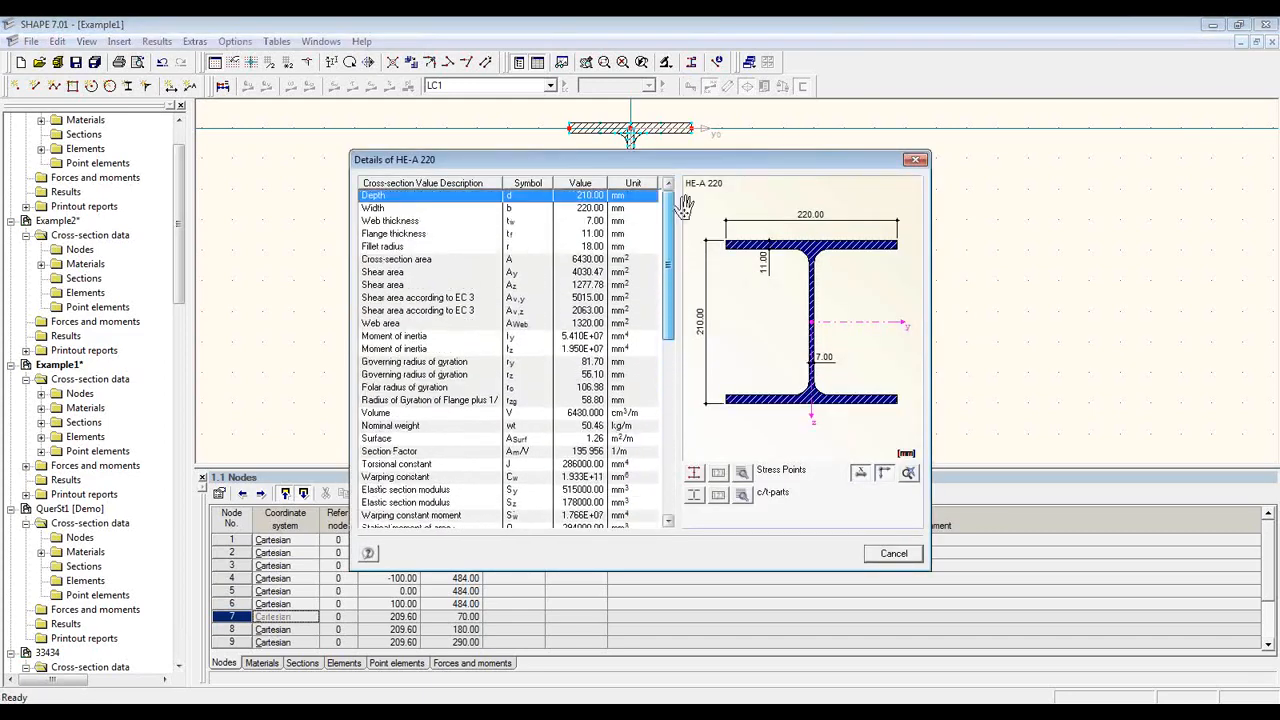
left_click(894, 553)
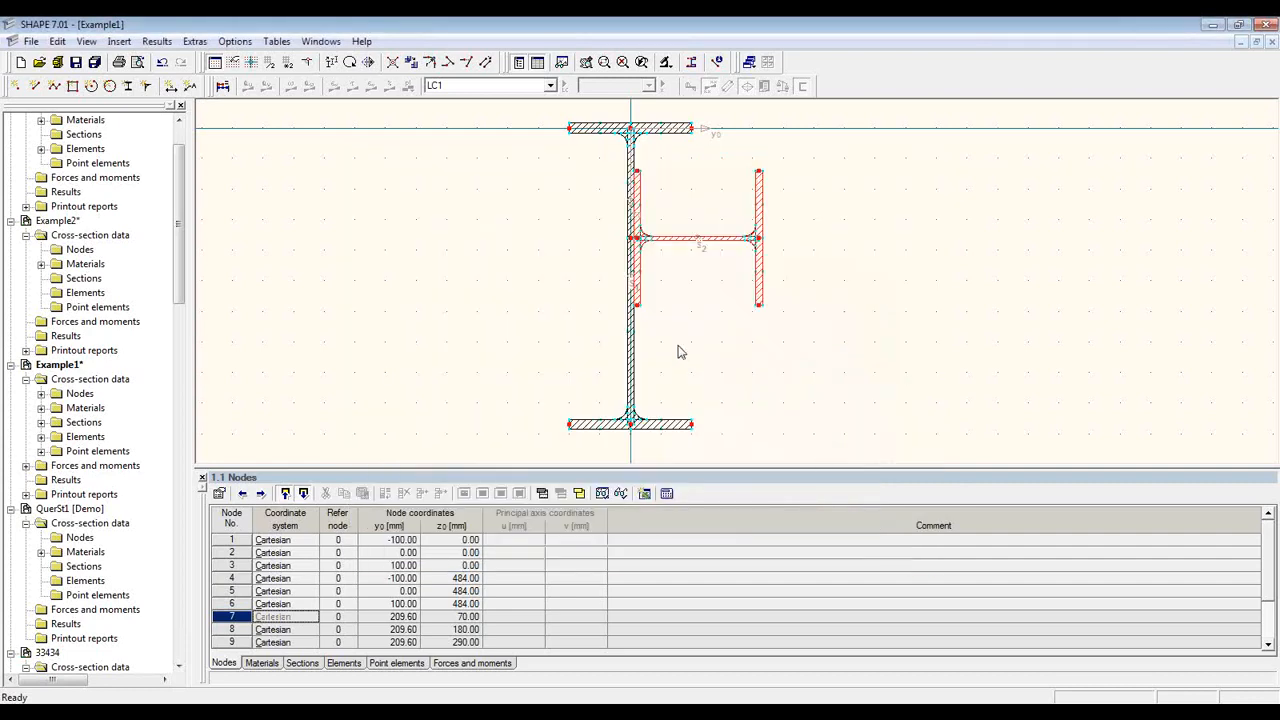
scroll(716, 214, "up", 1)
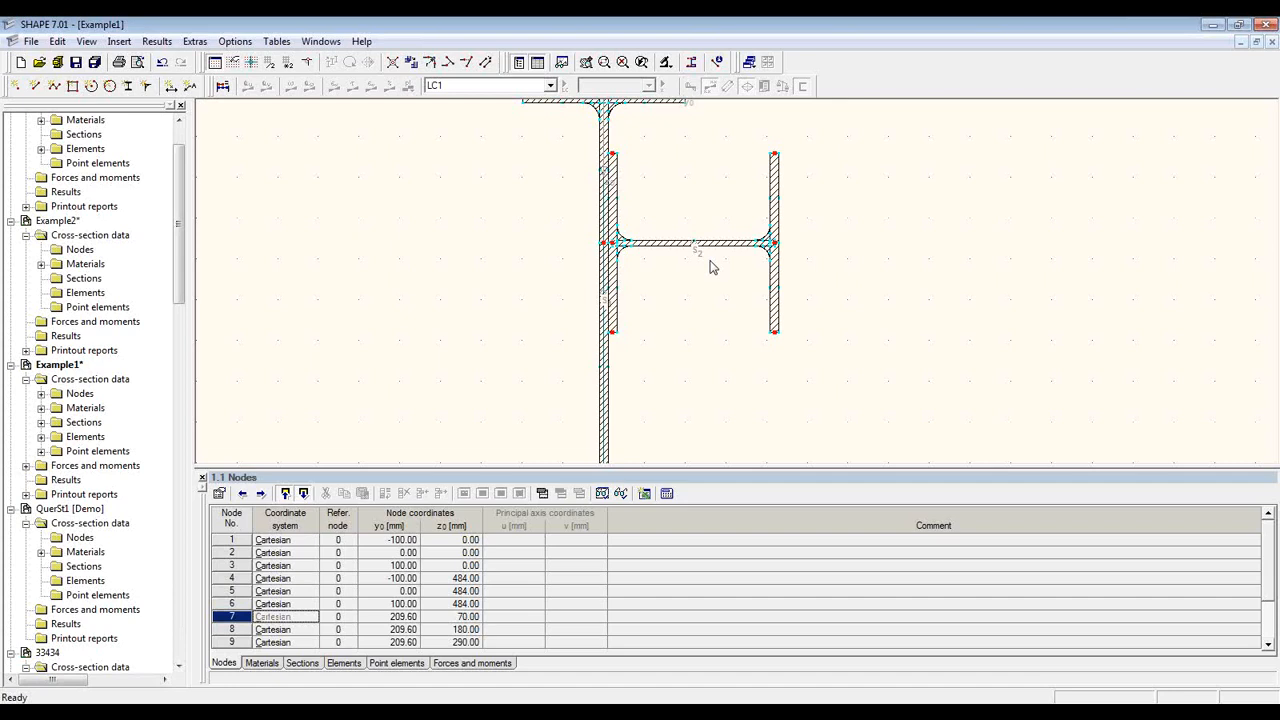
scroll(710, 265, "down", 1)
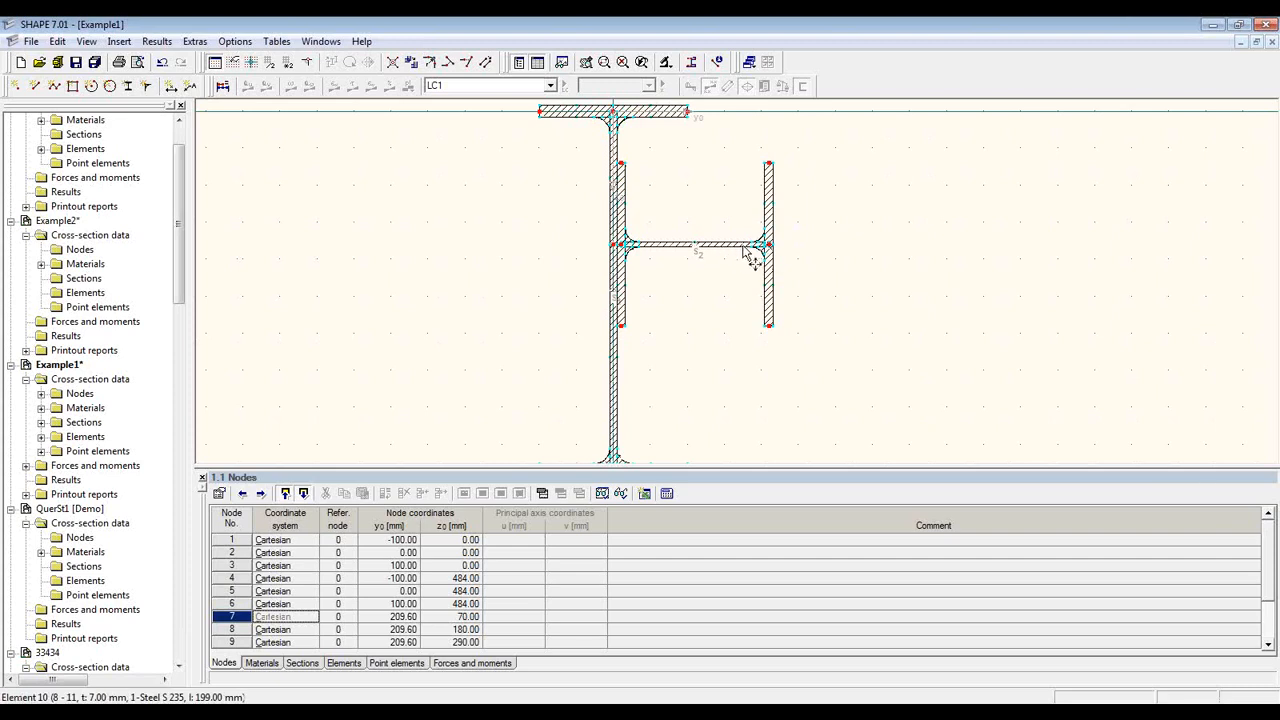
Reduce the HE-A 220 section into individual elements and point elements
left_click(768, 200)
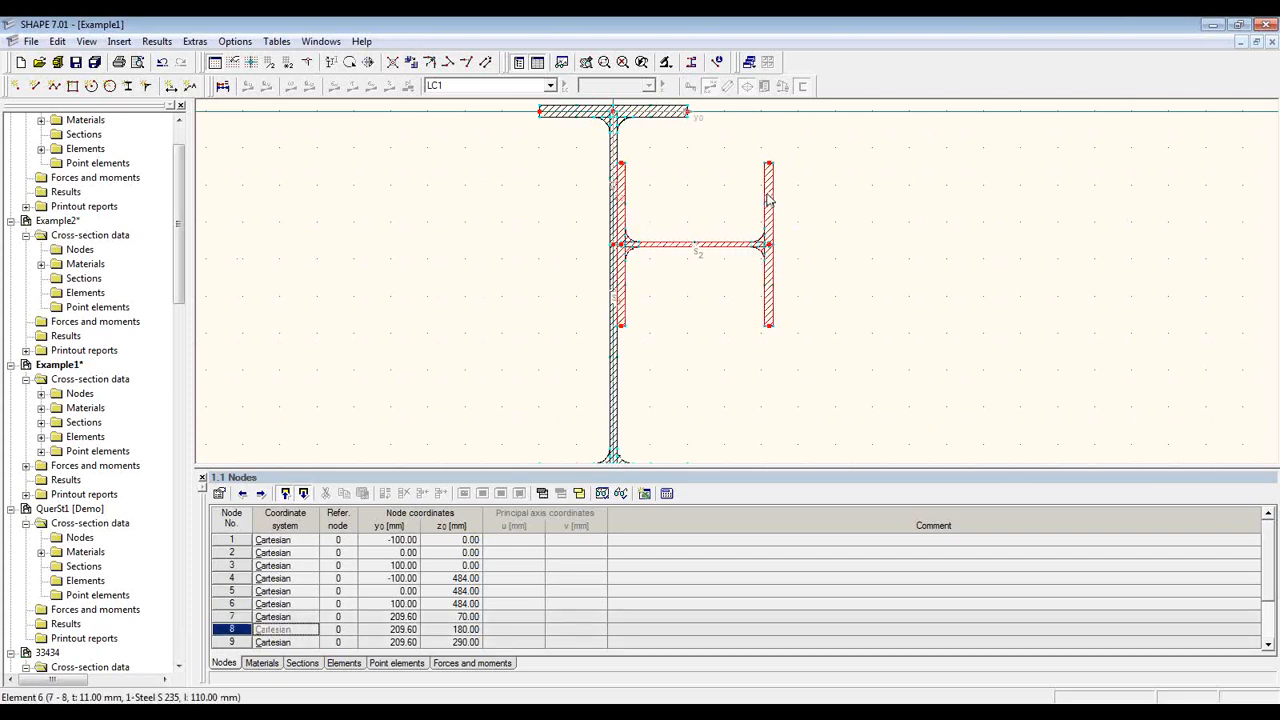
right_click(769, 200)
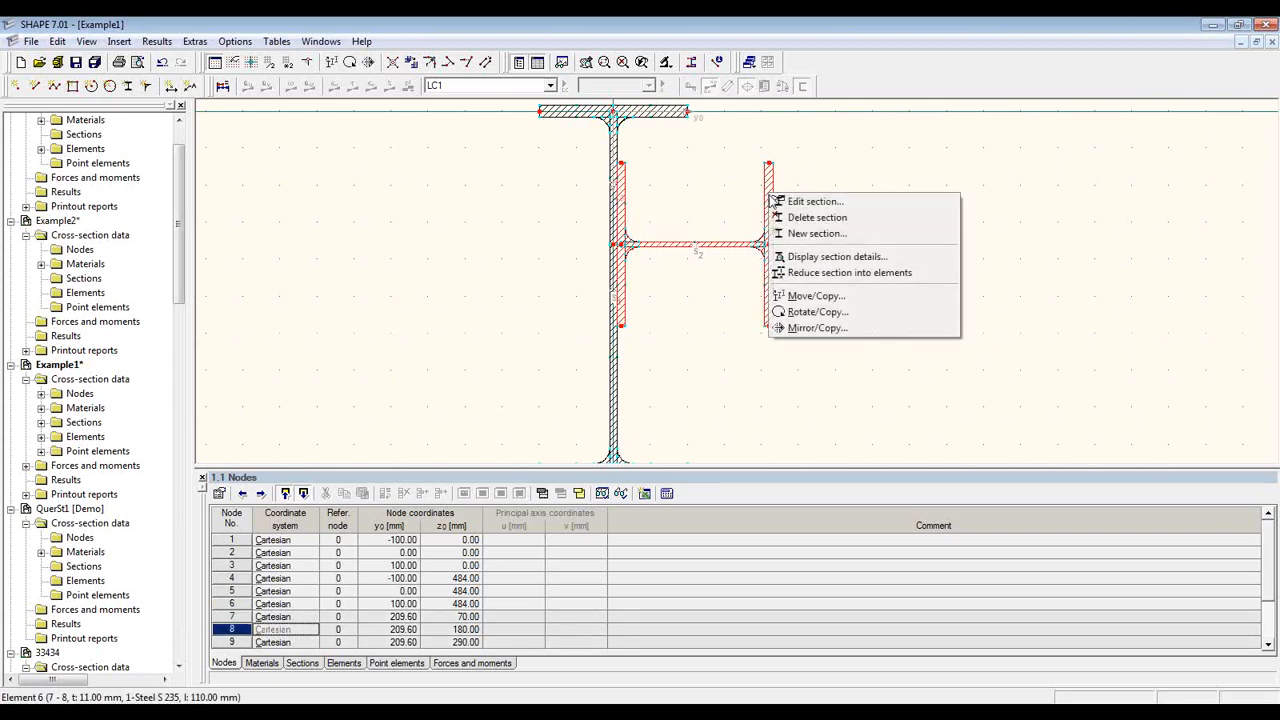
left_click(924, 281)
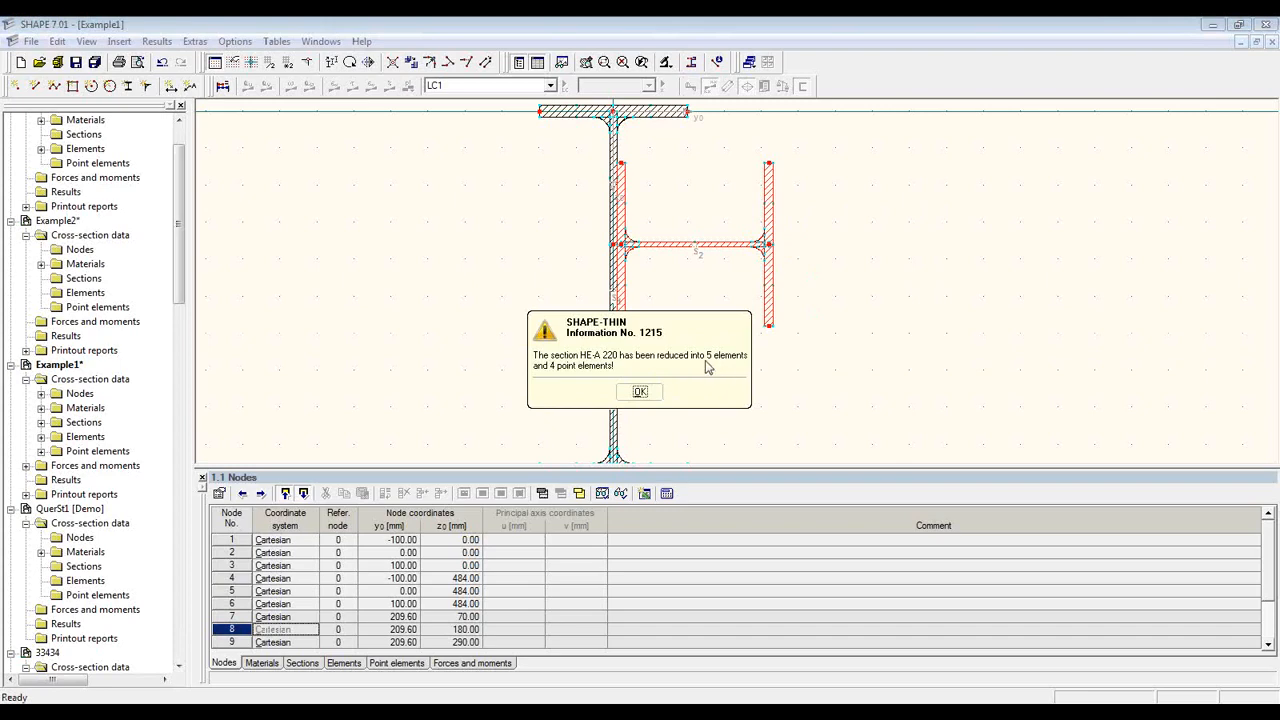
left_click(644, 392)
Select the HE-A 220's flange halves, web and right-hand fillets one by one to examine them as separate elements
left_click(711, 322)
scroll(720, 210, "up", 3)
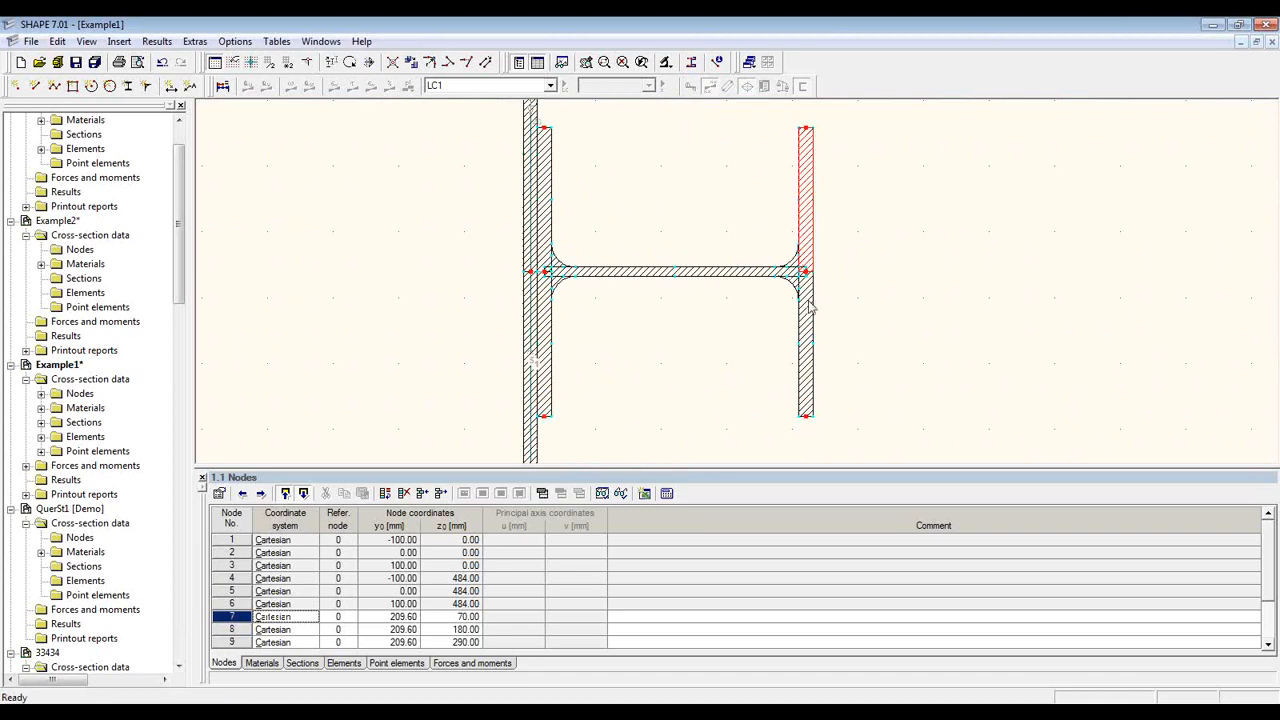
left_click(808, 315)
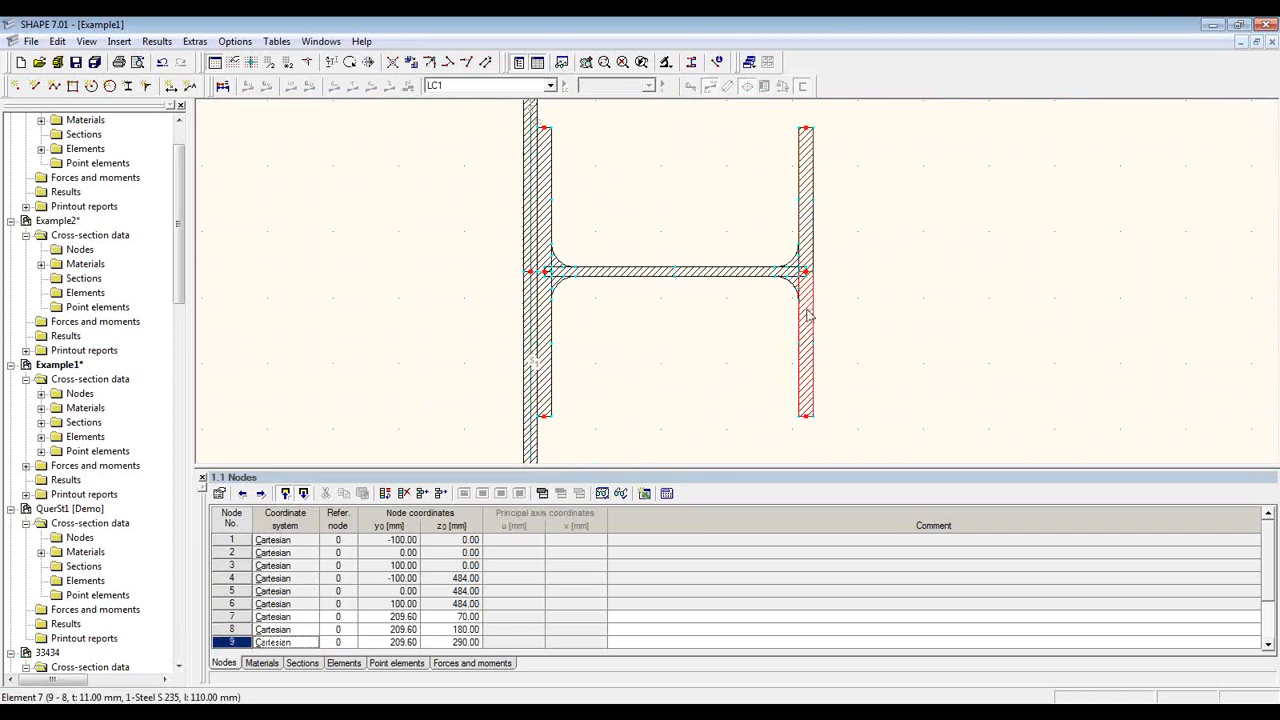
left_click(555, 224)
left_click(545, 322)
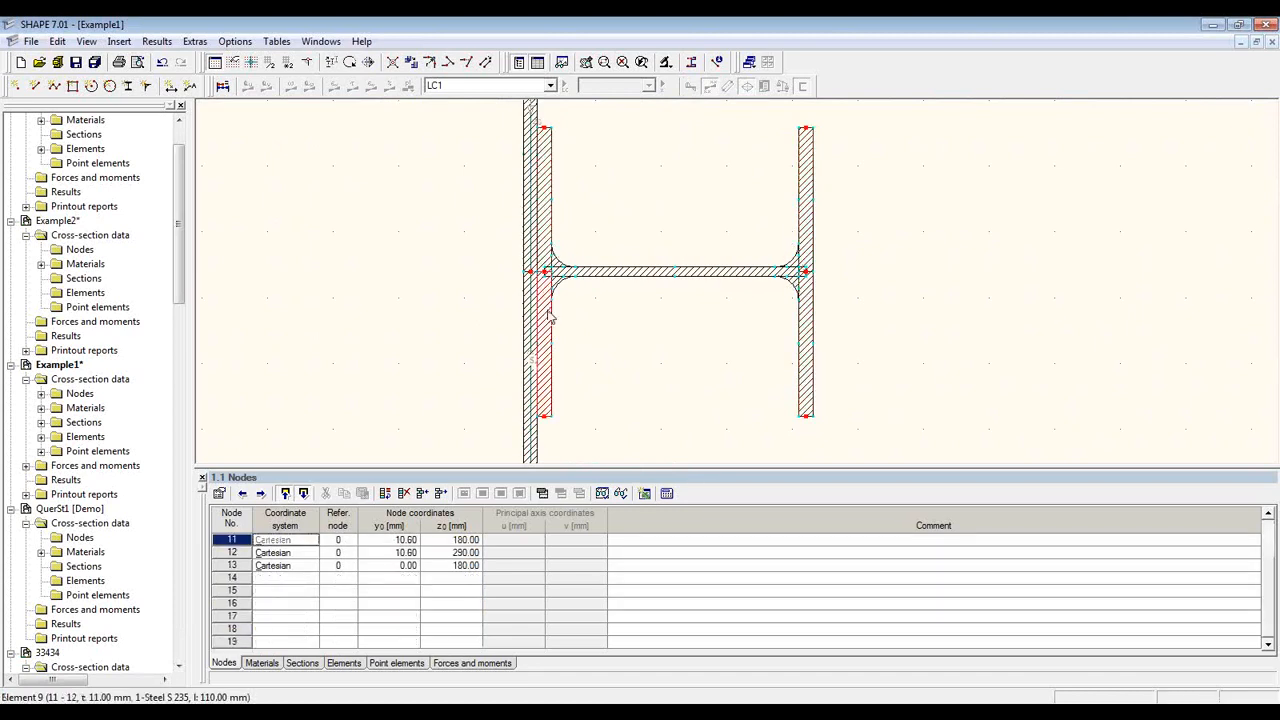
left_click(652, 278)
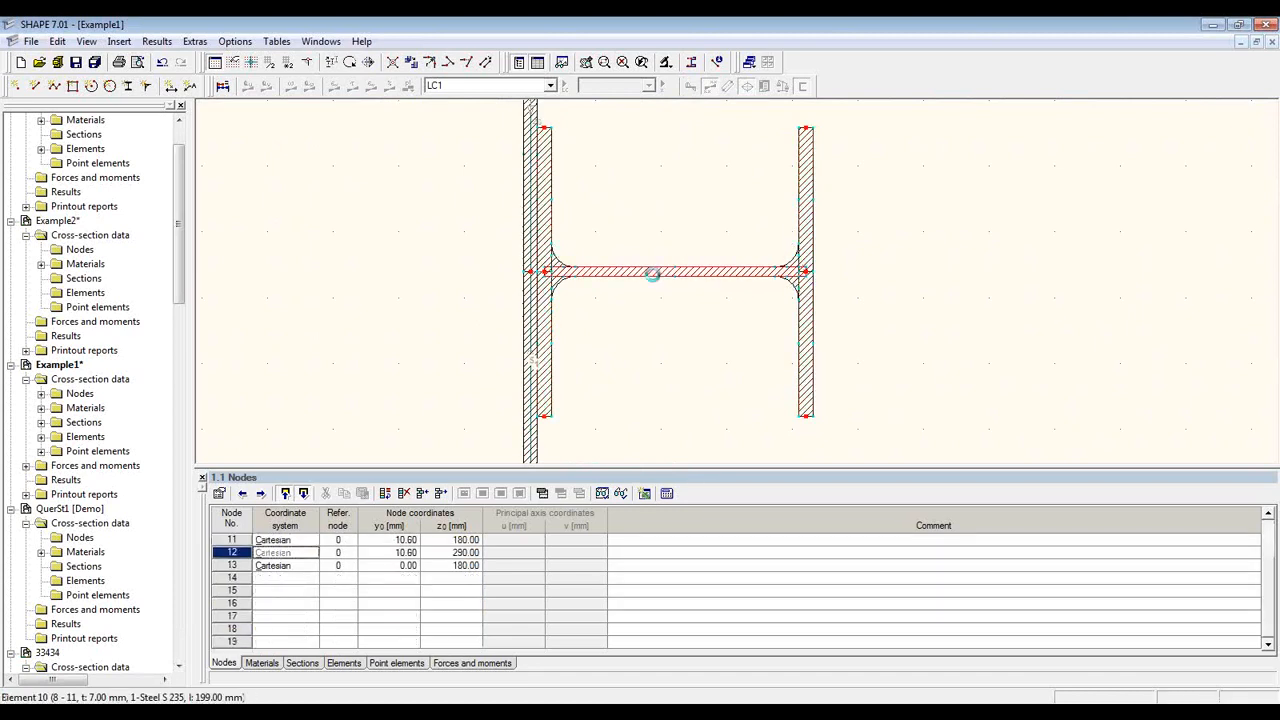
left_click(792, 266)
left_click(798, 288)
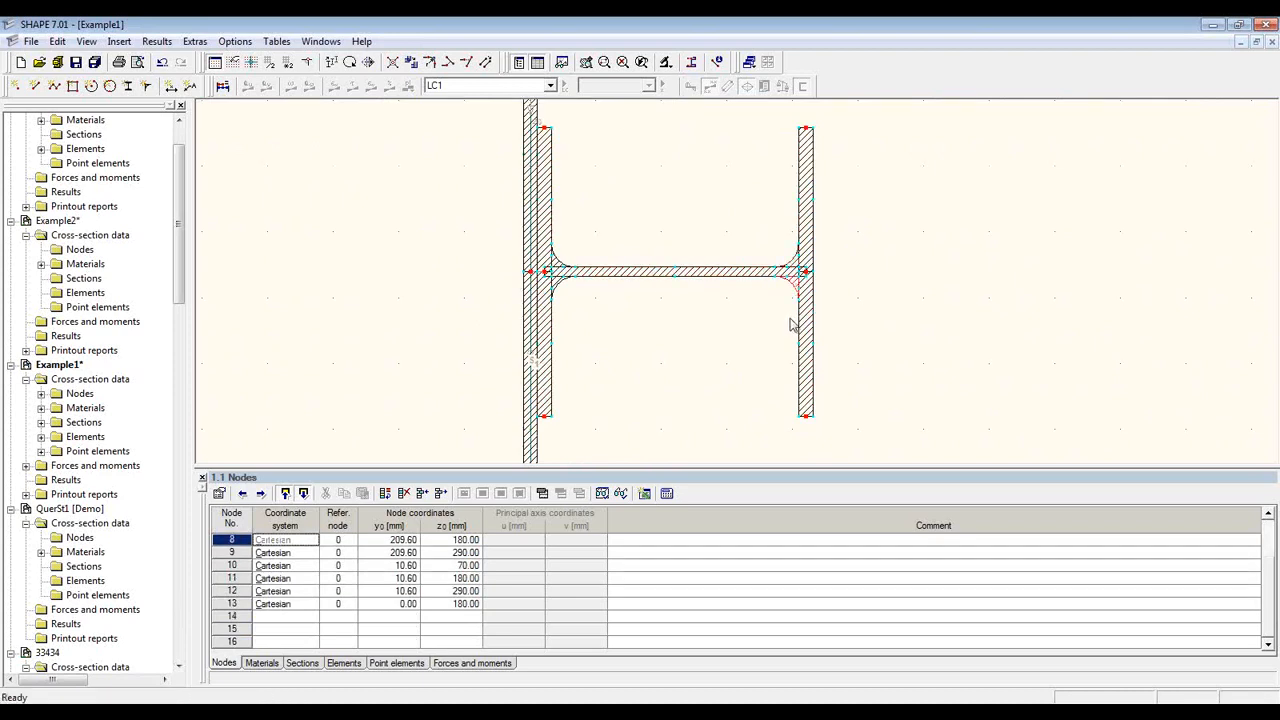
Insert a 30 mm opening in the HE-A 220's web, element 10, 65 mm from the element start, as a dummy element
left_click(614, 274)
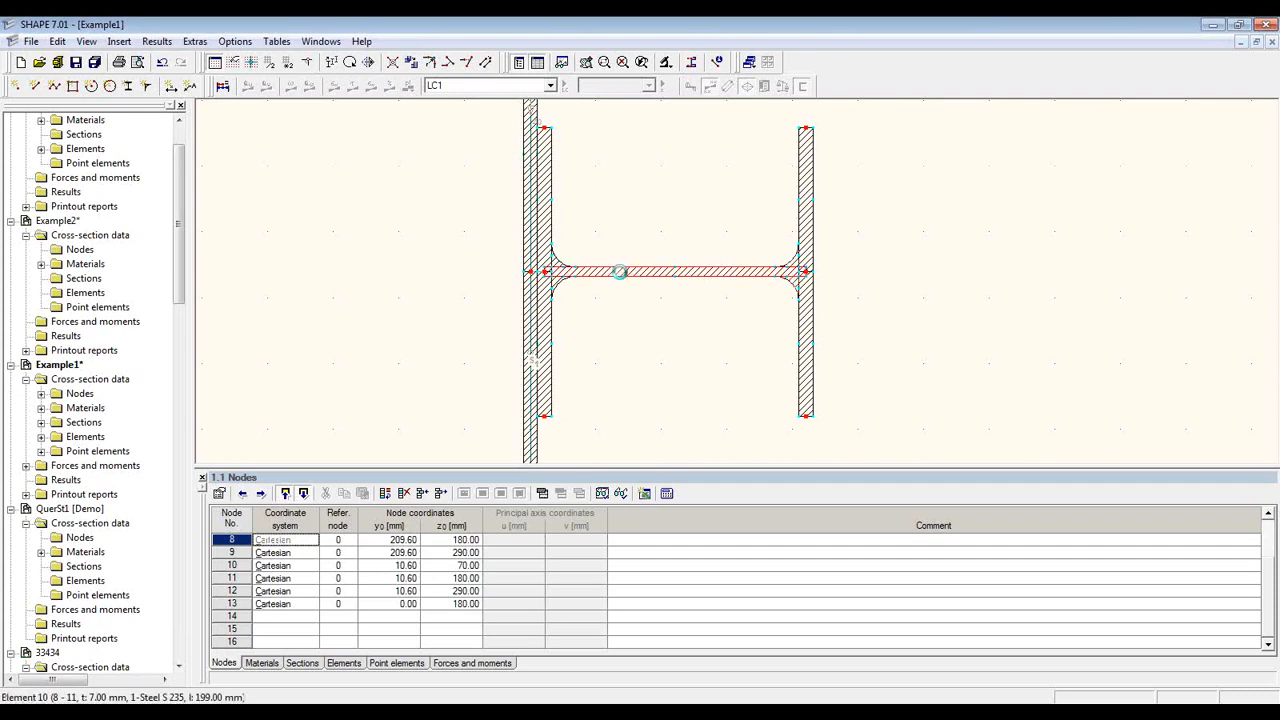
right_click(720, 276)
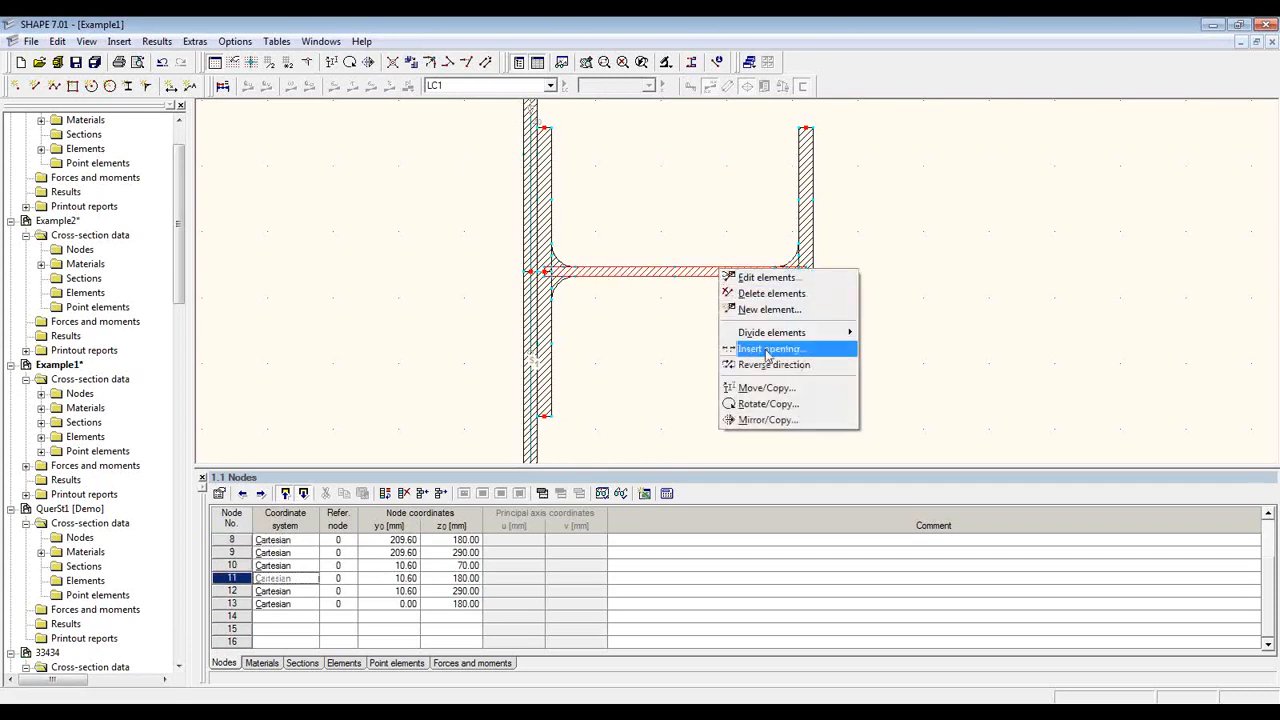
left_click(824, 350)
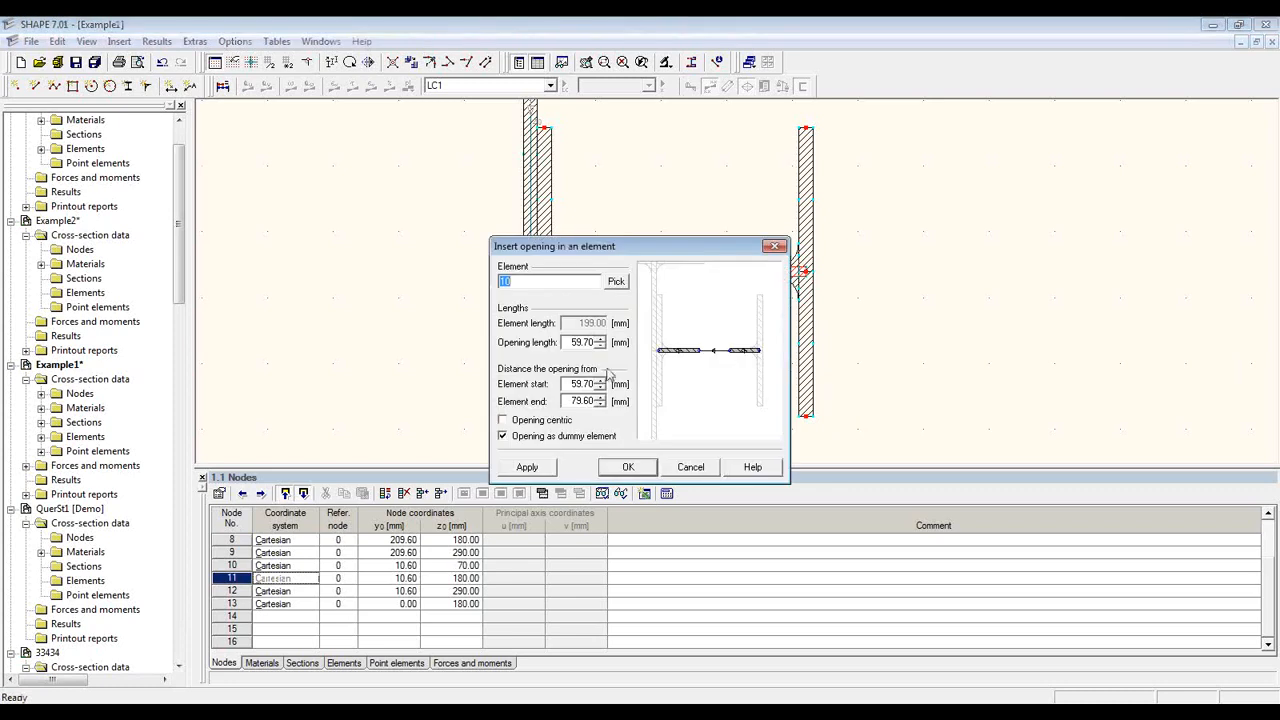
left_click_drag(569, 343, 600, 343)
type("30")
left_click_drag(569, 384, 598, 391)
type("65")
left_click(628, 467)
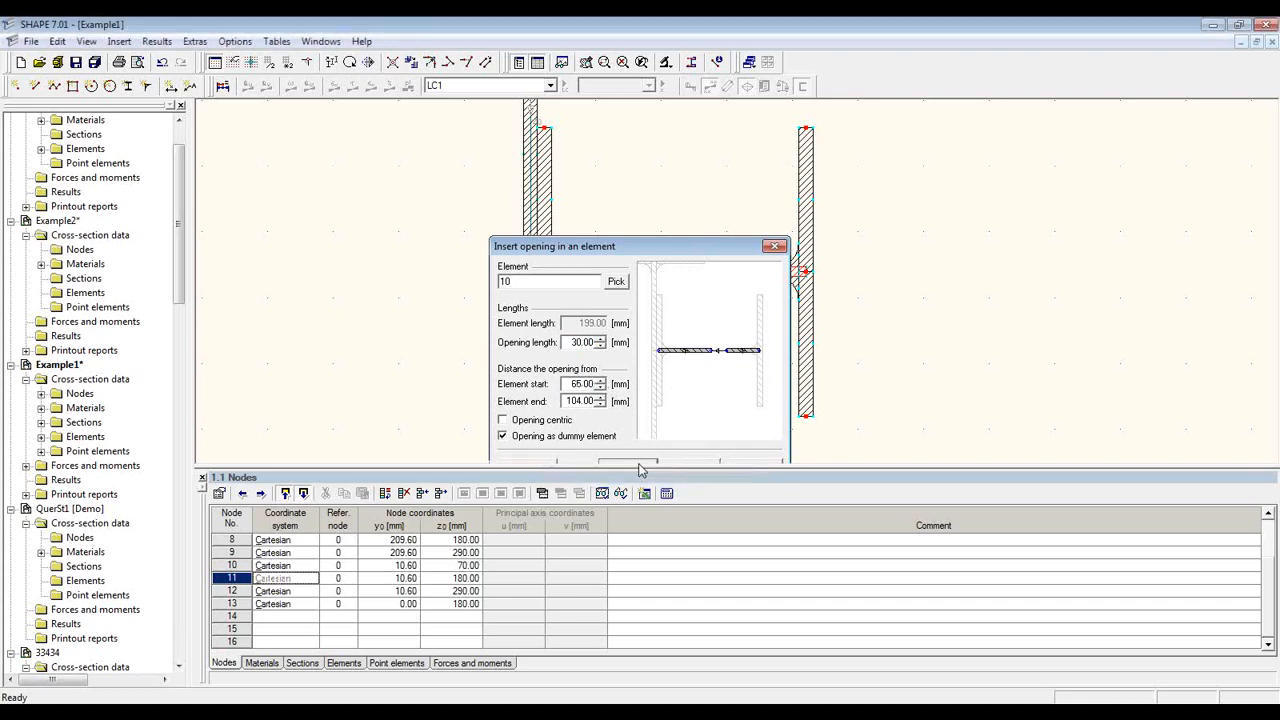
Inspect the properties of dummy element 14 across the web opening, including its effective thickness for shear transfer, and close them
scroll(686, 299, "up", 2)
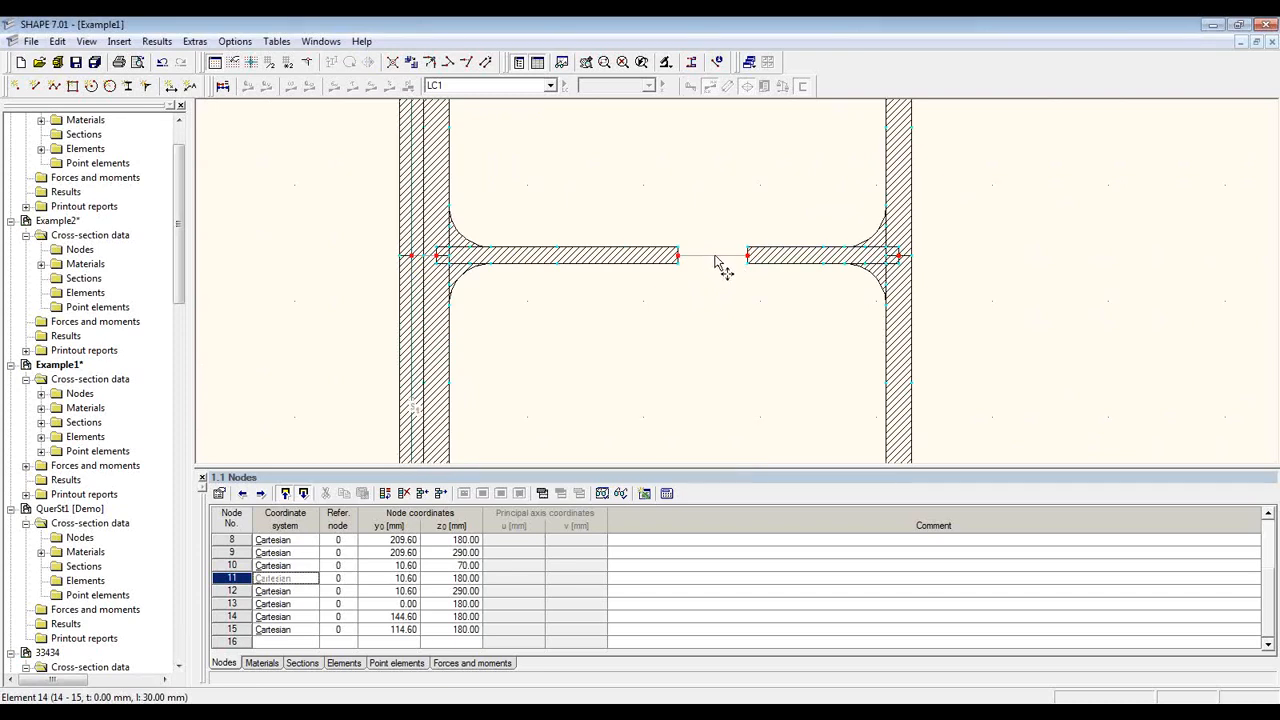
left_click(714, 255)
right_click(715, 261)
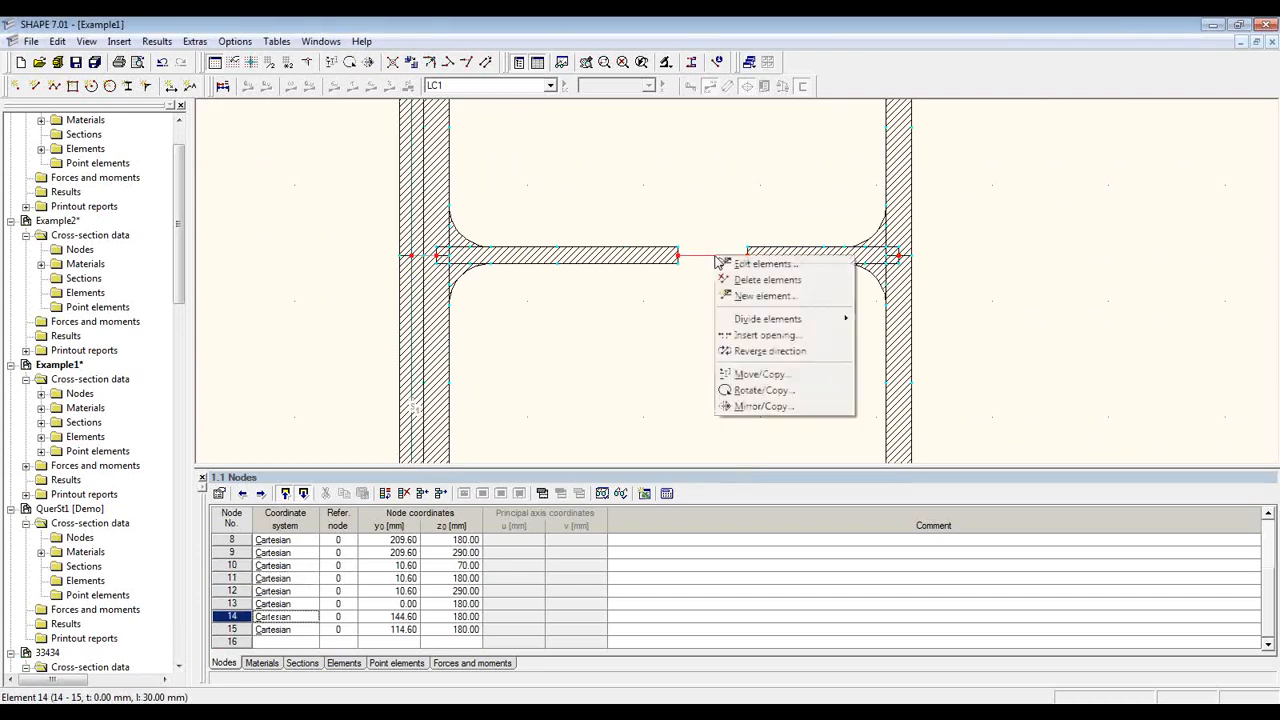
left_click(775, 268)
left_click_drag(651, 200, 472, 158)
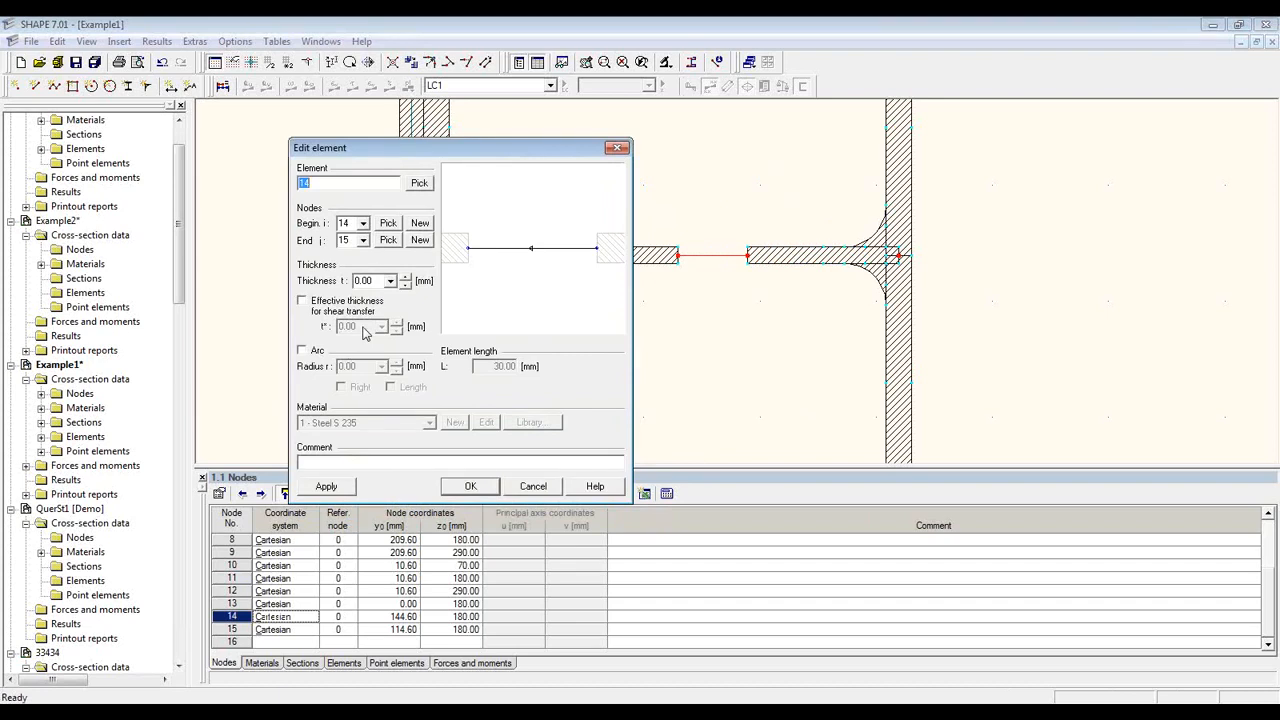
left_click(328, 309)
left_click(470, 487)
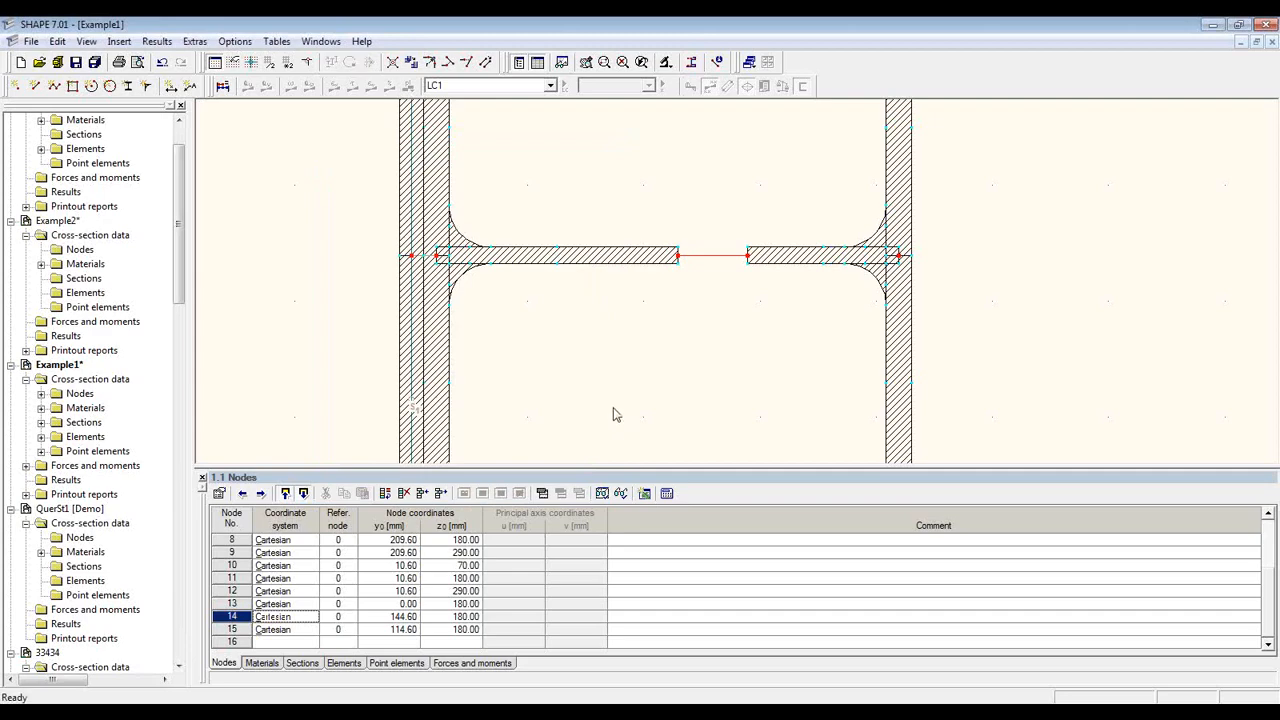
Insert a 10 mm radius rounding point element where the lower end of the HE-A 220's left flange meets the IPE 500's web
scroll(566, 415, "down", 2)
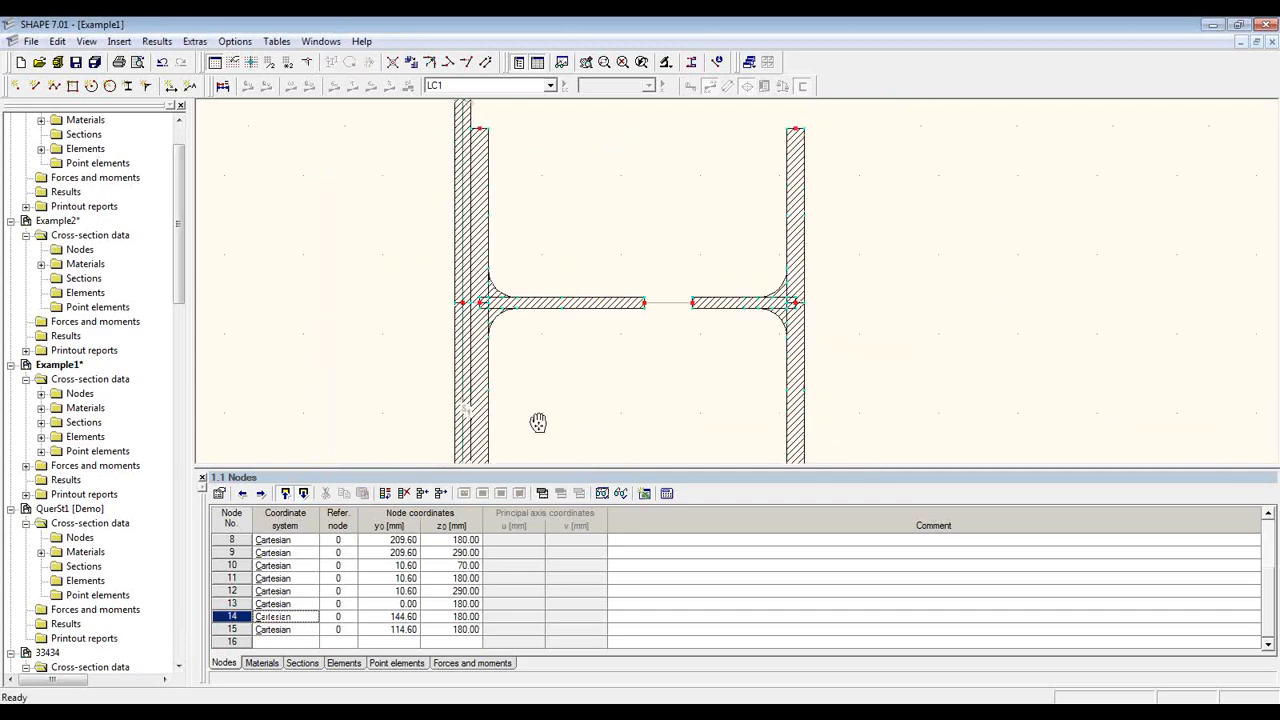
mouse_move(531, 420)
middle_mouse_down()
mouse_move(537, 380)
mouse_move(571, 349)
middle_mouse_up()
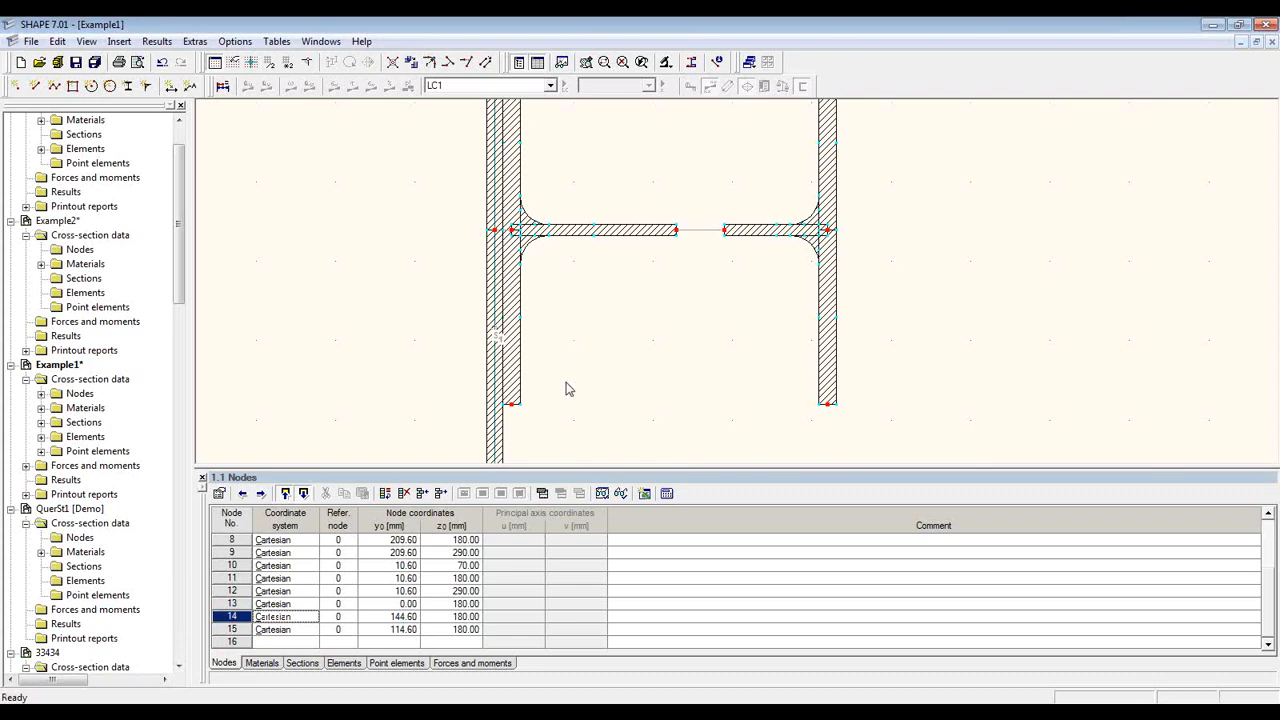
mouse_move(566, 386)
middle_mouse_down()
mouse_move(600, 320)
mouse_move(631, 316)
middle_mouse_up()
scroll(631, 316, "up", 3)
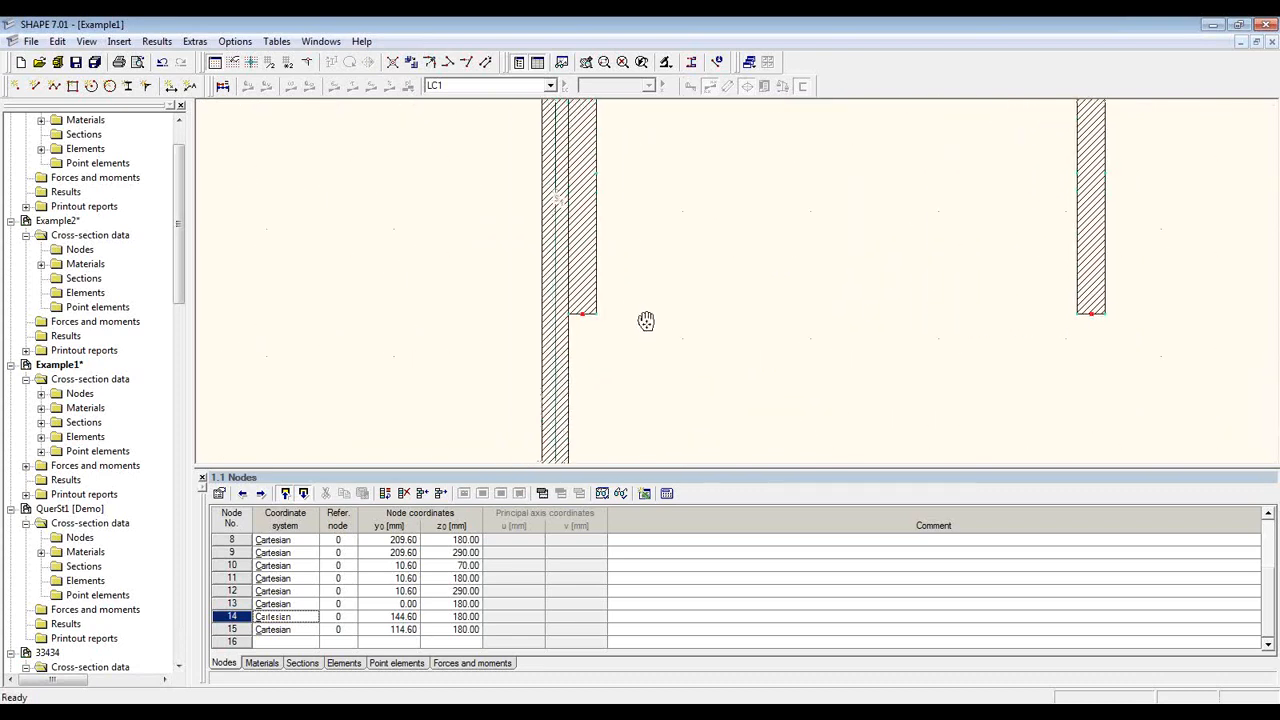
left_click(148, 90)
left_click_drag(216, 115, 283, 163)
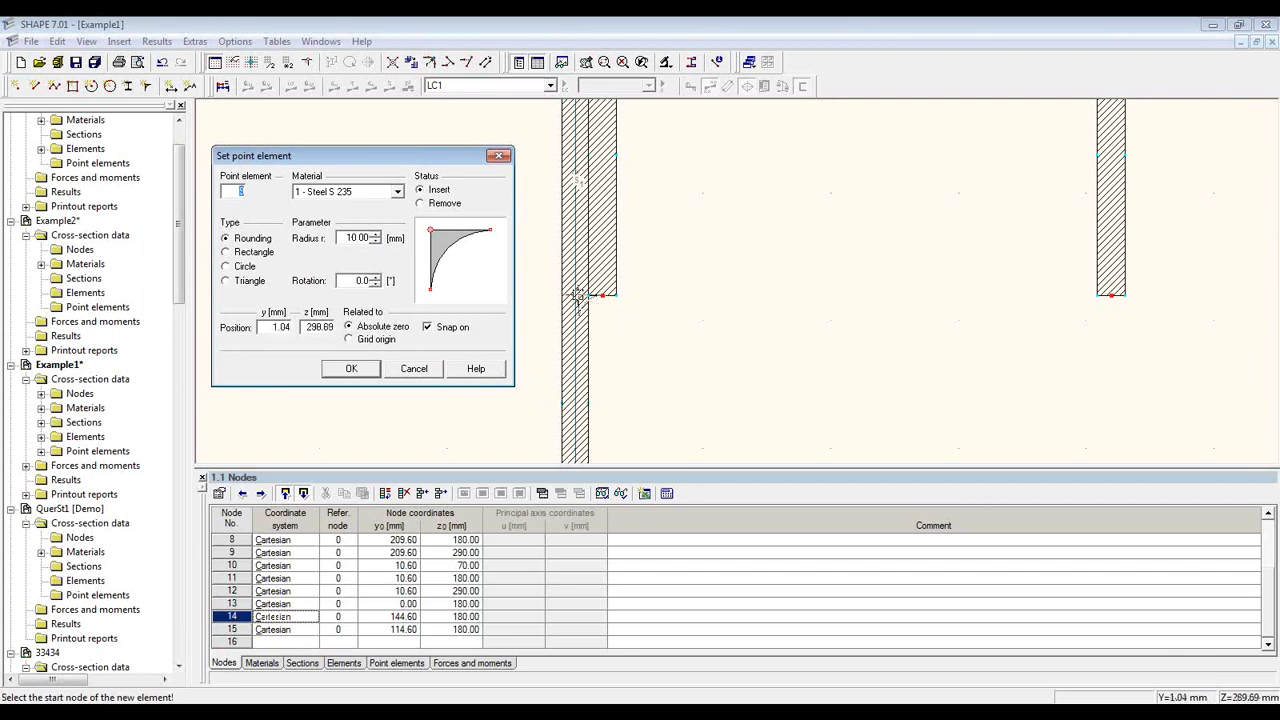
scroll(587, 296, "up", 1)
scroll(587, 296, "up", 2)
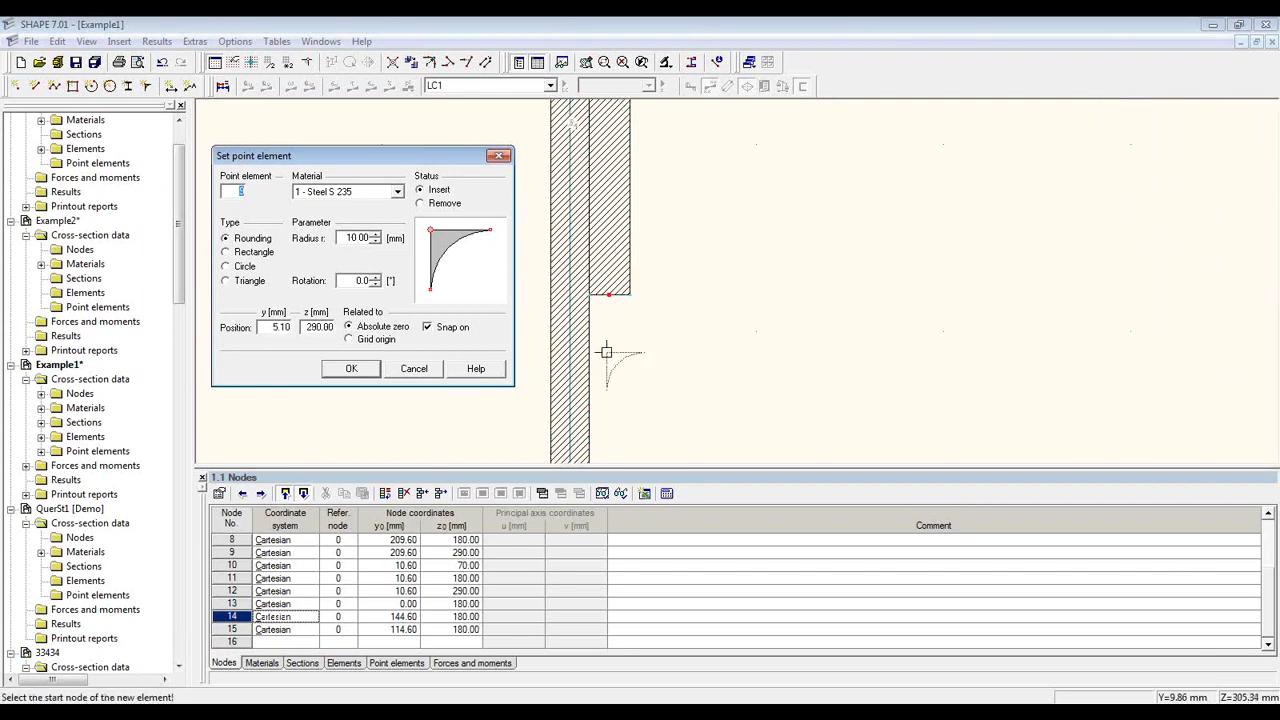
left_click(588, 294)
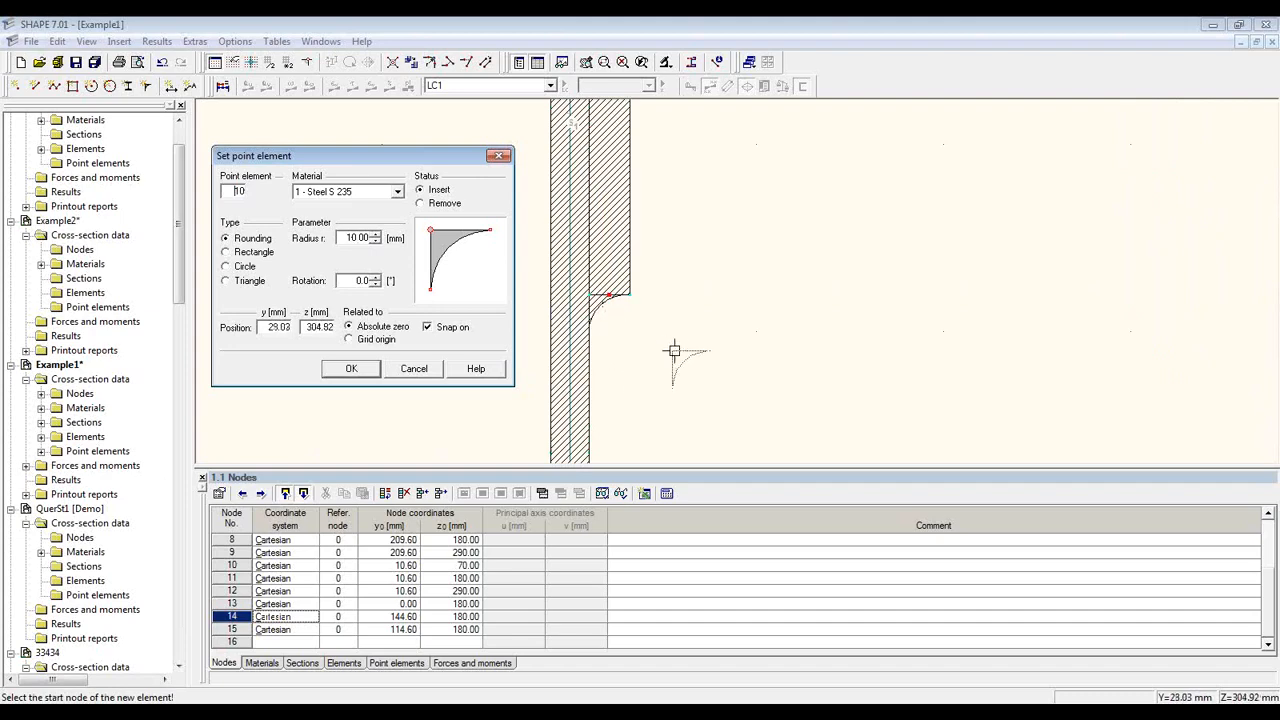
Insert a 10 mm rounding rotated -90° where the upper end of the HE-A 220's left flange meets the IPE 500's web
middle_click_drag(711, 149, 744, 445)
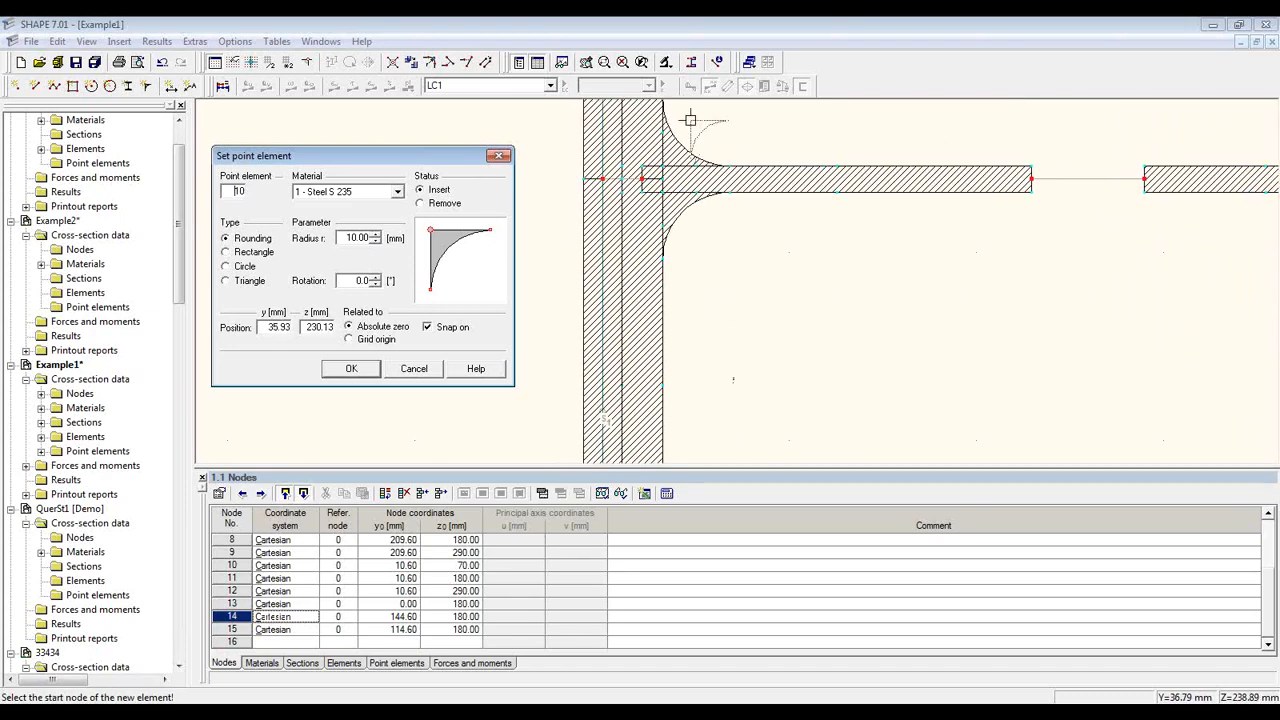
middle_click_drag(737, 131, 715, 414)
left_click(375, 284)
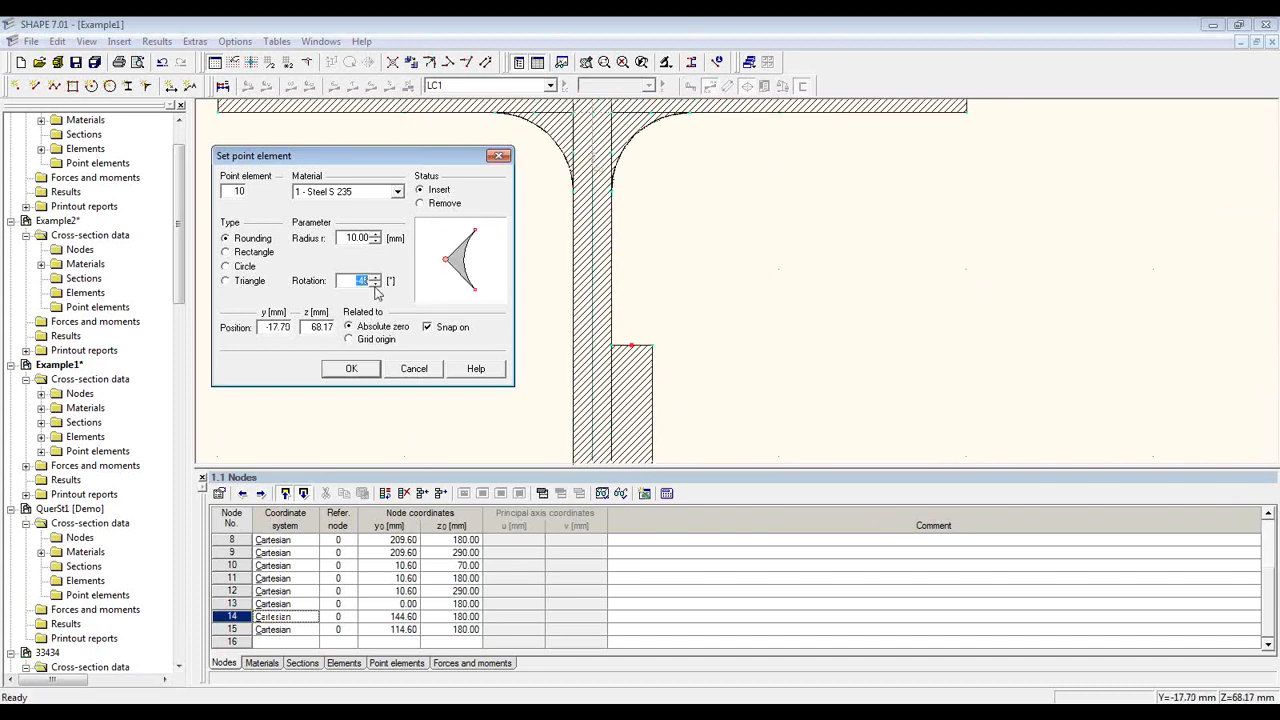
left_click(612, 345)
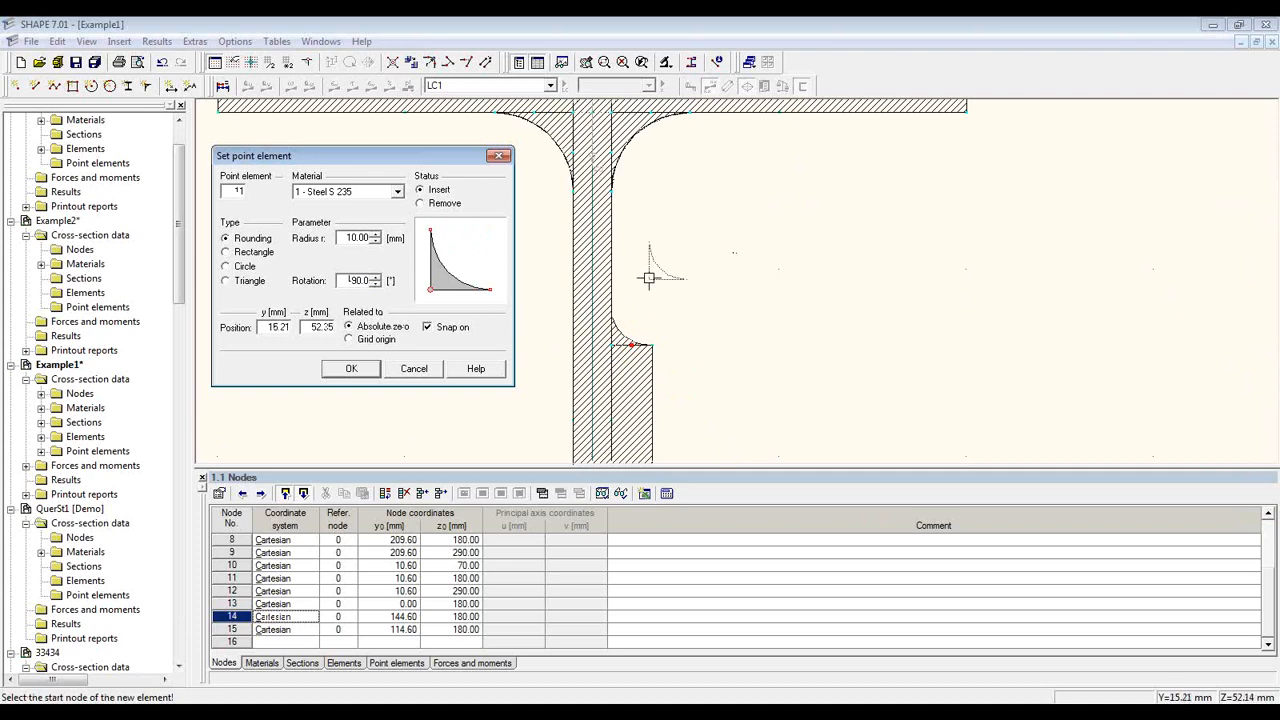
key("Escape")
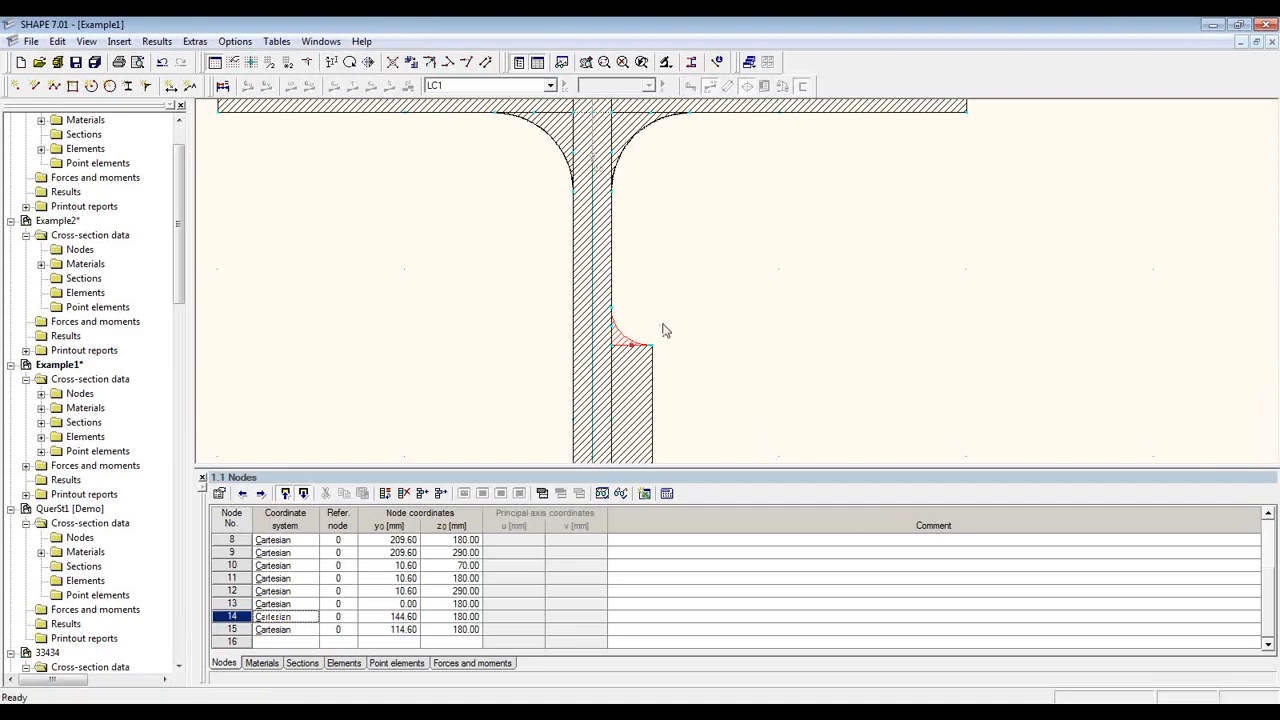
Run a plausibility check on the input data of the combined cross-section
scroll(695, 324, "down", 4)
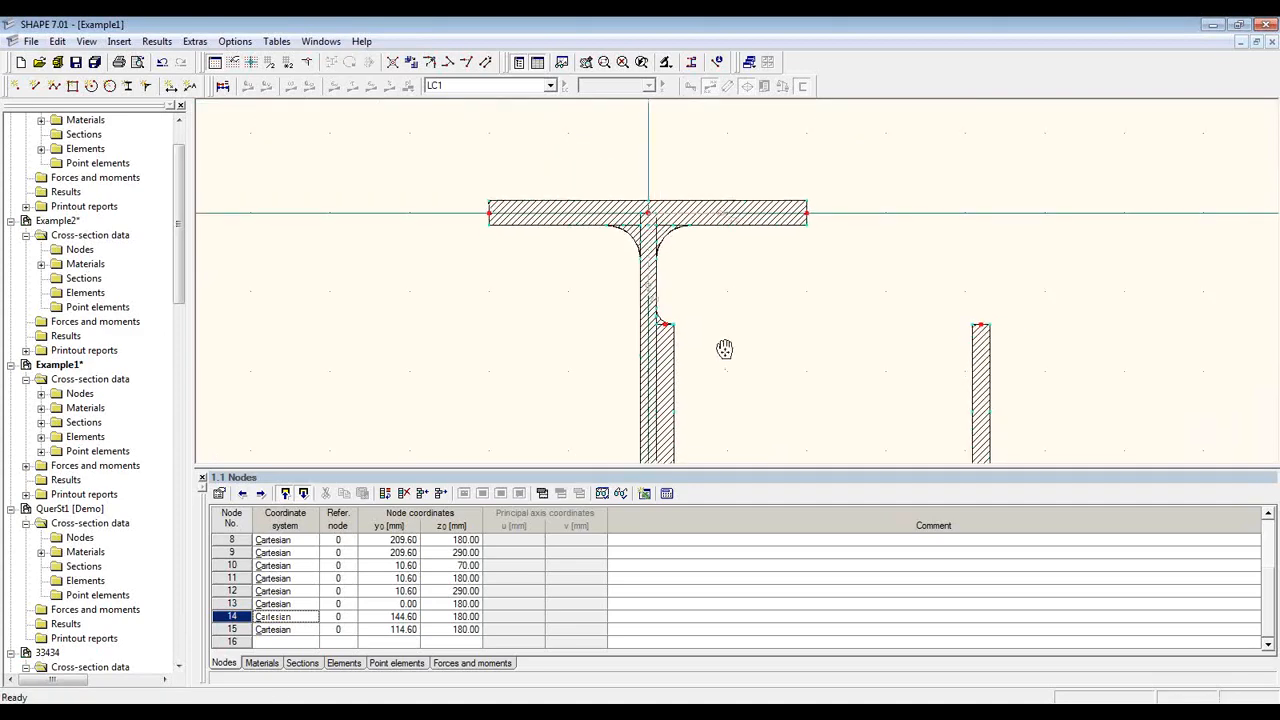
scroll(614, 248, "down", 5)
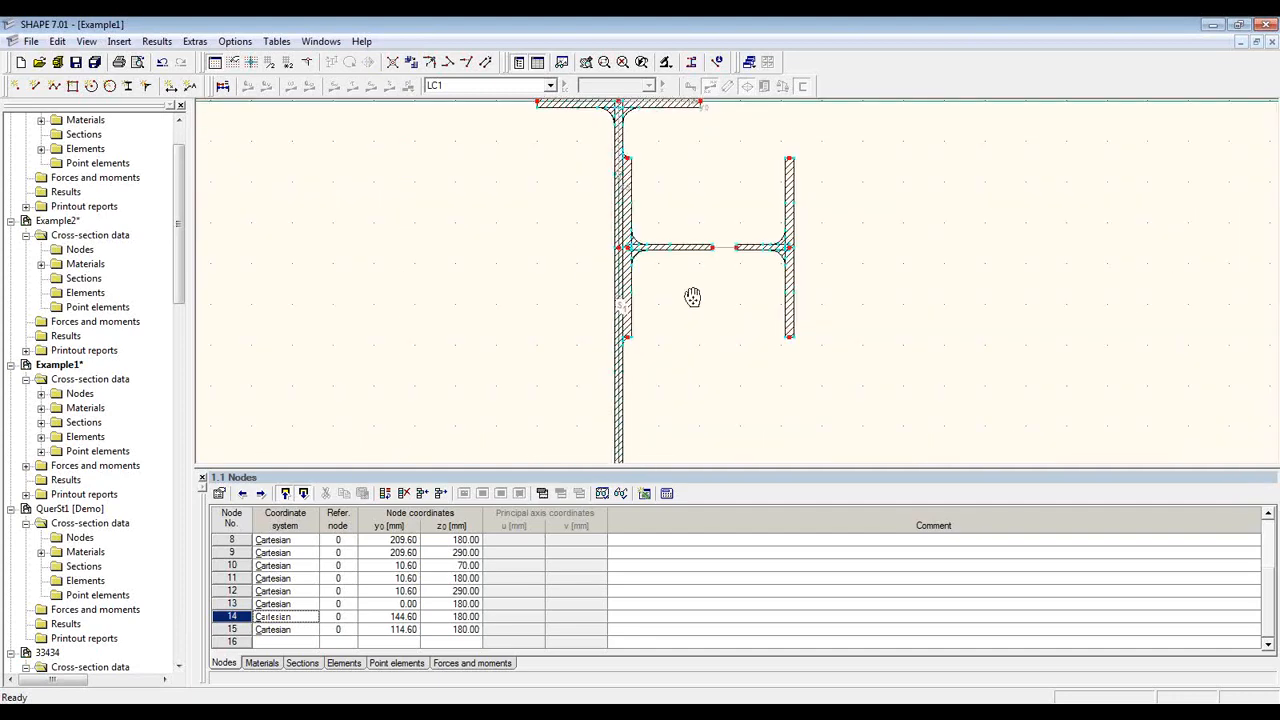
middle_click_drag(711, 355, 708, 351)
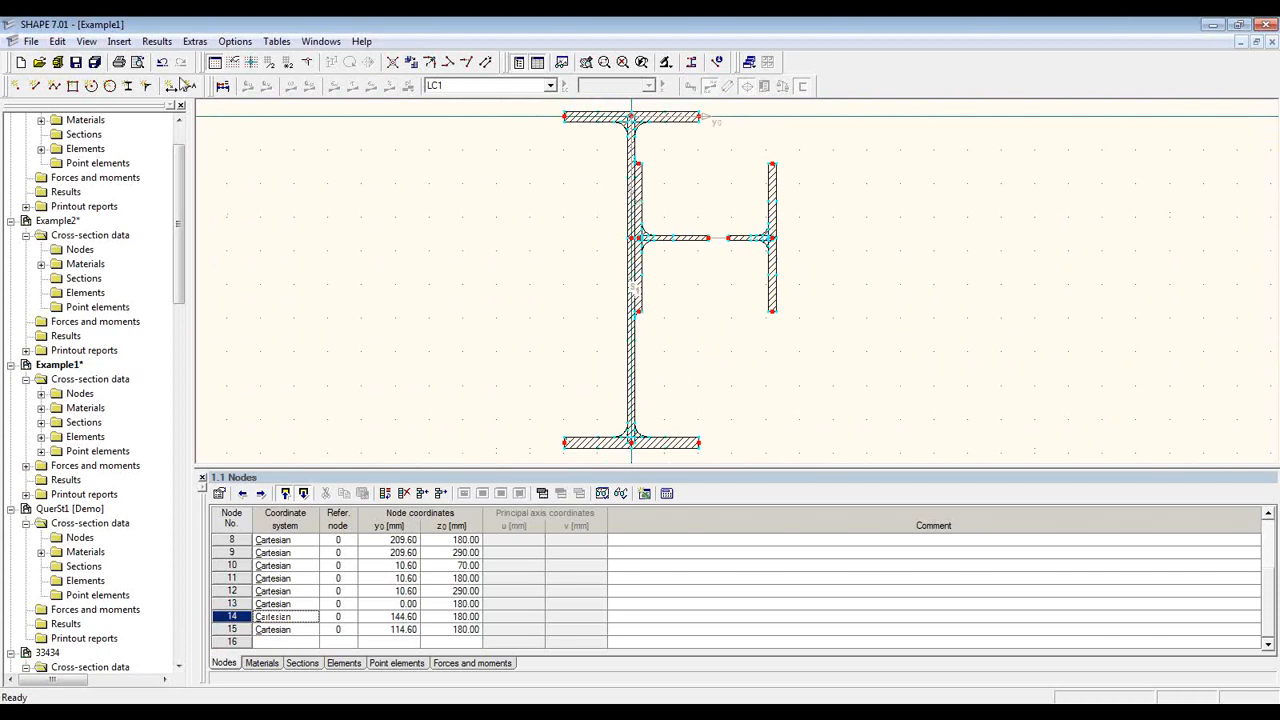
left_click(195, 41)
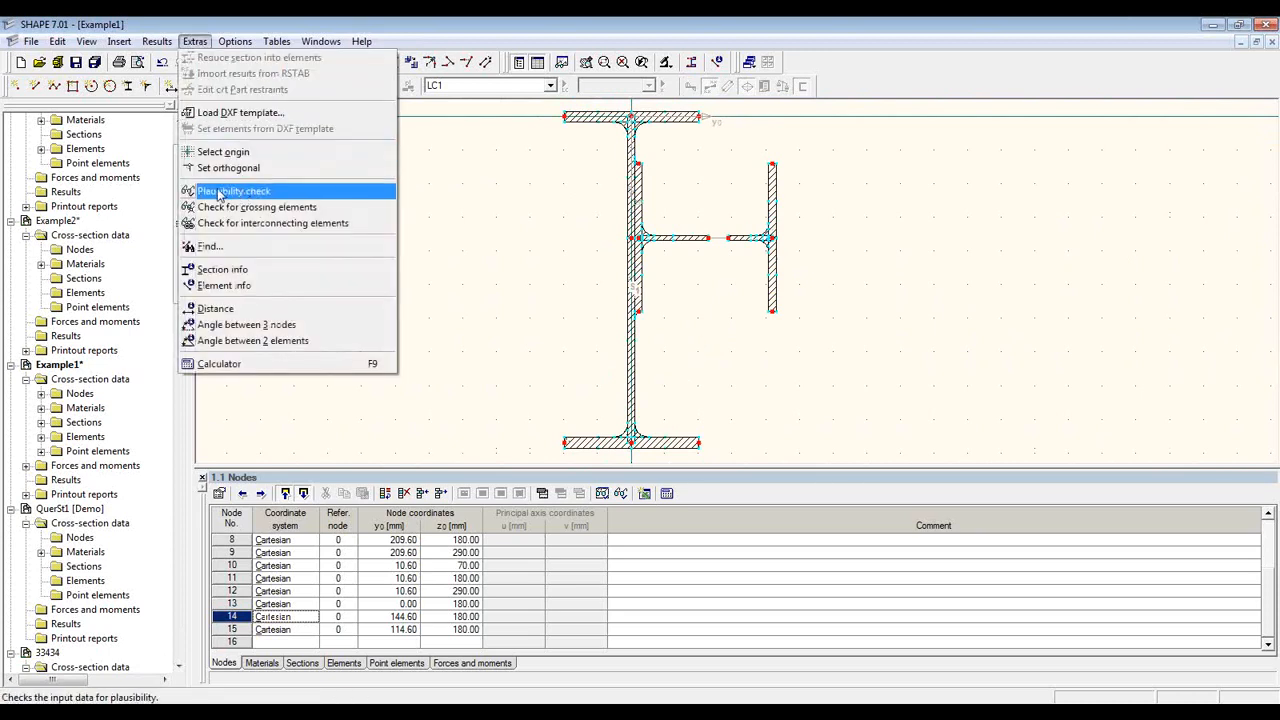
left_click(312, 196)
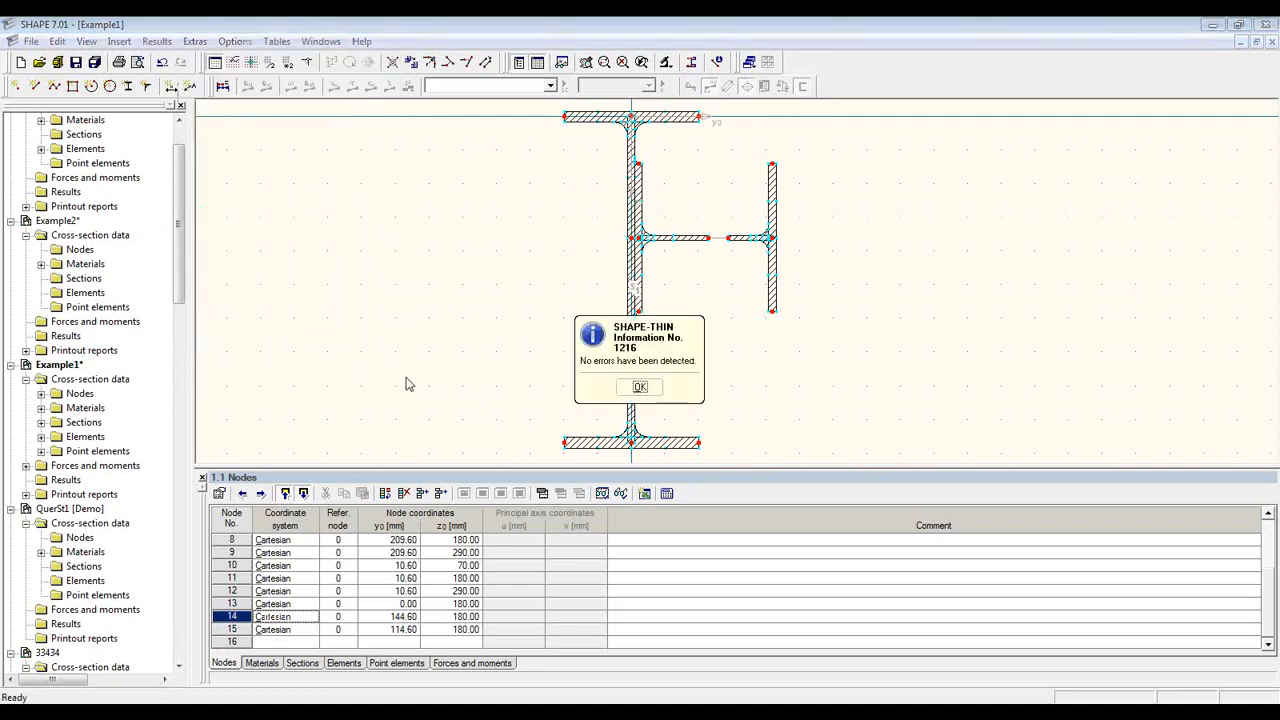
Calculate the combined cross-section and enlarge the section properties table to read all its results
left_click(641, 388)
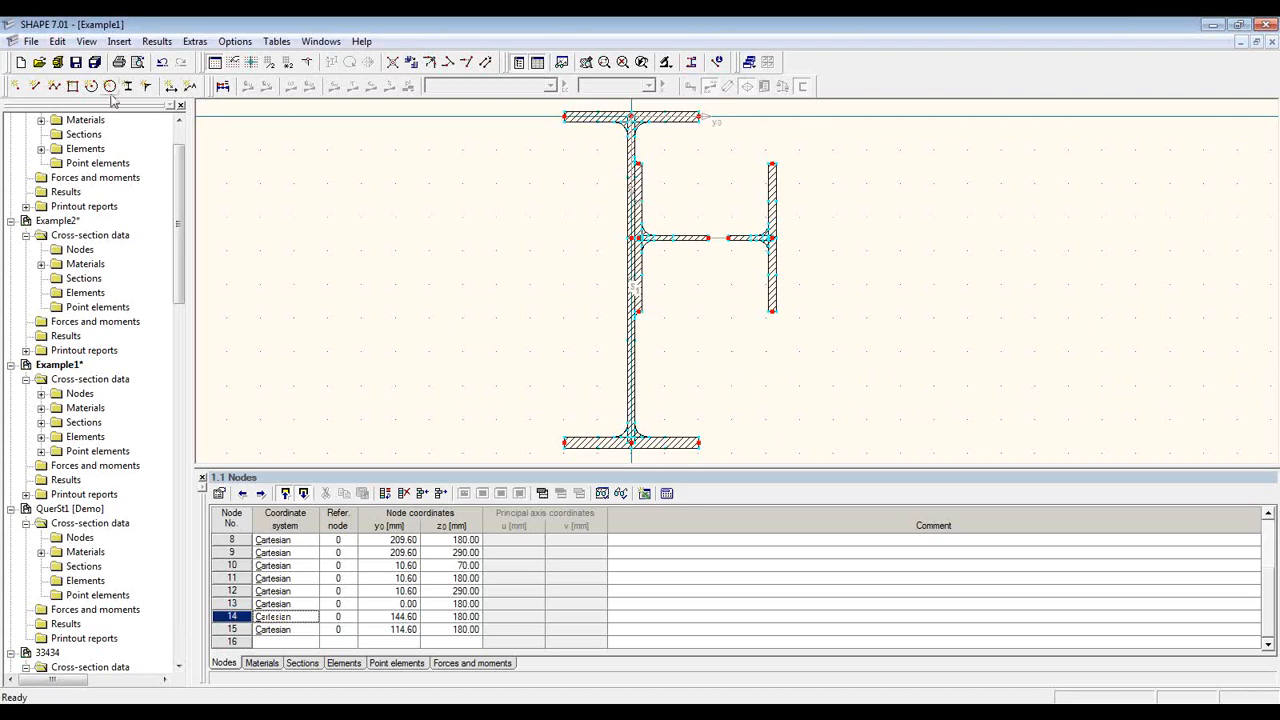
left_click(222, 86)
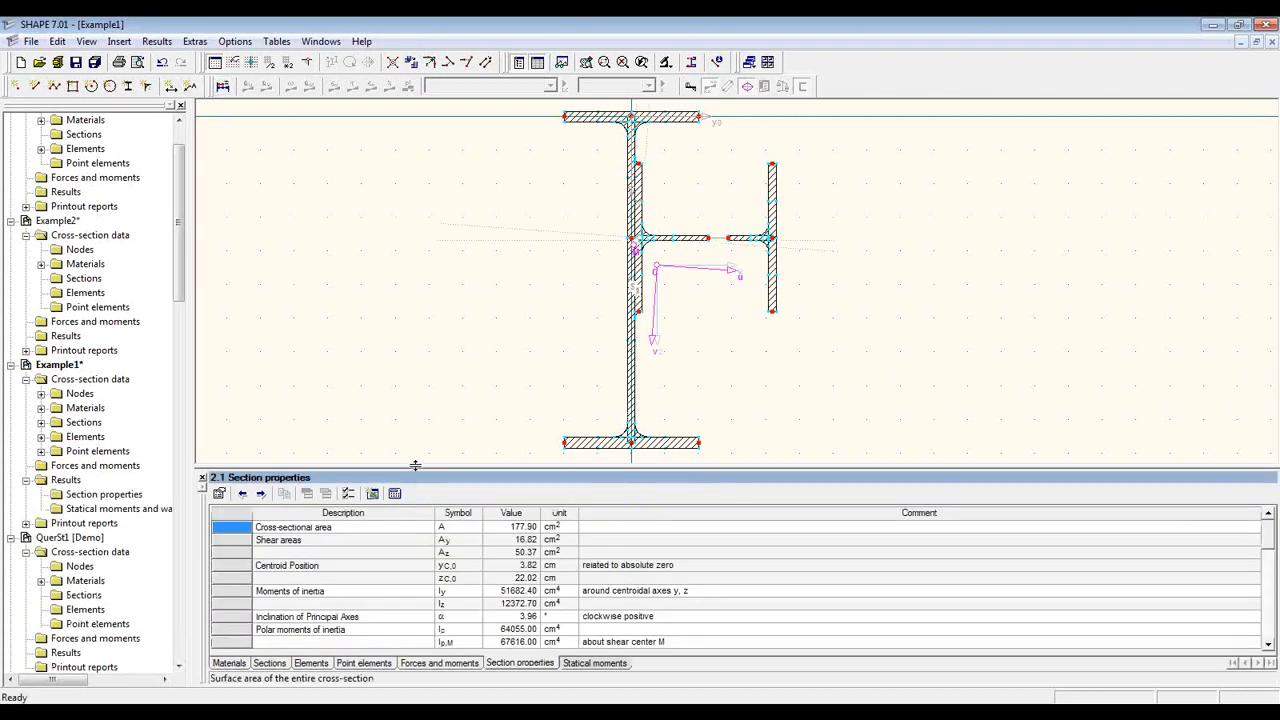
left_click_drag(416, 468, 420, 236)
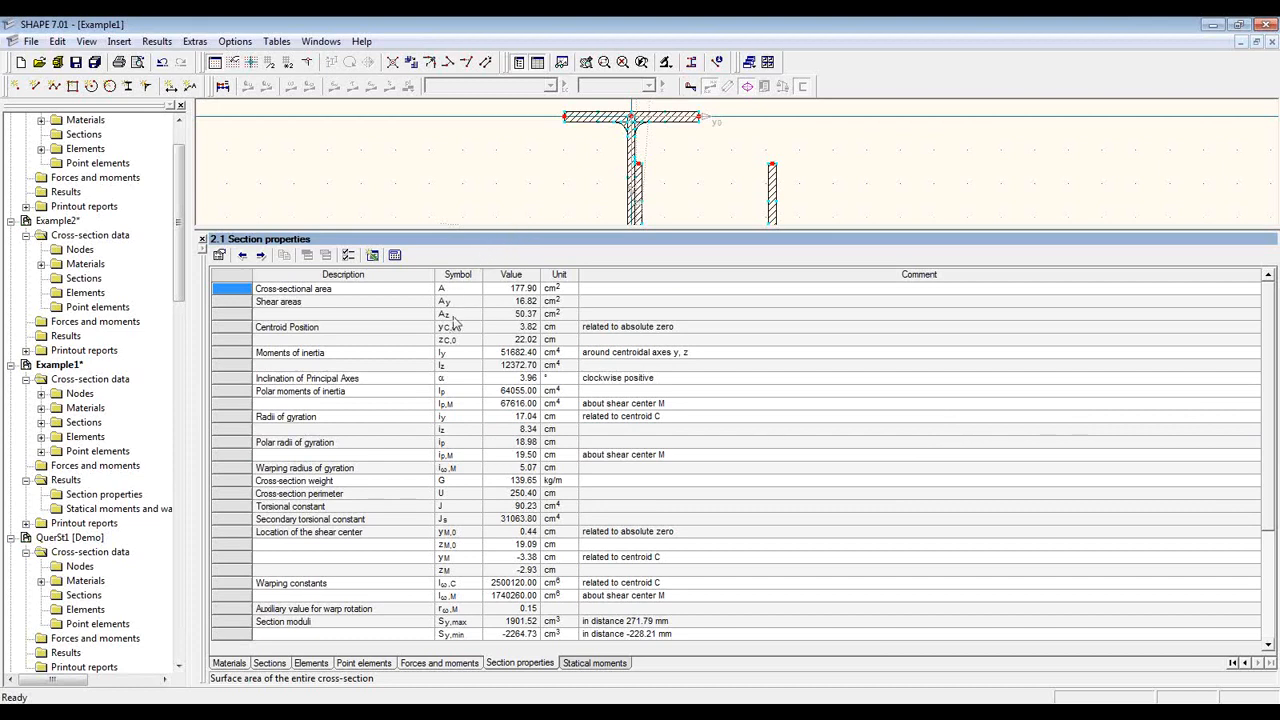
Look through the selectable result rows for the section properties table and close the selection without applying it
left_click(348, 255)
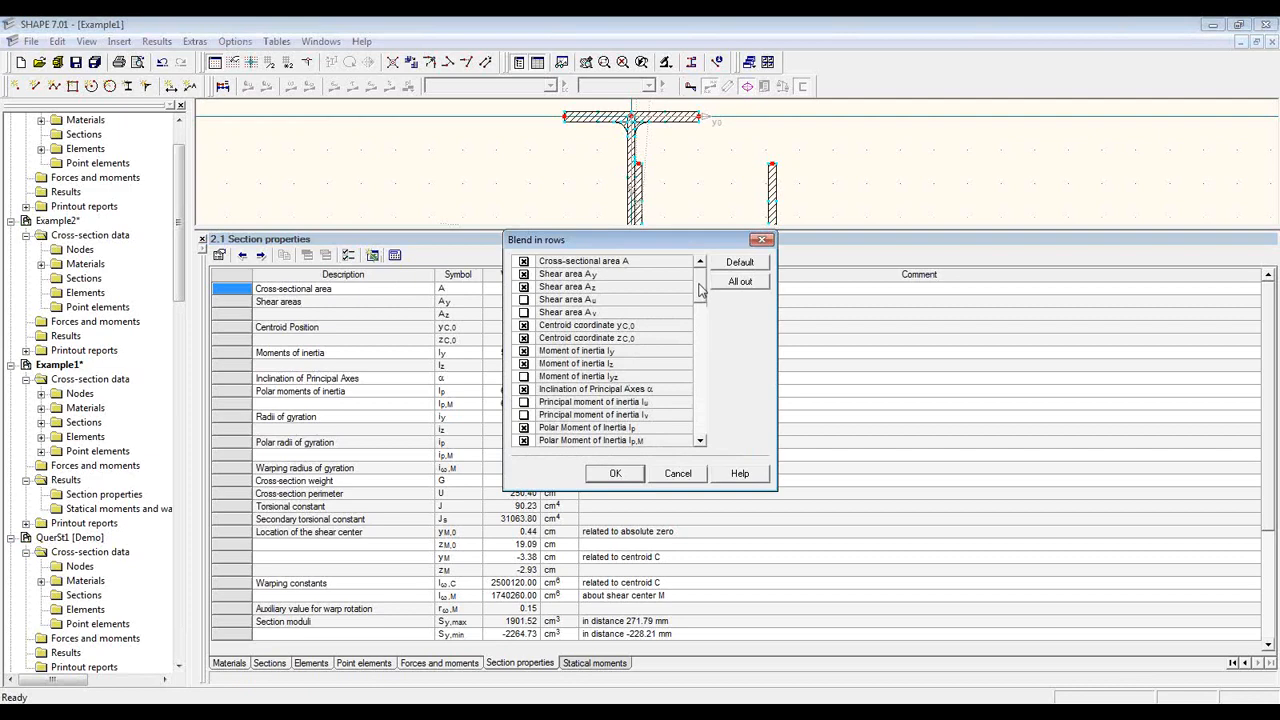
mouse_move(701, 292)
left_mouse_down()
mouse_move(701, 314)
mouse_move(701, 298)
left_mouse_up()
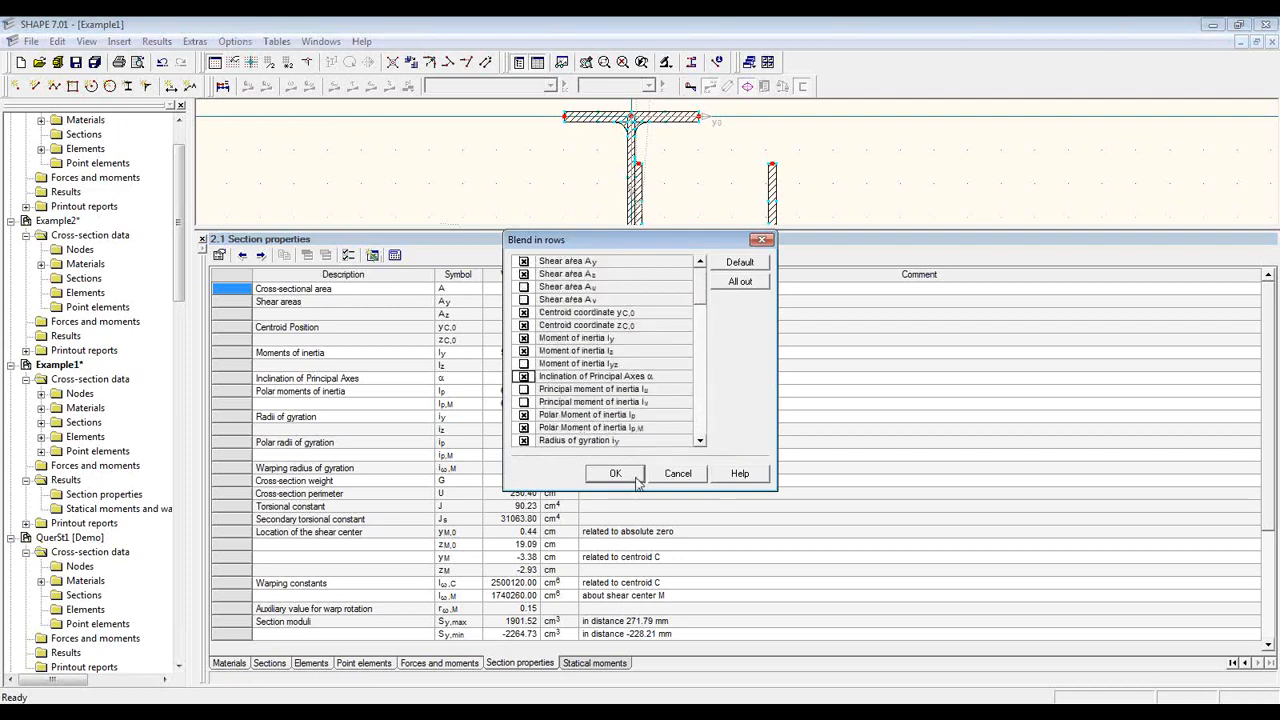
left_click(666, 479)
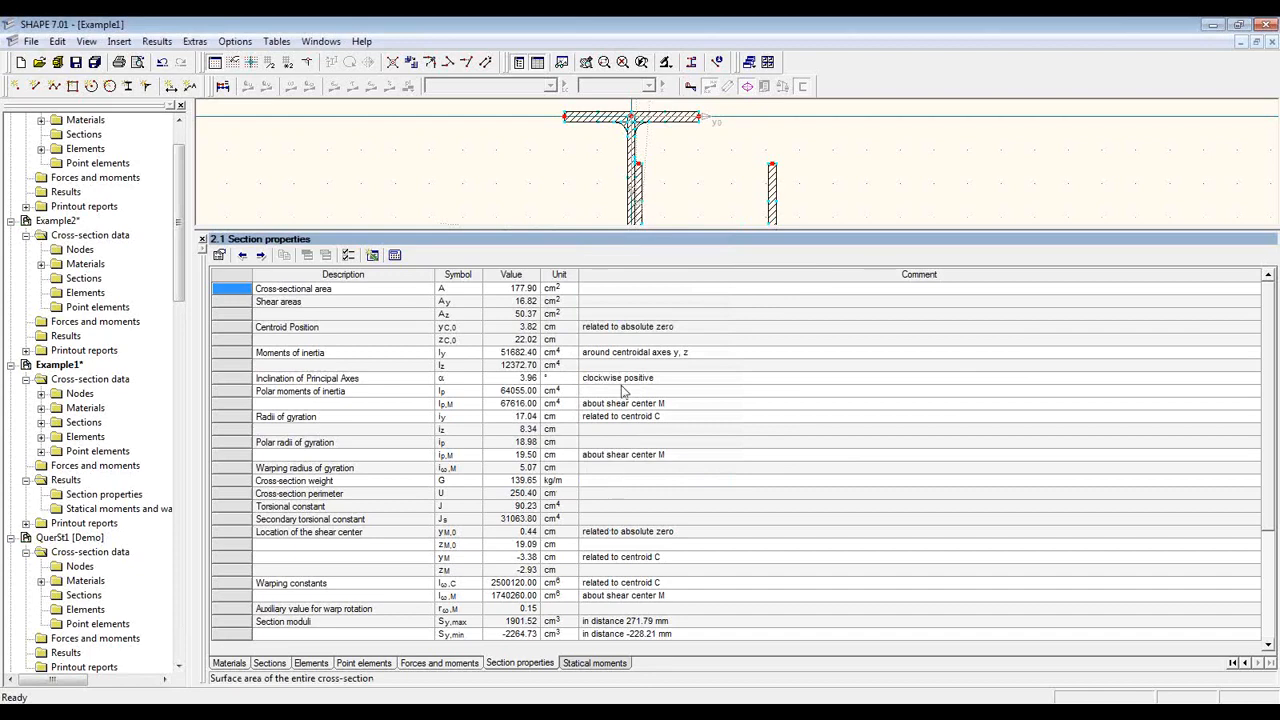
Review the statical moments table and the Q-u, Q-v, Omega and Q-Omega distribution diagrams, then return to the section properties
left_click(596, 664)
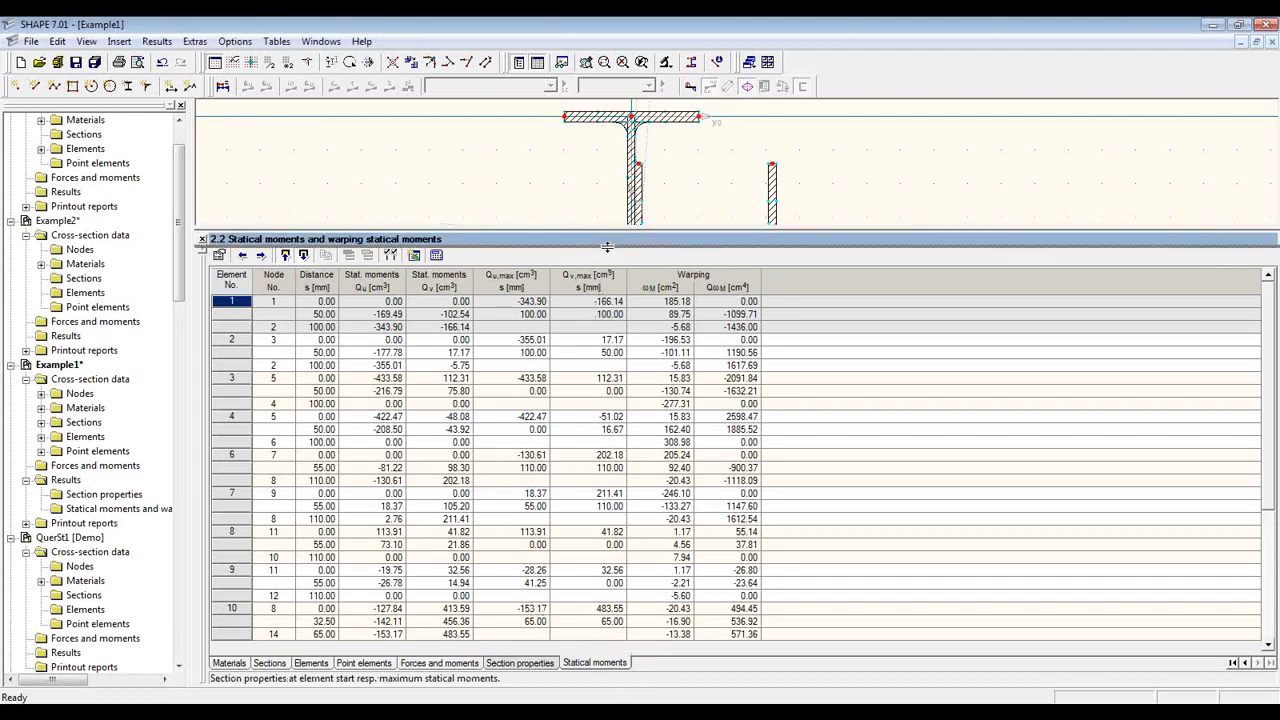
left_click_drag(607, 246, 594, 462)
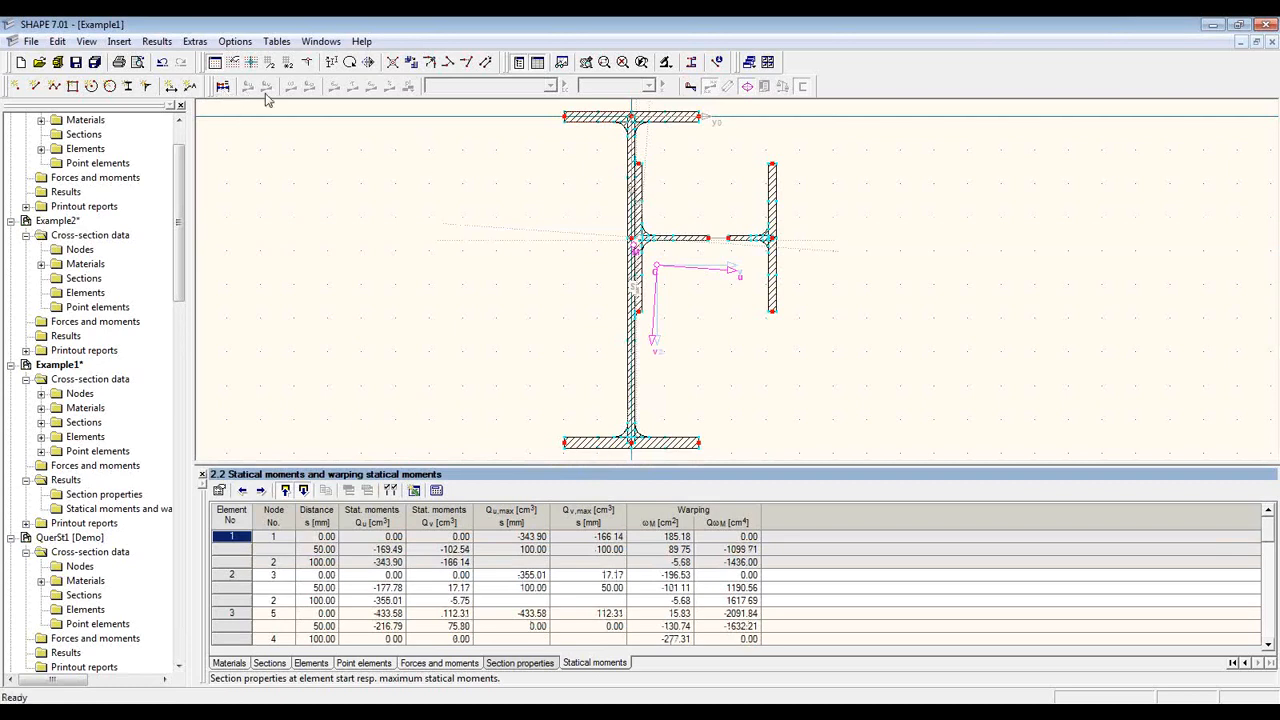
left_click(222, 88)
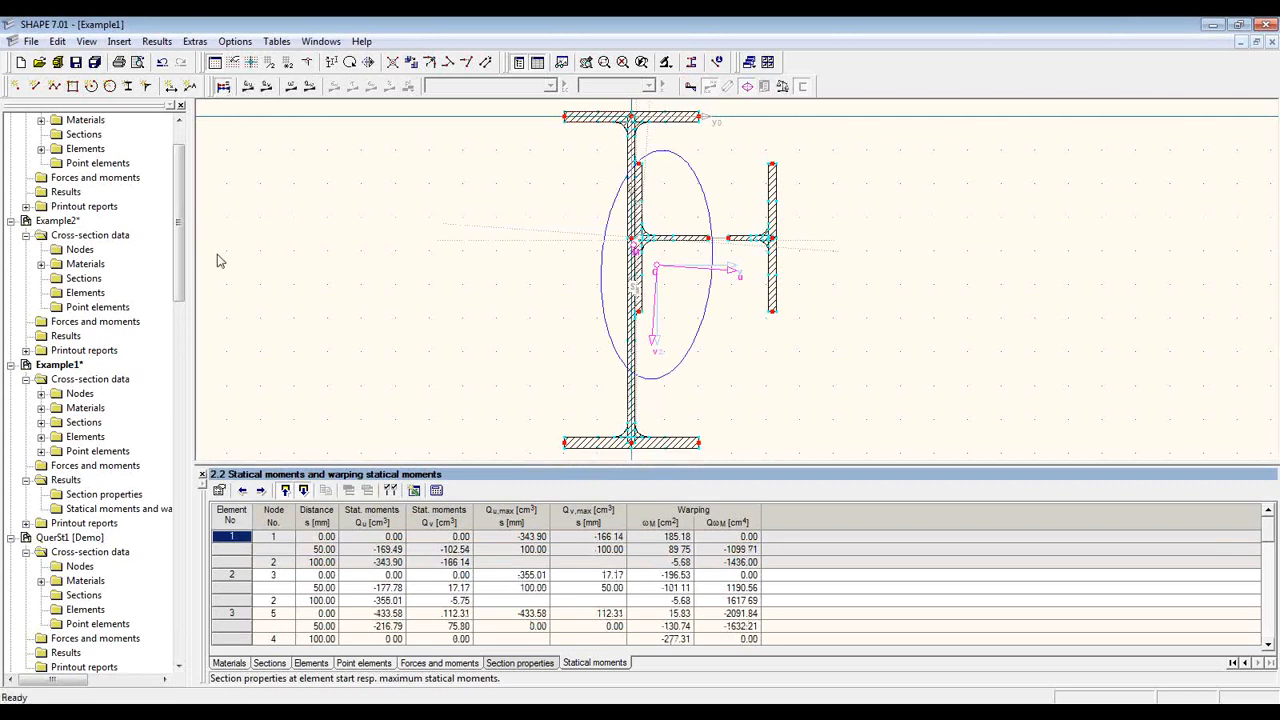
left_click(256, 88)
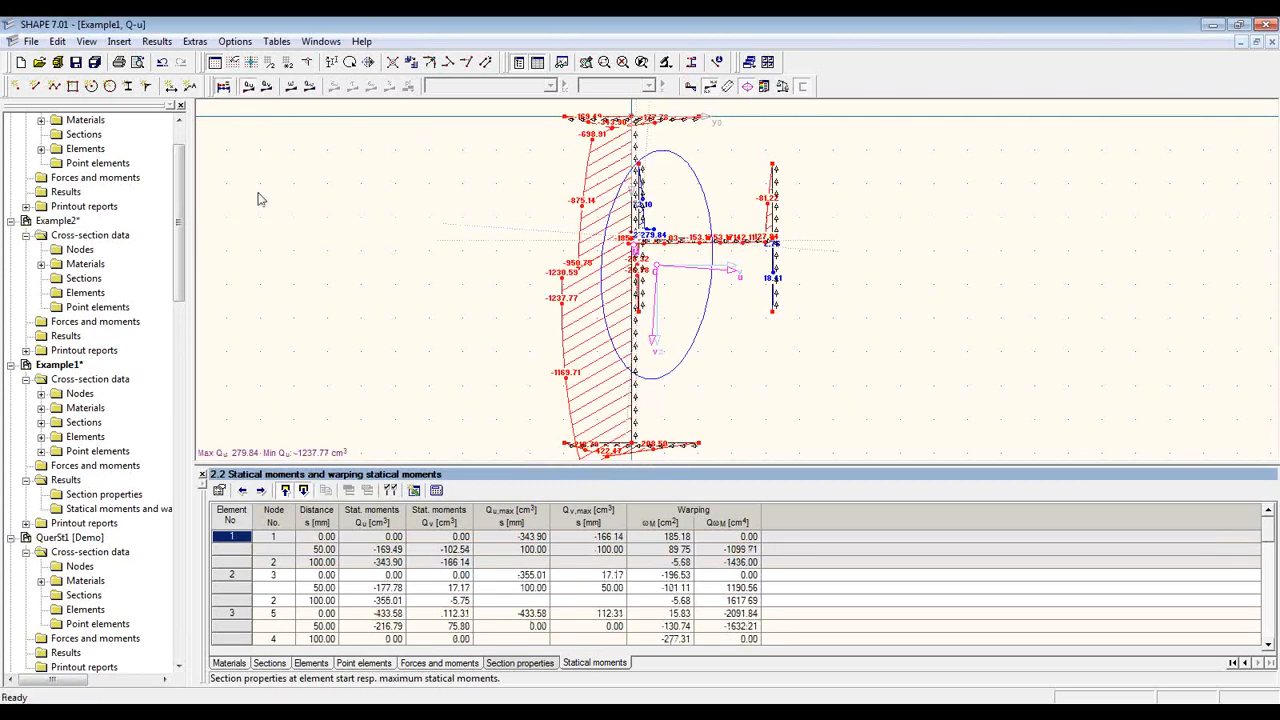
left_click(266, 87)
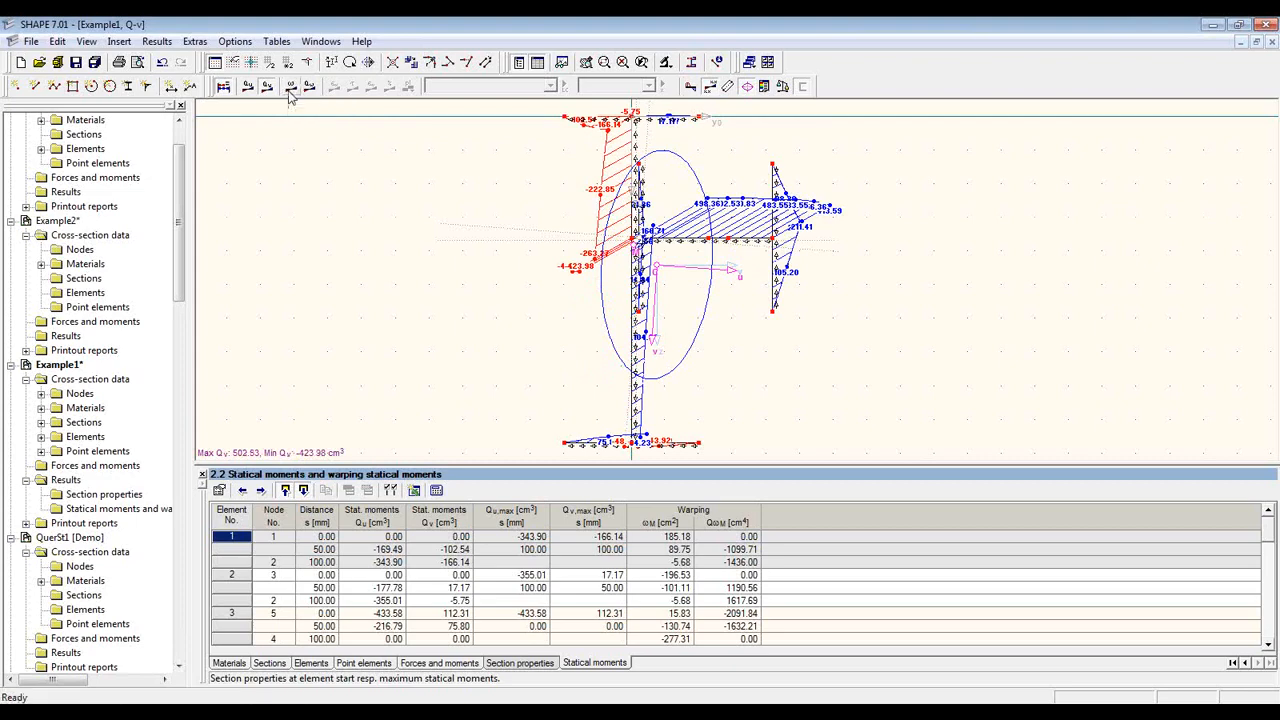
left_click(291, 87)
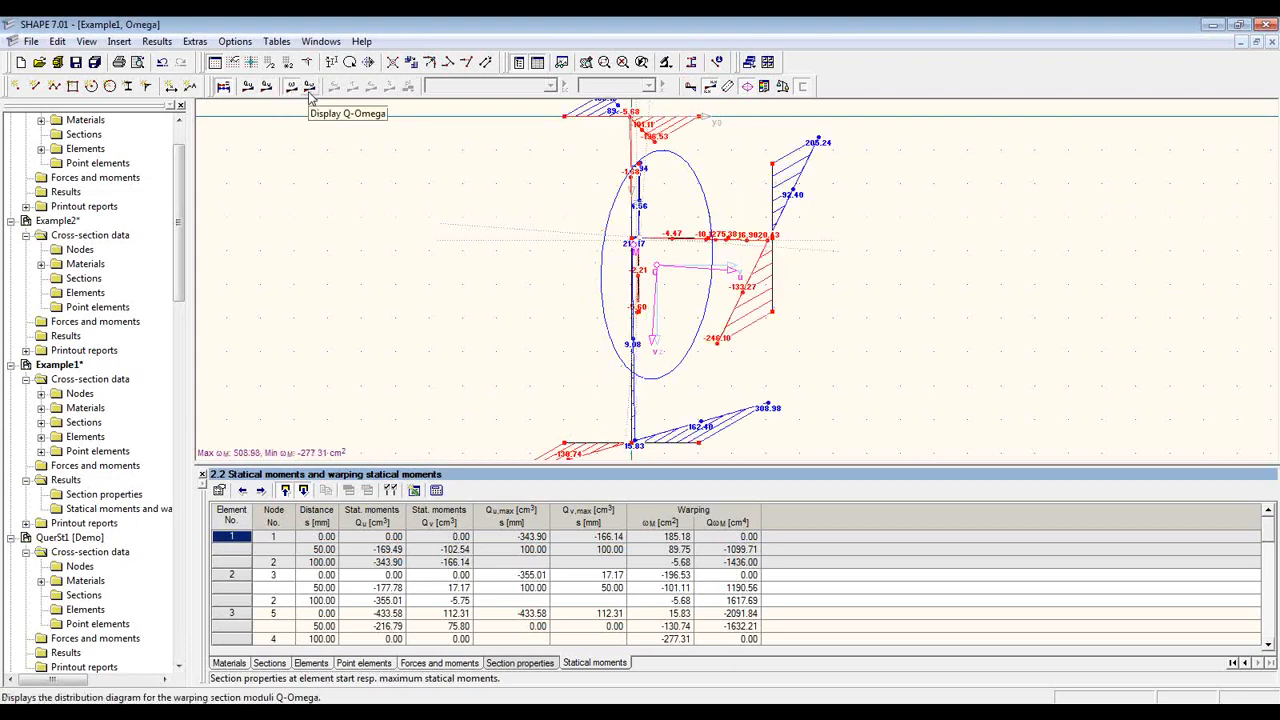
left_click(310, 88)
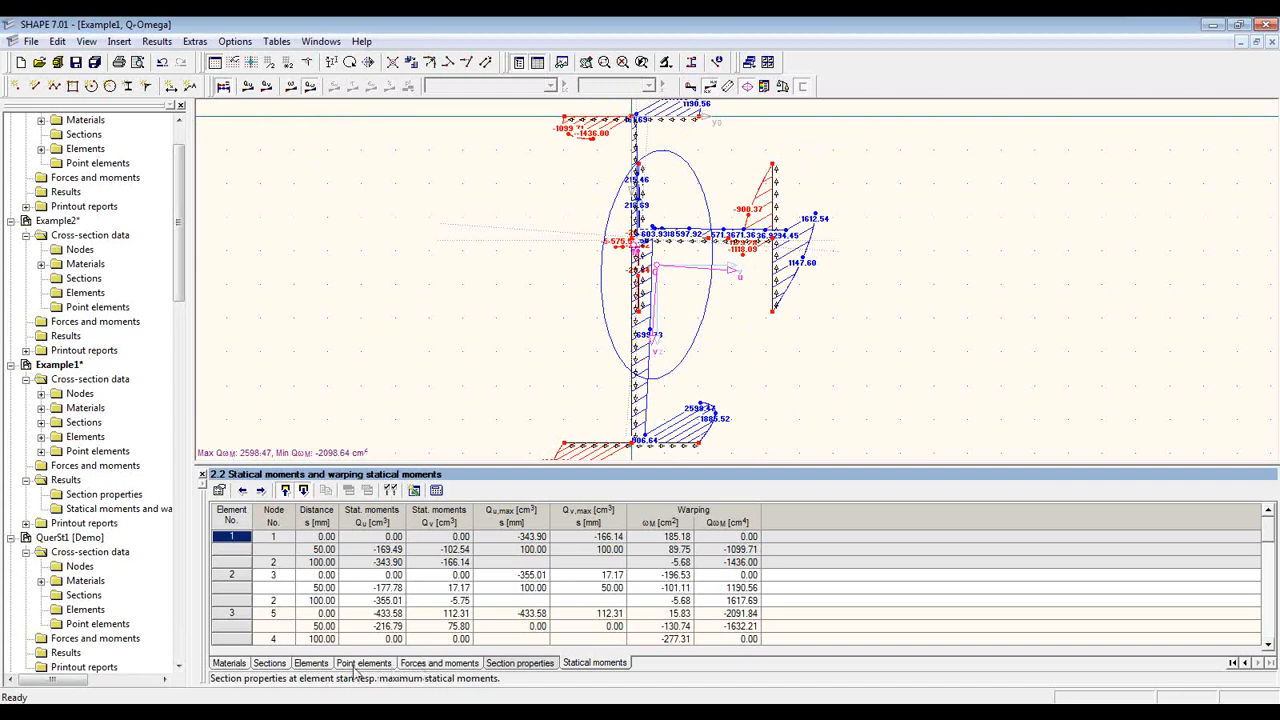
left_click(524, 667)
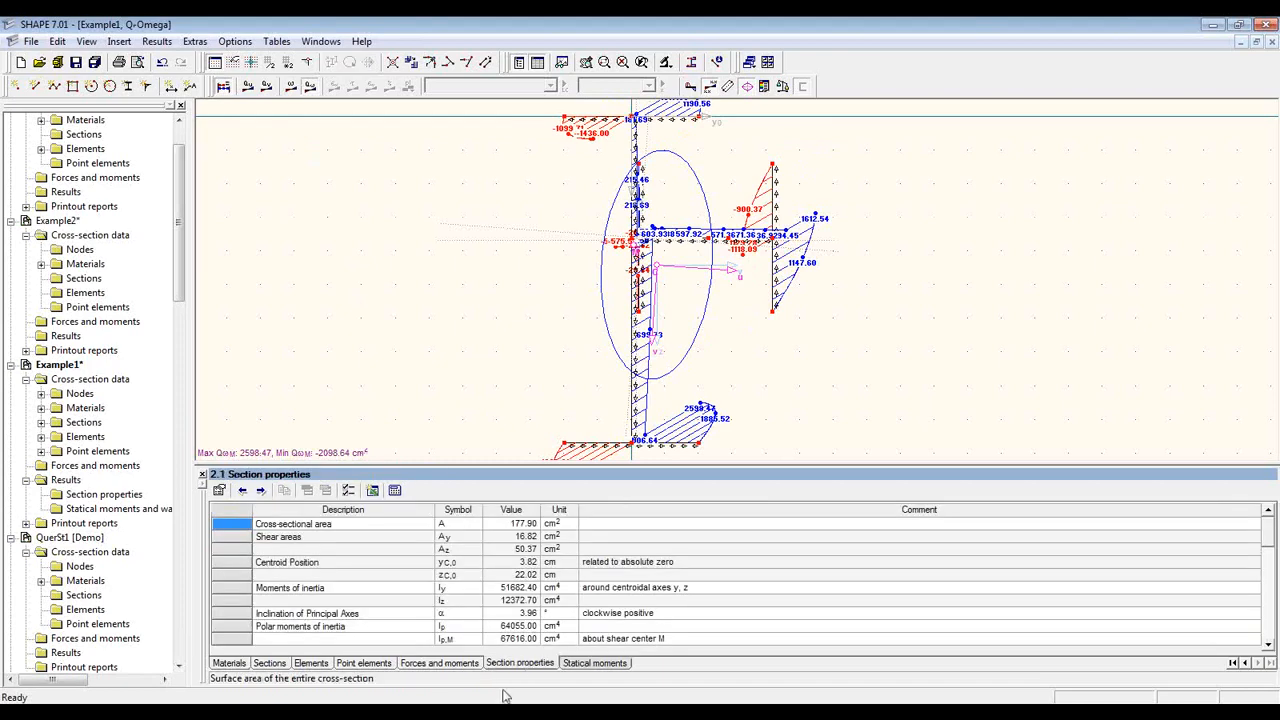
Enter the LC1 internal forces at location x = 0 mm: axial force N -80 kN, Mu 50 kNm and Mv 10 kNm
left_click(452, 666)
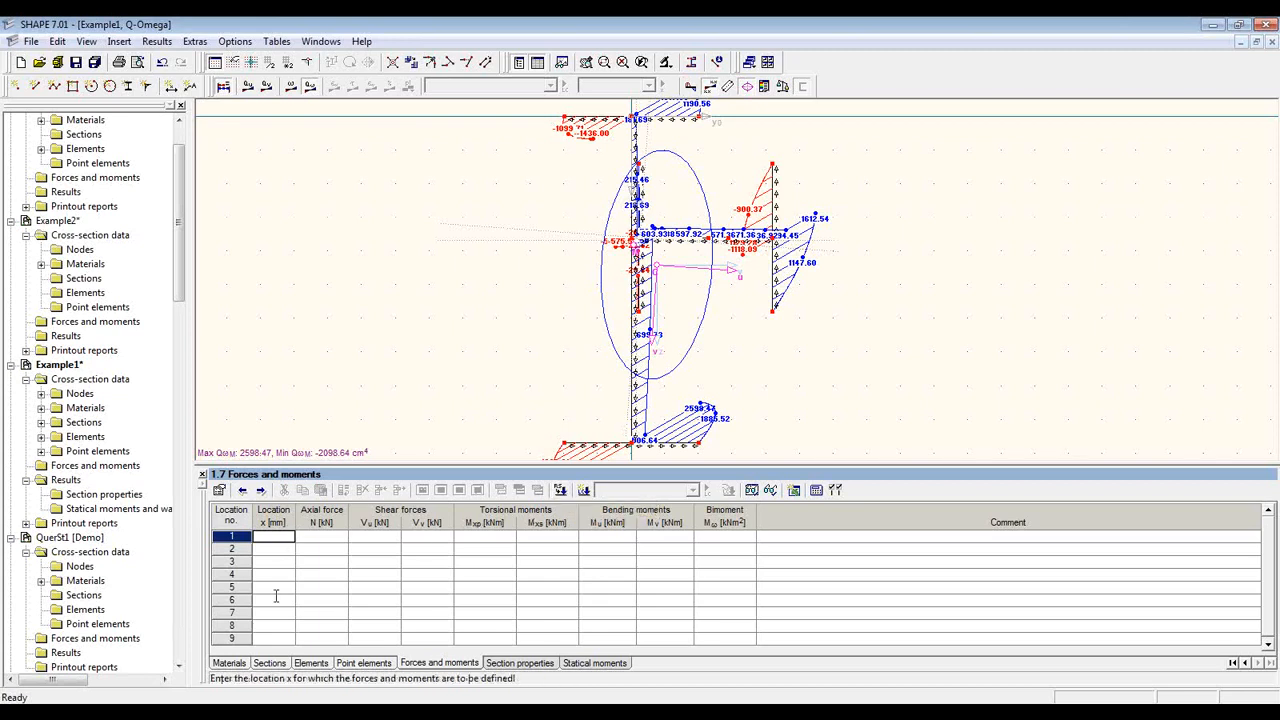
type("0")
key("Return")
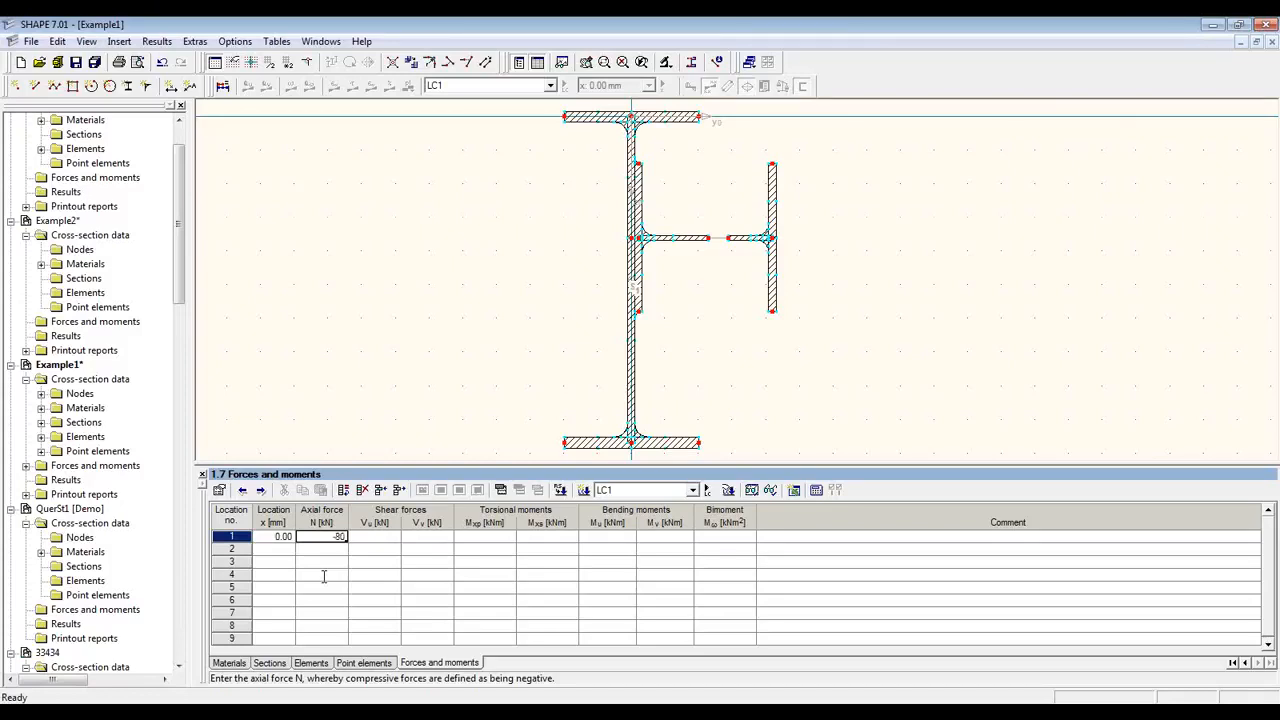
key("Tab")
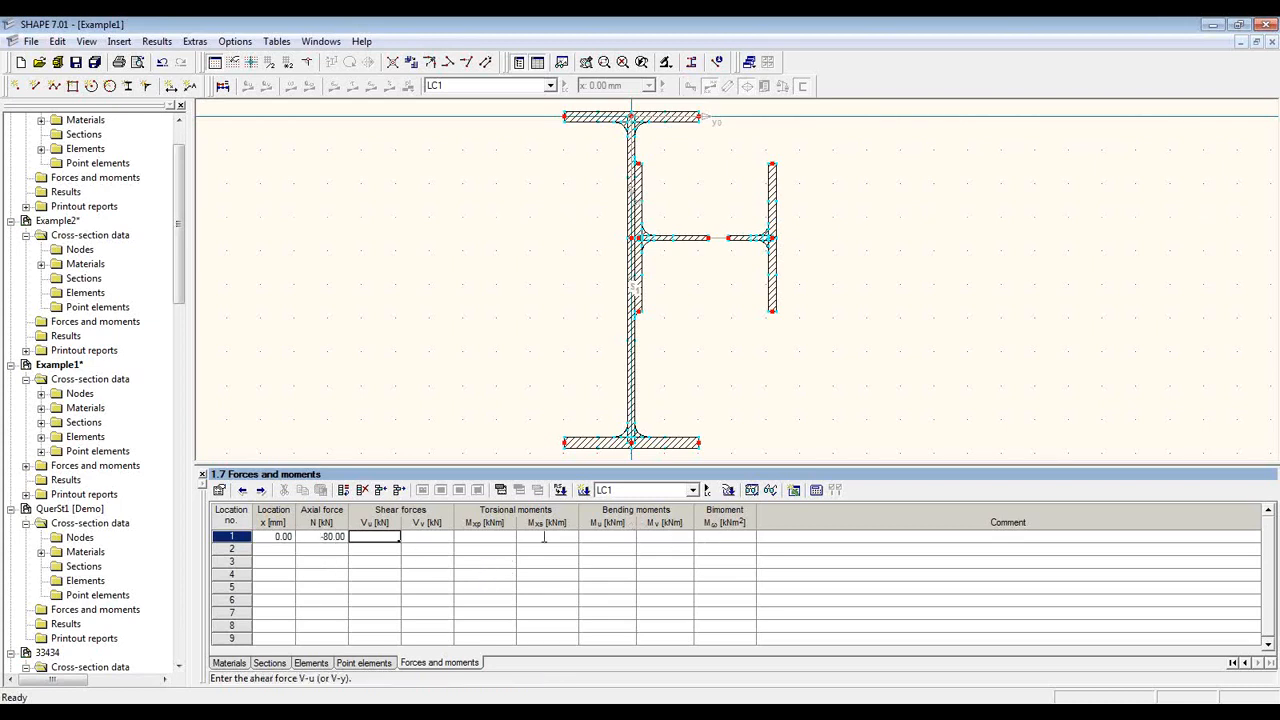
left_click(604, 536)
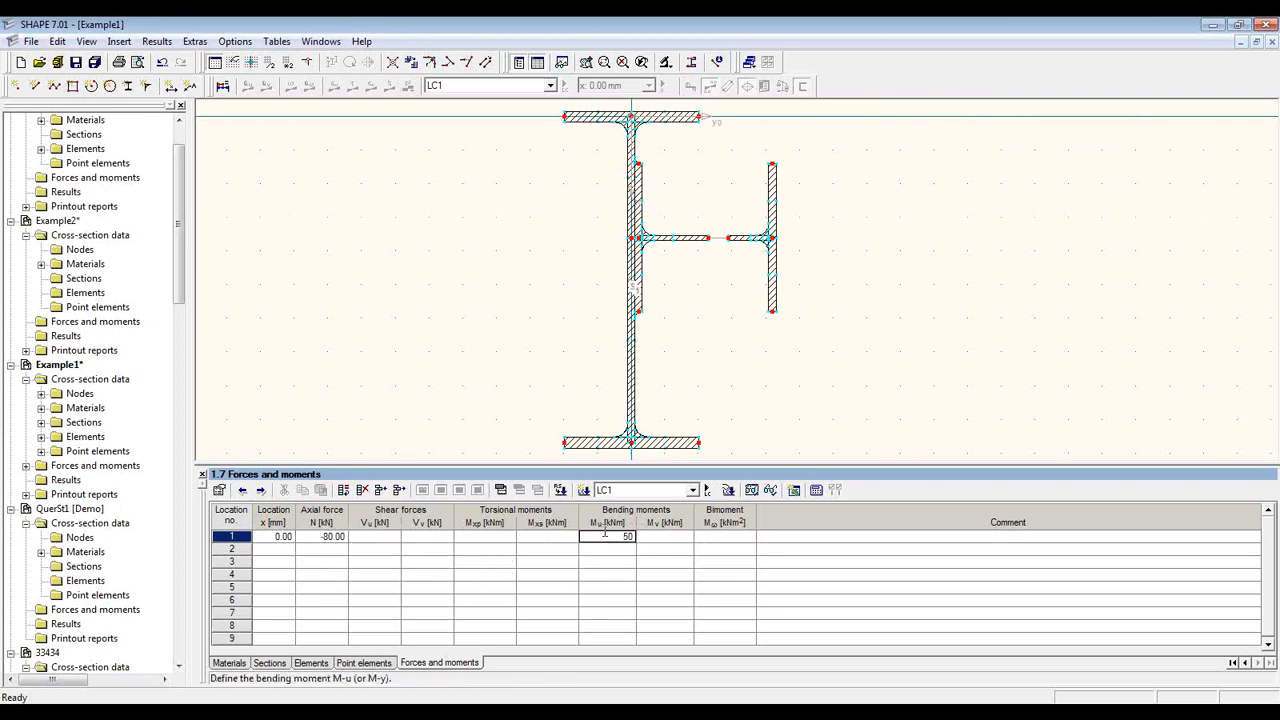
left_click(650, 540)
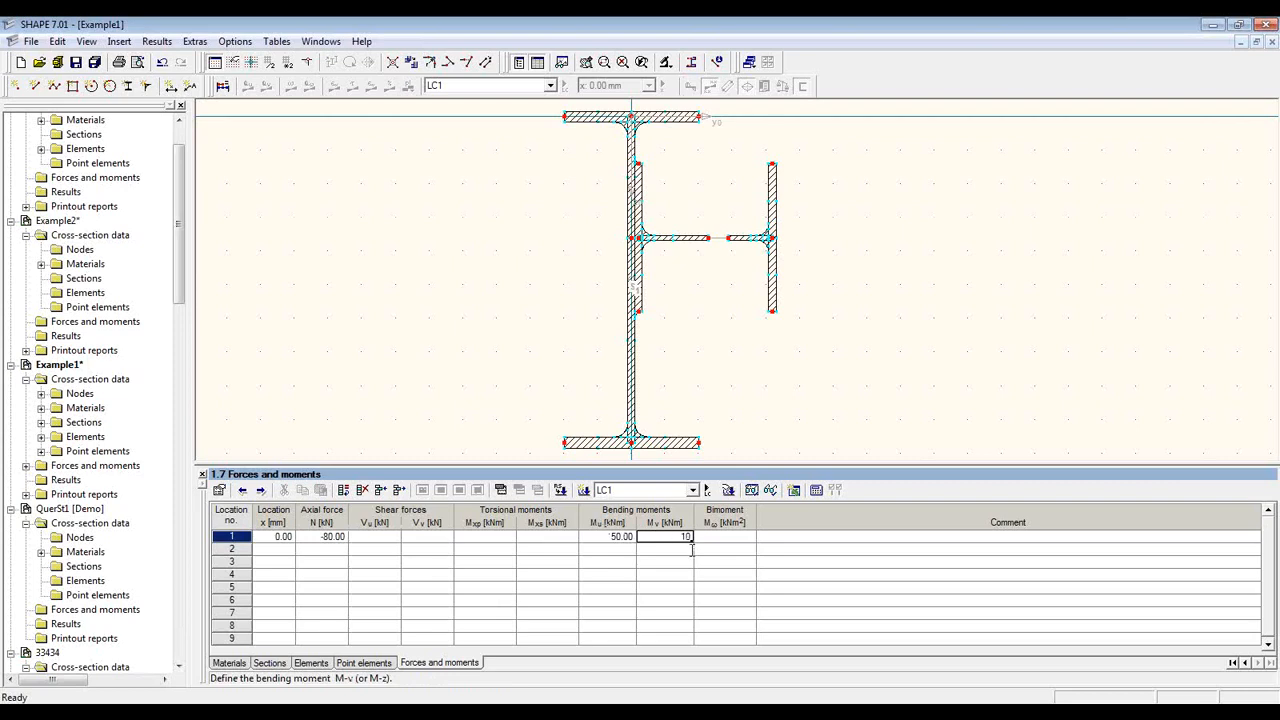
type("10")
left_click(691, 550)
Create load case LC2 with N -30 kN, Mu 50 kNm and Mv -10 kNm at location x = 0 mm
left_click(584, 490)
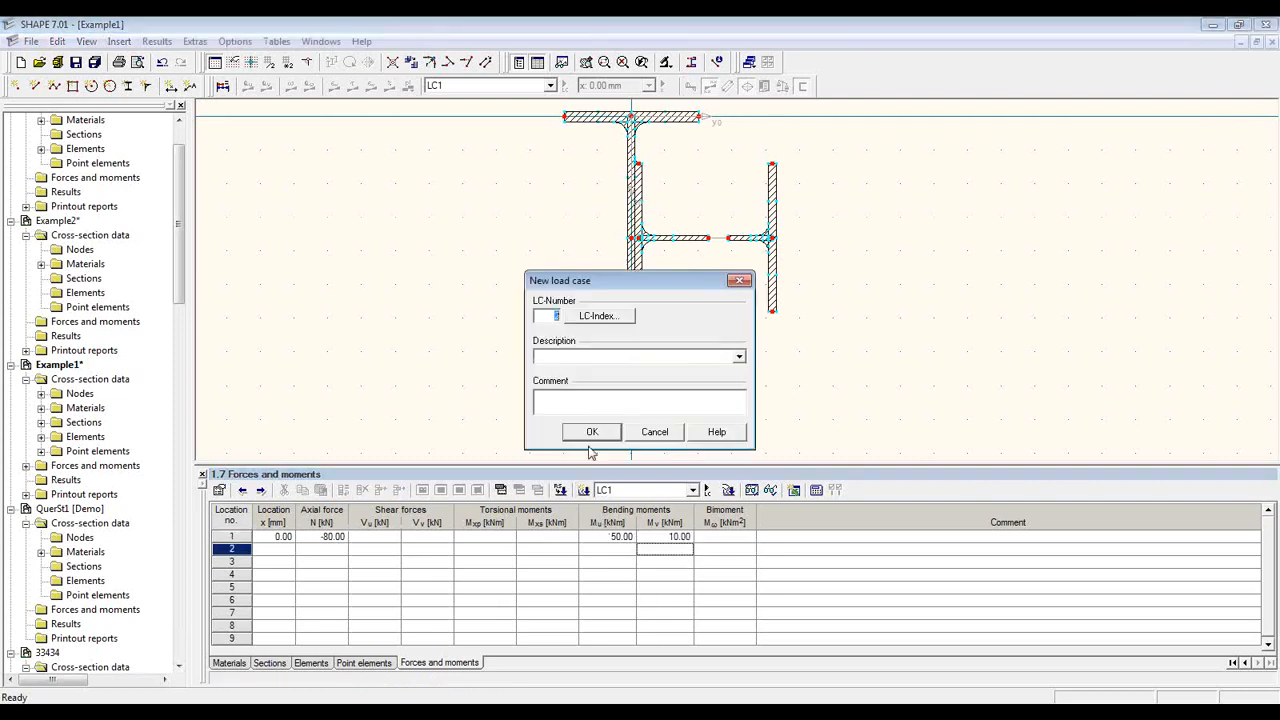
left_click(594, 433)
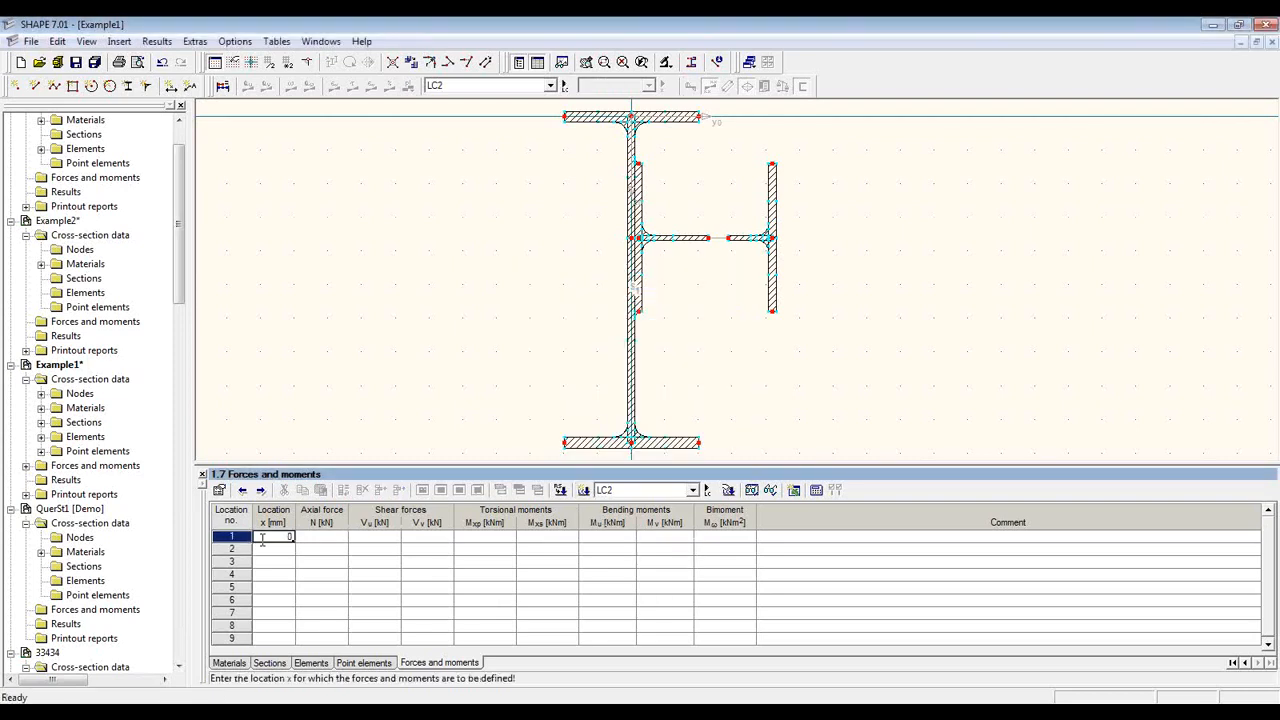
left_click(320, 536)
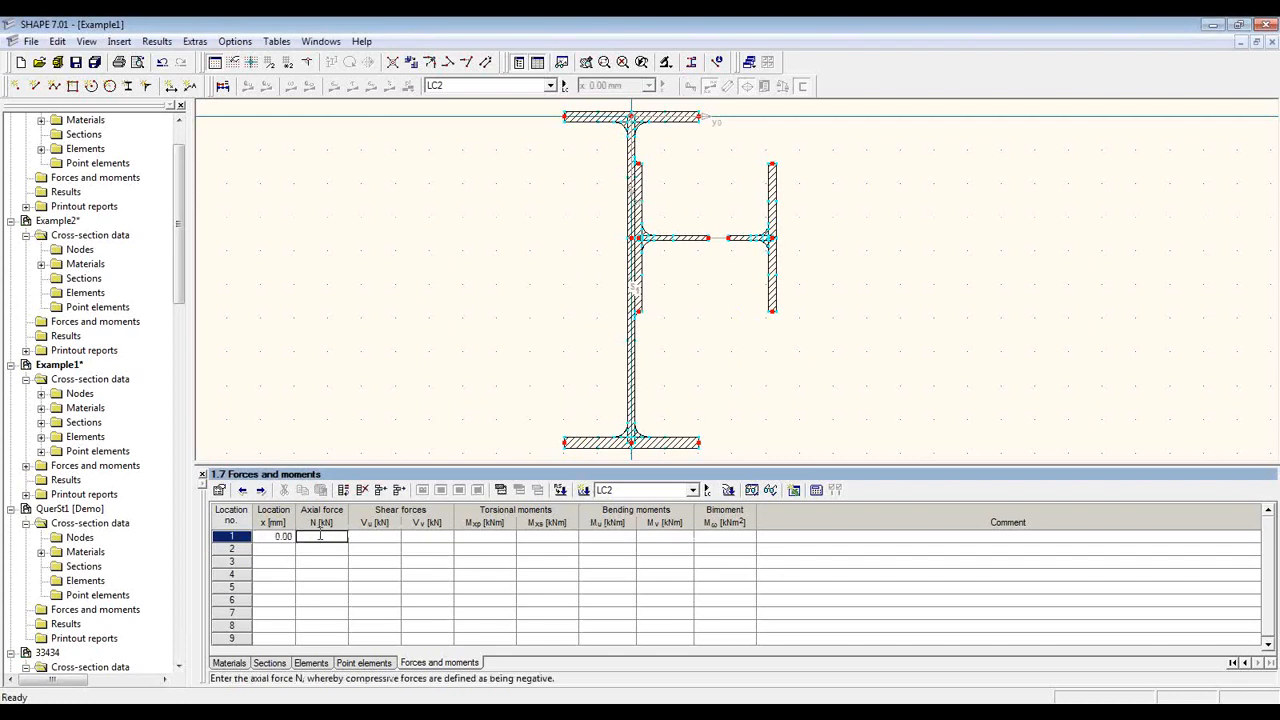
key("Tab")
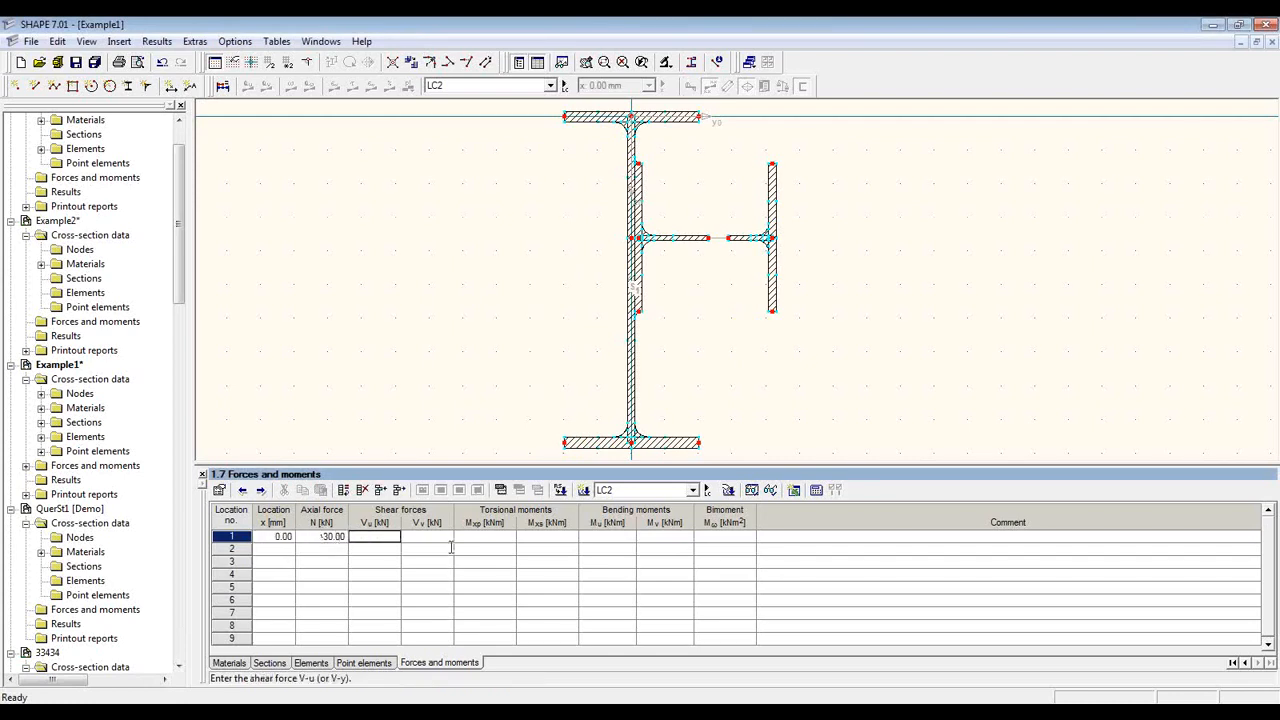
left_click(585, 542)
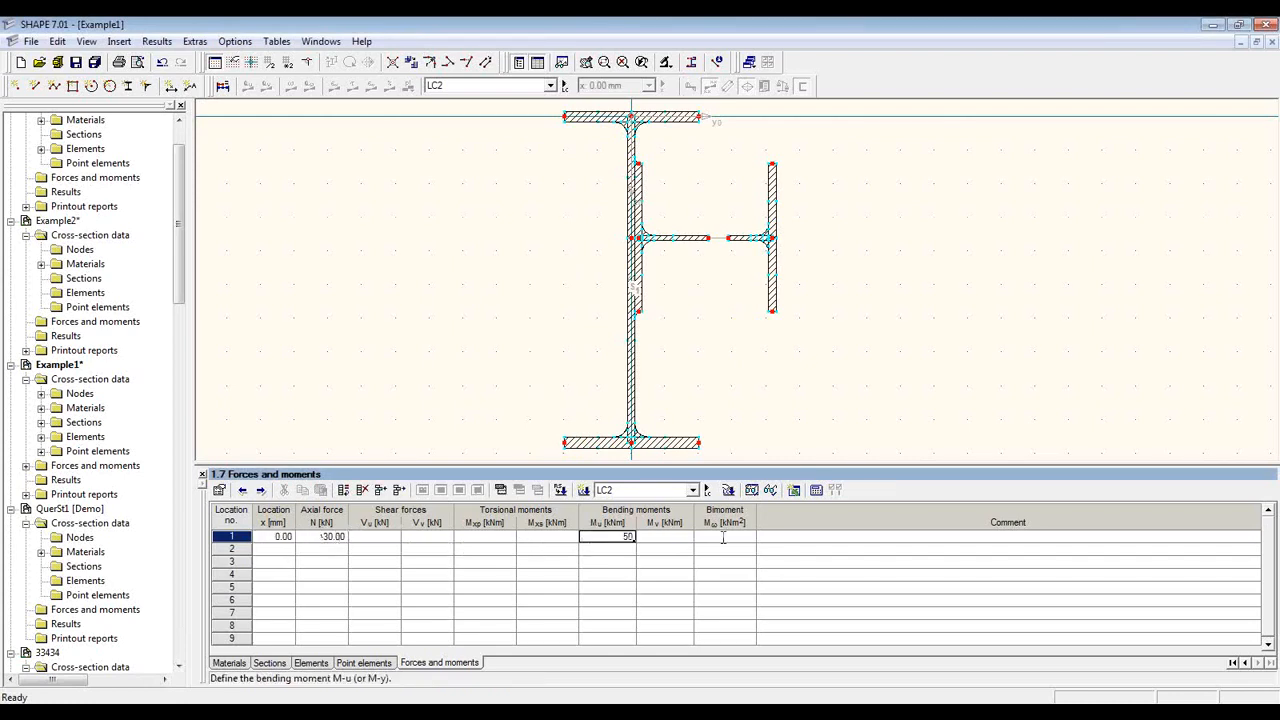
left_click(666, 538)
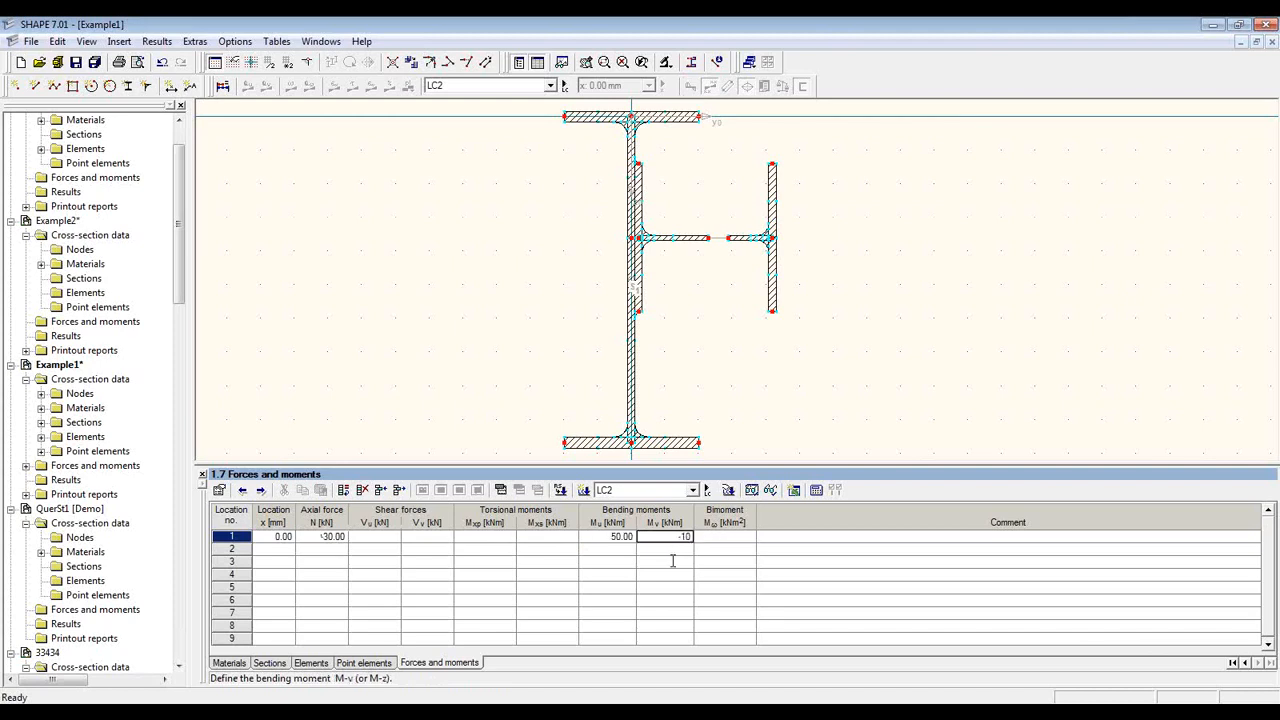
type("-10")
left_click(673, 561)
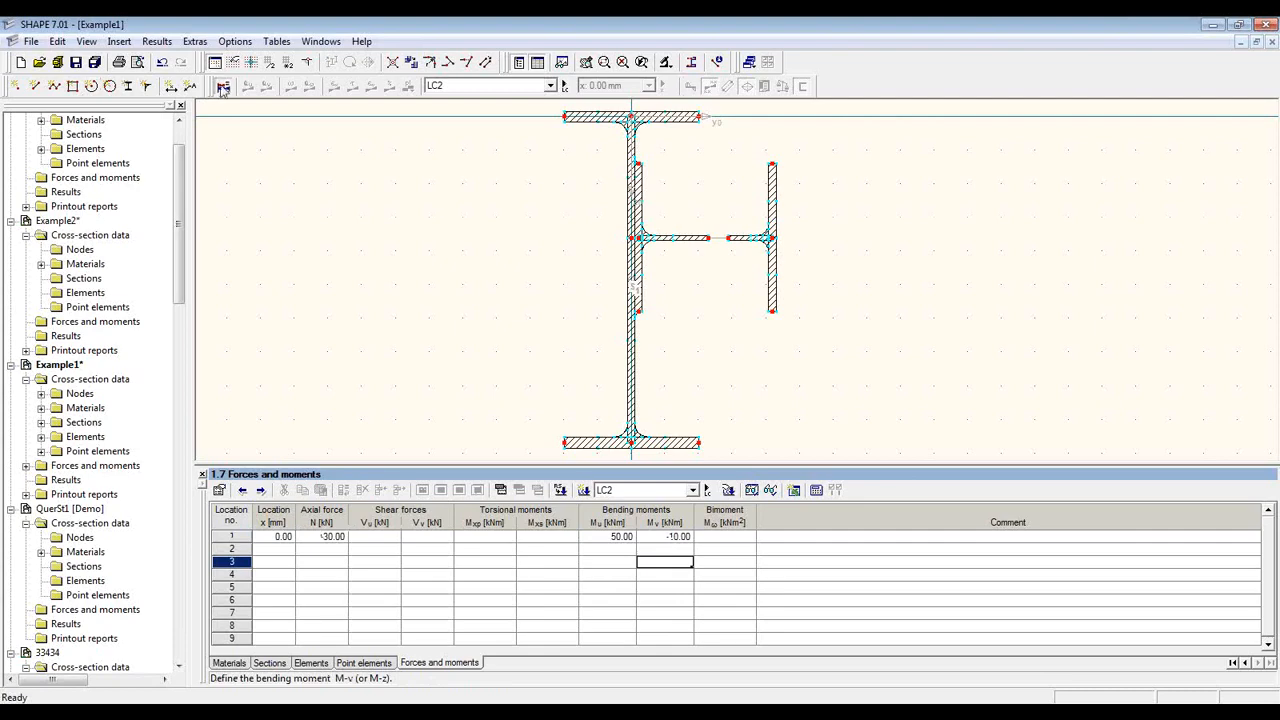
Calculate the results for both load cases and review the normal, shear and equivalent stresses in enlarged tables
left_click(222, 88)
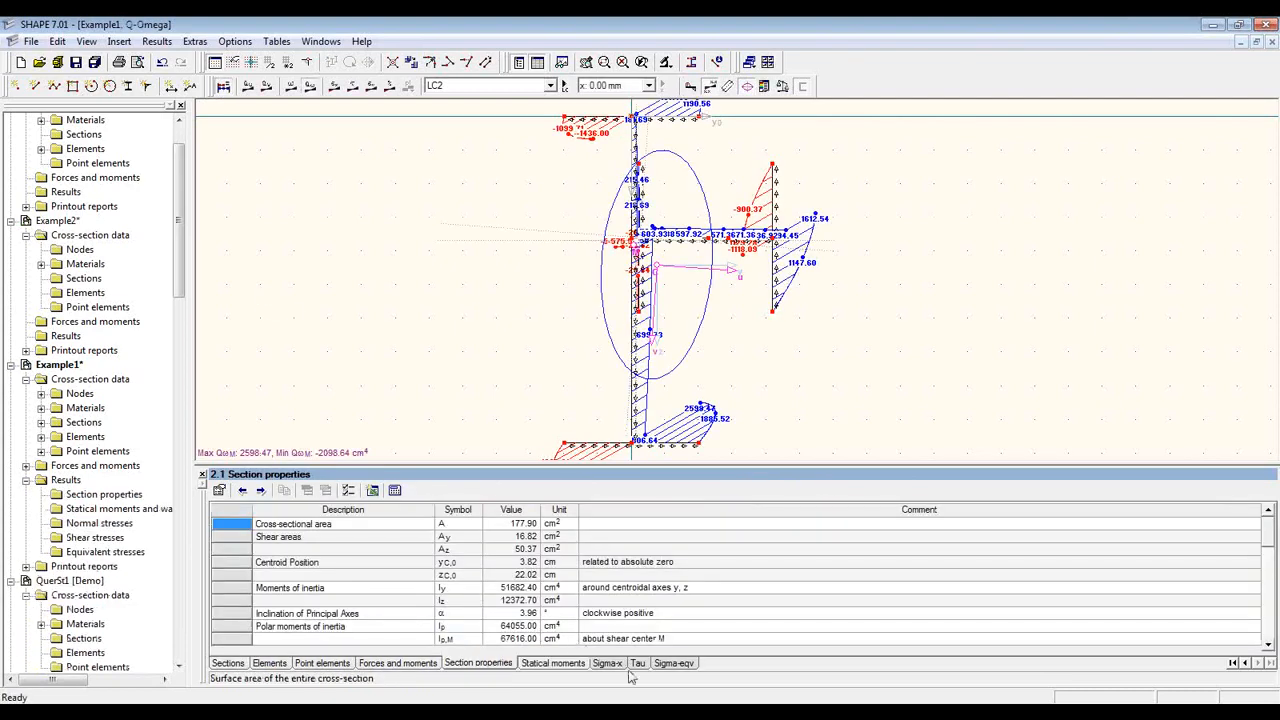
left_click(606, 664)
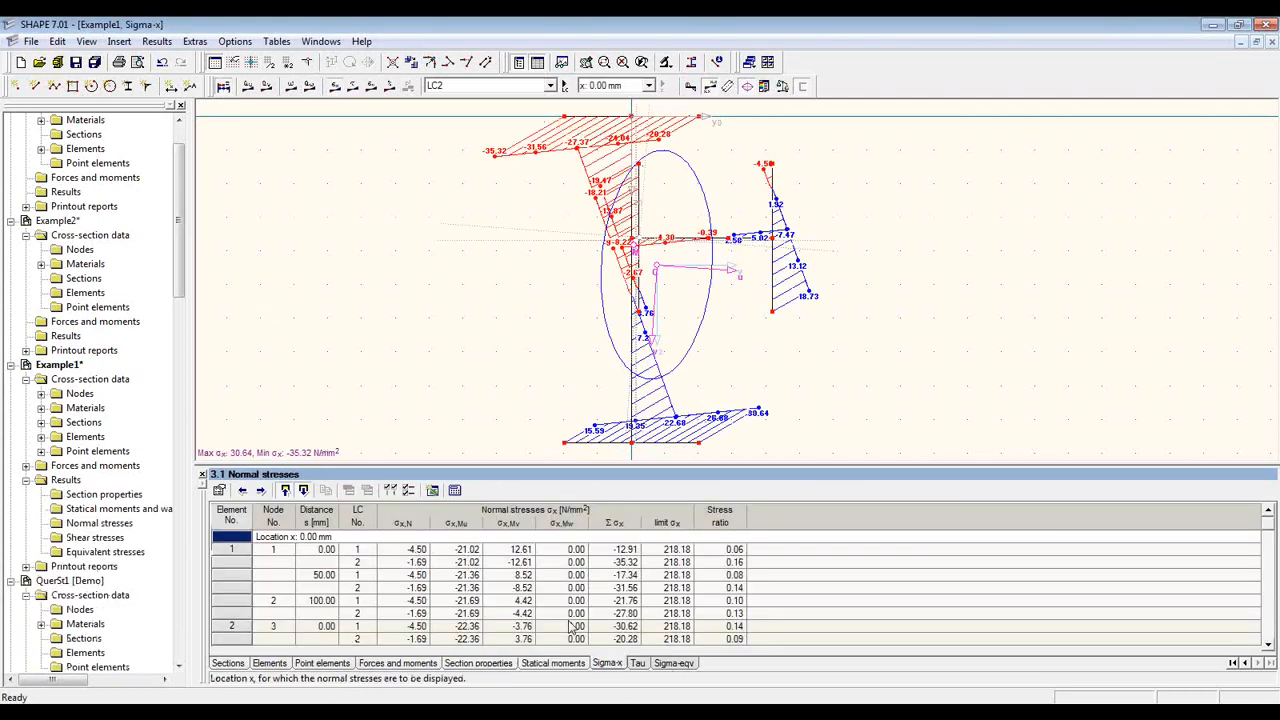
left_click_drag(530, 465, 555, 313)
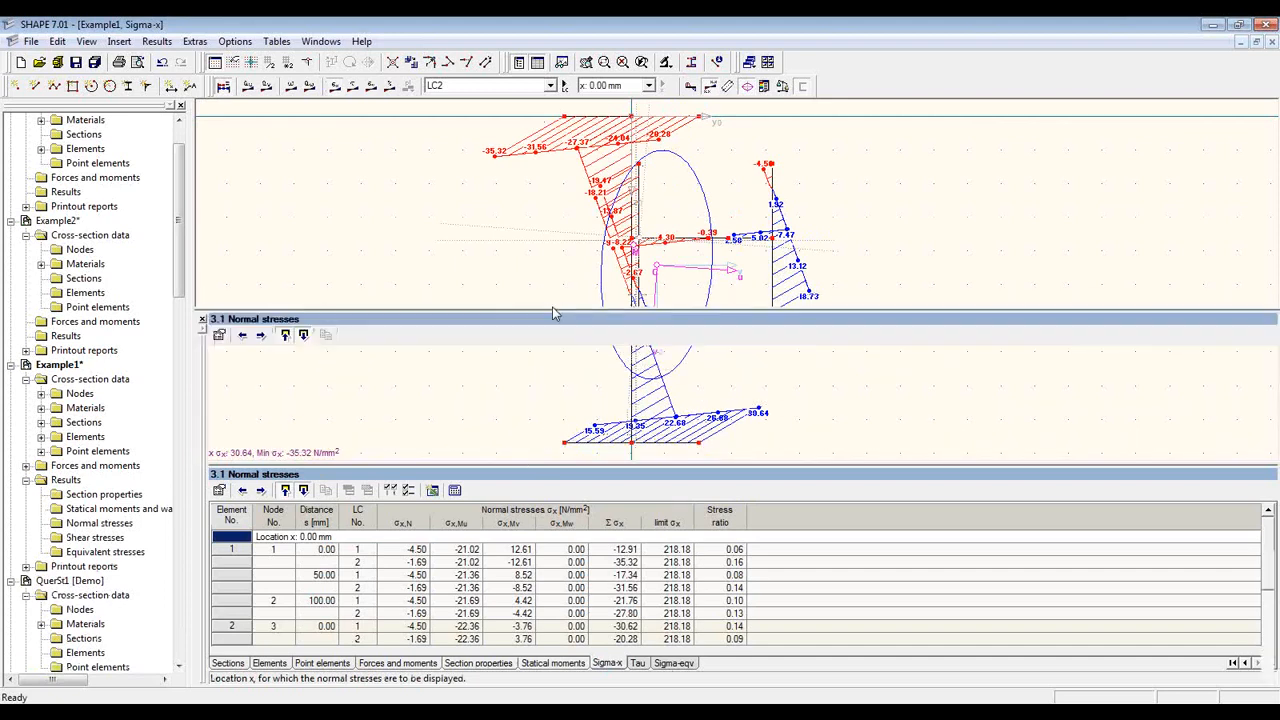
left_click(637, 664)
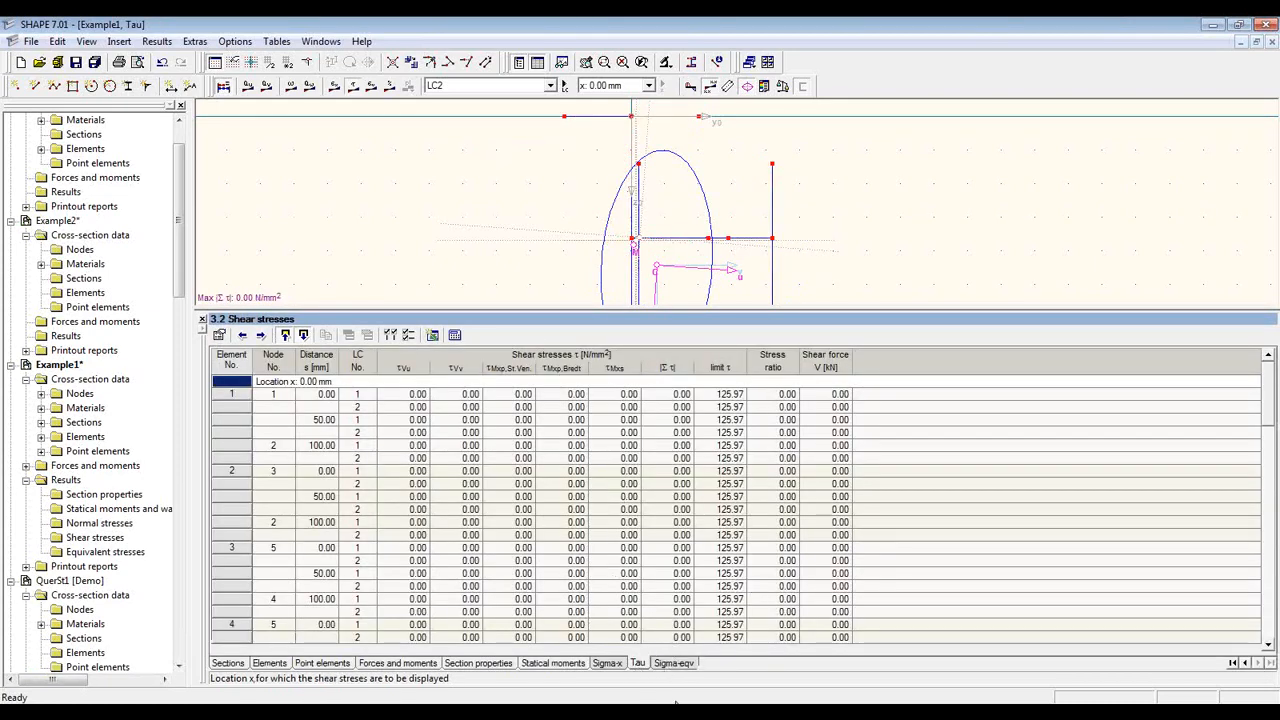
left_click(676, 664)
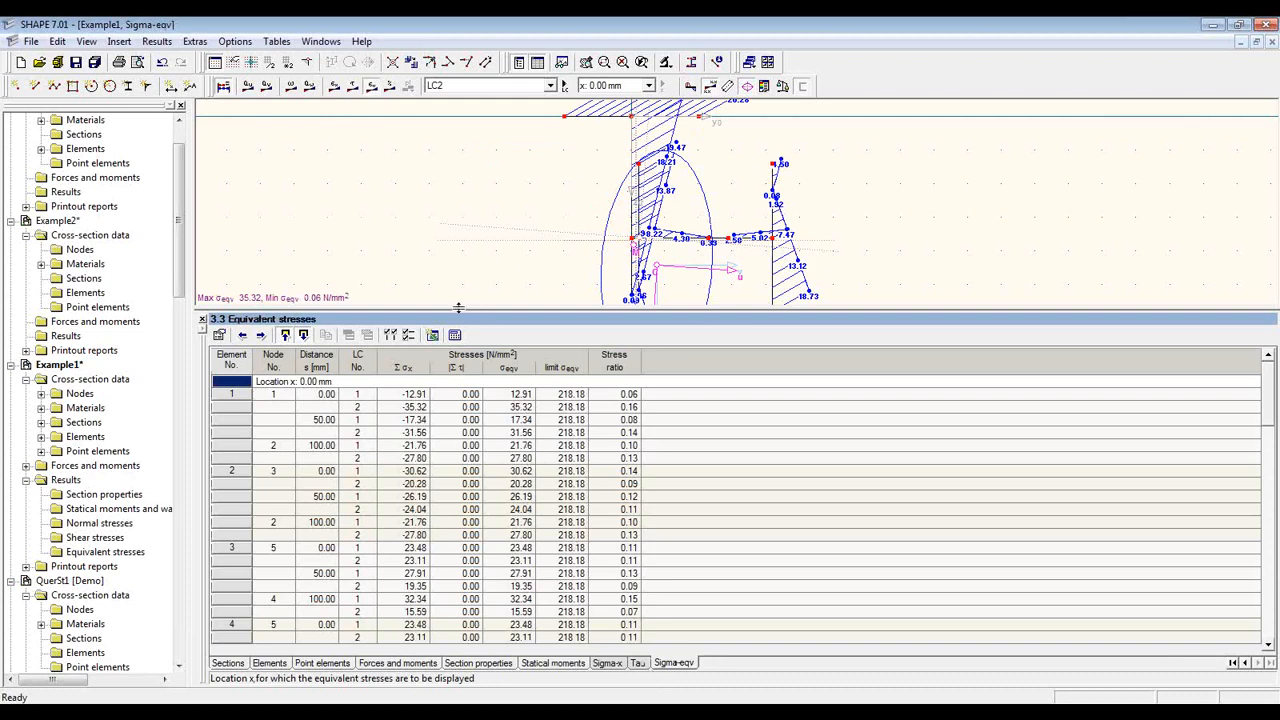
left_click_drag(458, 308, 456, 482)
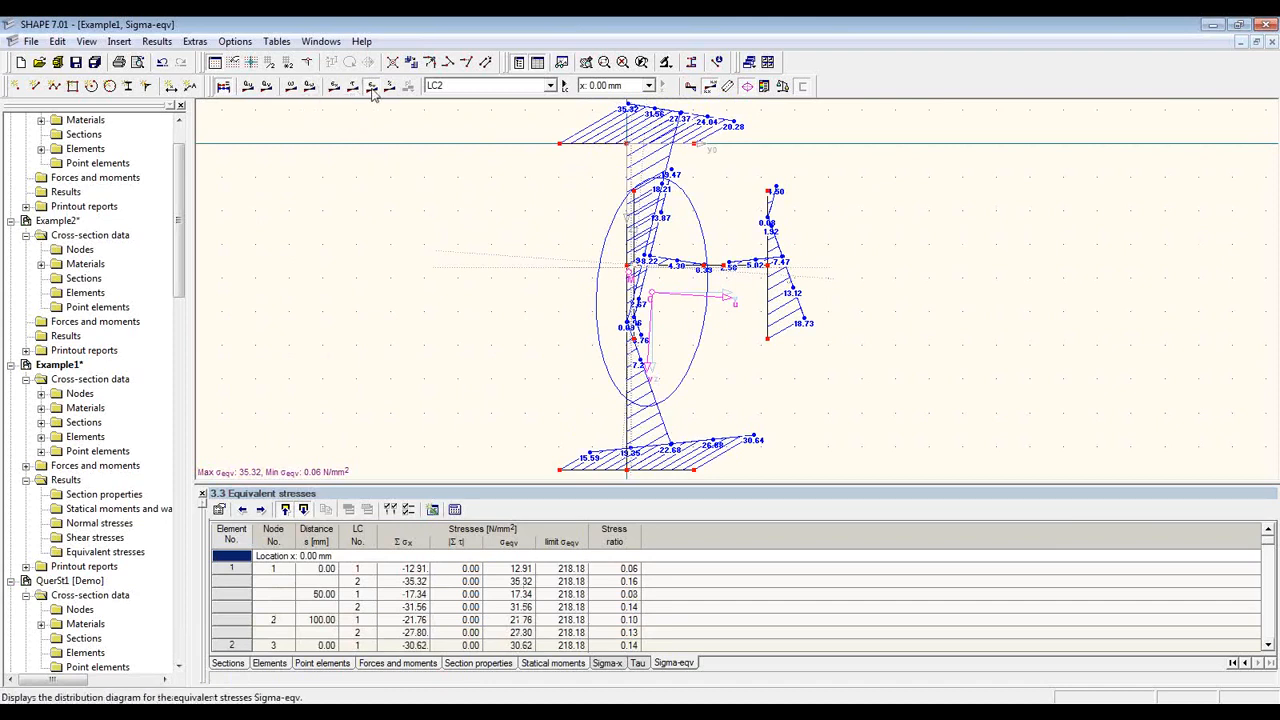
Send the equivalent stress image to printout report D1 at 50% vertical page size, without opening the report on confirmation
left_click(120, 62)
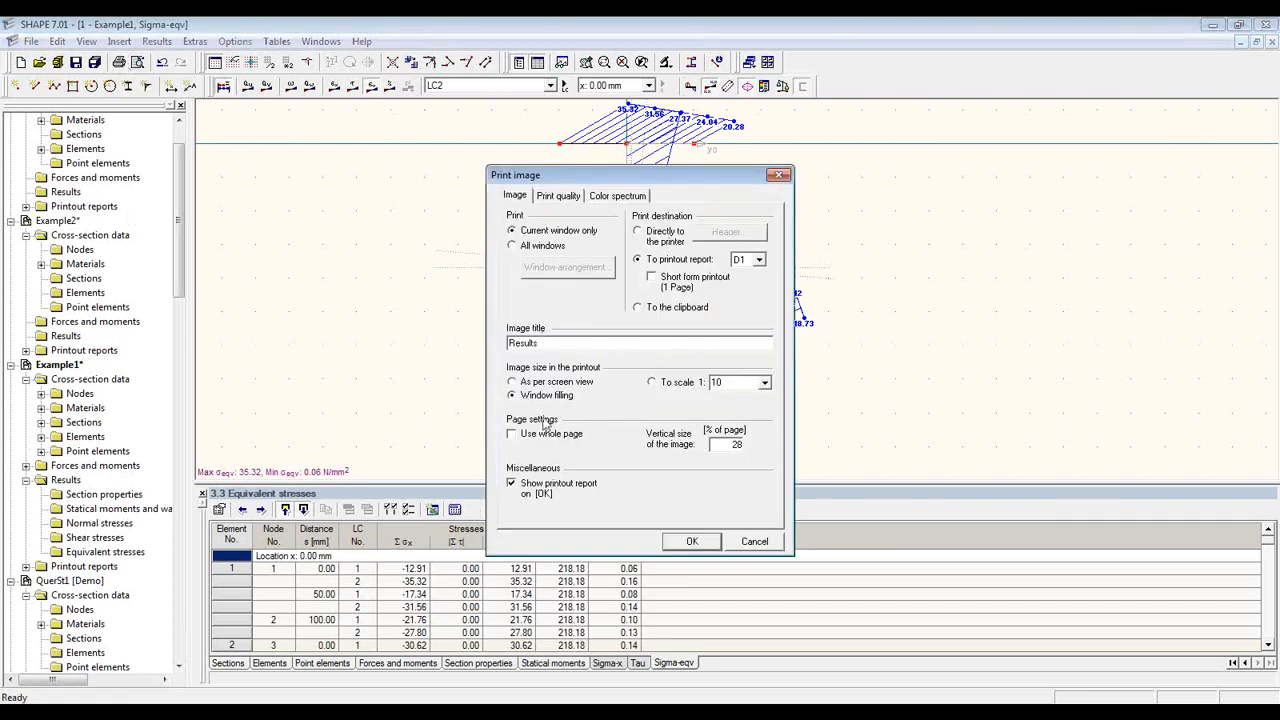
double_click(722, 444)
type("50")
left_click(530, 492)
left_click(709, 547)
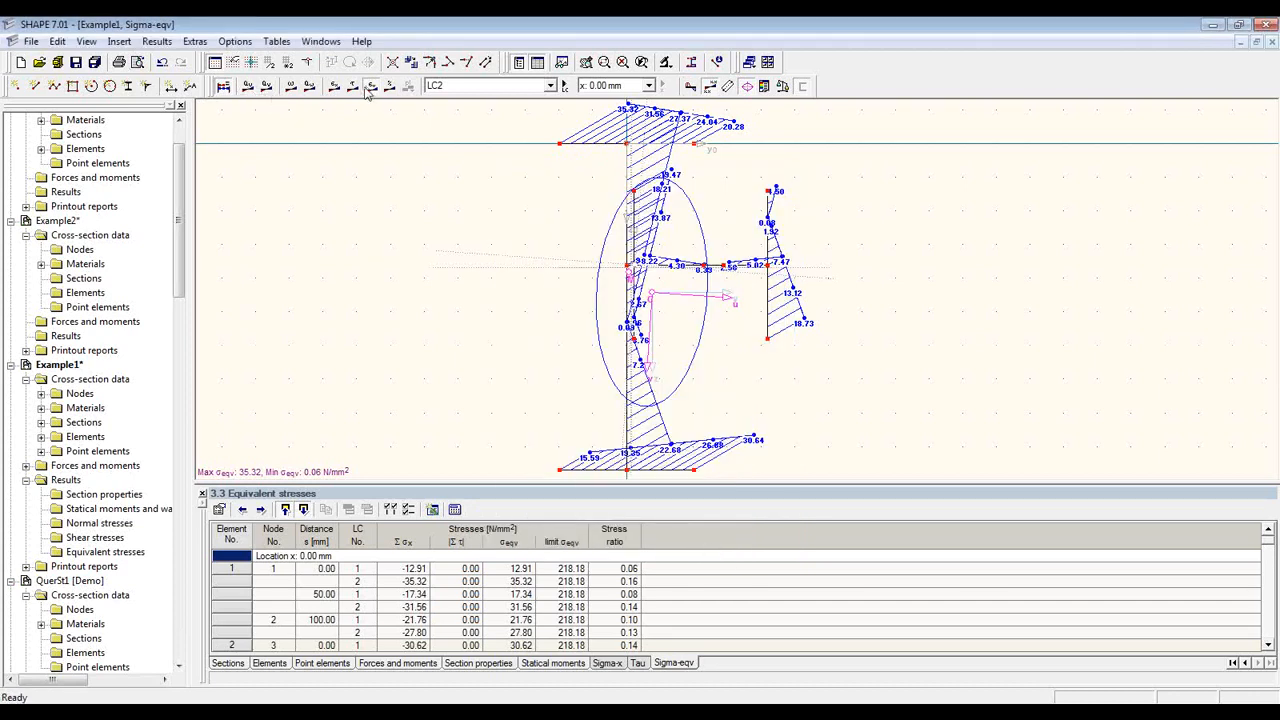
Display the Sigma-x normal stresses for LC2 and send the image to printout report D1, showing the report on confirmation
left_click(334, 87)
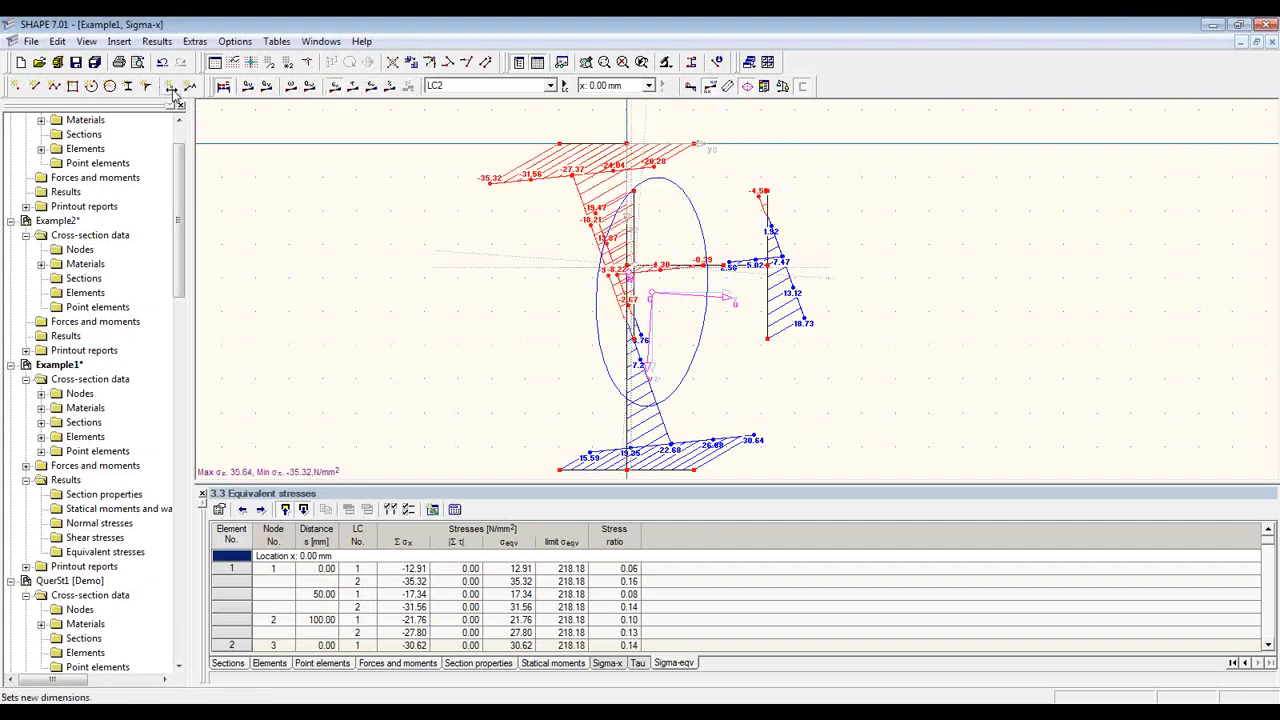
left_click(126, 64)
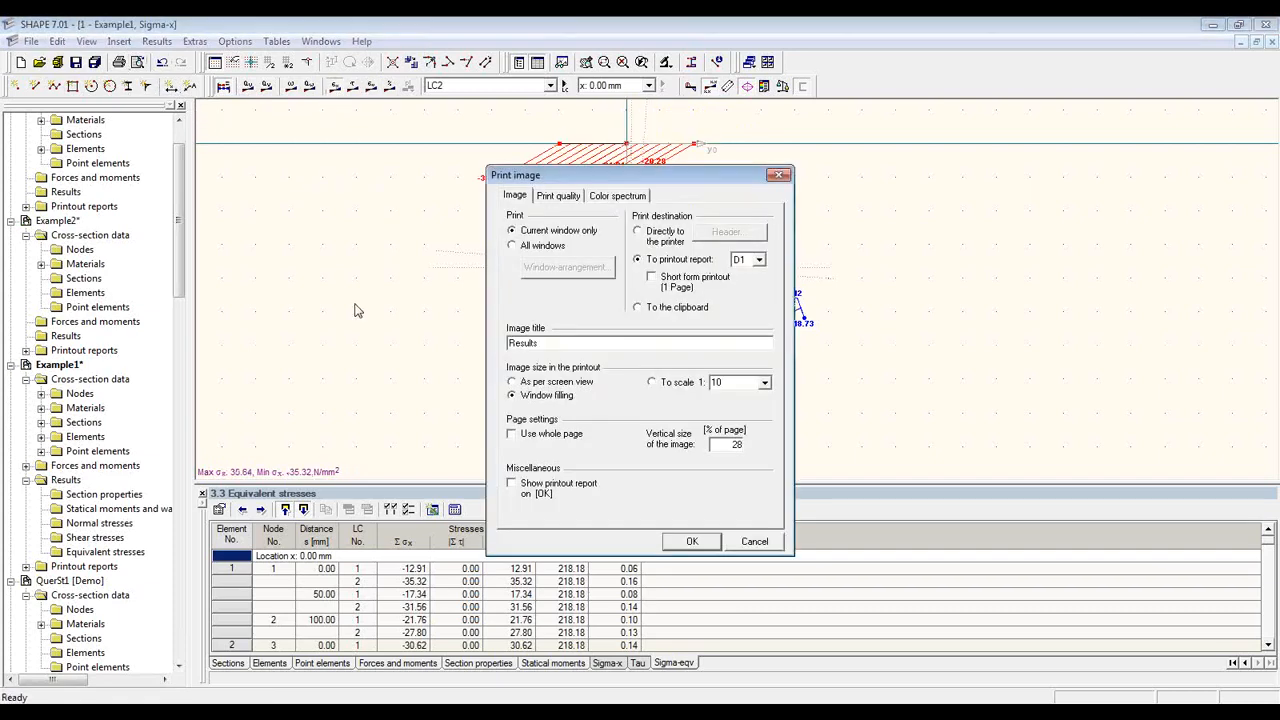
double_click(736, 444)
left_click(553, 491)
left_click(708, 546)
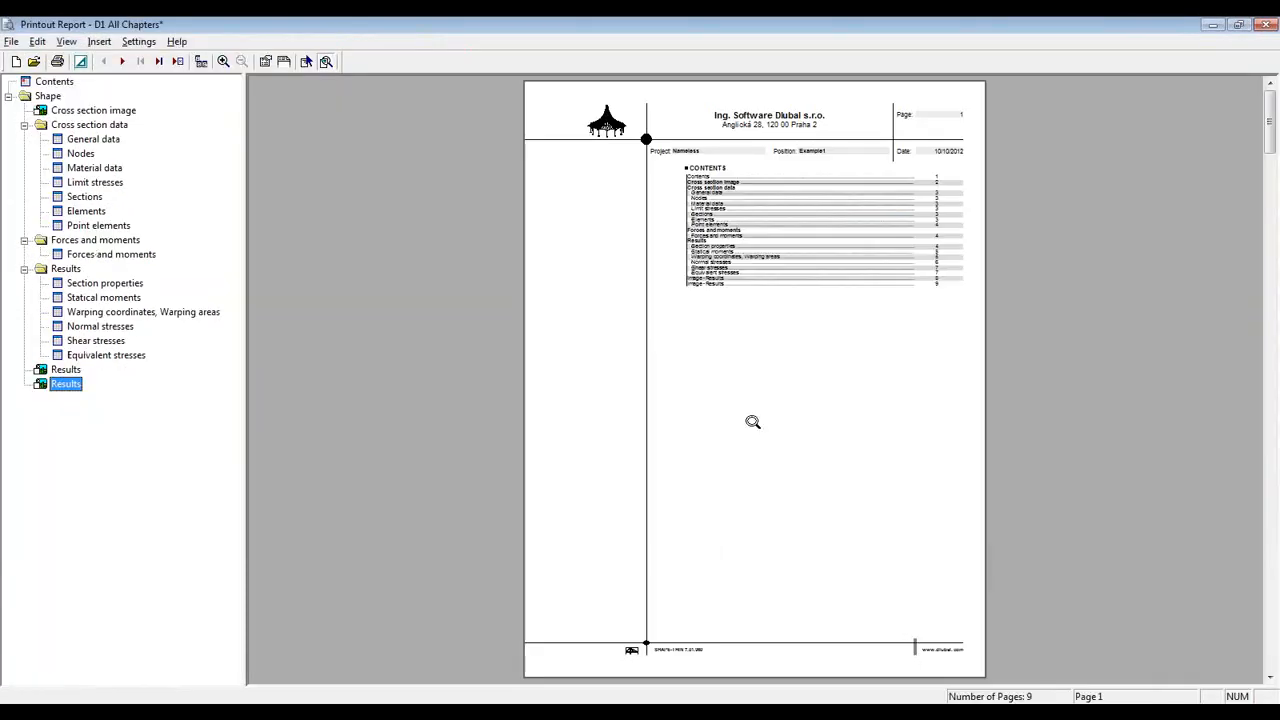
Review the cross-section image, general data, section properties and both results images in printout report D1
left_click(82, 111)
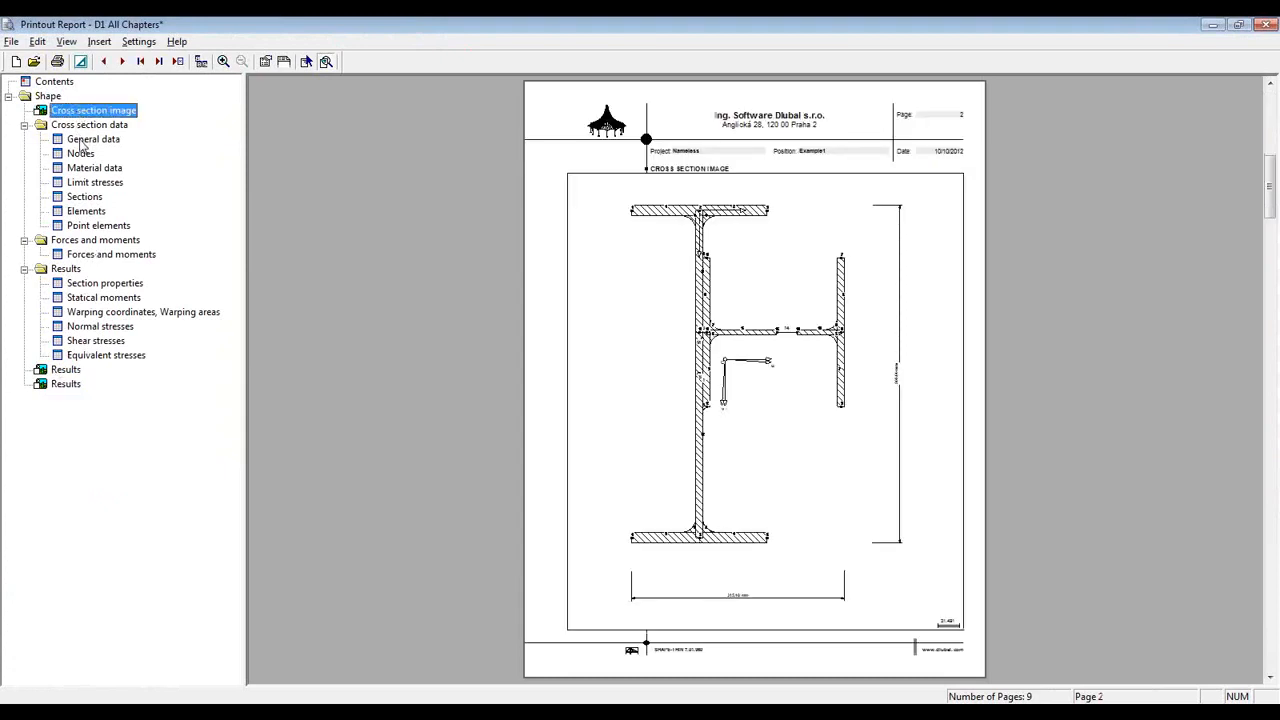
left_click(84, 140)
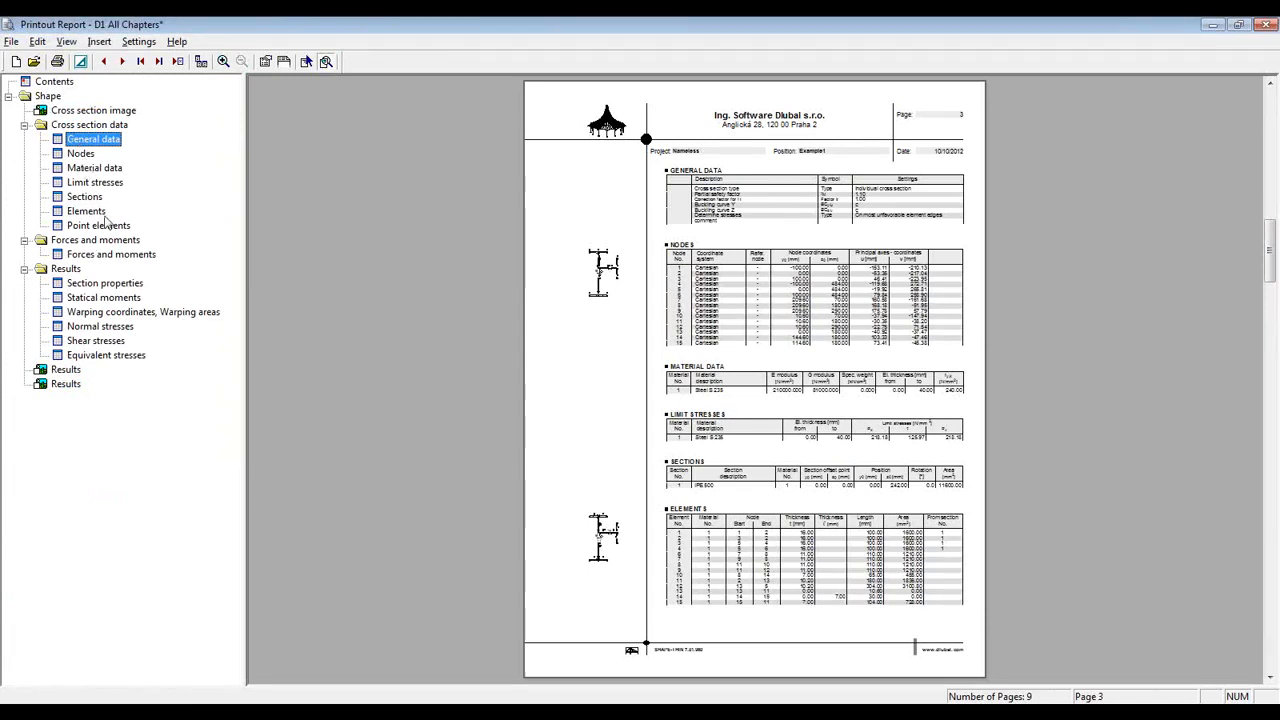
left_click(90, 286)
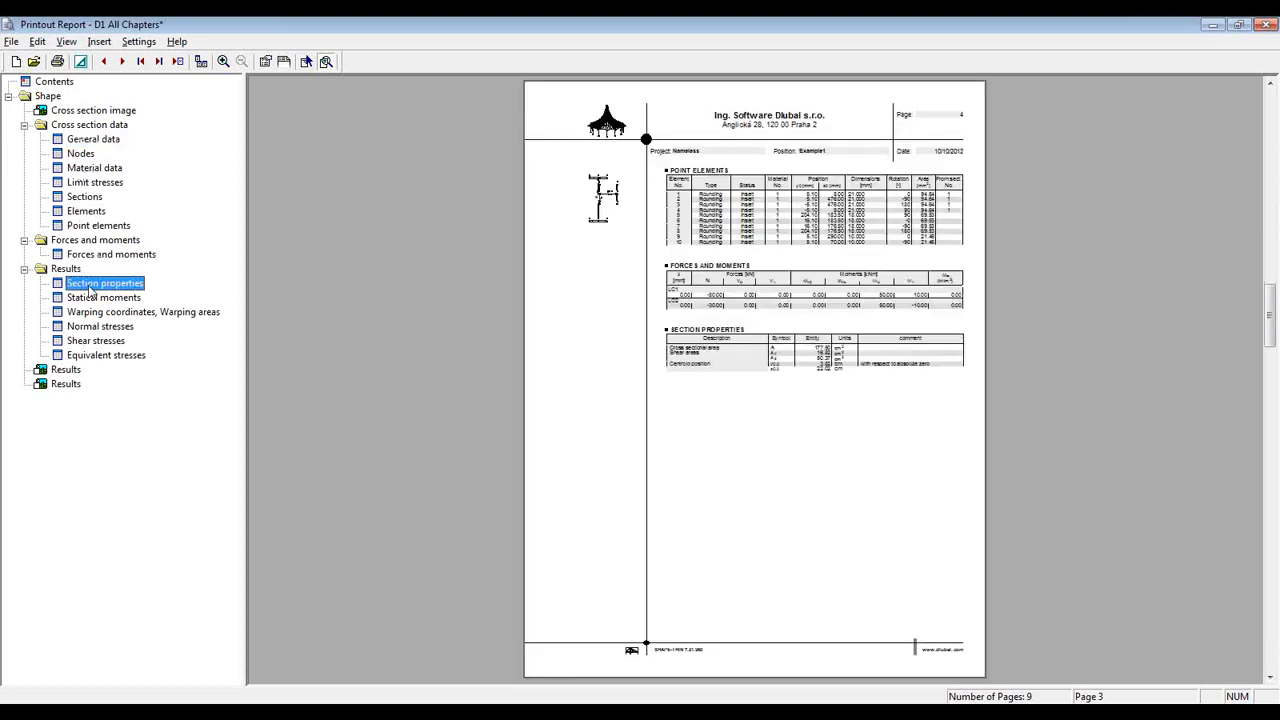
left_click(78, 370)
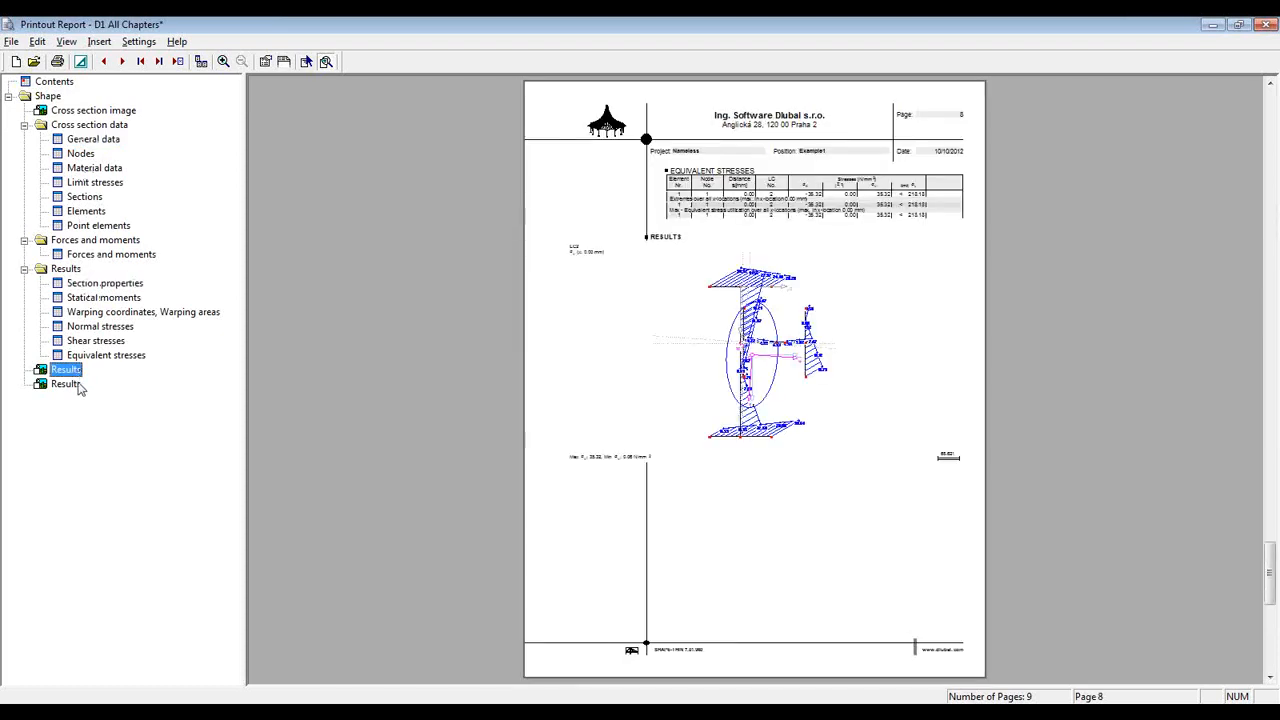
left_click(78, 385)
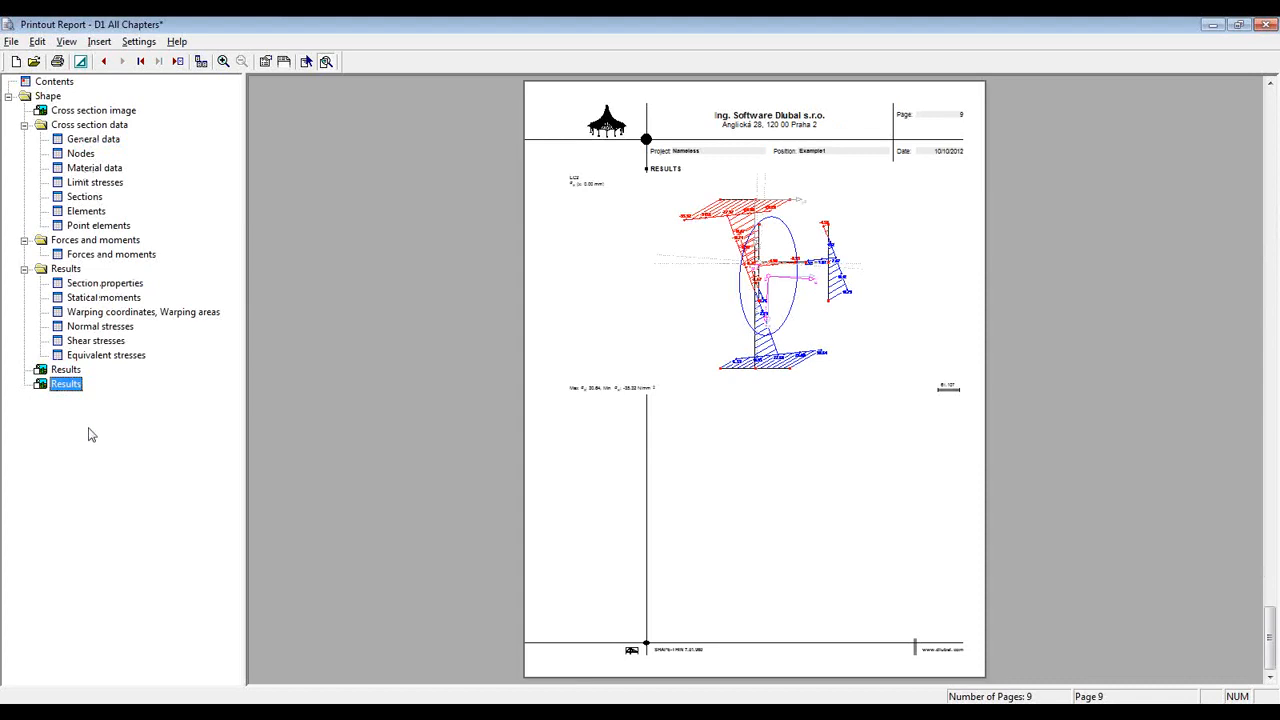
Inspect the report selection options for input data, load cases and results, cancel them, and close the report without accepting its changes
left_click(265, 61)
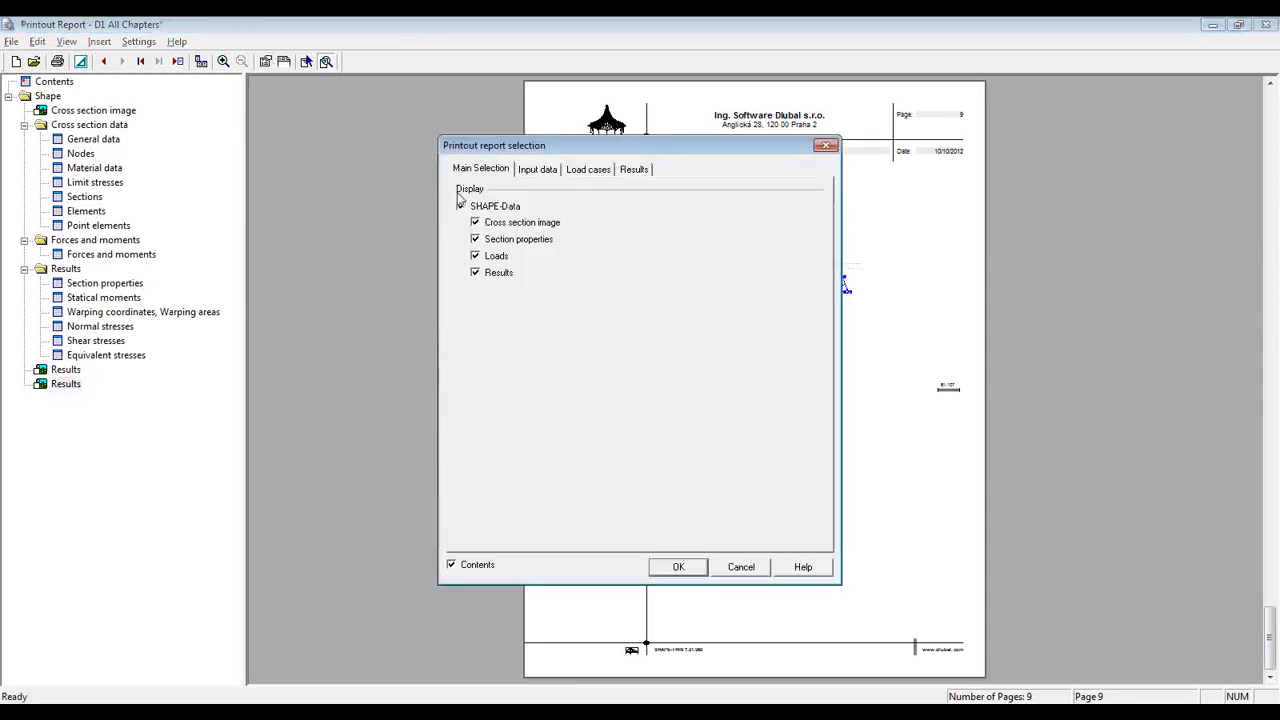
left_click(532, 172)
left_click(589, 174)
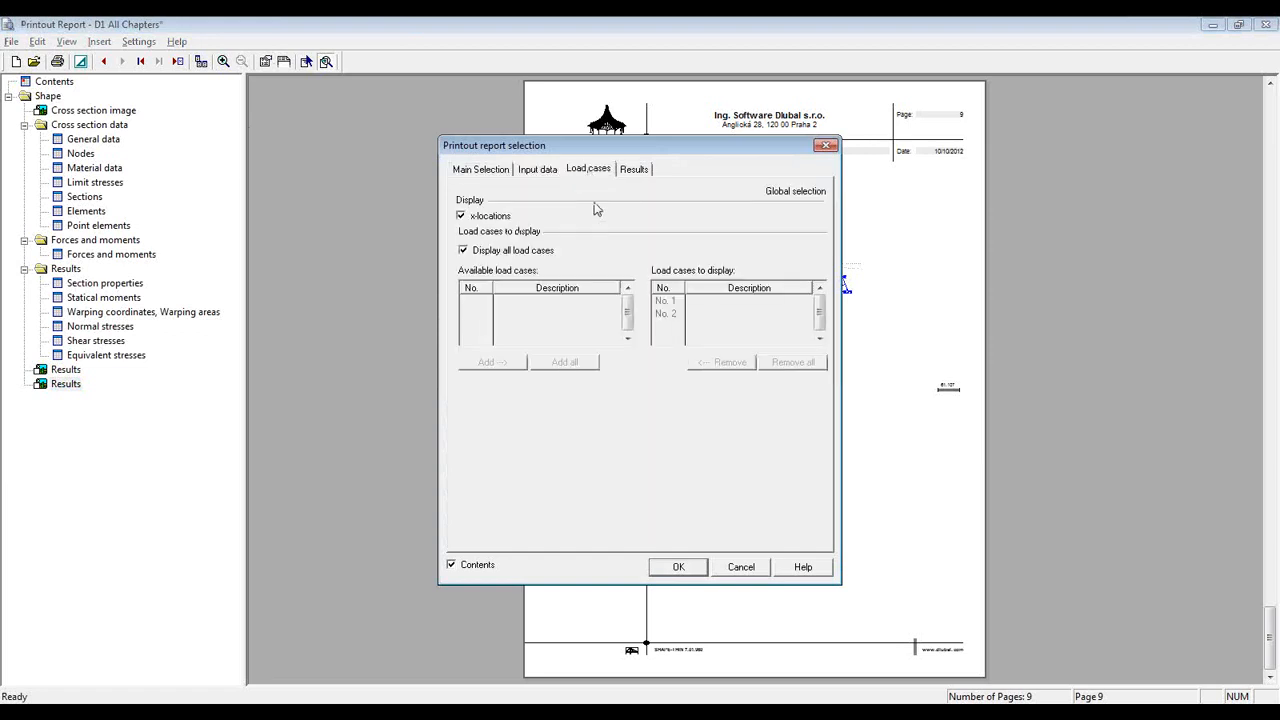
left_click(638, 170)
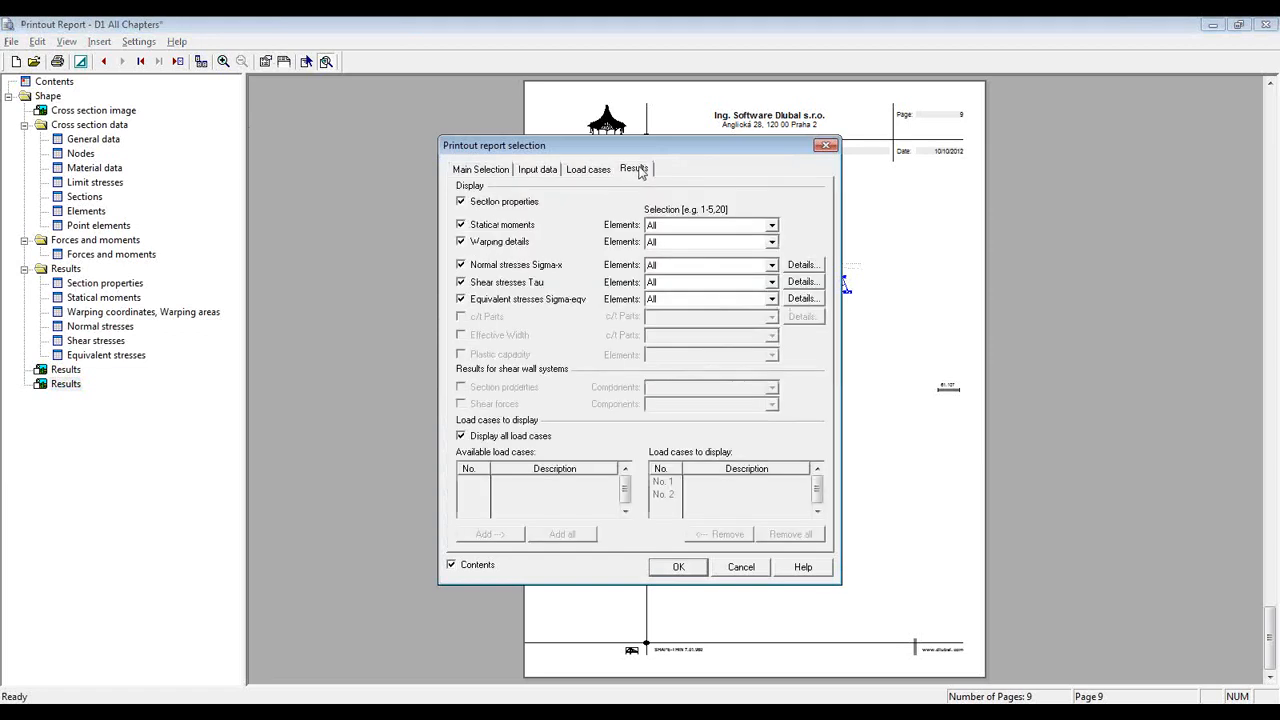
left_click(740, 566)
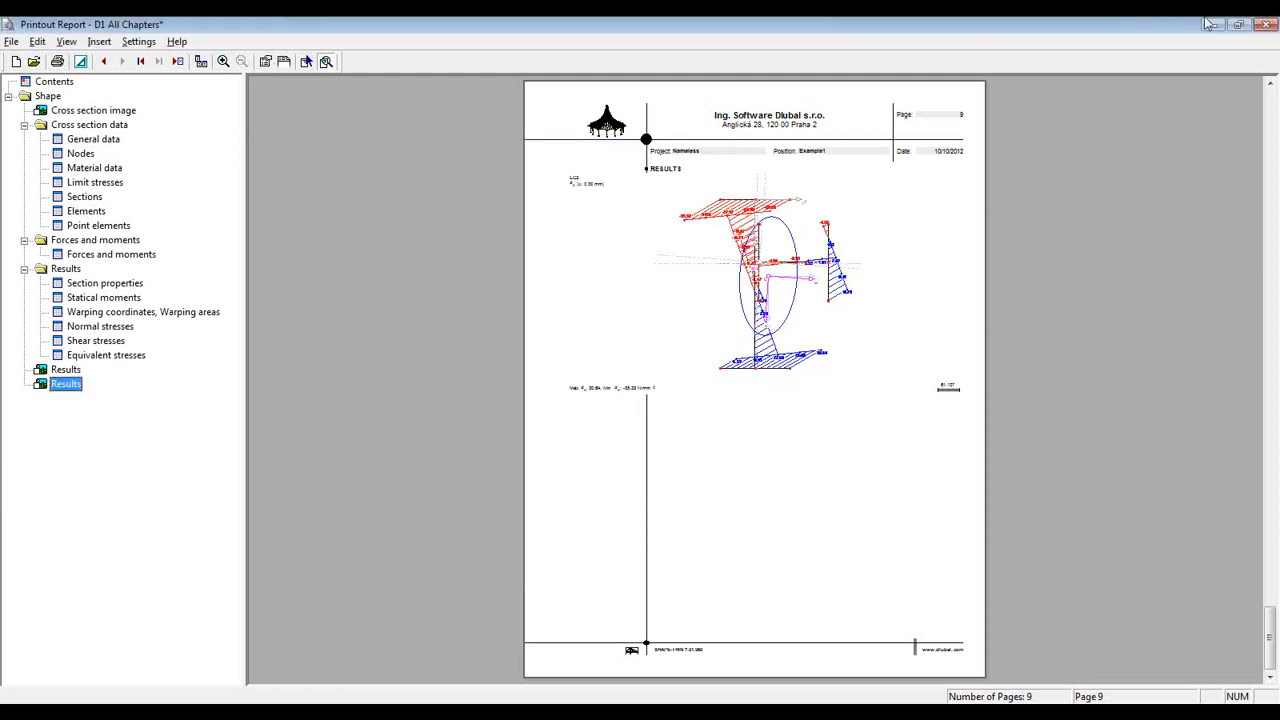
left_click(1262, 28)
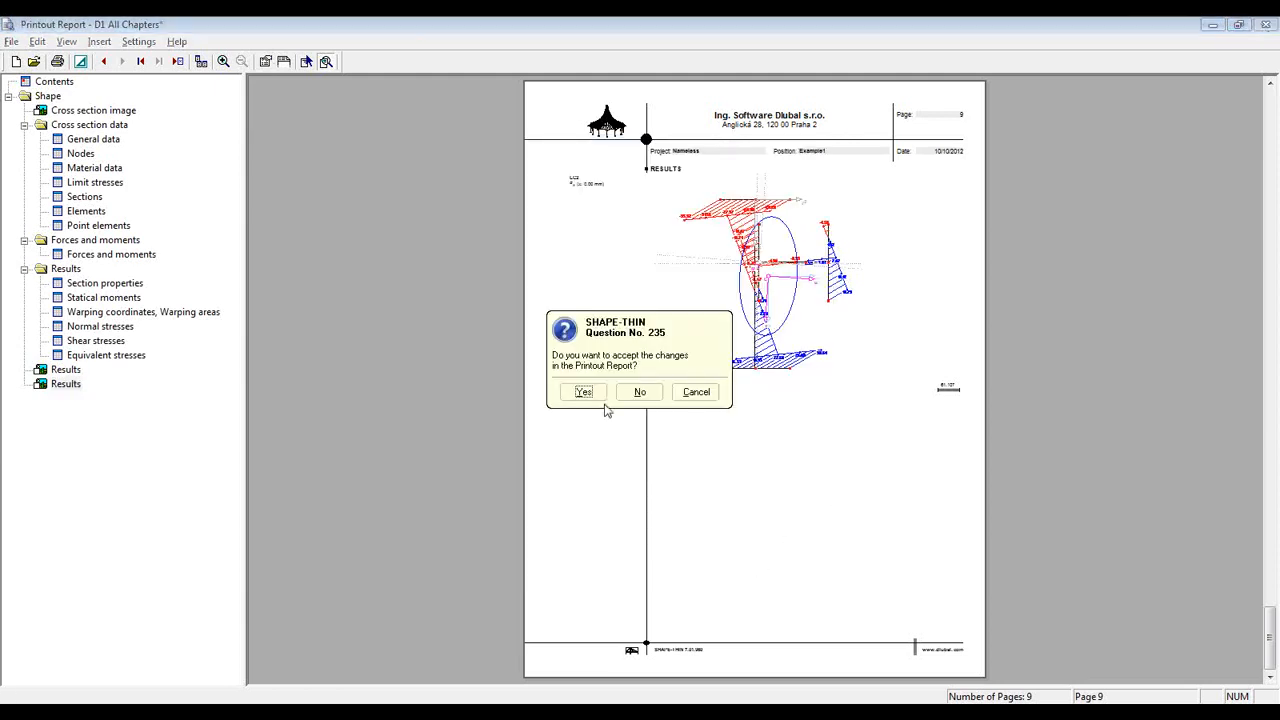
left_click(636, 398)
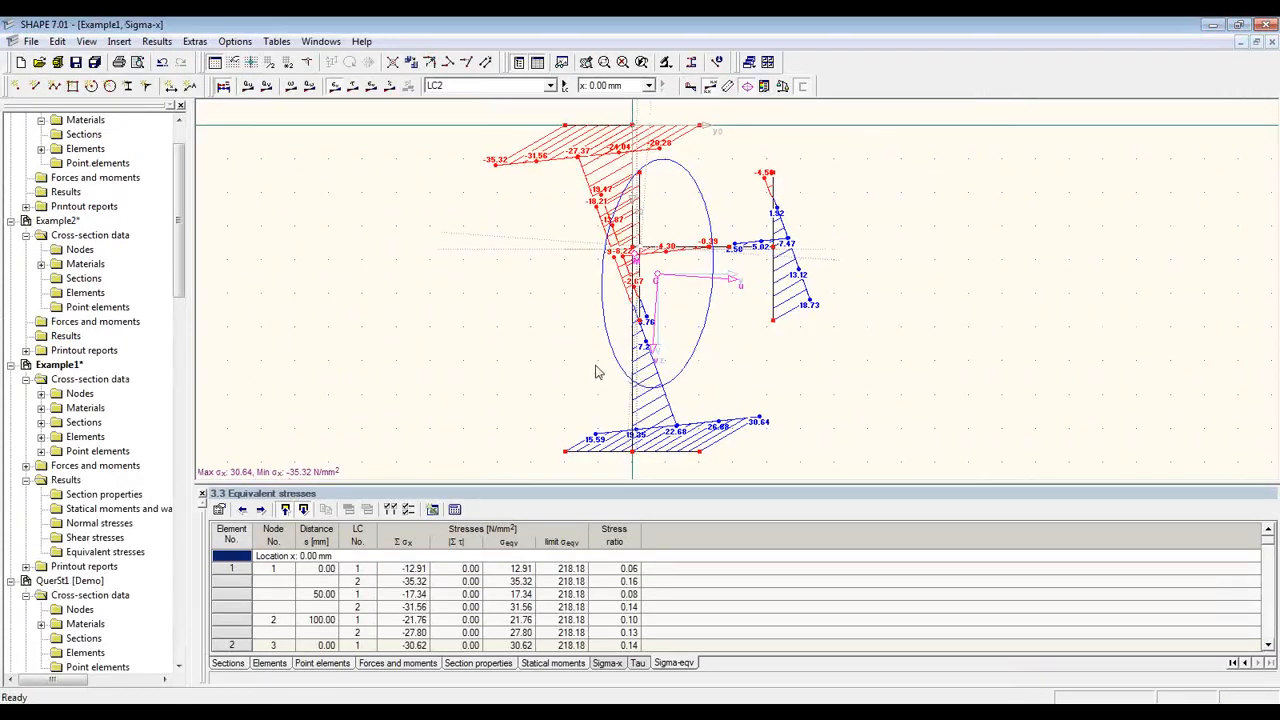
Send the Sigma-x image to printout report D1 as a one-page short form printout, showing the report on confirmation
left_click(118, 63)
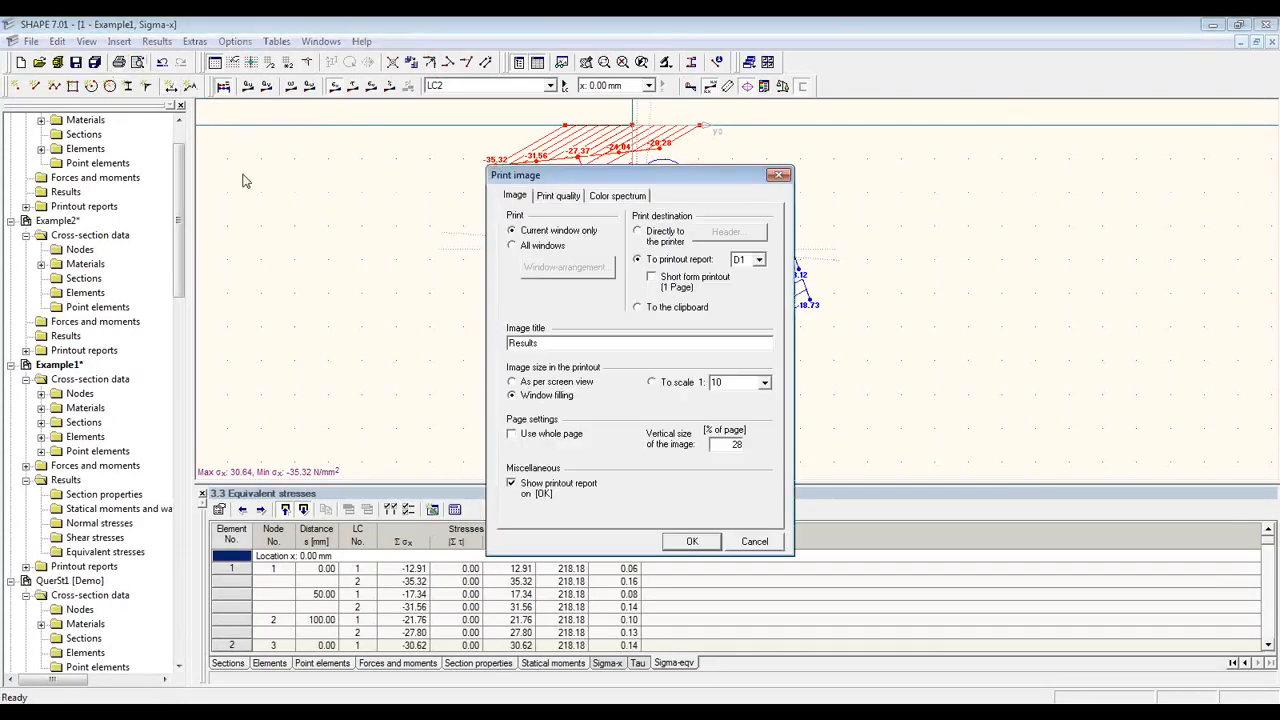
left_click(727, 285)
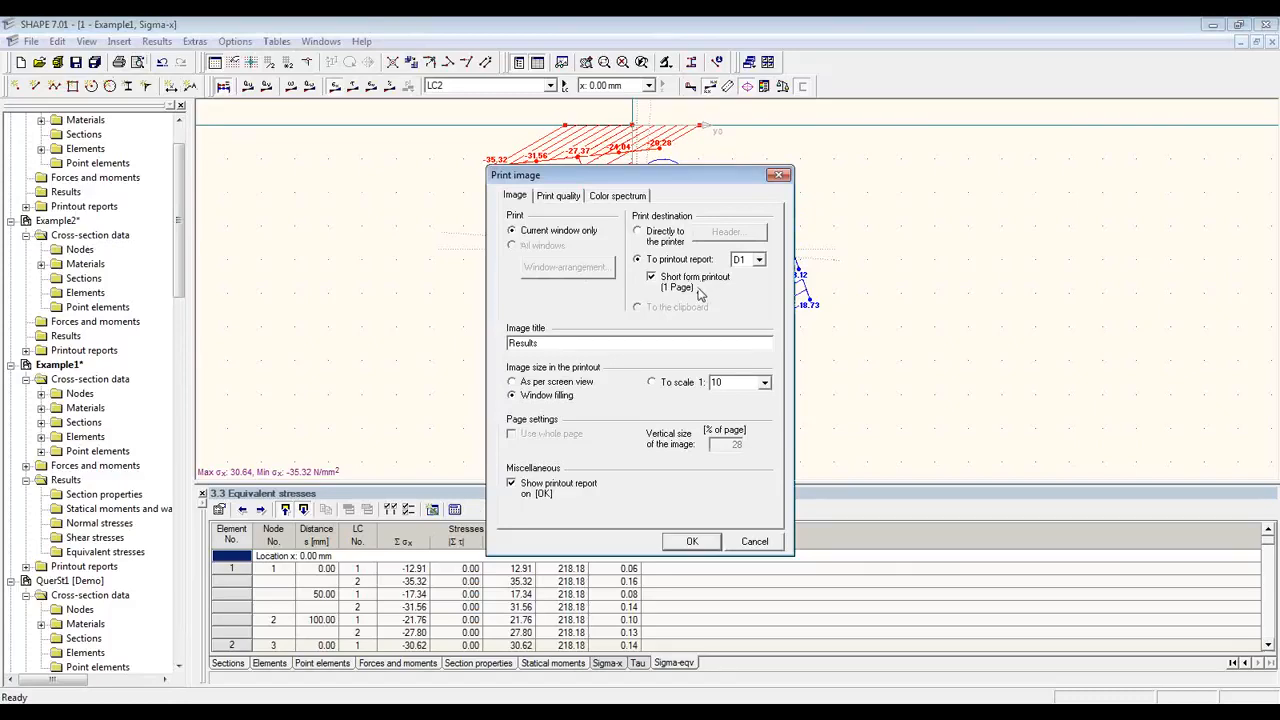
left_click(690, 542)
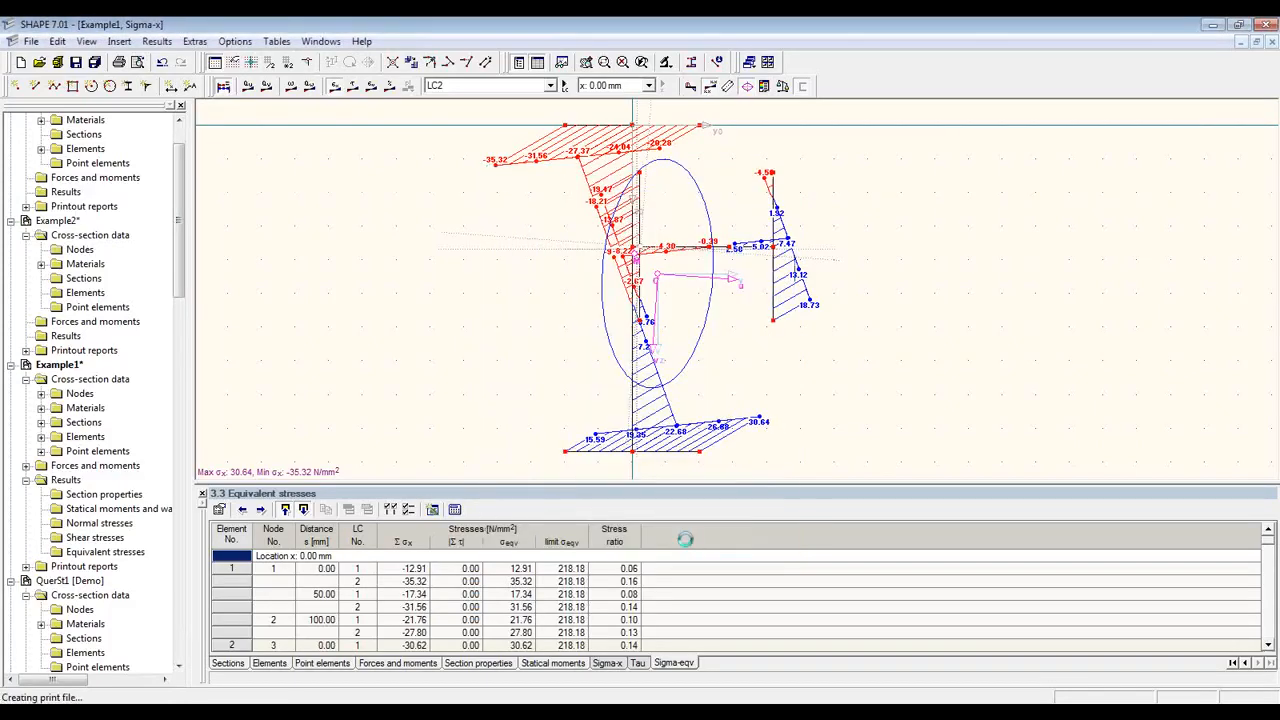
Examine the short form page's stress diagram, input data and section properties enlarged, and close the report without accepting its changes
left_click(86, 356)
left_click(66, 384)
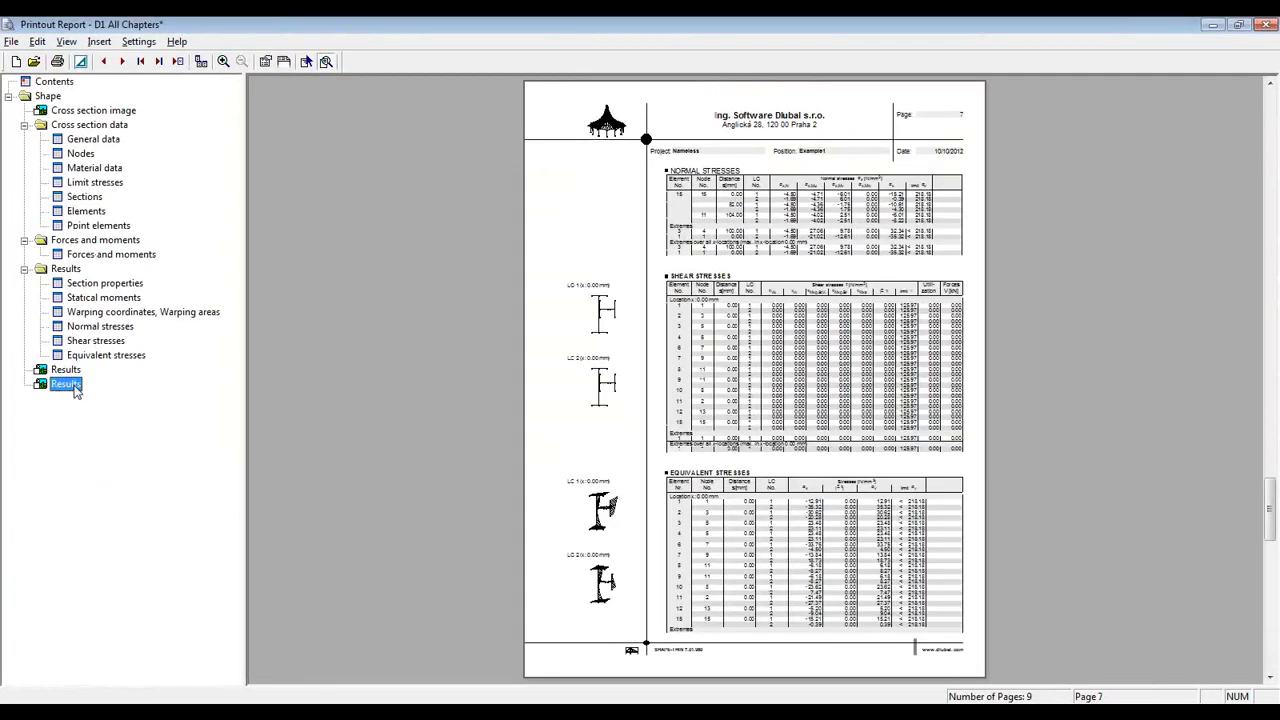
left_click(816, 412)
left_click(816, 412)
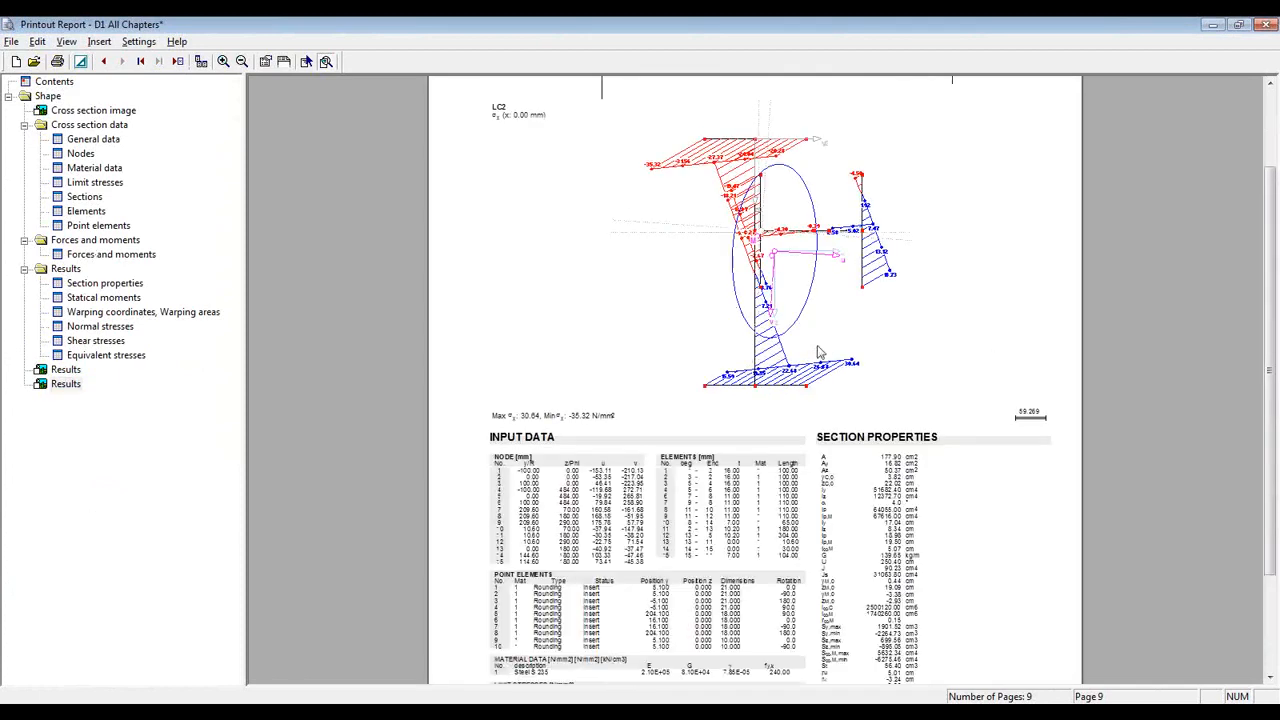
left_click_drag(1269, 393, 1268, 359)
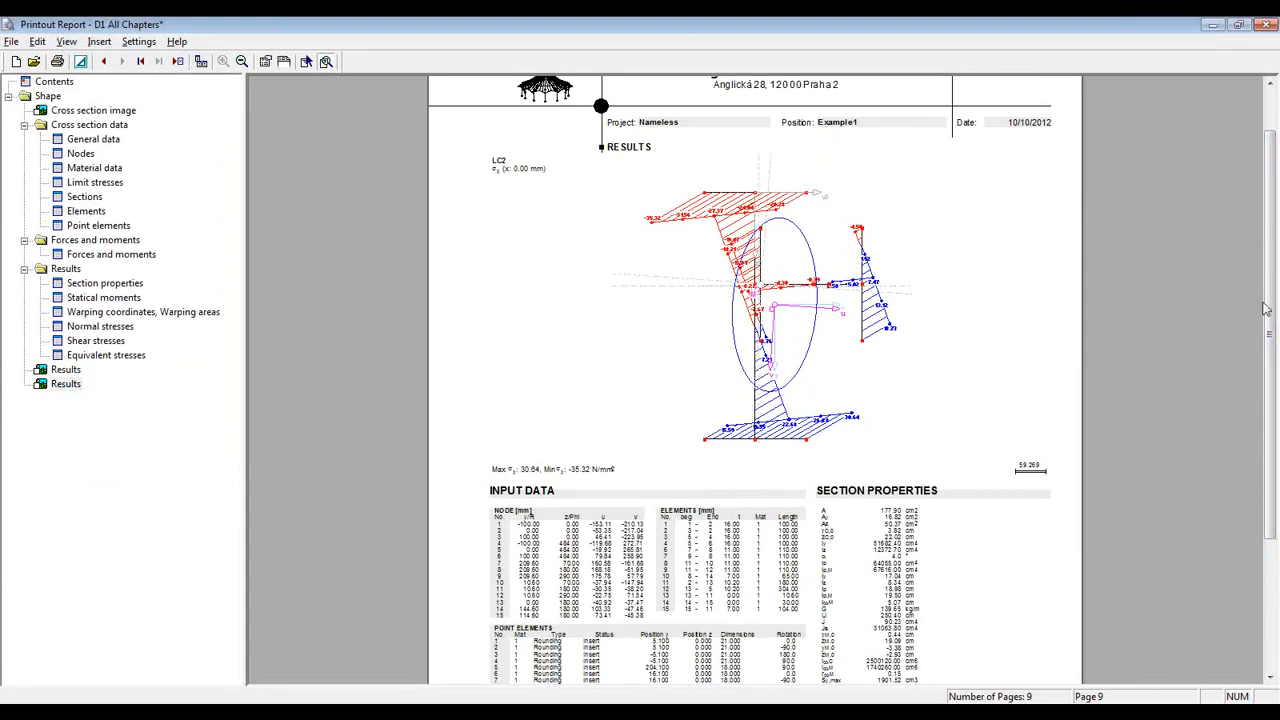
left_click_drag(1273, 288, 1272, 368)
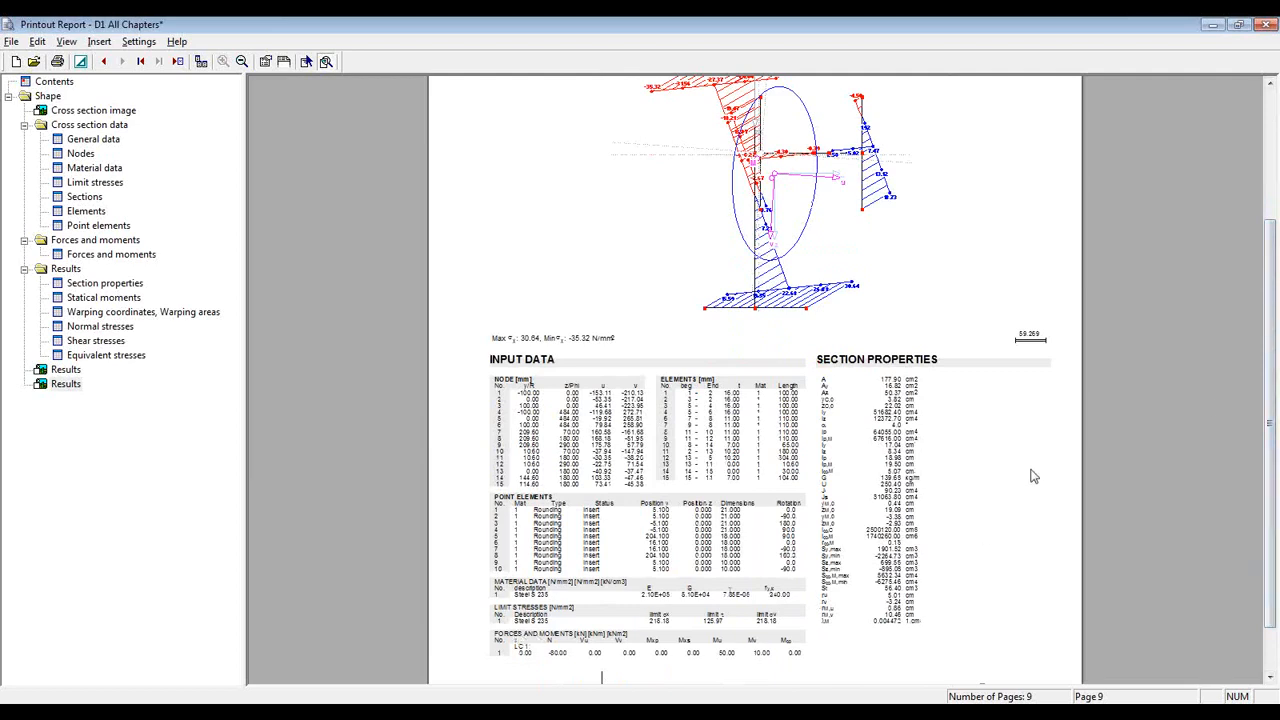
left_click(1266, 25)
left_click(638, 389)
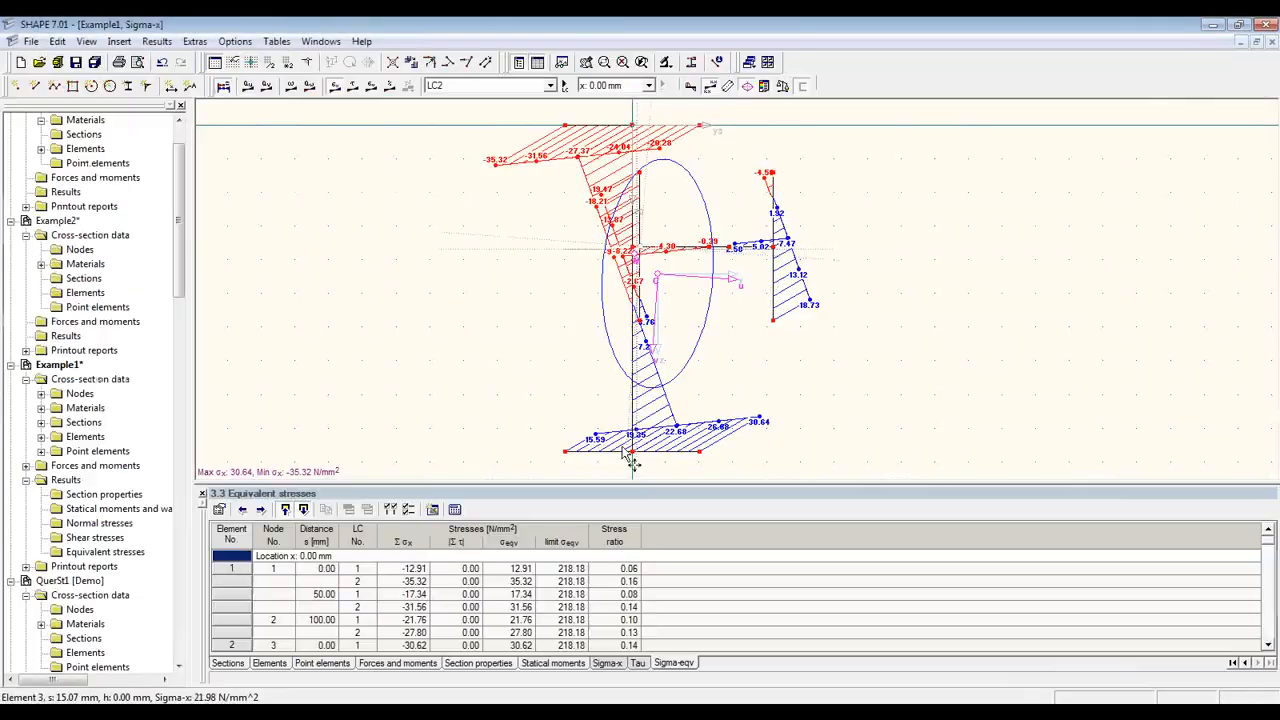
Switch to the Example2 cross-section window
left_click(324, 43)
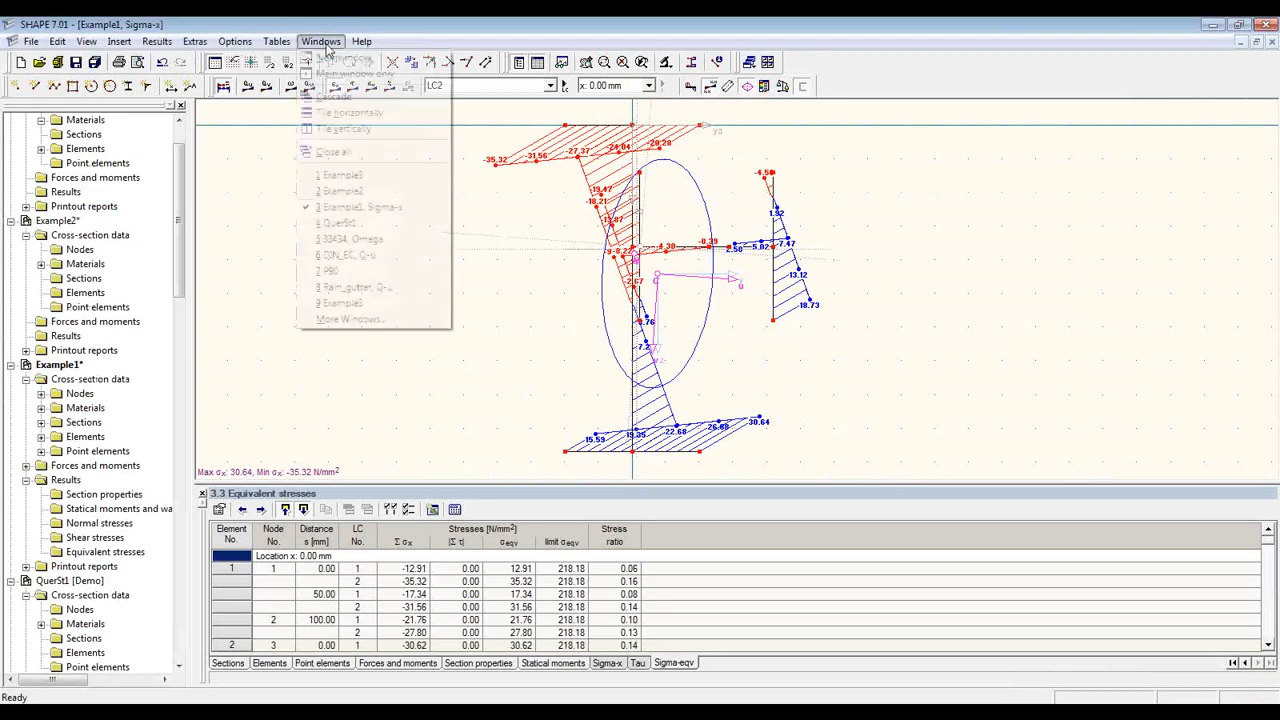
left_click(366, 191)
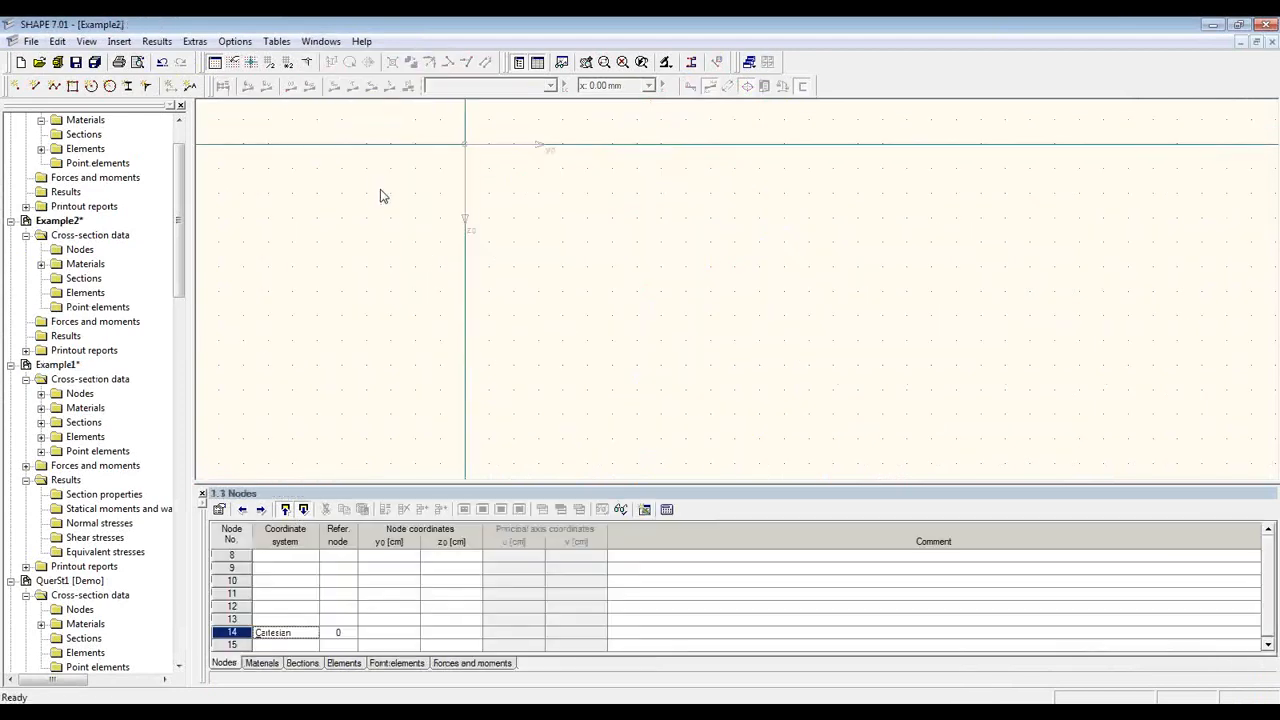
middle_click_drag(506, 206, 523, 204)
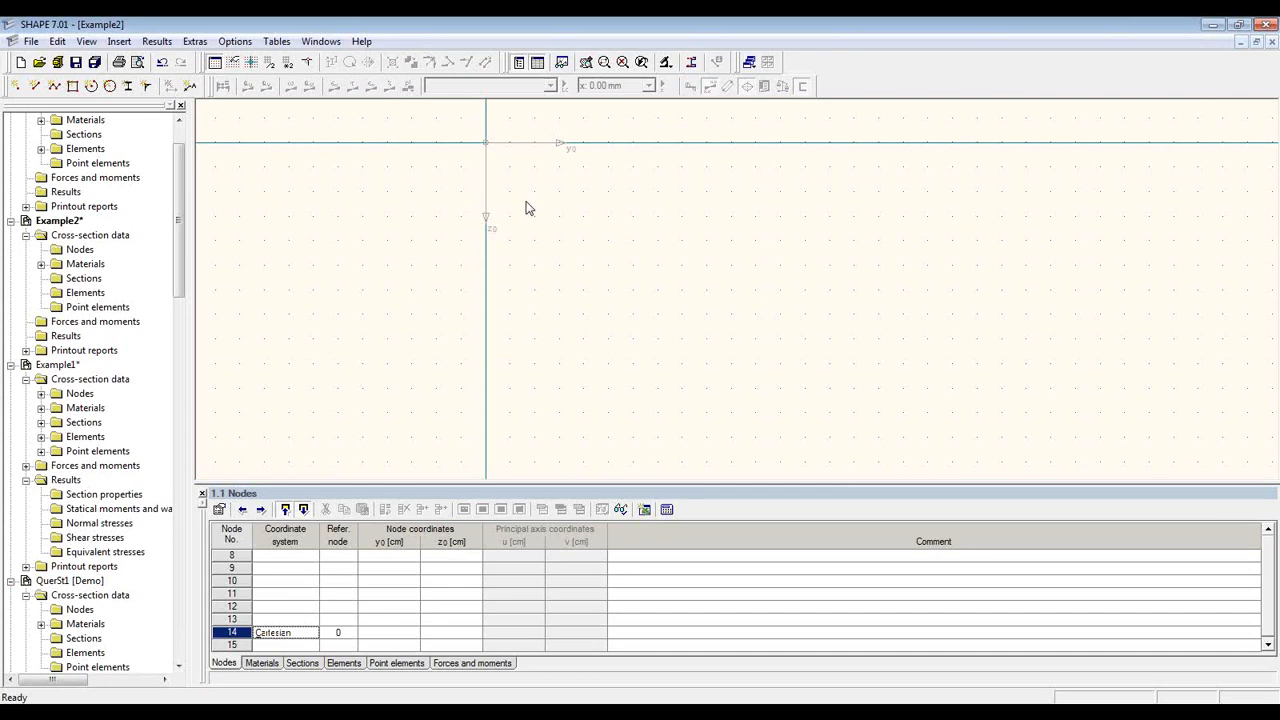
Using the absolute zero reference, draw a vertical 3 mm thick Steel S 235 element about 4 cm long downward from the origin
left_click(35, 86)
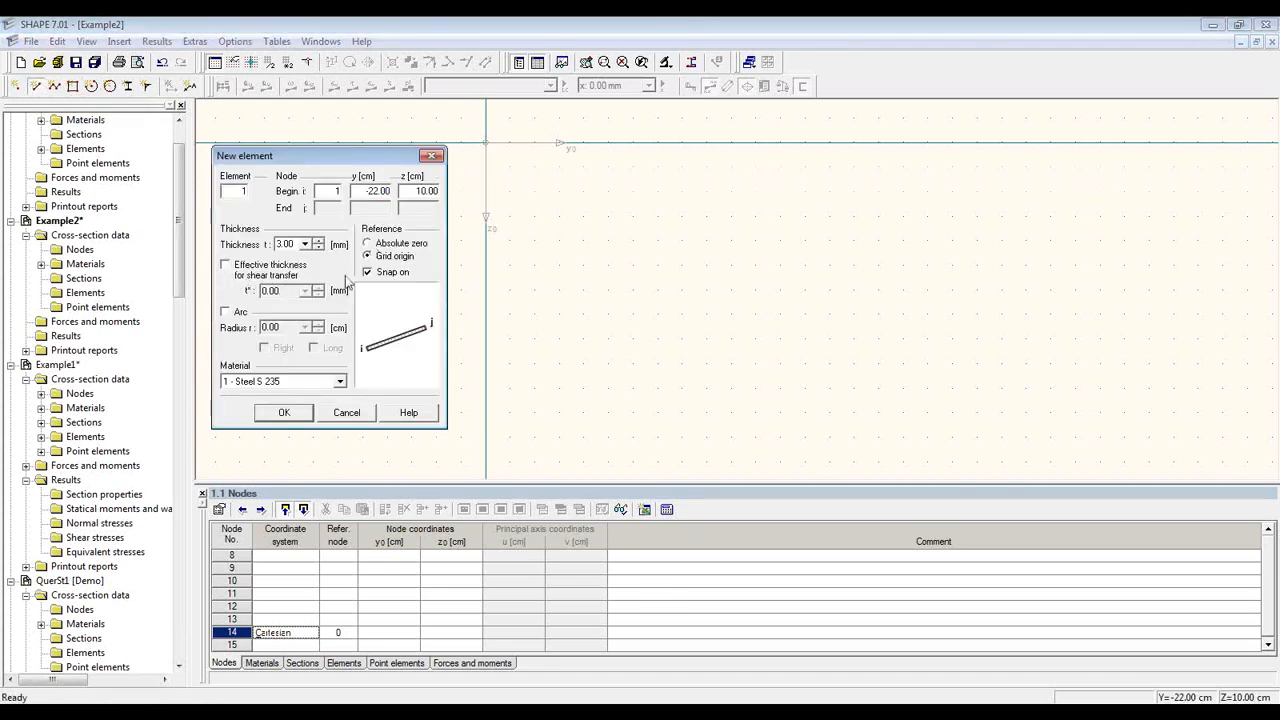
left_click(396, 243)
left_click_drag(340, 157, 288, 151)
left_click(485, 142)
left_click(487, 193)
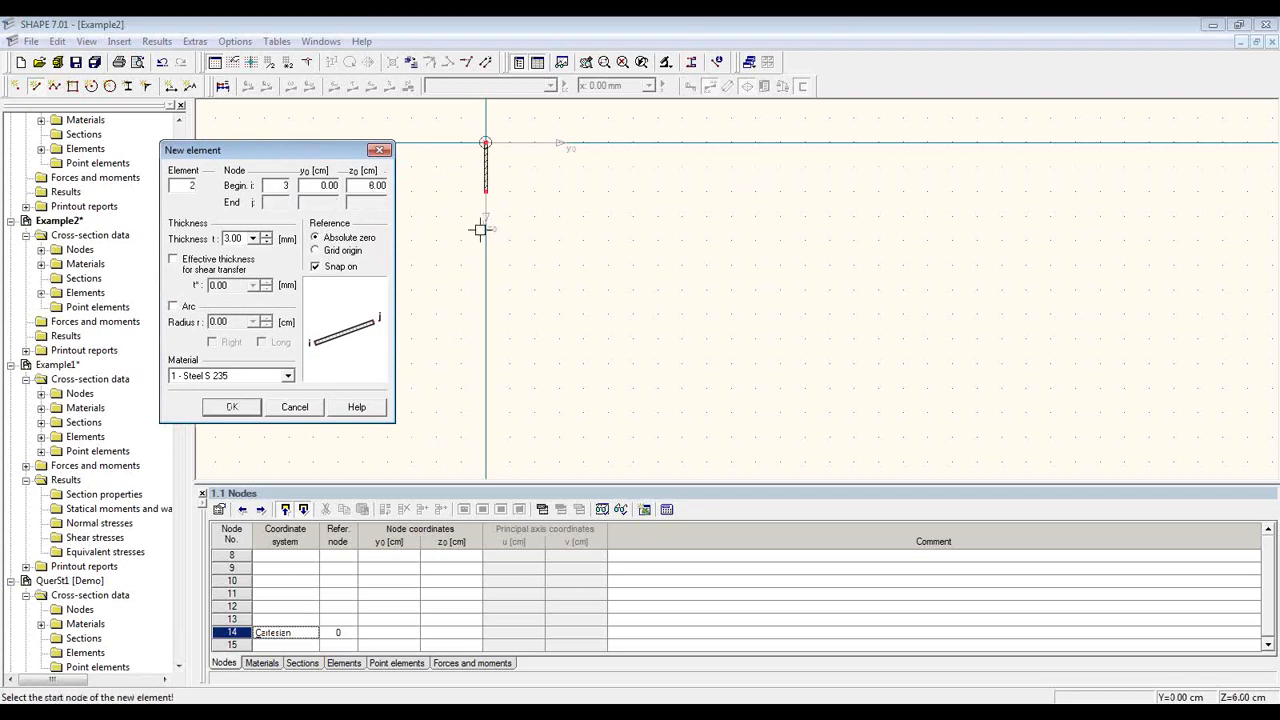
Add a horizontal 3 mm thick element from the origin to the end node at y0 5.0 cm, z0 0.00 cm
left_click(485, 143)
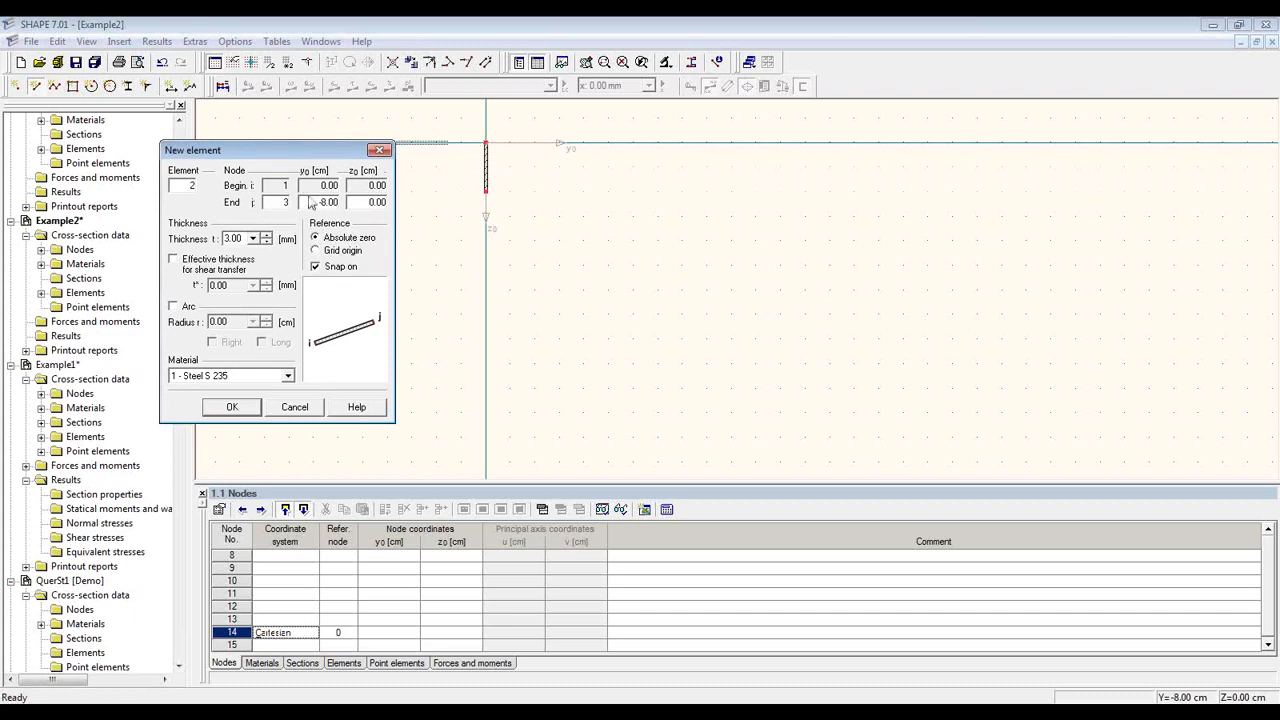
left_click_drag(312, 202, 336, 202)
type("5.0")
left_click(232, 407)
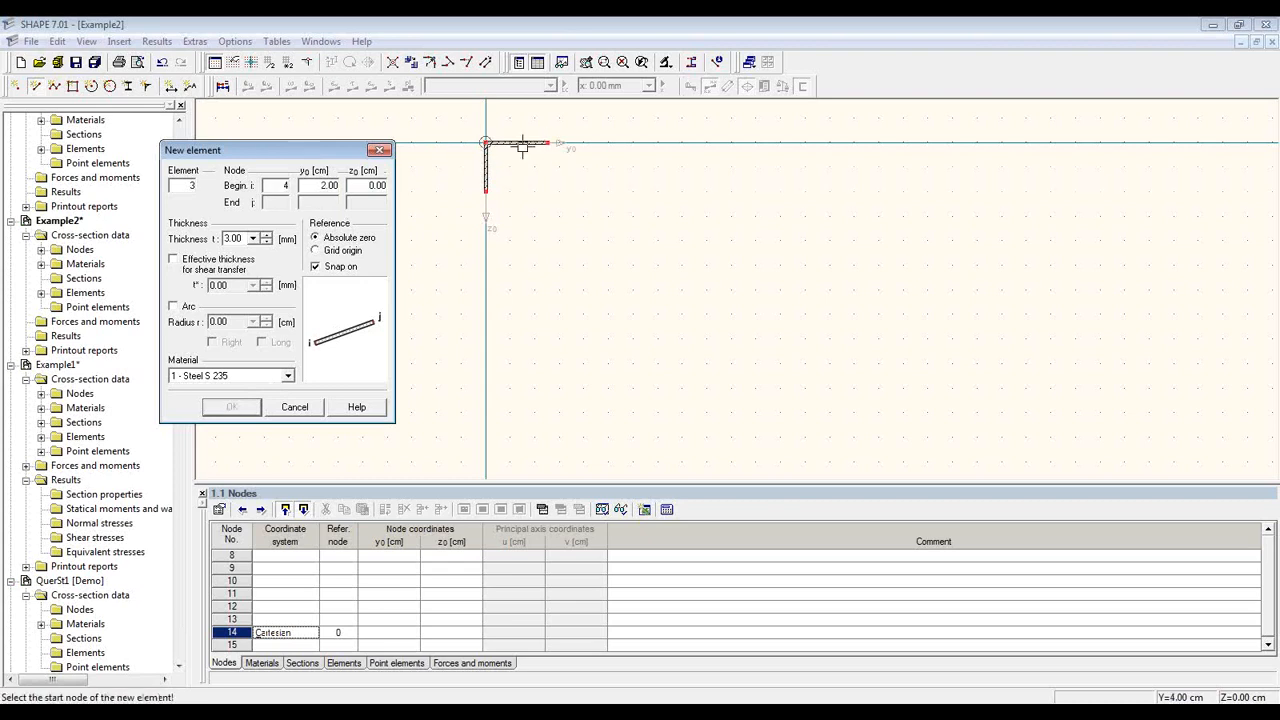
Move the grid origin to the horizontal element's free end and draw a vertical 3 mm element from there to z0 16 cm
left_click(254, 63)
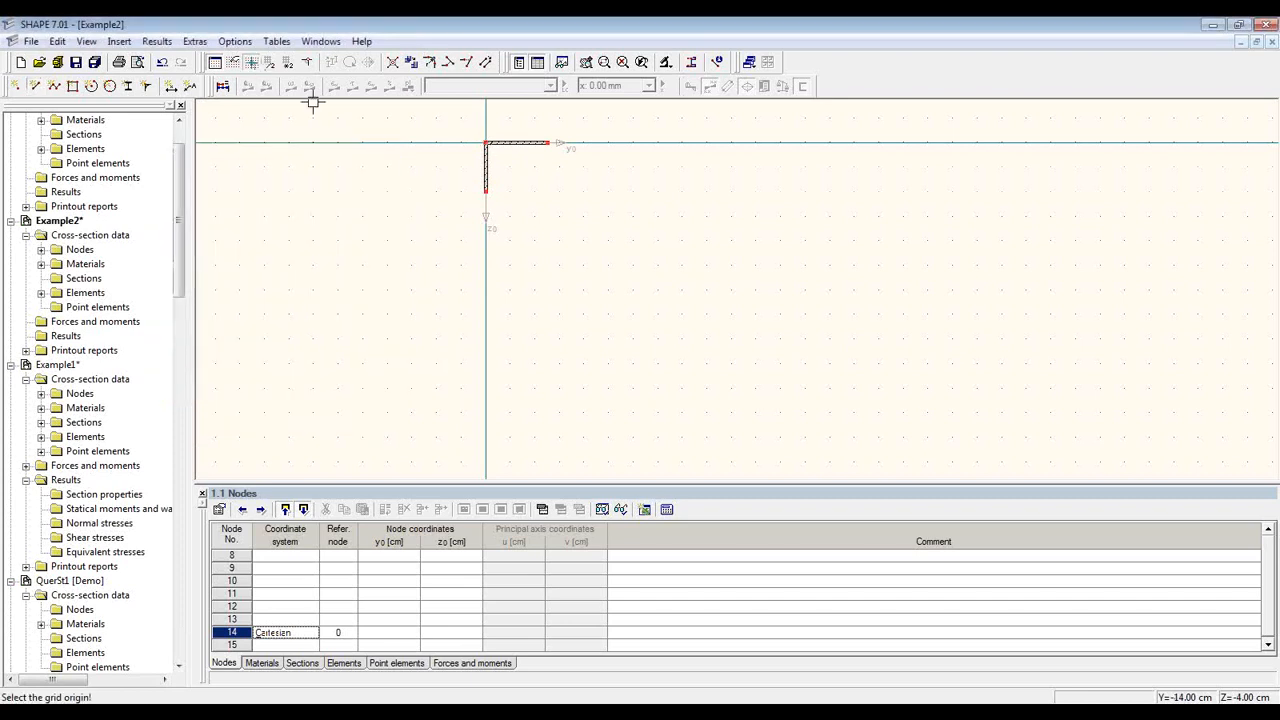
left_click(546, 143)
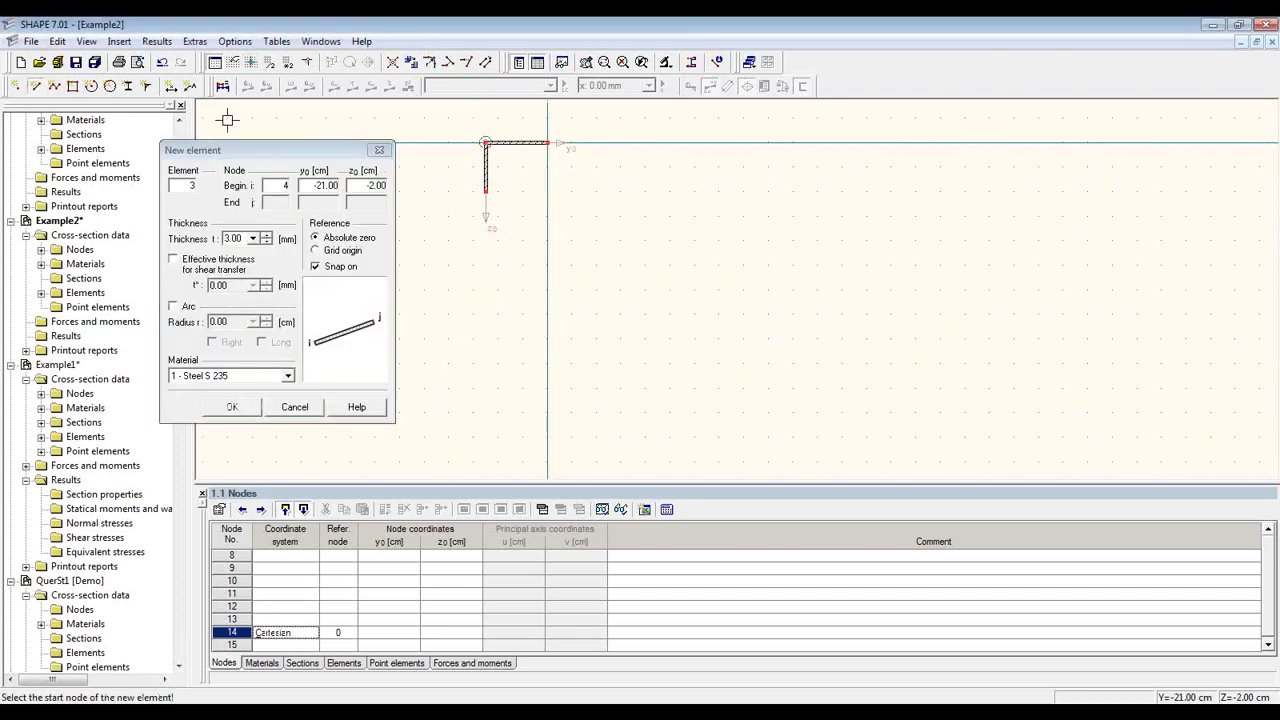
left_click(546, 143)
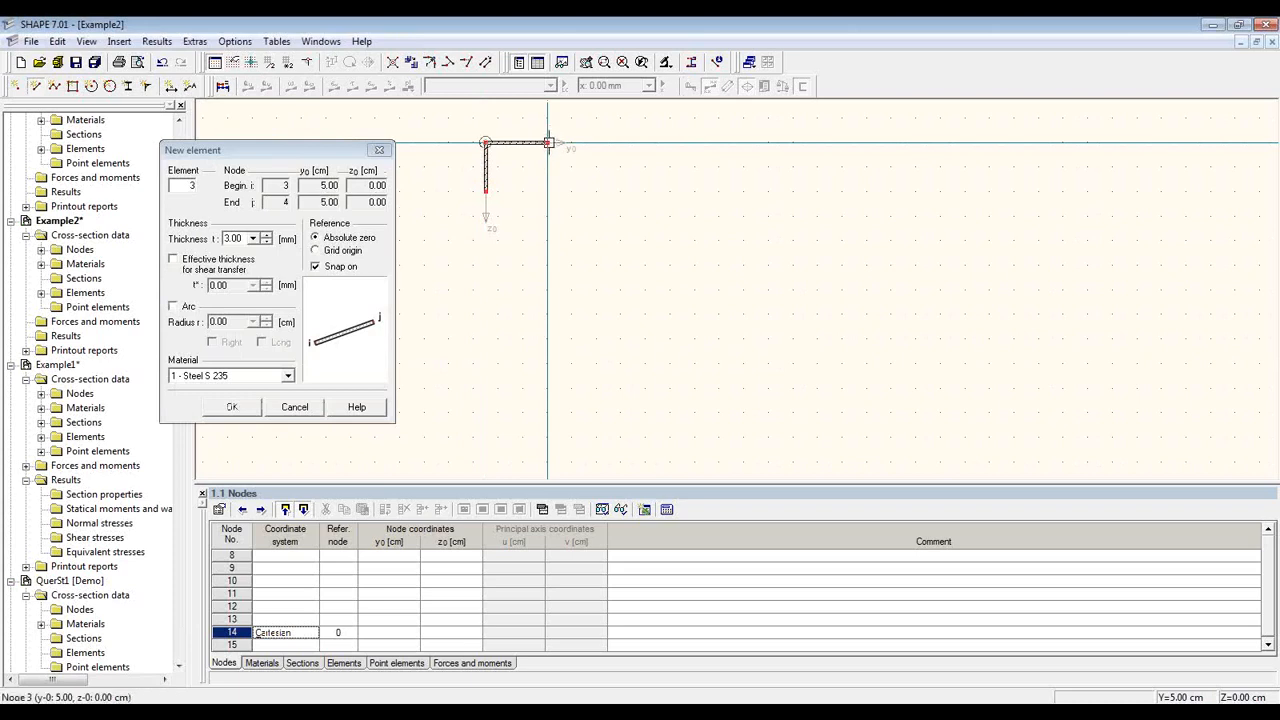
left_click(547, 340)
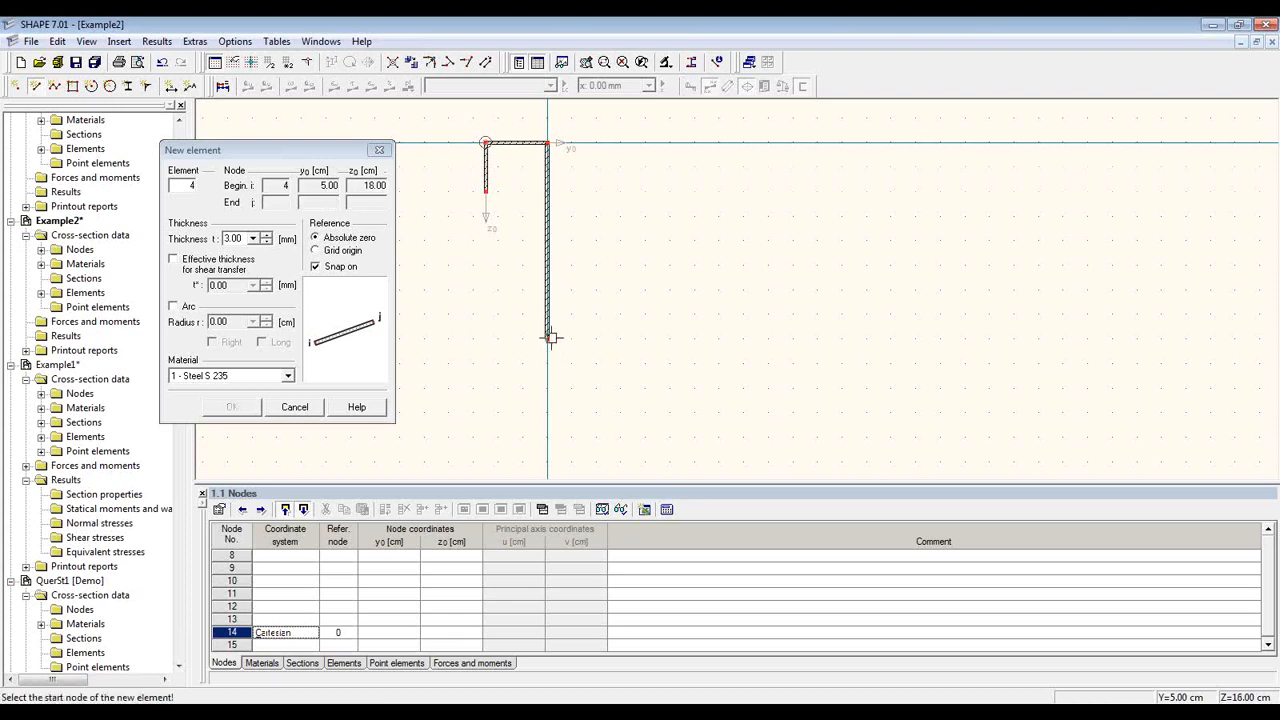
Using the grid origin as reference, draw a horizontal 3 mm element about 30 cm long from the lower end of the tall vertical element
left_click(547, 340)
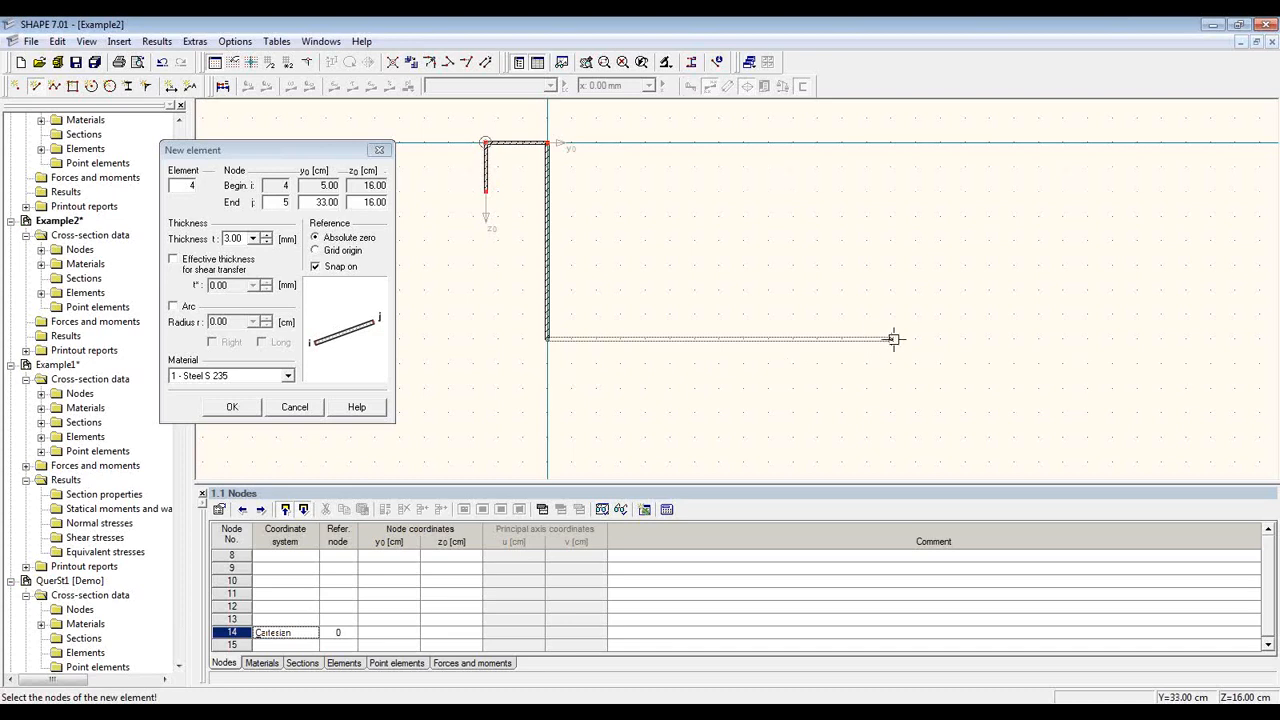
left_click(334, 251)
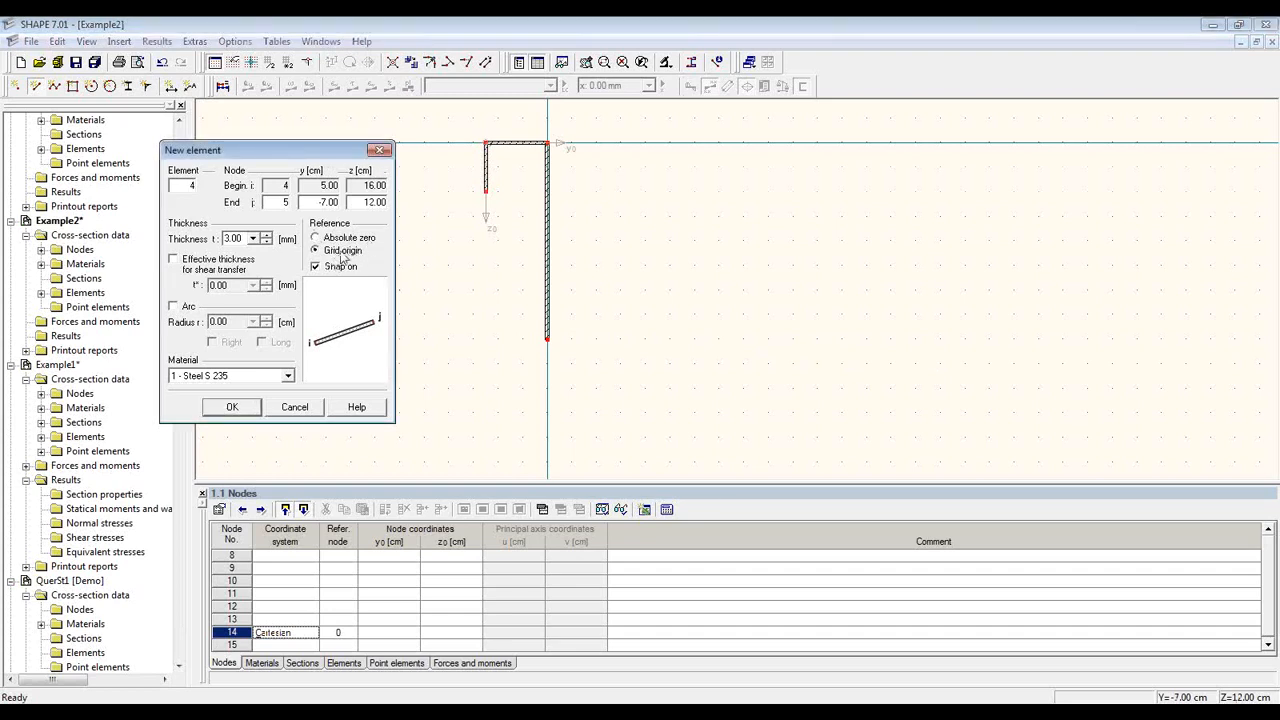
left_click(547, 337)
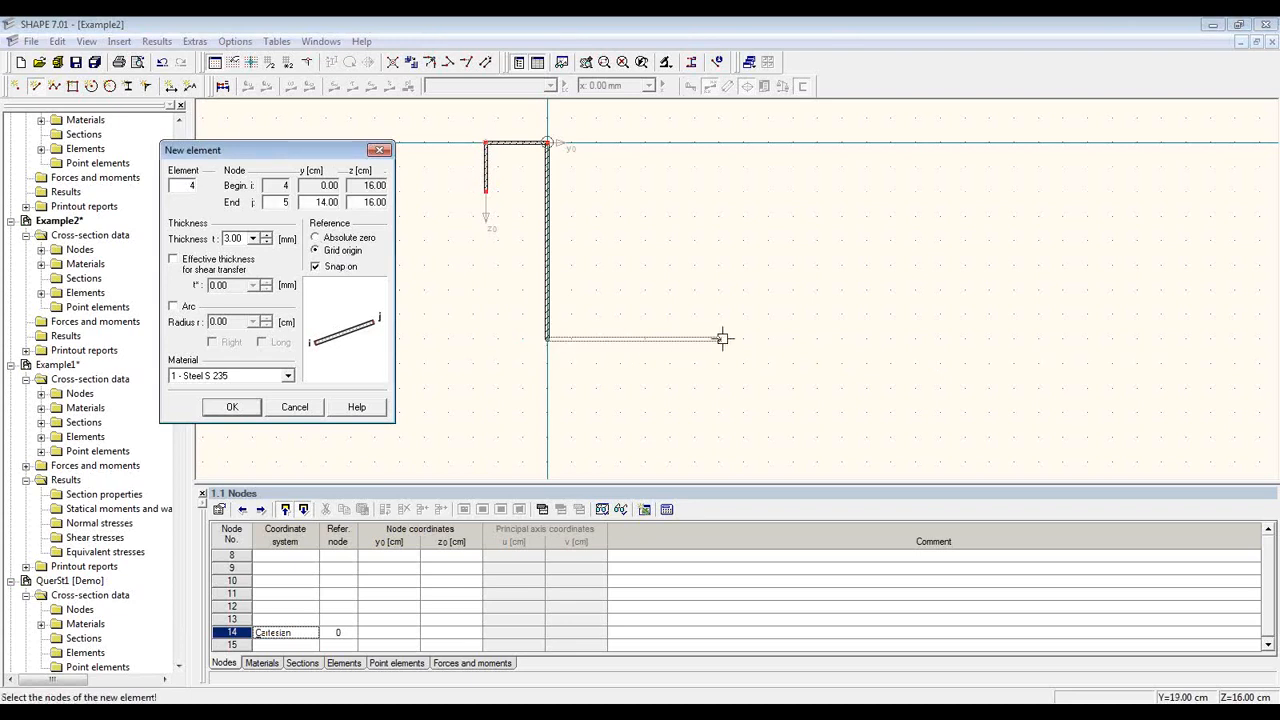
left_click(916, 339)
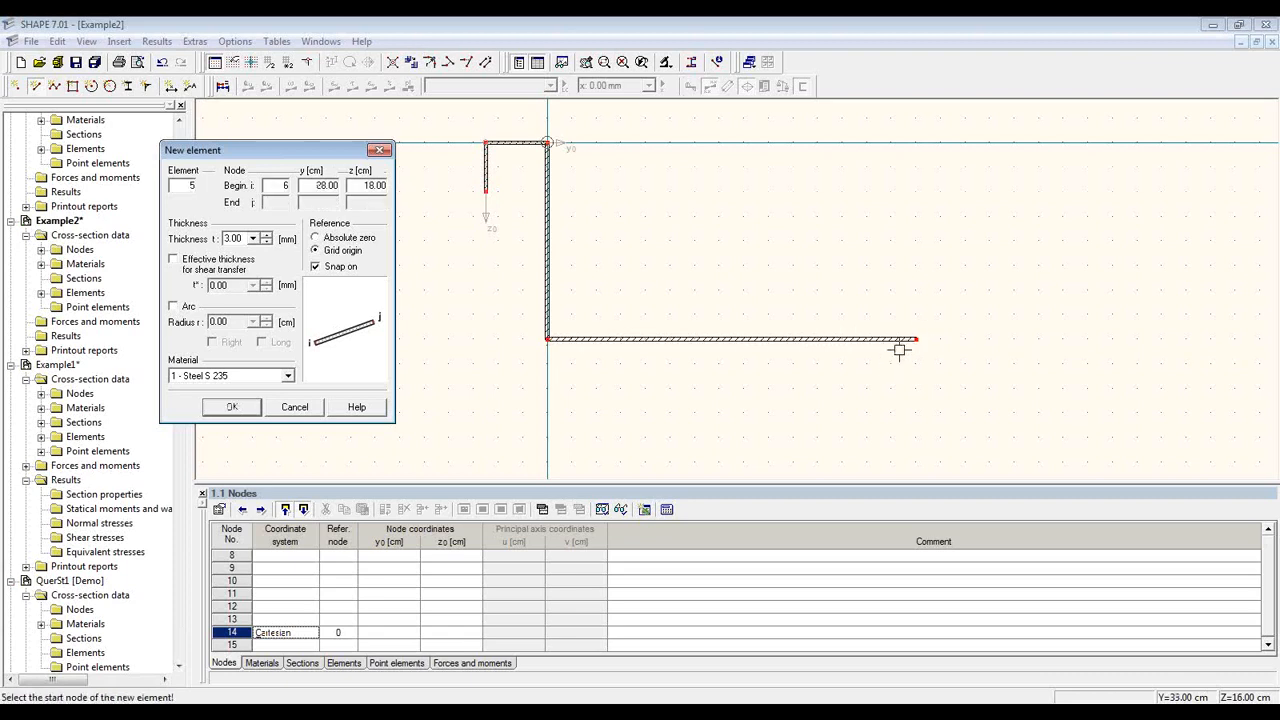
key("Escape")
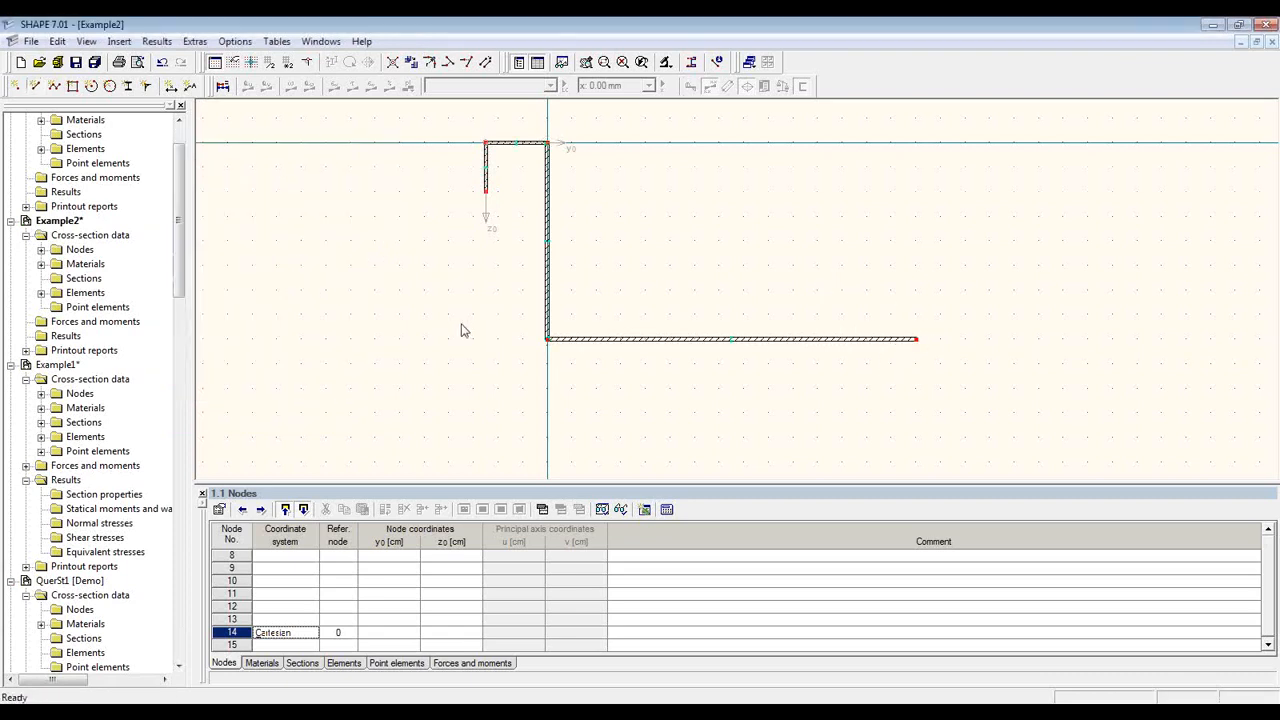
Shorten the short vertical lip by setting node 2's z0 coordinate to 3.00 cm in the Nodes table
middle_click_drag(566, 280, 472, 316)
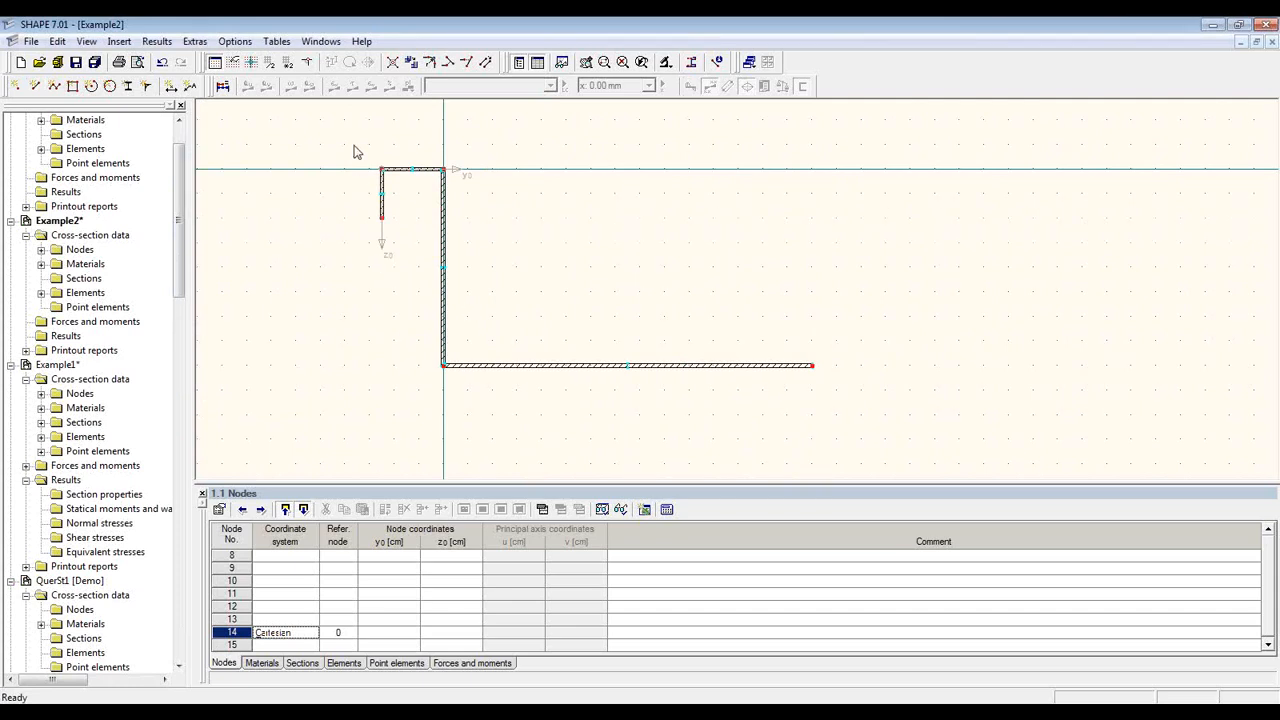
left_click(384, 205)
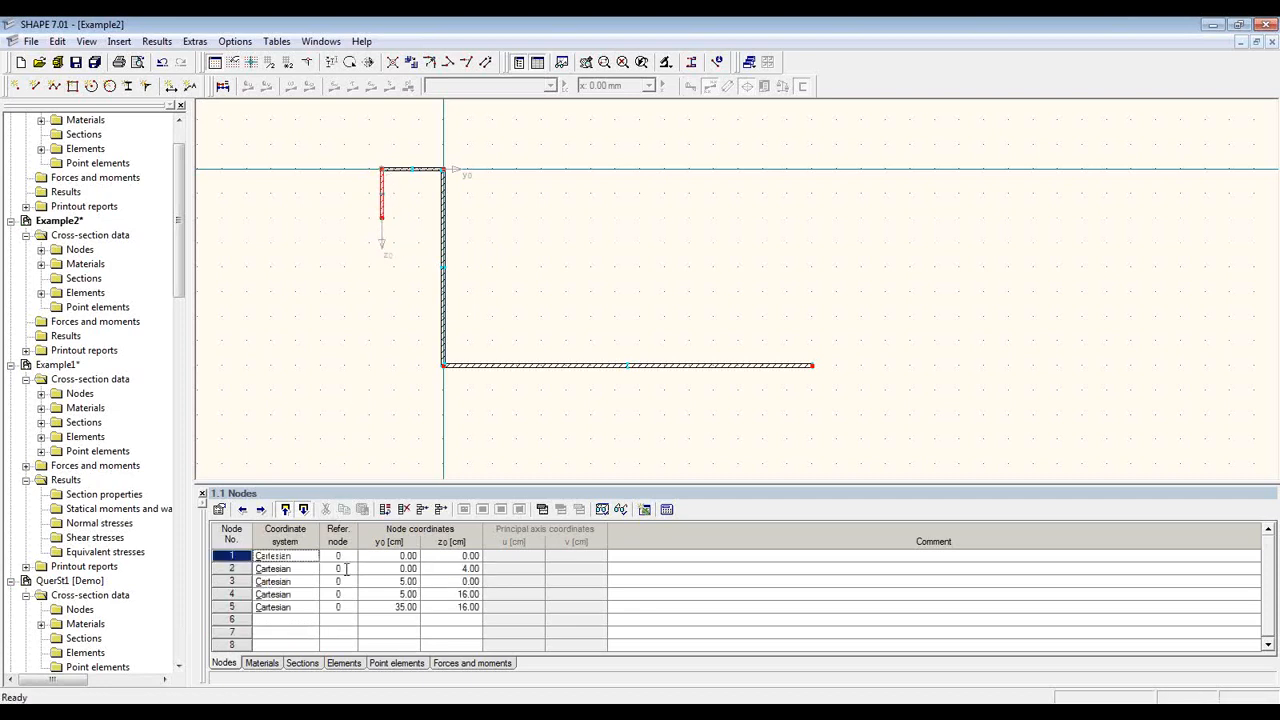
left_click(345, 569)
left_click(460, 568)
left_click(462, 568)
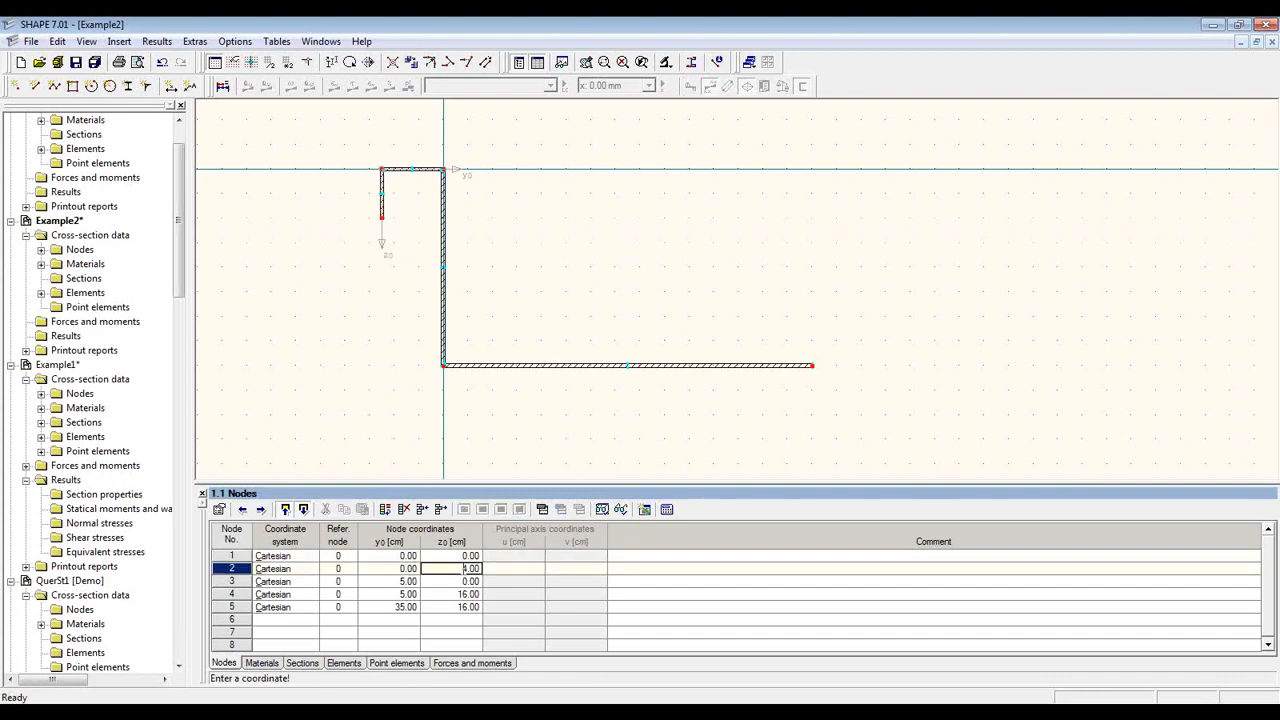
key("Return")
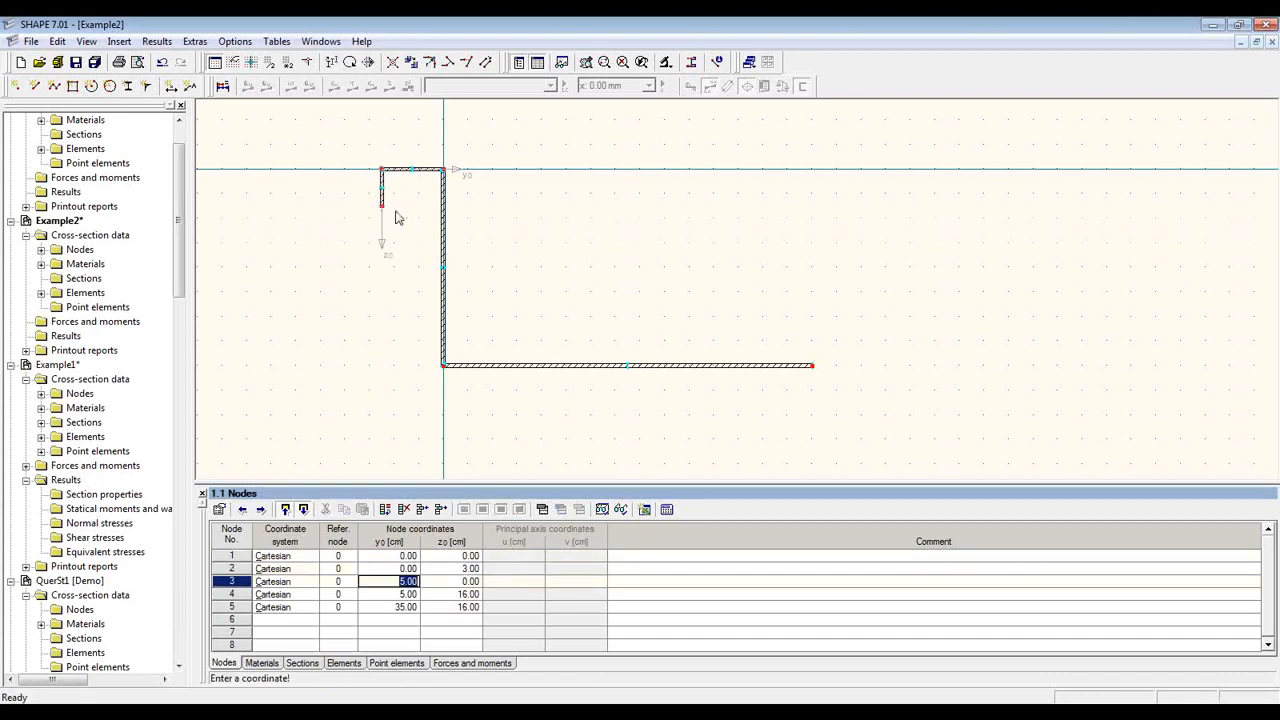
Mirror a copy of the lip, upper flange and tall web about a z-parallel axis through the midpoint of the long horizontal element
left_click(408, 306)
left_click_drag(356, 142, 468, 432)
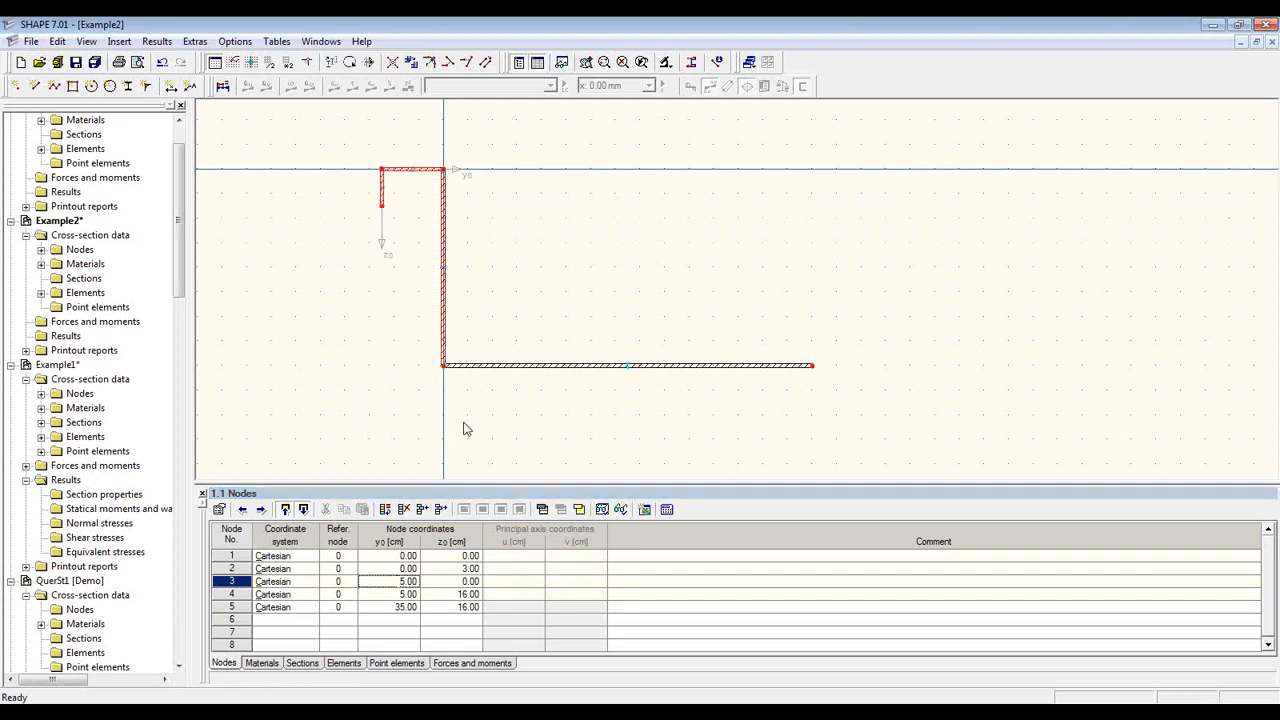
left_click(369, 62)
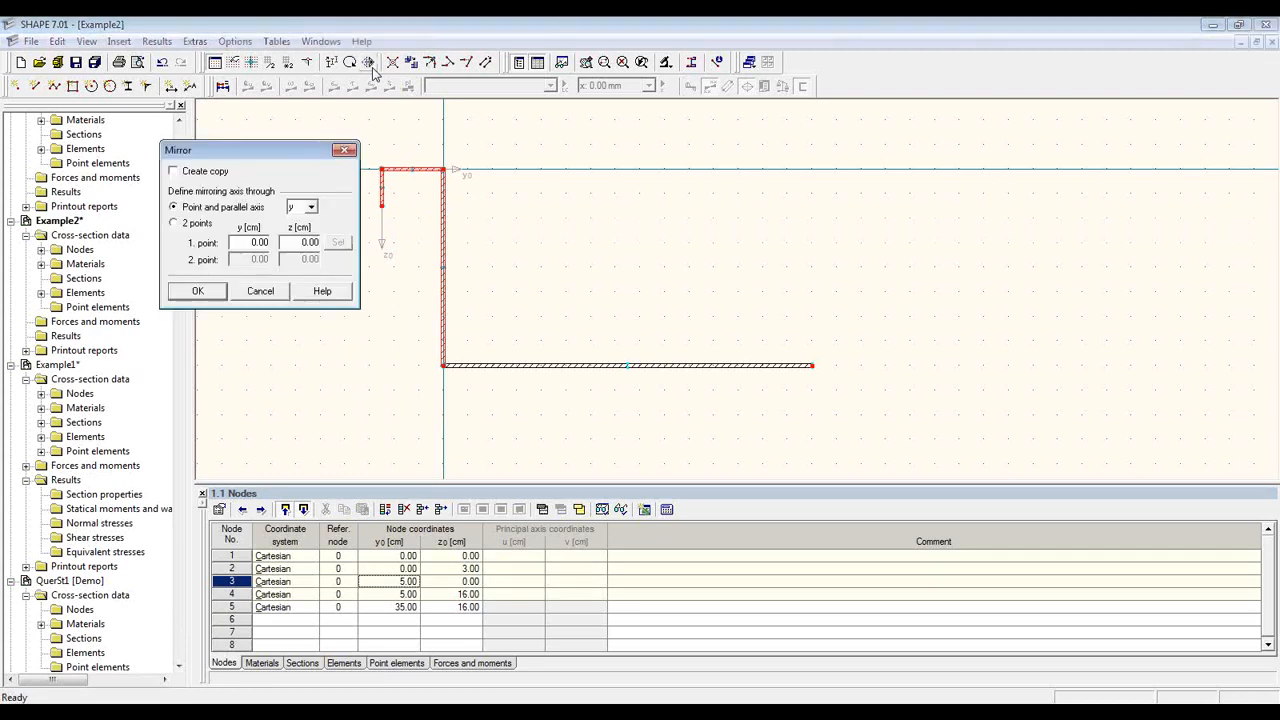
left_click(176, 172)
left_click(311, 207)
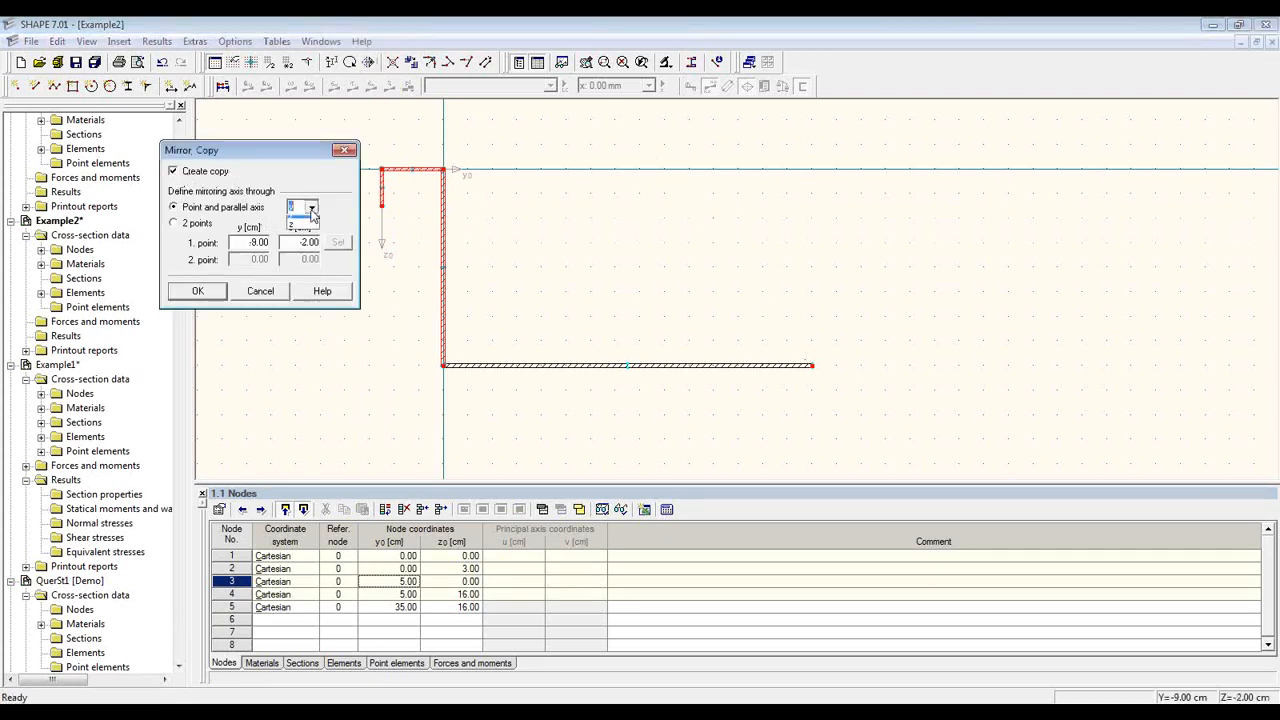
left_click(310, 234)
left_click(627, 366)
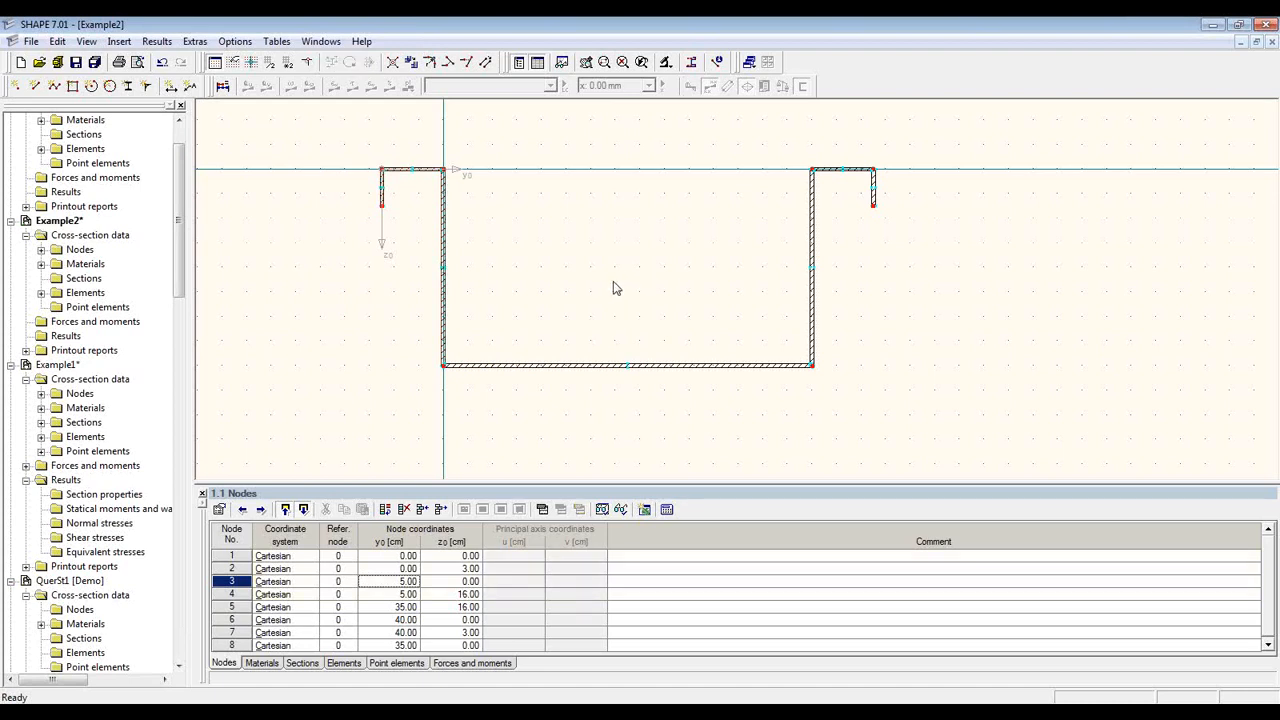
Run the plausibility check on the mirrored cross-section
scroll(604, 285, "up", 1)
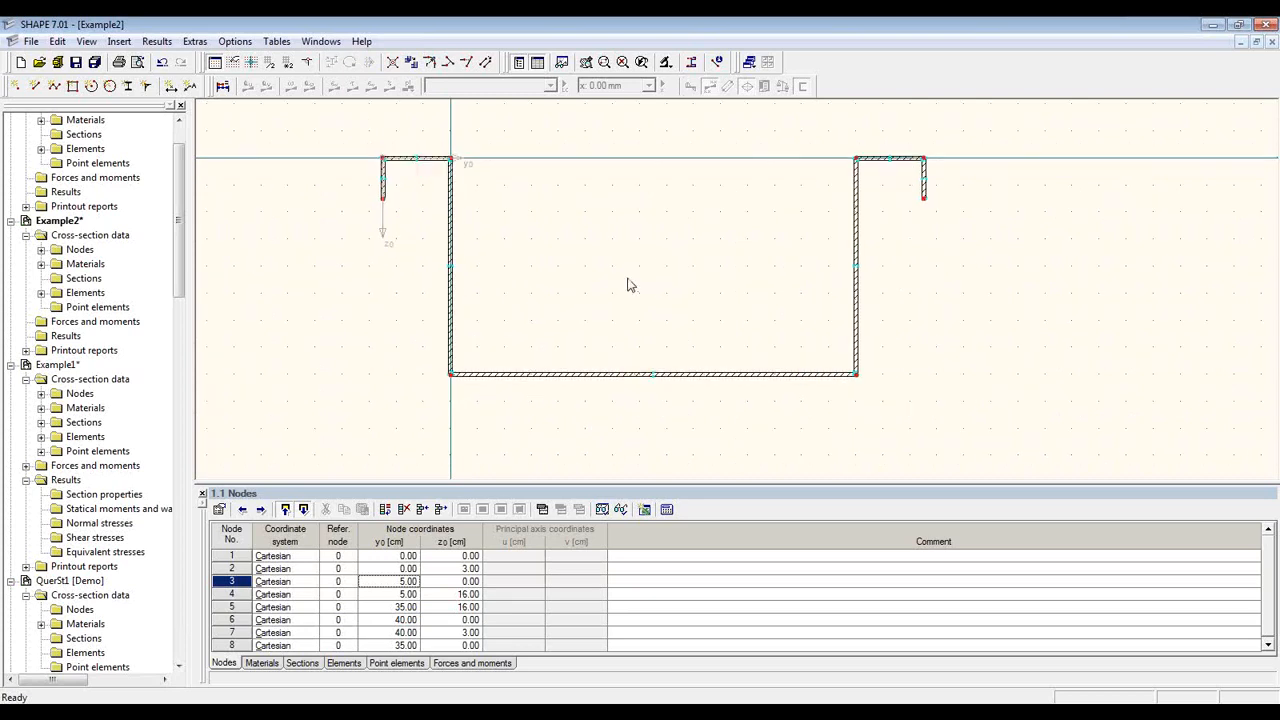
left_click(195, 41)
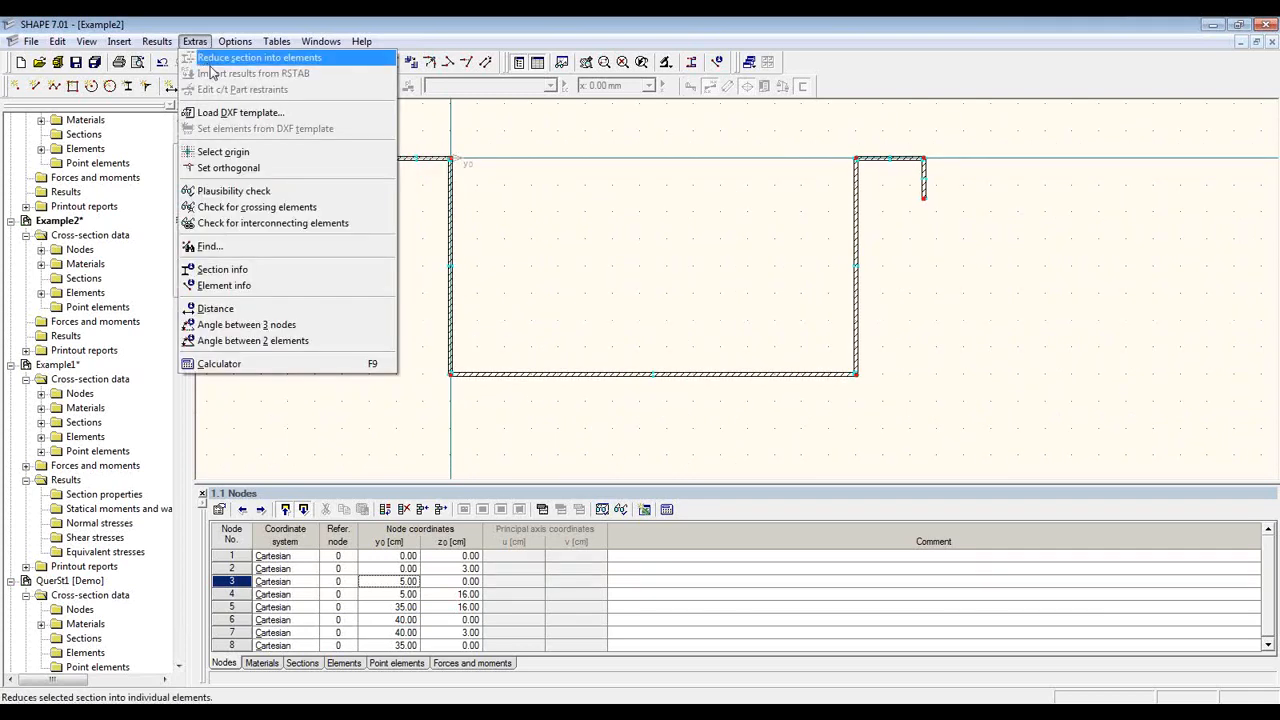
left_click(344, 193)
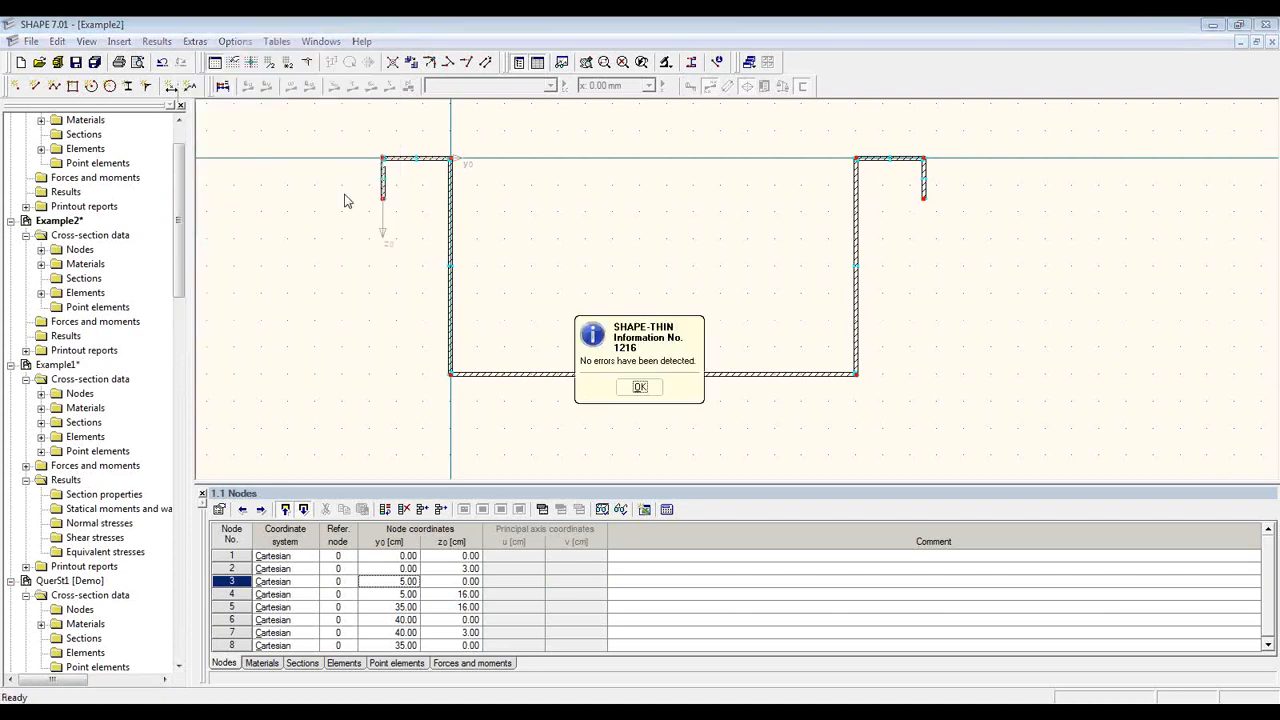
left_click(645, 391)
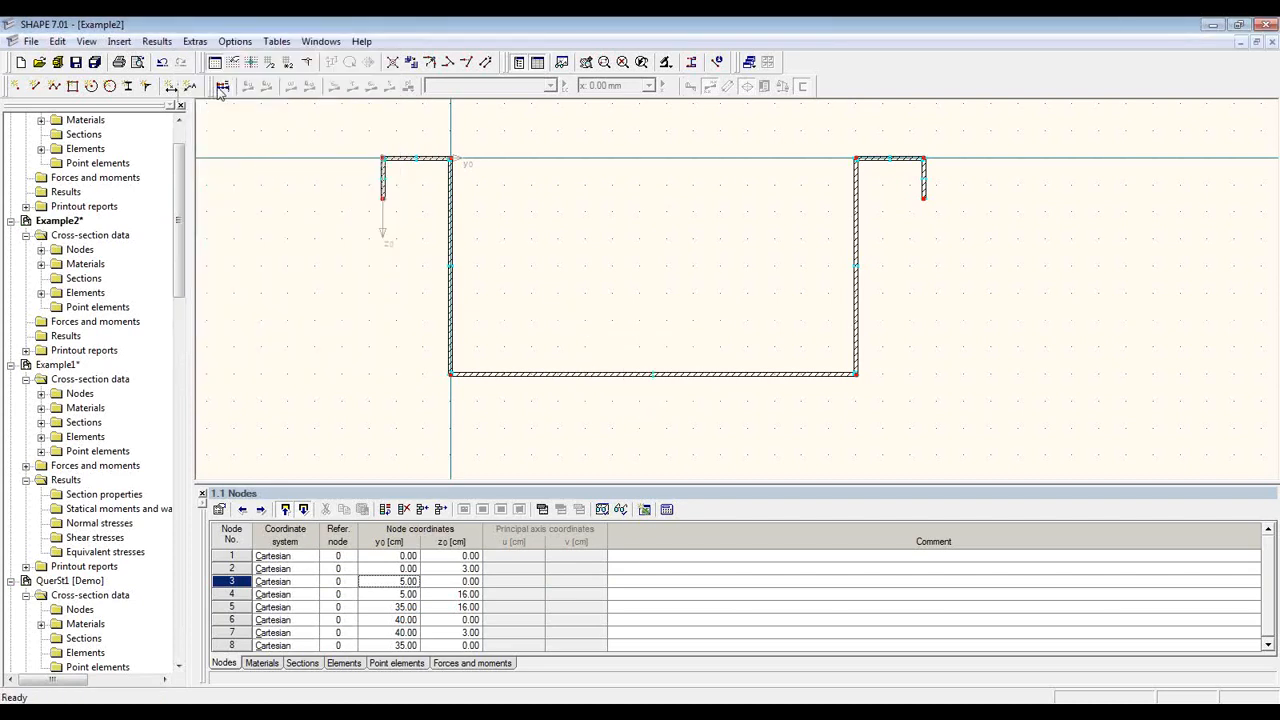
Calculate the cross-section, review its section properties and statical moments in an enlarged table, and return to the model display
left_click(222, 87)
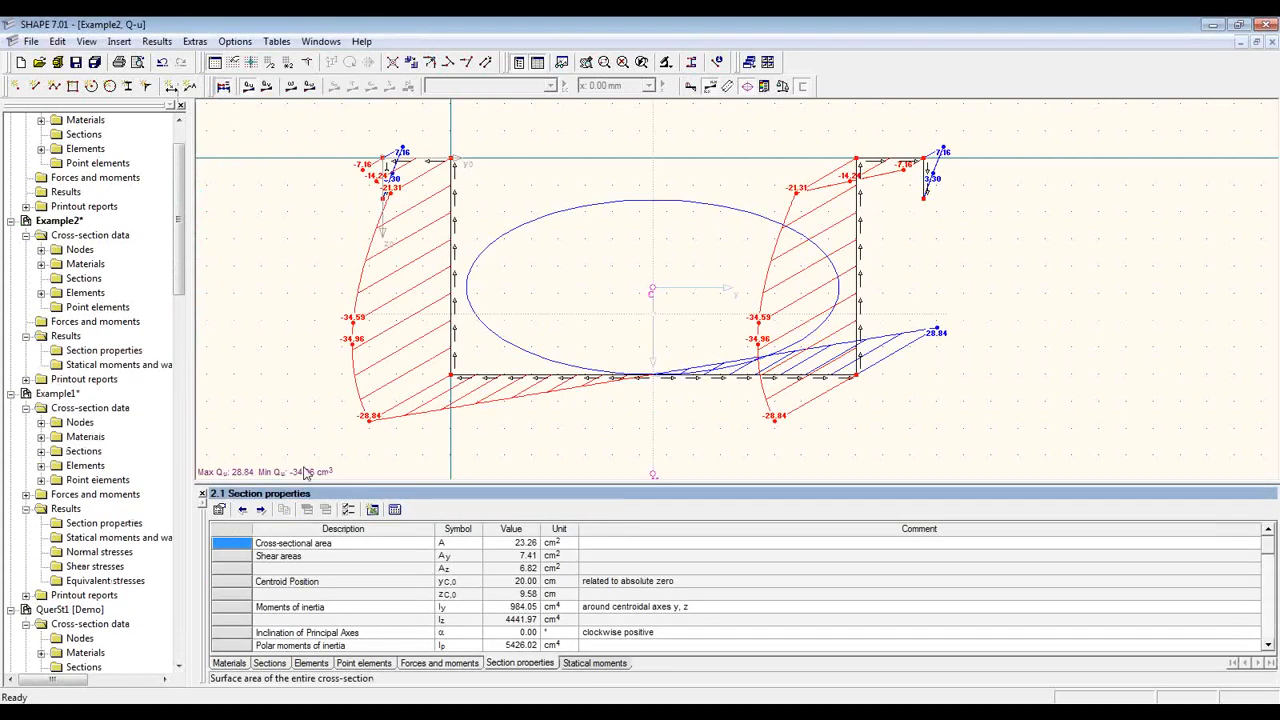
left_click_drag(418, 484, 432, 342)
left_click(612, 665)
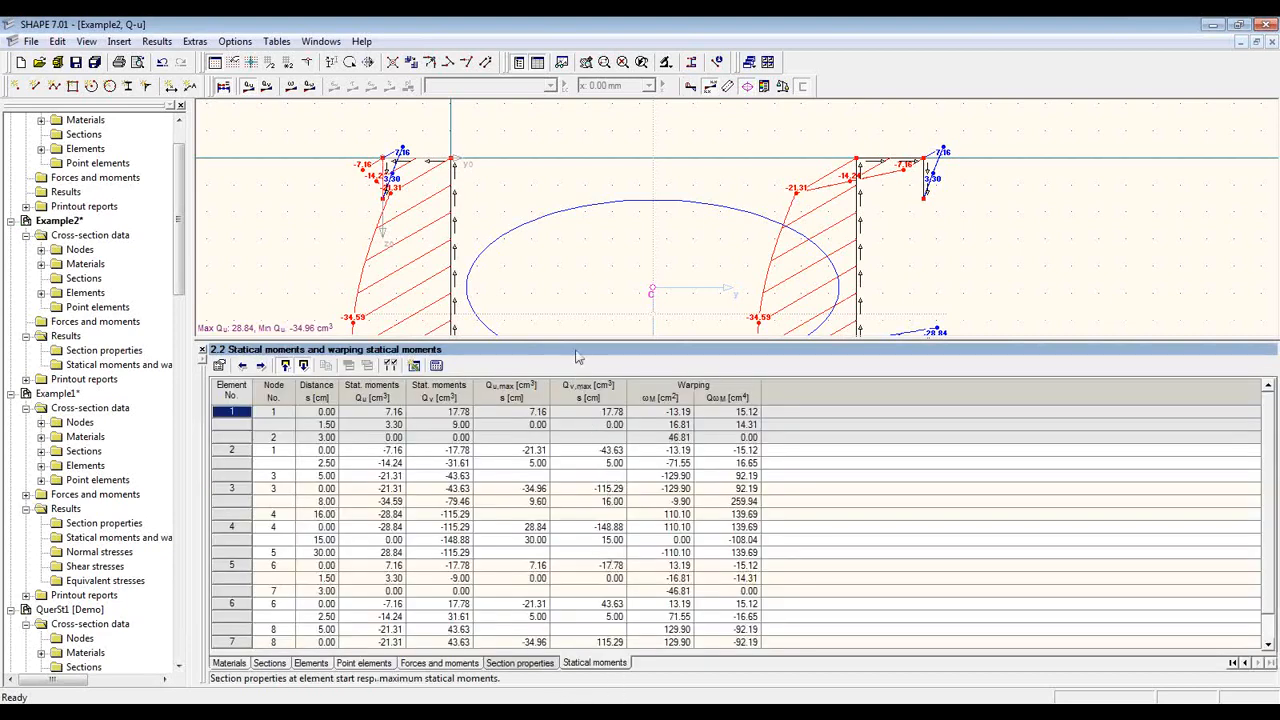
left_click_drag(577, 337, 571, 463)
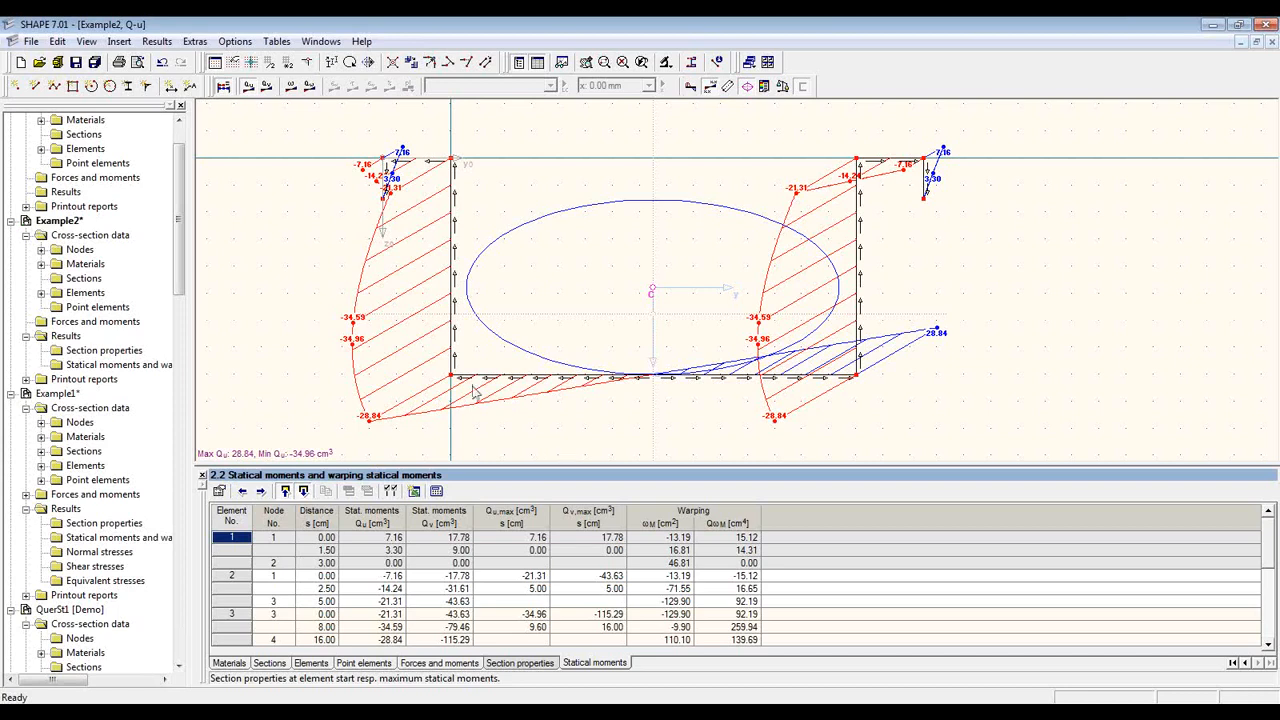
left_click(224, 87)
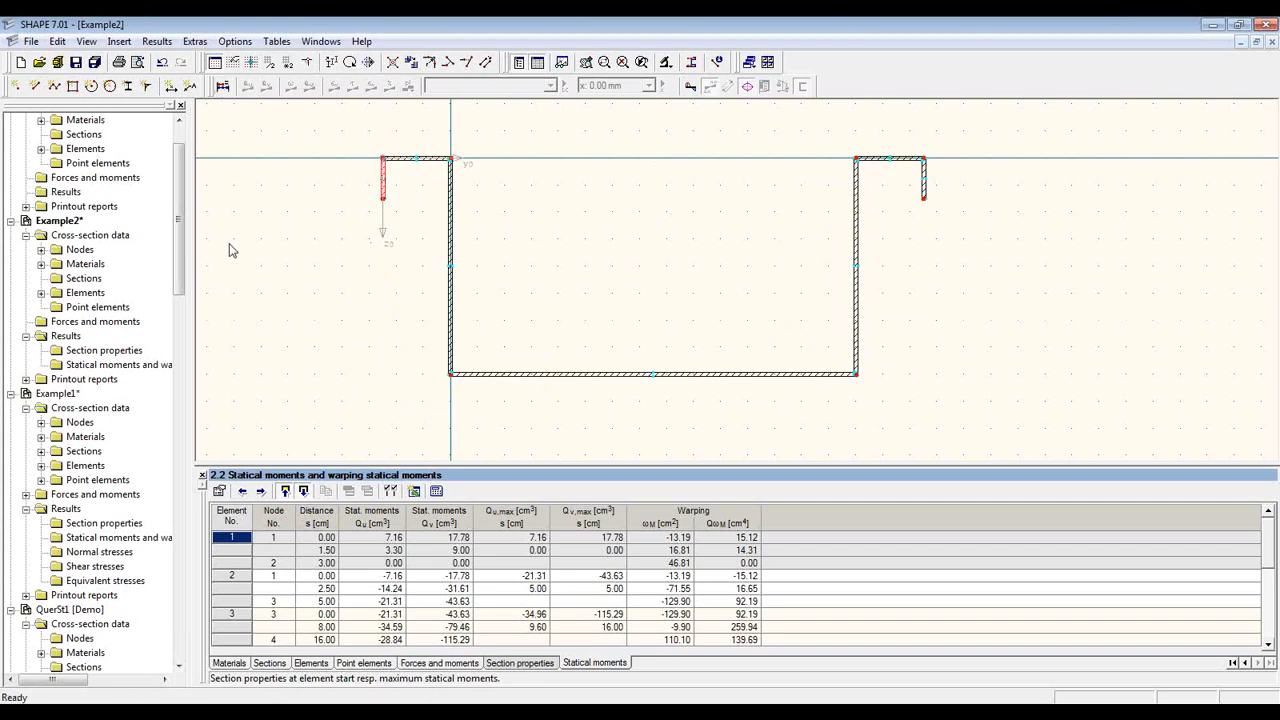
Add vertical dZ dimensions for the left lip and the left web, placed beside the cross-section
left_click(171, 87)
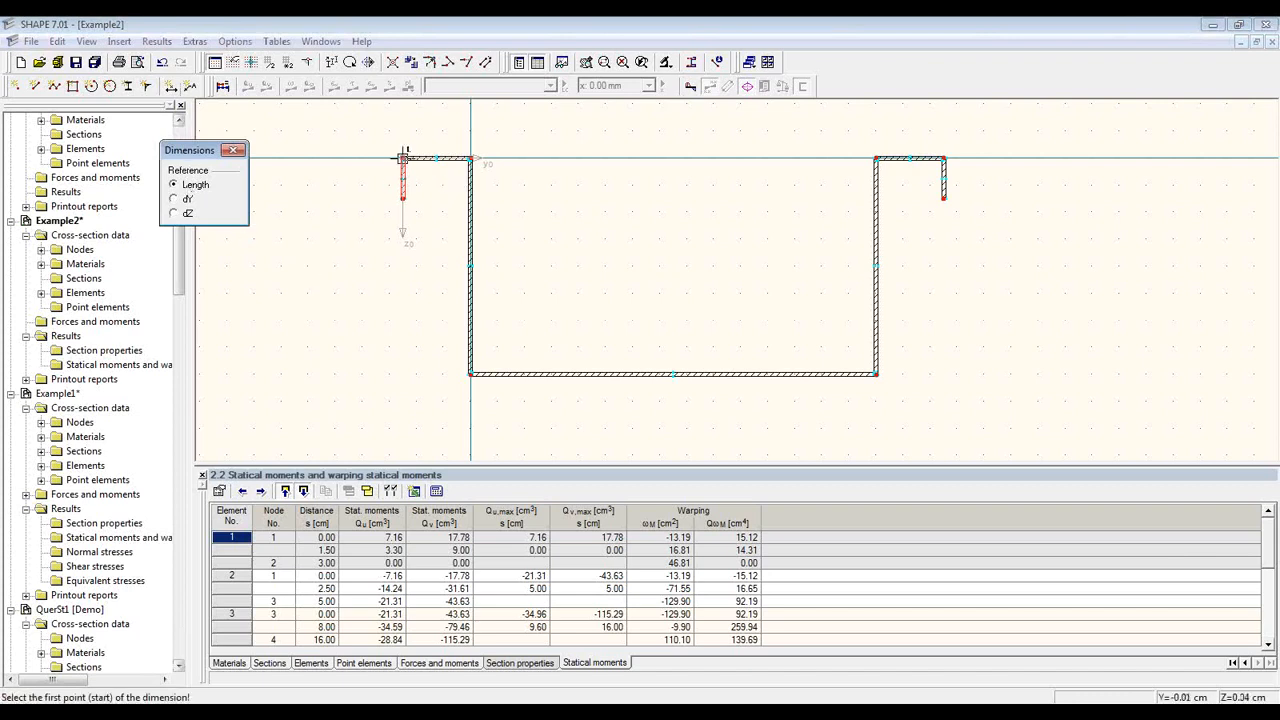
left_click(403, 158)
left_click(403, 198)
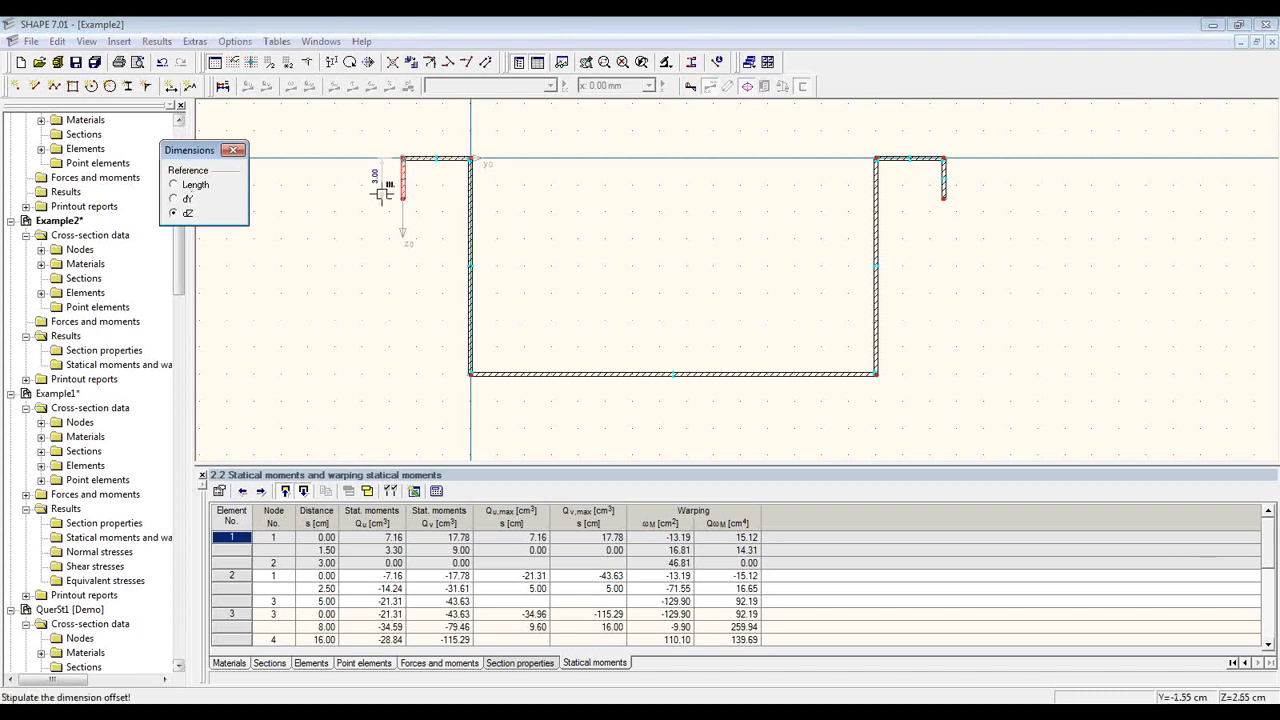
left_click(378, 200)
left_click(470, 158)
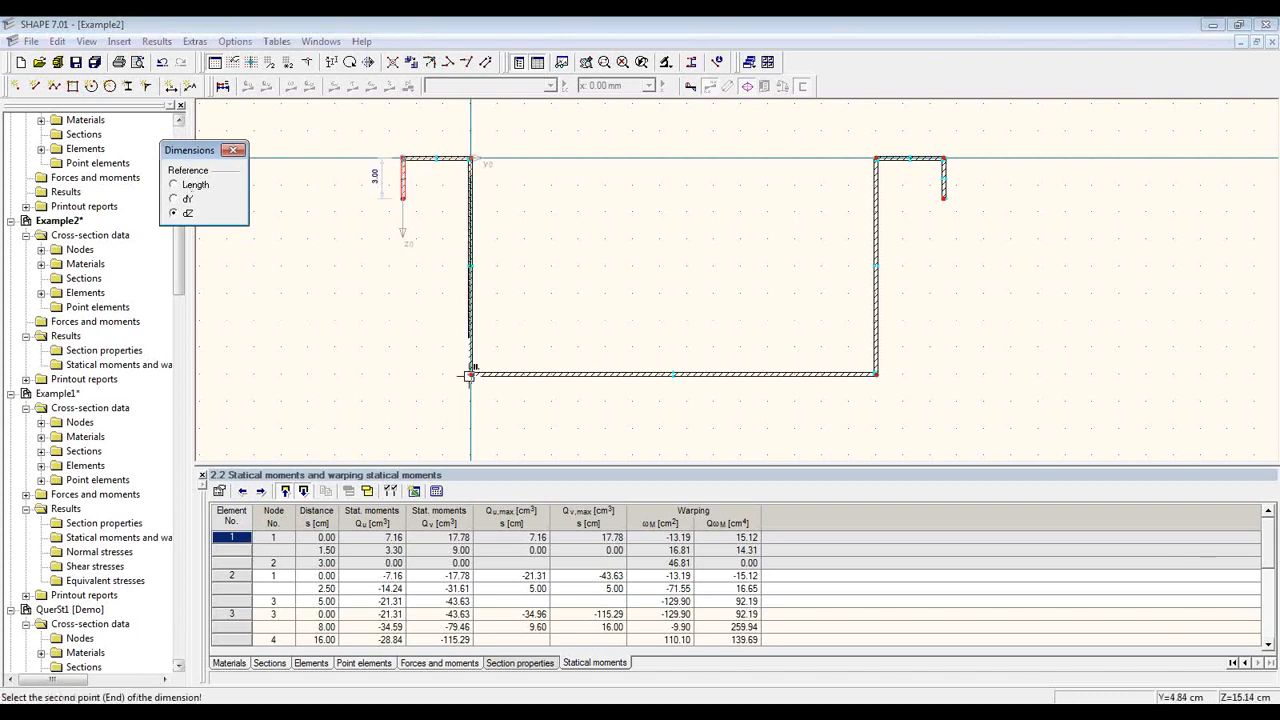
left_click(469, 372)
left_click(347, 352)
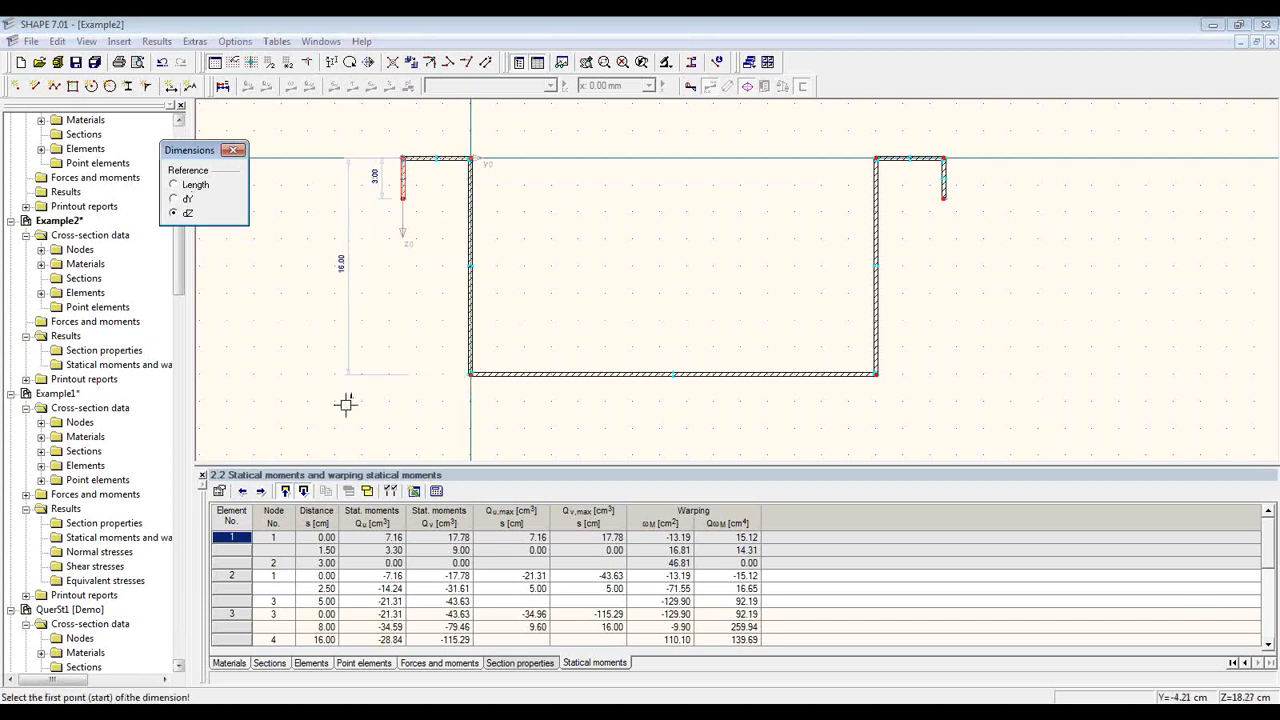
Add a row of horizontal dY dimensions above the section for the left flange, the distance between the webs and the right flange
left_click(403, 158)
left_click(470, 158)
left_click(447, 129)
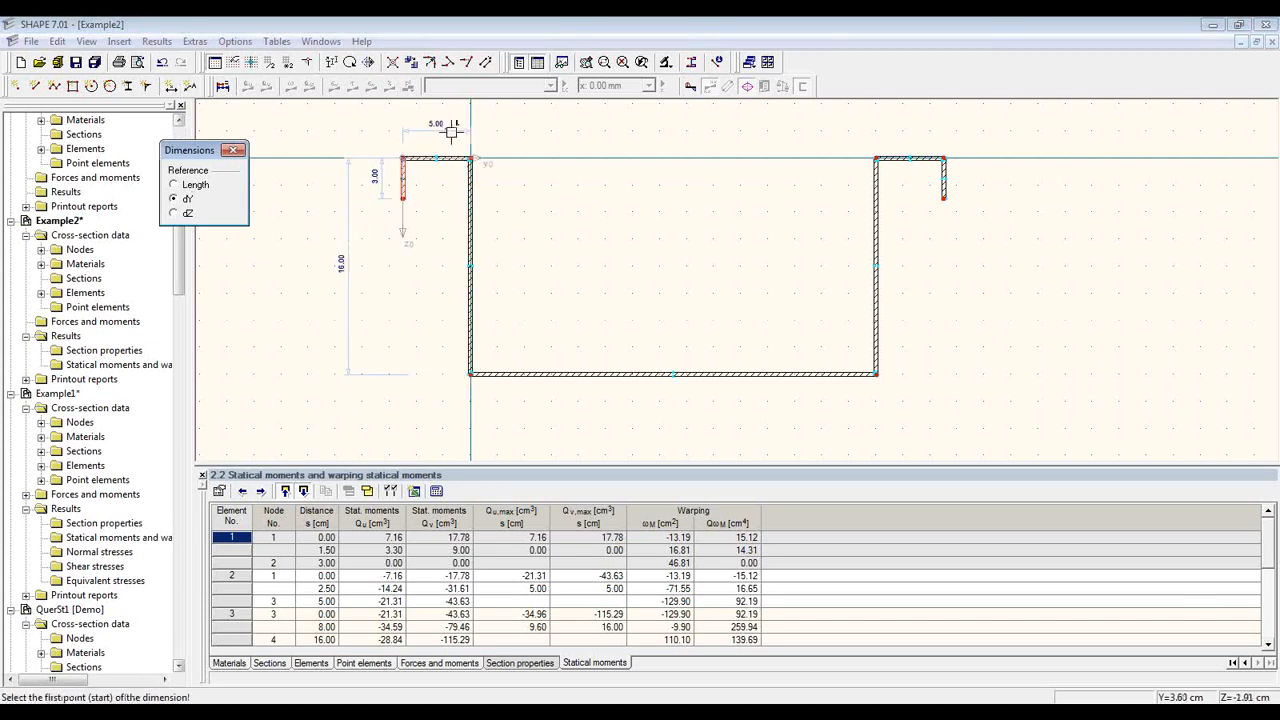
left_click(470, 158)
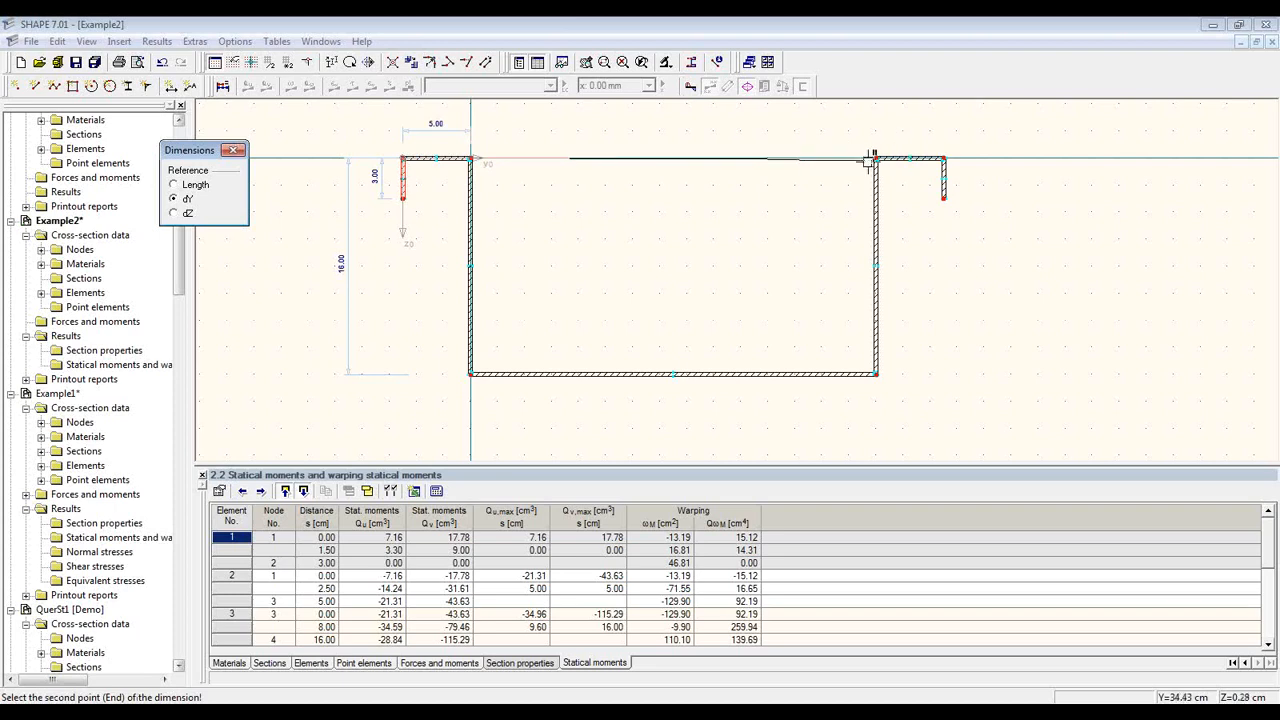
left_click(876, 158)
left_click(816, 130)
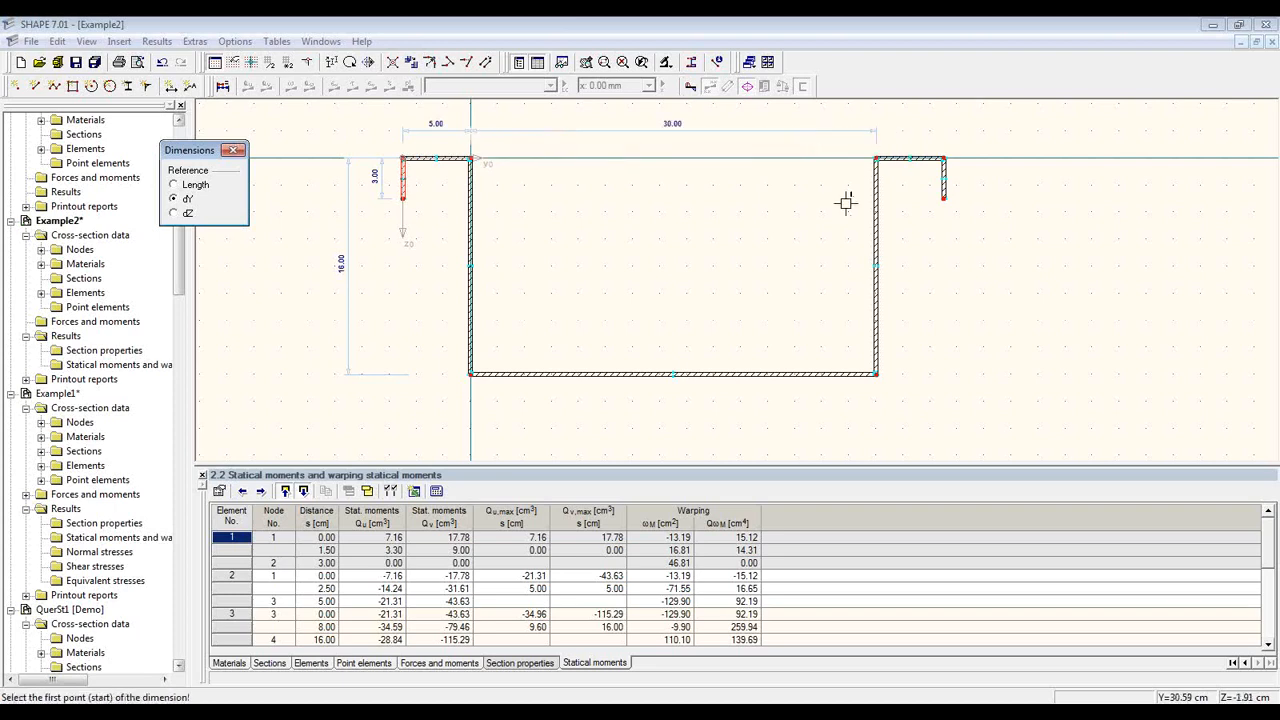
left_click(877, 158)
left_click(943, 158)
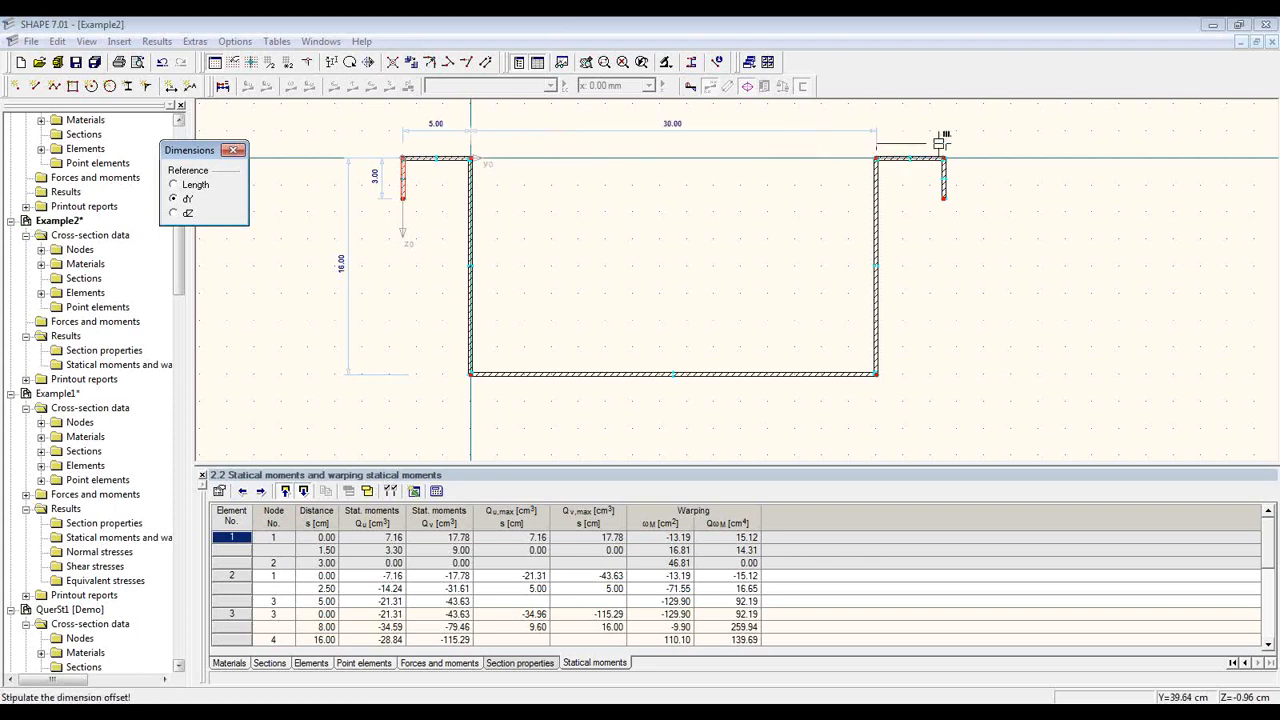
left_click(935, 128)
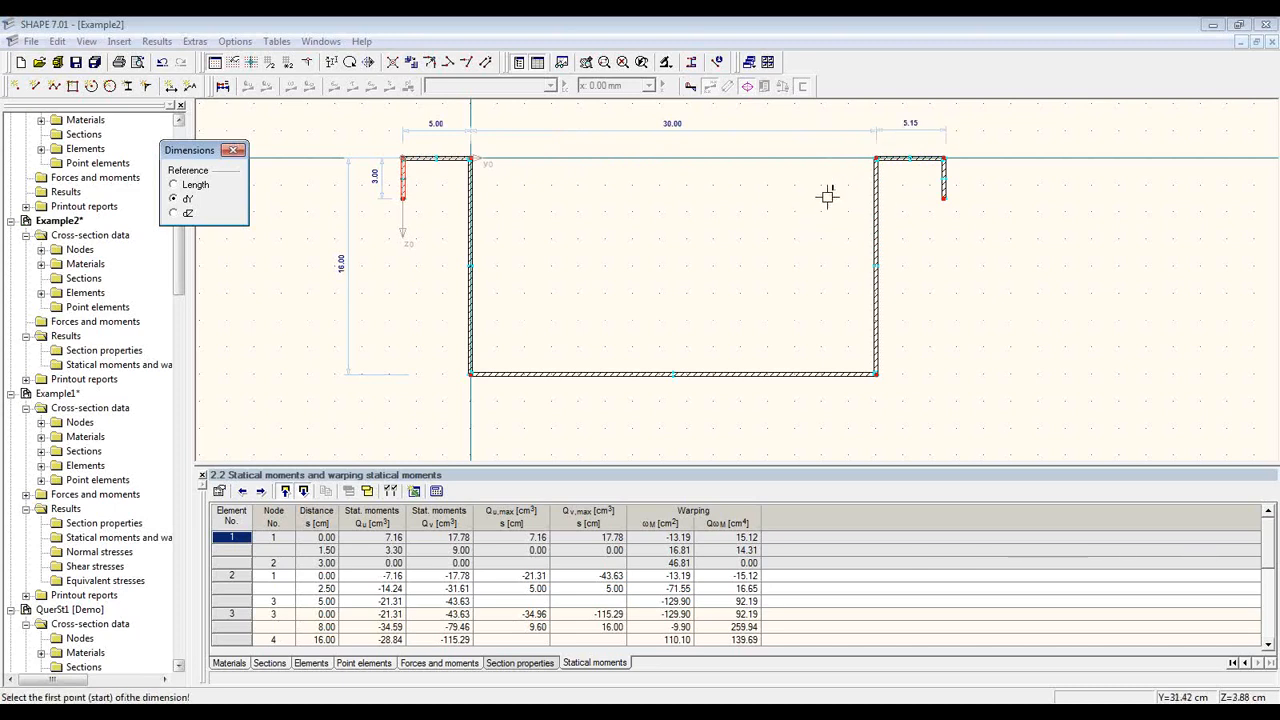
key("Escape")
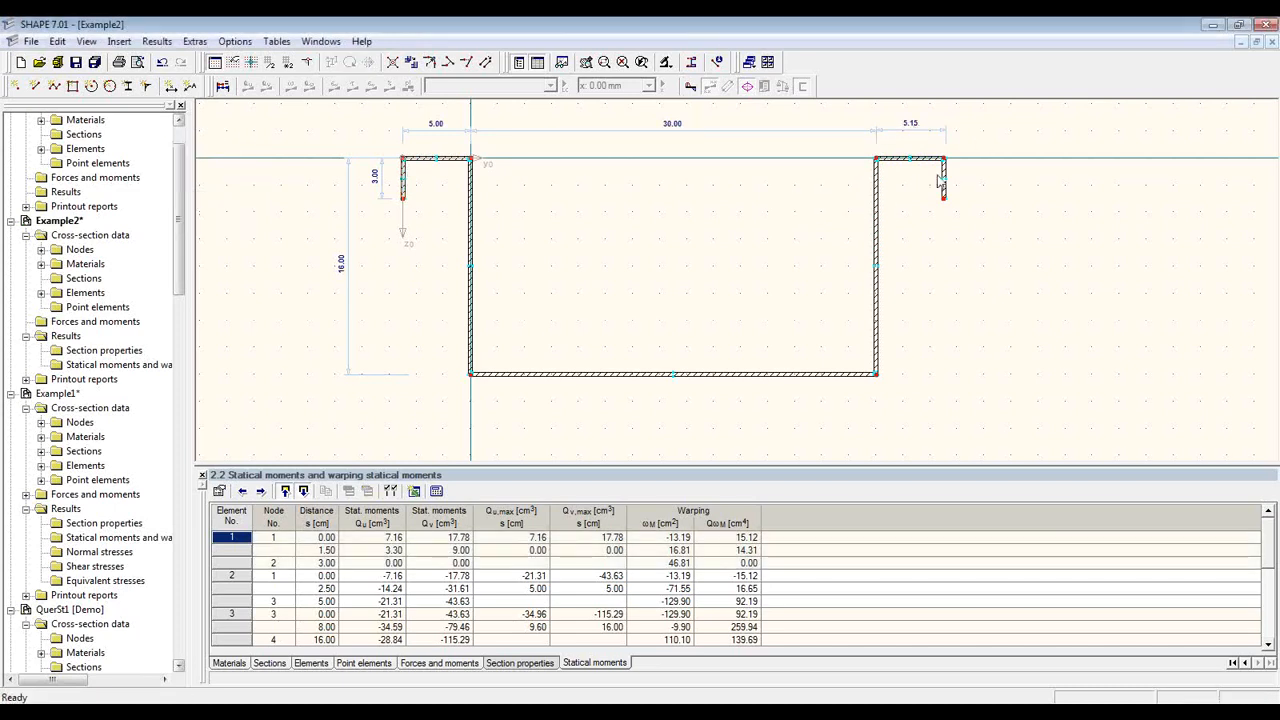
Look up the node coordinates of the right flange in the Nodes table
left_click(238, 664)
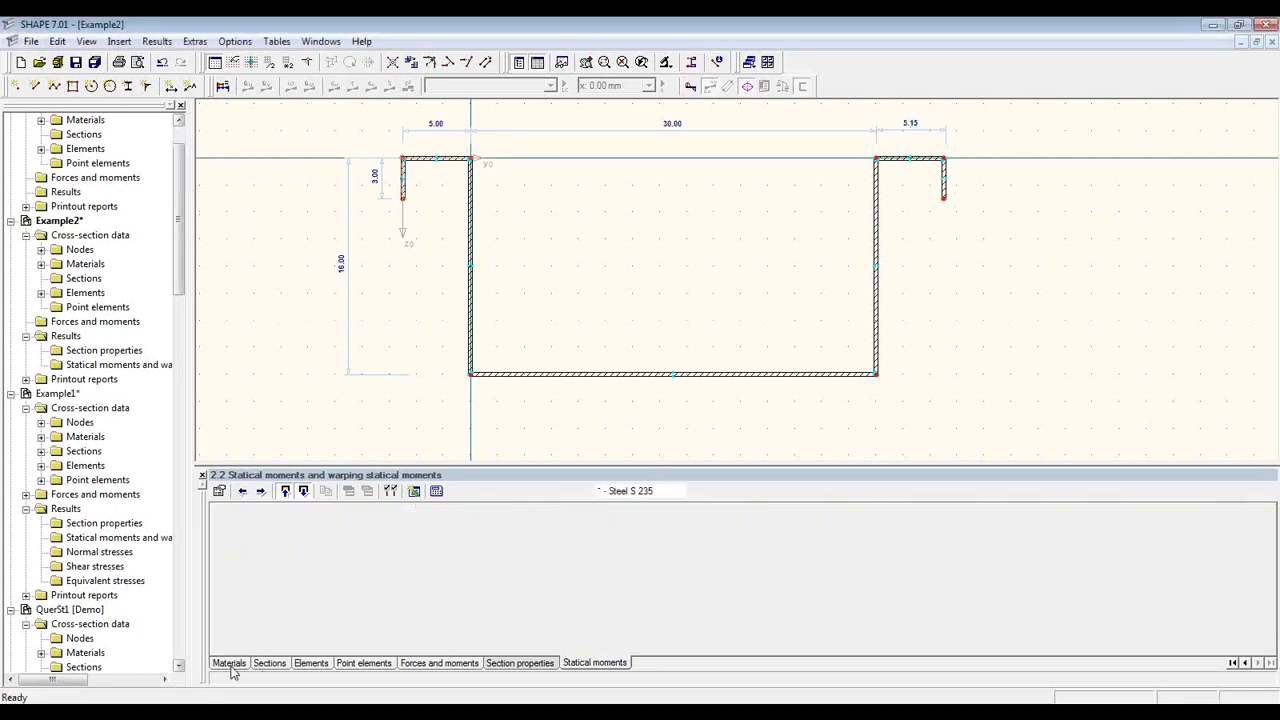
left_click(302, 663)
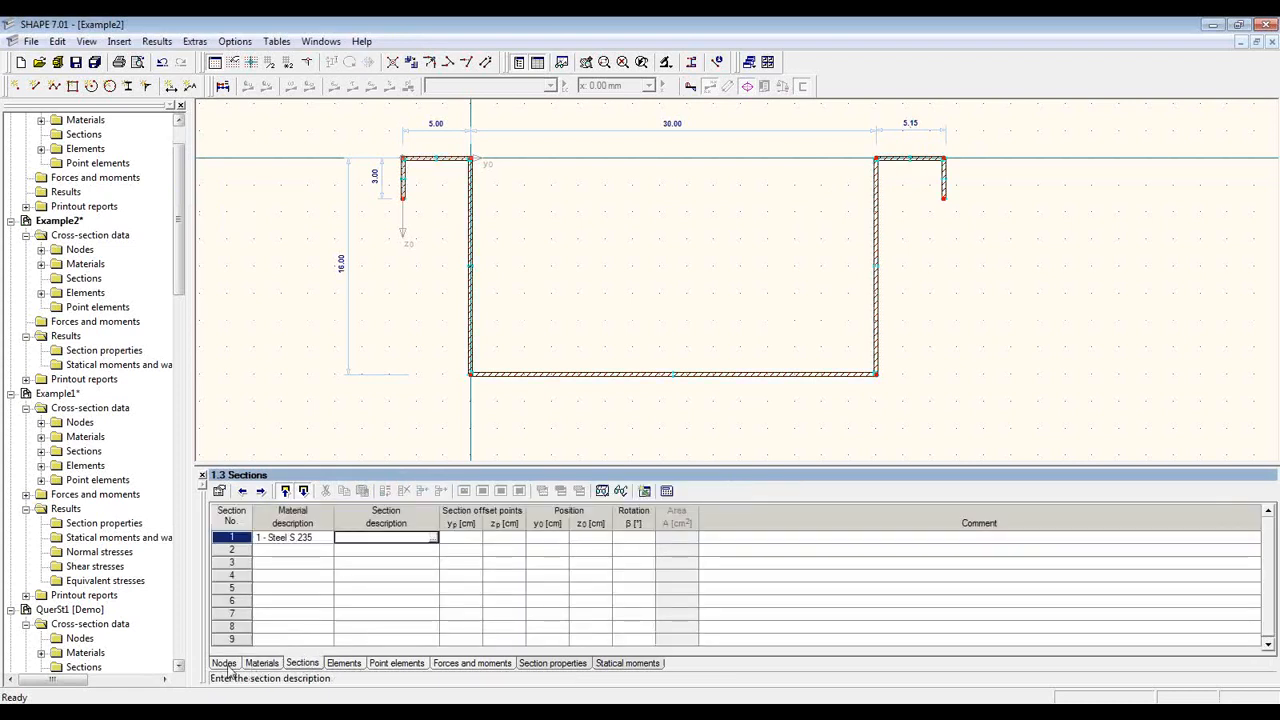
left_click(224, 663)
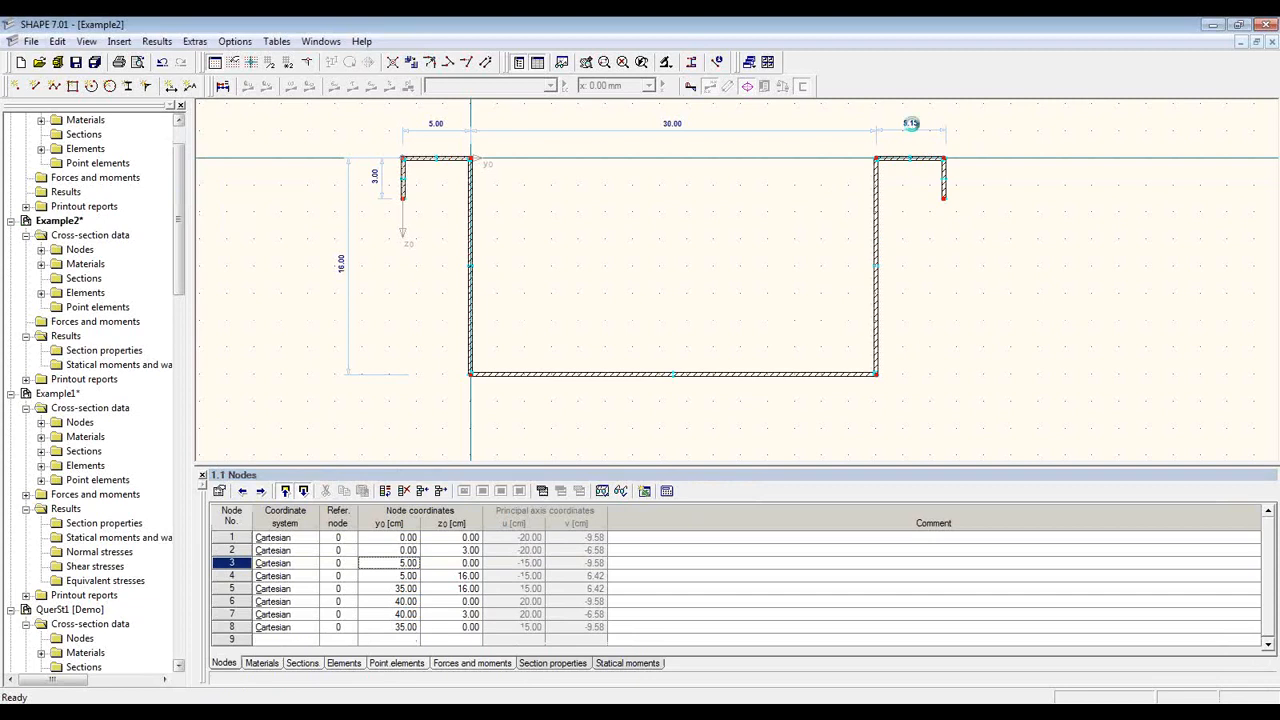
Delete the incorrect 5.15 dimension above the right flange
right_click(912, 122)
left_click(908, 123)
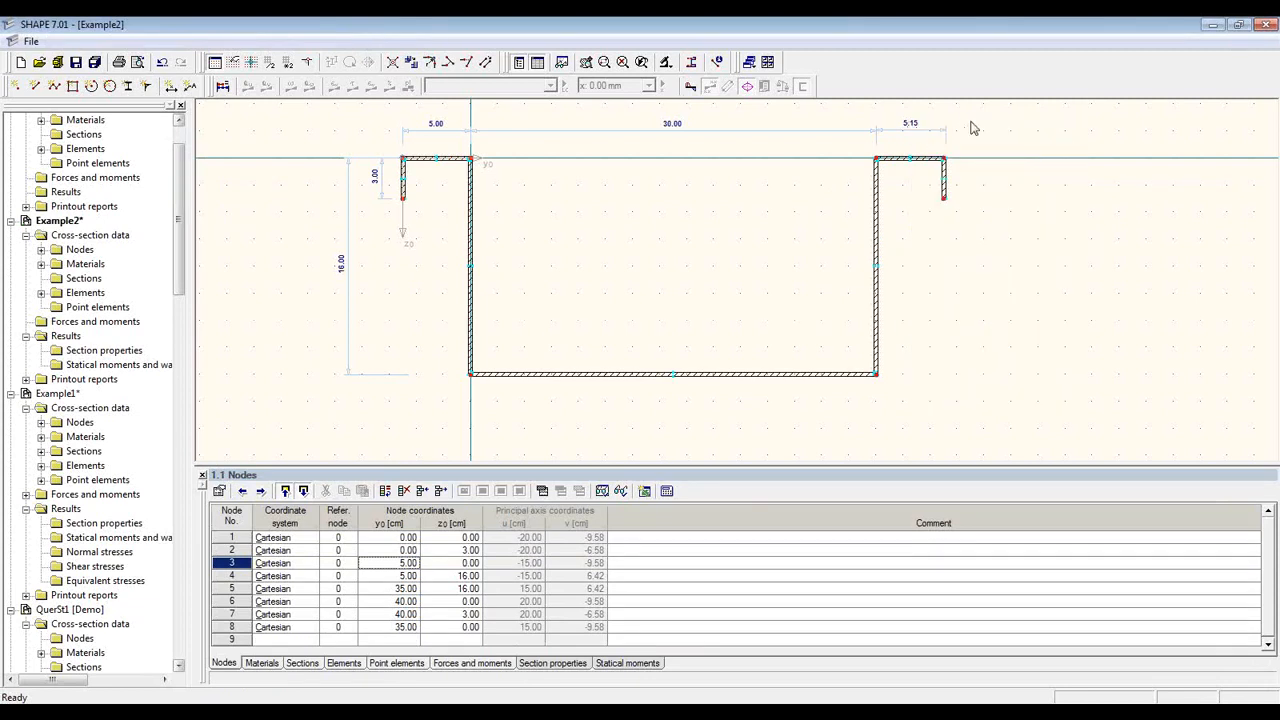
left_click_drag(971, 123, 904, 142)
left_click(939, 138)
key("Delete")
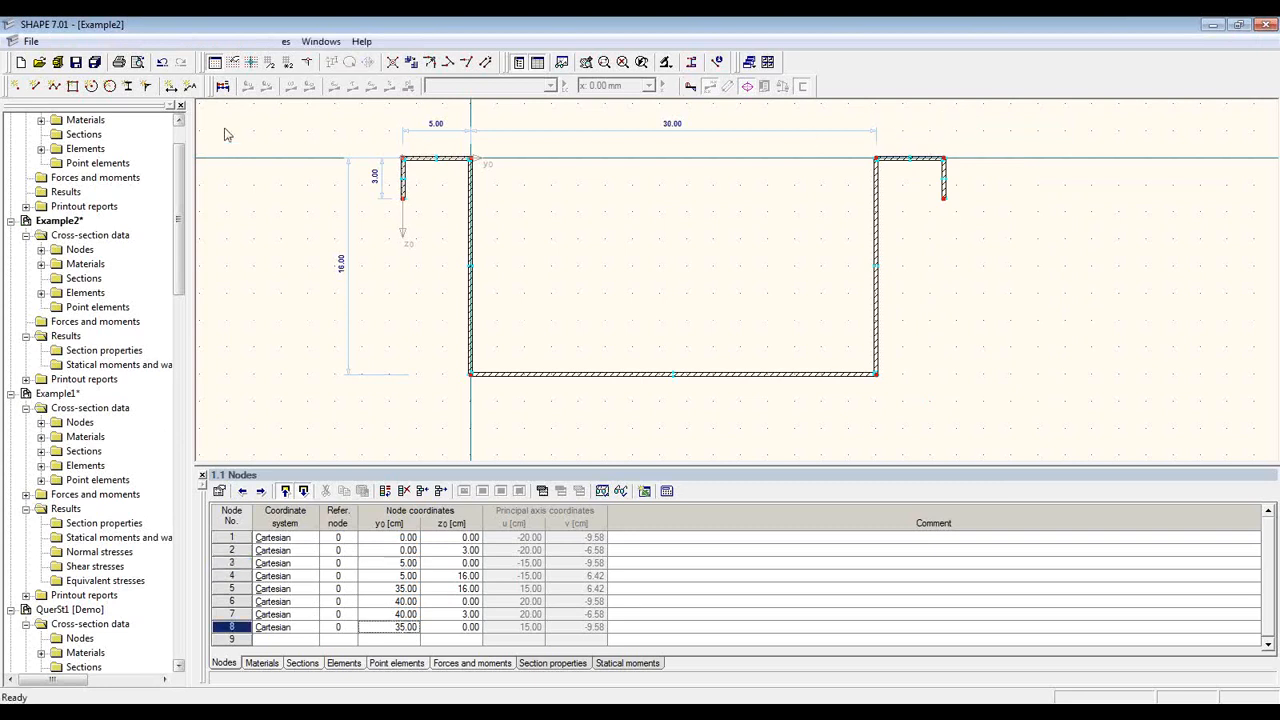
Add a Length dimension between the two end nodes of the right flange, placed above it in line with the other dimensions
left_click(170, 86)
left_click(190, 185)
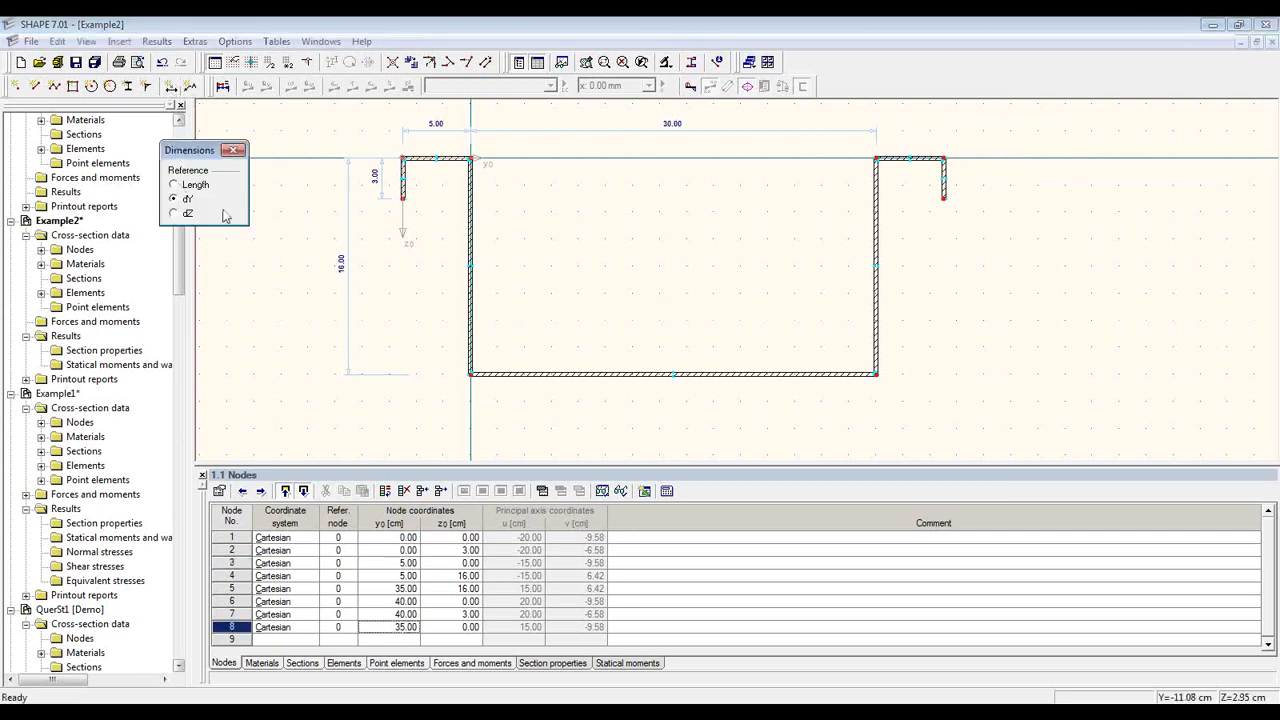
left_click(876, 157)
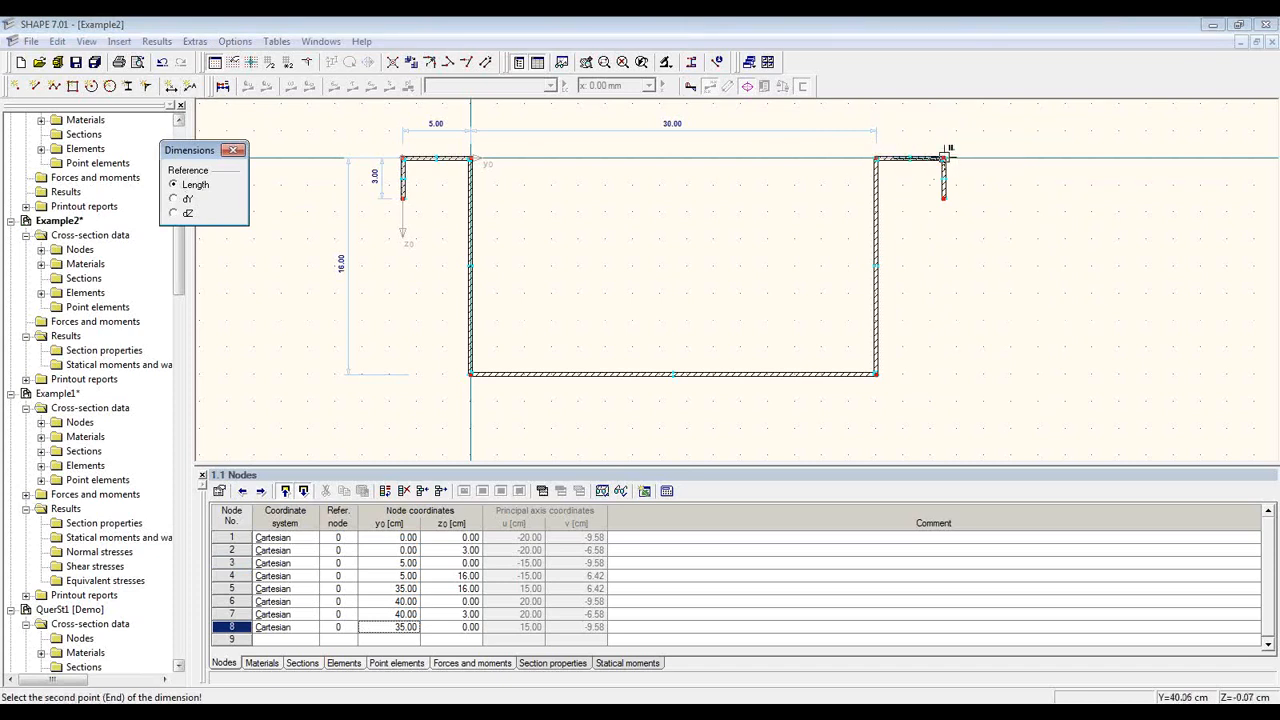
left_click(943, 157)
left_click(935, 128)
key("Escape")
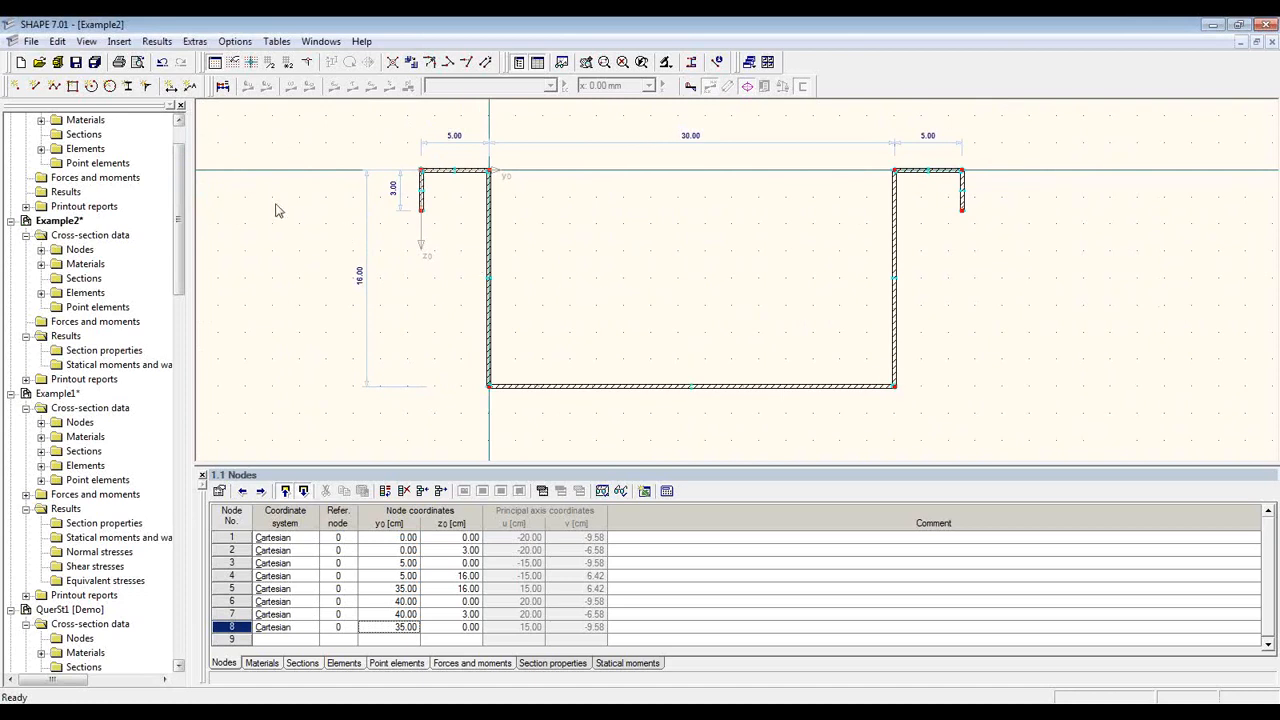
Print the dimensioned cross-section image to printout report D1 with short form printout off, and close the report without accepting the changes
left_click(121, 63)
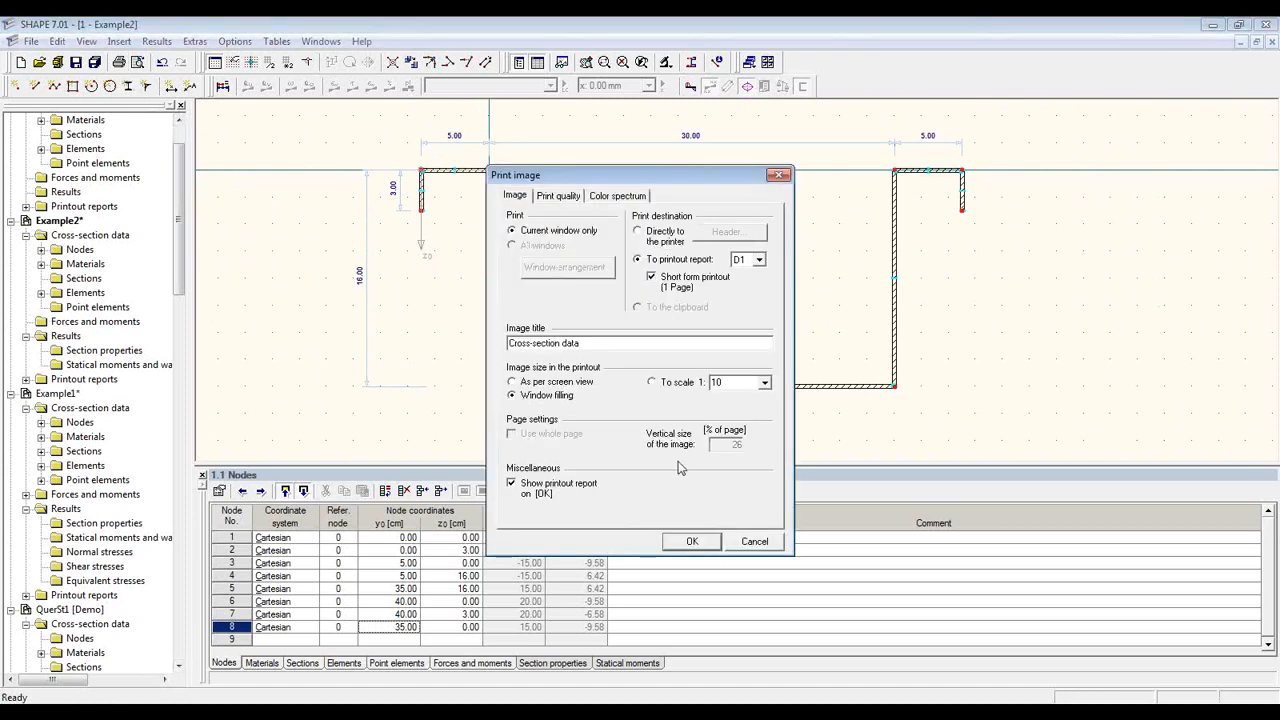
left_click(677, 286)
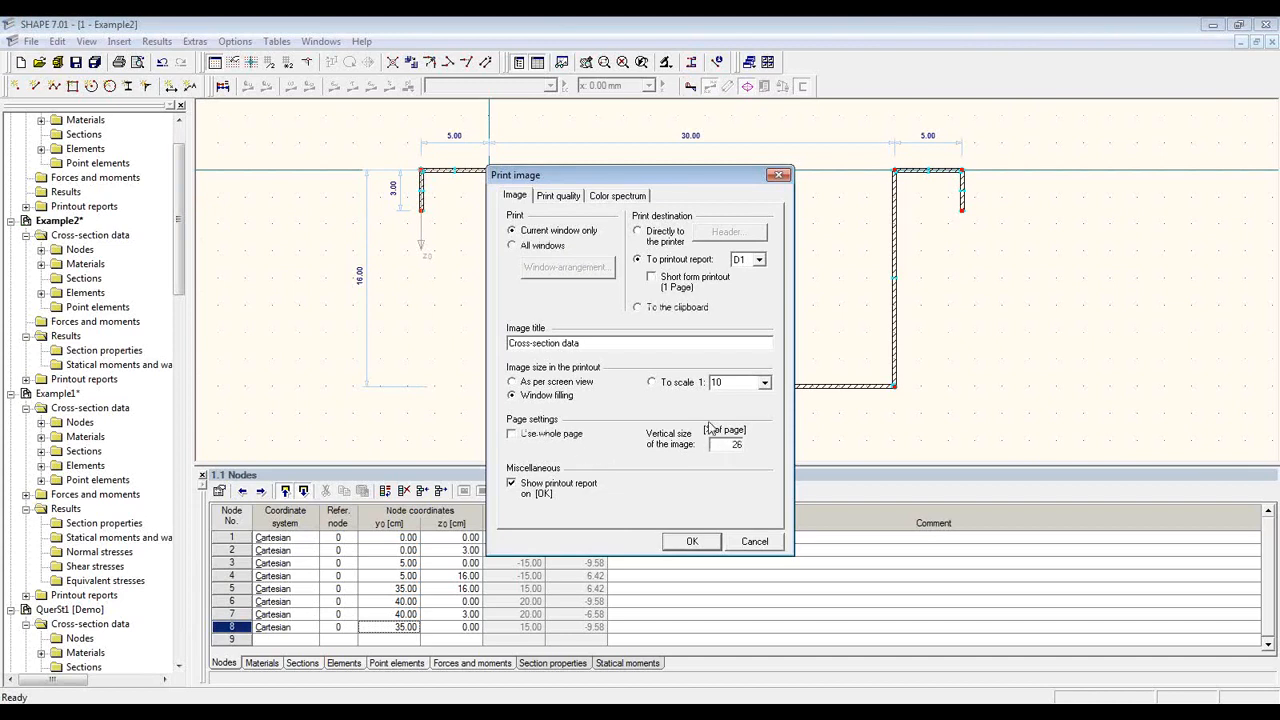
left_click_drag(724, 444, 771, 443)
left_click(693, 541)
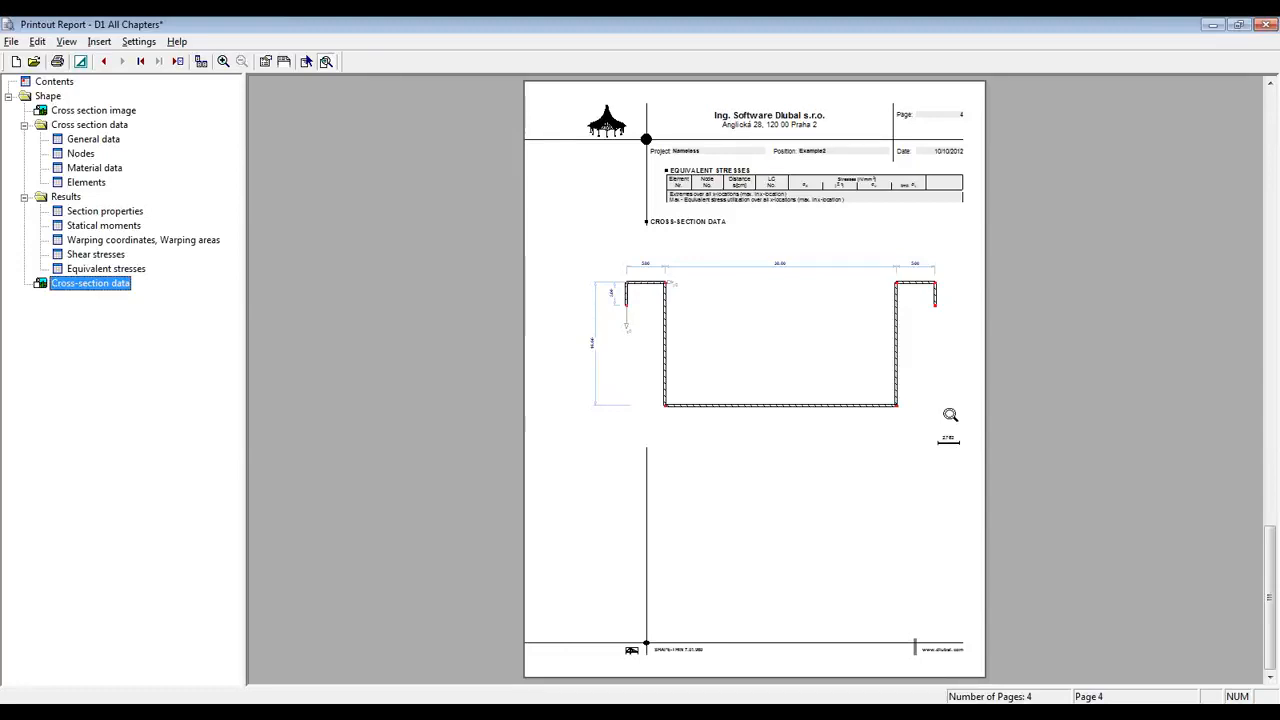
left_click(1266, 24)
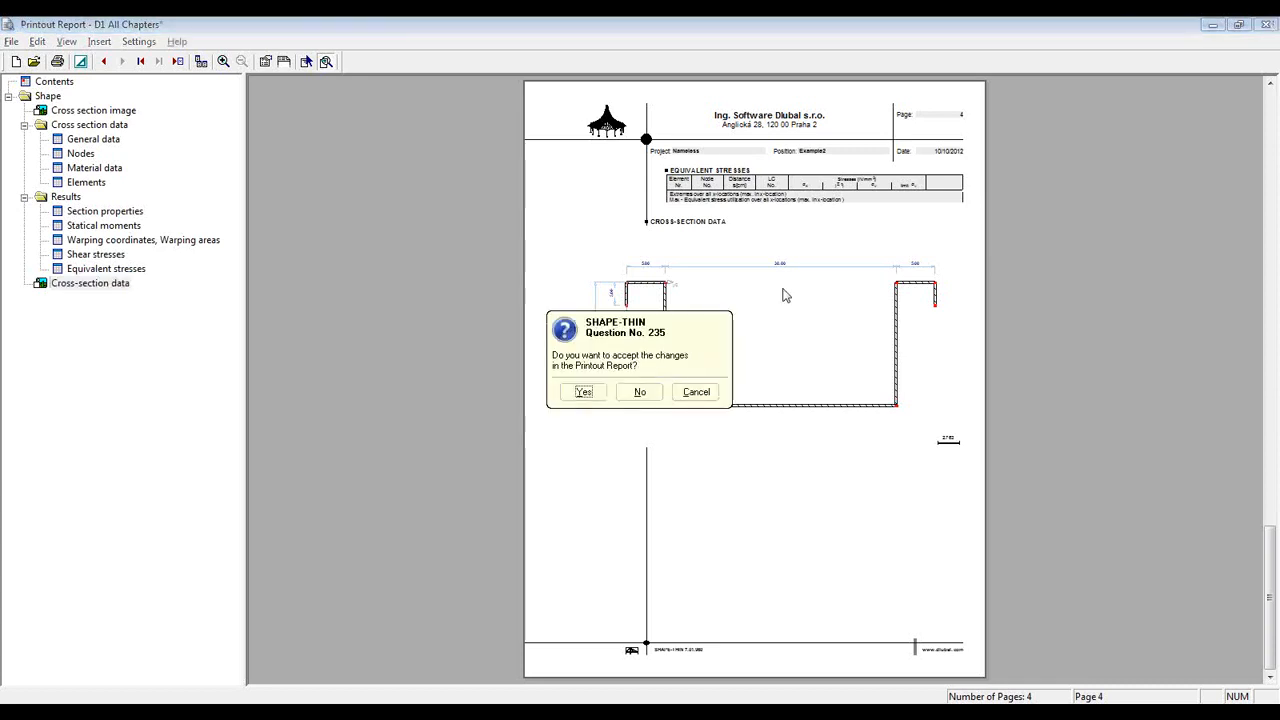
left_click(640, 392)
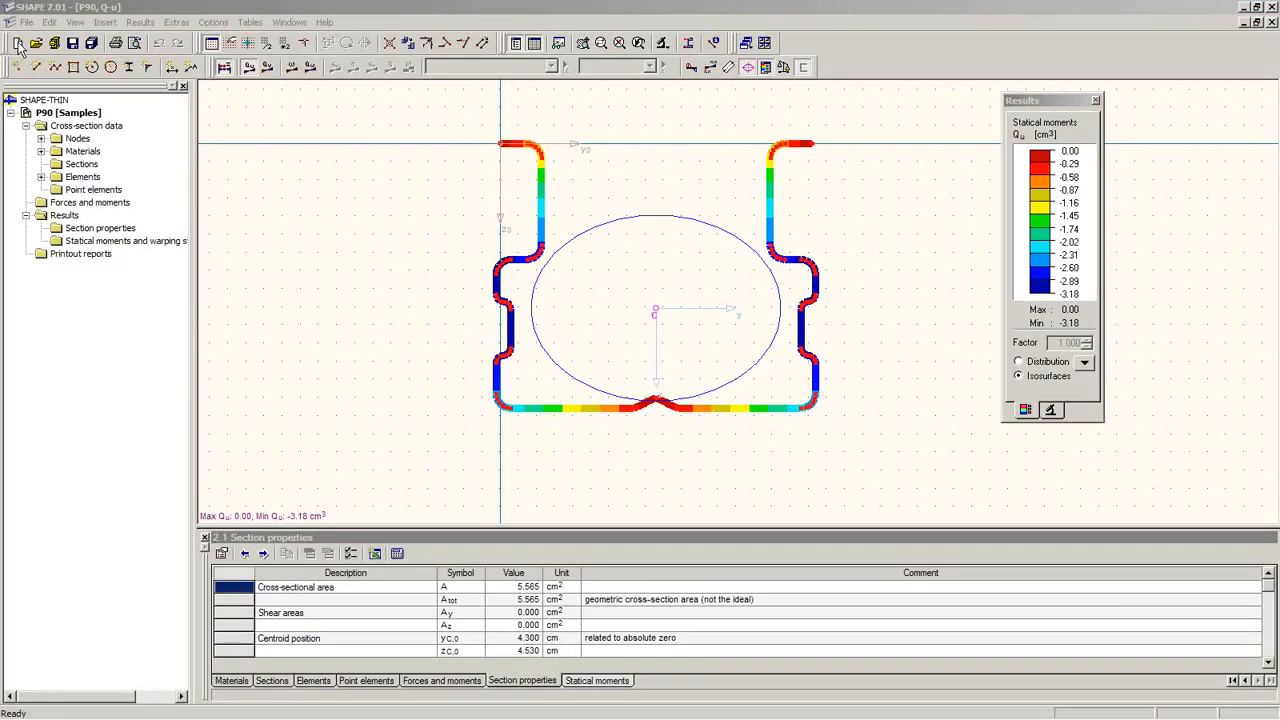
Create a new cross-section named 10-2 in the Samples project and expand its materials in the navigator
left_click(18, 43)
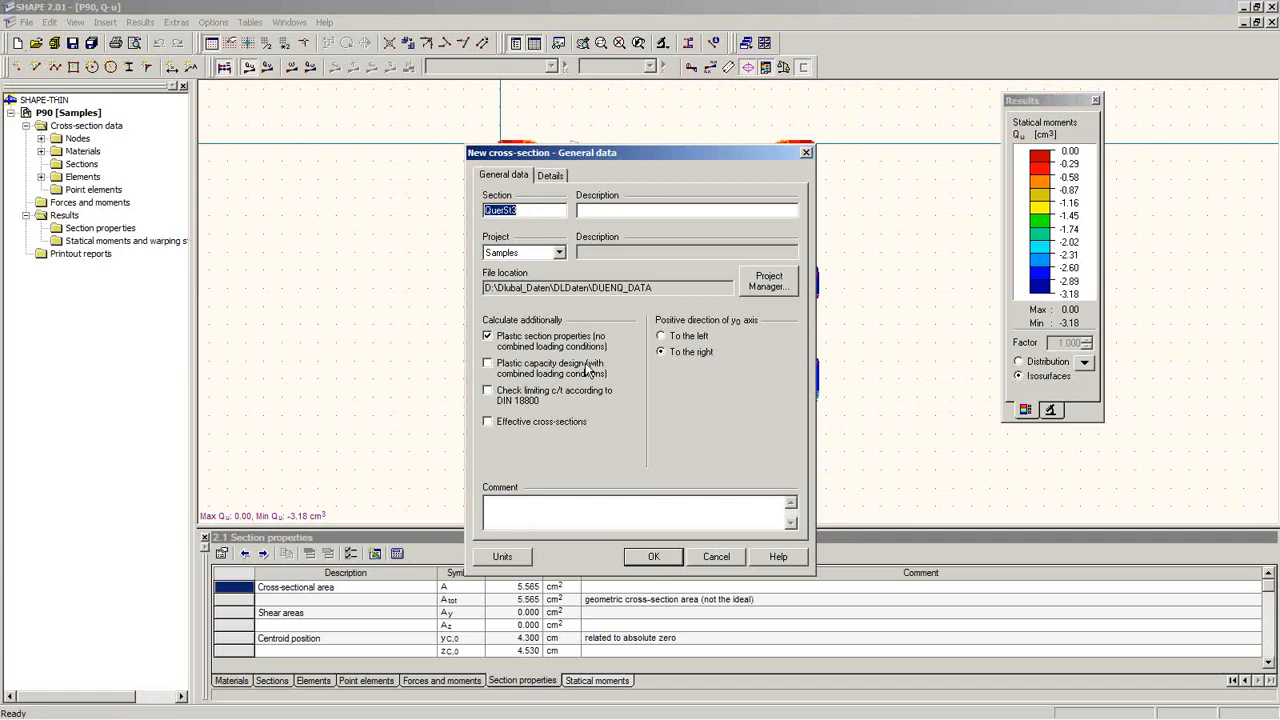
type("10-2")
left_click(655, 560)
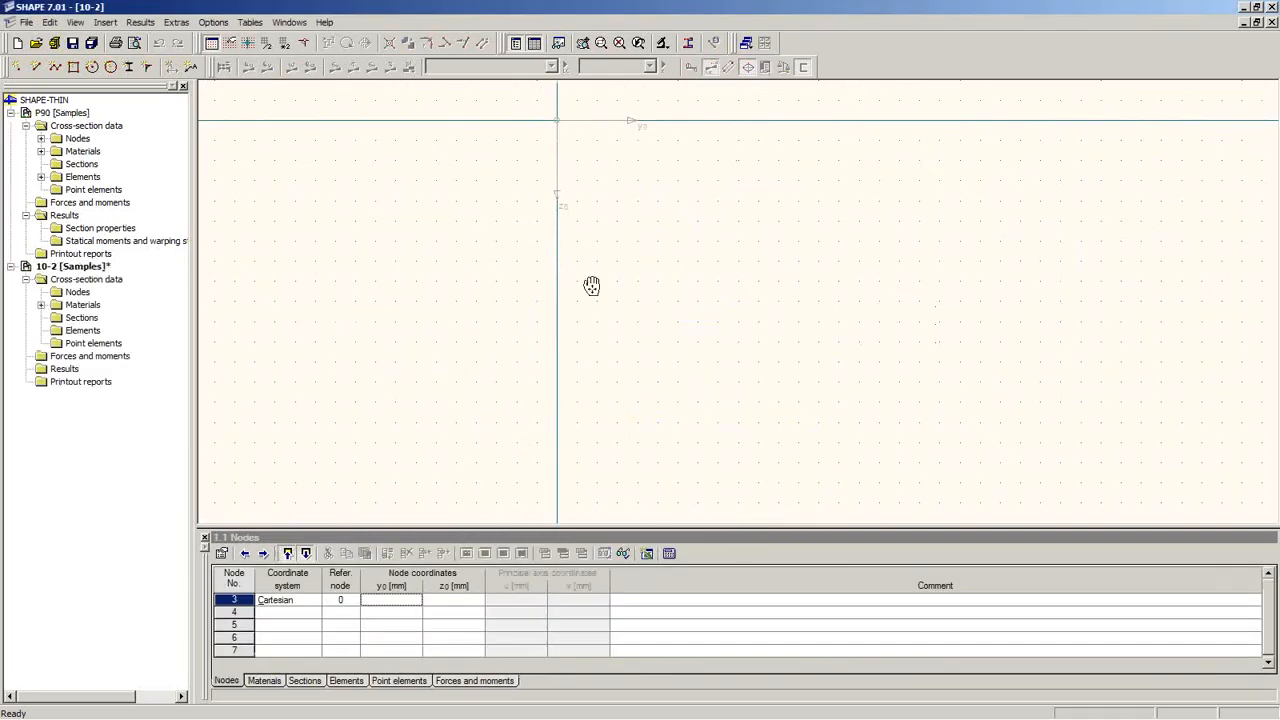
scroll(593, 332, "up", 3)
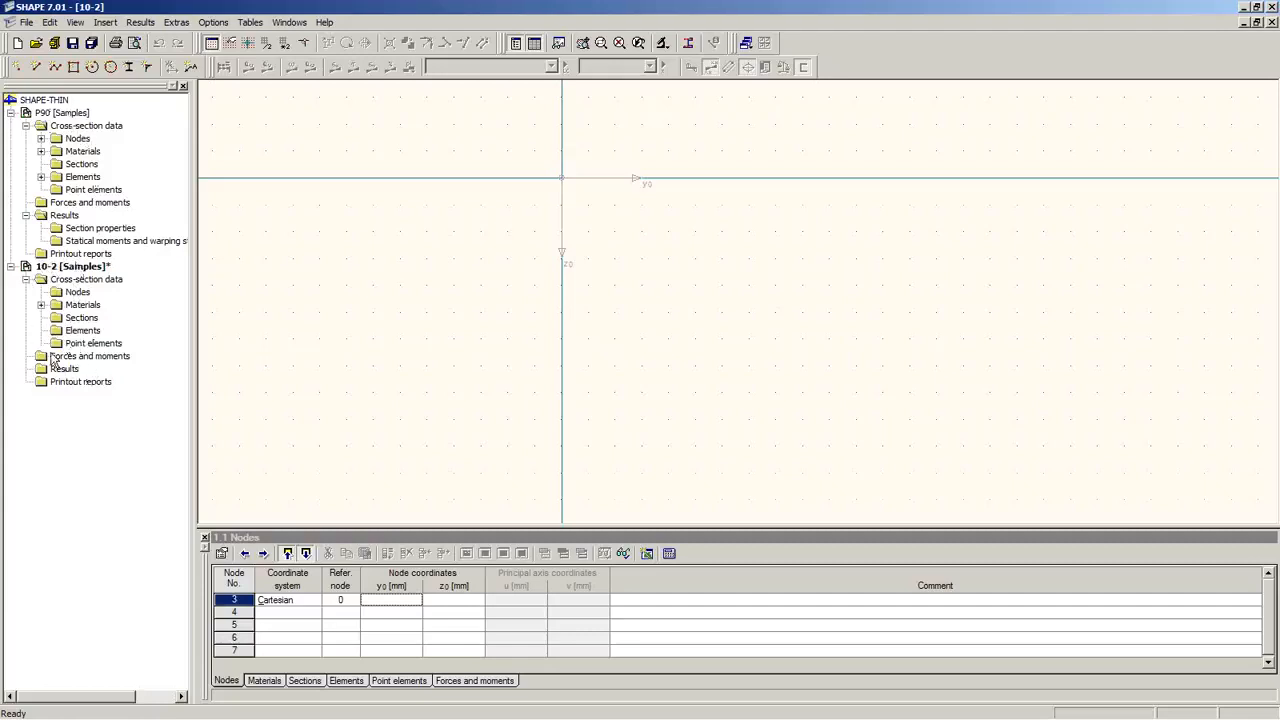
left_click(41, 305)
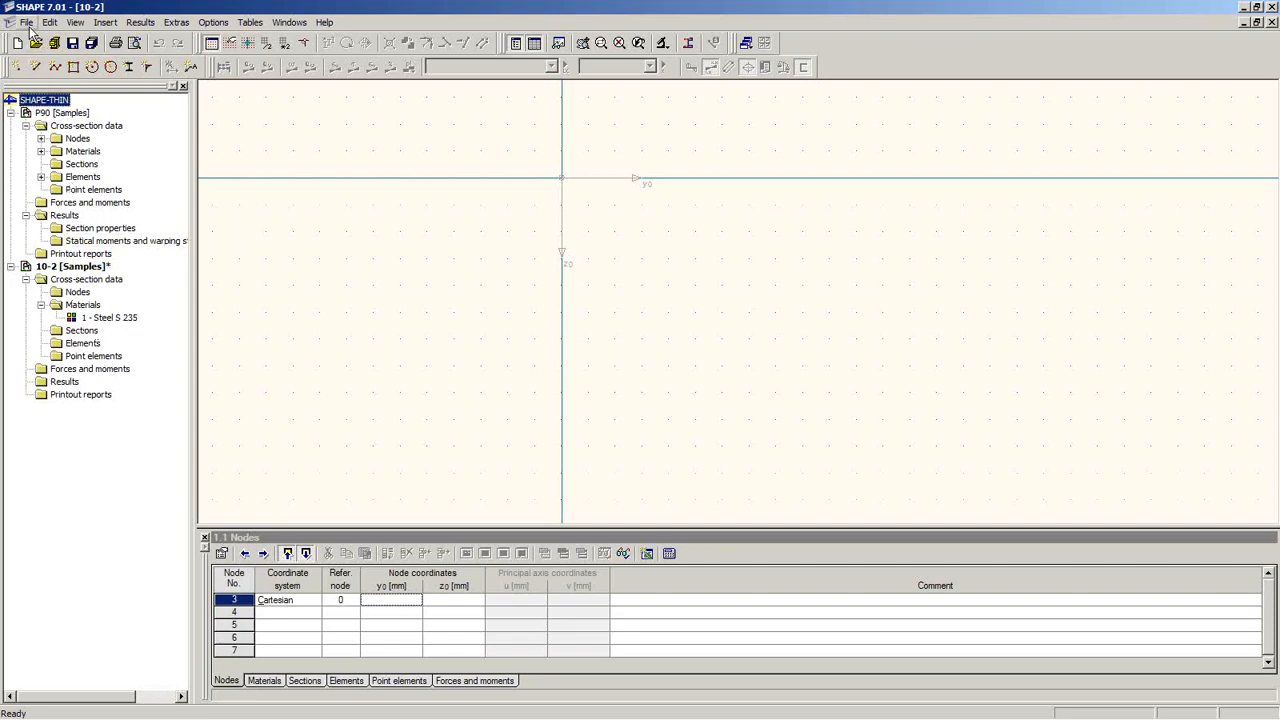
Load the file Z240.dxf as a DXF template for the cross-section
left_click(27, 22)
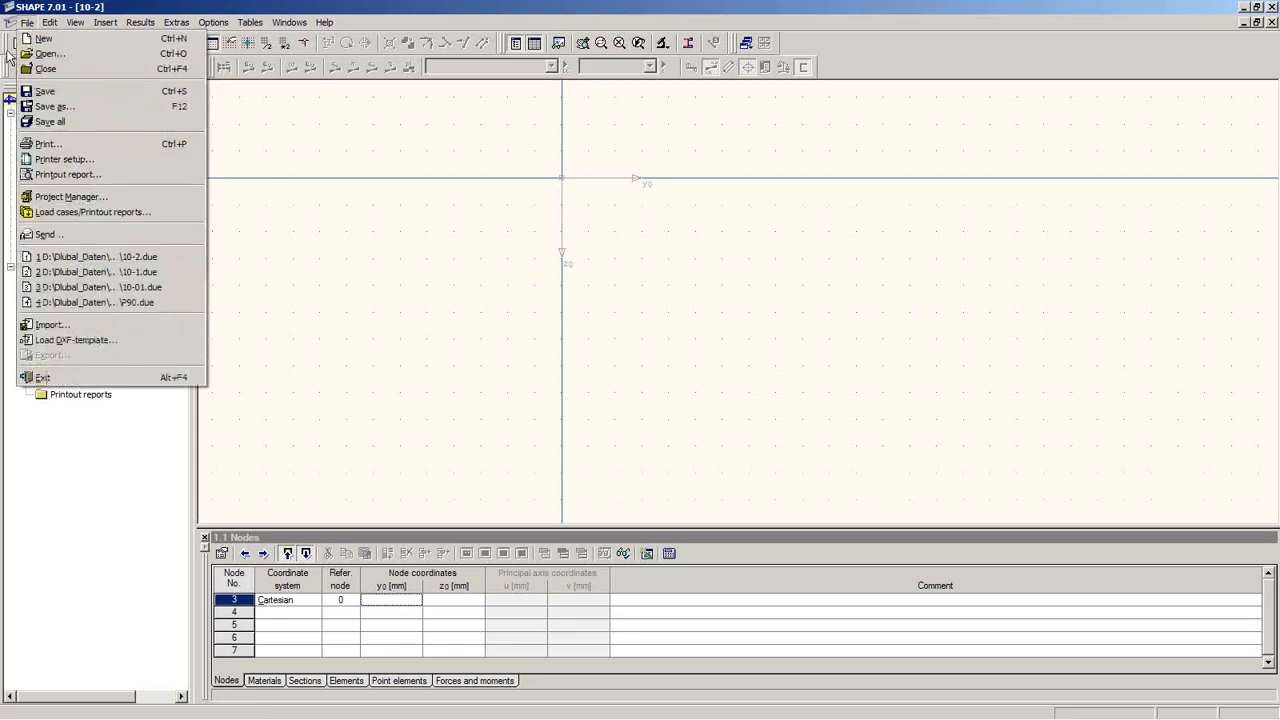
left_click(59, 344)
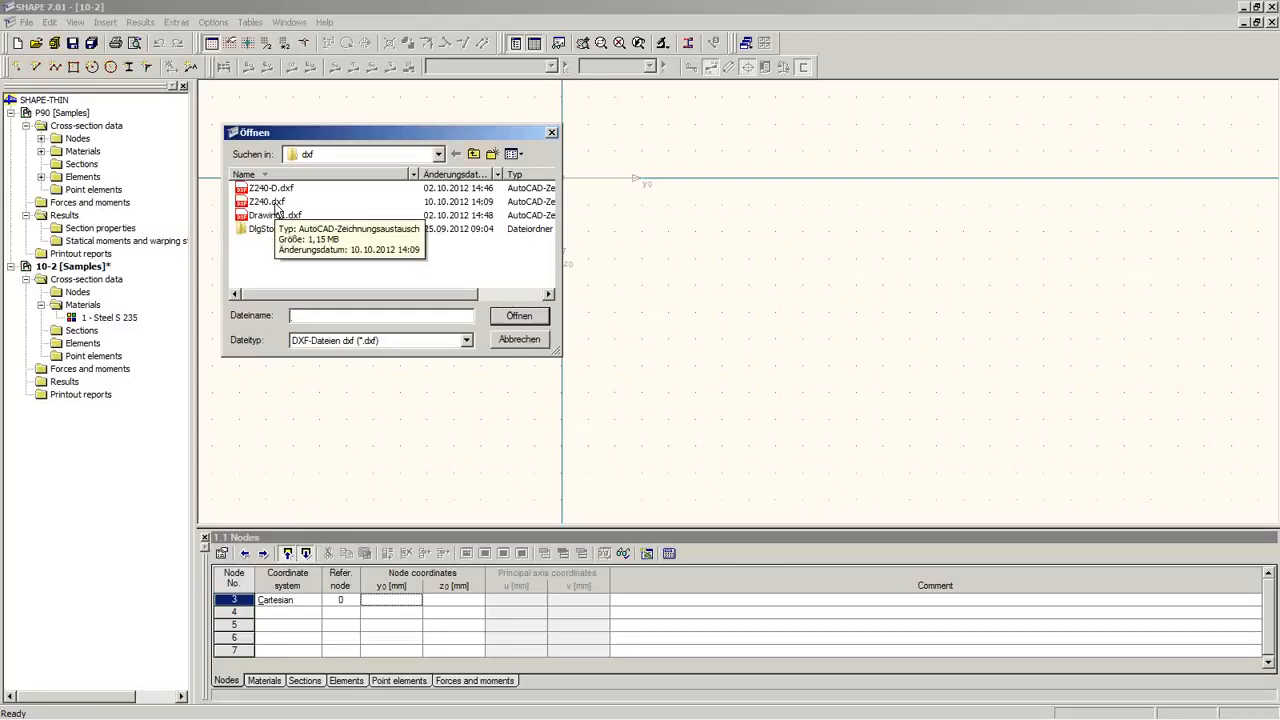
left_click(276, 204)
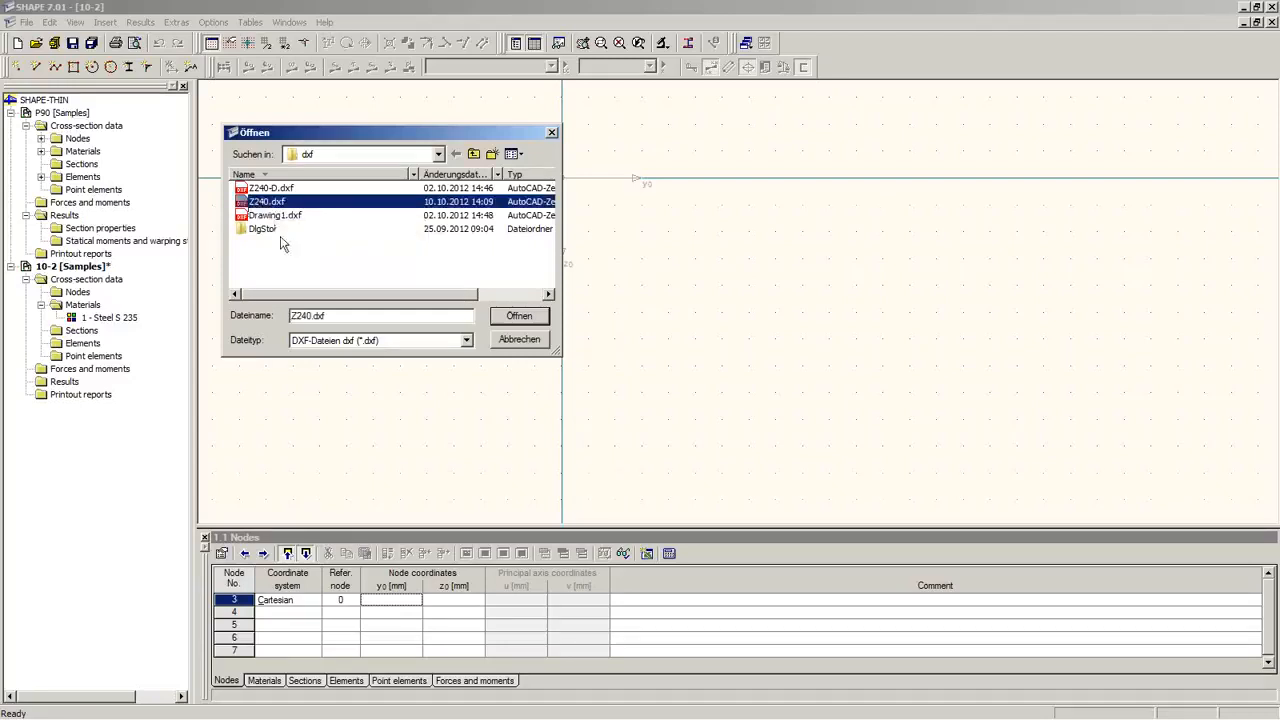
left_click(517, 317)
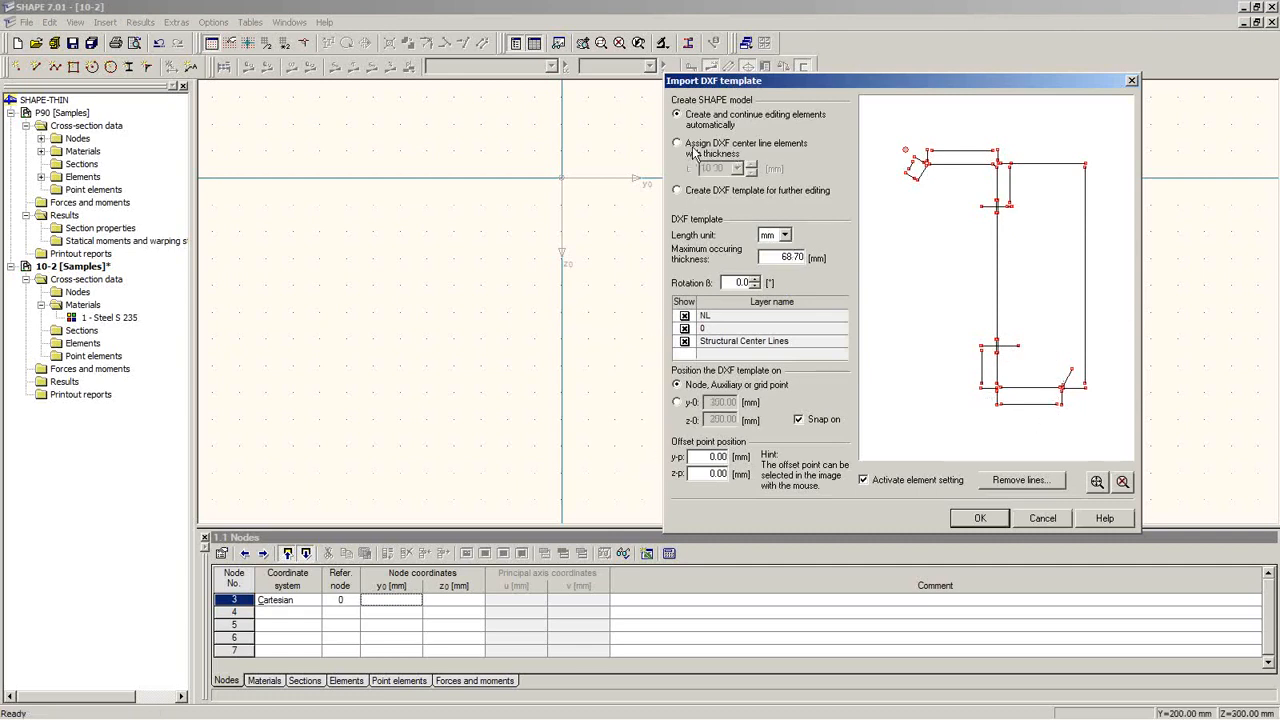
Hide the layers NL and 0 of the DXF template so that only Structural Center Lines remains shown
left_click(685, 316)
left_click(685, 328)
left_click(685, 316)
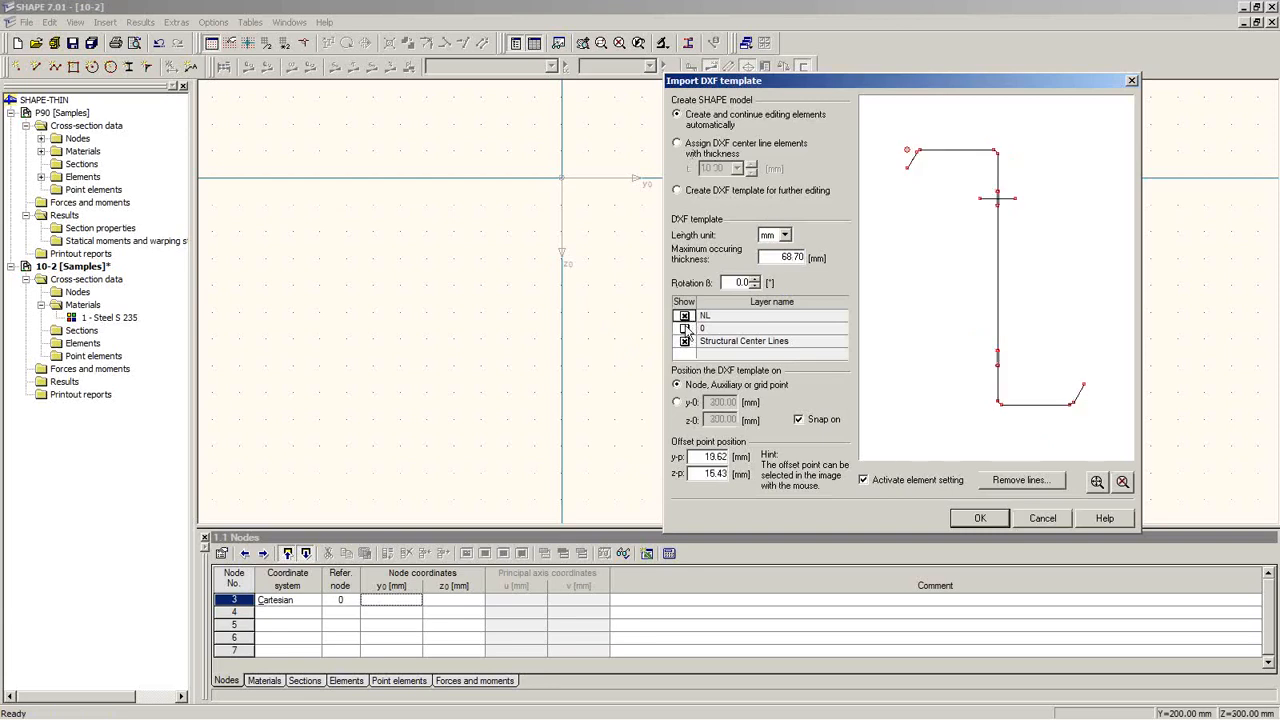
left_click(685, 328)
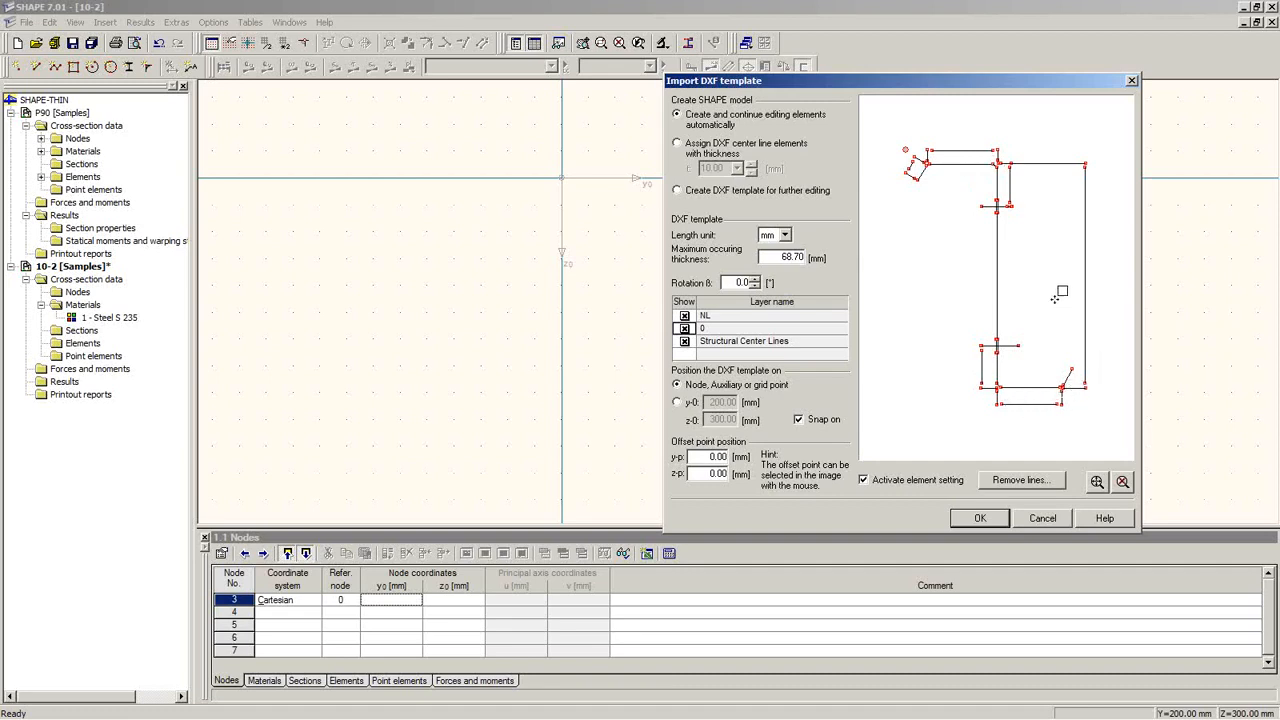
left_click(684, 315)
left_click(684, 328)
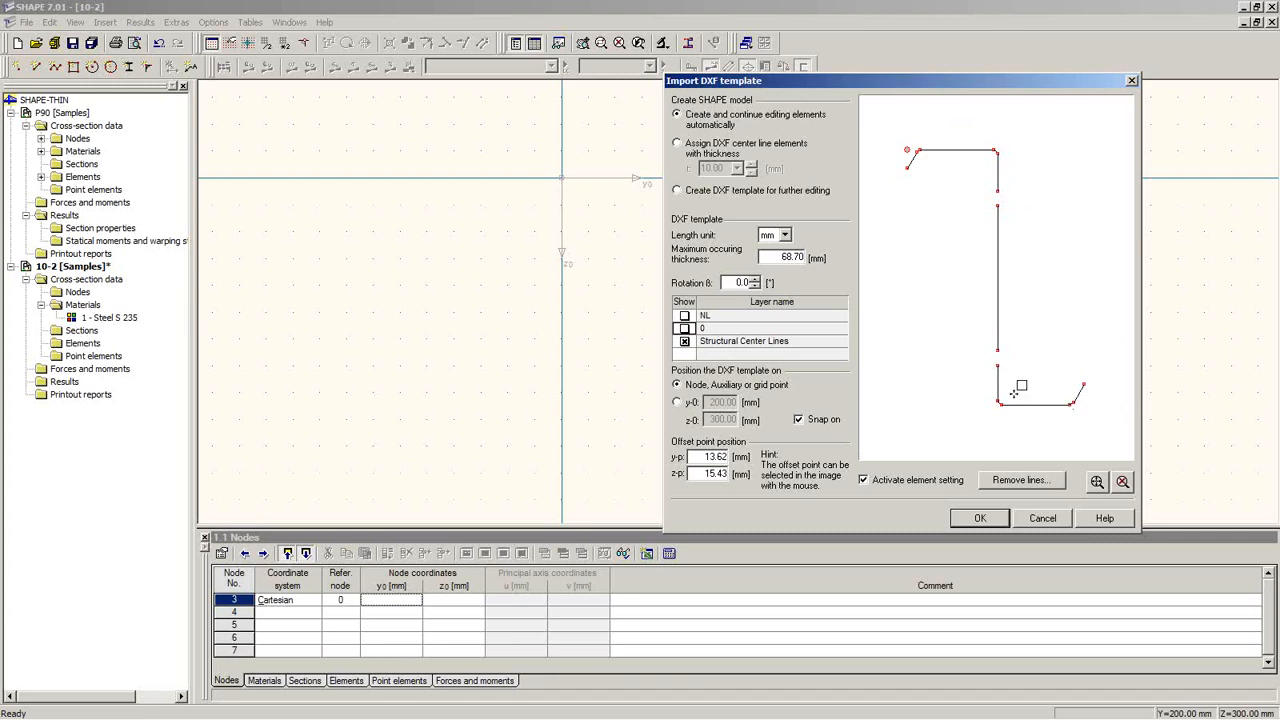
Assign a 3 mm thickness to the DXF center line elements and place the template at the coordinate origin
left_click(685, 144)
double_click(728, 168)
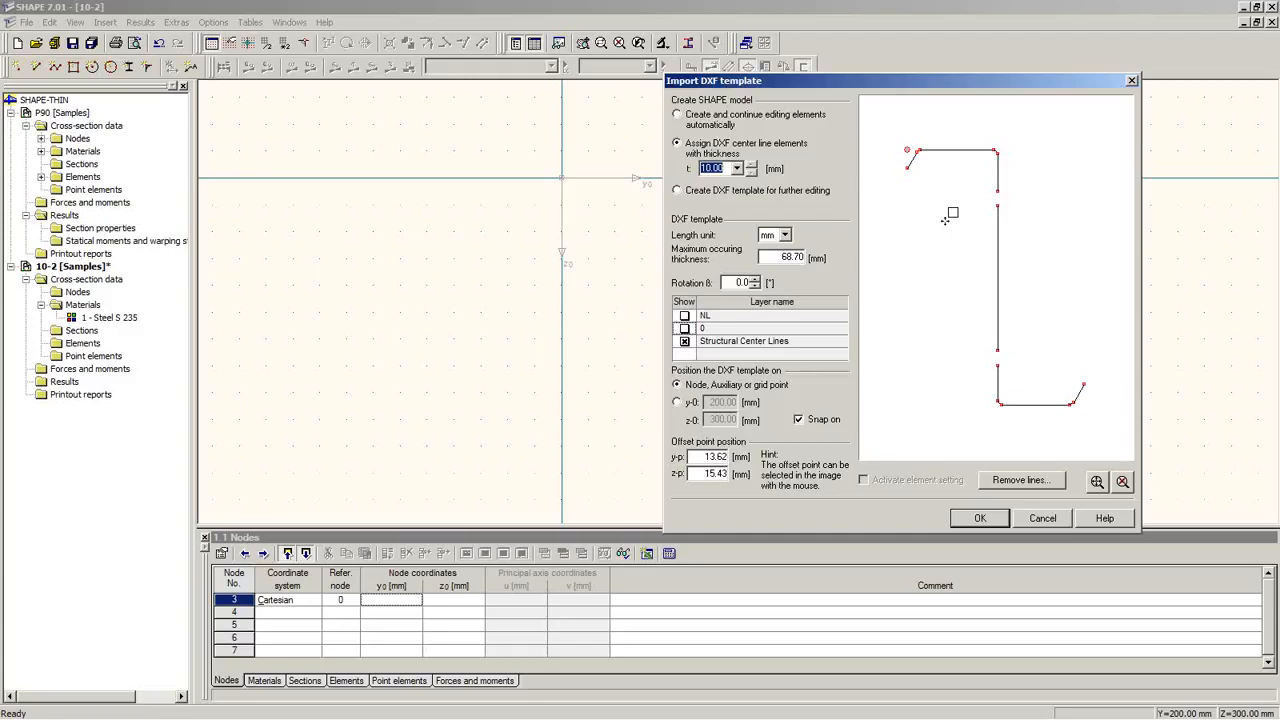
type("3")
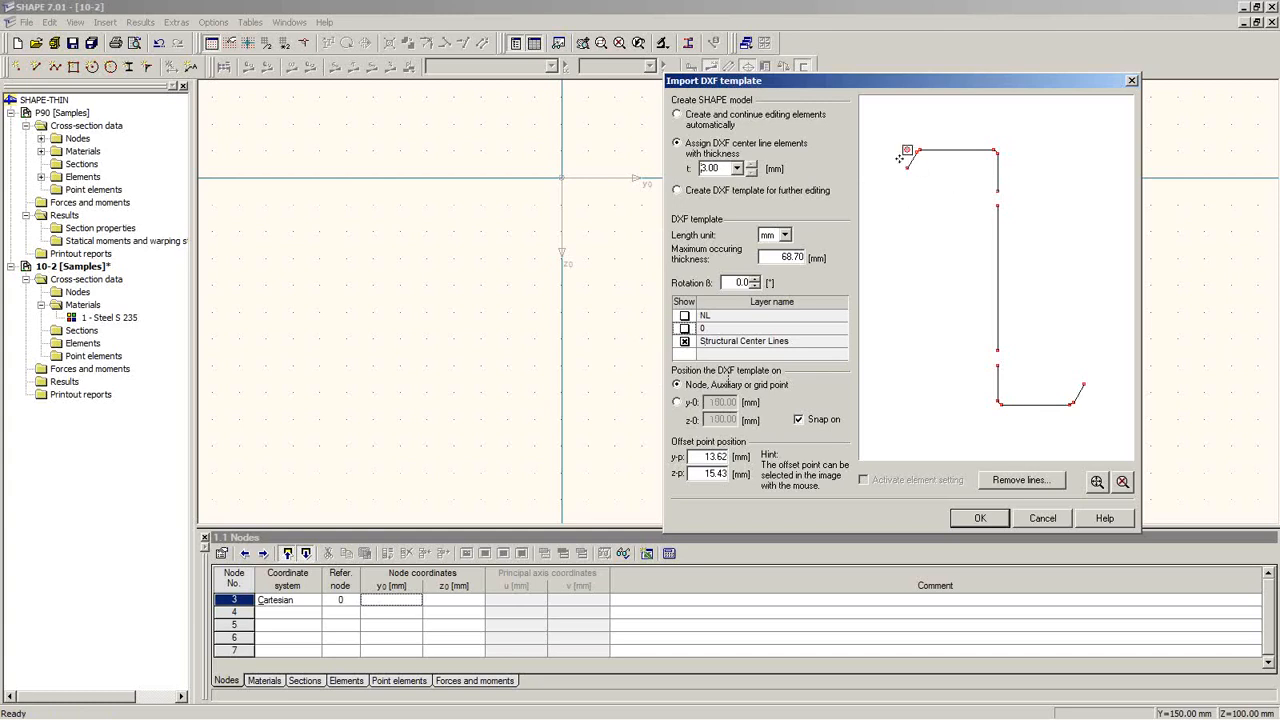
left_click(564, 178)
scroll(680, 290, "up", 2)
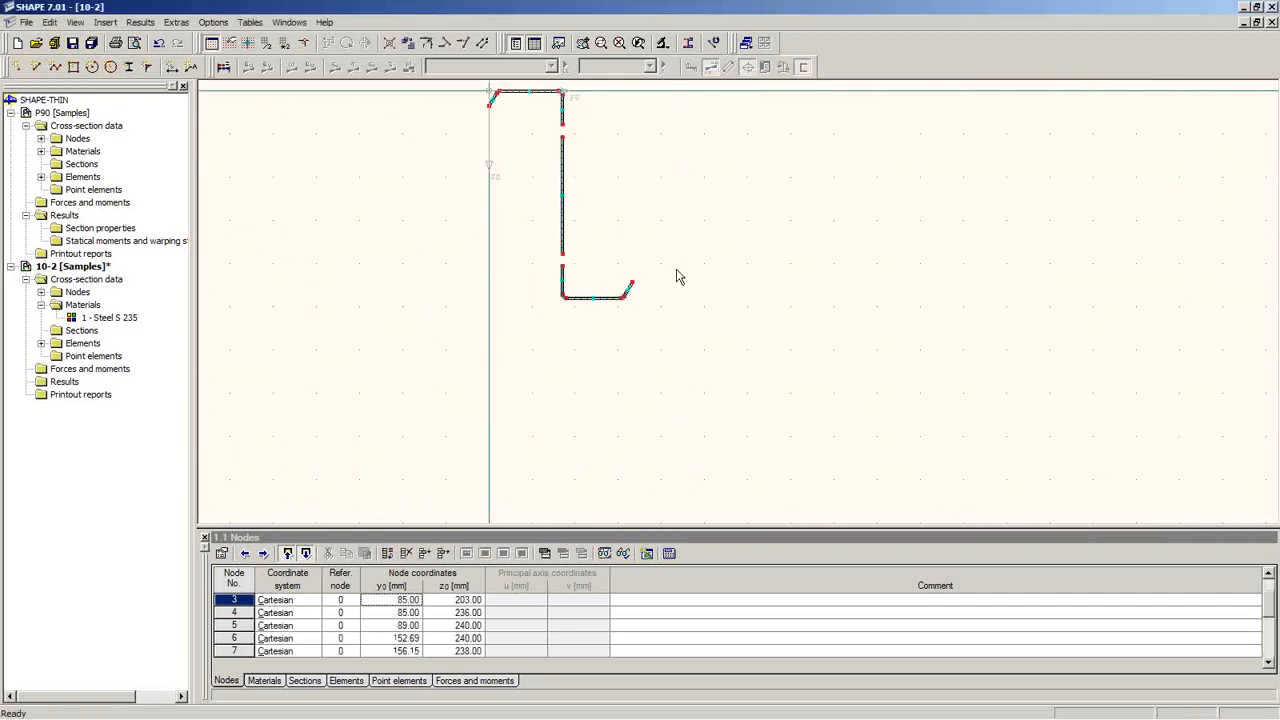
scroll(676, 270, "down", 1)
middle_click_drag(676, 270, 723, 394)
scroll(718, 394, "up", 3)
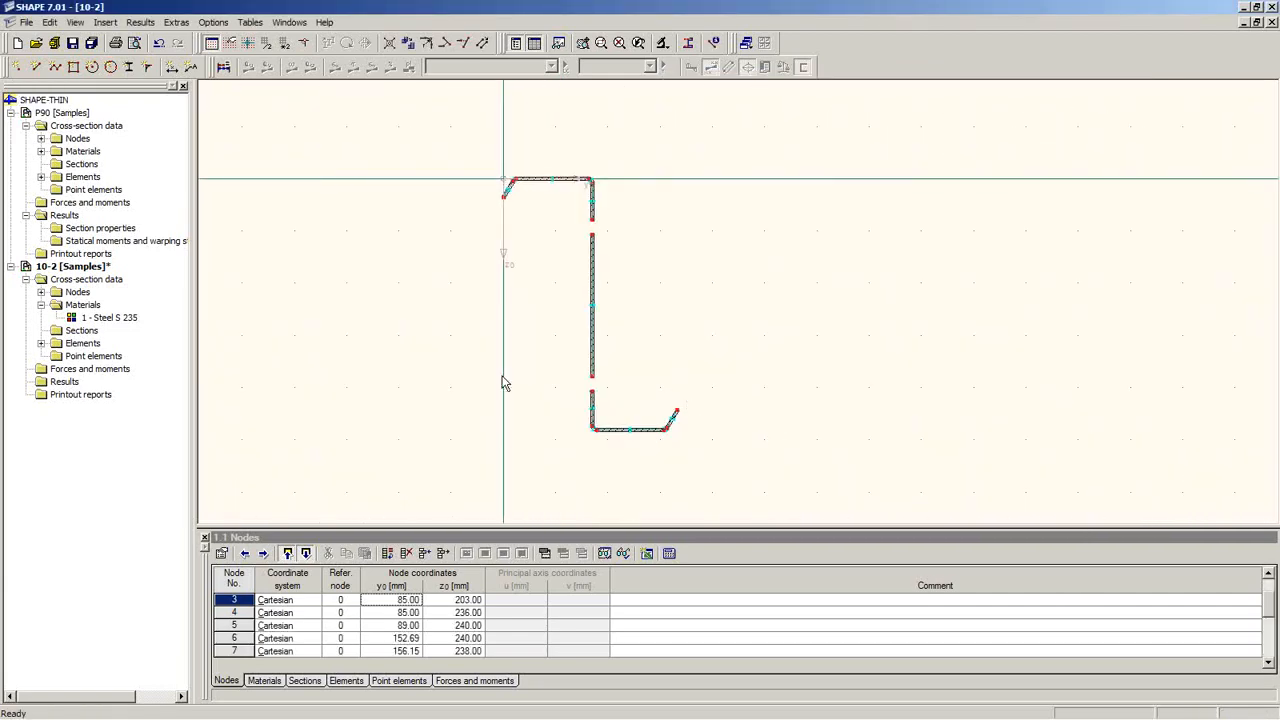
Examine the imported profile up close, including the properties of the arc element between lip and top flange and the gap in the web
scroll(482, 296, "up", 6)
middle_click_drag(537, 228, 509, 364)
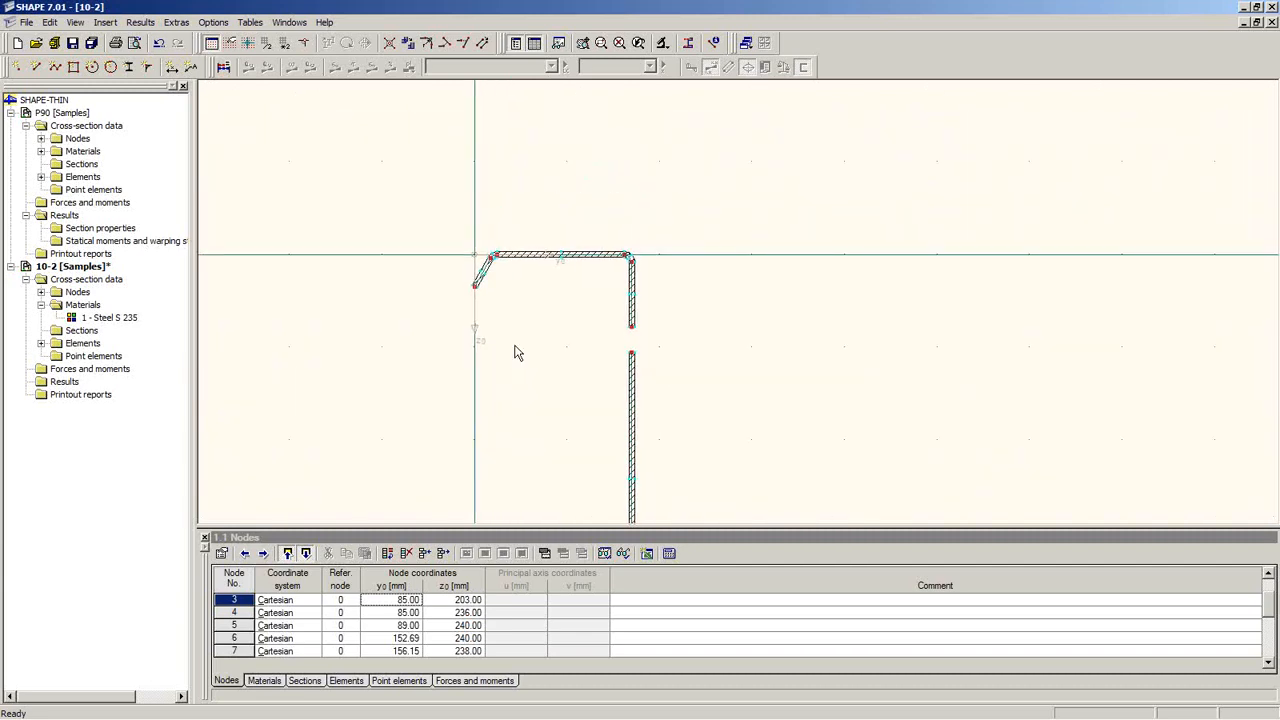
scroll(515, 320, "up", 4)
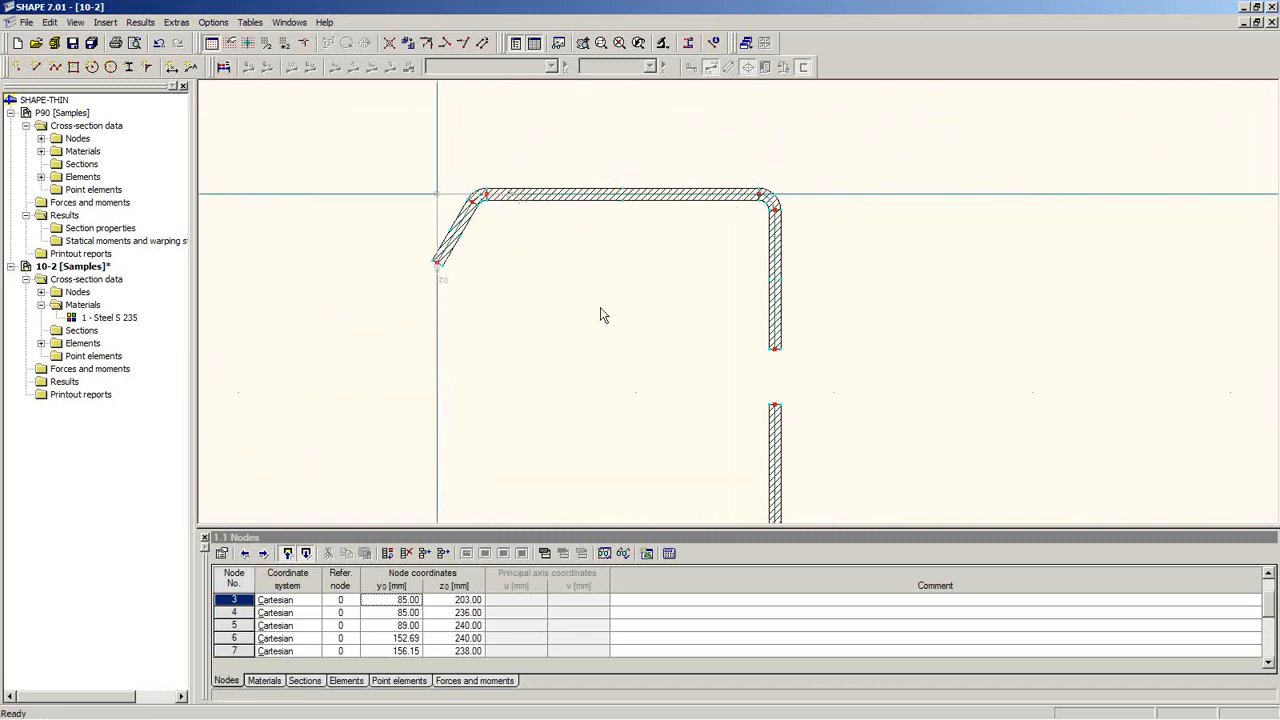
scroll(480, 269, "up", 3)
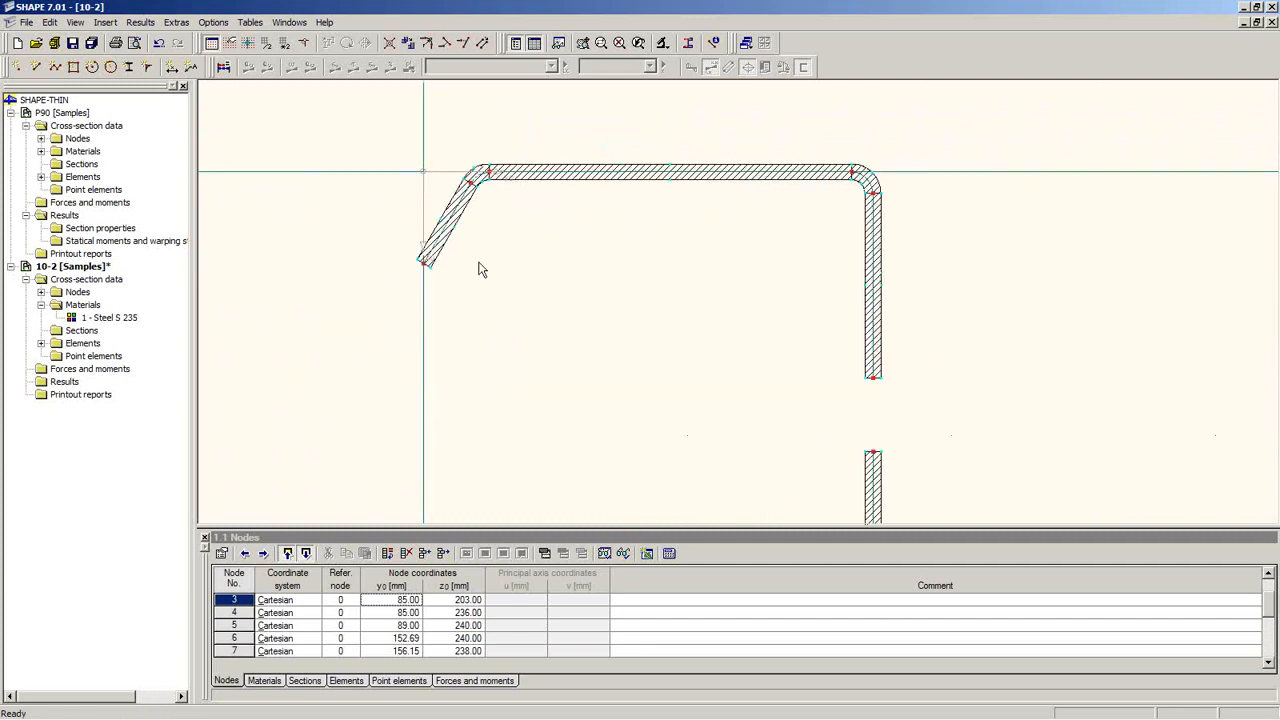
middle_click_drag(543, 203, 529, 341)
scroll(498, 329, "up", 2)
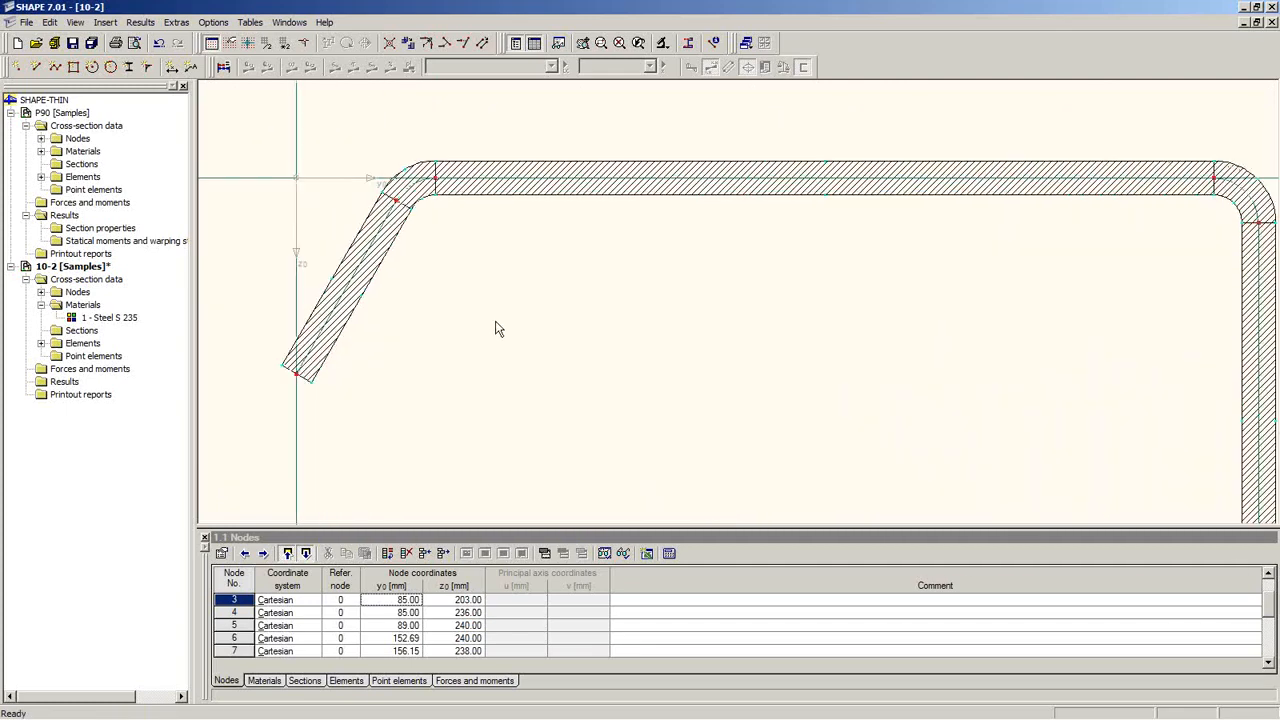
double_click(420, 176)
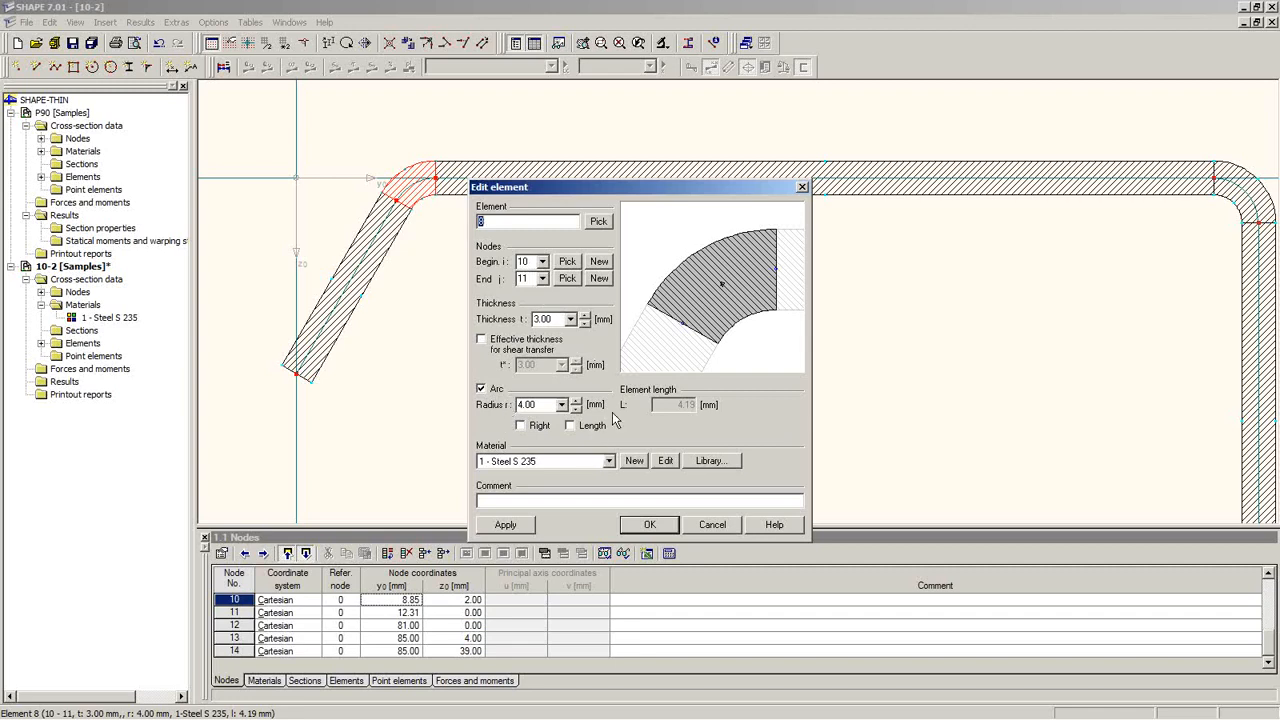
left_click(714, 526)
scroll(708, 435, "down", 4)
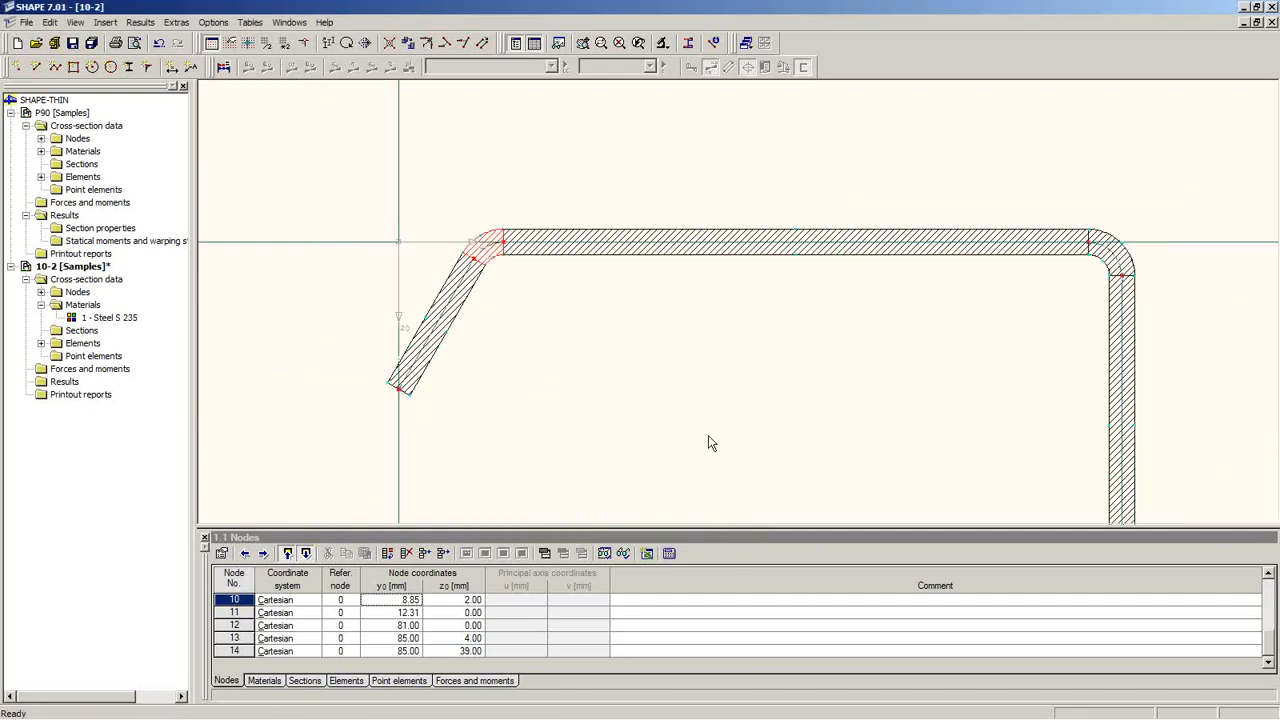
scroll(814, 414, "down", 1)
scroll(763, 334, "up", 2)
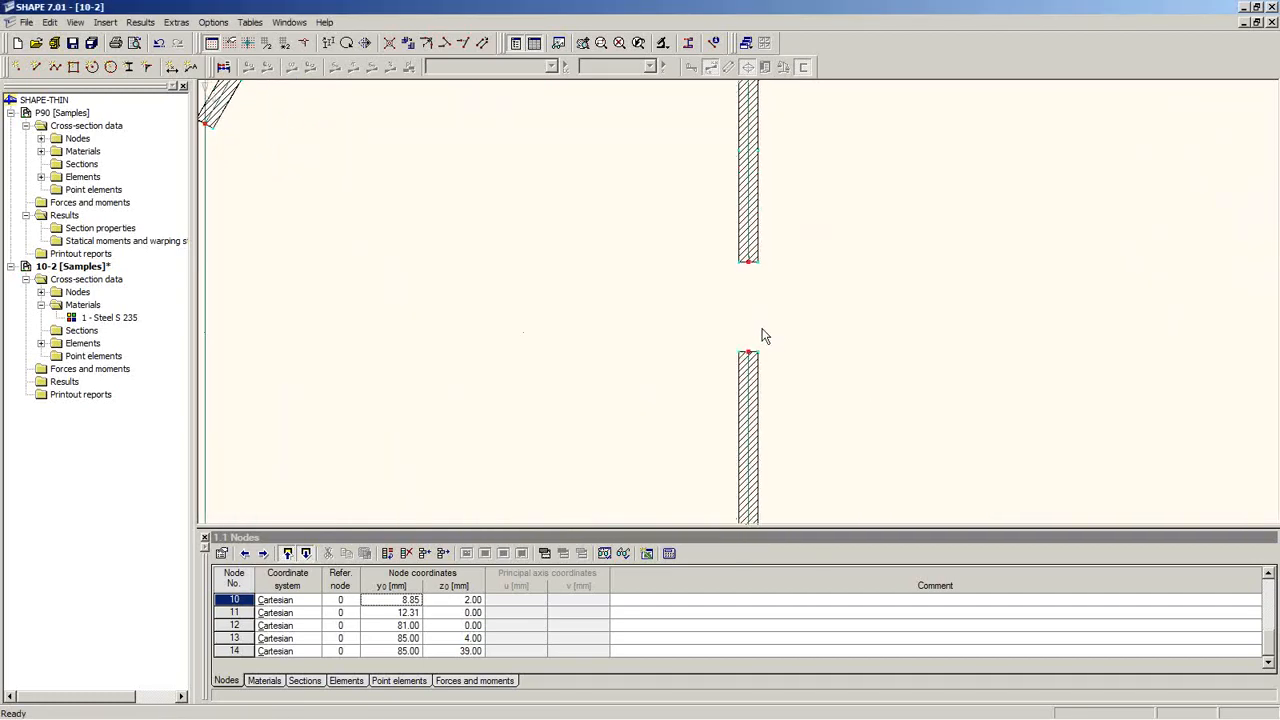
Close the gap in the upper web by moving the long web element's upper end node onto the short segment's end node
scroll(765, 290, "down", 3)
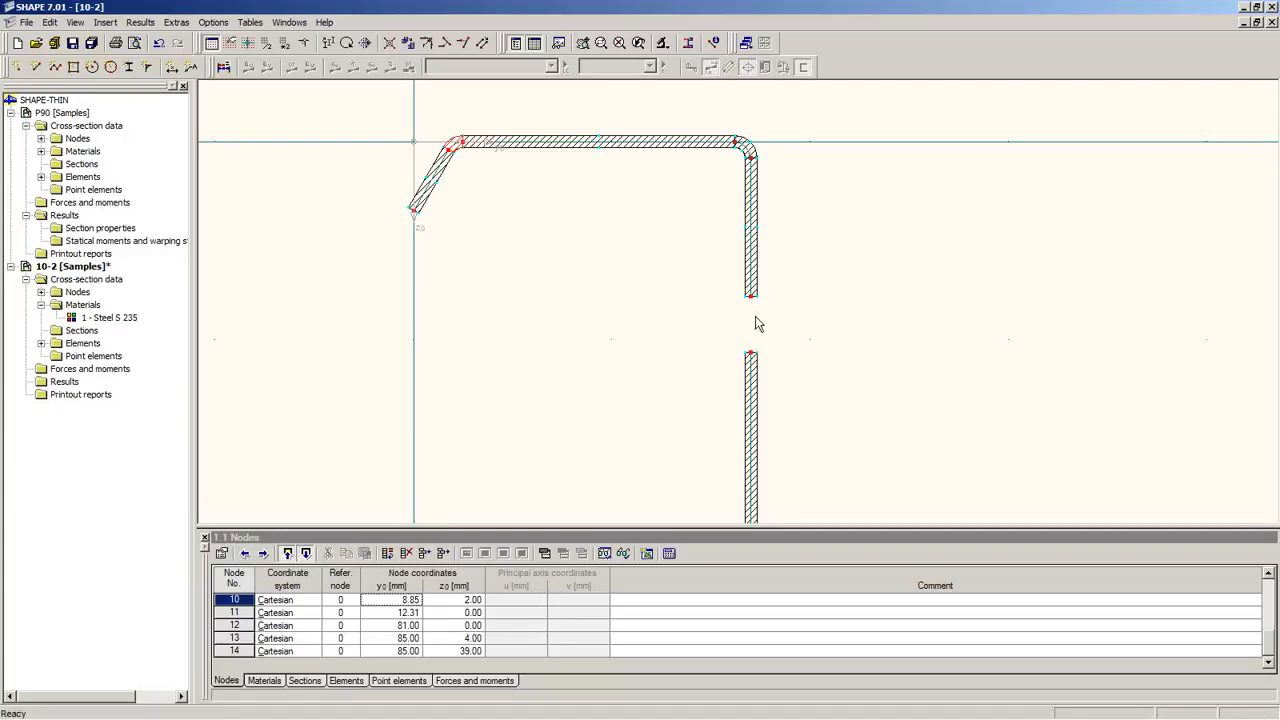
left_click_drag(751, 358, 755, 305)
scroll(789, 360, "up", 5)
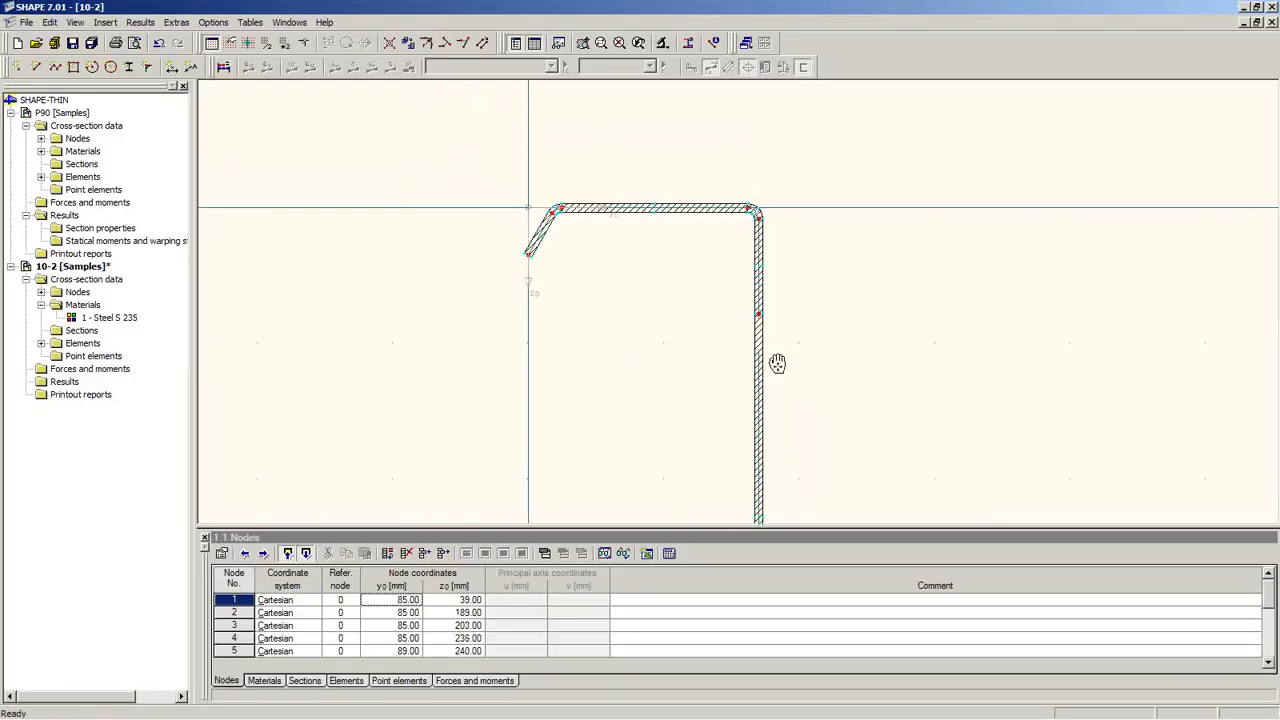
Close the gap near the bottom flange by moving the long web element's lower end node onto the short web segment's node
scroll(729, 360, "down", 3)
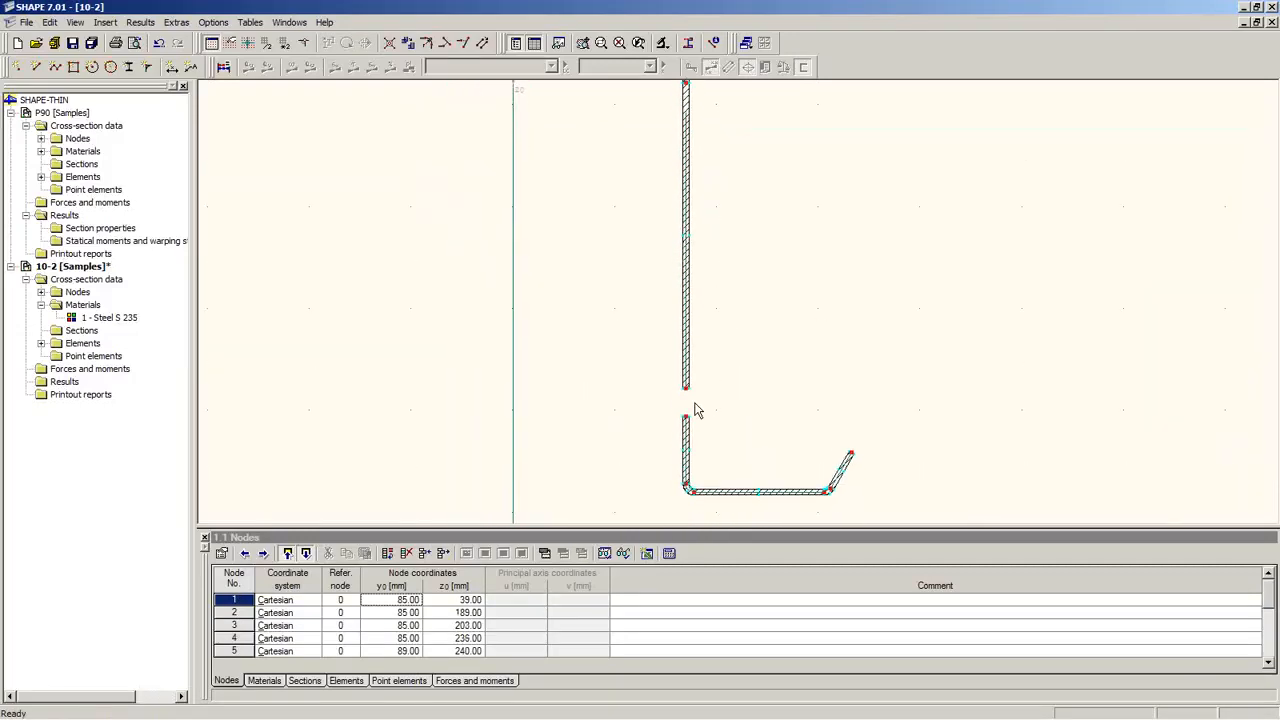
left_click_drag(688, 398, 686, 416)
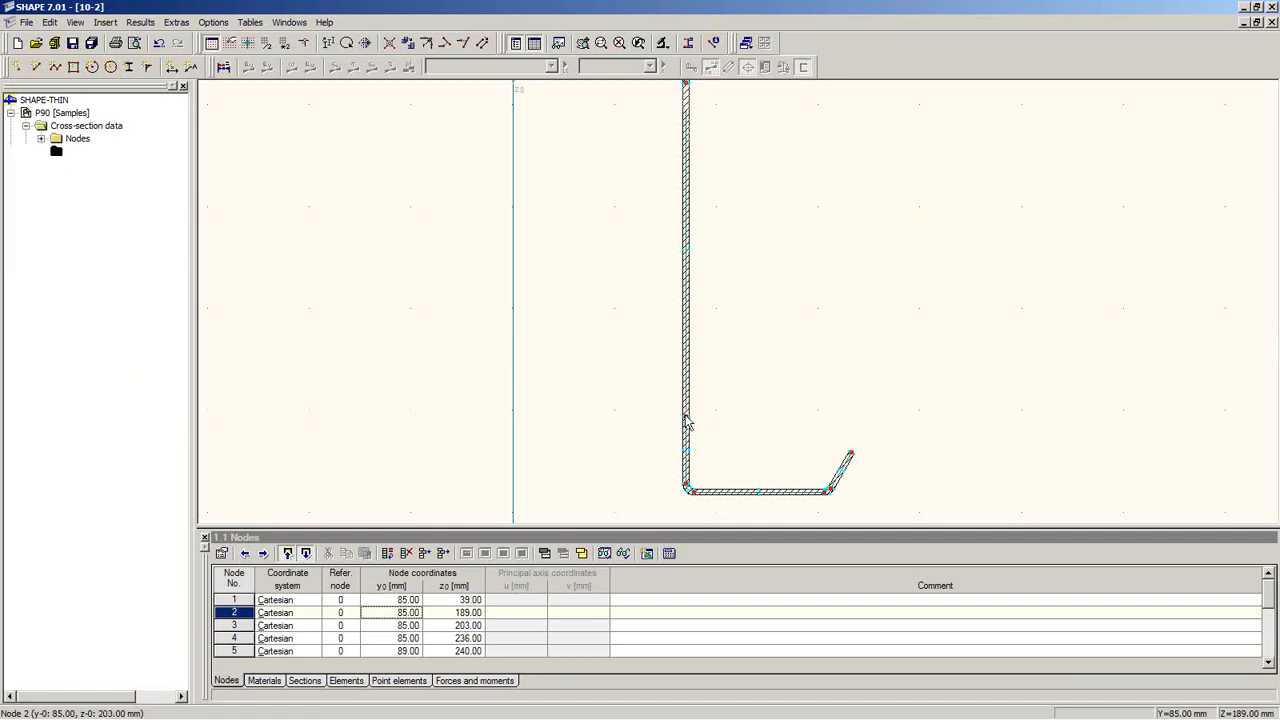
scroll(698, 435, "up", 2)
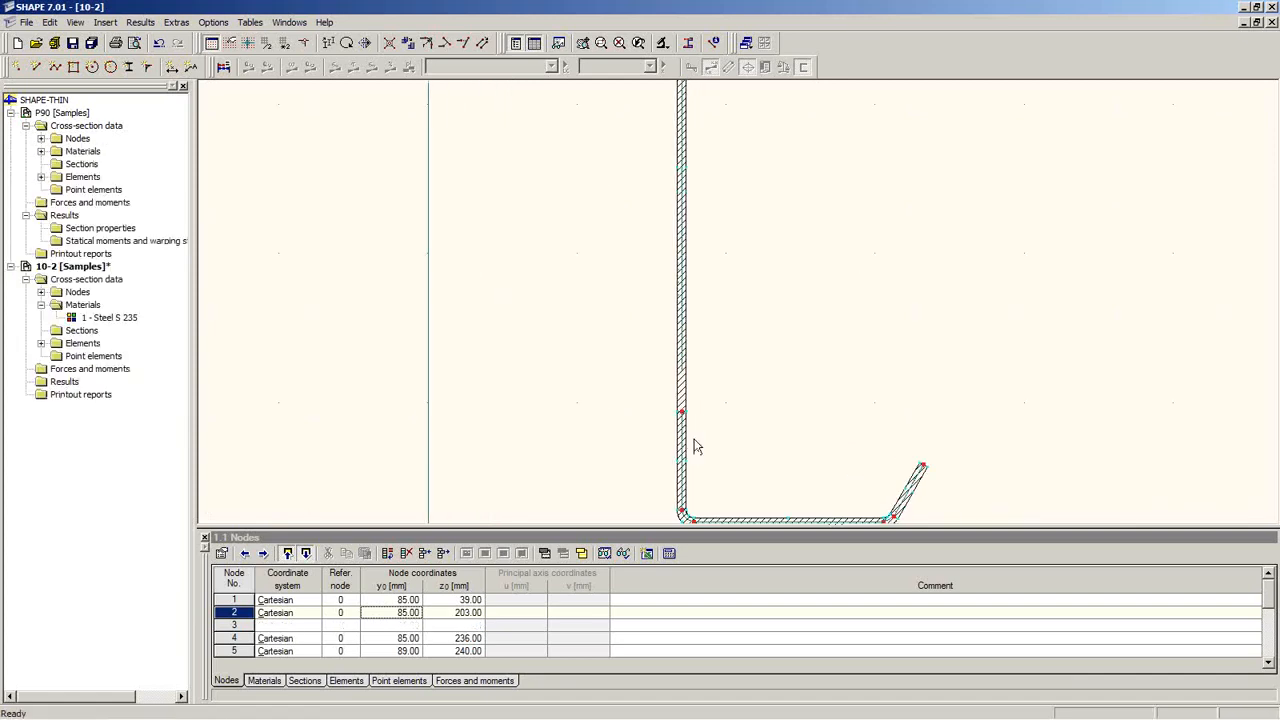
scroll(729, 405, "down", 2)
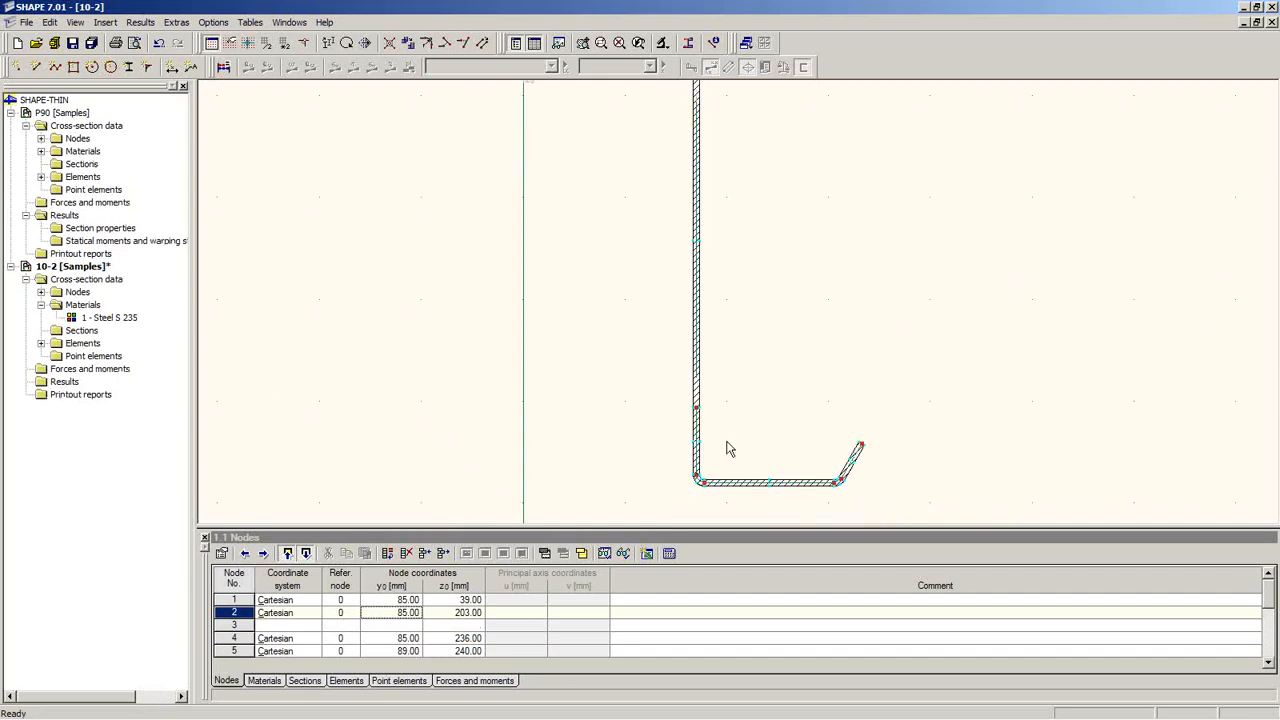
Check the closed web of the whole Z profile and calculate the section properties of cross-section 10-2
middle_click_drag(750, 467, 752, 379)
scroll(712, 424, "up", 6)
scroll(710, 411, "down", 5)
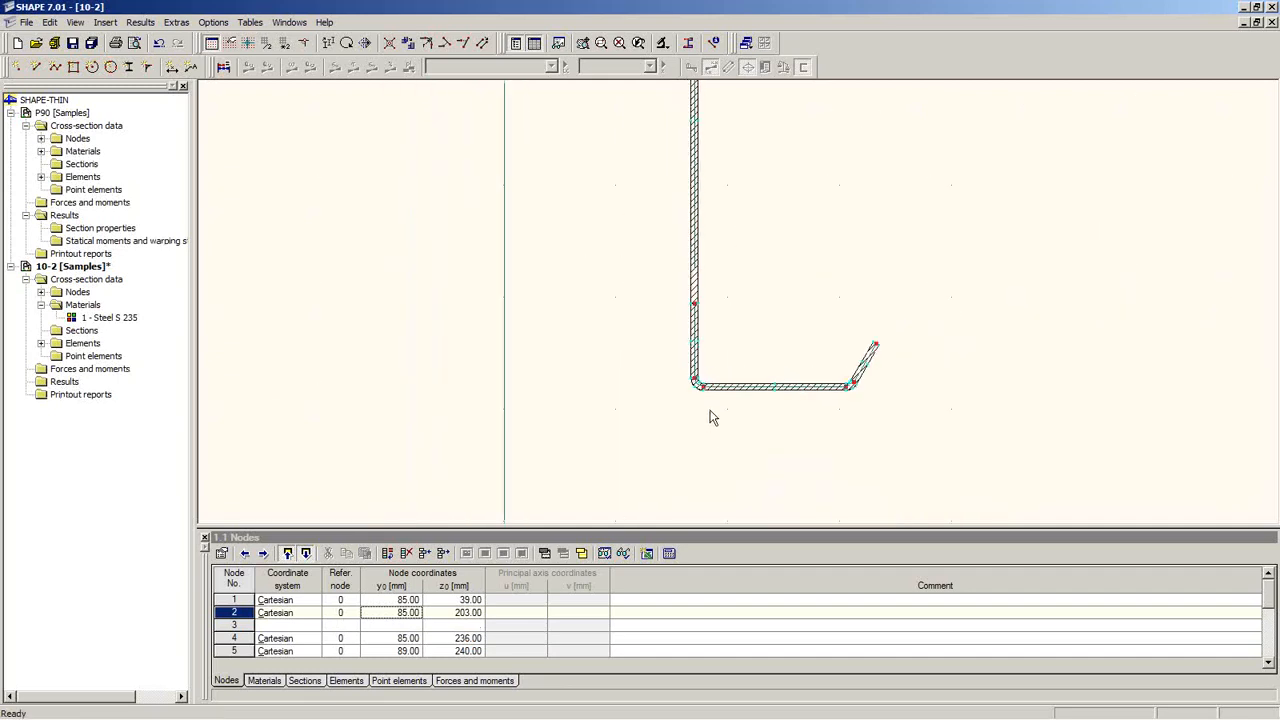
scroll(710, 400, "down", 4)
mouse_move(731, 334)
middle_mouse_down()
mouse_move(667, 414)
mouse_move(672, 378)
middle_mouse_up()
scroll(670, 397, "up", 1)
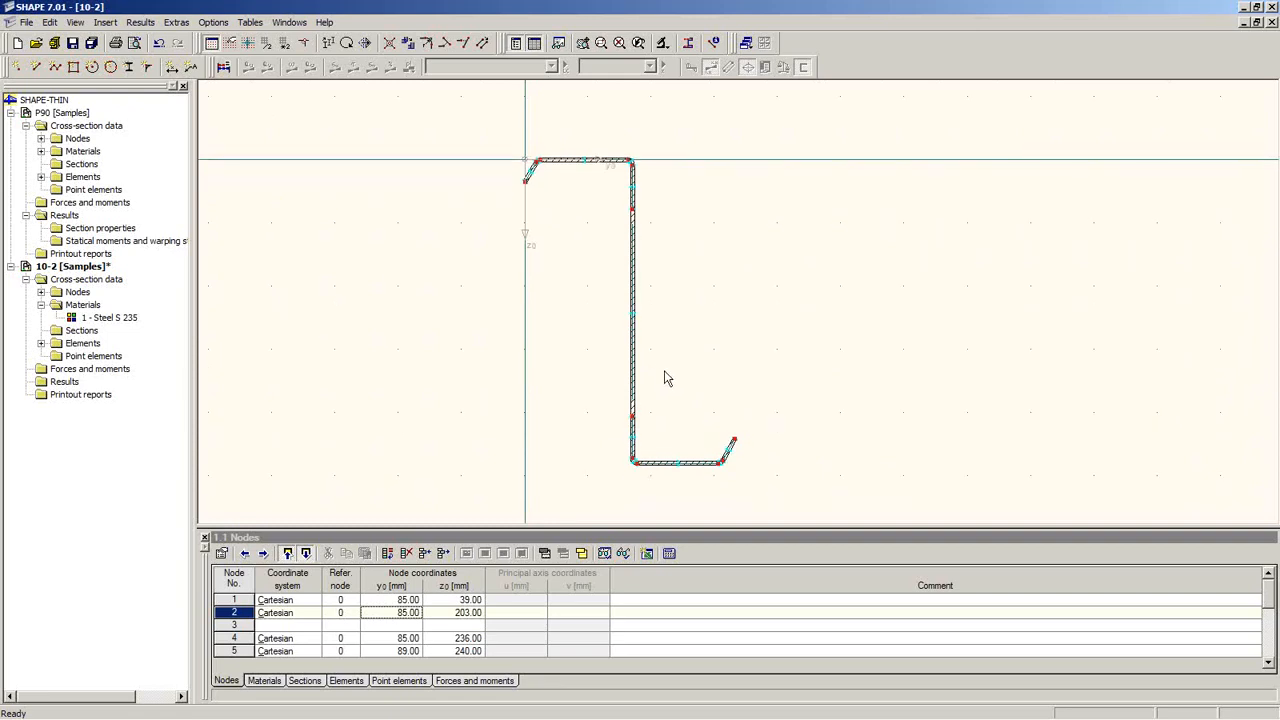
left_click(223, 67)
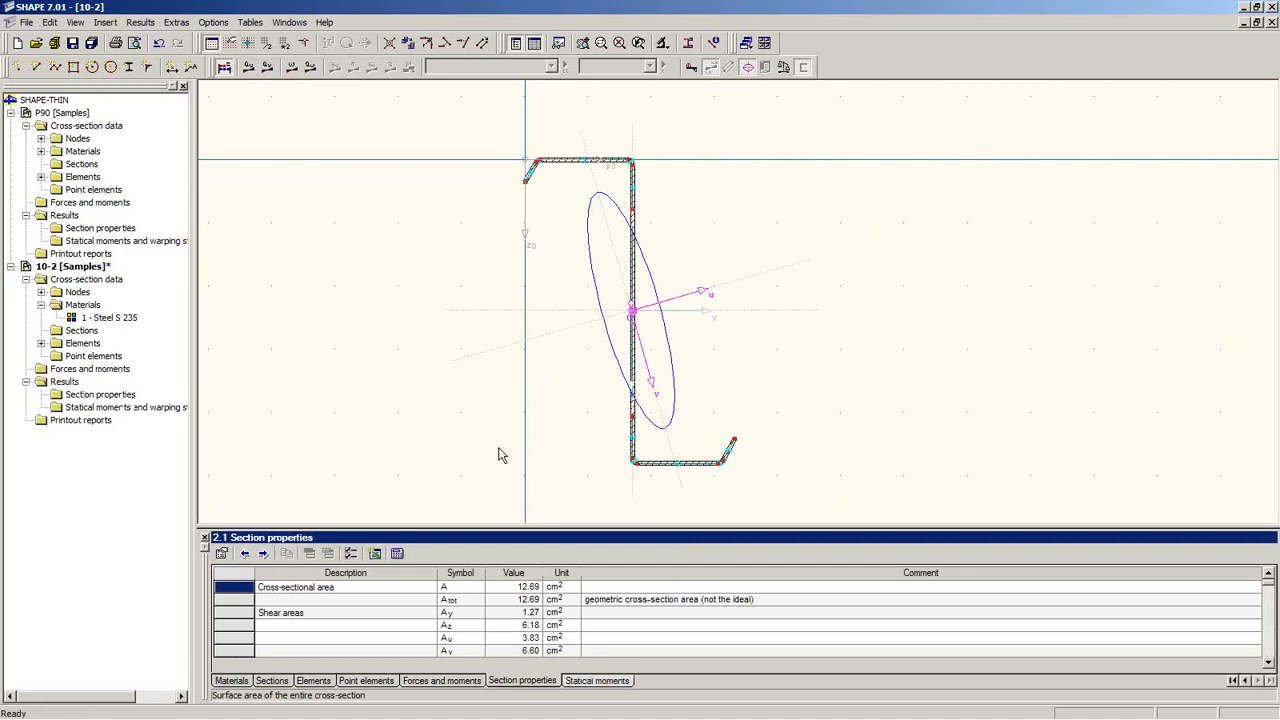
Show the tables in a floating window and review the Section properties table
double_click(515, 541)
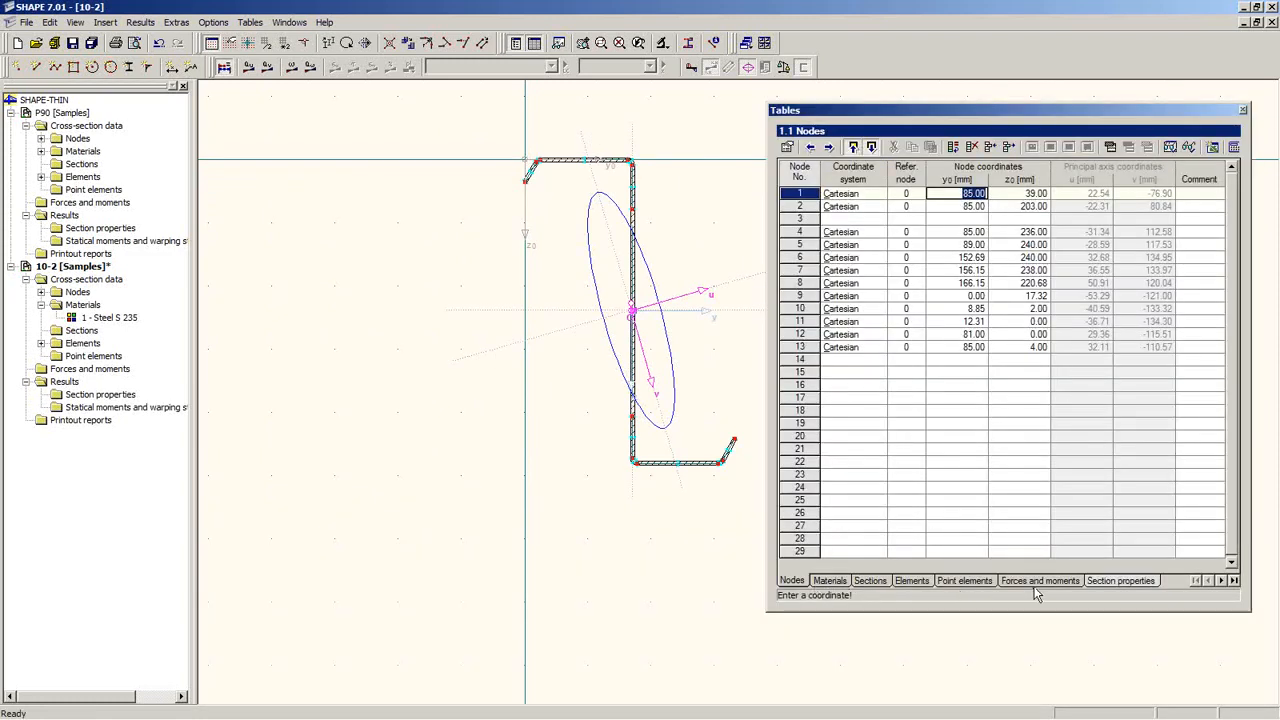
left_click(1114, 584)
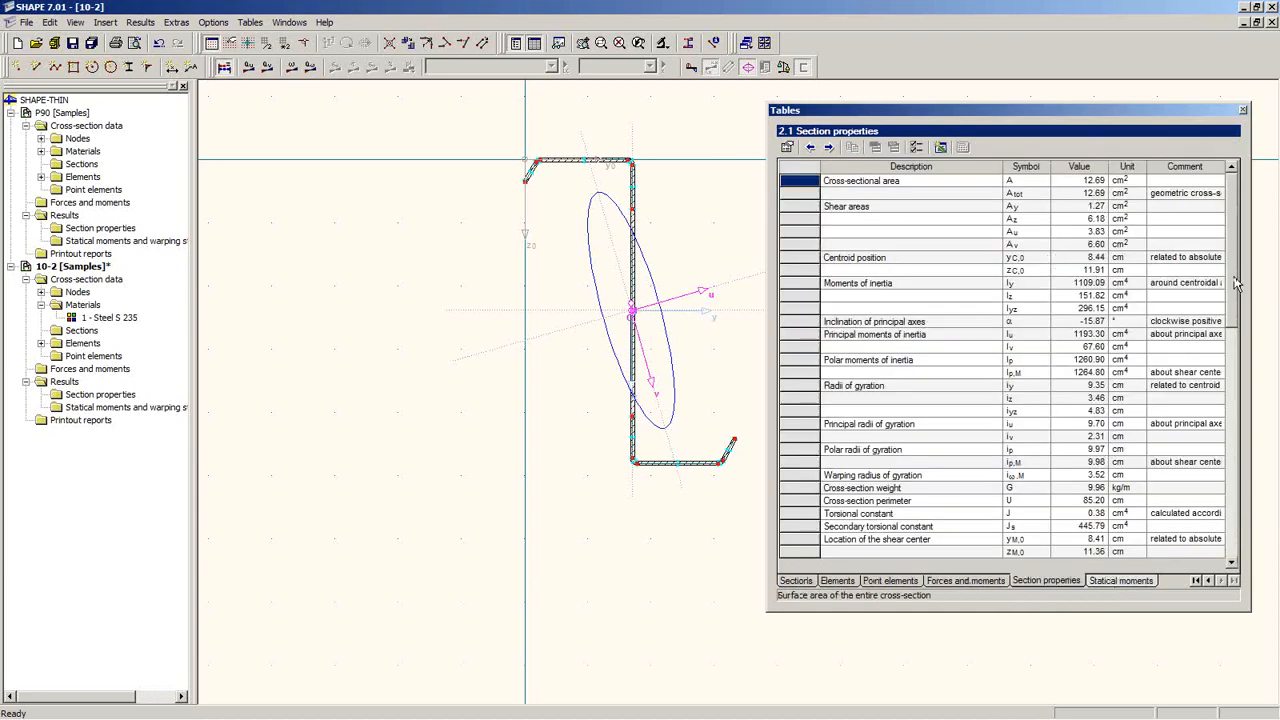
mouse_move(1234, 278)
left_mouse_down()
mouse_move(1234, 376)
mouse_move(1233, 226)
left_mouse_up()
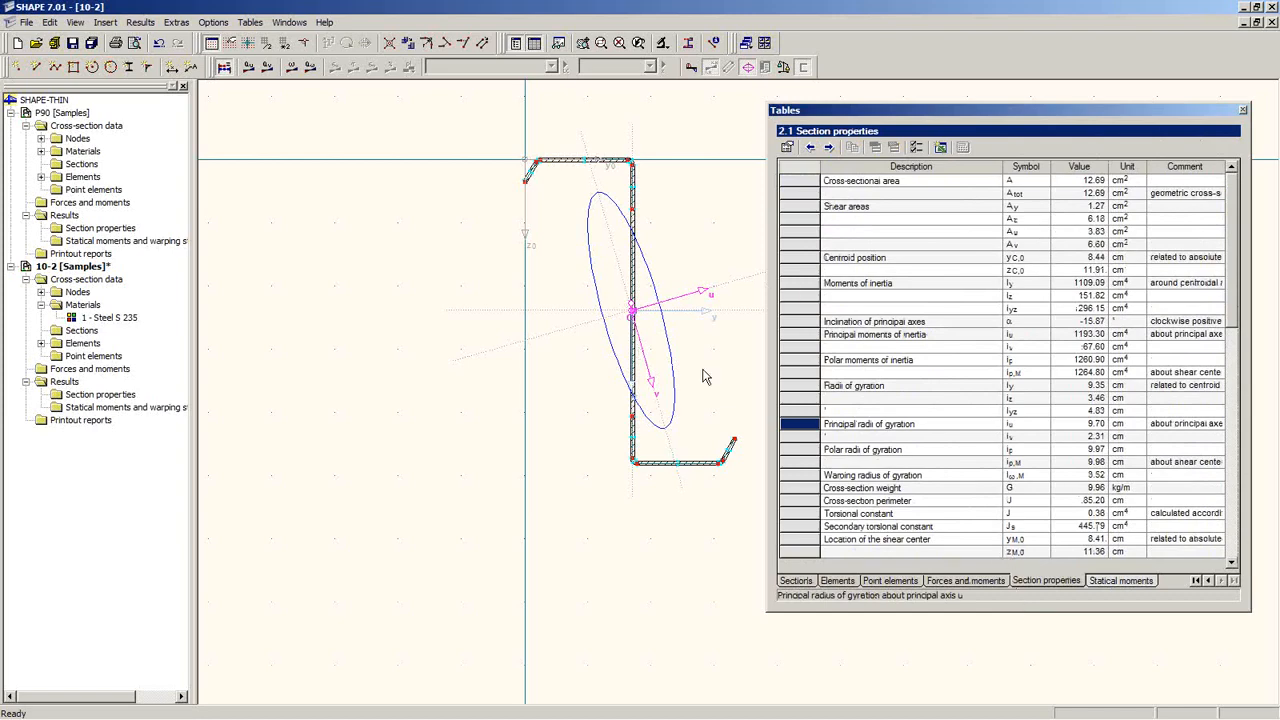
Display the distribution diagrams of the statical moments Q-u and of Q-Omega on the whole profile
middle_click_drag(732, 375, 595, 411)
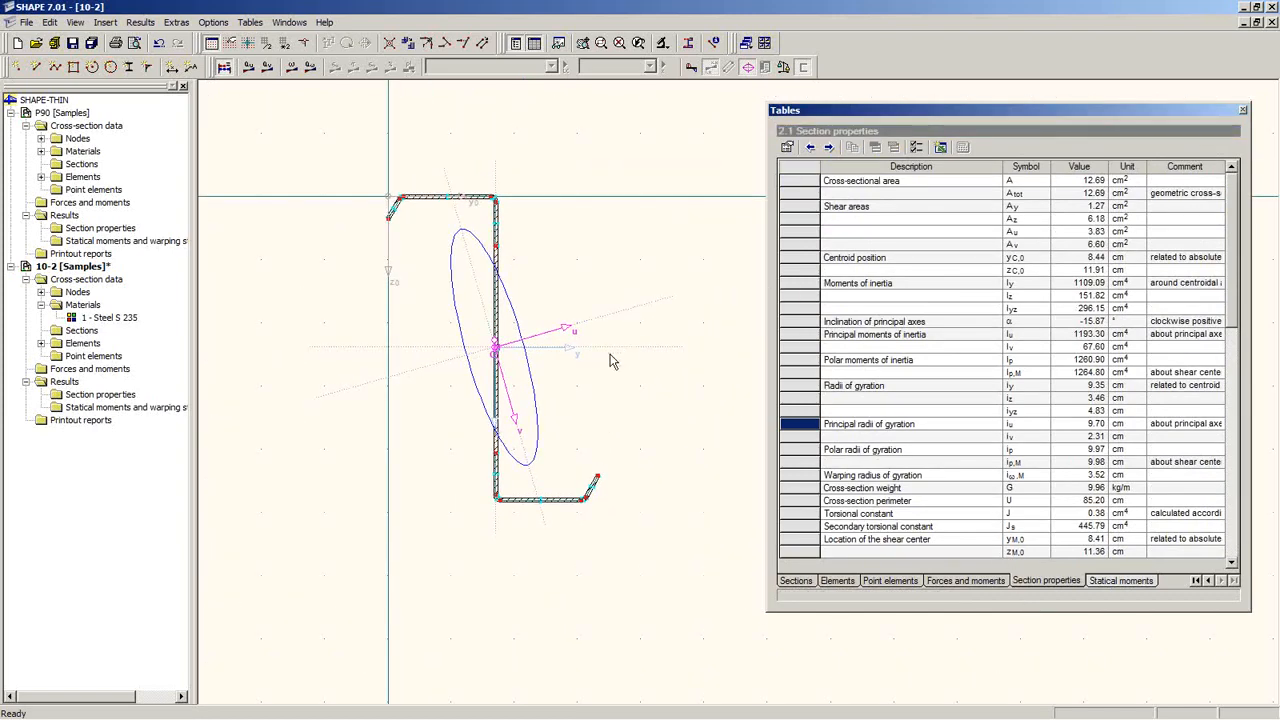
scroll(605, 362, "up", 3)
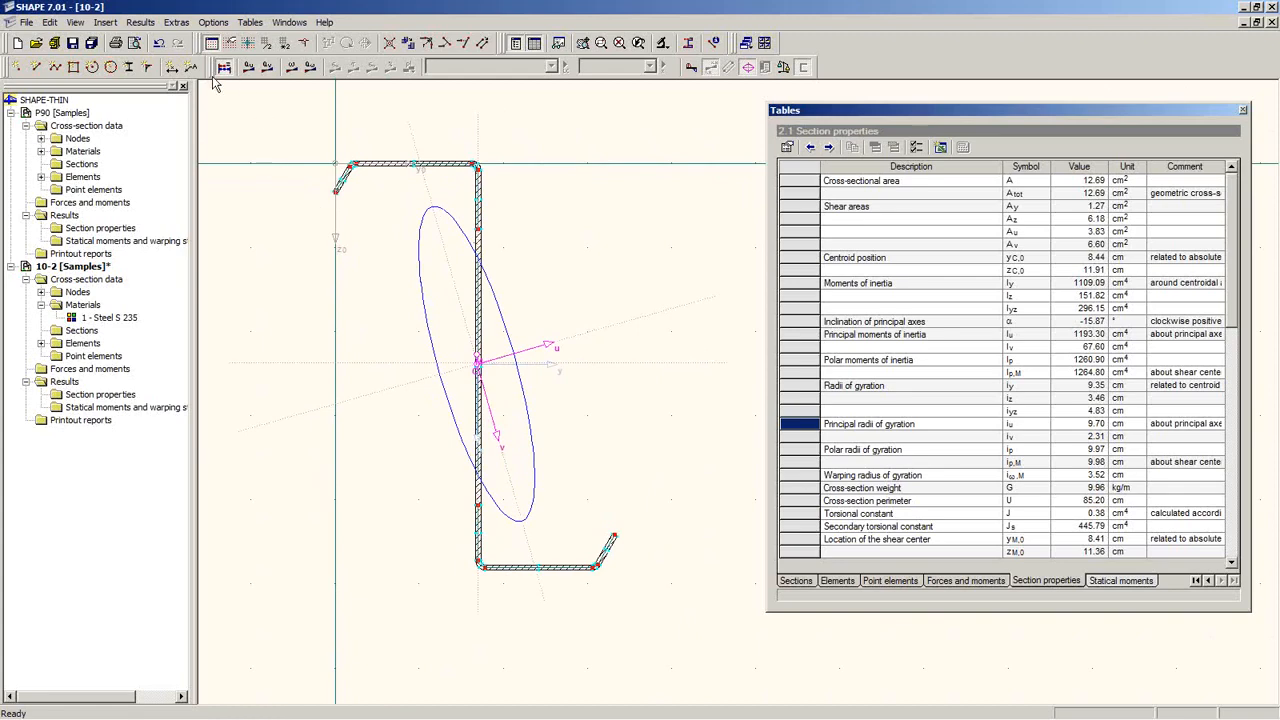
left_click(249, 67)
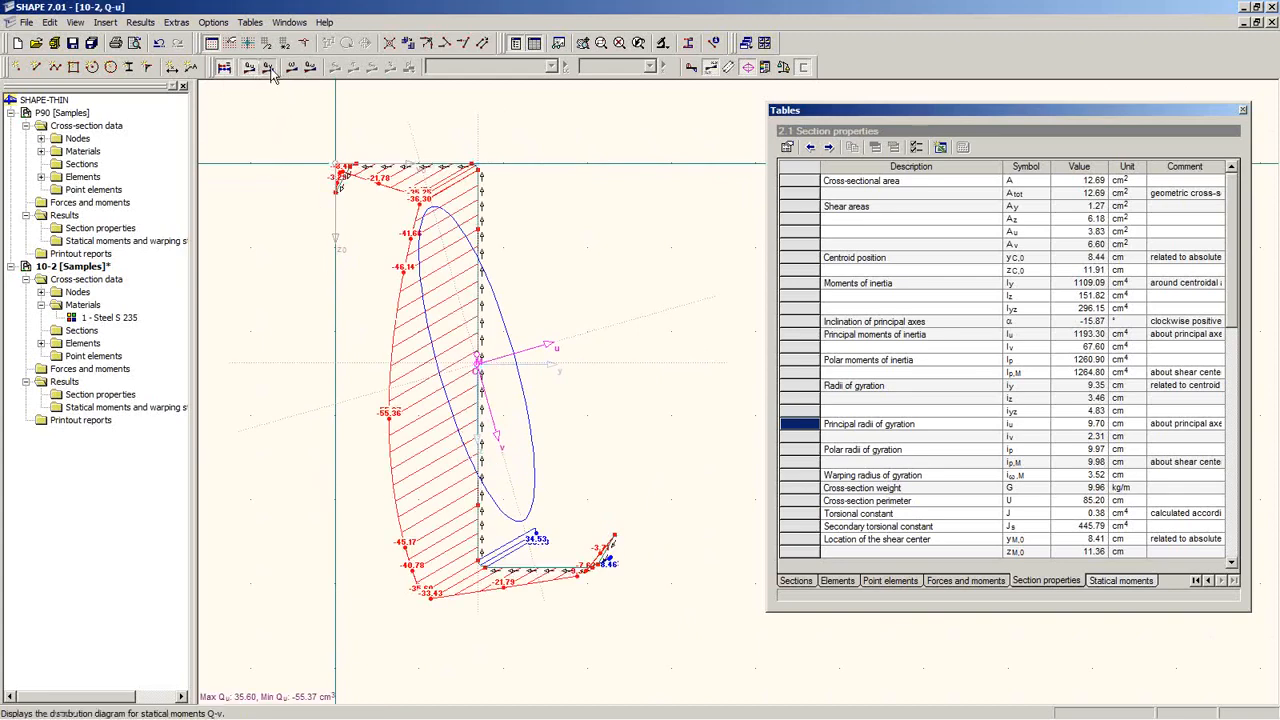
left_click(310, 68)
left_click(310, 72)
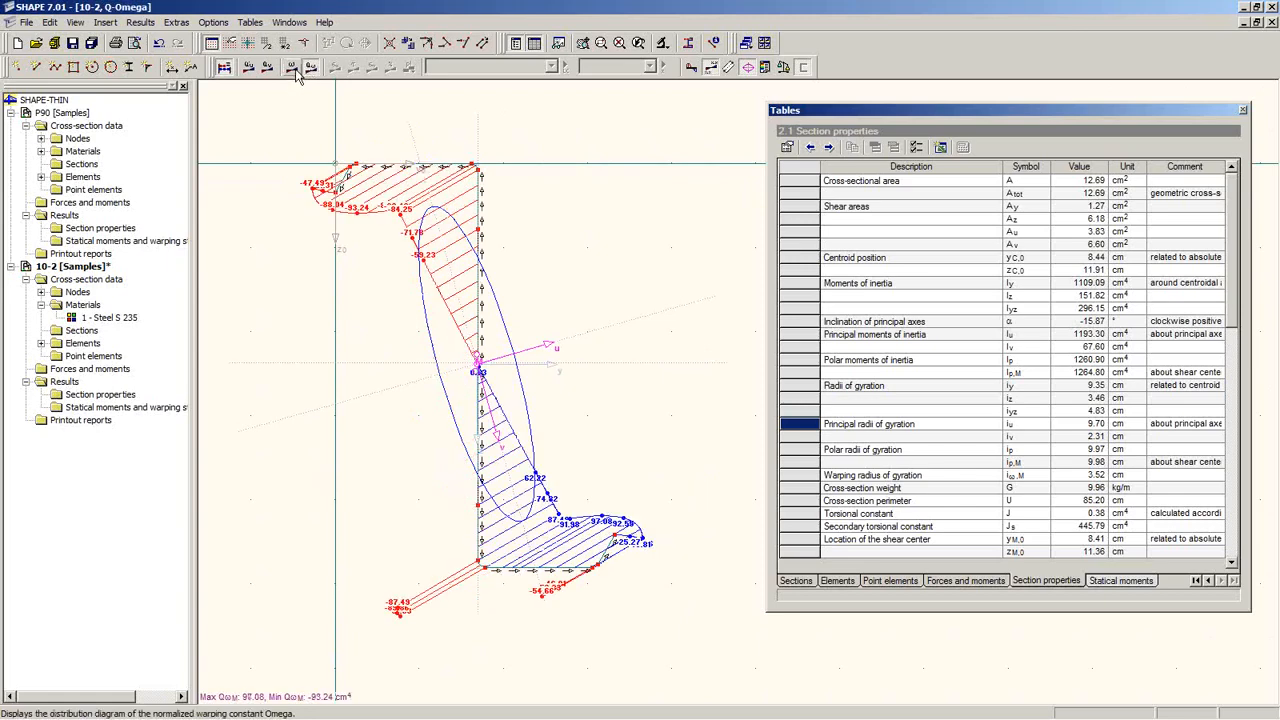
middle_click_drag(417, 363, 363, 298)
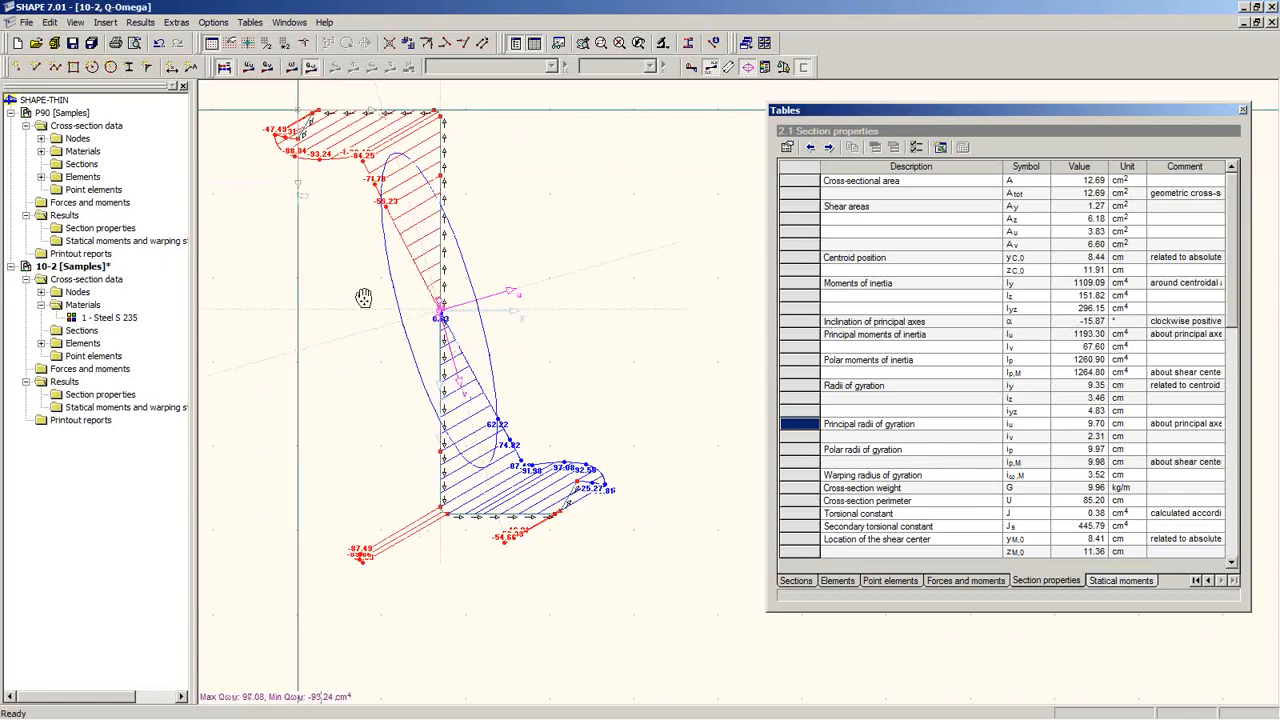
Display the Q-v statical moment diagram, close the tables window and examine the diagram up close around the bottom flange
left_click(267, 67)
scroll(490, 485, "up", 5)
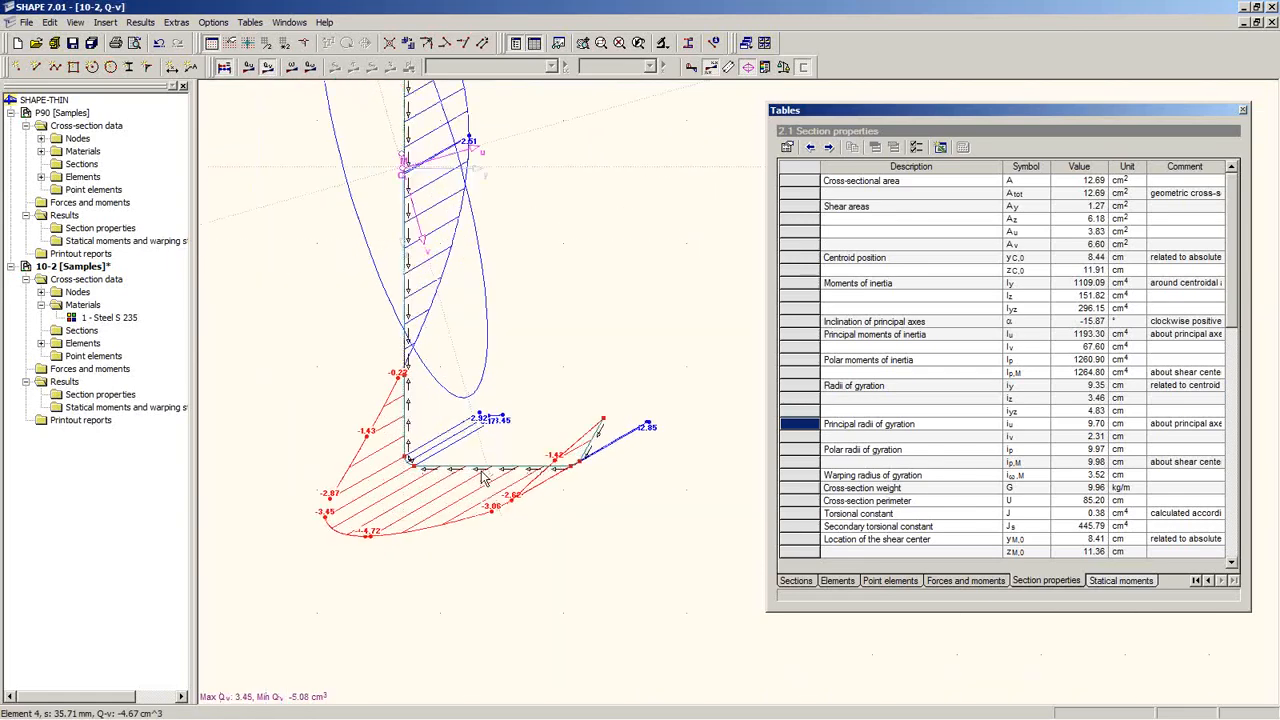
middle_click_drag(468, 450, 500, 402)
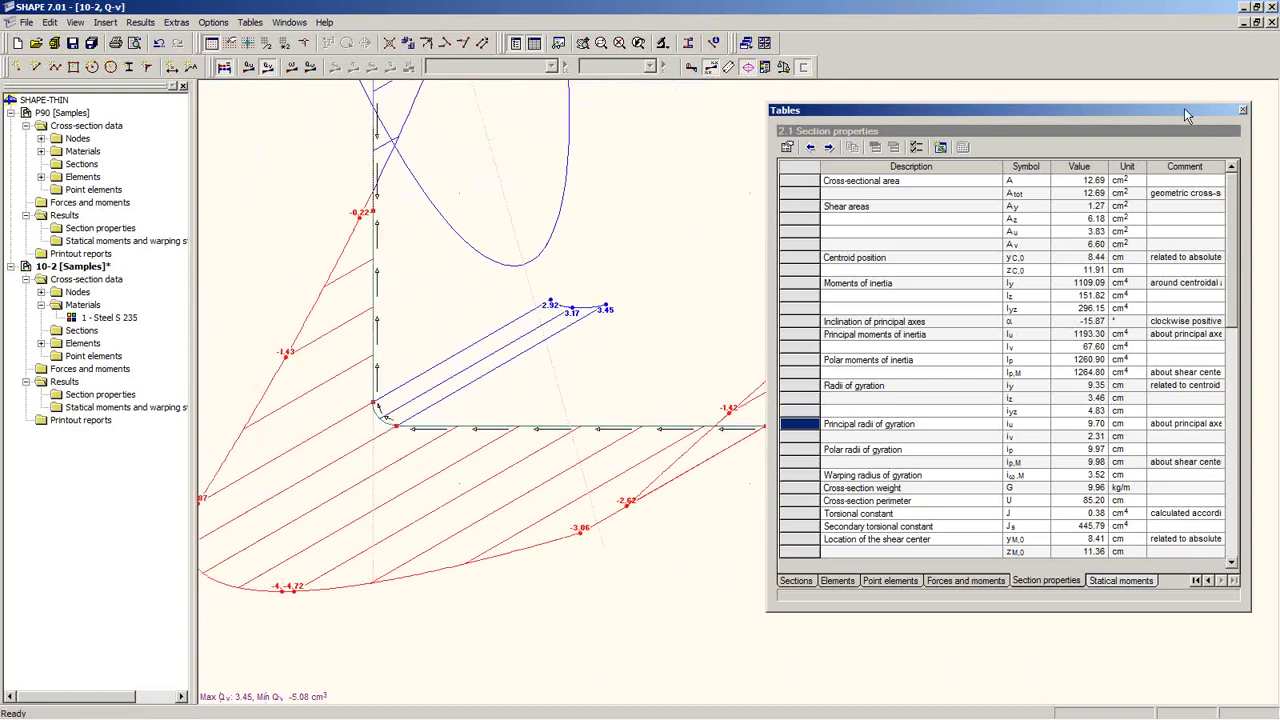
left_click_drag(1191, 111, 1109, 130)
left_click(1162, 130)
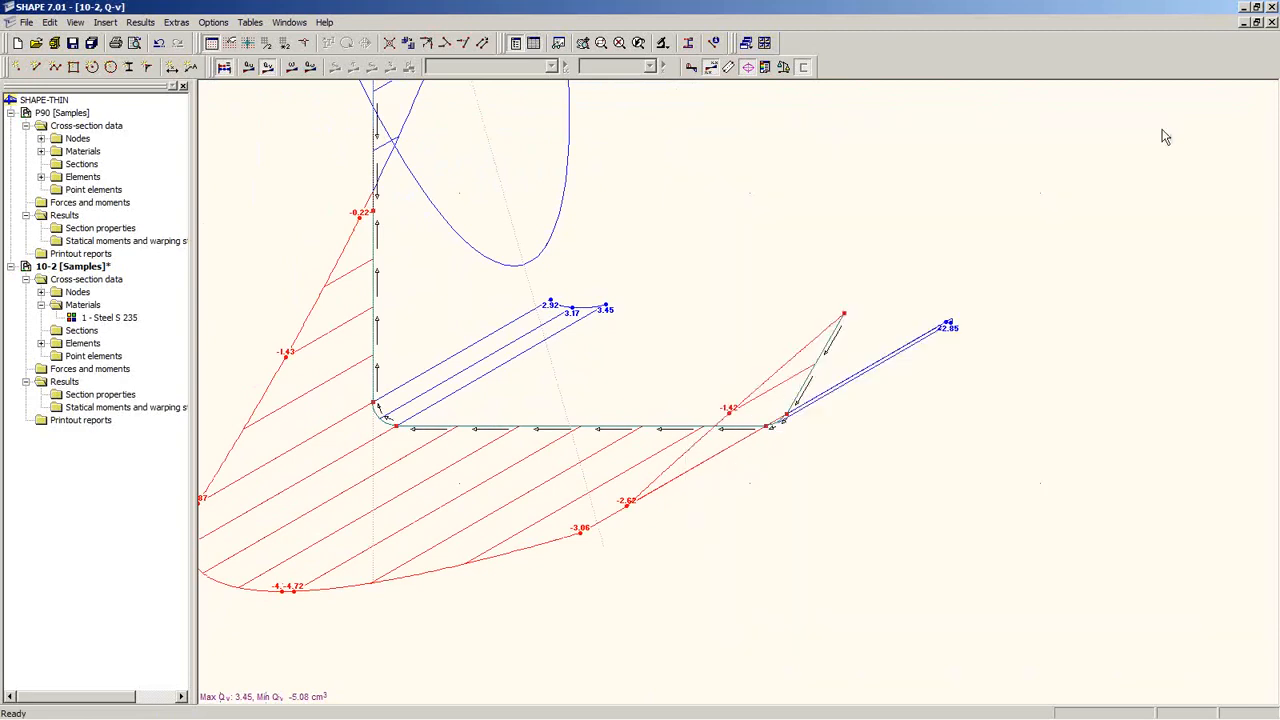
middle_click_drag(443, 488, 567, 501)
scroll(604, 455, "up", 2)
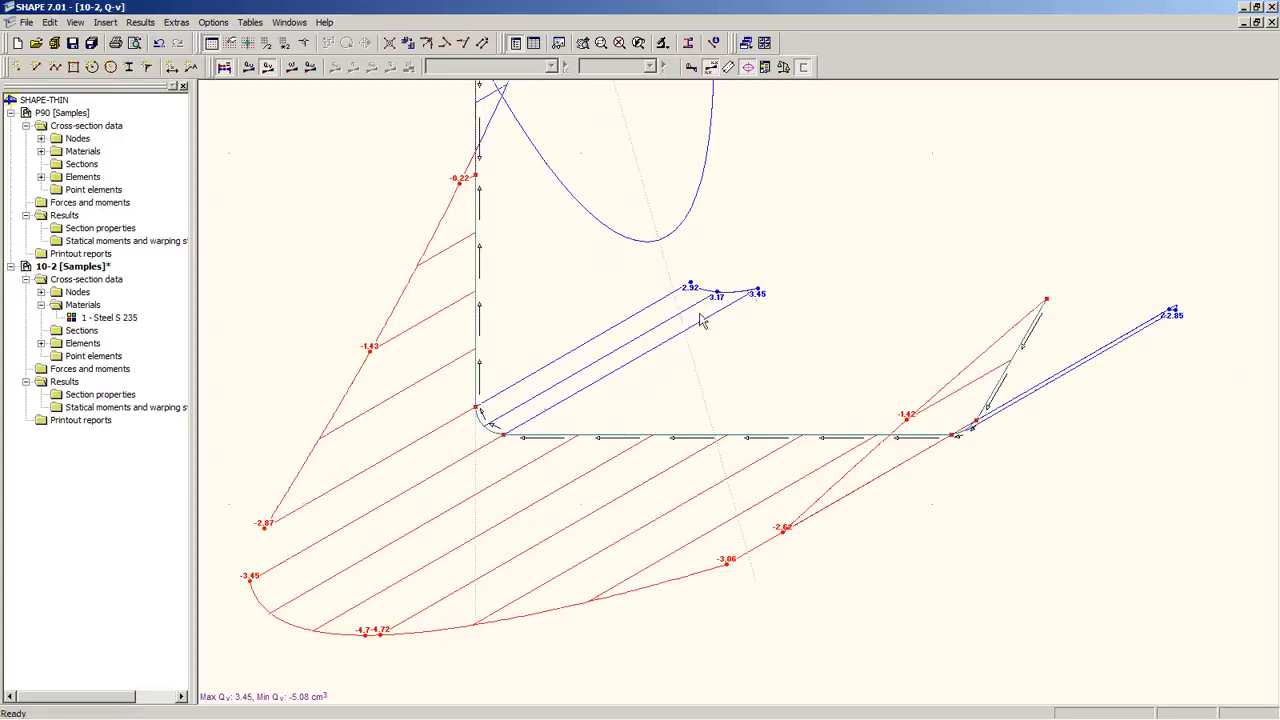
Reverse the direction of the two arc elements at the ends of the bottom flange and recalculate the cross-section results
right_click(483, 426)
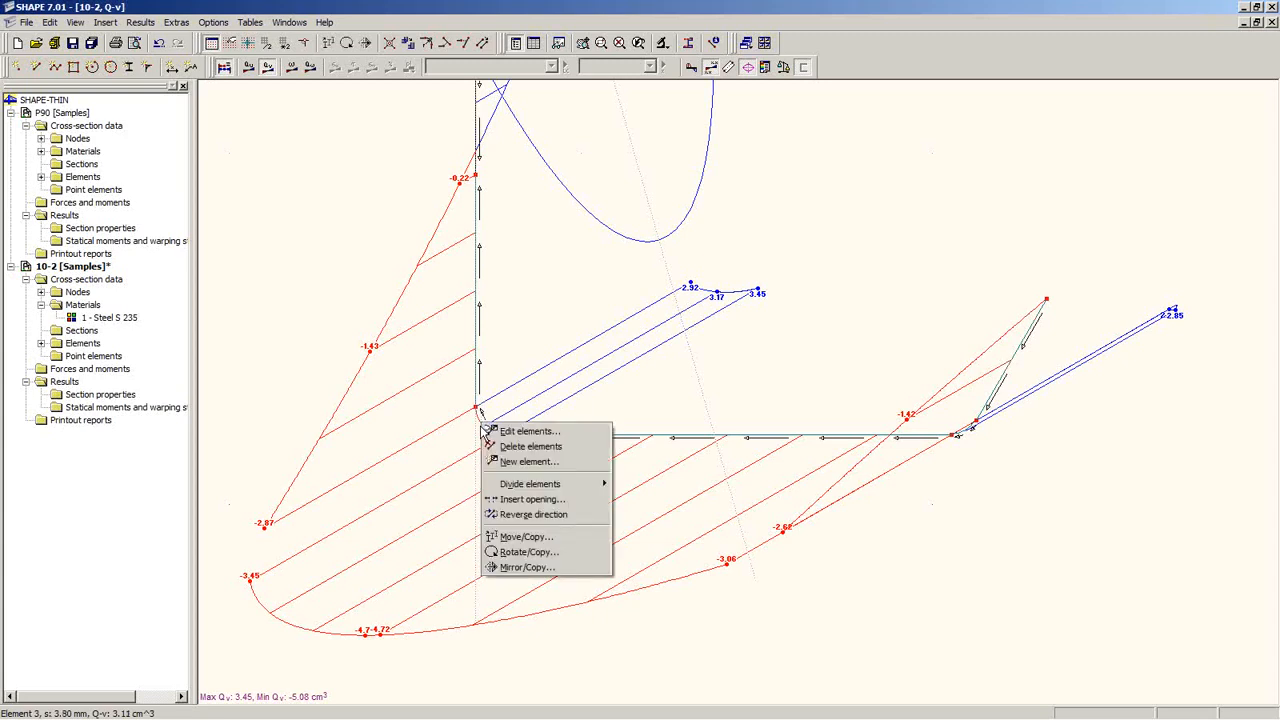
left_click(535, 518)
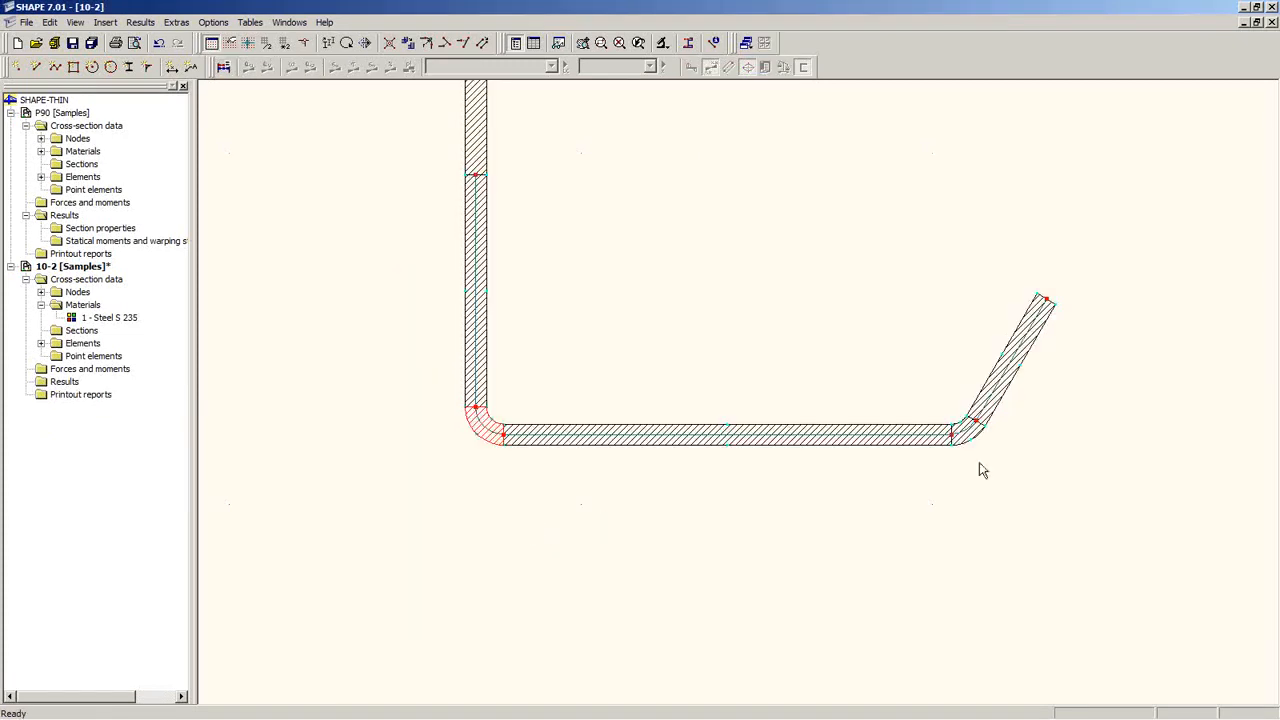
right_click(973, 440)
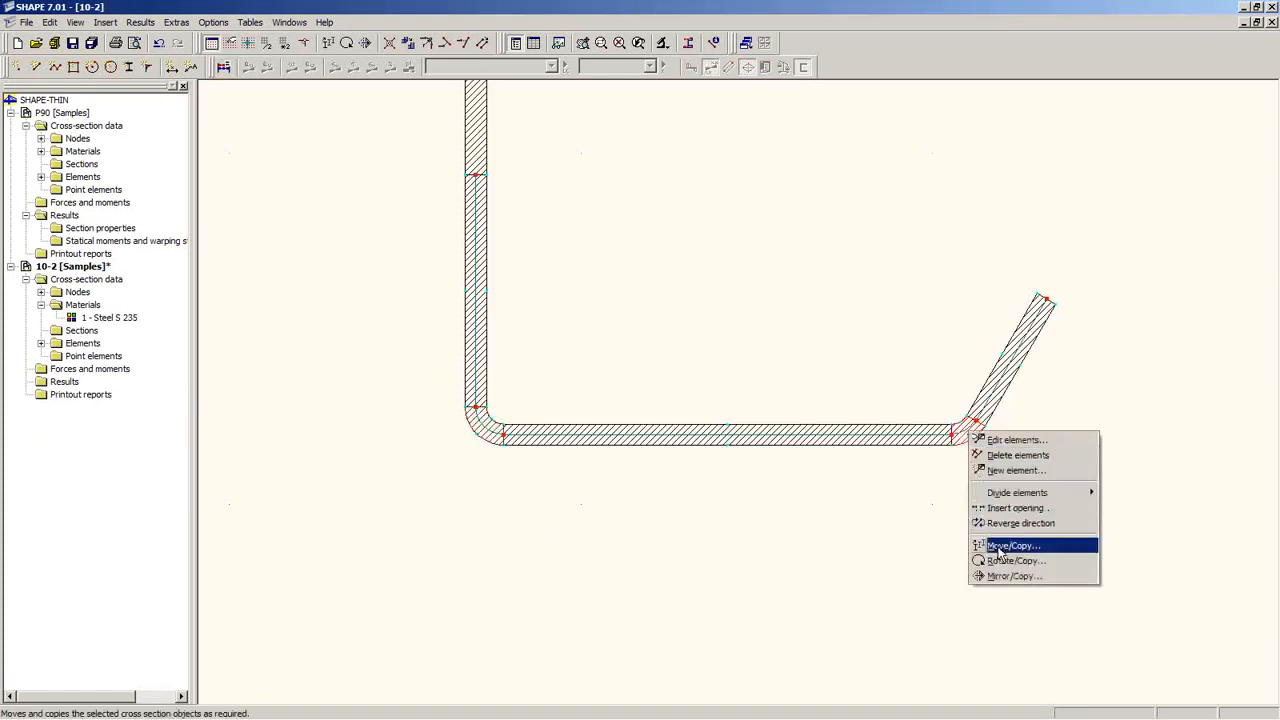
left_click(1003, 526)
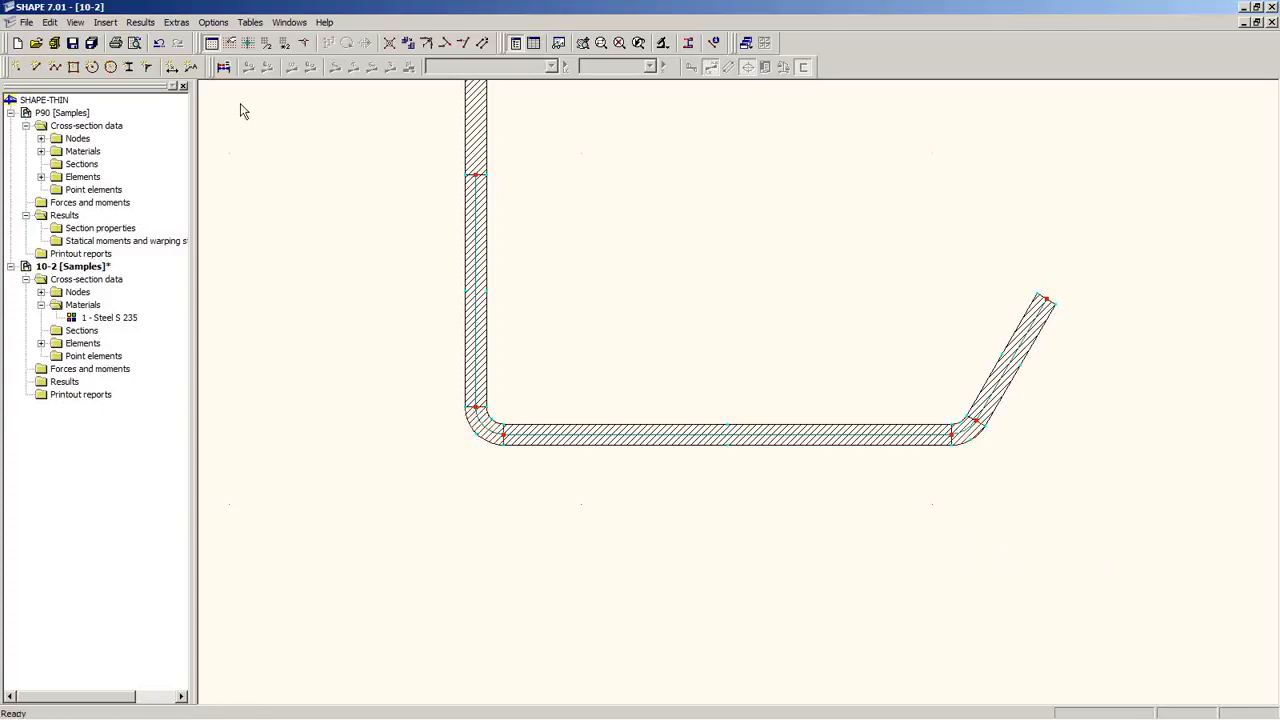
left_click(224, 67)
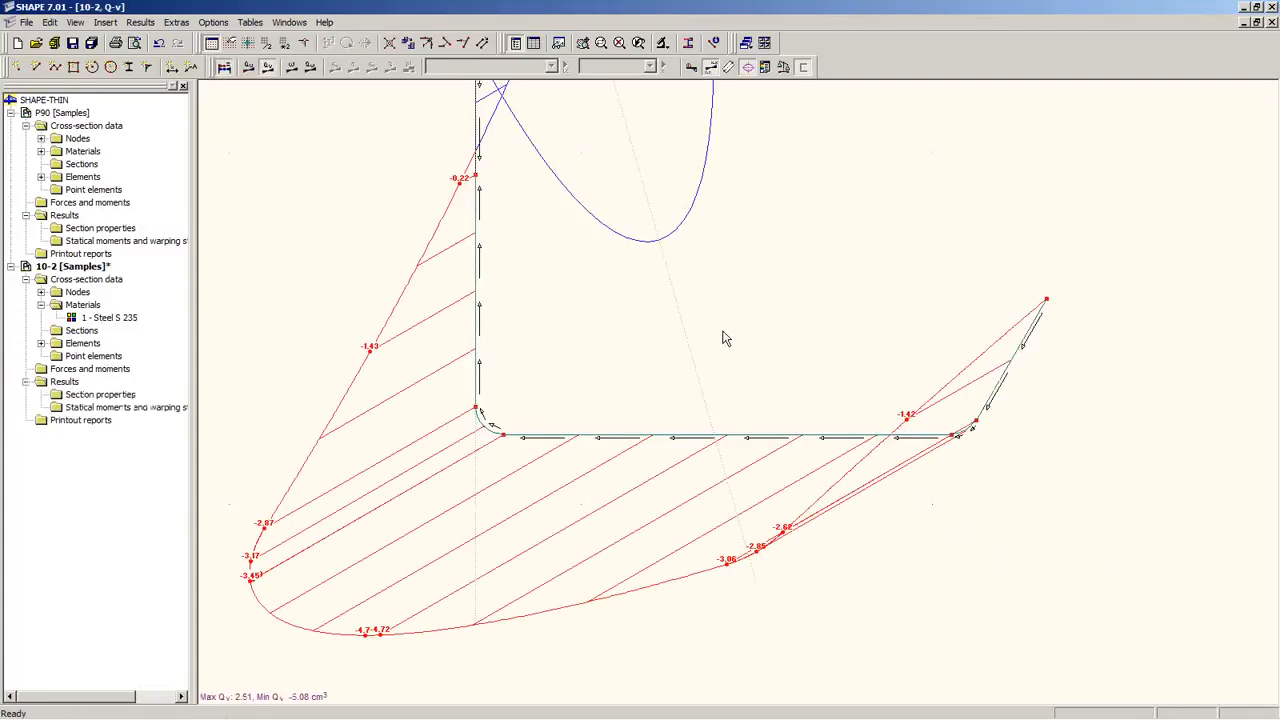
Examine the Q-v diagram over the entire profile and the principal axes around the centroid
scroll(711, 366, "down", 2)
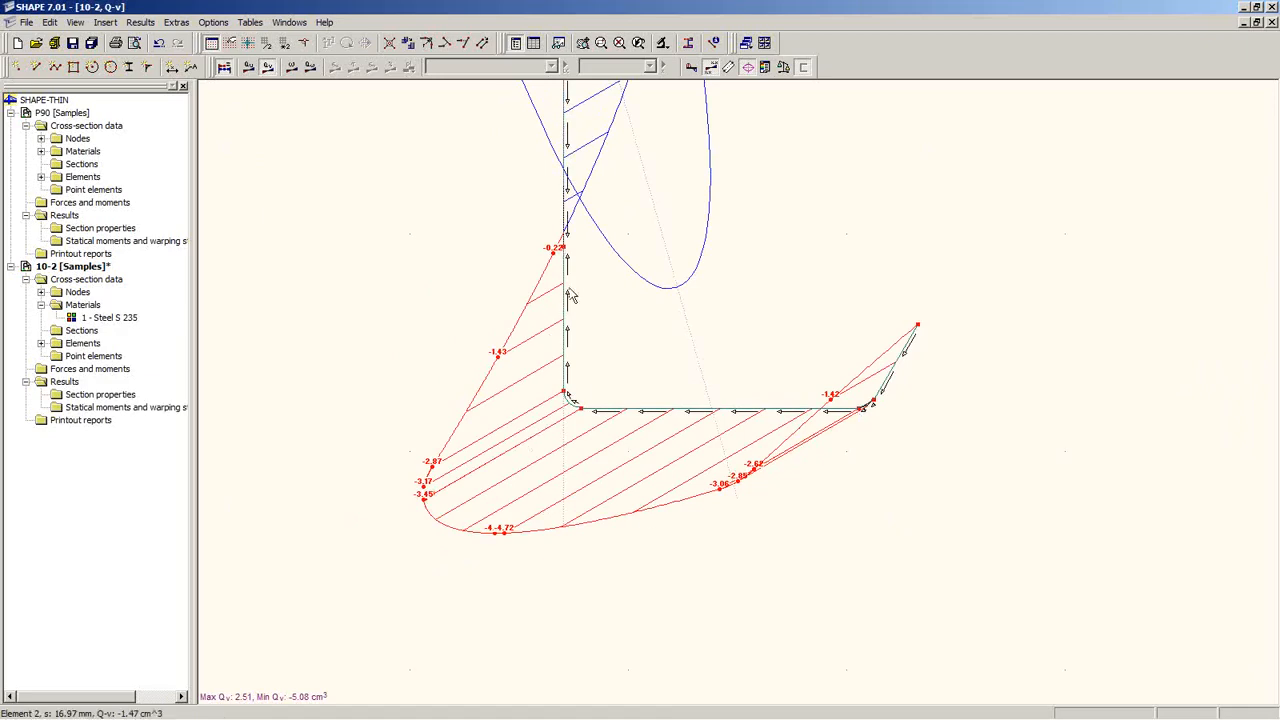
middle_click_drag(620, 256, 540, 508)
scroll(592, 402, "down", 7)
middle_click_drag(582, 290, 656, 491)
middle_click_drag(581, 451, 529, 362)
scroll(590, 387, "down", 4)
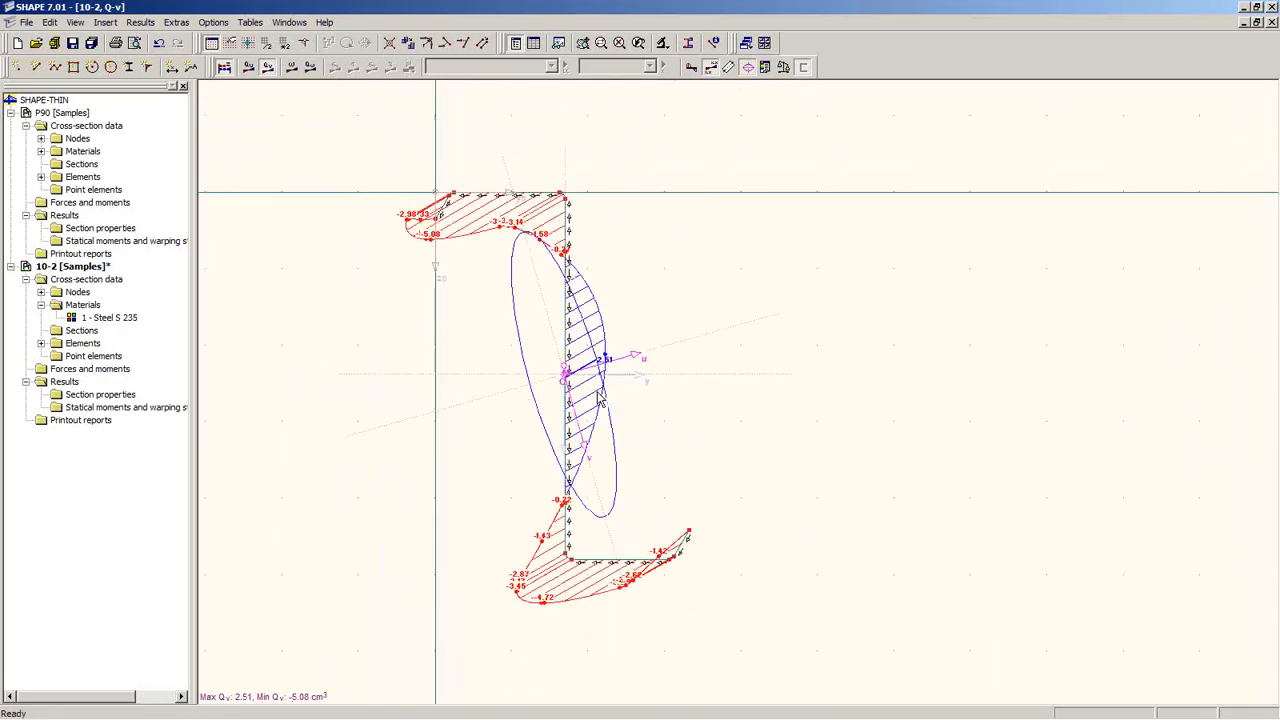
middle_click_drag(640, 443, 681, 430)
scroll(683, 444, "up", 2)
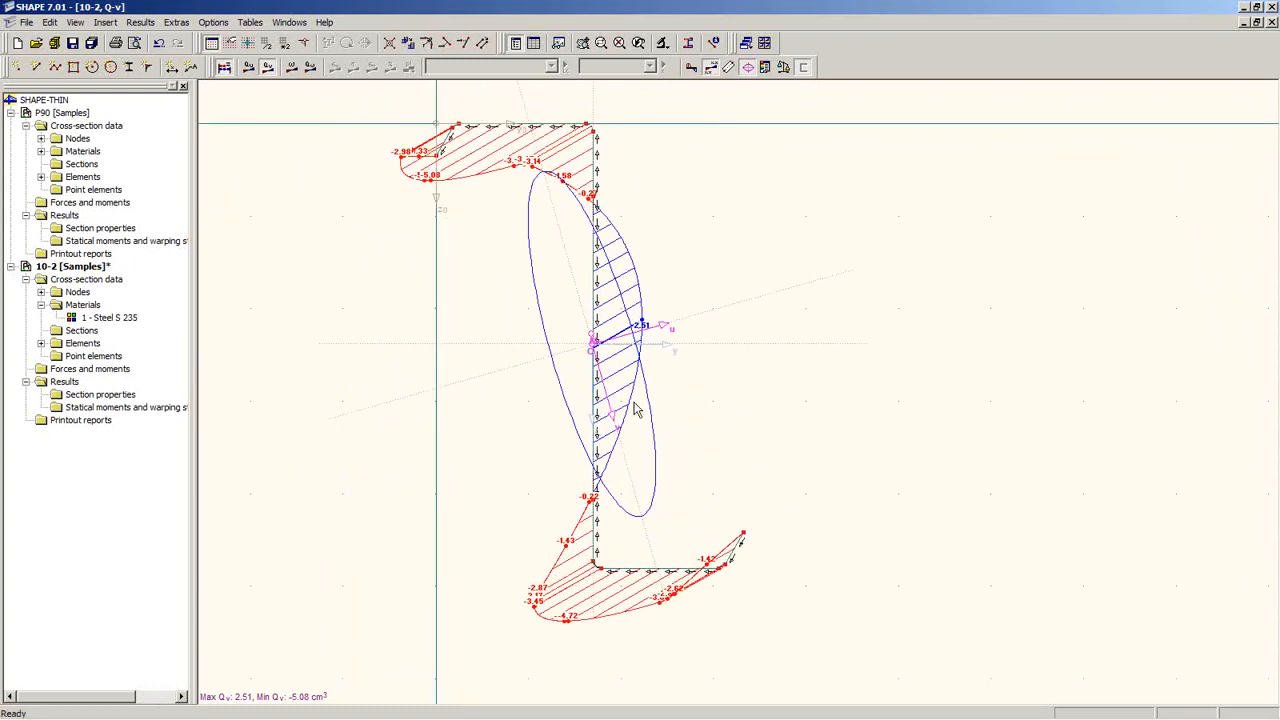
scroll(636, 408, "up", 5)
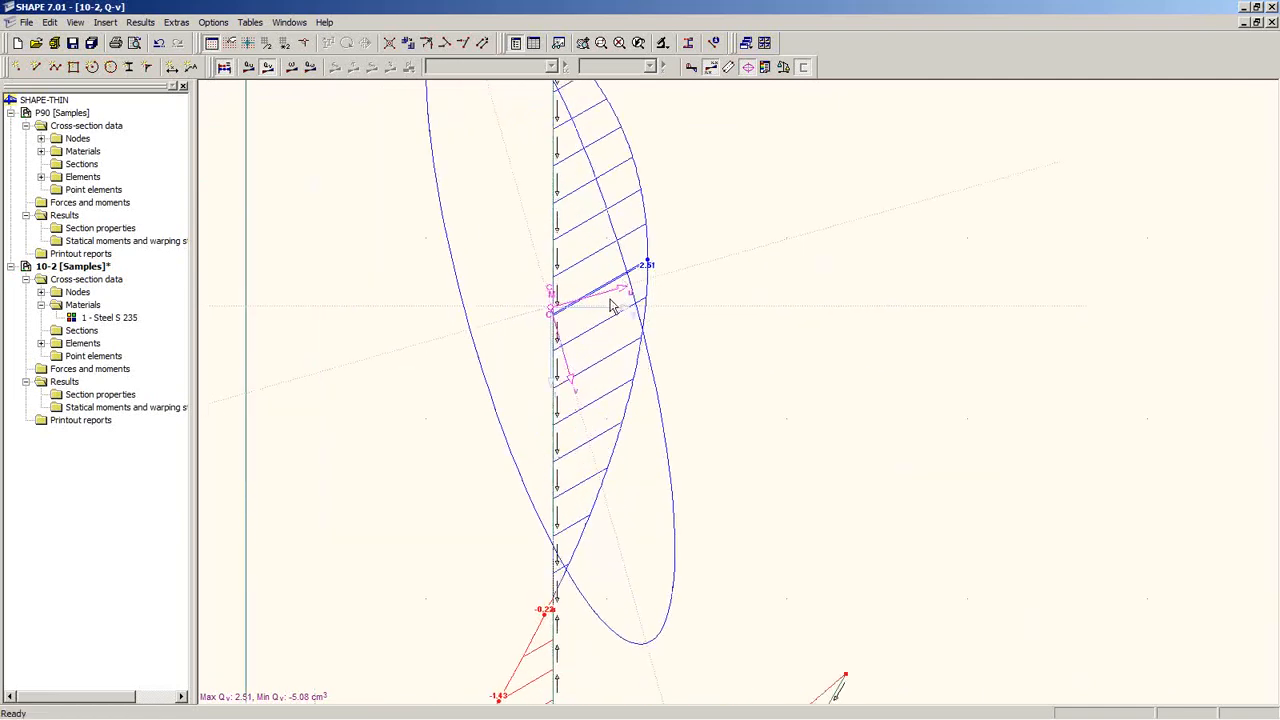
Reopen the section properties table at the inclination of principal axes and save cross-section 10-2
left_click(533, 43)
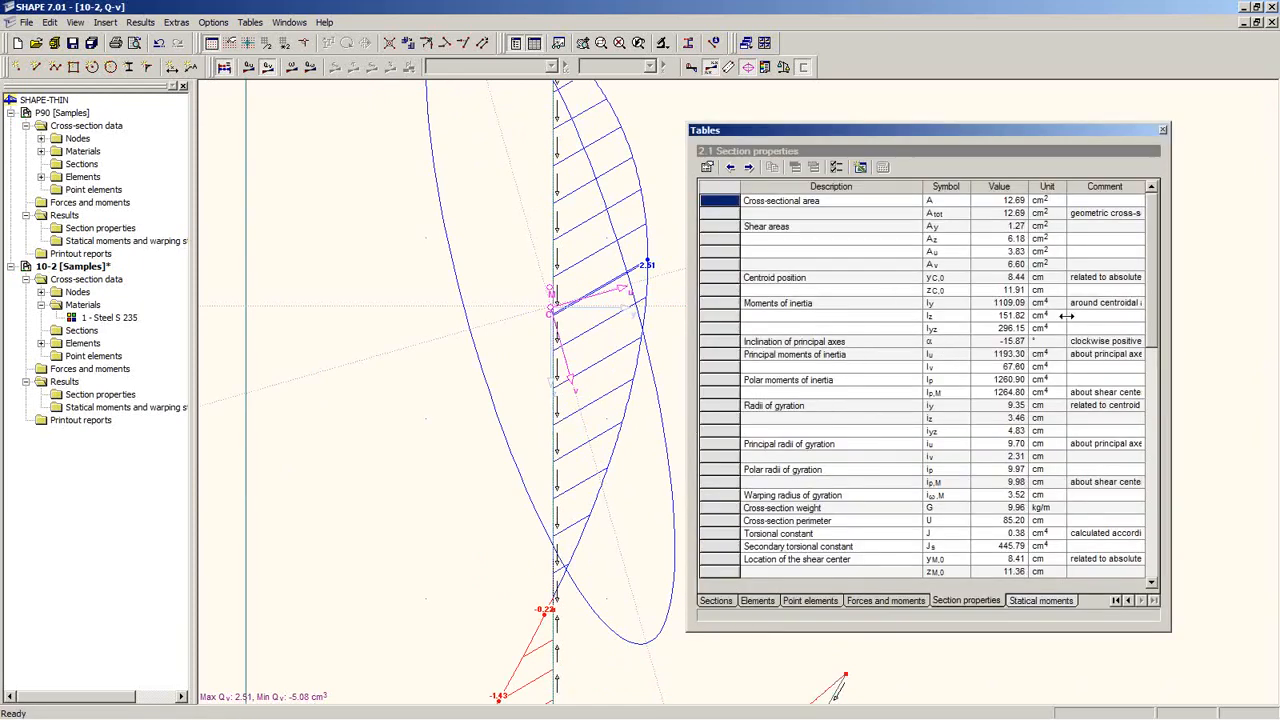
left_click(1012, 345)
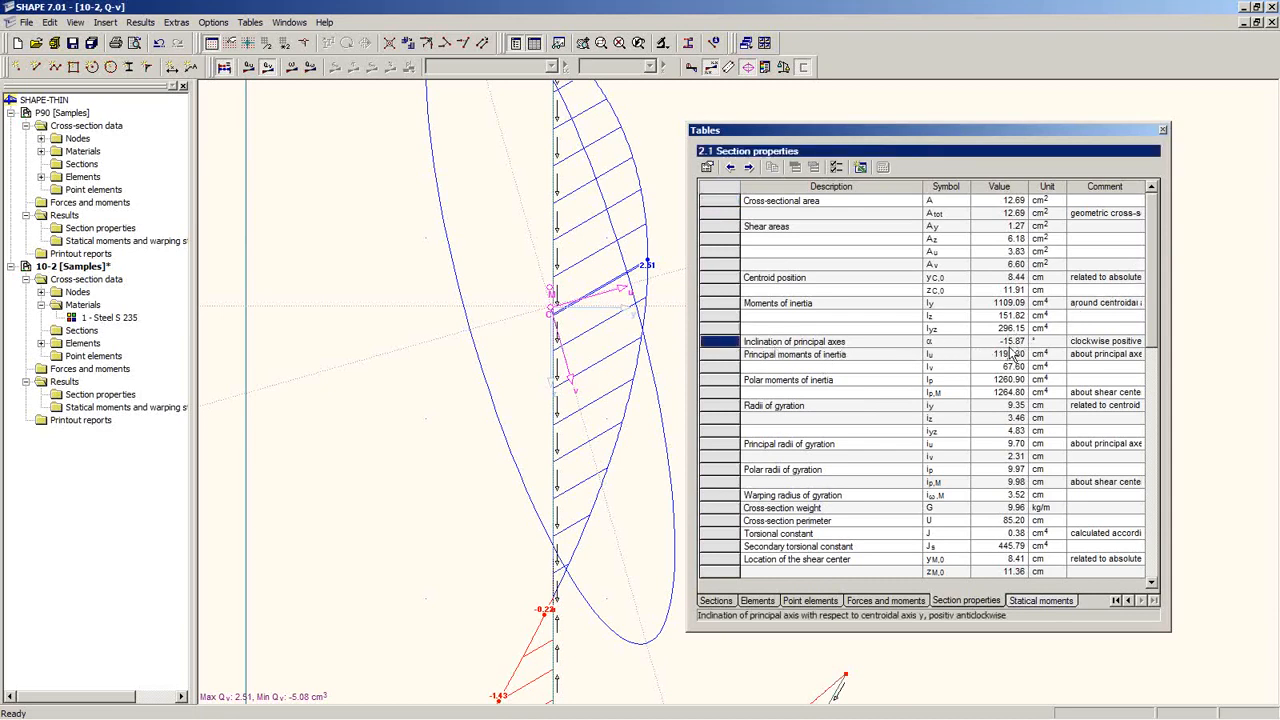
left_click(73, 43)
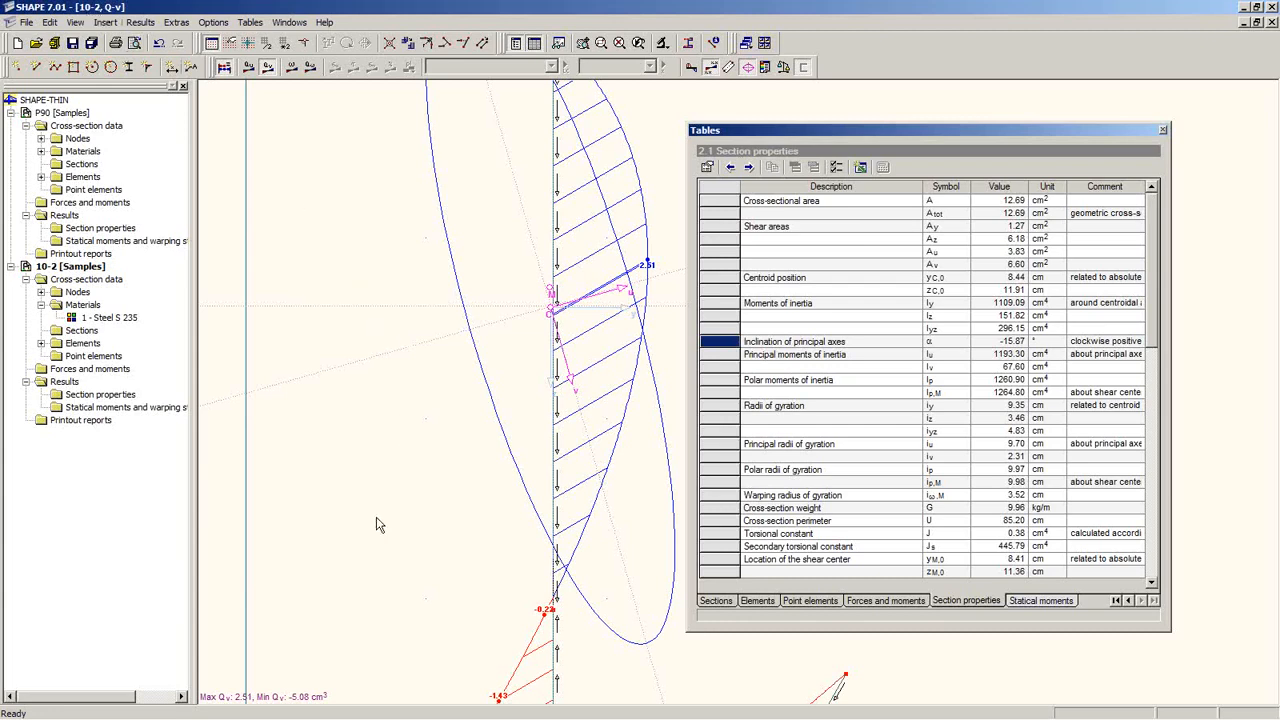
Switch to RFEM with the Webinar Shape model
mouse_move(363, 716)
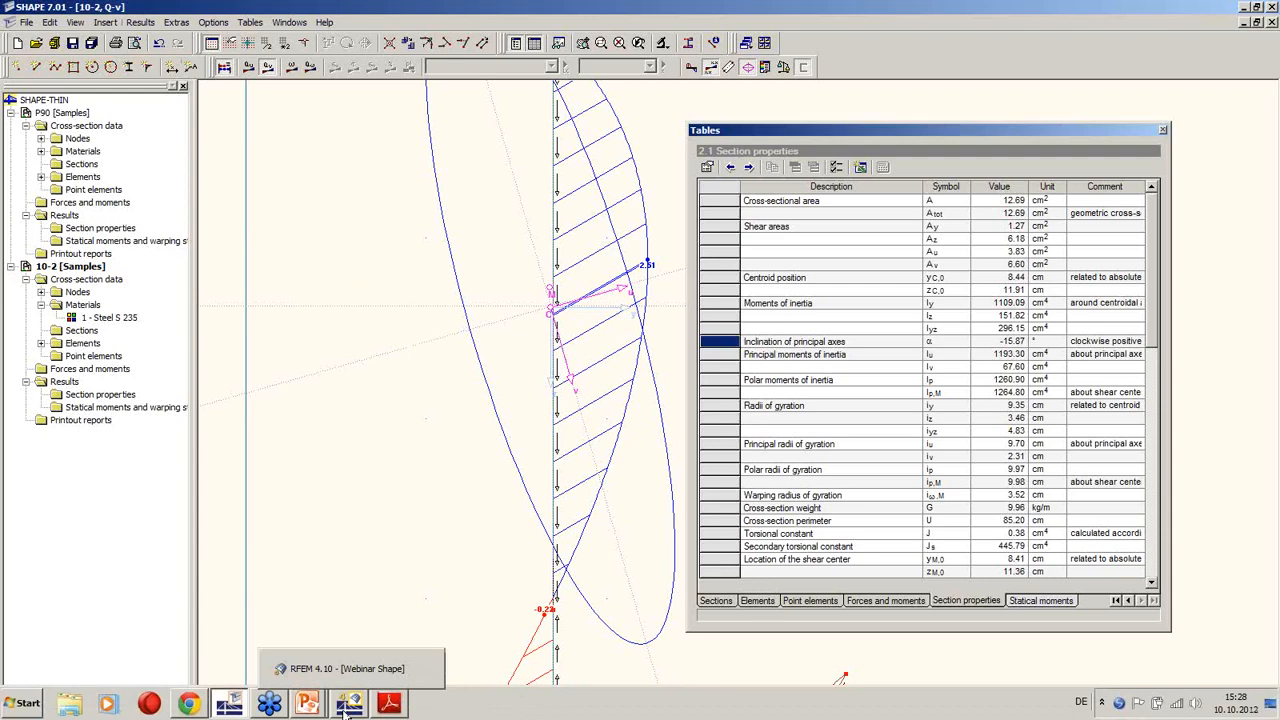
left_click(349, 710)
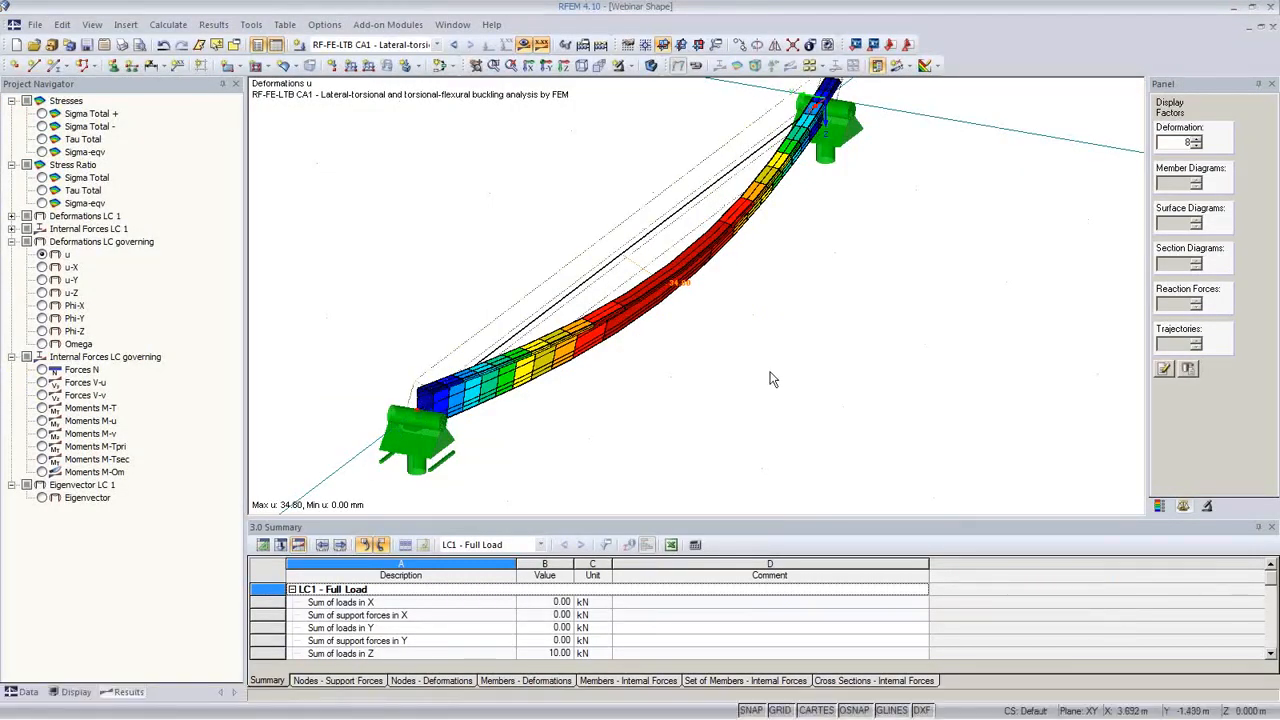
middle_click_drag(834, 369, 718, 344, "ctrl")
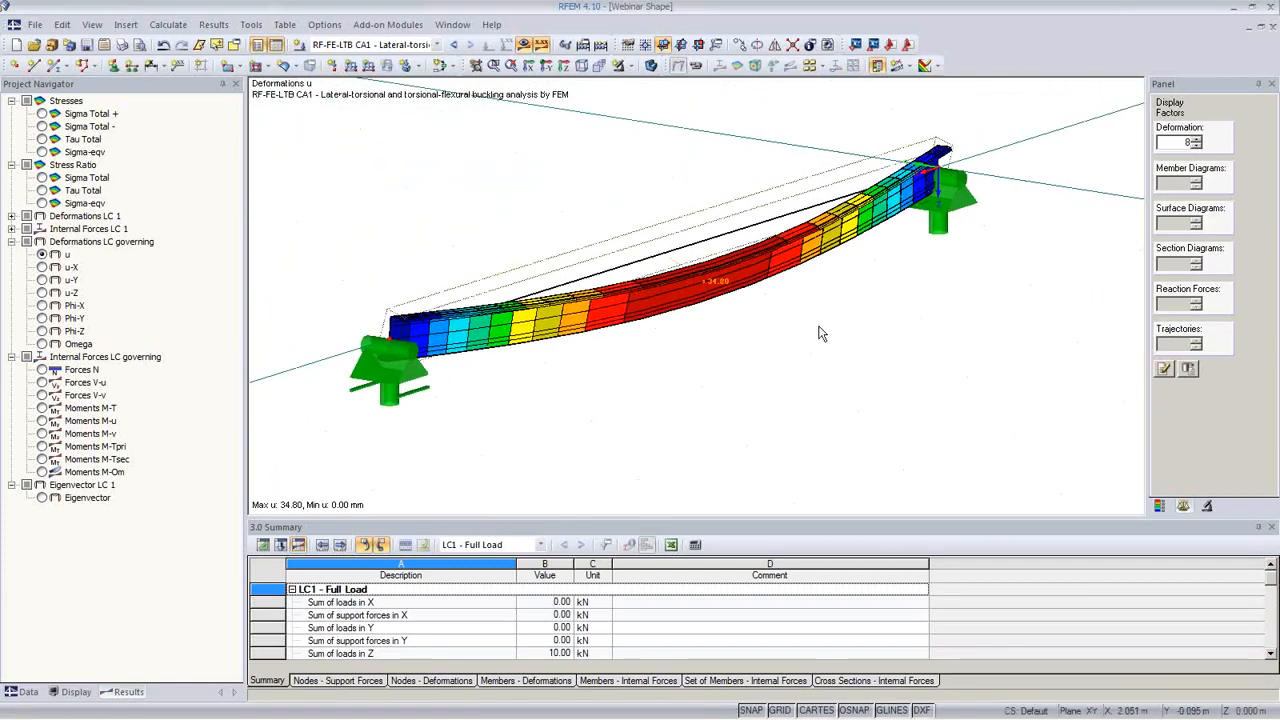
middle_click_drag(820, 328, 1161, 368, "ctrl")
middle_click_drag(928, 409, 523, 429, "ctrl")
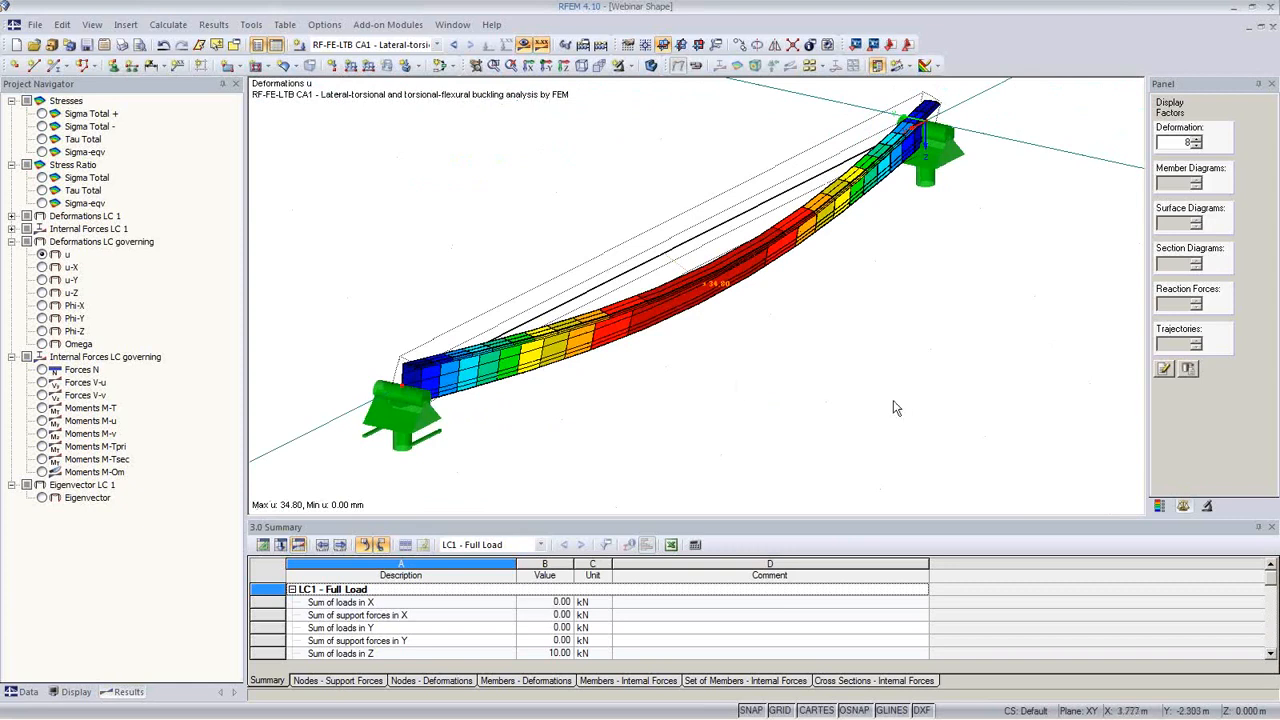
Create the 3D structure Sample2 in the Webinar project with Z oriented downwards and start a new beam member
left_click(16, 44)
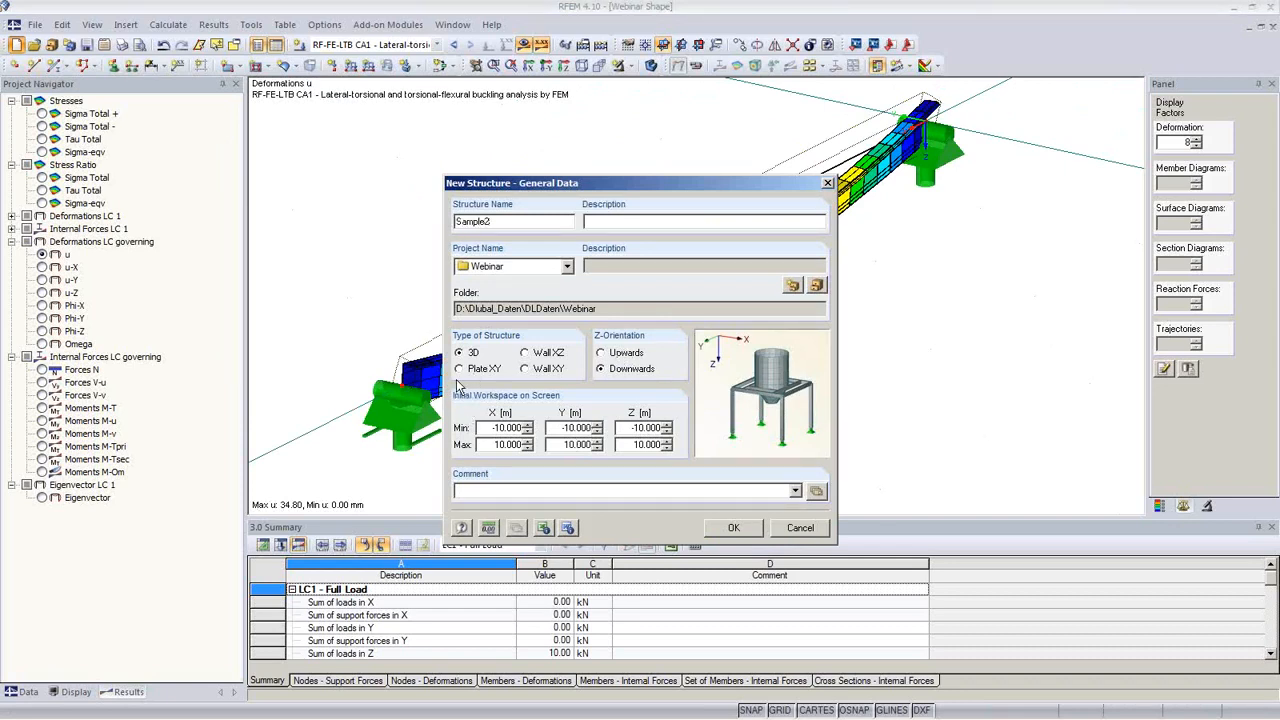
left_click(733, 529)
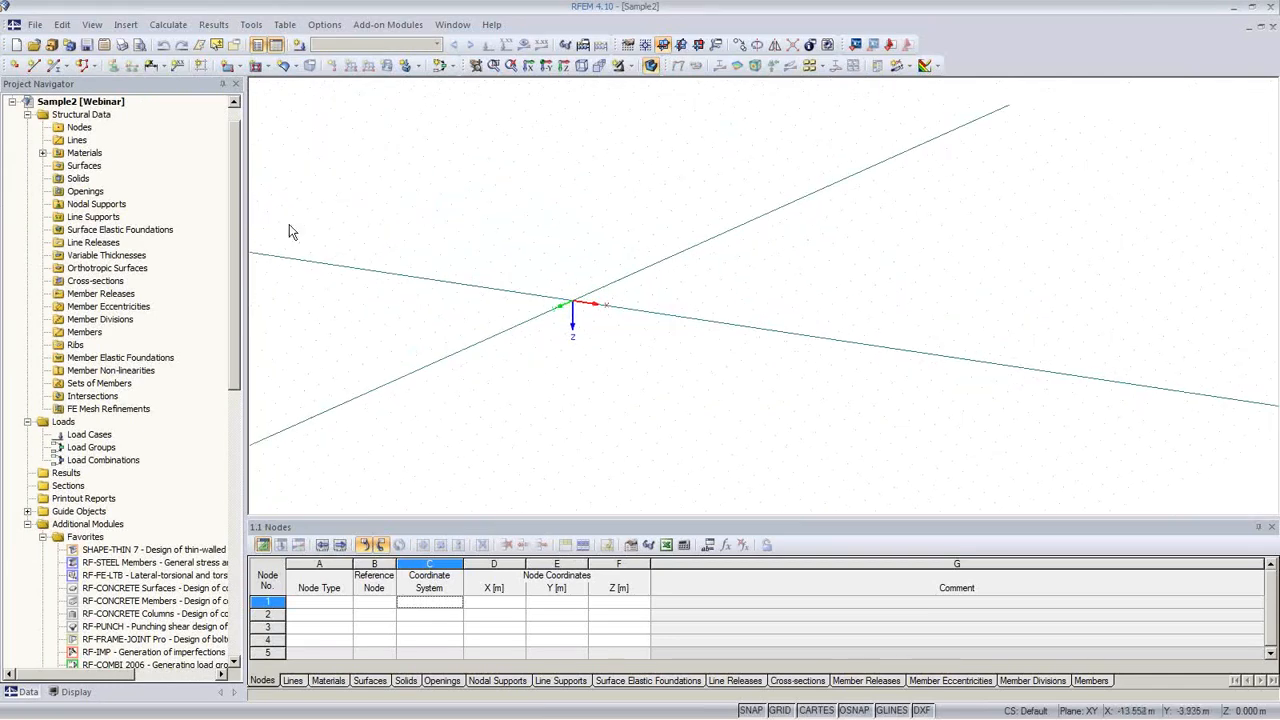
left_click(55, 66)
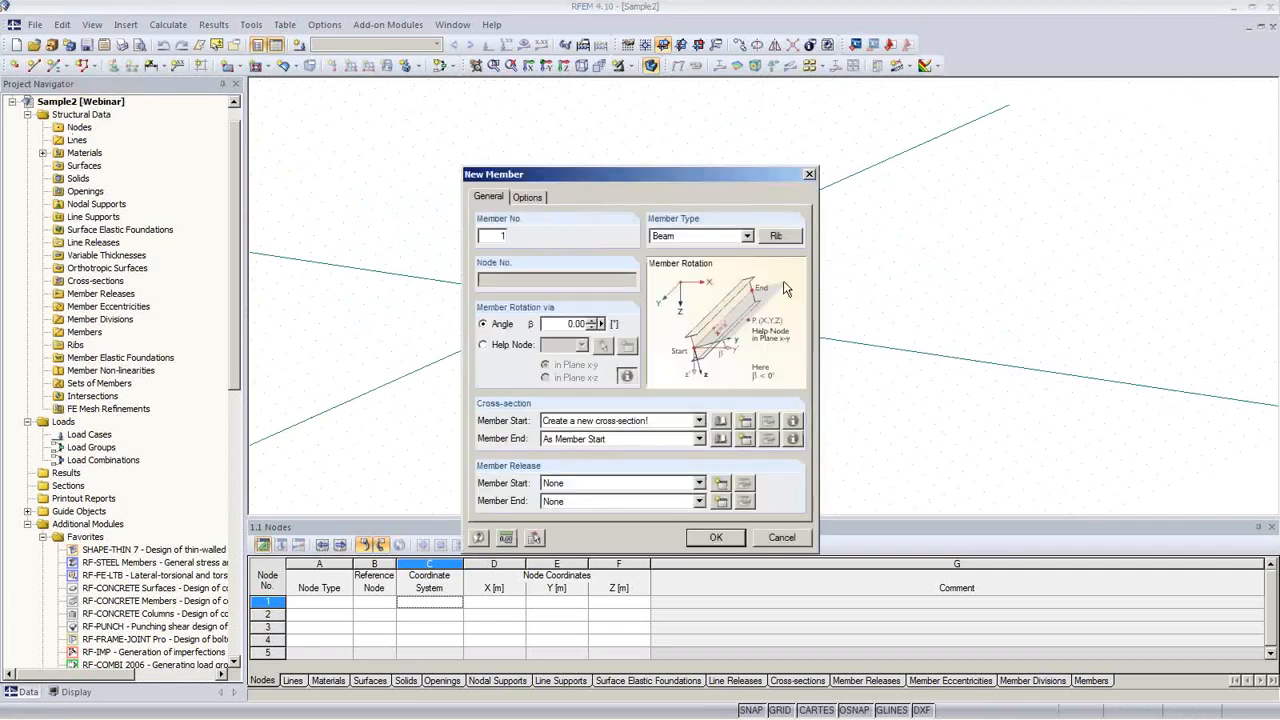
left_click(720, 421)
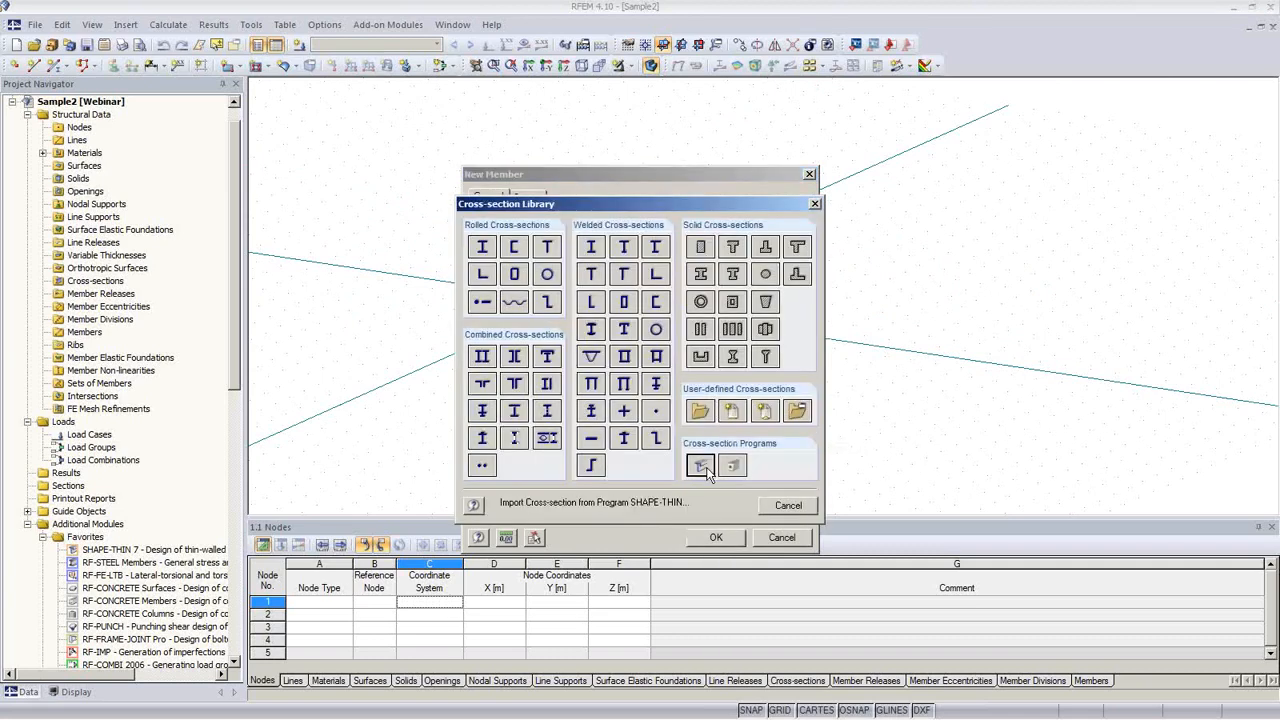
left_click(706, 466)
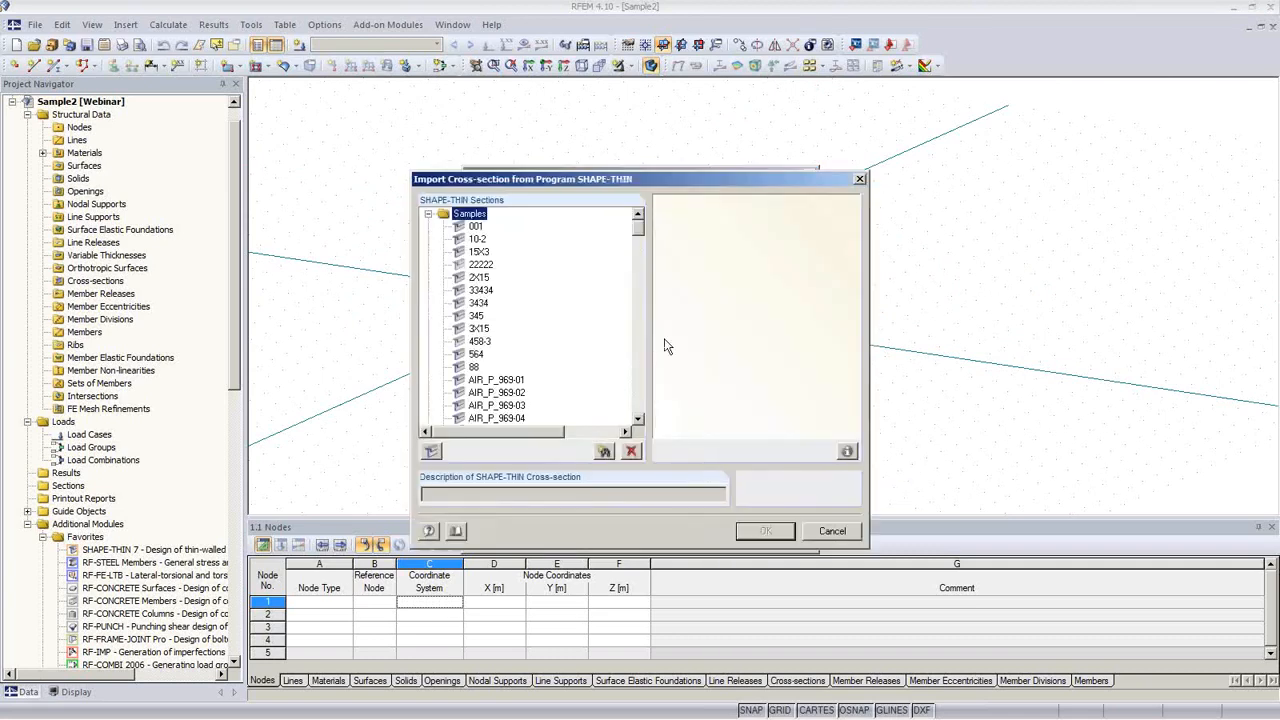
left_click_drag(621, 179, 713, 235)
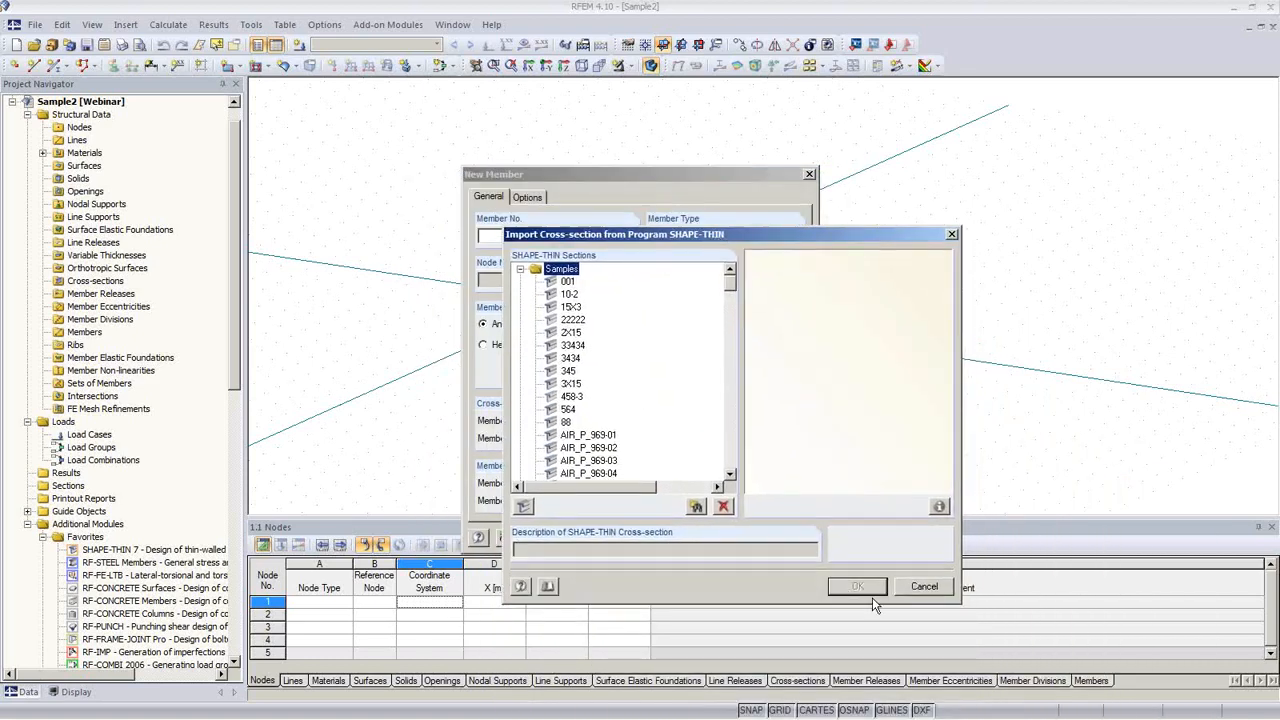
left_click(938, 590)
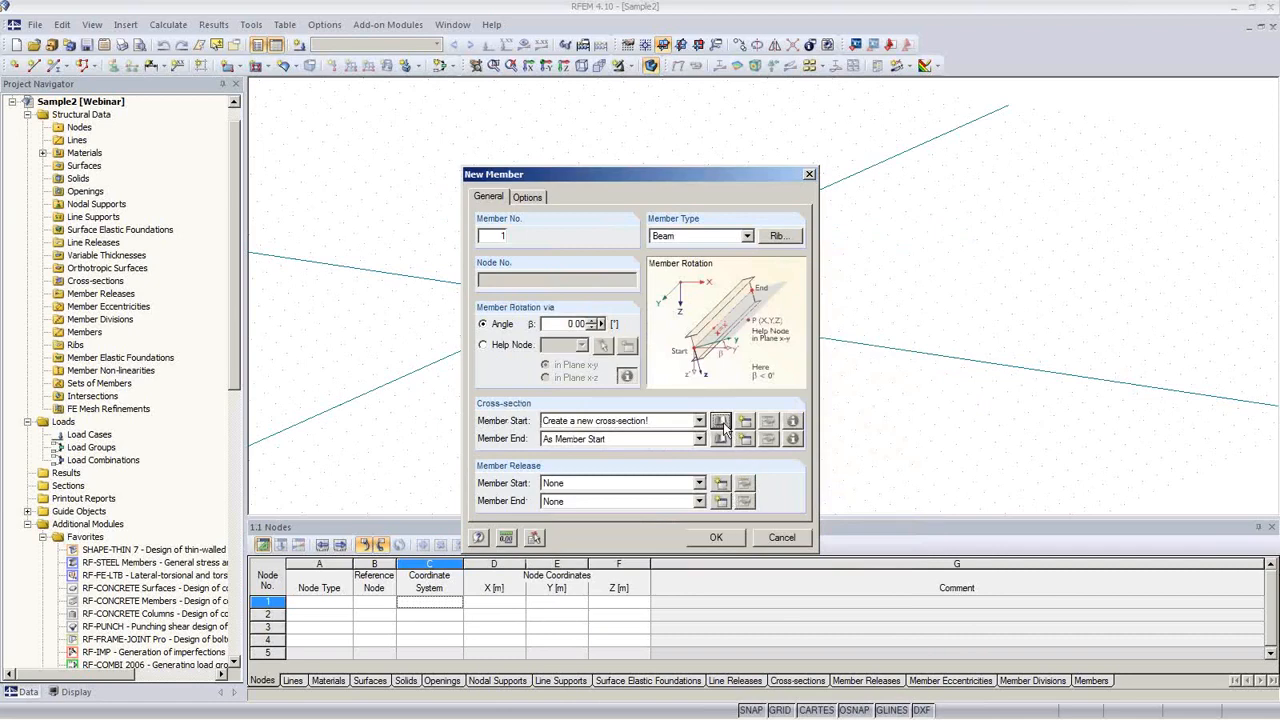
Choose the SHAPE-THIN section 10-2 from the Samples folder as the cross-section to import at the member start
left_click(721, 421)
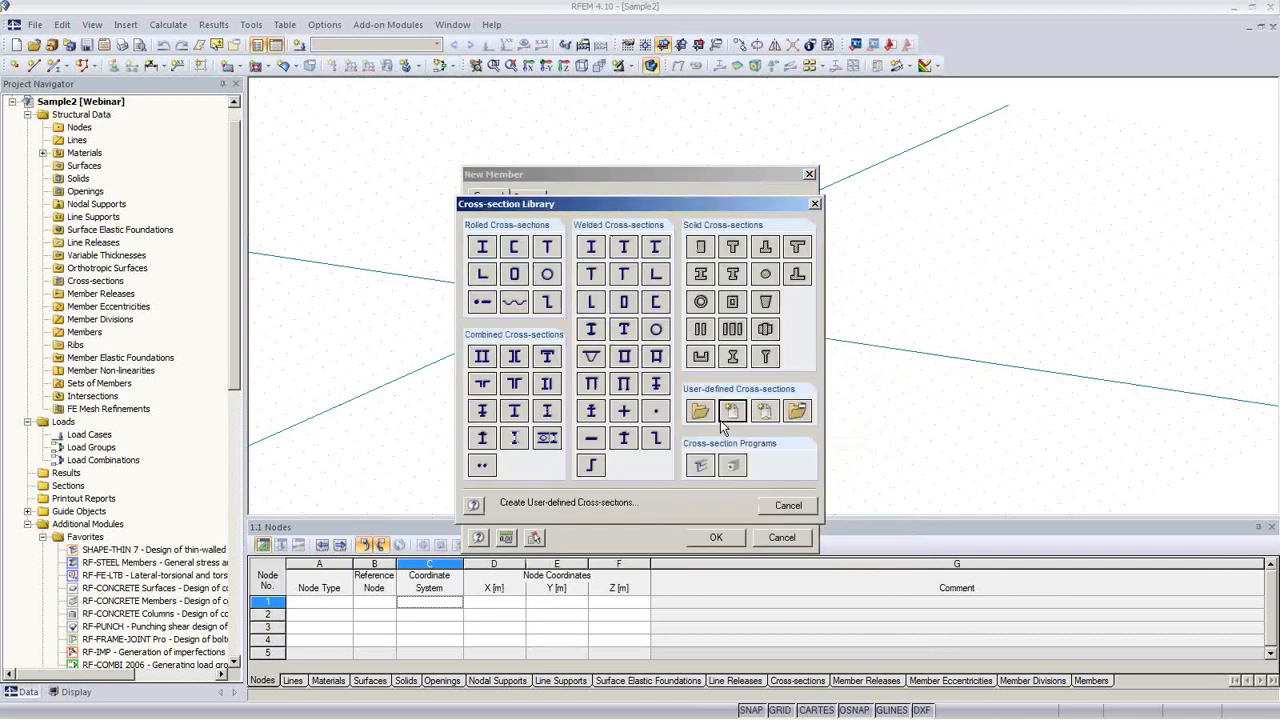
left_click(701, 467)
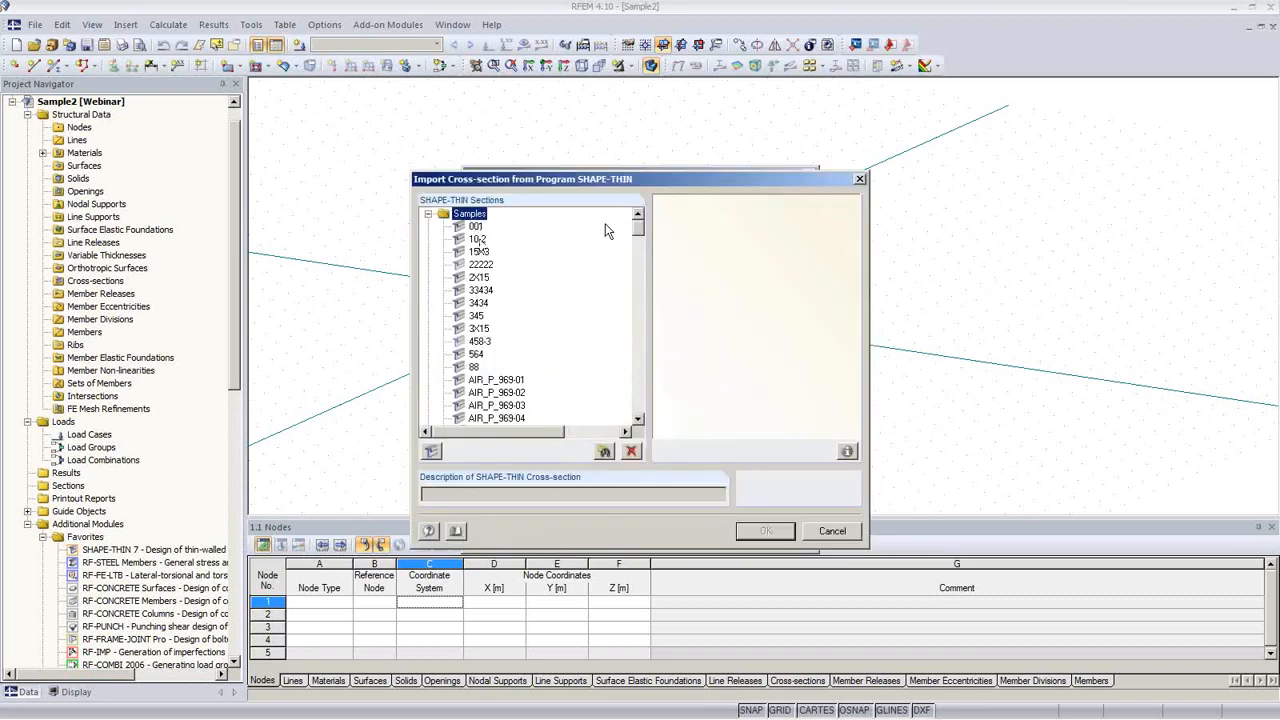
left_click(484, 279)
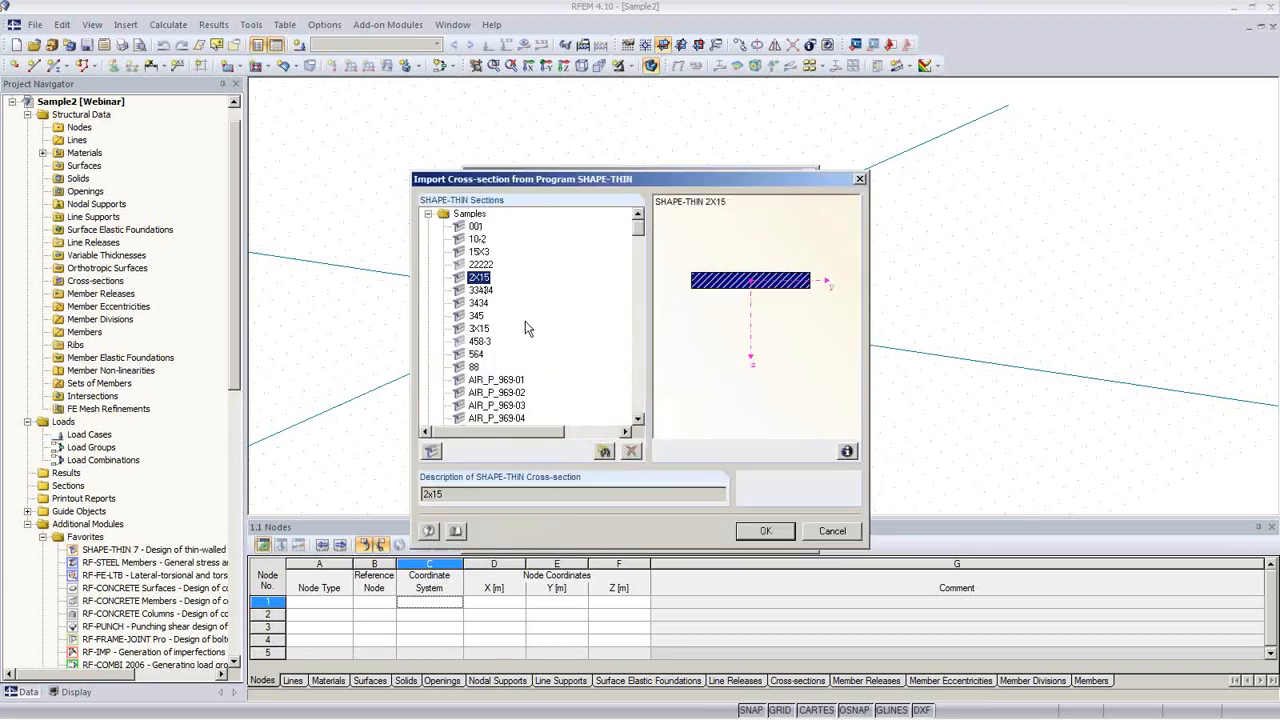
left_click(478, 240)
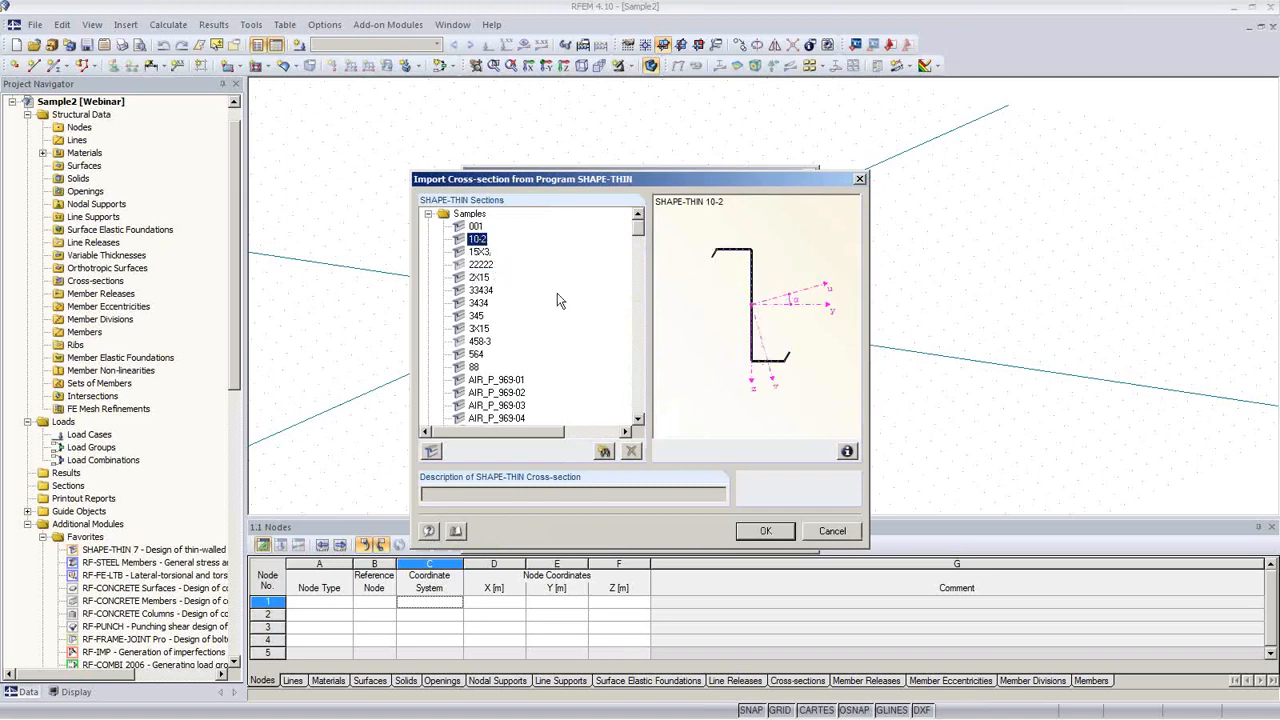
Examine the section properties of SHAPE-THIN 10-2, in particular the angle of the principal axis
left_click(846, 452)
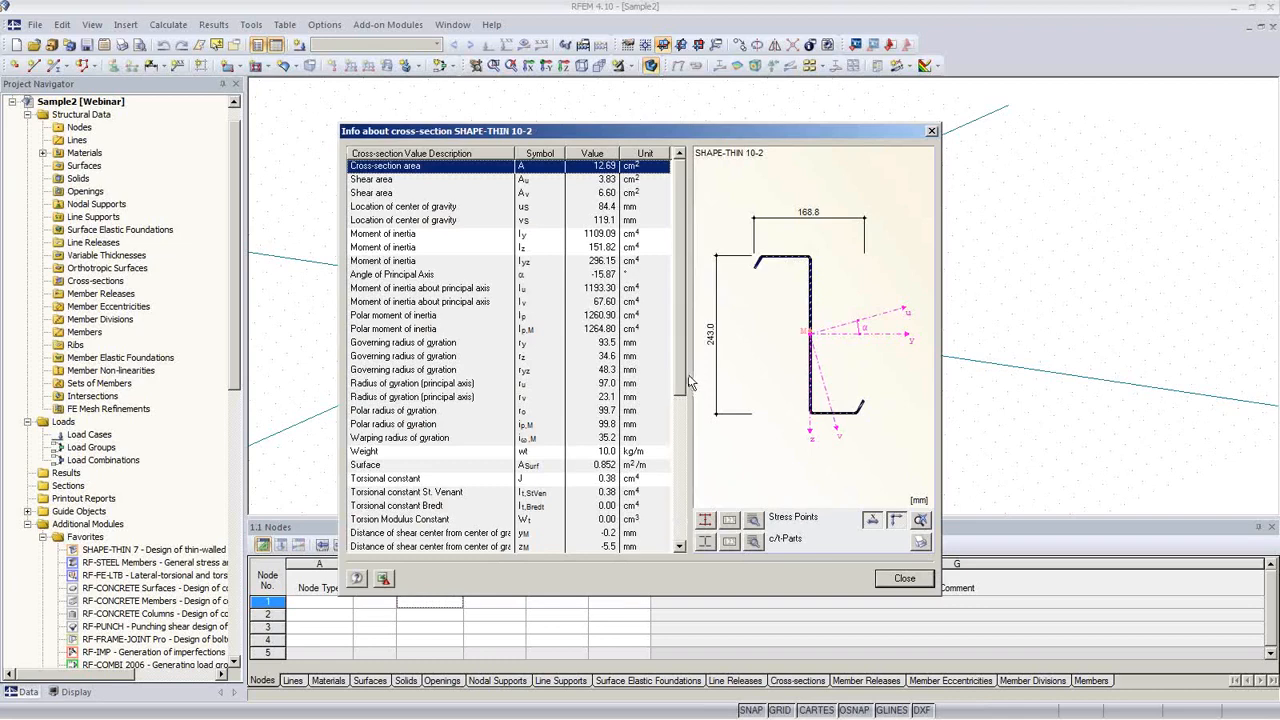
mouse_move(680, 372)
left_mouse_down()
mouse_move(676, 395)
mouse_move(668, 356)
left_mouse_up()
left_click(606, 276)
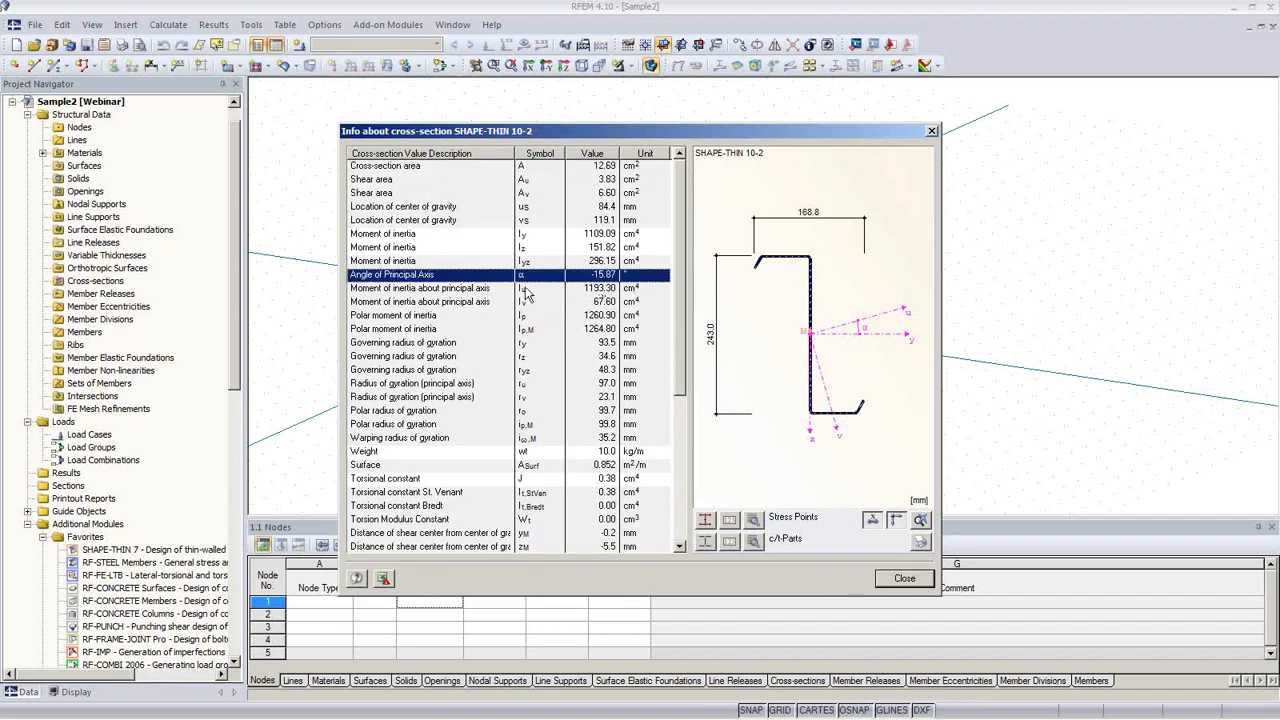
left_click(898, 580)
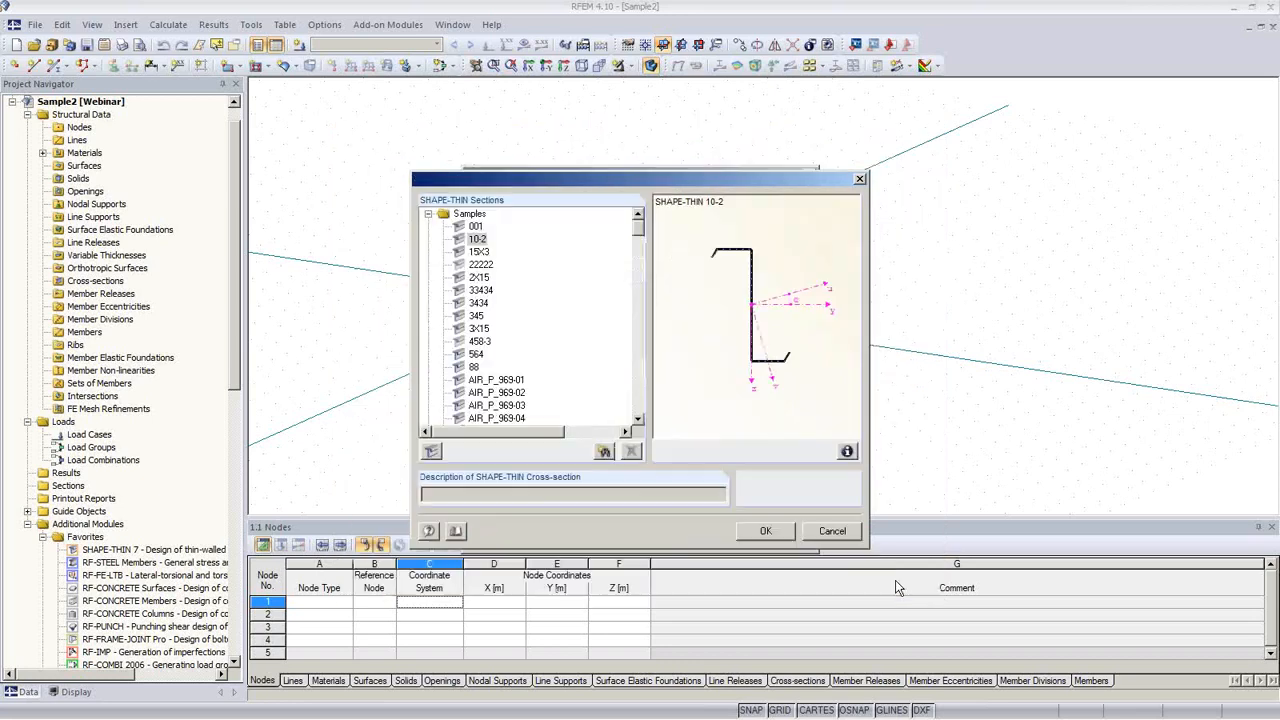
Import SHAPE-THIN 10-2 with material Steel S 235 and accept it as the cross-section of the new beam member
left_click(783, 535)
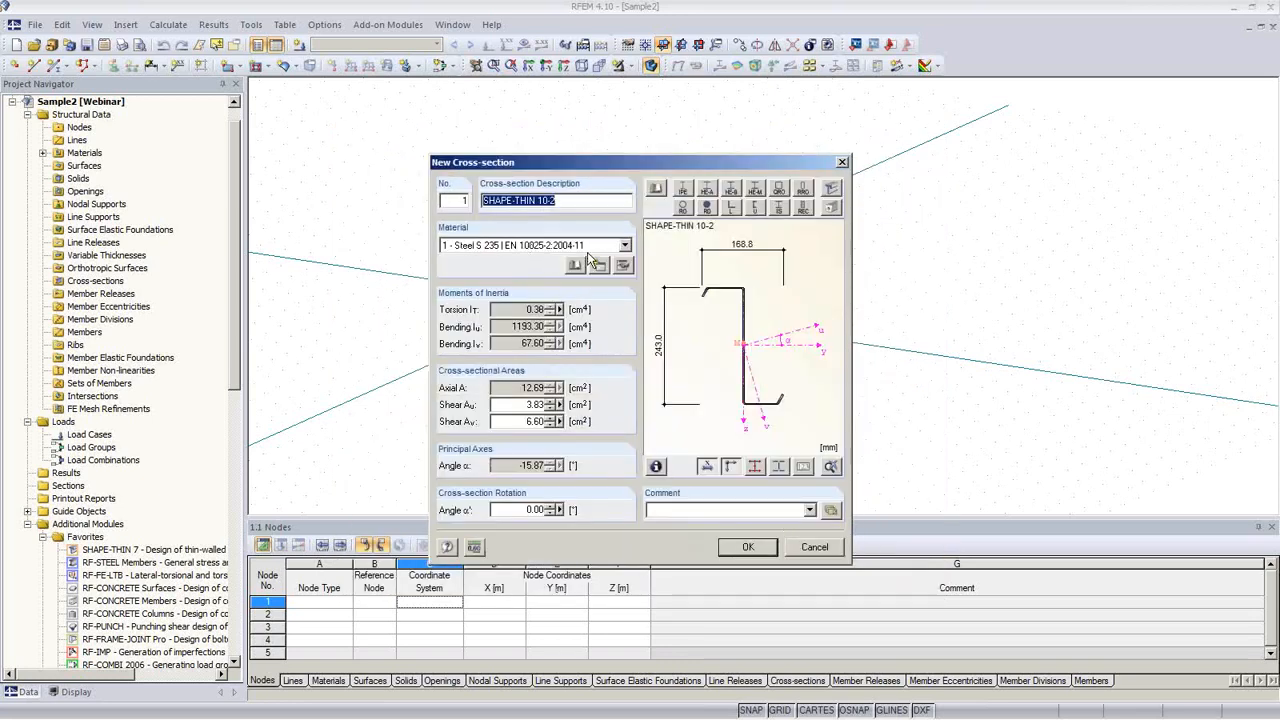
left_click(748, 548)
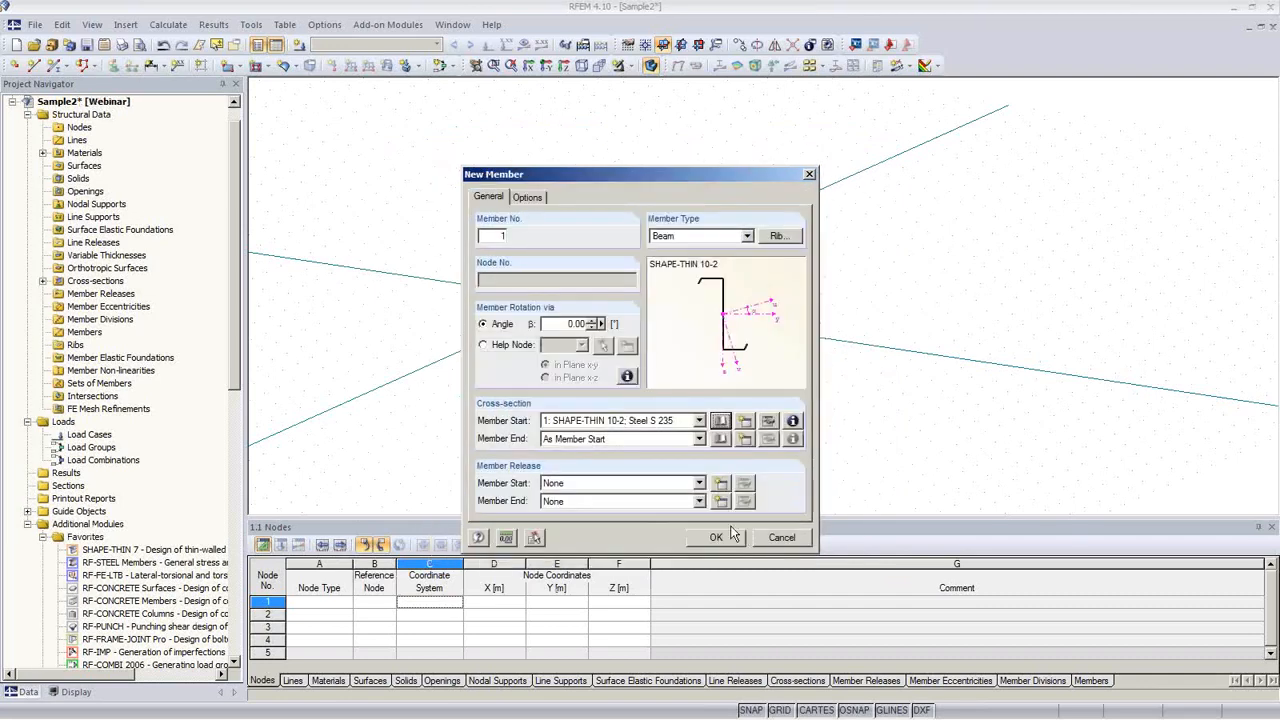
left_click(716, 539)
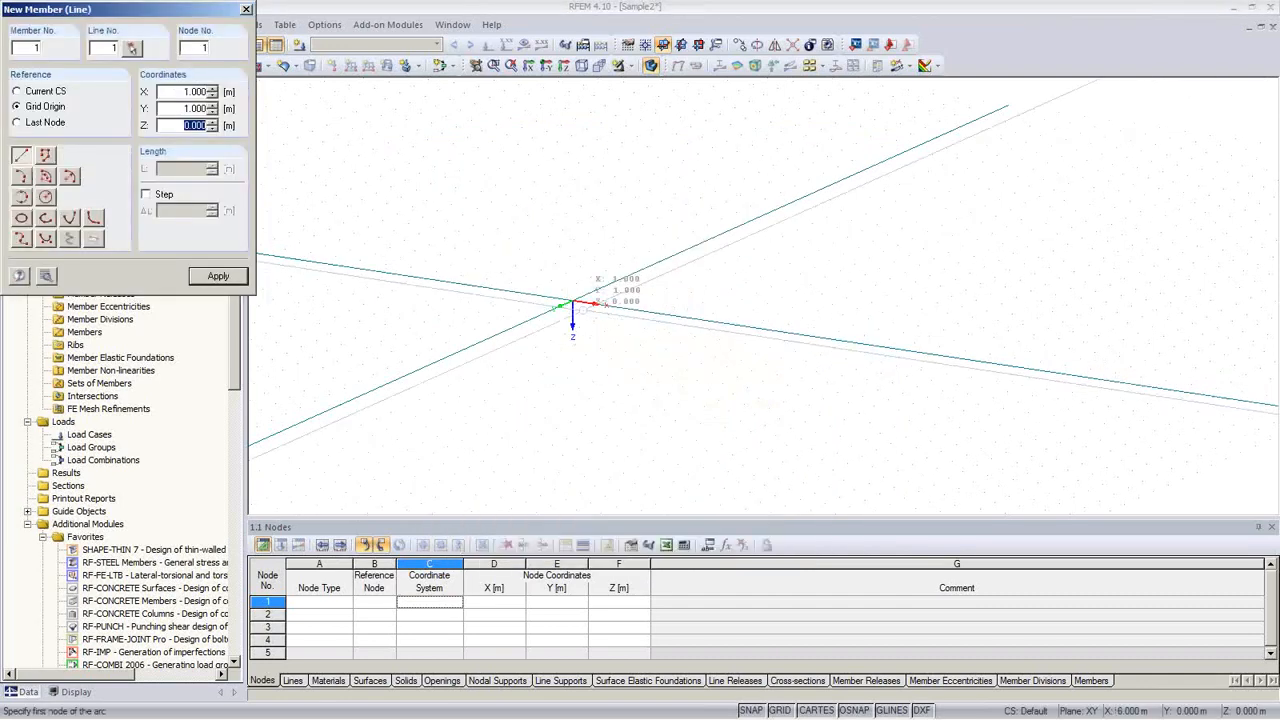
Draw the beam member 5.000 m long from the origin along the X axis and finish placing members
left_click(573, 300)
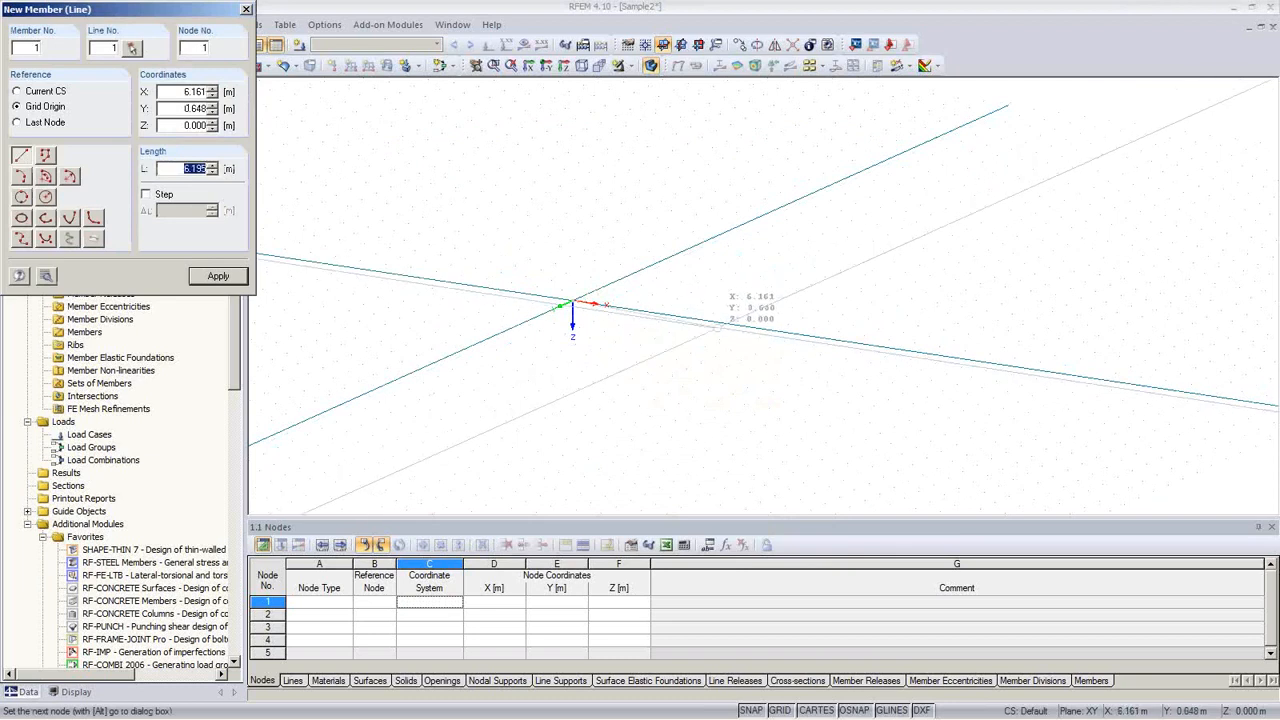
scroll(723, 323, "up", 2)
scroll(723, 323, "up", 1)
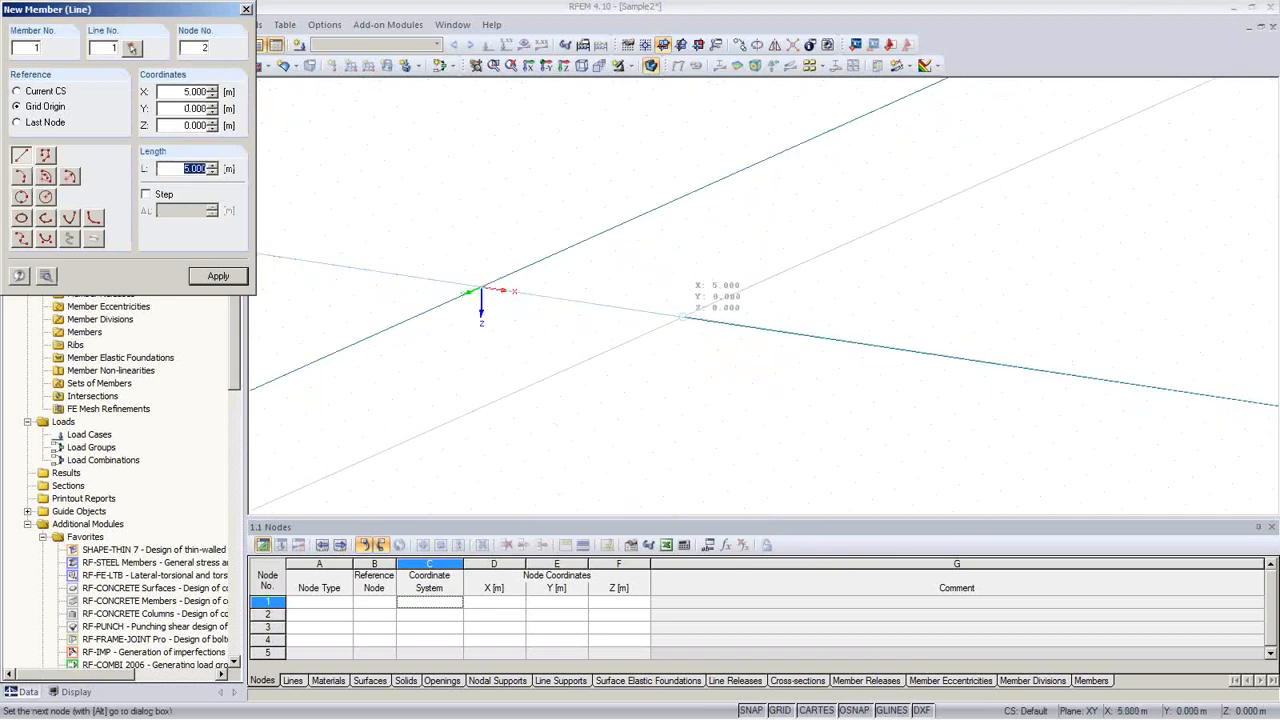
left_click(683, 316)
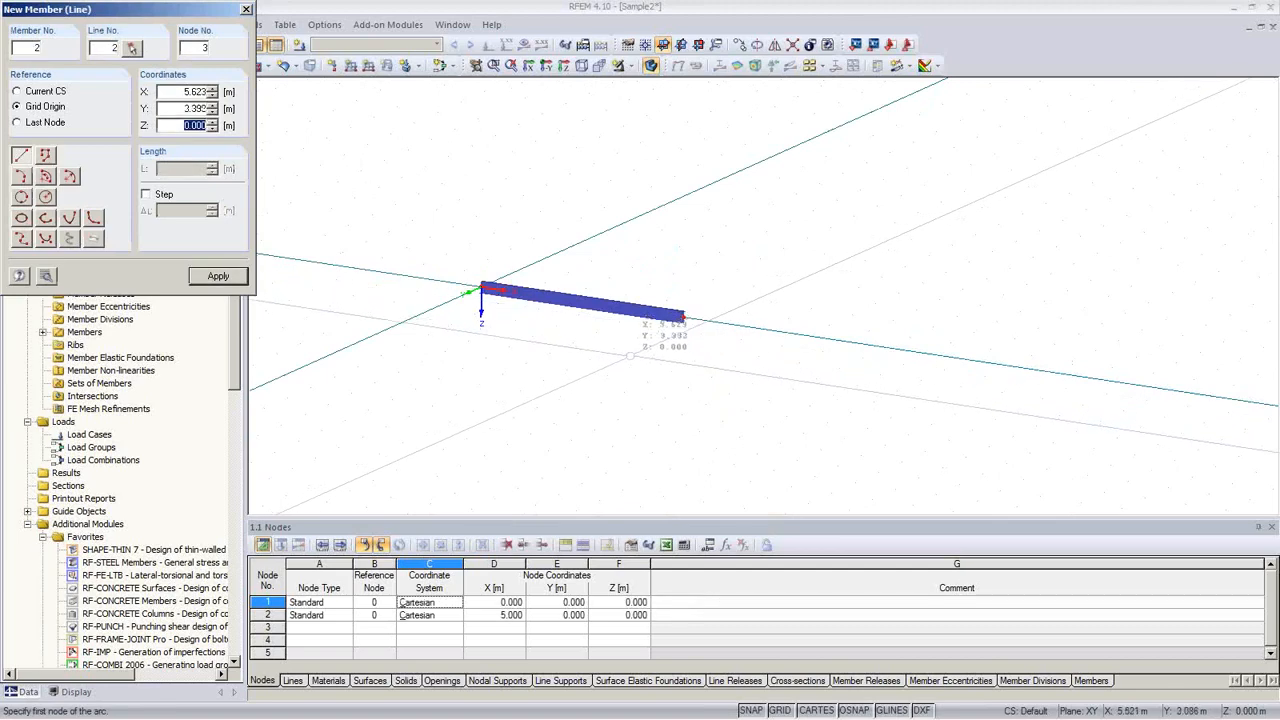
right_click(631, 356)
Examine the rendered Z-profile beam and switch the structure display from solid to line mode
scroll(636, 355, "up", 4)
middle_click_drag(774, 347, 540, 243, "ctrl")
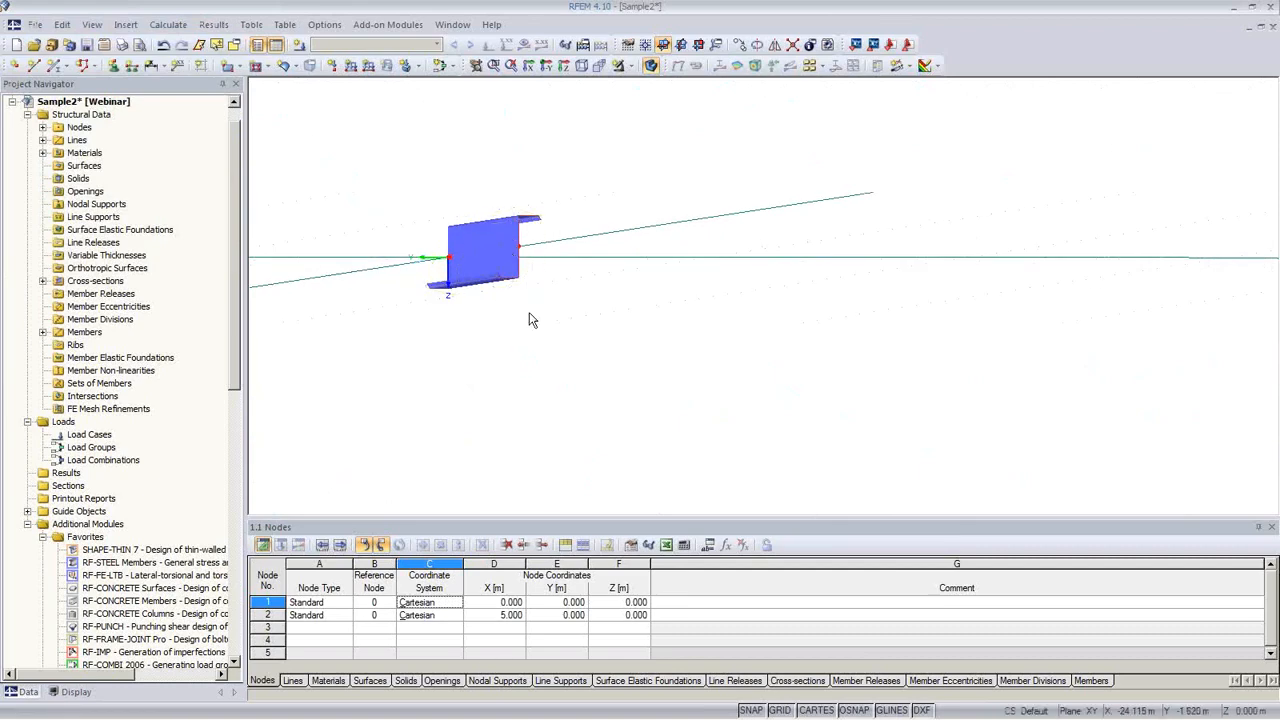
middle_click_drag(531, 320, 790, 400, "ctrl")
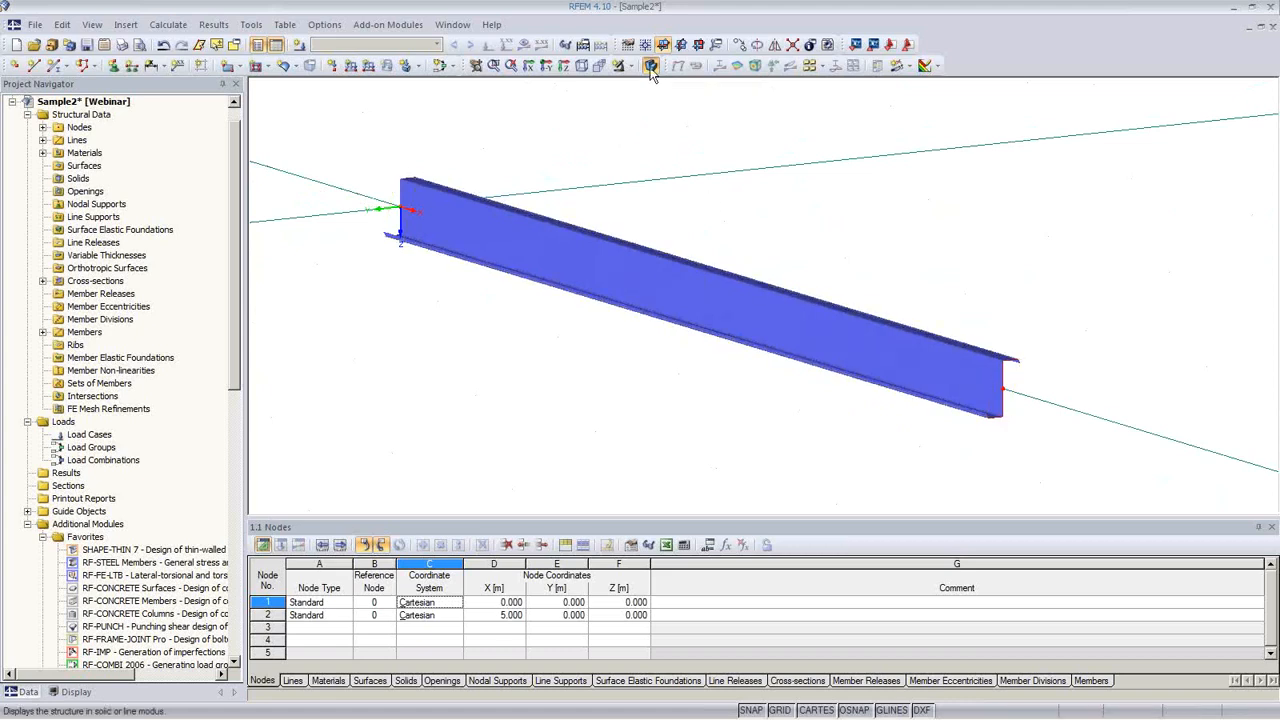
left_click(650, 66)
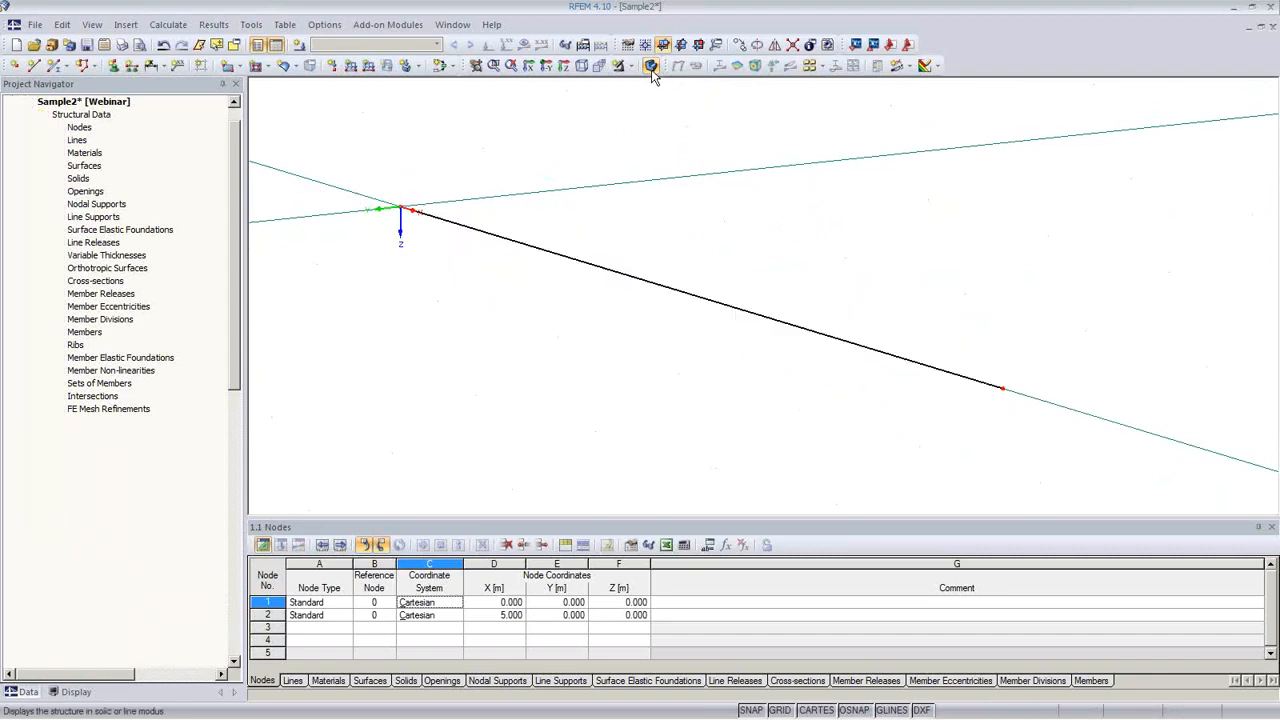
left_click(650, 66)
left_click(650, 66)
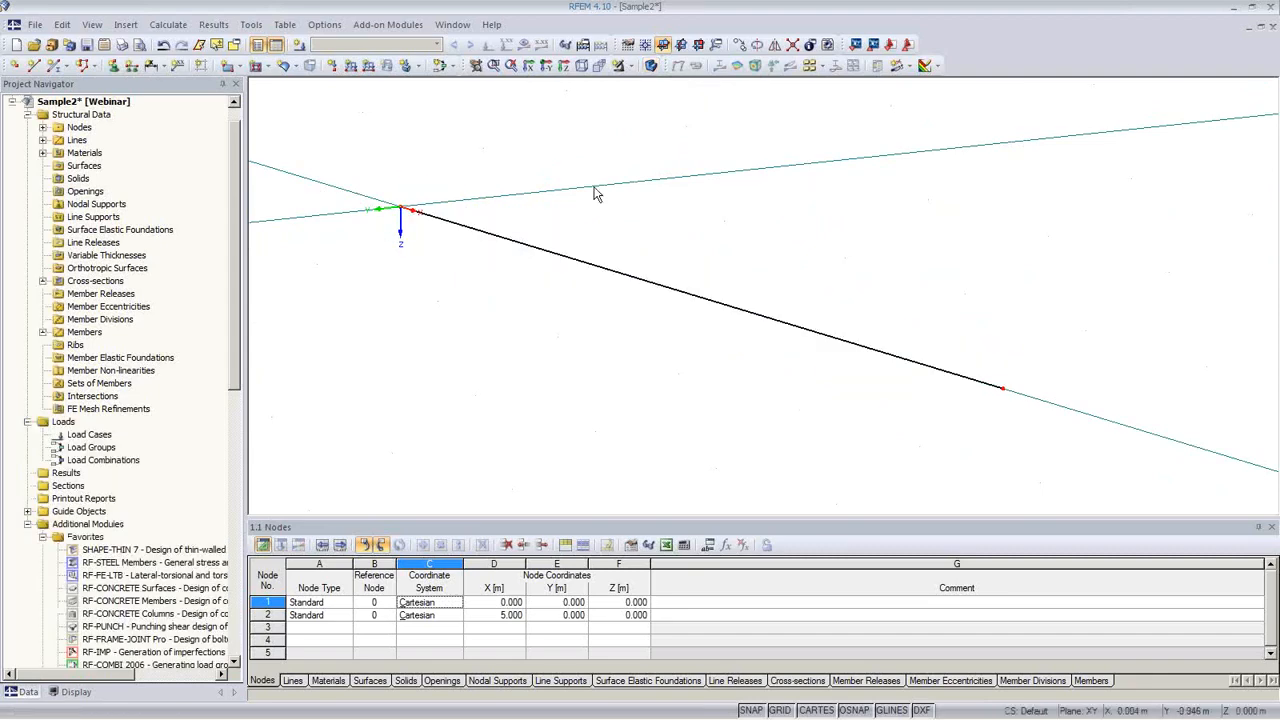
middle_click_drag(594, 194, 494, 334)
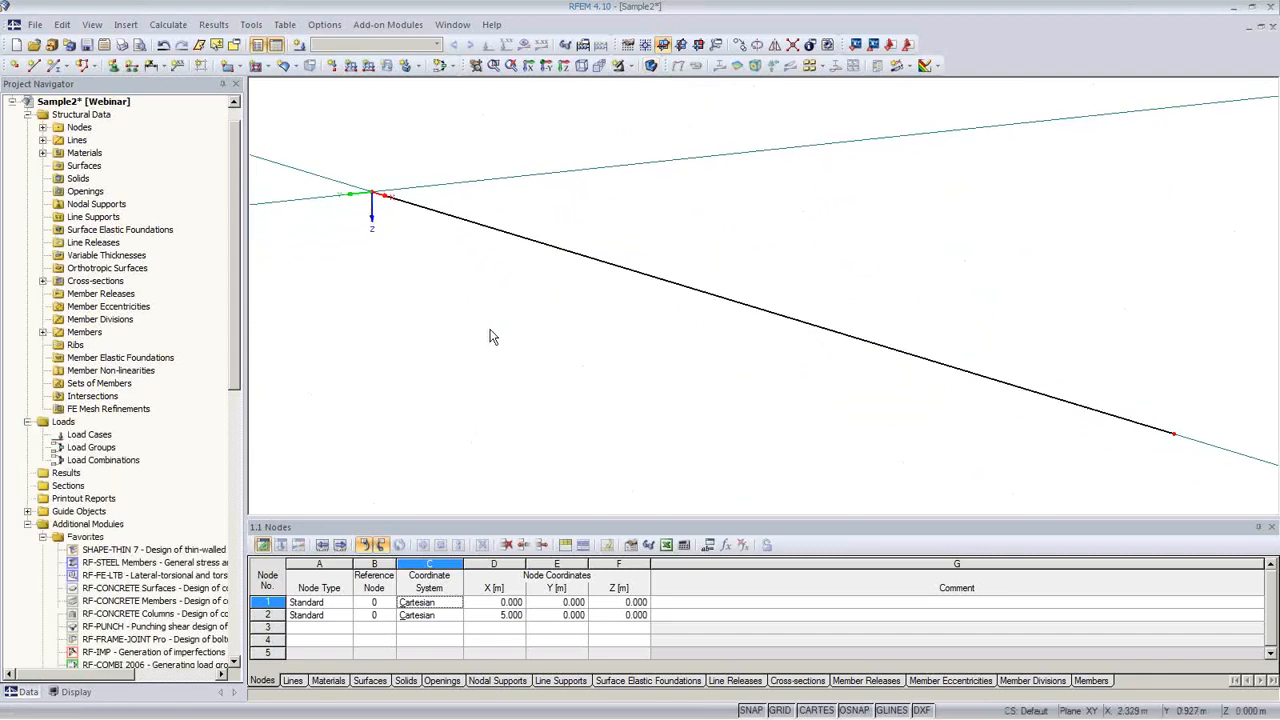
Define a nodal support fixing uX, uY, uZ and φX with φY and φZ free, and place it on the origin node
left_click(113, 66)
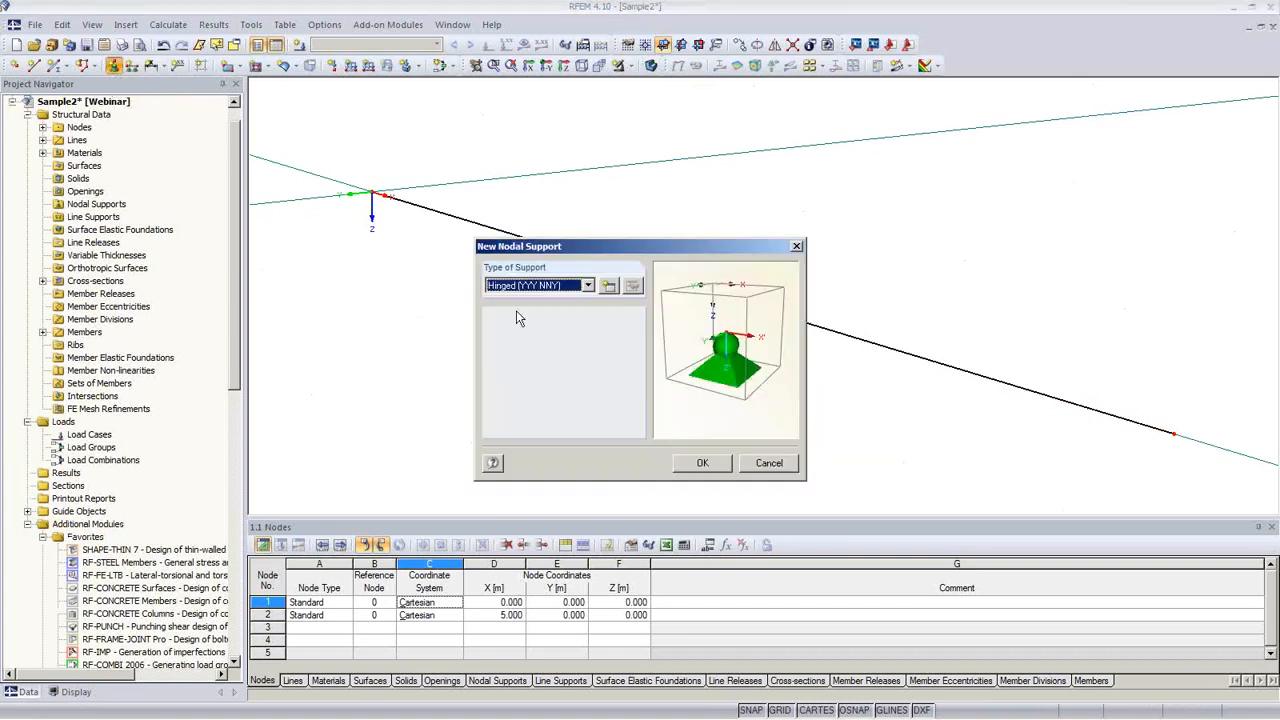
left_click(611, 288)
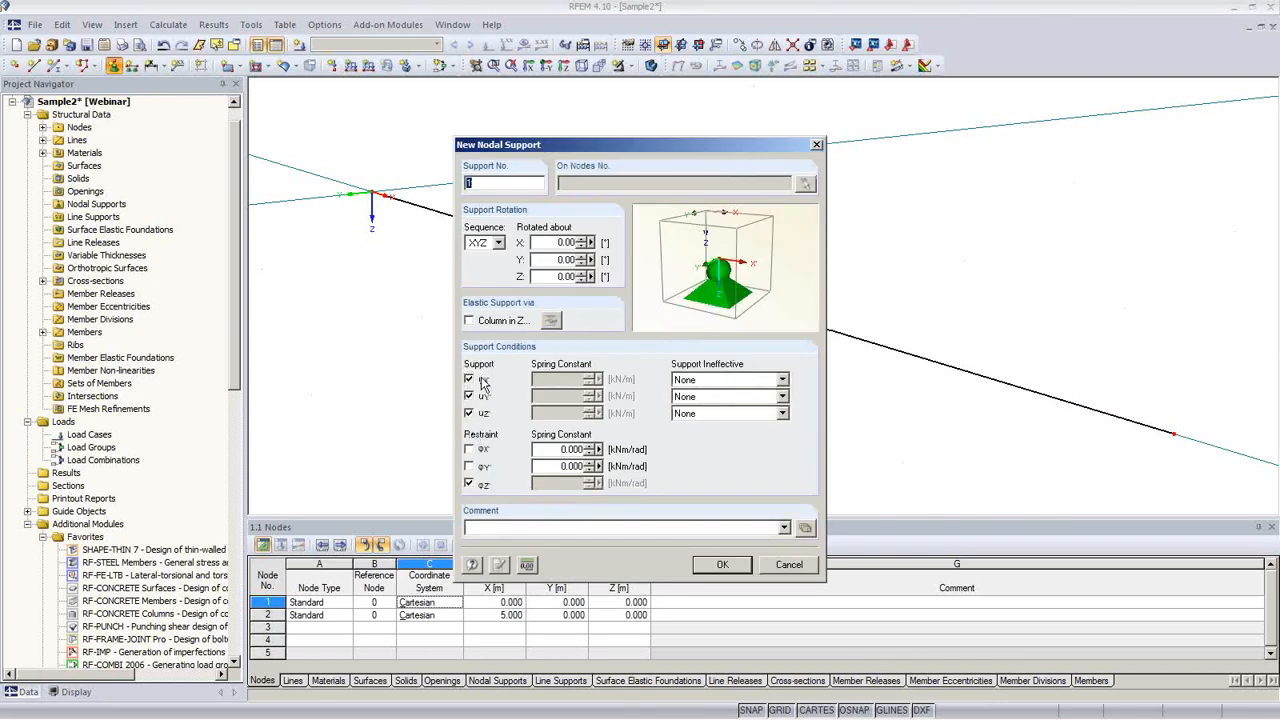
left_click(470, 450)
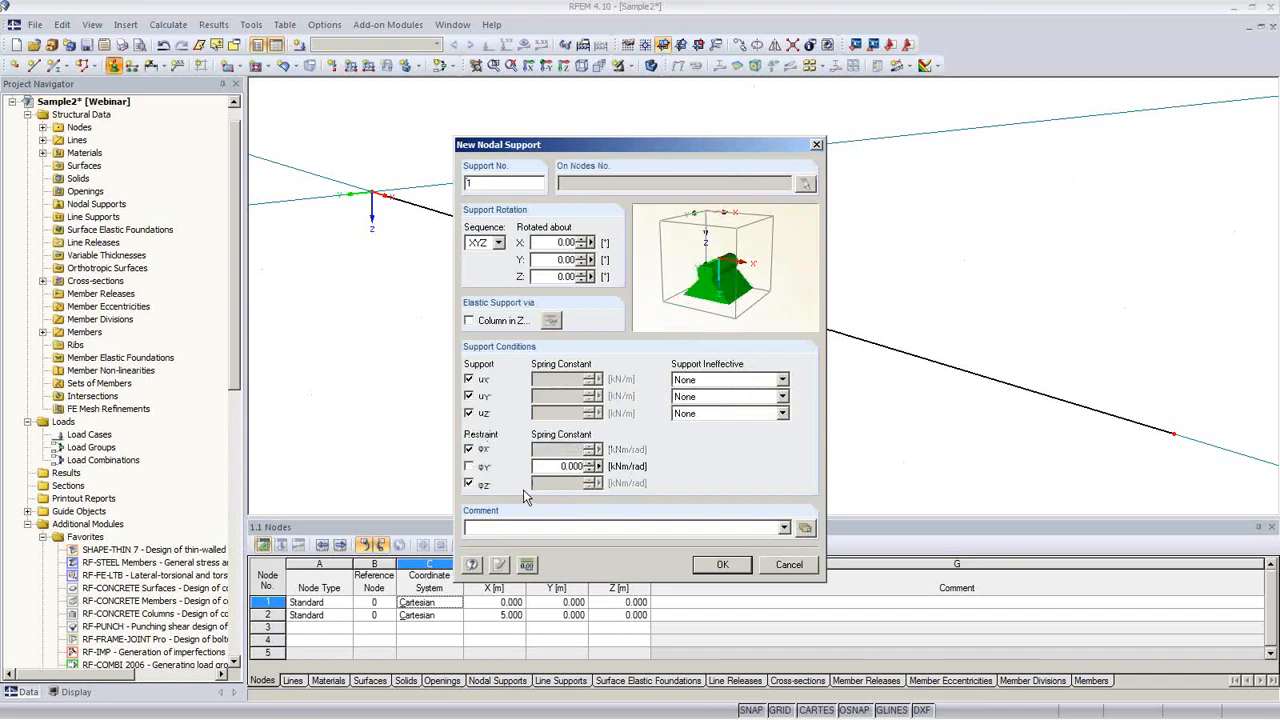
left_click(470, 484)
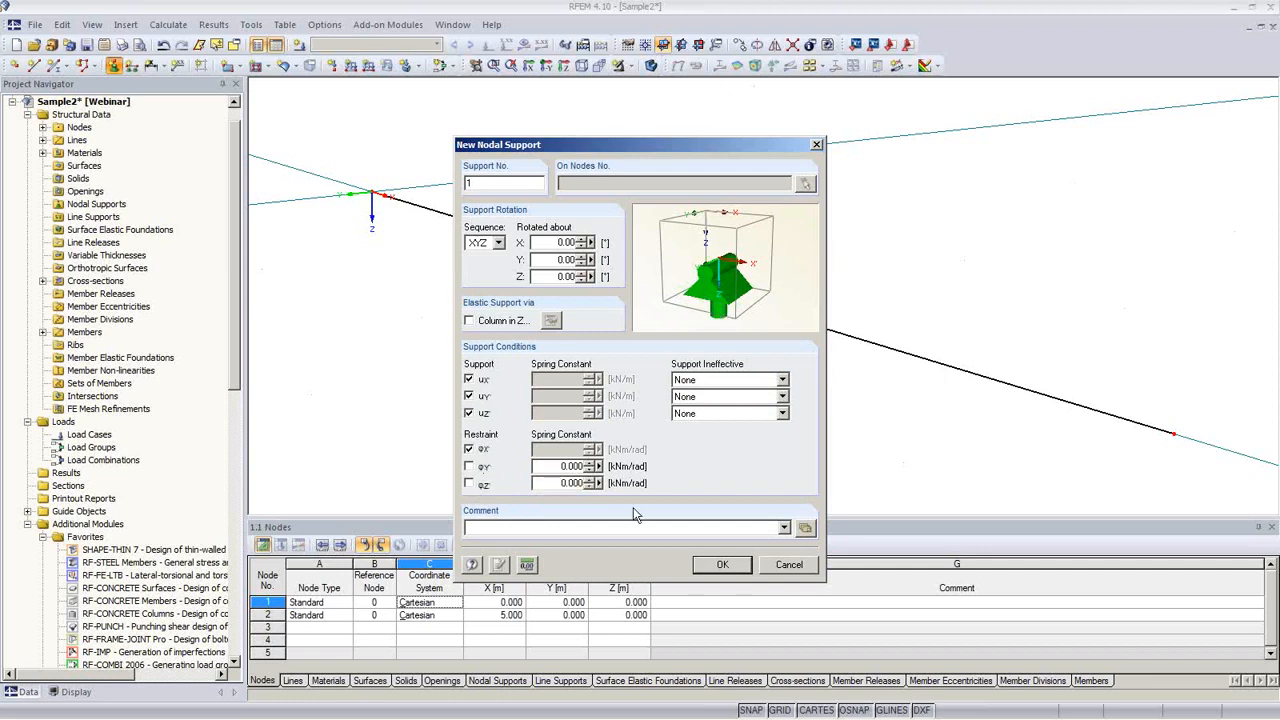
left_click(741, 570)
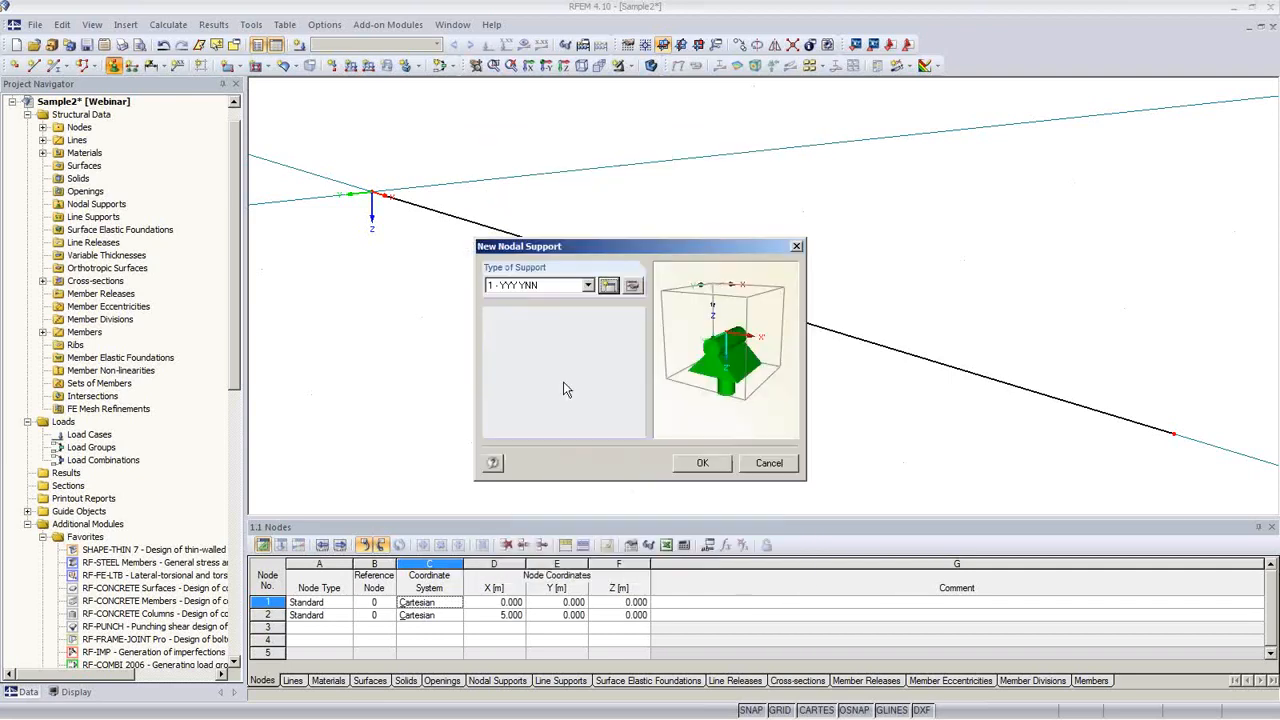
left_click(703, 466)
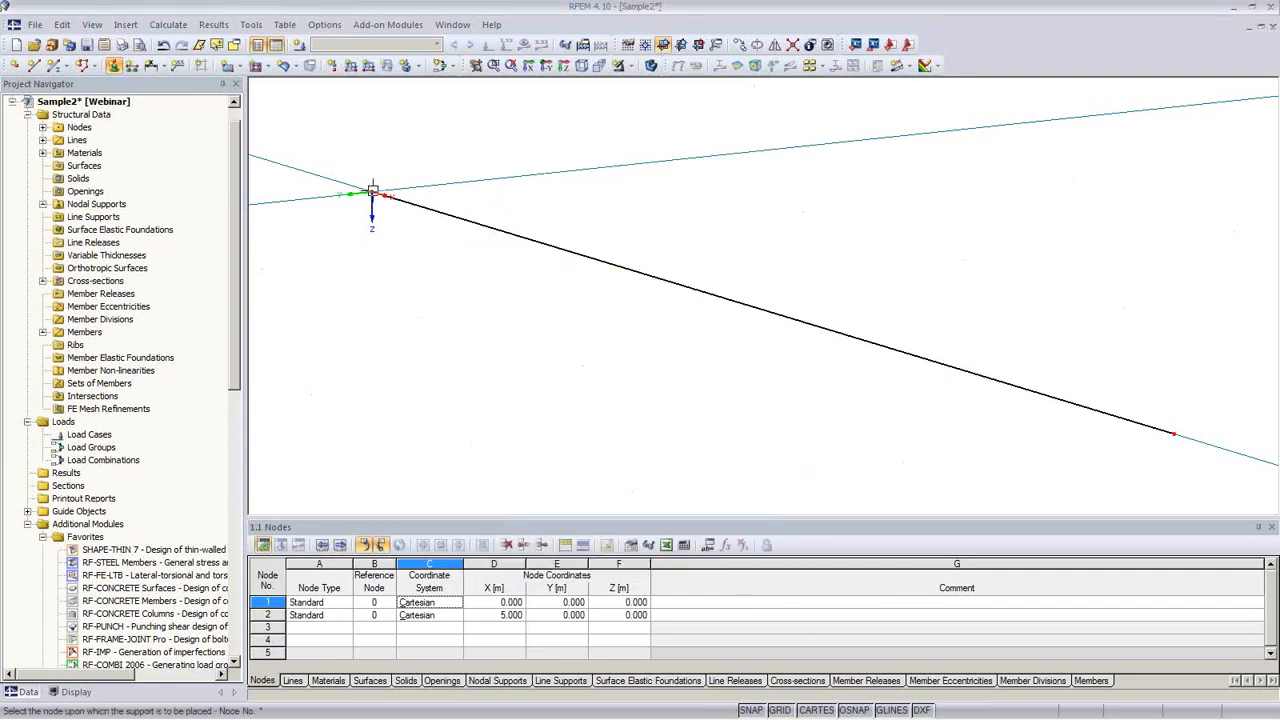
left_click(372, 194)
right_click(524, 343)
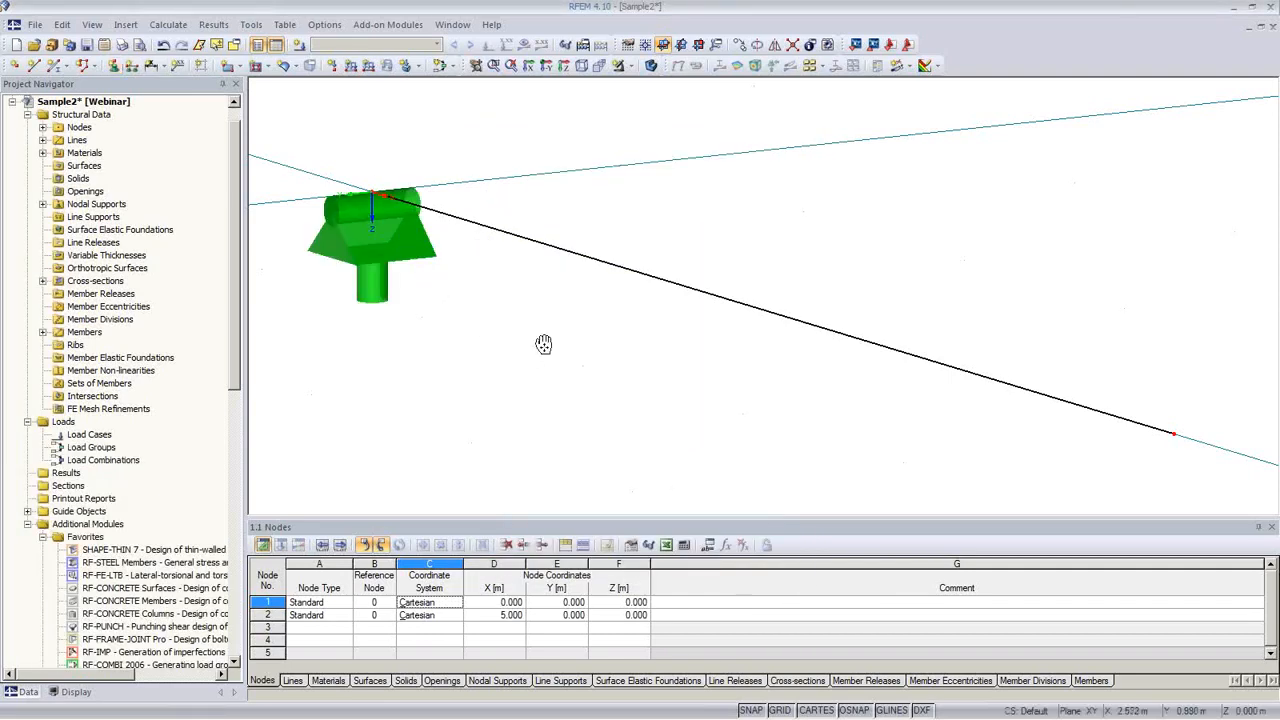
Define a second nodal support fixing uY, uZ and φX with uX, φY and φZ free, and place it on the beam's far end node
middle_click_drag(543, 343, 502, 298)
left_click(116, 67)
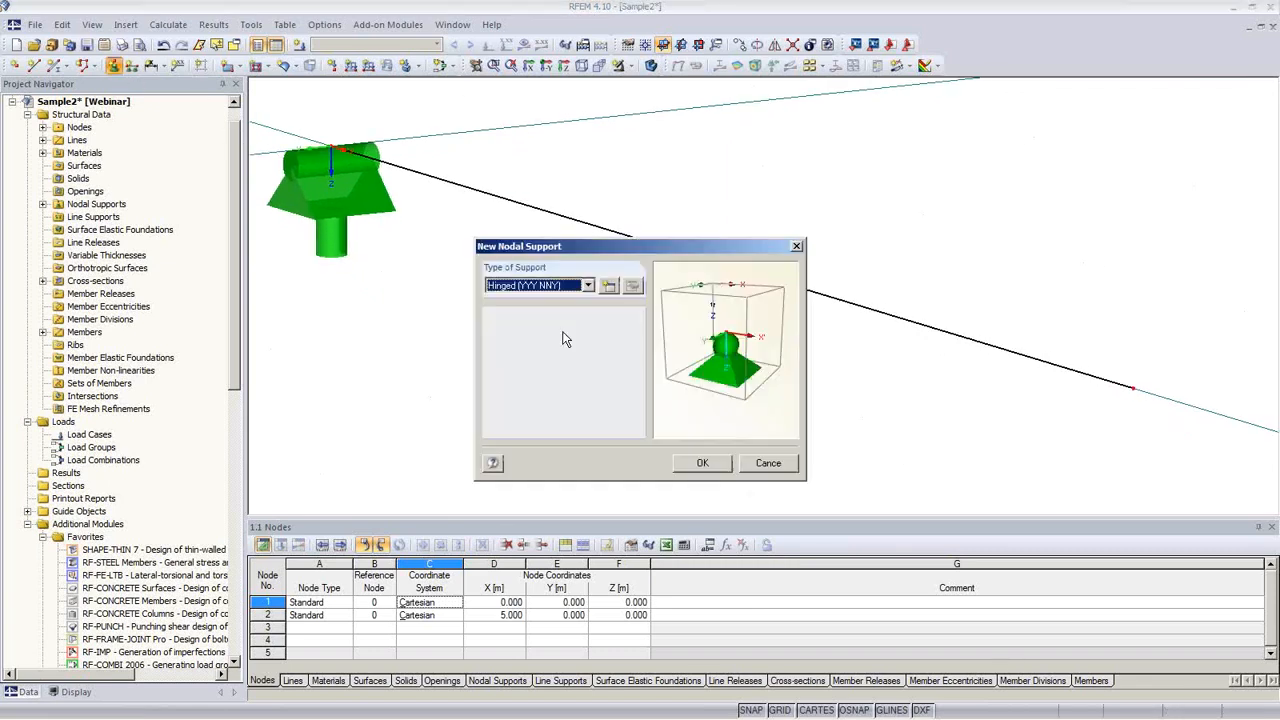
left_click(611, 288)
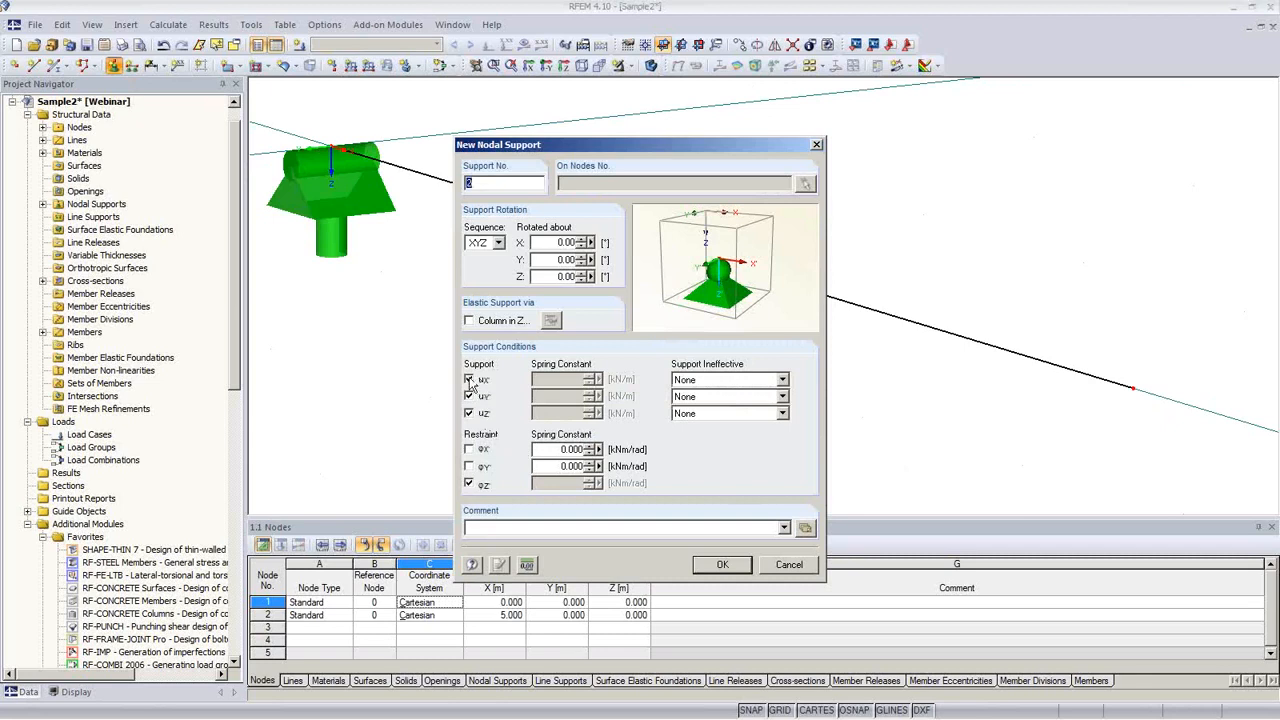
left_click(469, 380)
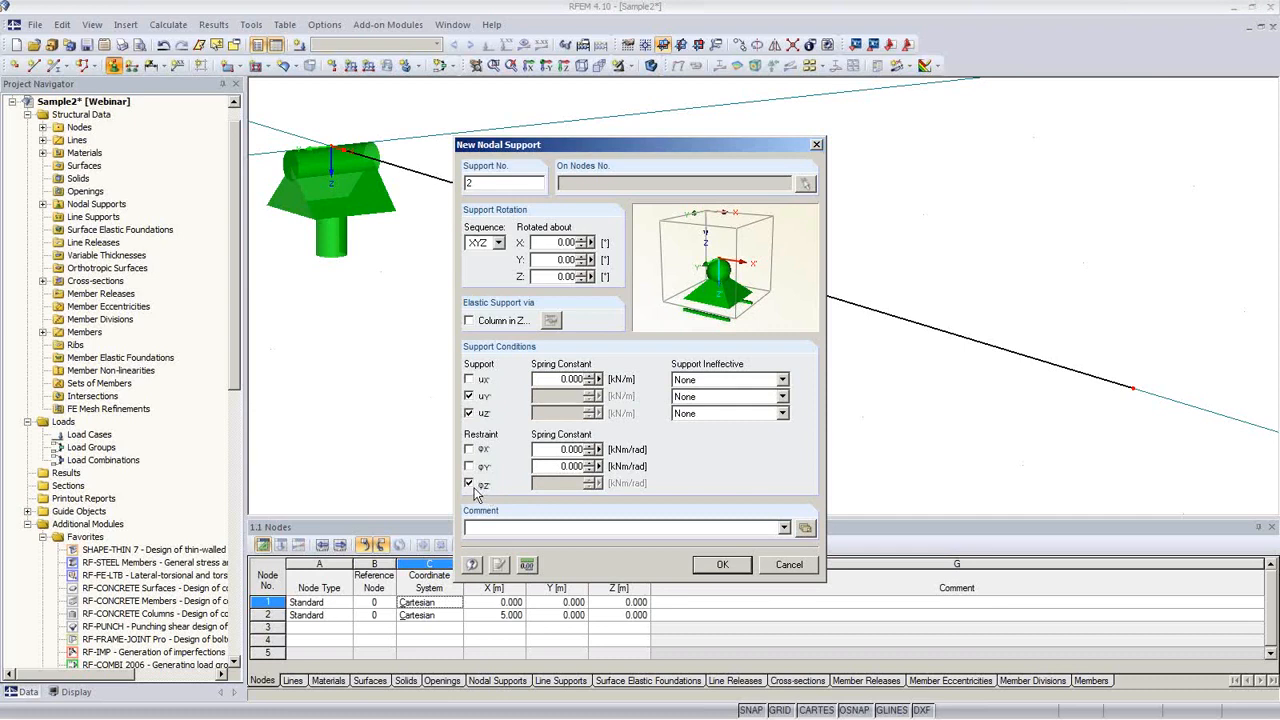
left_click(469, 484)
left_click(469, 449)
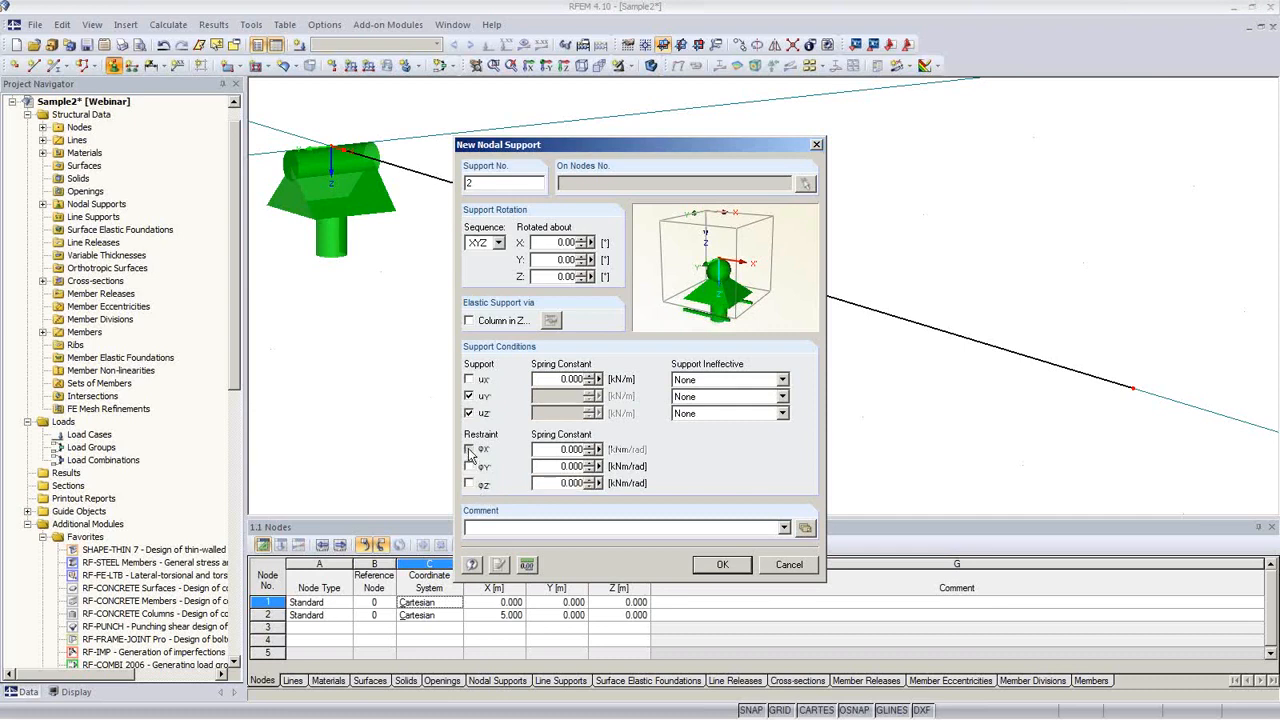
left_click(722, 566)
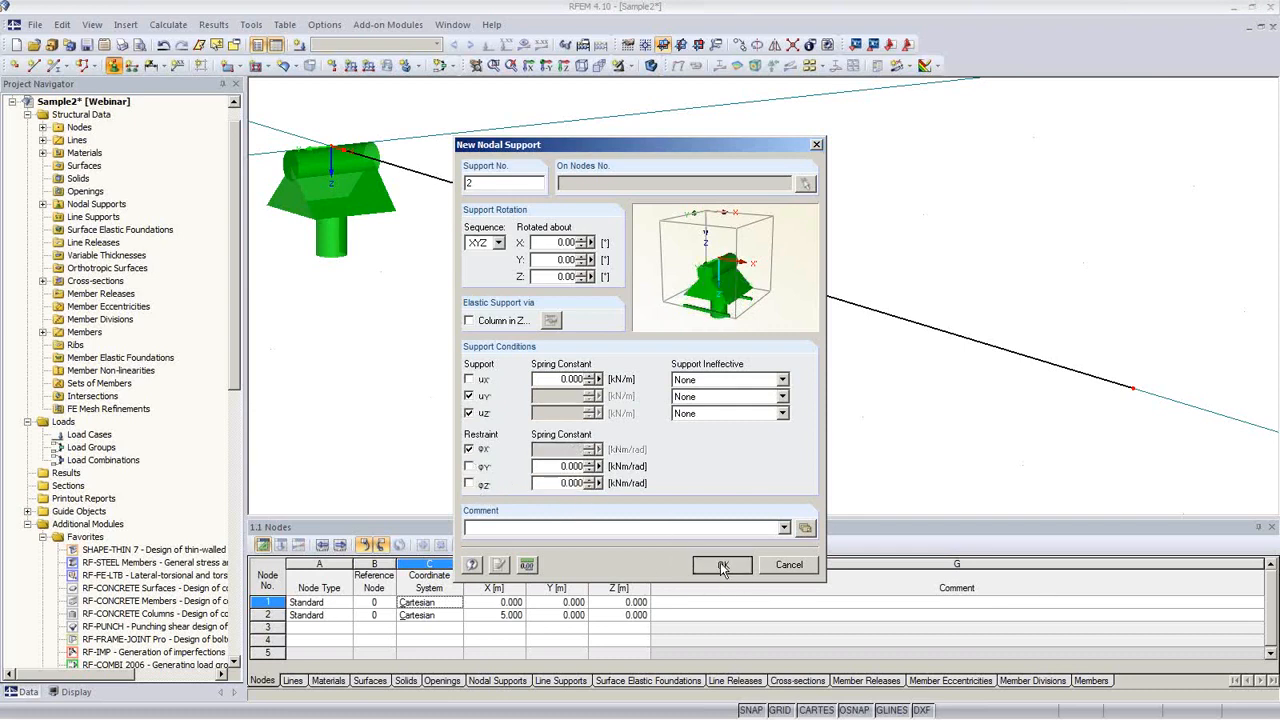
left_click(697, 464)
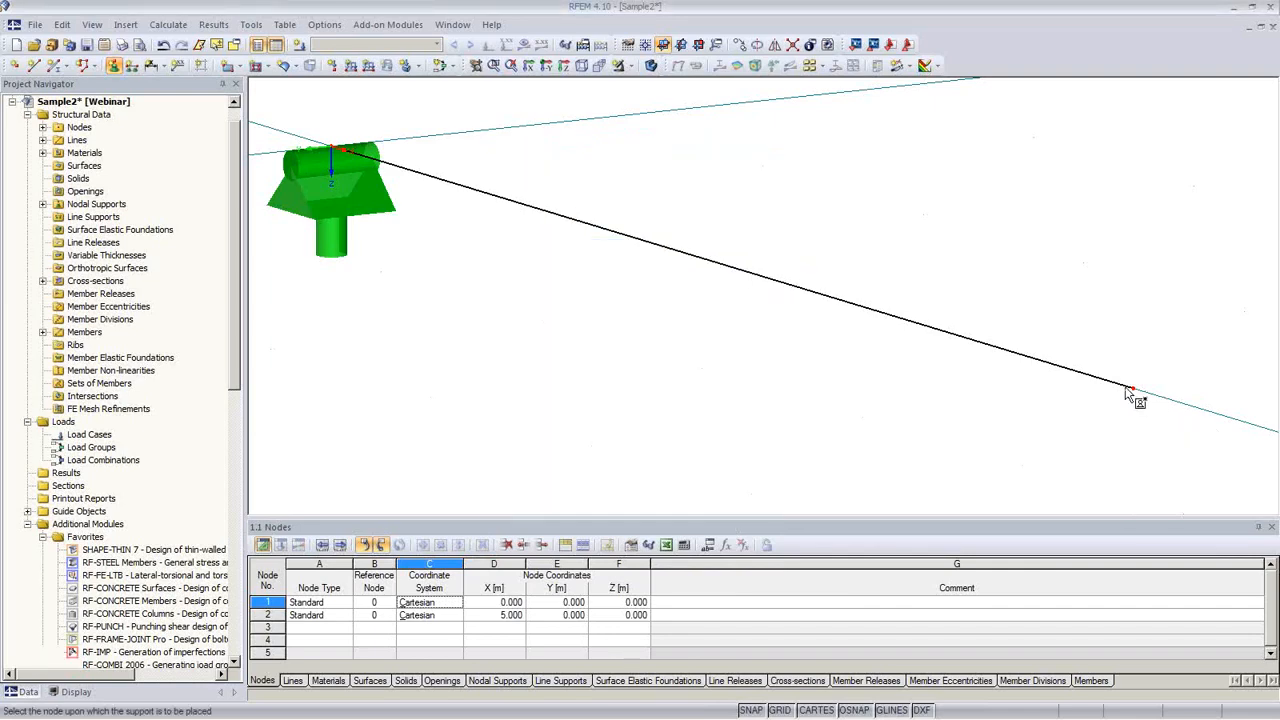
left_click(1133, 389)
key("Escape")
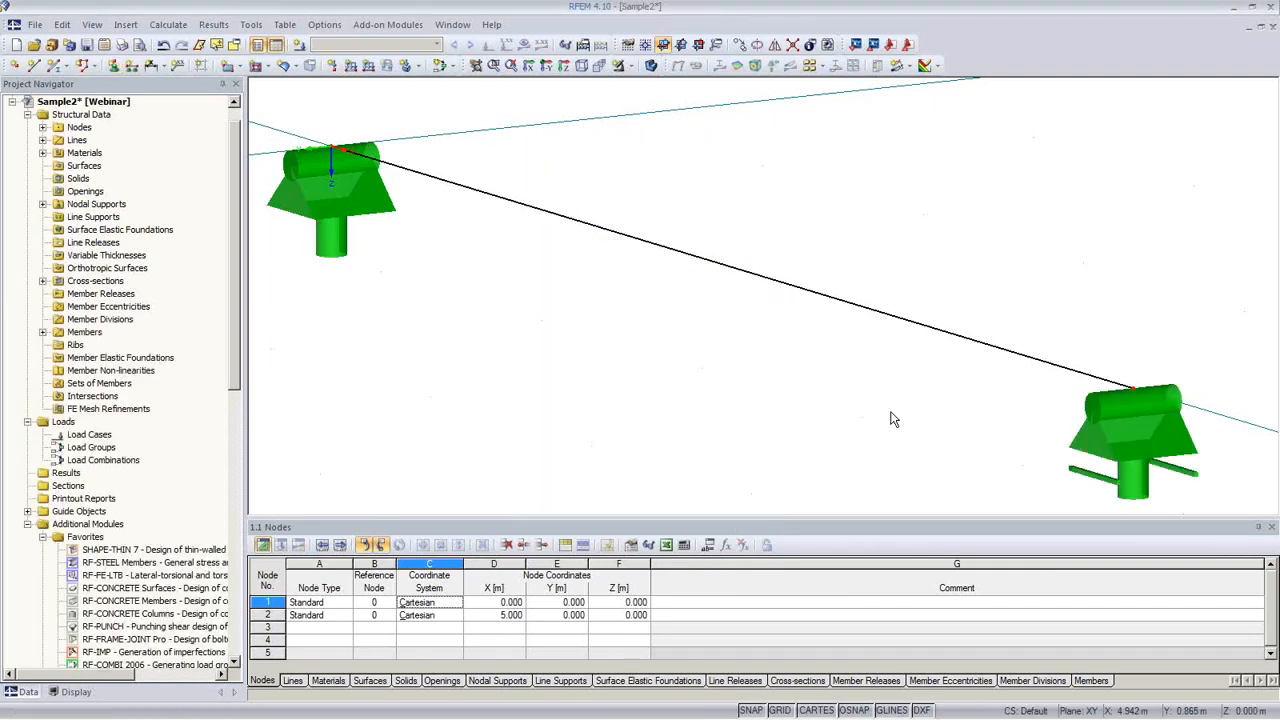
Switch the structure display from line mode to solid rendering with both end supports in view
scroll(831, 351, "down", 1)
scroll(860, 370, "down", 1)
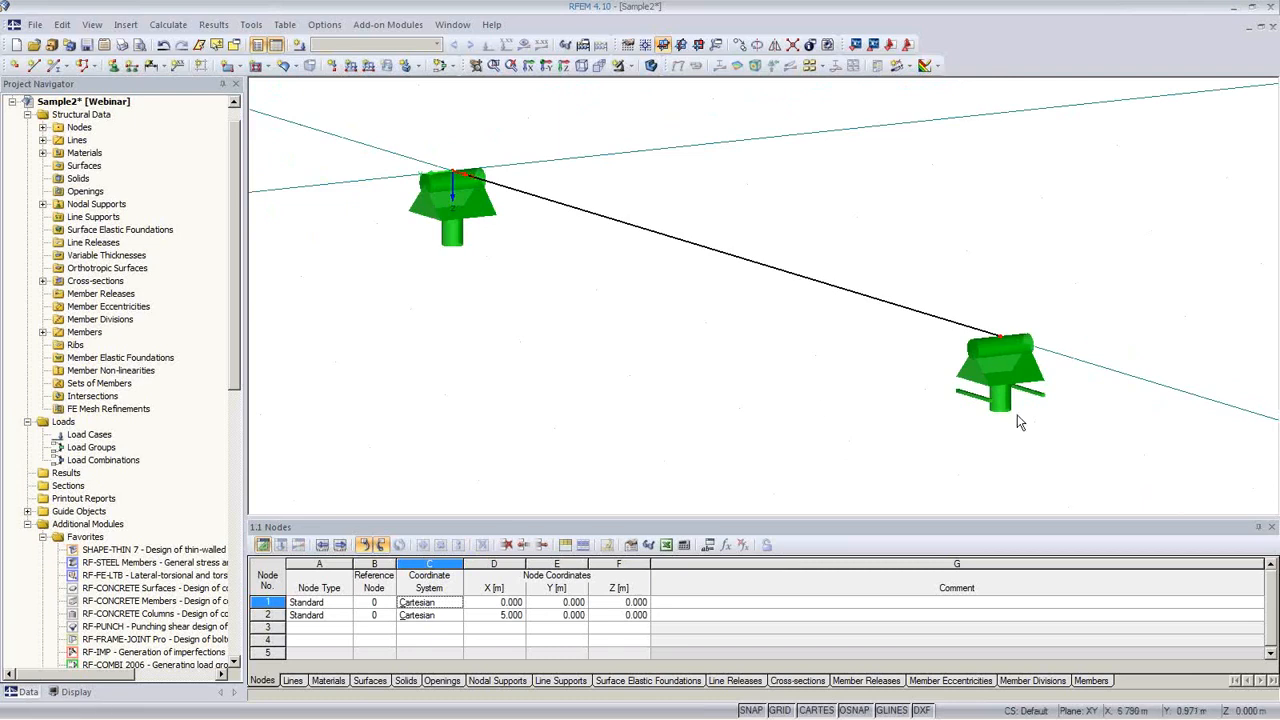
left_click(650, 66)
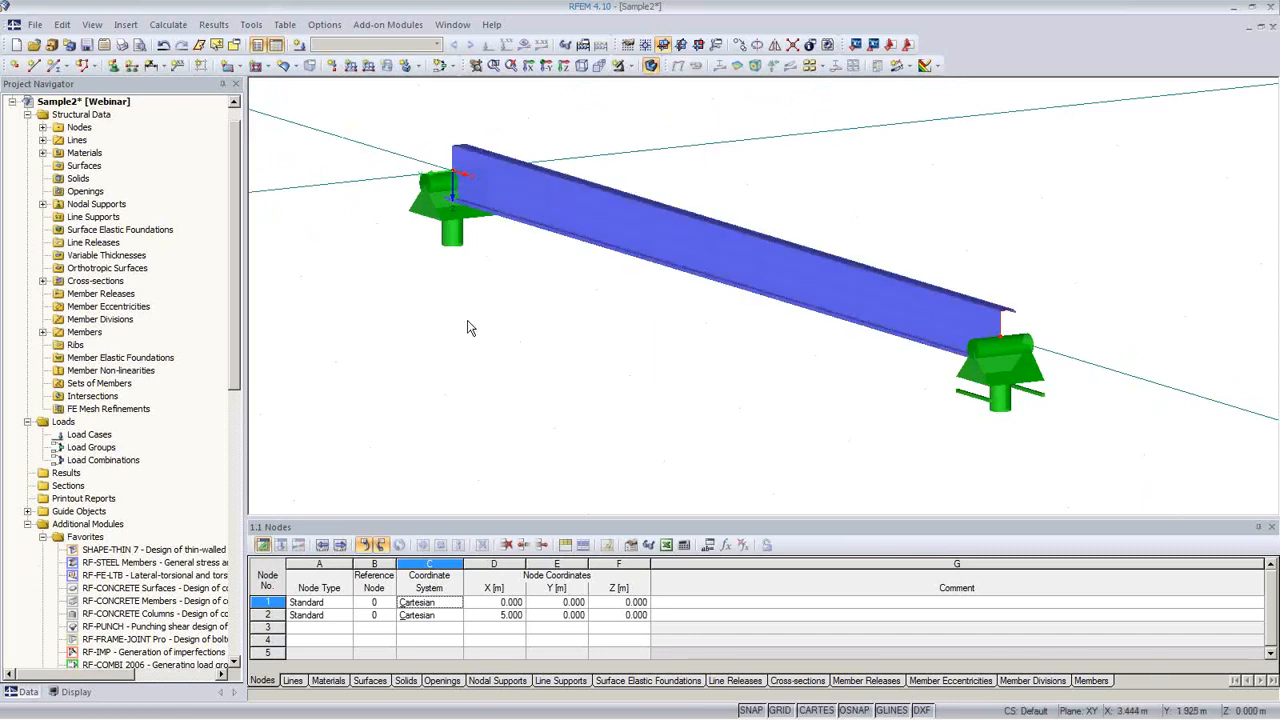
Create permanent load case 1 named Full Load with self-weight excluded
left_click(298, 44)
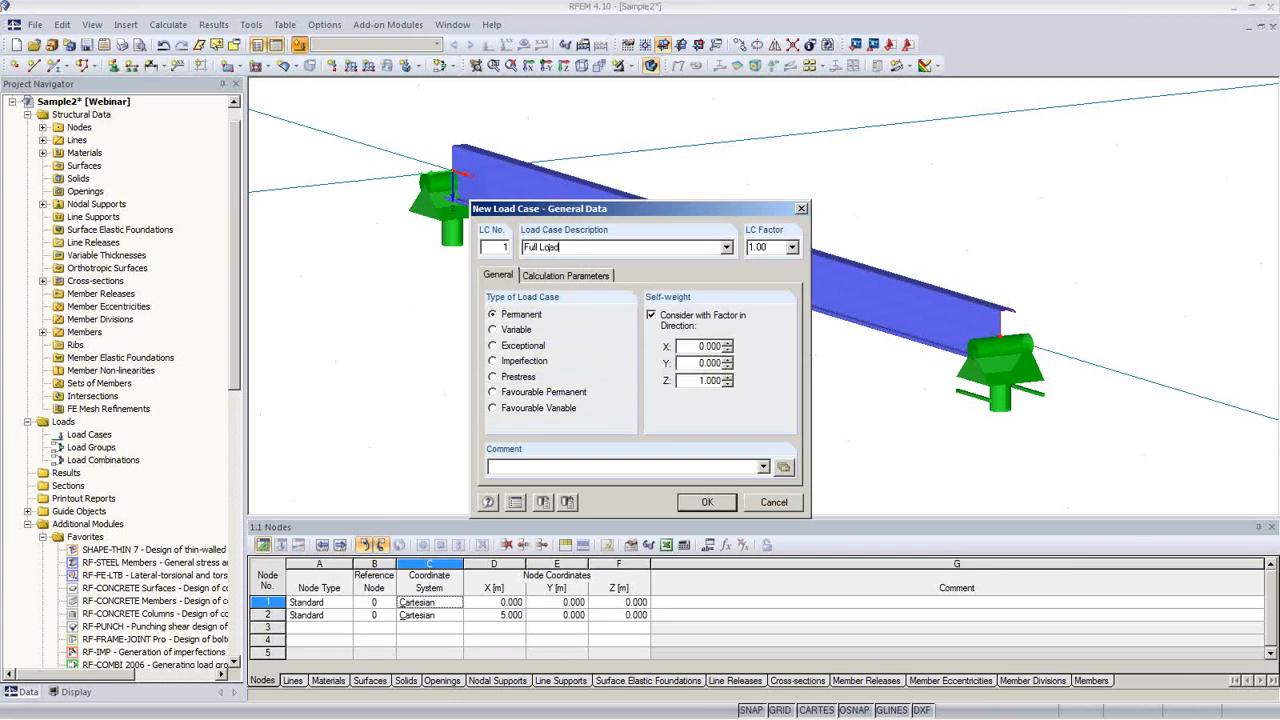
left_click(662, 320)
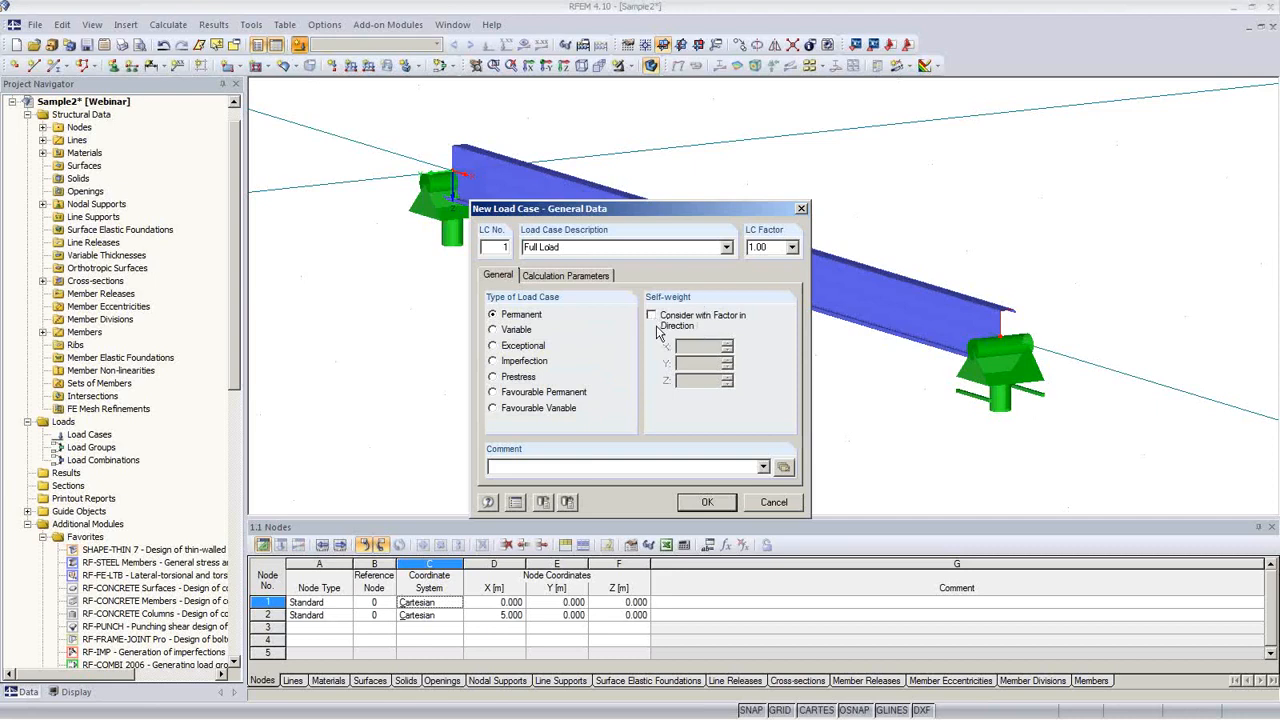
left_click(708, 503)
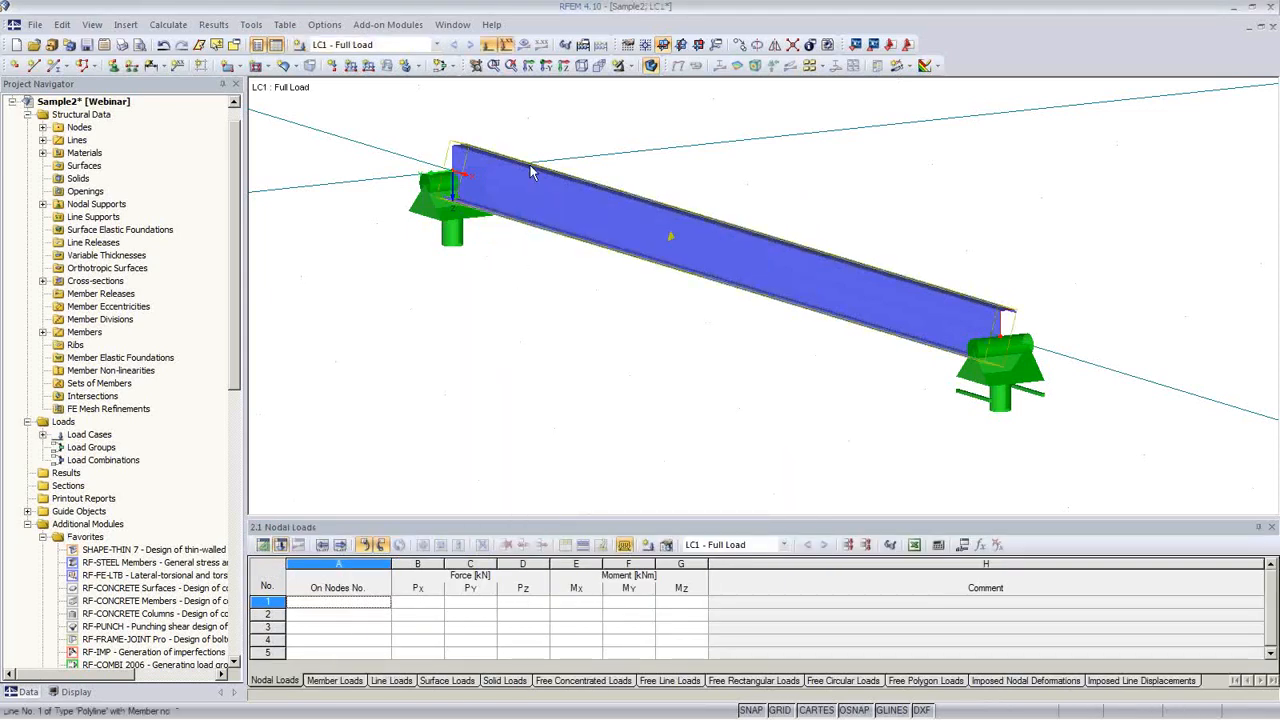
Apply a uniform member force of 2 kN/m in the global ZL direction to the beam
left_click(350, 65)
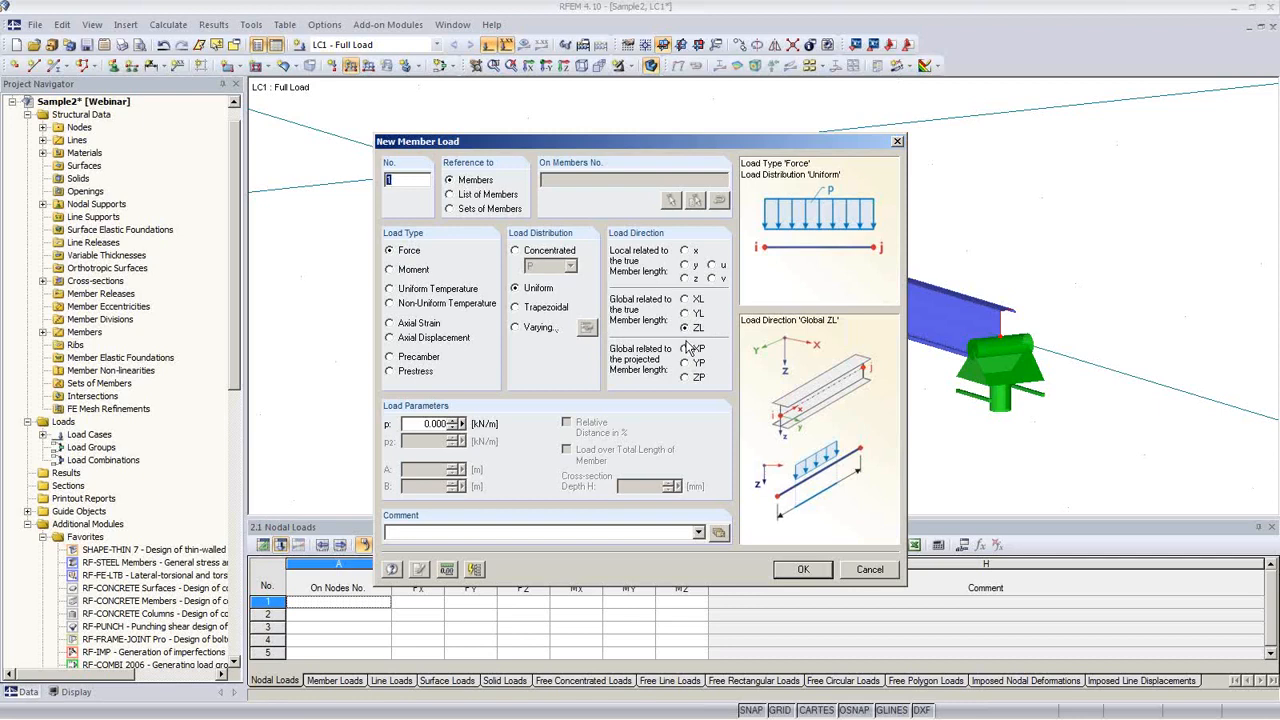
double_click(433, 423)
type("2")
left_click(800, 569)
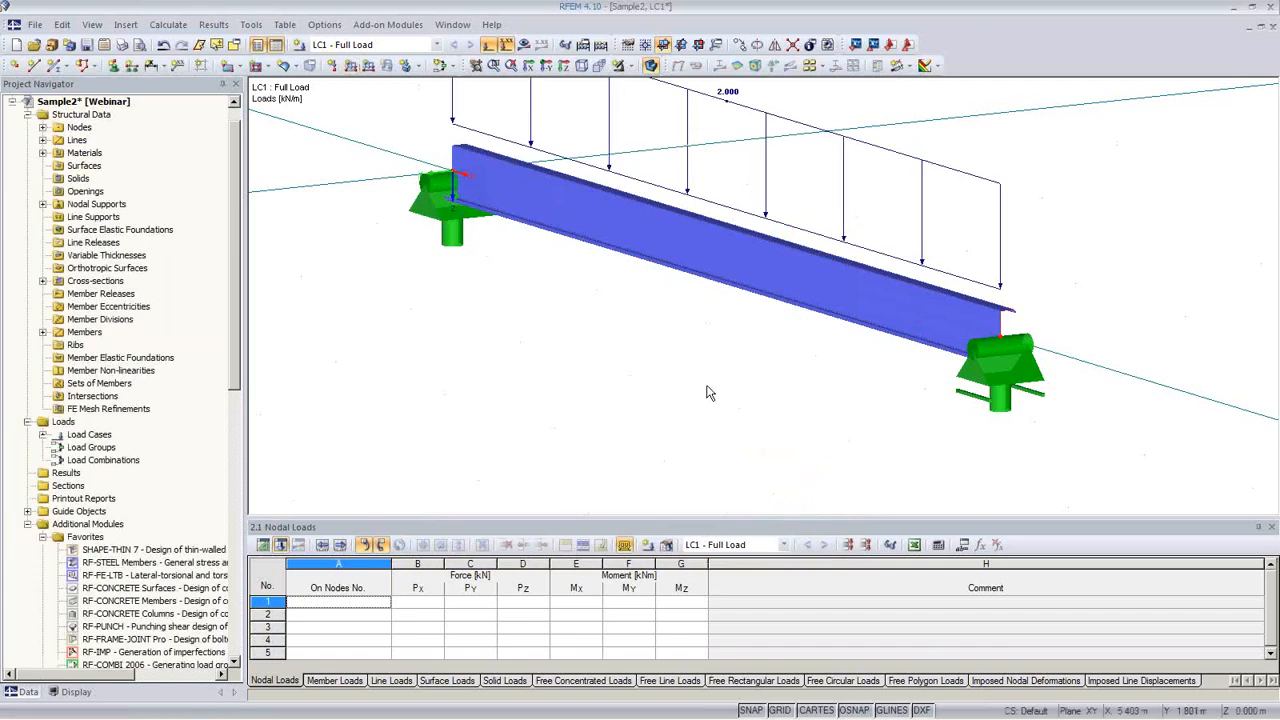
Calculate the Full Load case and examine the beam's deformation u from the side and along its axis
scroll(705, 393, "down", 3)
middle_click_drag(786, 374, 656, 345, "ctrl")
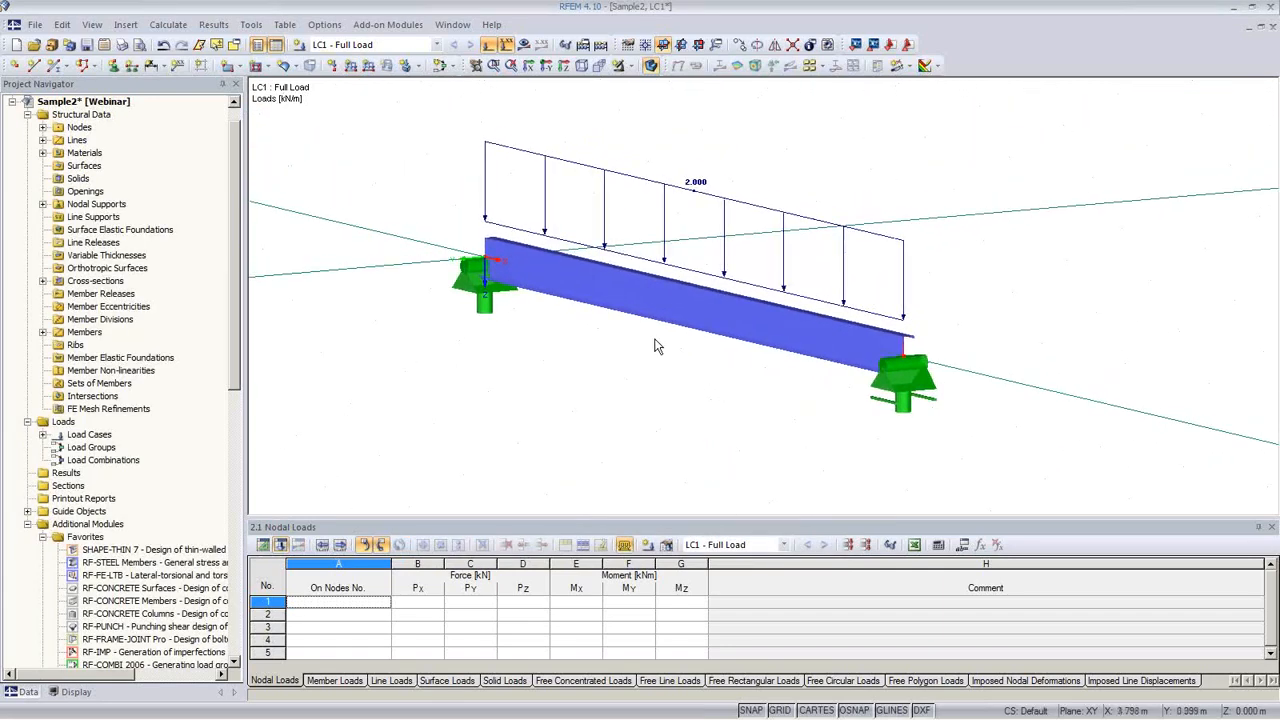
left_click(523, 44)
left_click(596, 403)
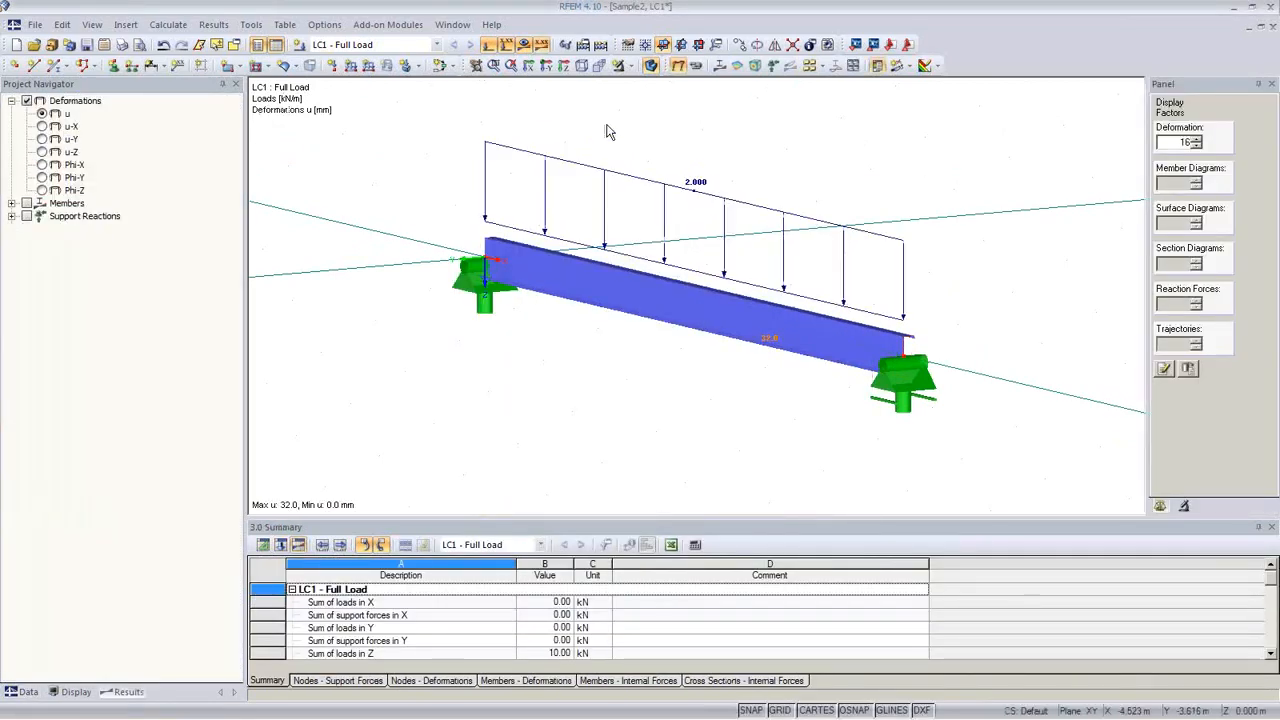
middle_click_drag(750, 300, 563, 343, "ctrl")
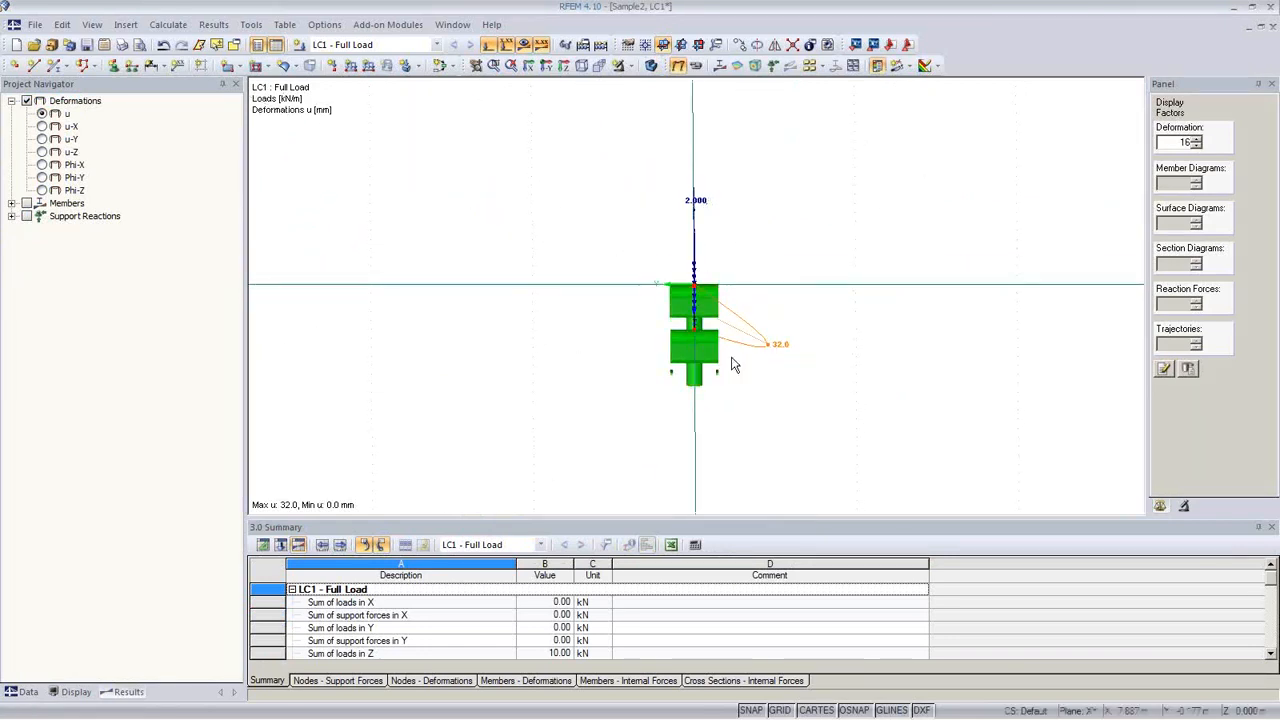
middle_click_drag(771, 423, 749, 469, "ctrl")
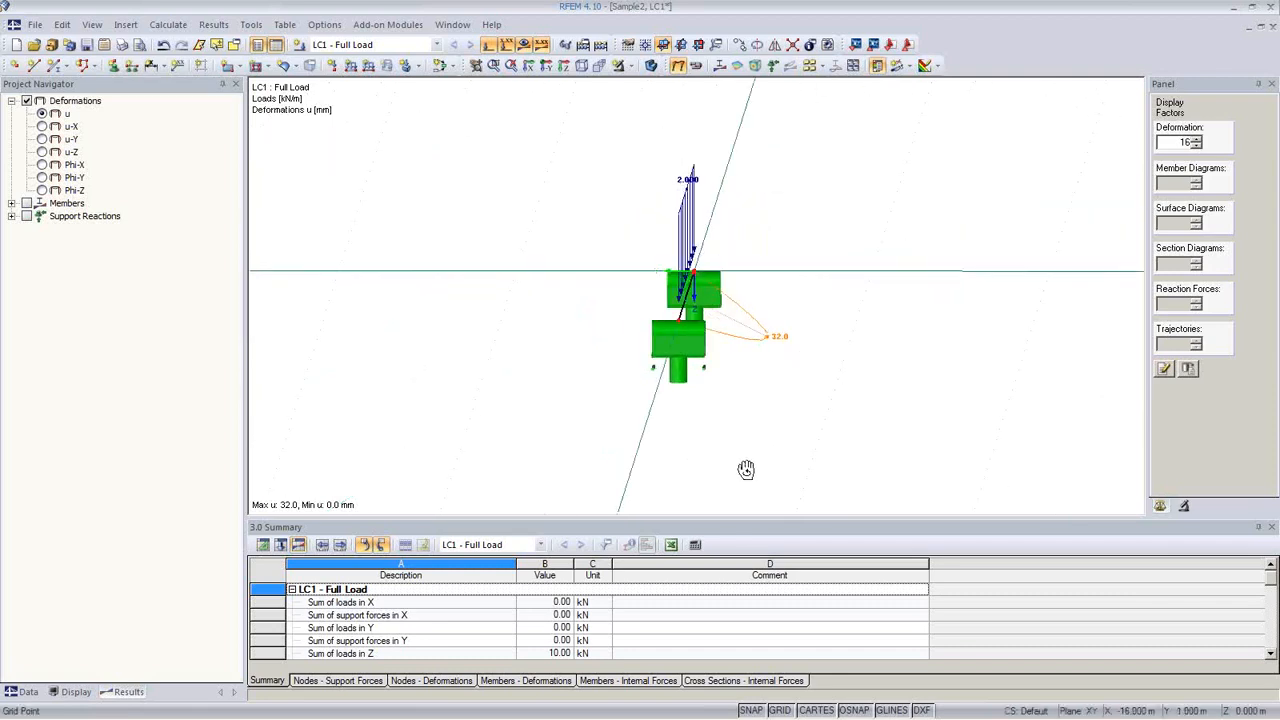
Display the member internal forces in principal axes and compare the M-u and M-v moment diagrams
left_click(719, 65)
mouse_move(769, 251)
middle_mouse_down("ctrl")
mouse_move(686, 391)
mouse_move(606, 409)
mouse_move(861, 433)
middle_mouse_up("ctrl")
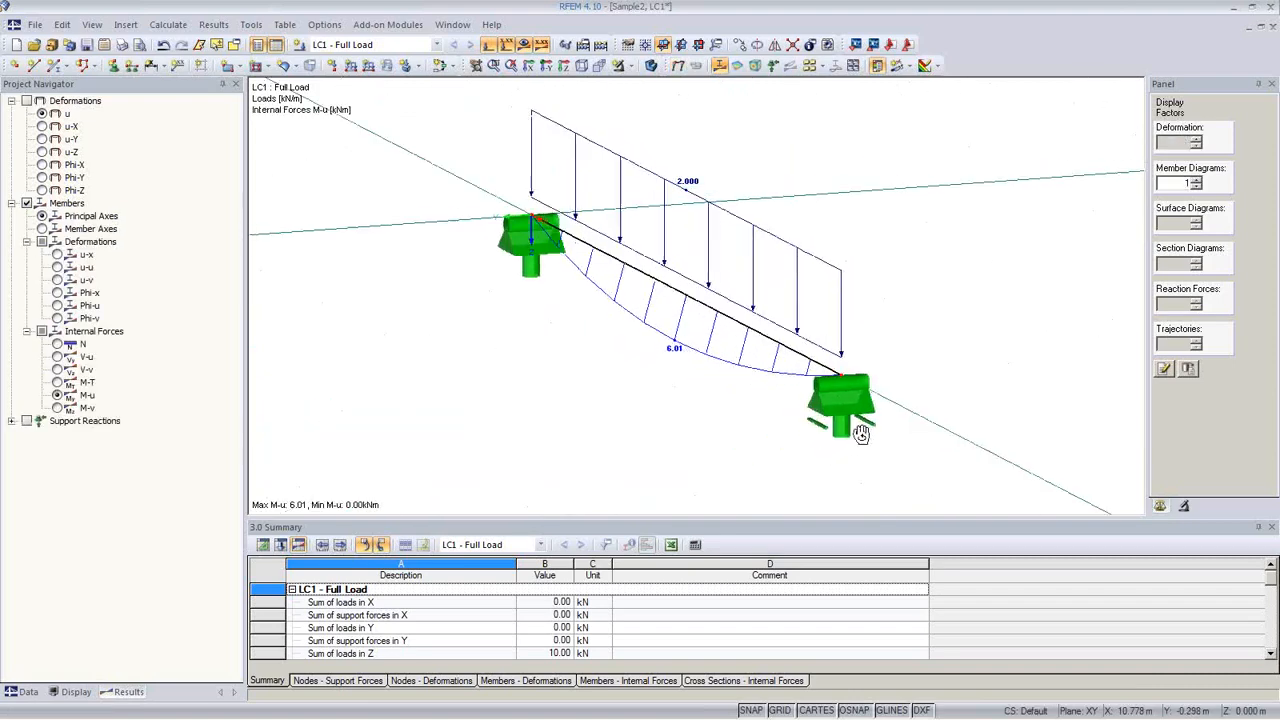
left_click(57, 408)
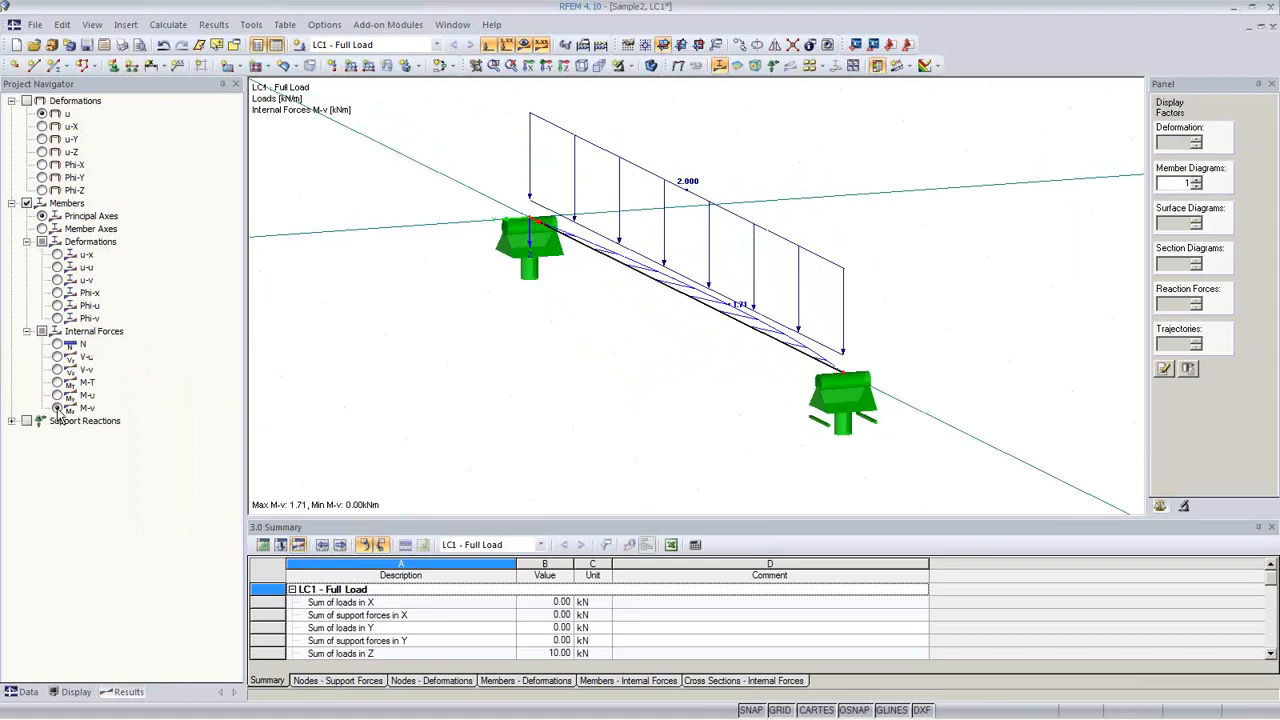
left_click(57, 395)
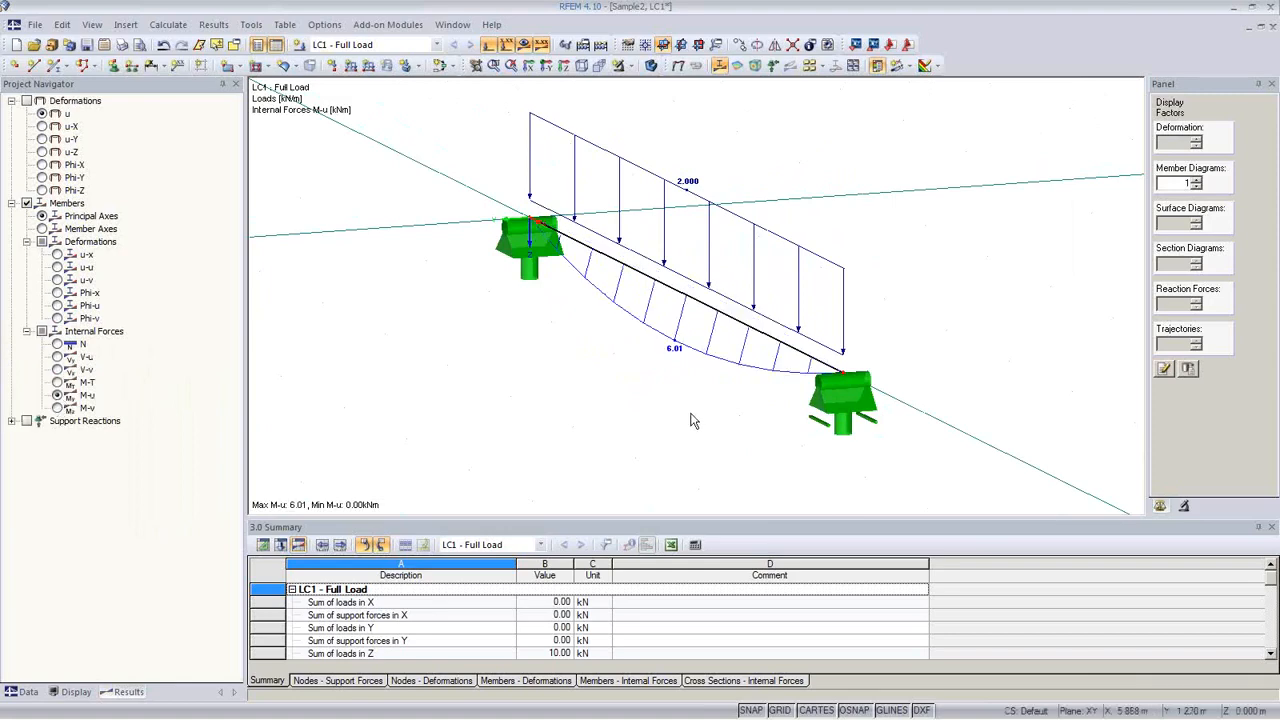
mouse_move(689, 417)
middle_mouse_down("ctrl")
mouse_move(566, 380)
mouse_move(682, 395)
middle_mouse_up("ctrl")
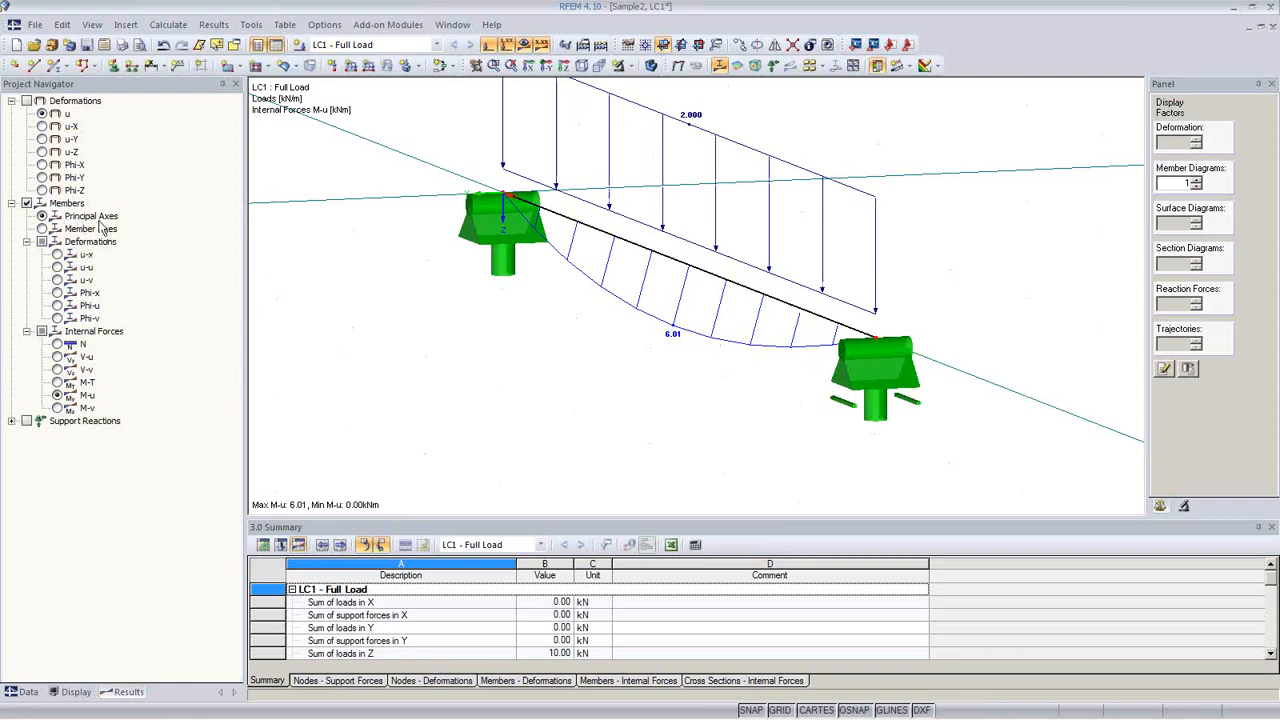
Switch the member results to member axes and examine the M-y diagram from several angles
left_click(42, 229)
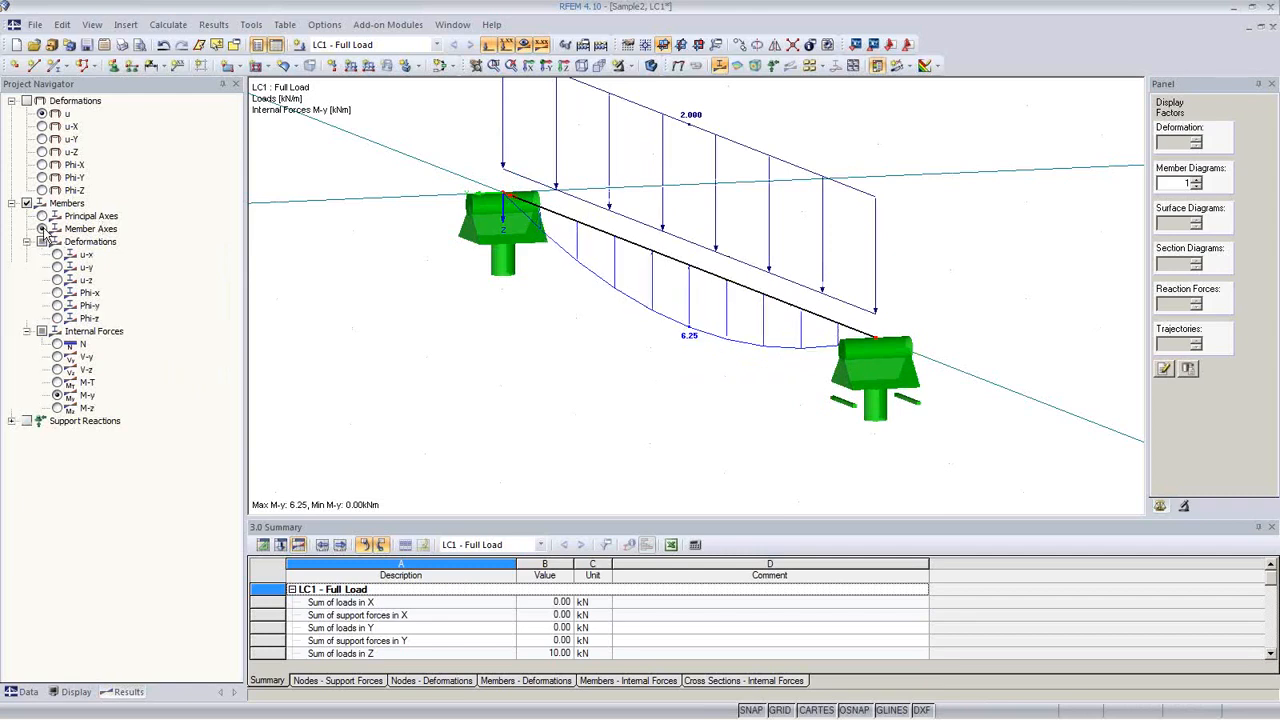
middle_click_drag(594, 394, 616, 375, "ctrl")
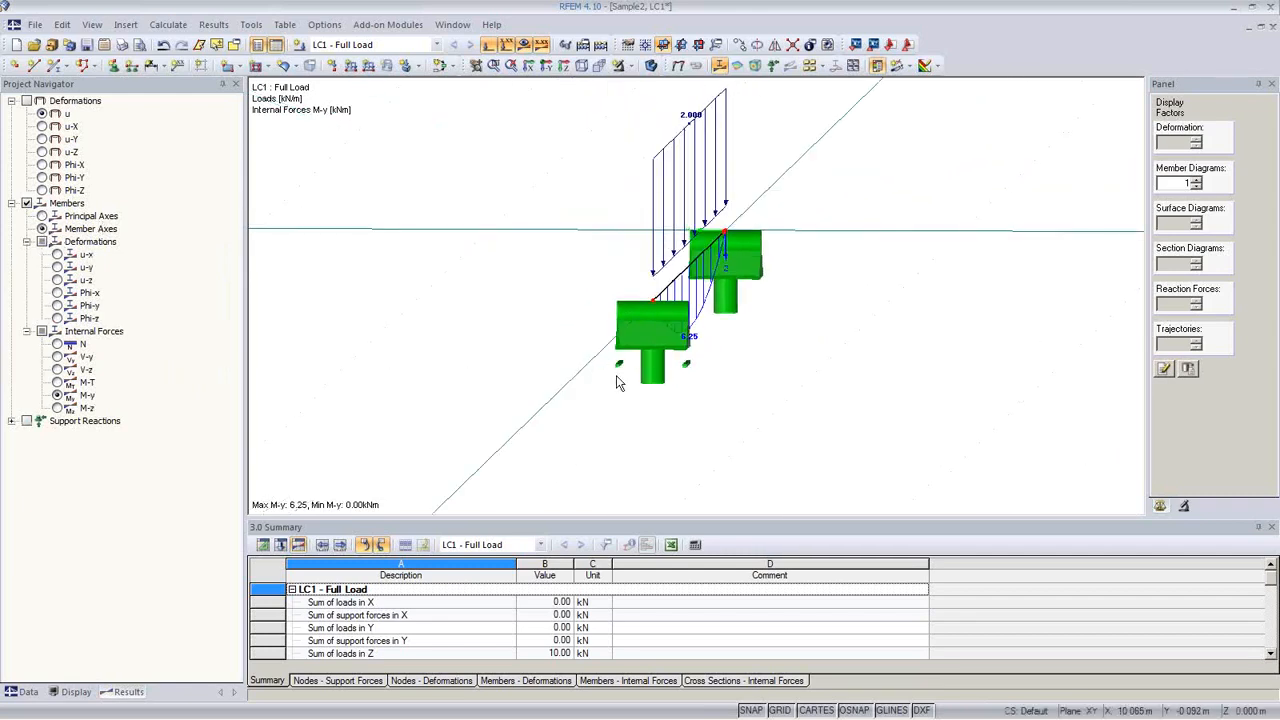
middle_click_drag(543, 389, 690, 400, "ctrl")
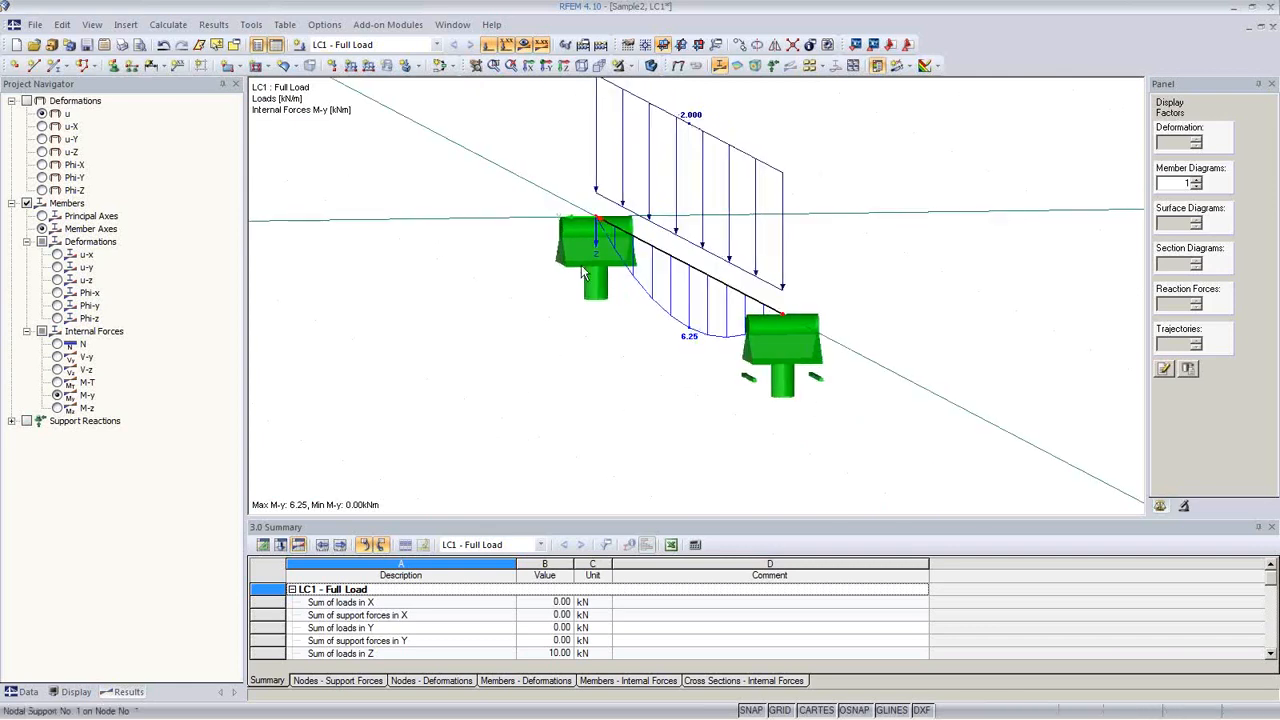
Turn on solid rendering and examine the Z-profile's orientation relative to the vertical load and M-y diagram
left_click(651, 65)
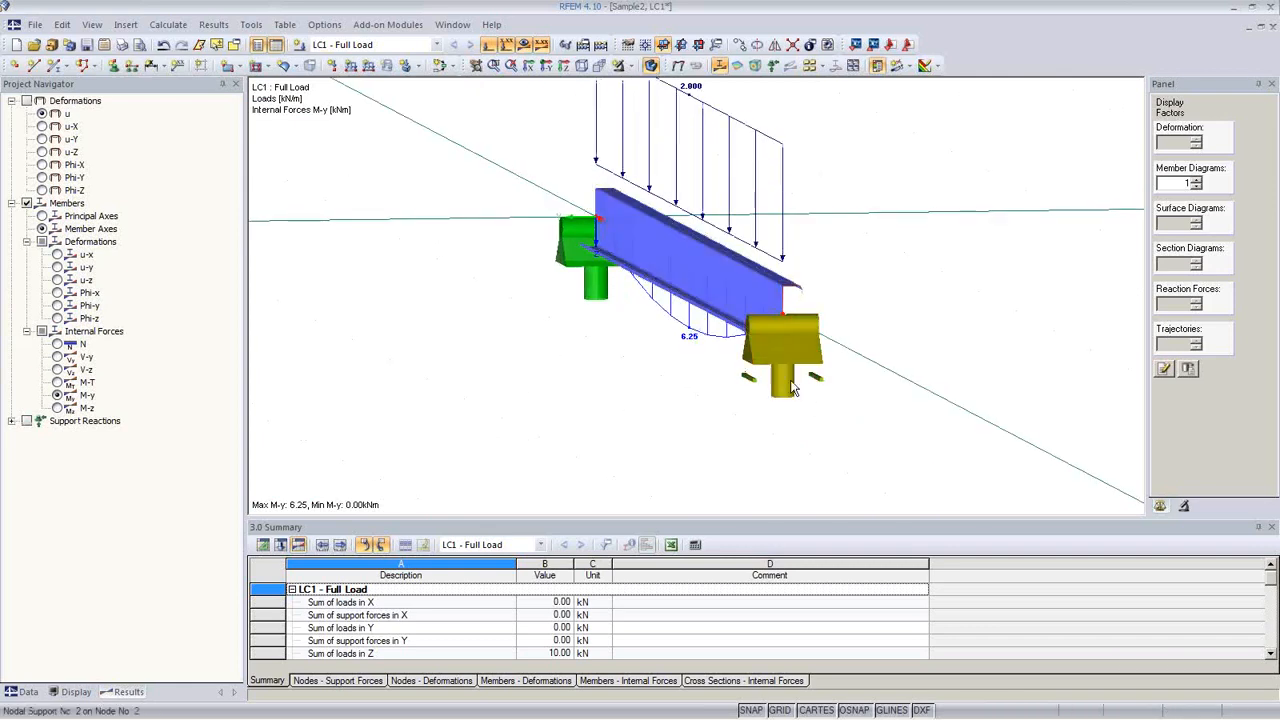
middle_click_drag(749, 337, 783, 431, "ctrl")
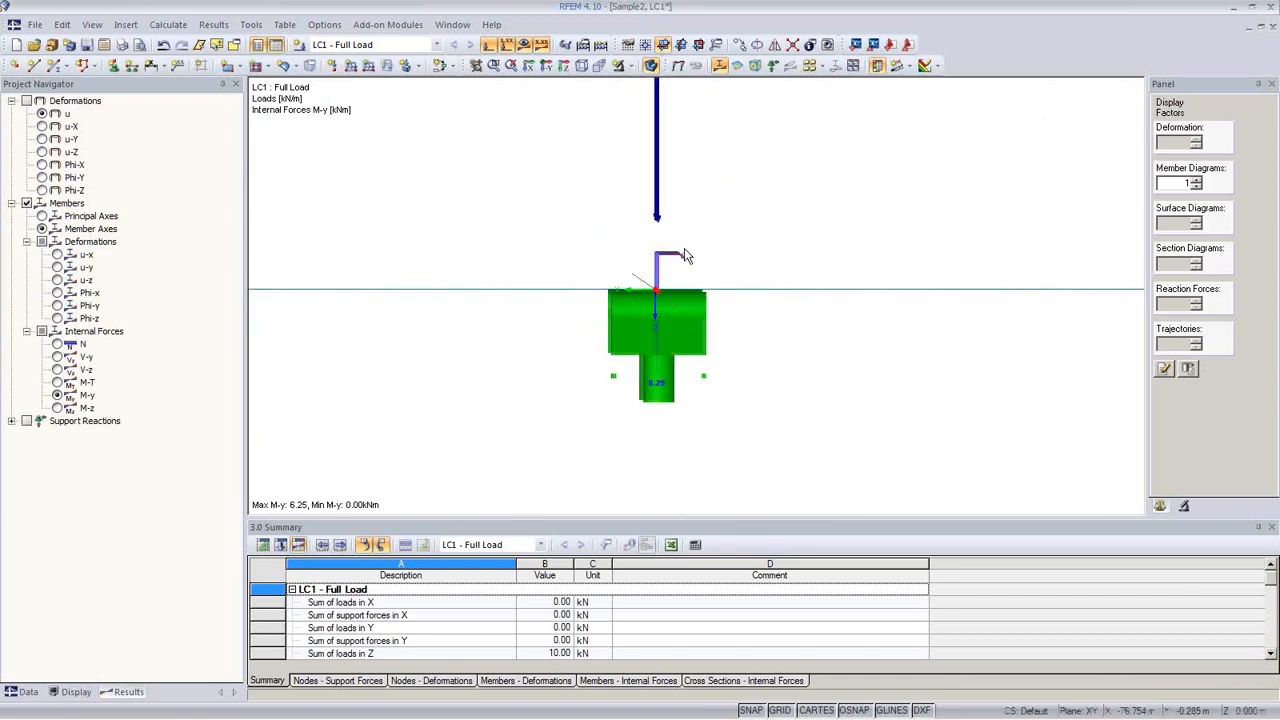
middle_click_drag(537, 430, 650, 451, "ctrl")
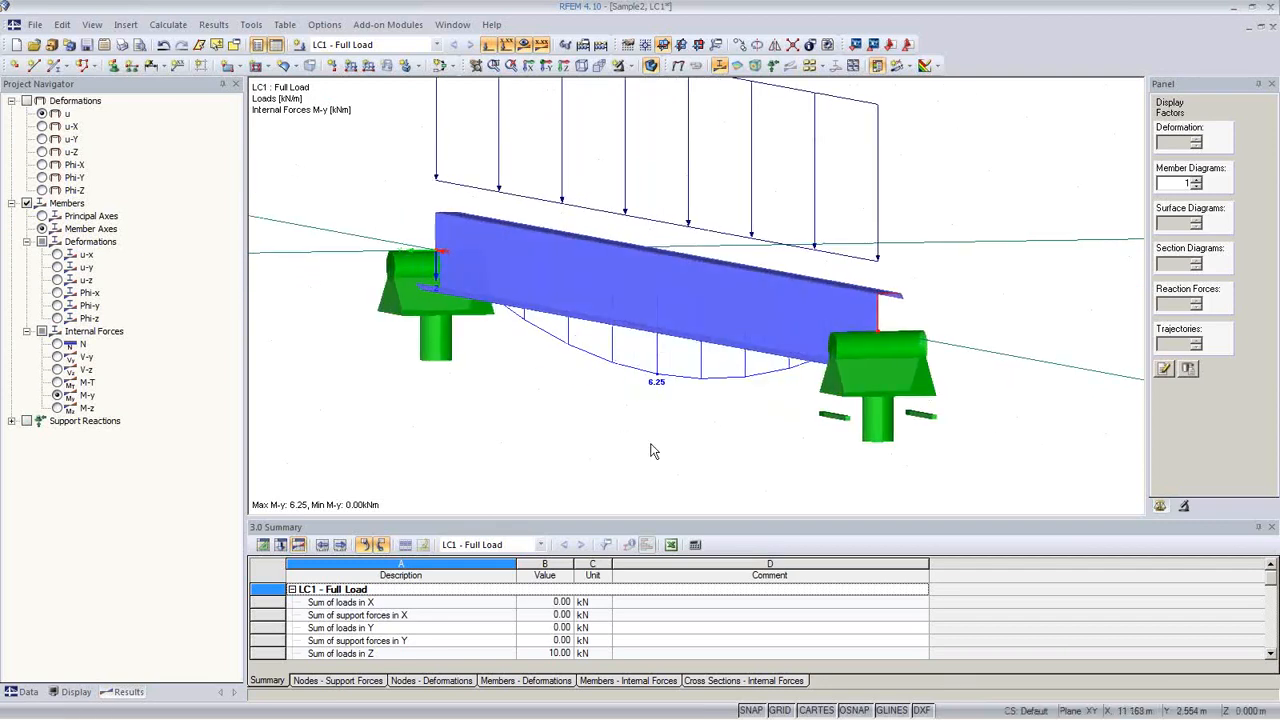
middle_click_drag(697, 404, 641, 412, "ctrl")
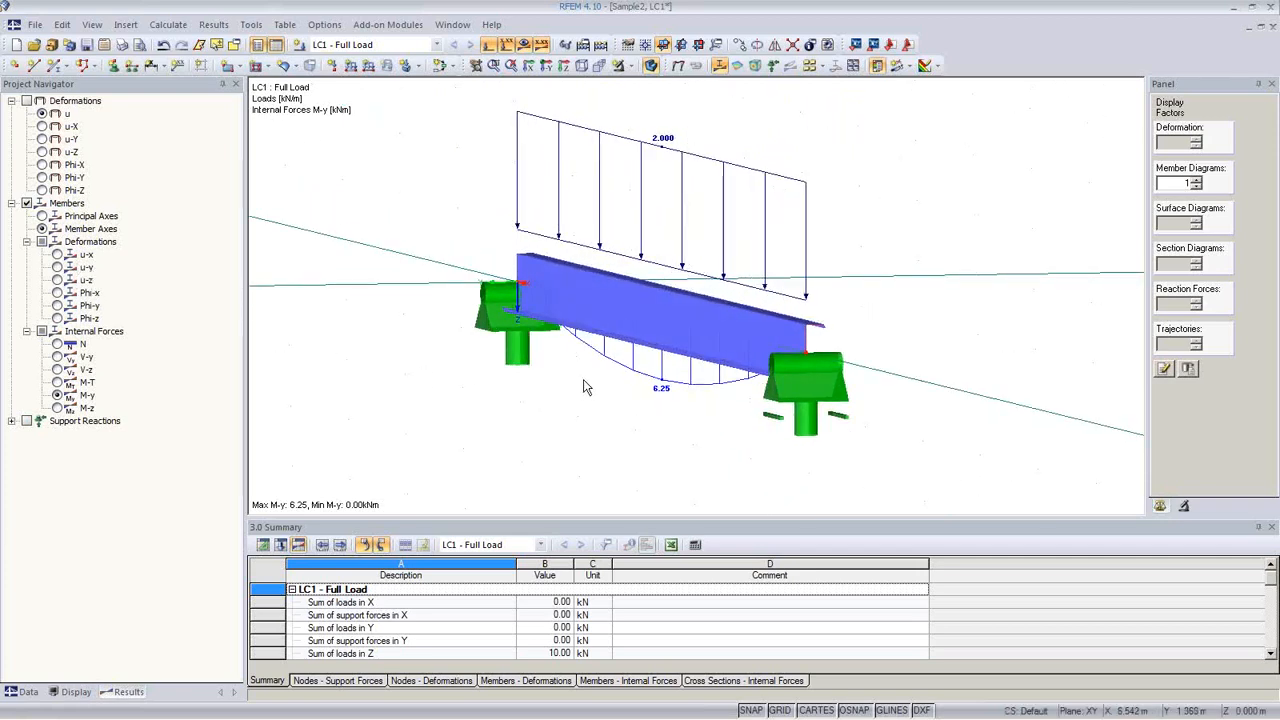
middle_click_drag(606, 388, 706, 417, "ctrl")
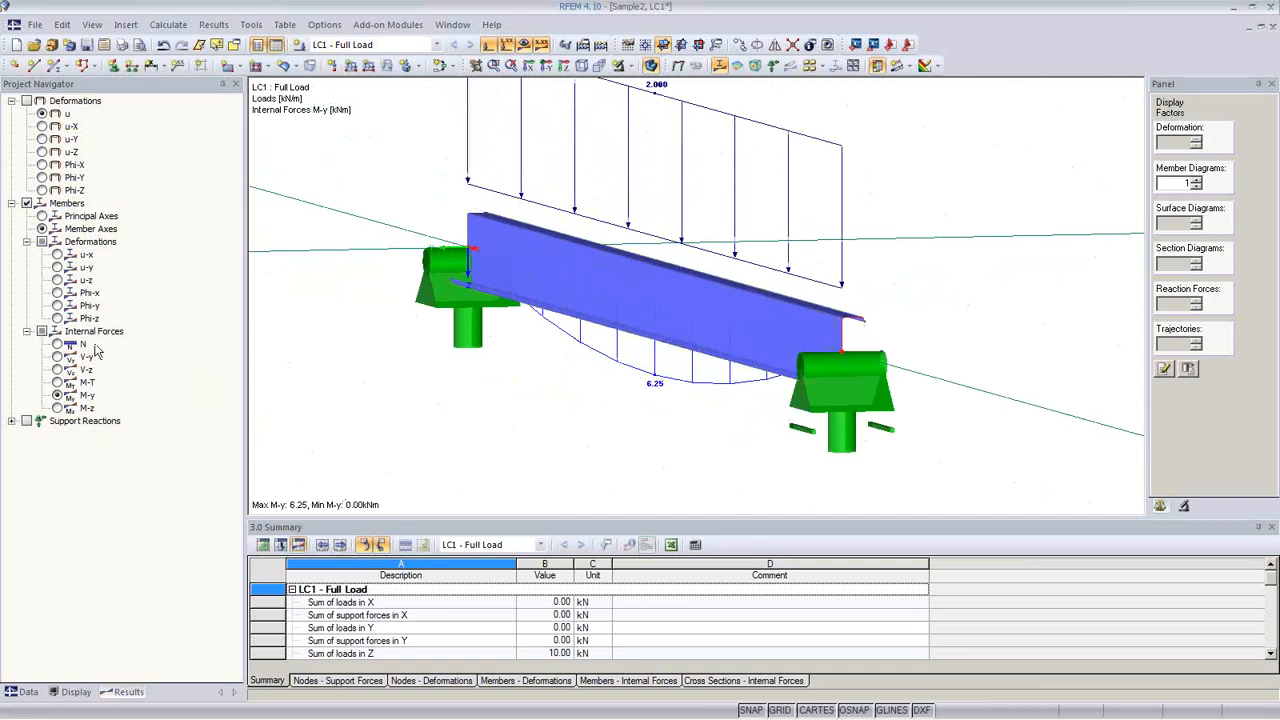
Compare the beam's moment diagrams between principal axes and member axes, leaving the results in member axes
left_click(43, 216)
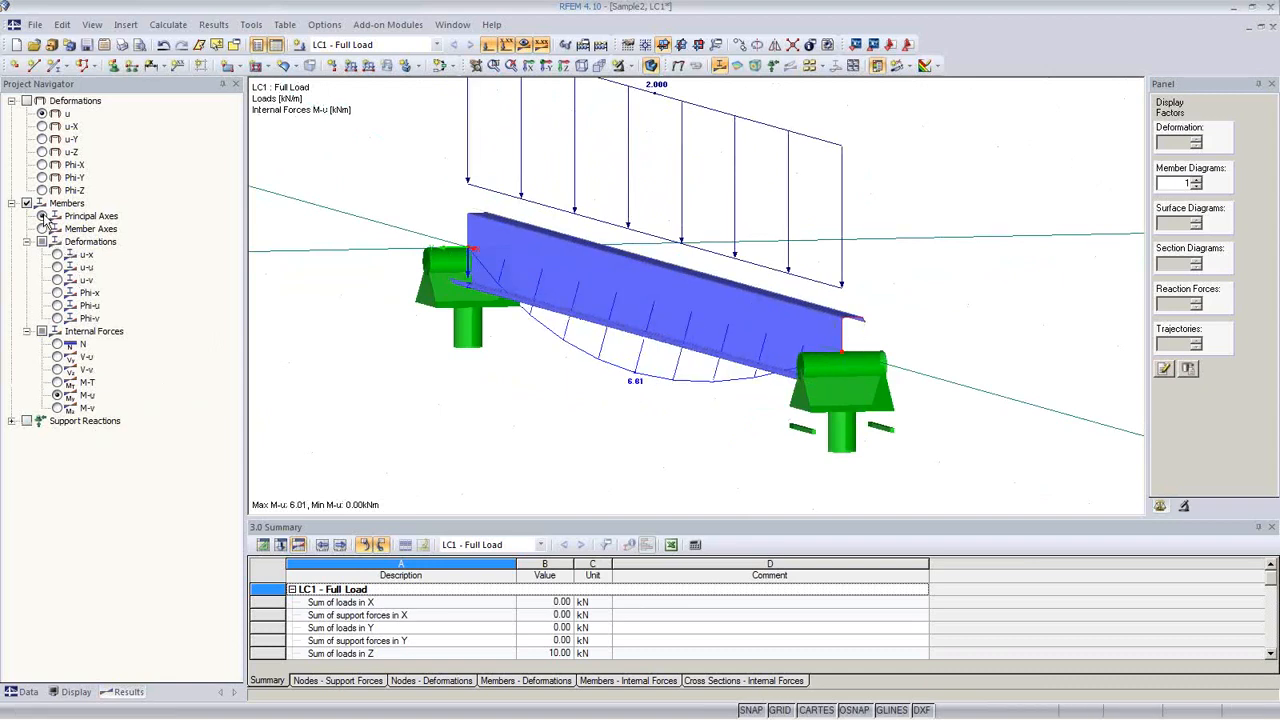
left_click(43, 229)
left_click(43, 220)
left_click(43, 228)
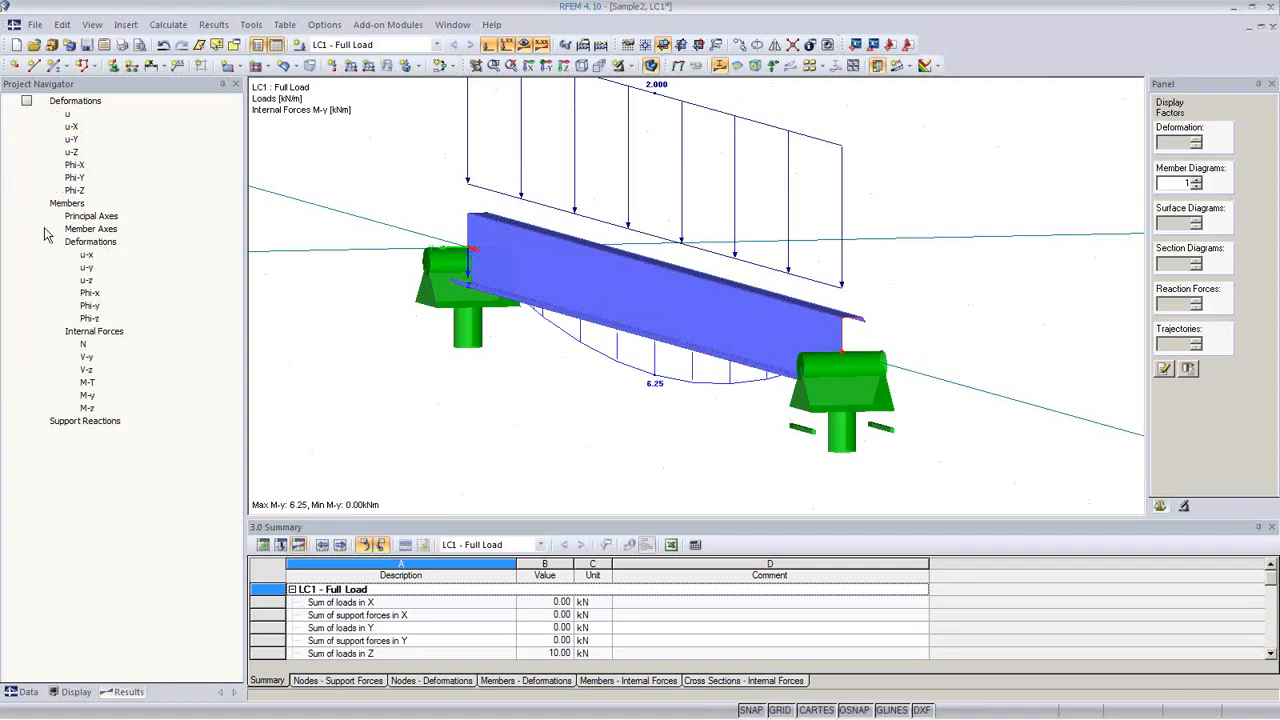
Display the member internal forces relative to the principal axes instead of the member axes
left_click(43, 221)
middle_click_drag(489, 399, 460, 410, "ctrl")
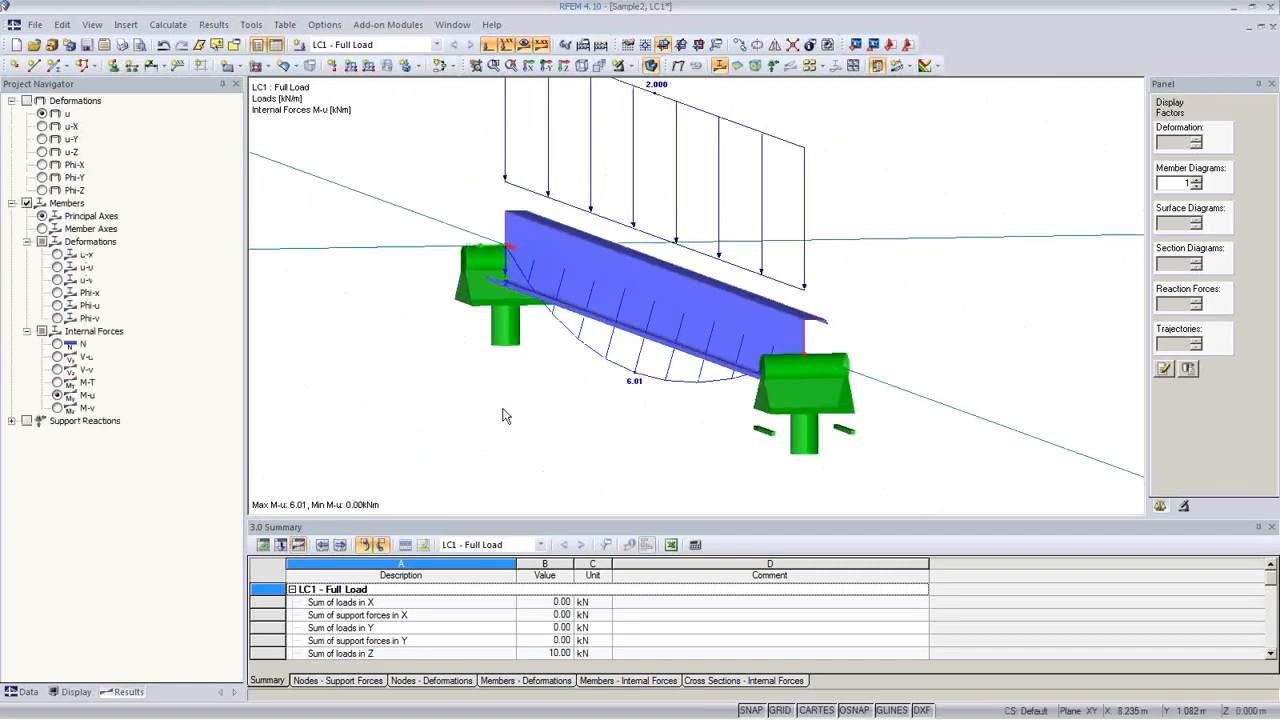
Open the RF-STEEL Members module and calculate the stress analysis of all members for LC1
left_click(28, 691)
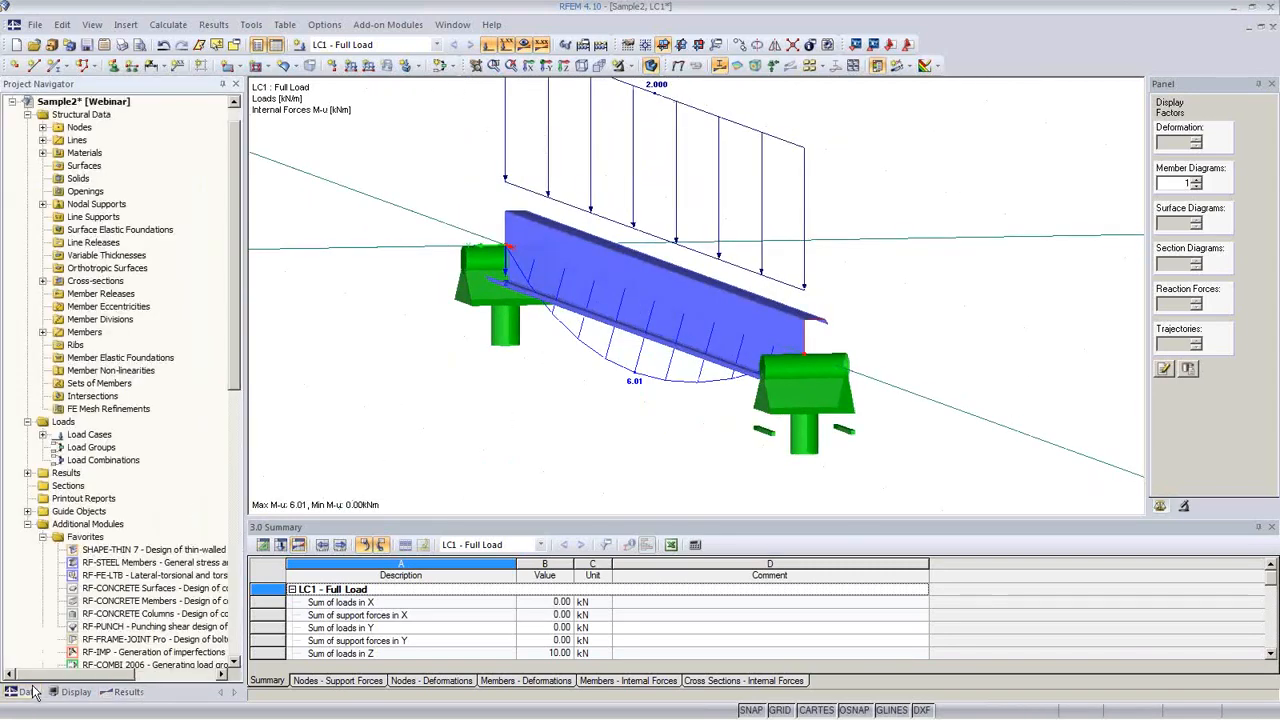
double_click(135, 564)
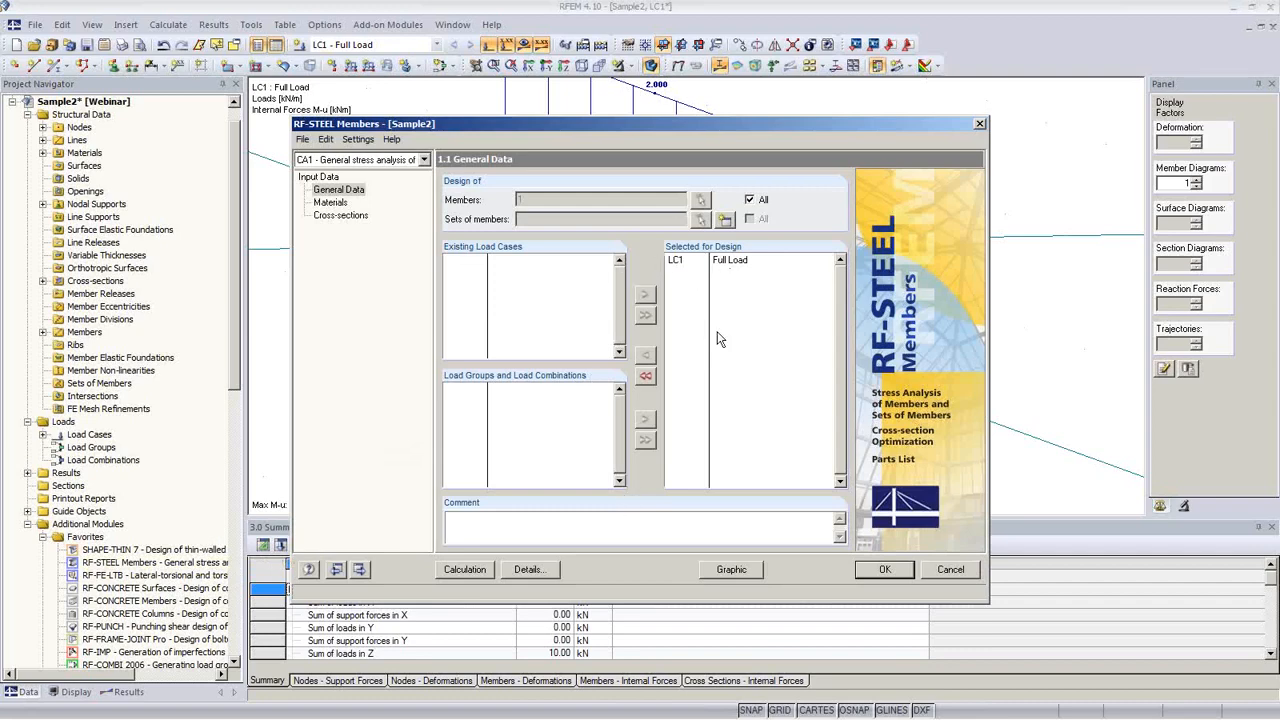
left_click(465, 569)
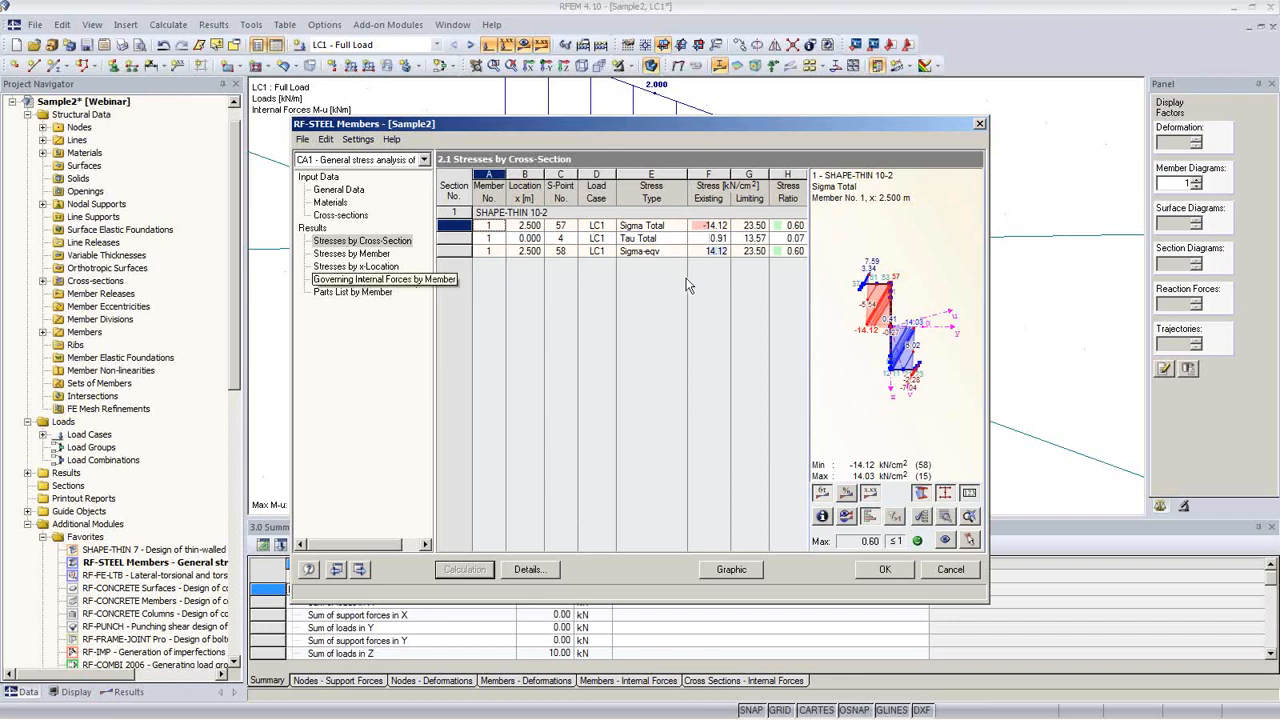
Review the governing internal forces, parts list and stresses by cross-section in RF-STEEL Members, and close the module
left_click(368, 279)
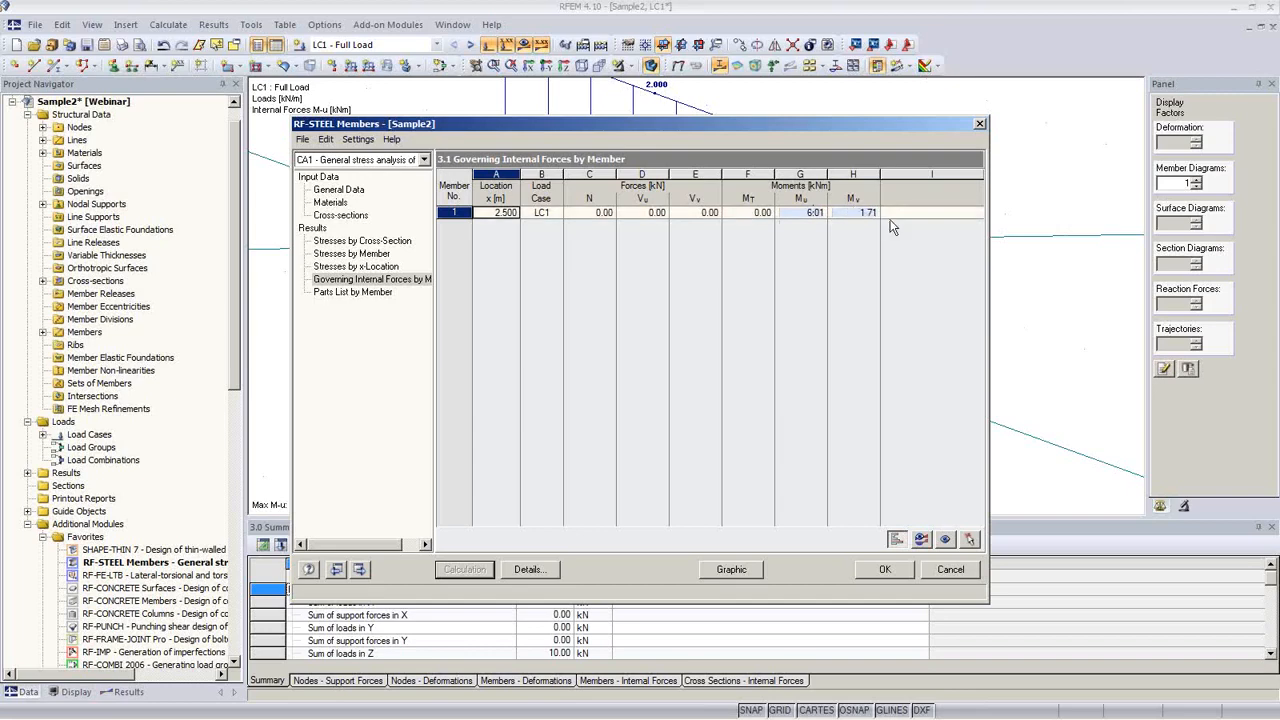
left_click(364, 268)
left_click(366, 294)
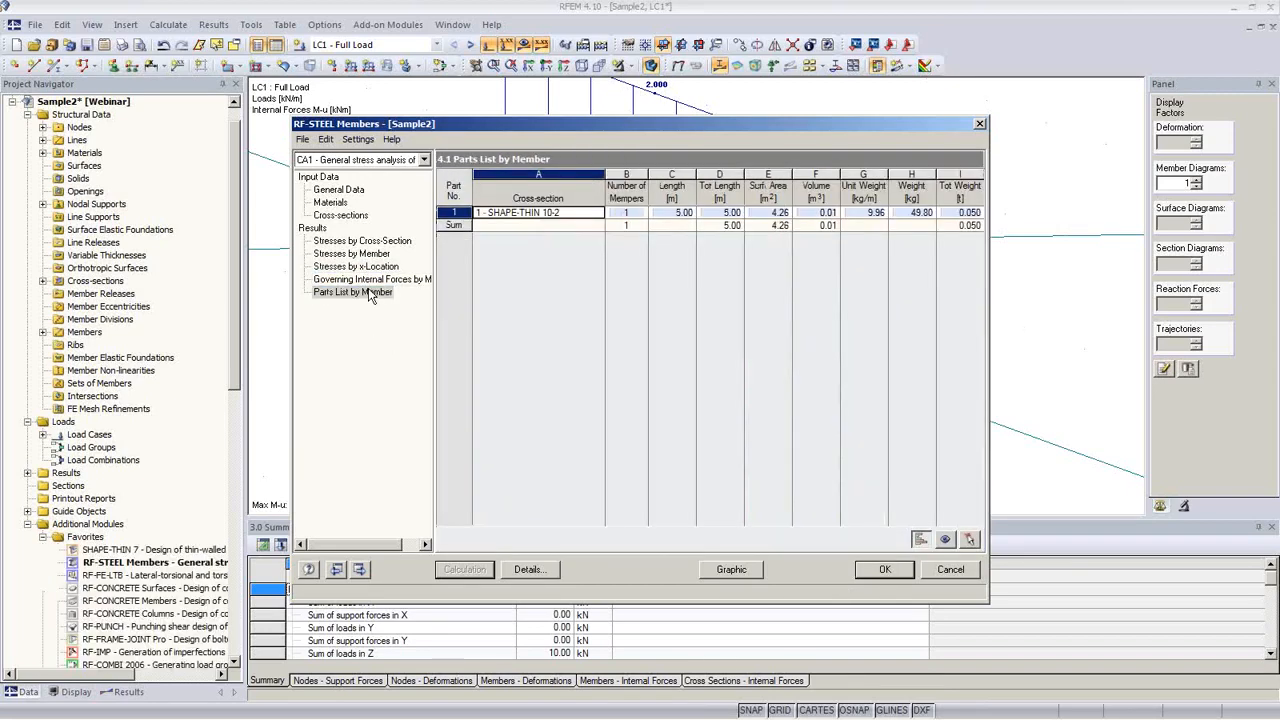
left_click(370, 280)
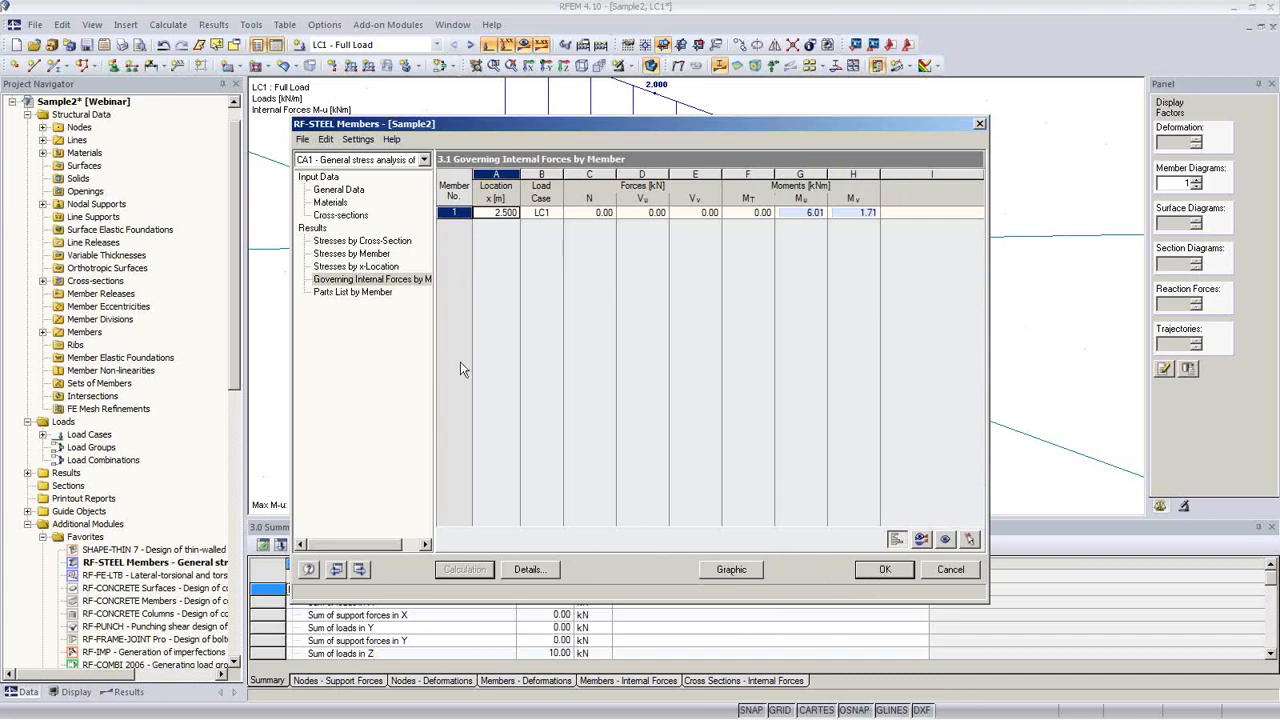
left_click(366, 241)
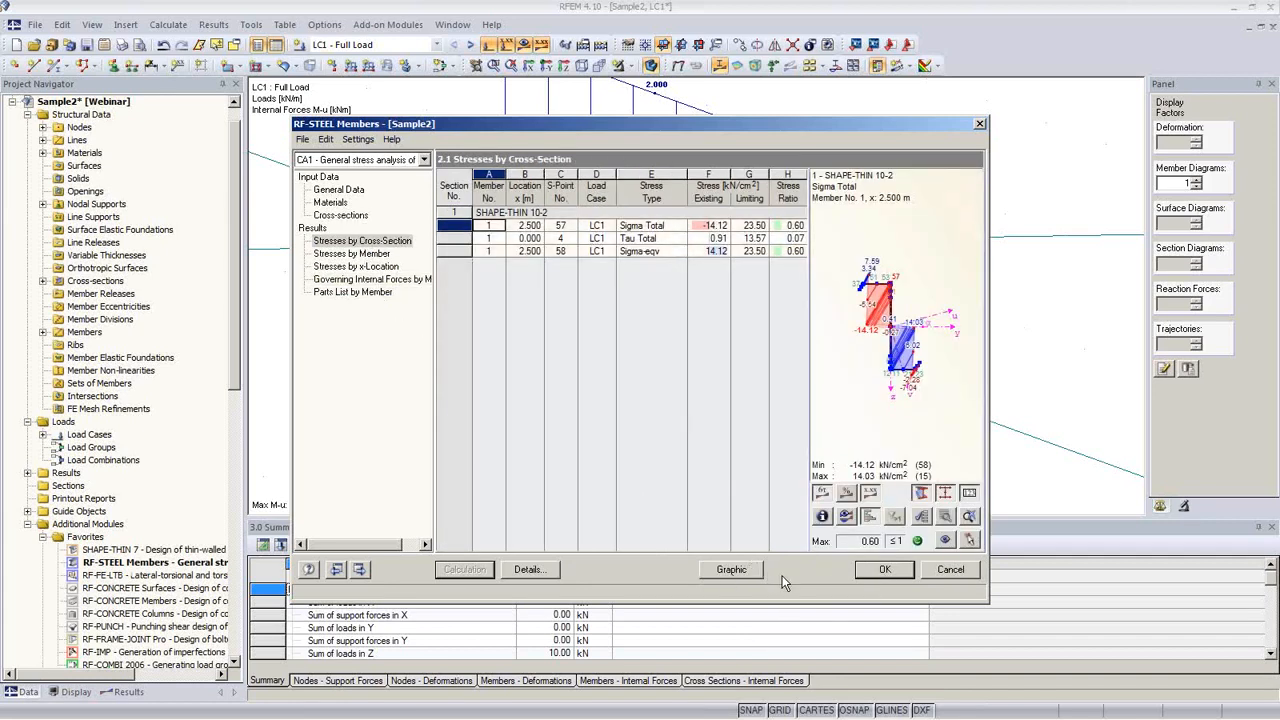
left_click(887, 571)
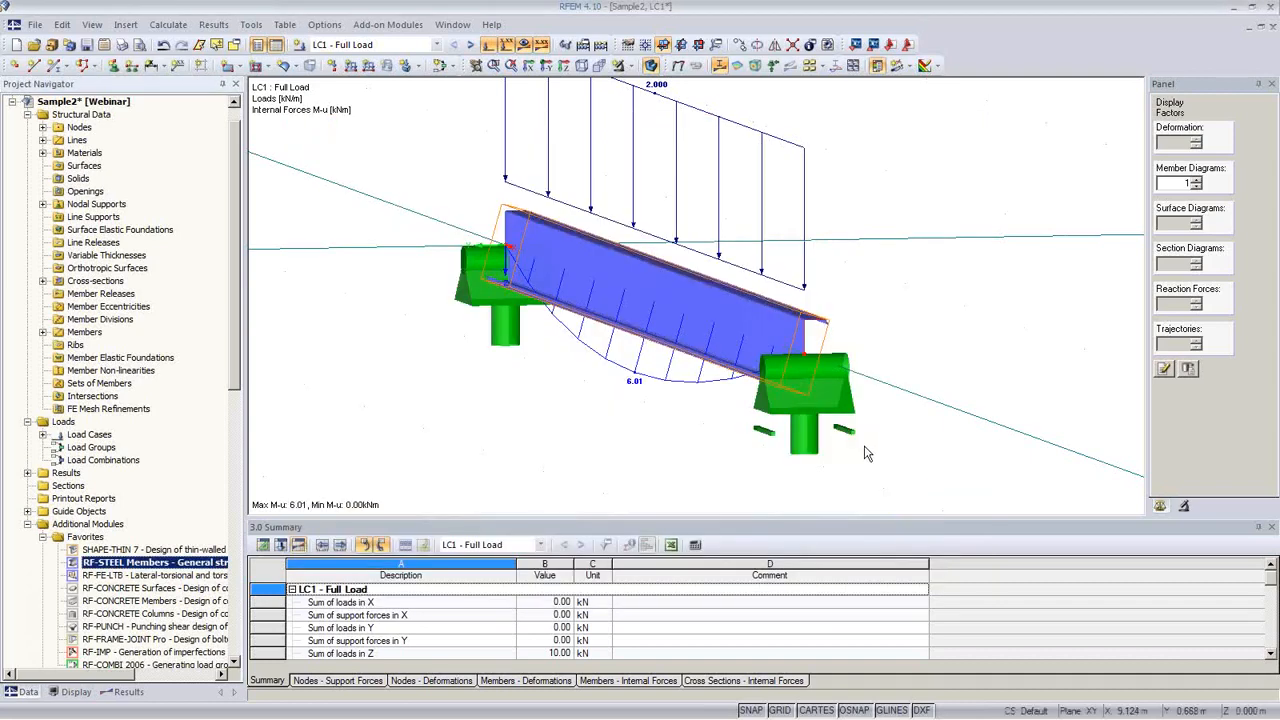
Create a set of continuous members described as "Purlin" from the beam, member 1
middle_click_drag(822, 436, 912, 457, "ctrl")
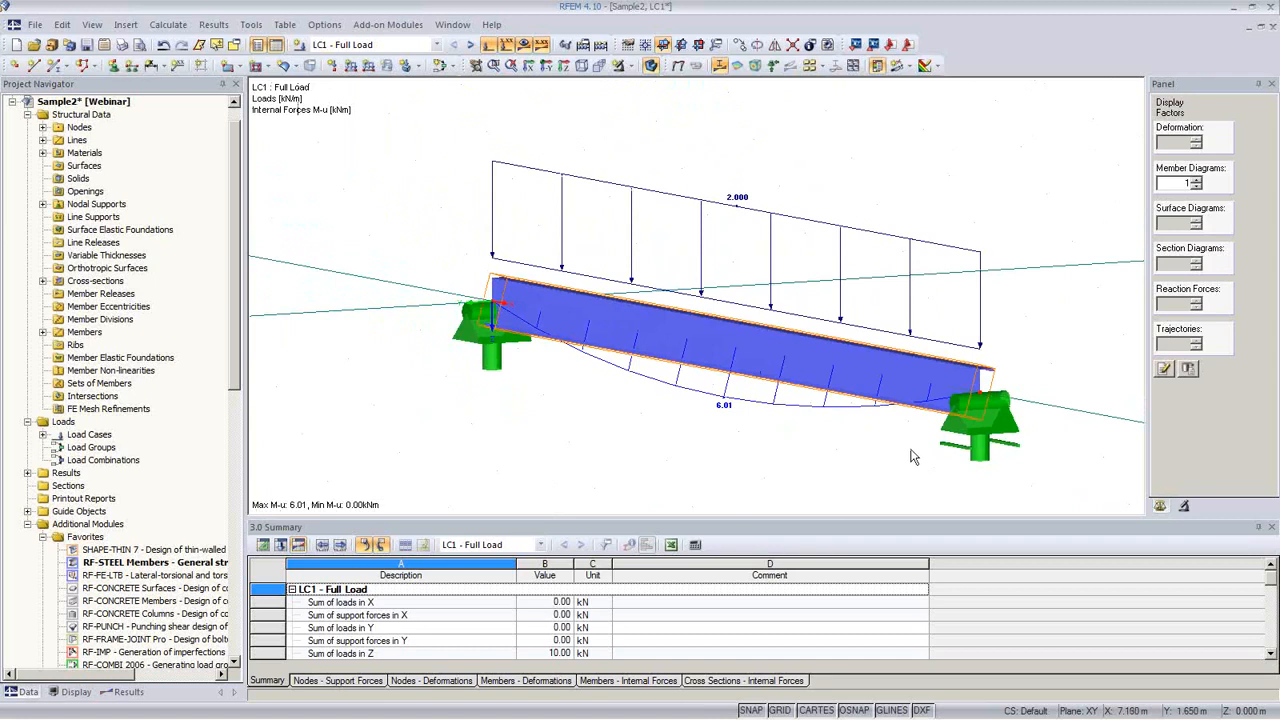
middle_click_drag(606, 437, 588, 430)
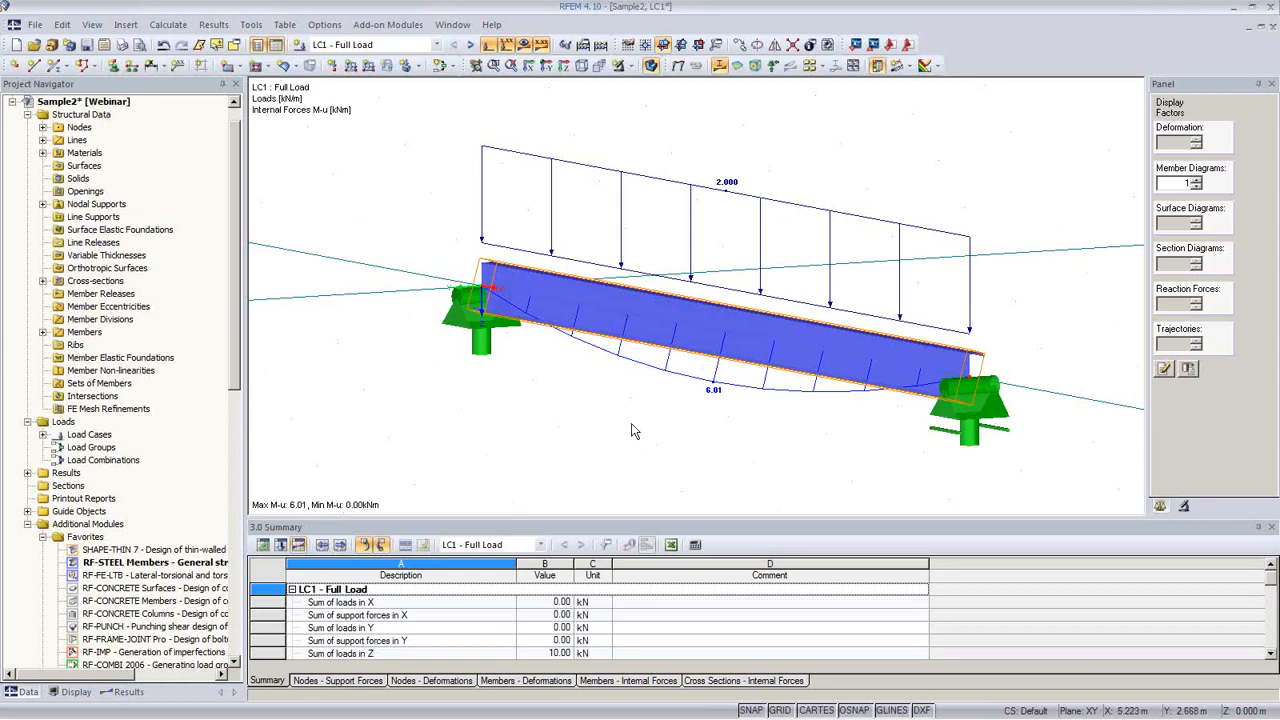
middle_click_drag(722, 420, 663, 296)
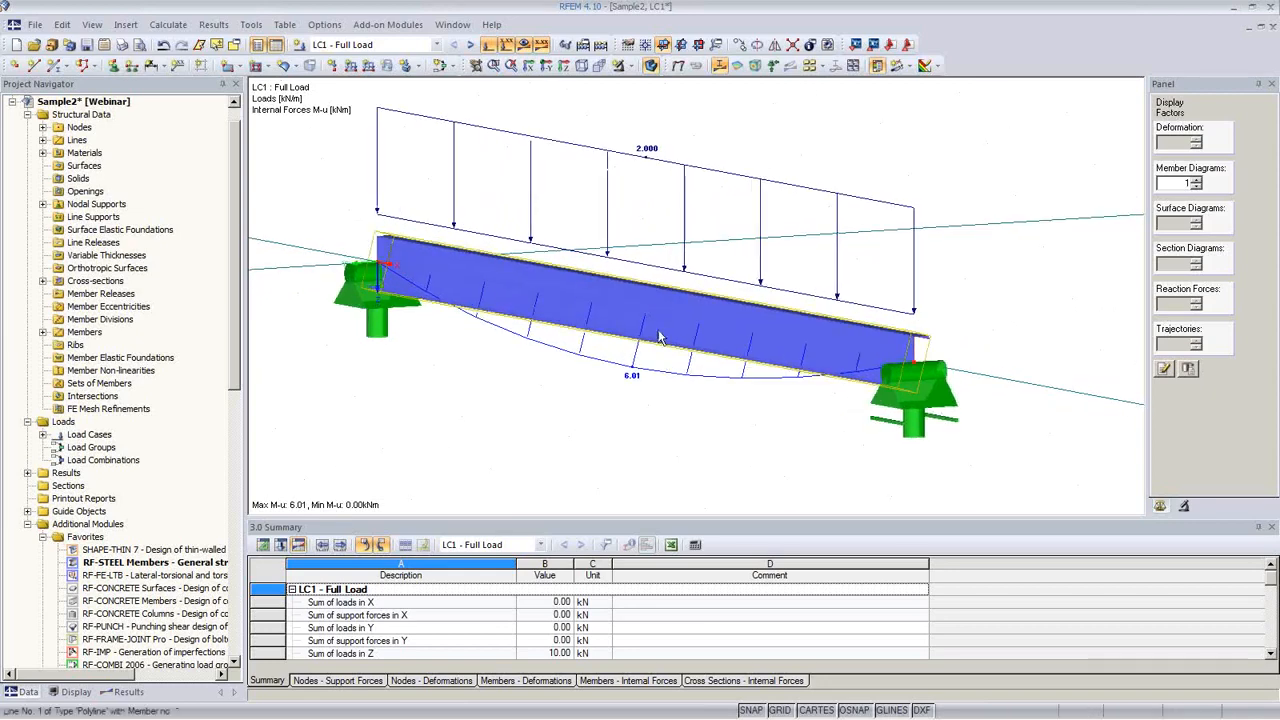
right_click(663, 296)
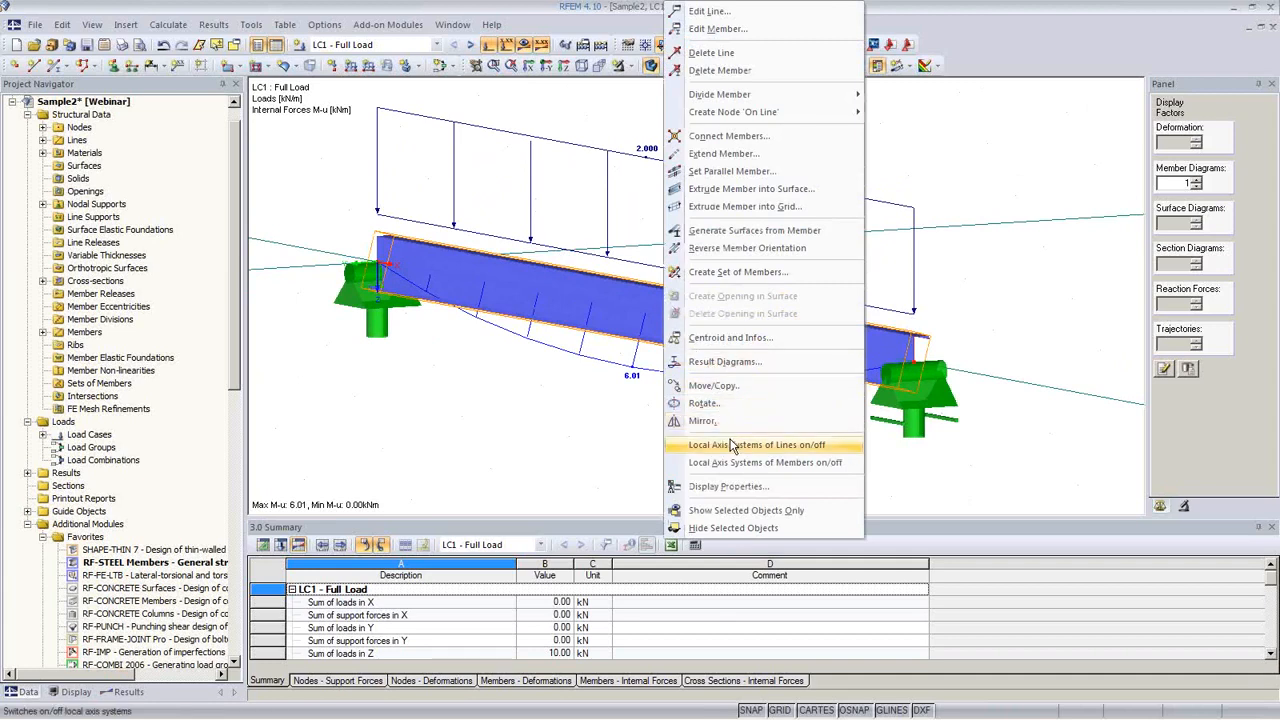
left_click(740, 273)
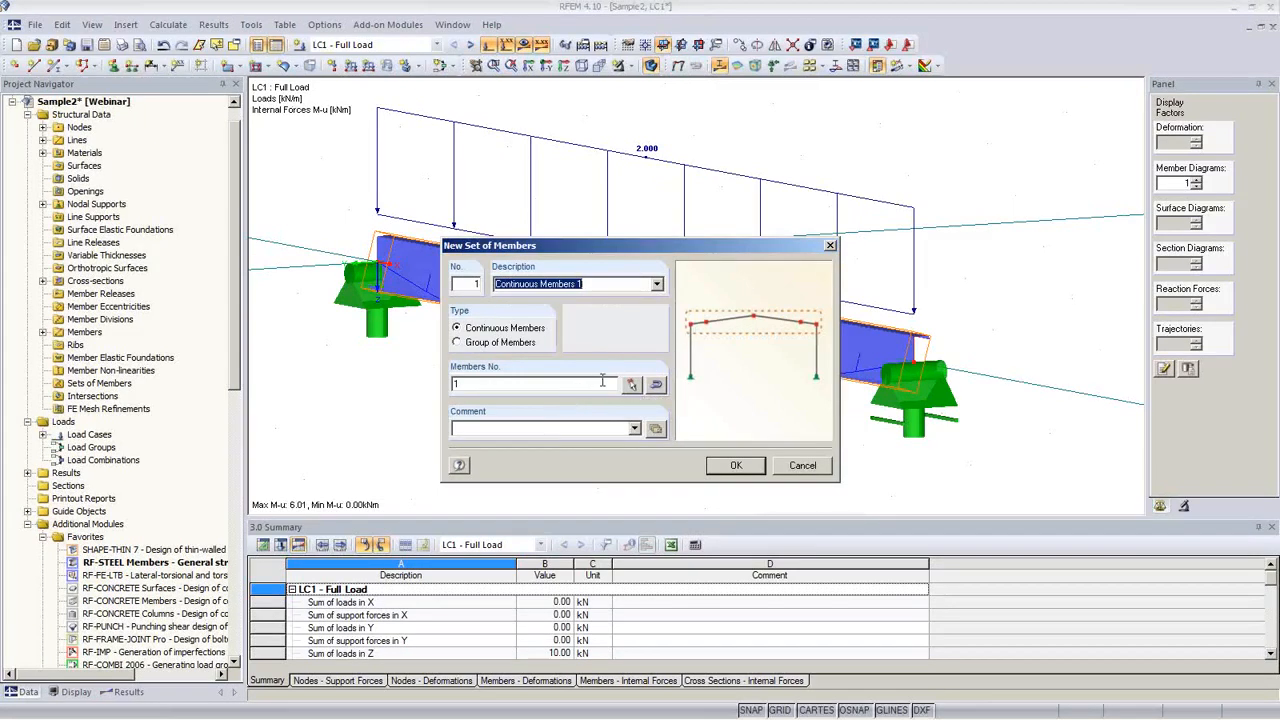
type("Pur")
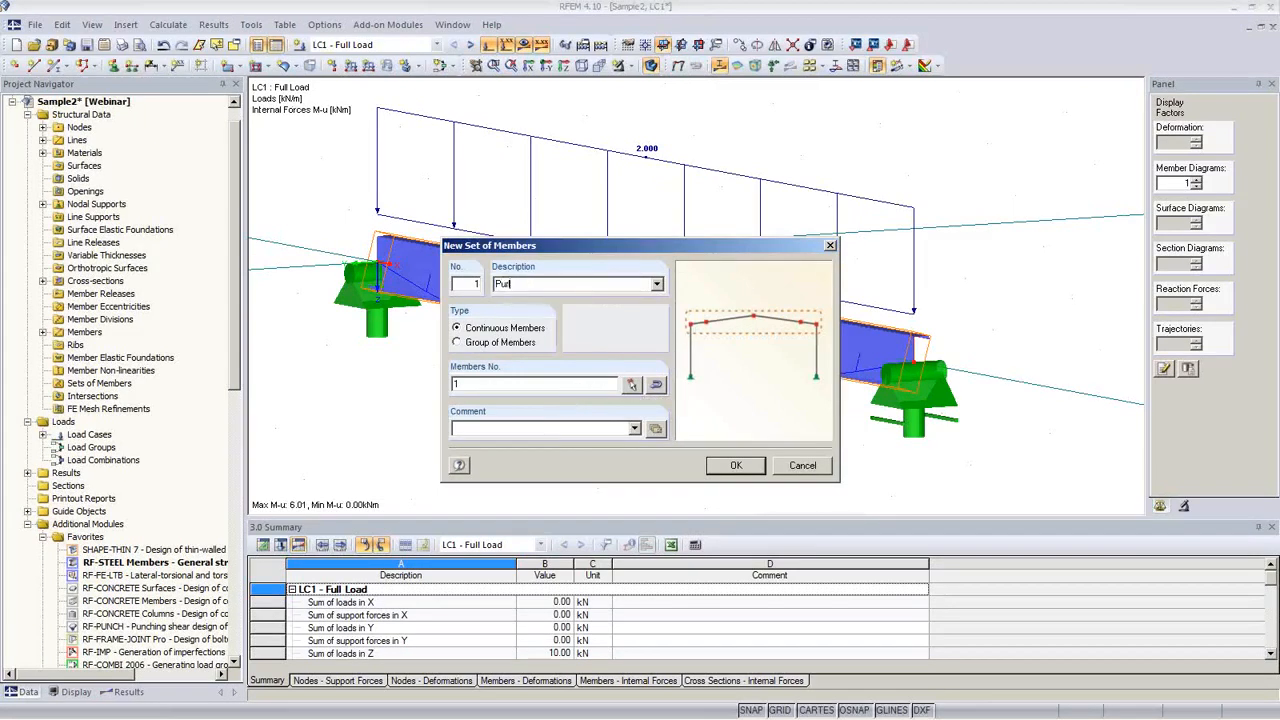
type("lin")
left_click(733, 473)
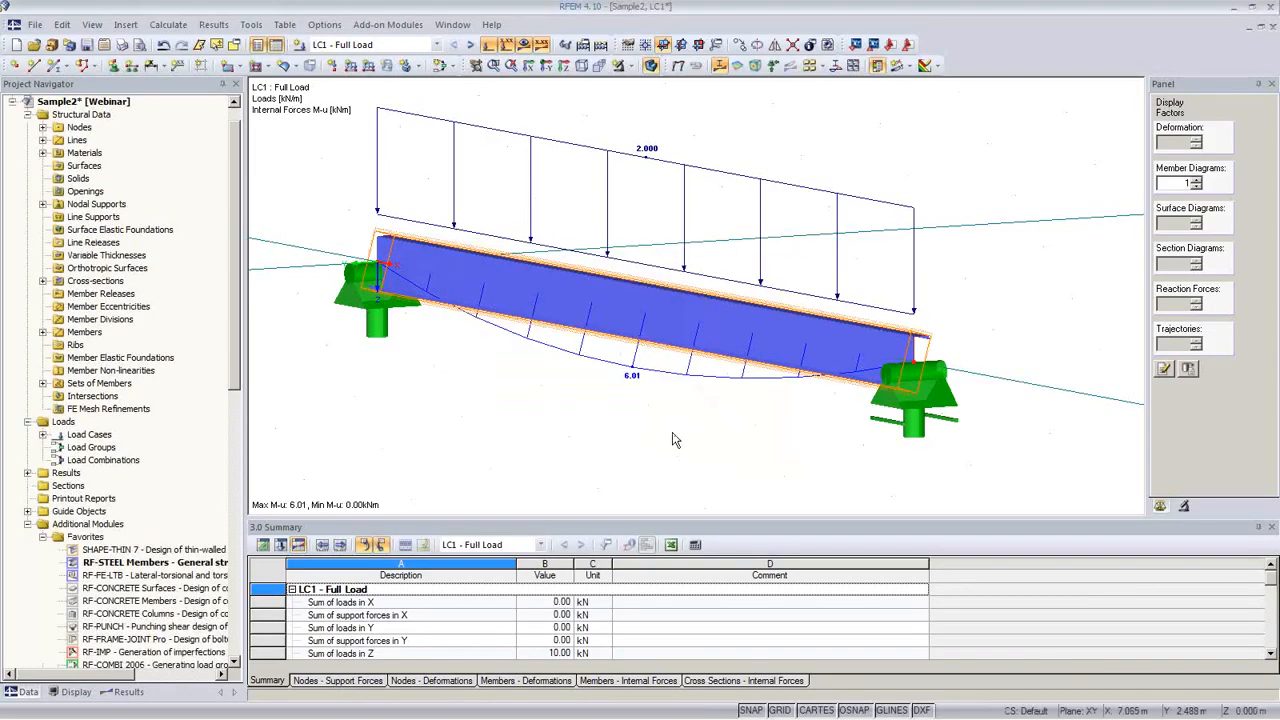
Open the RF-FE-LTB module and include all sets of members in the design
middle_click_drag(720, 430, 560, 422, "ctrl")
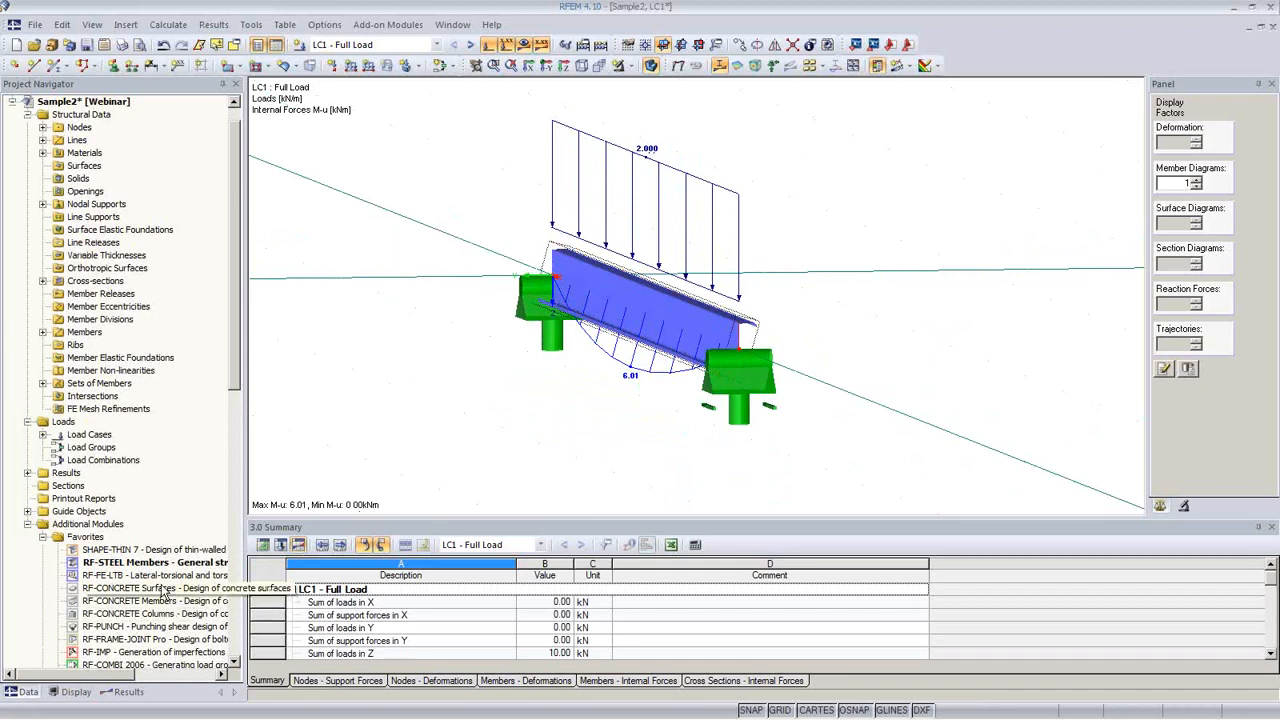
double_click(162, 577)
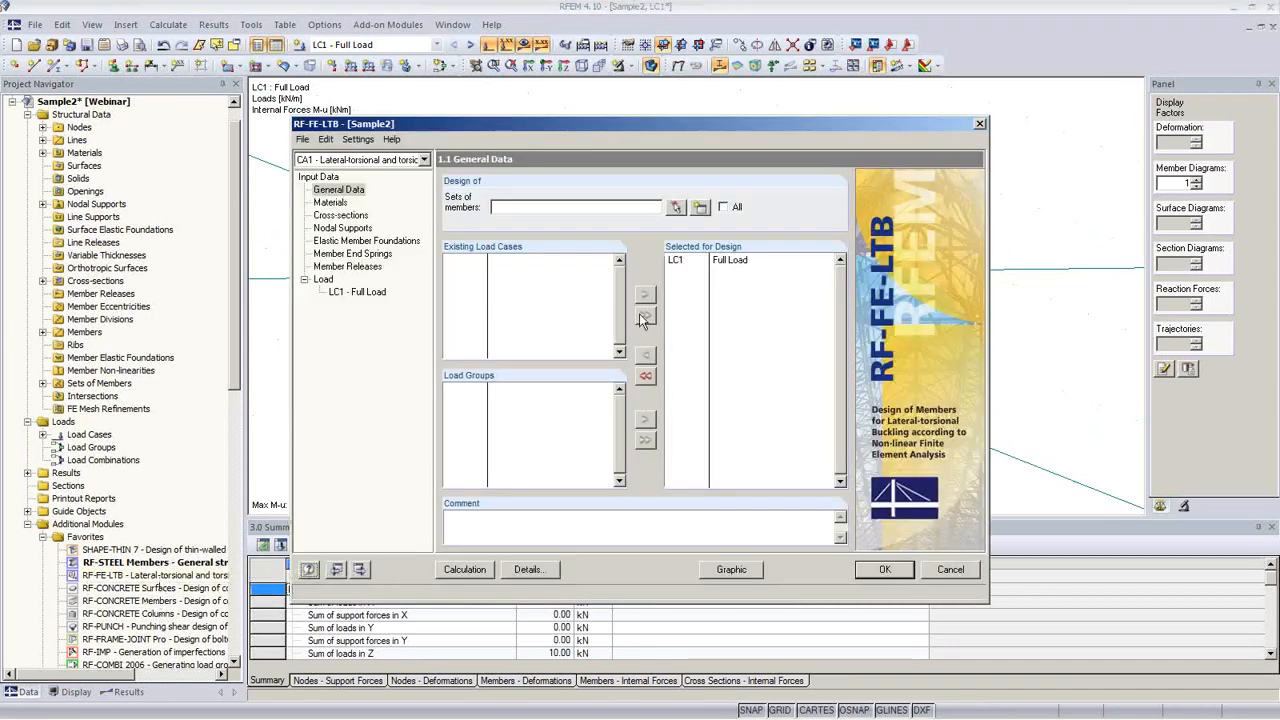
left_click(725, 209)
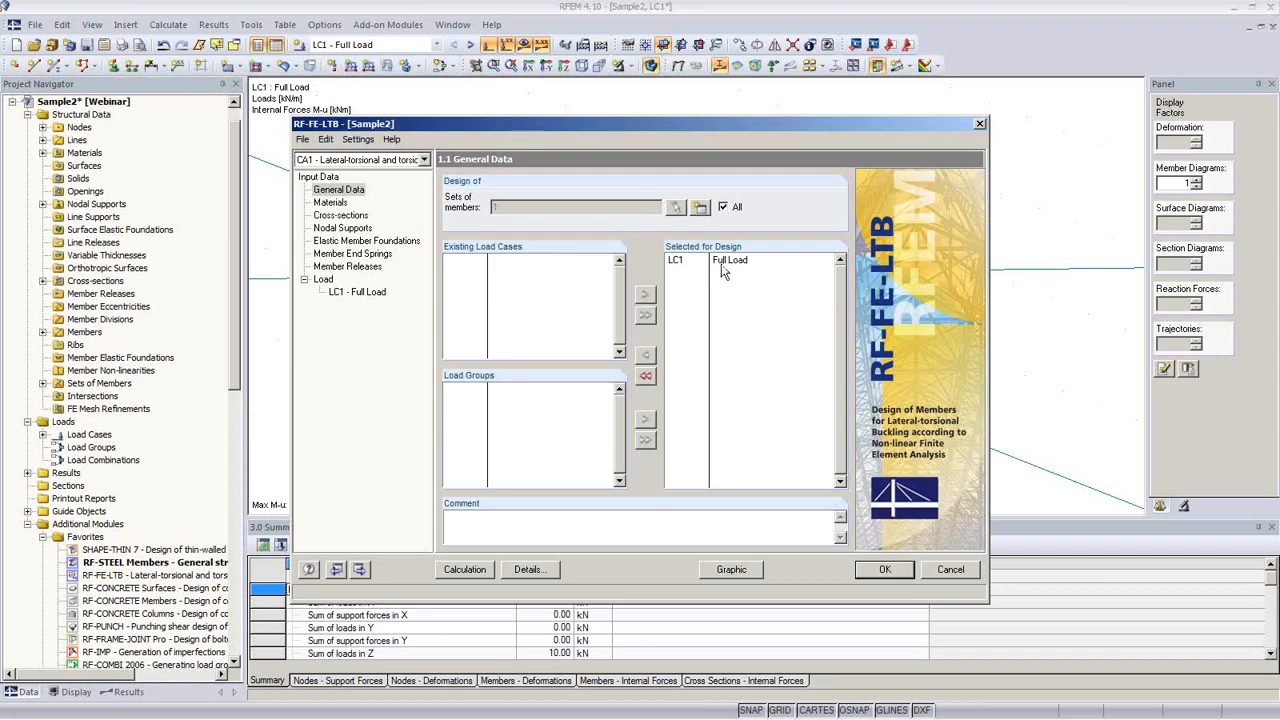
Check the RF-FE-LTB materials and cross-section input, including the detailed property values of SHAPE-THIN 10-2
left_click(340, 203)
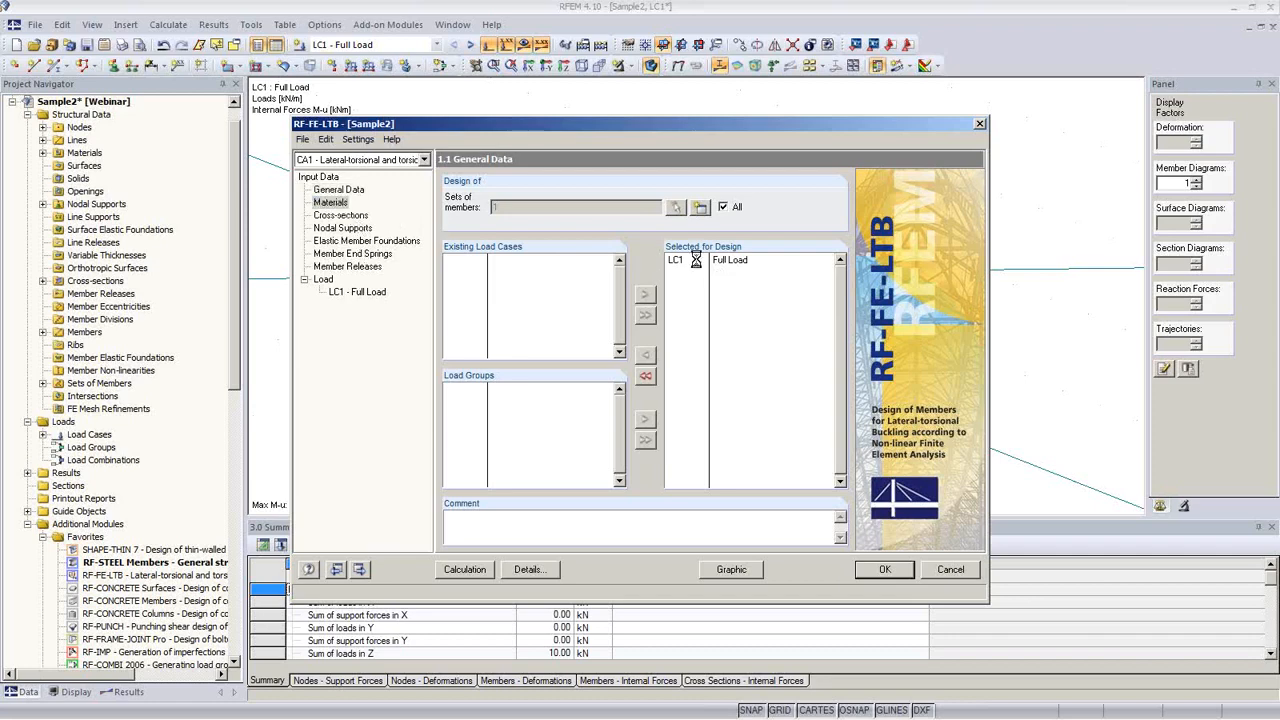
left_click(350, 218)
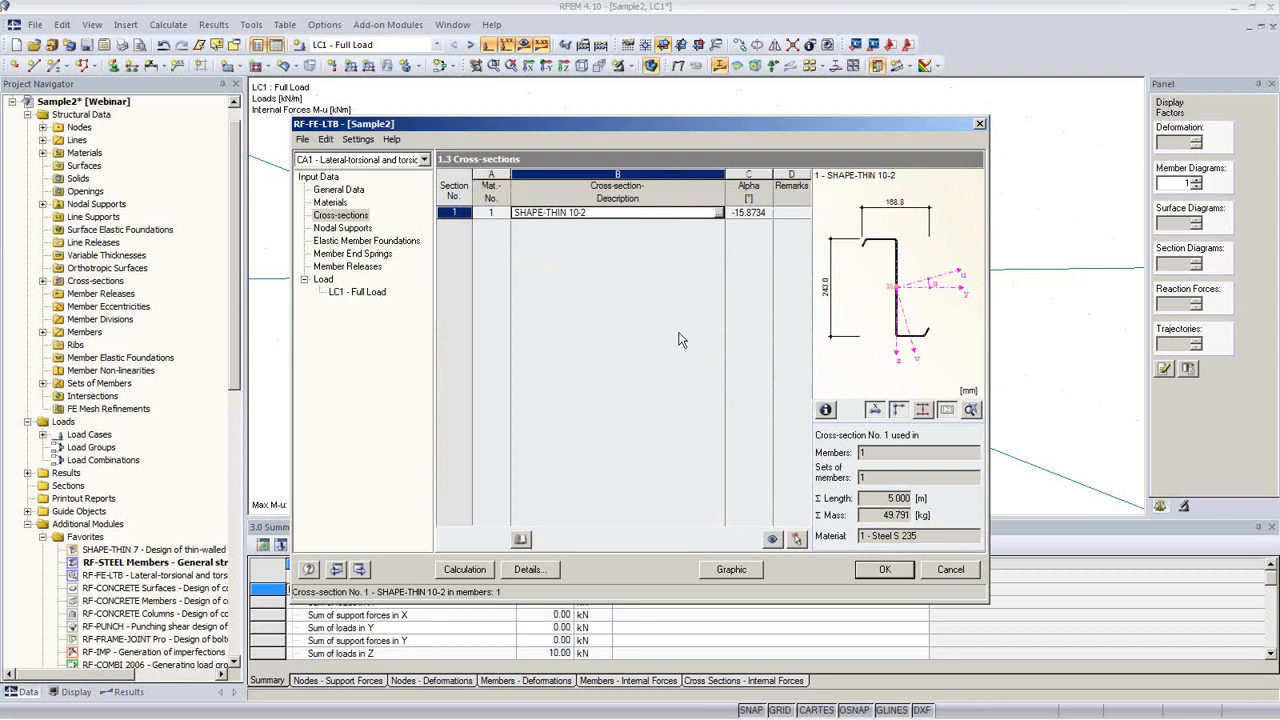
left_click(826, 410)
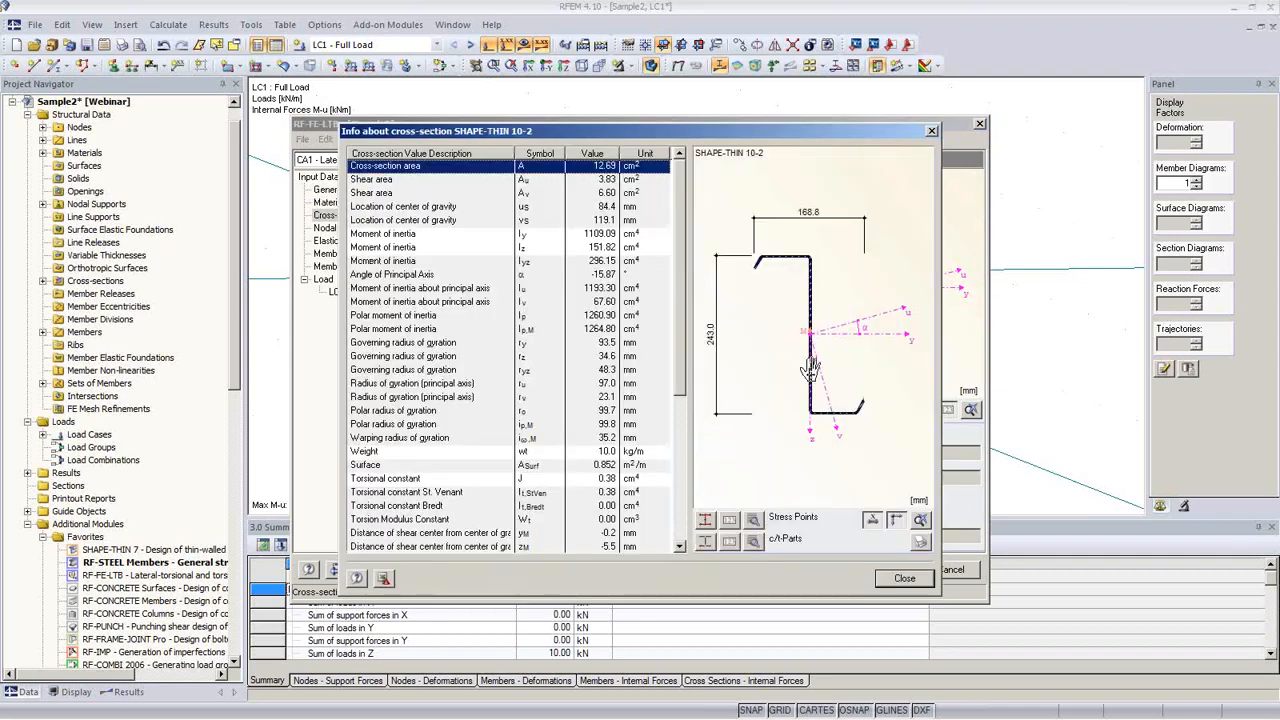
scroll(676, 240, "down", 5)
scroll(676, 240, "up", 5)
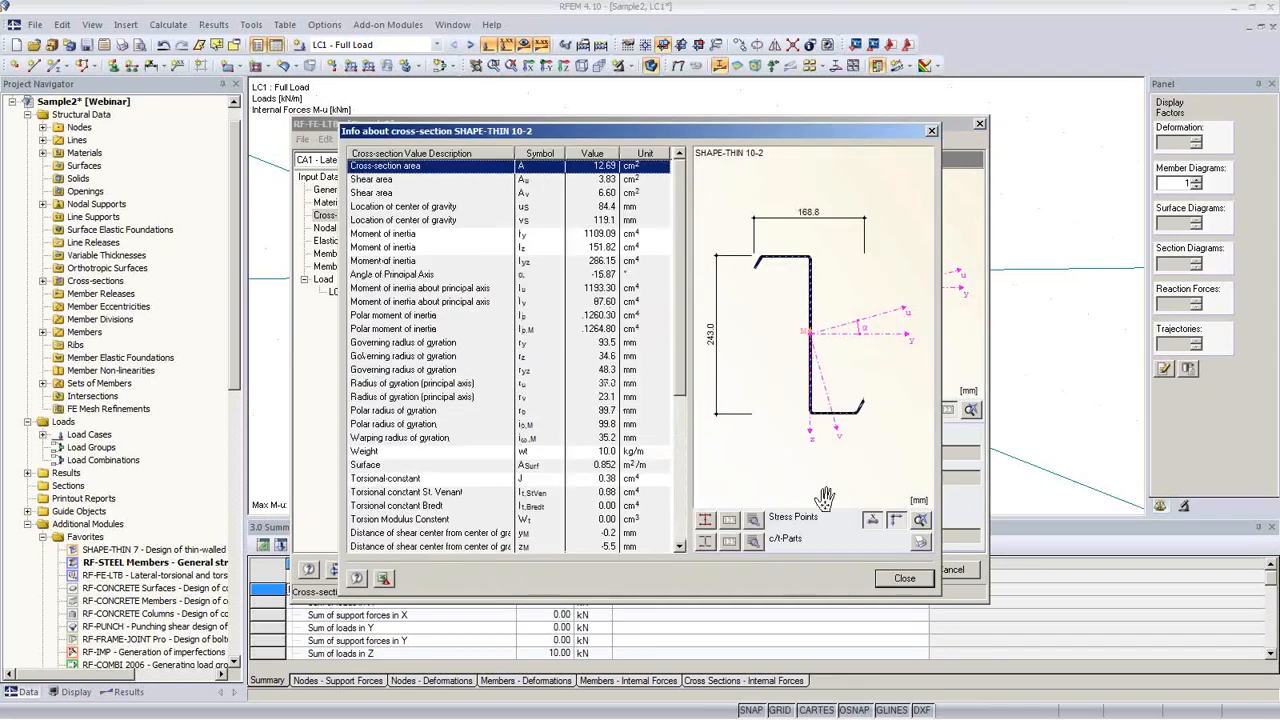
left_click(904, 579)
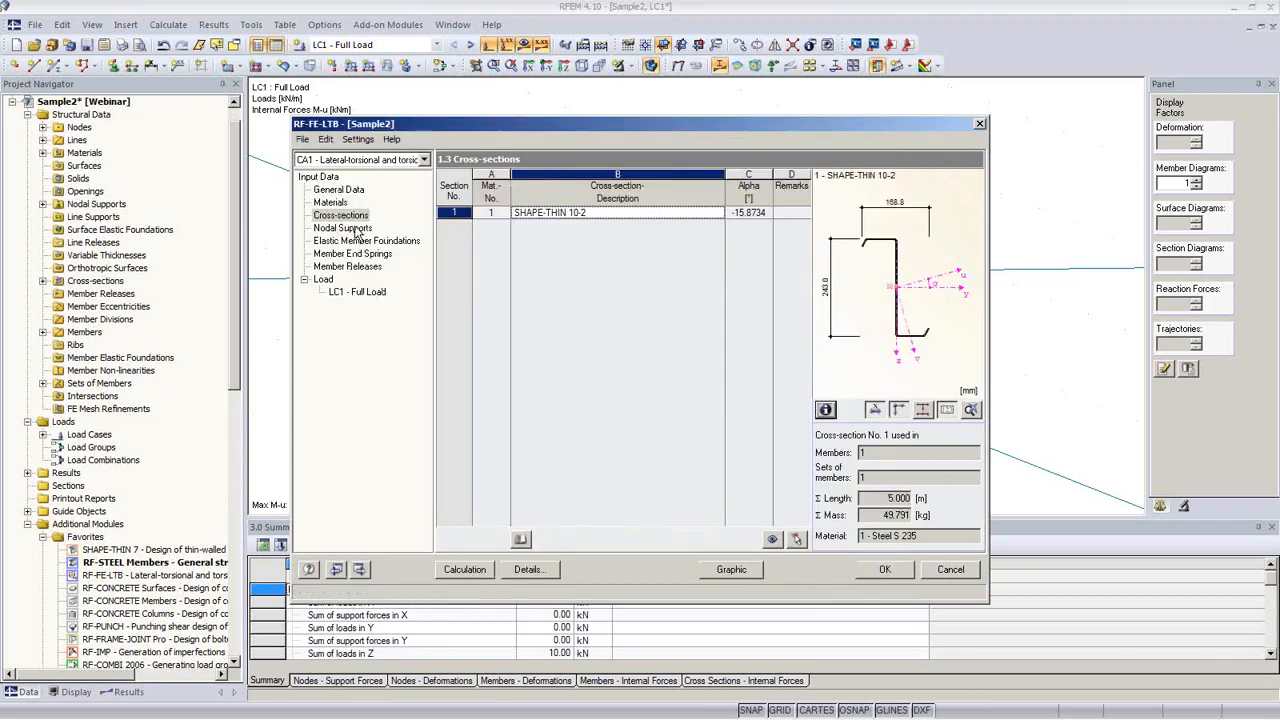
Examine the input tables for nodal supports, elastic member foundations, member end springs and member releases
left_click(350, 228)
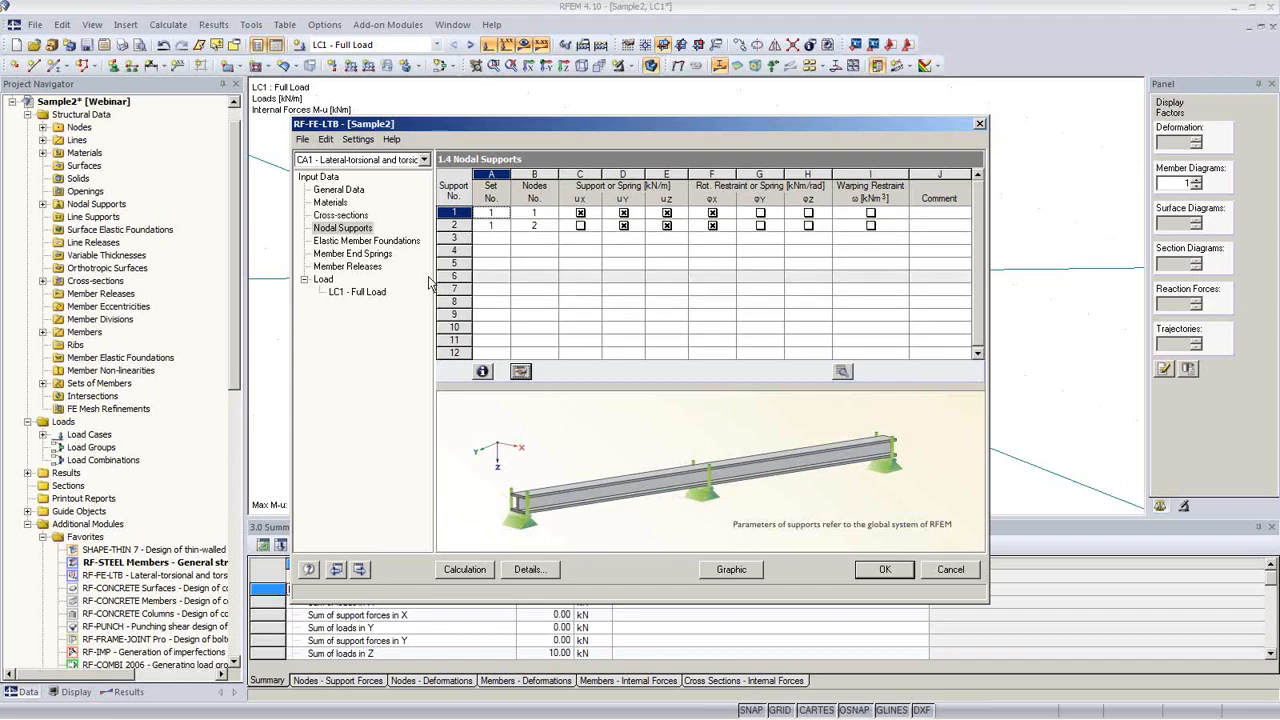
left_click(368, 242)
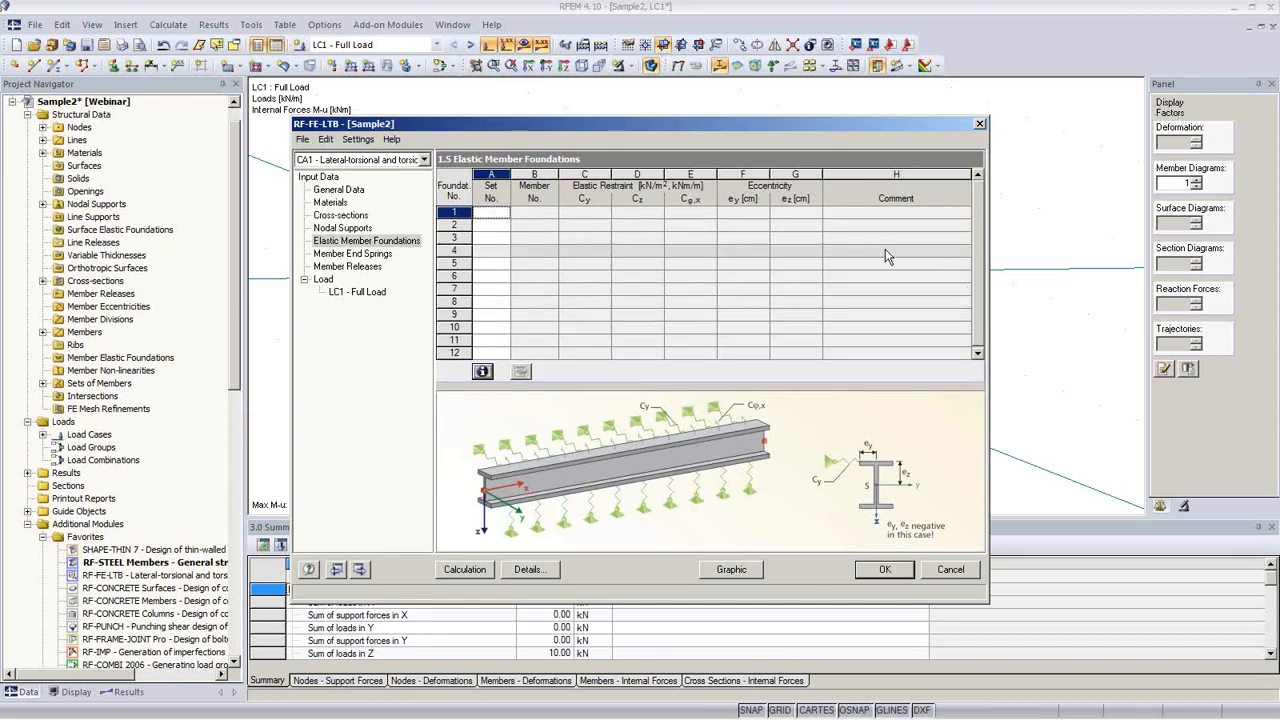
left_click(753, 211)
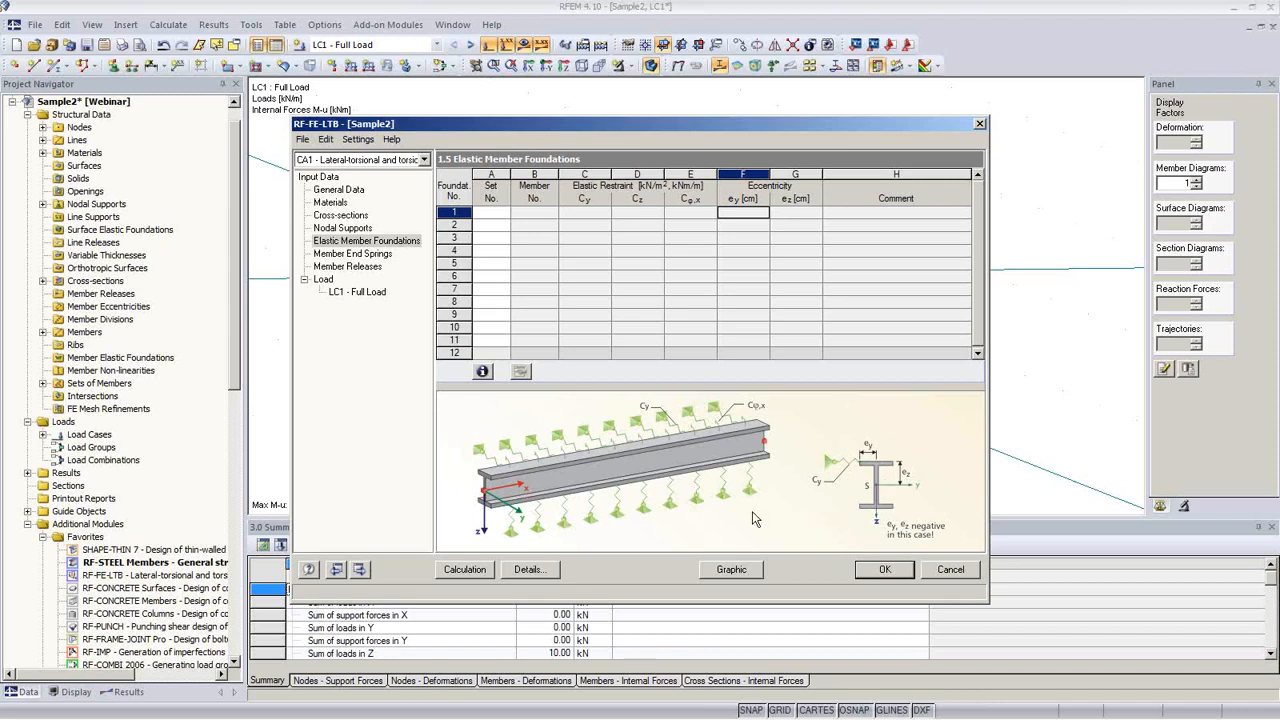
left_click(352, 256)
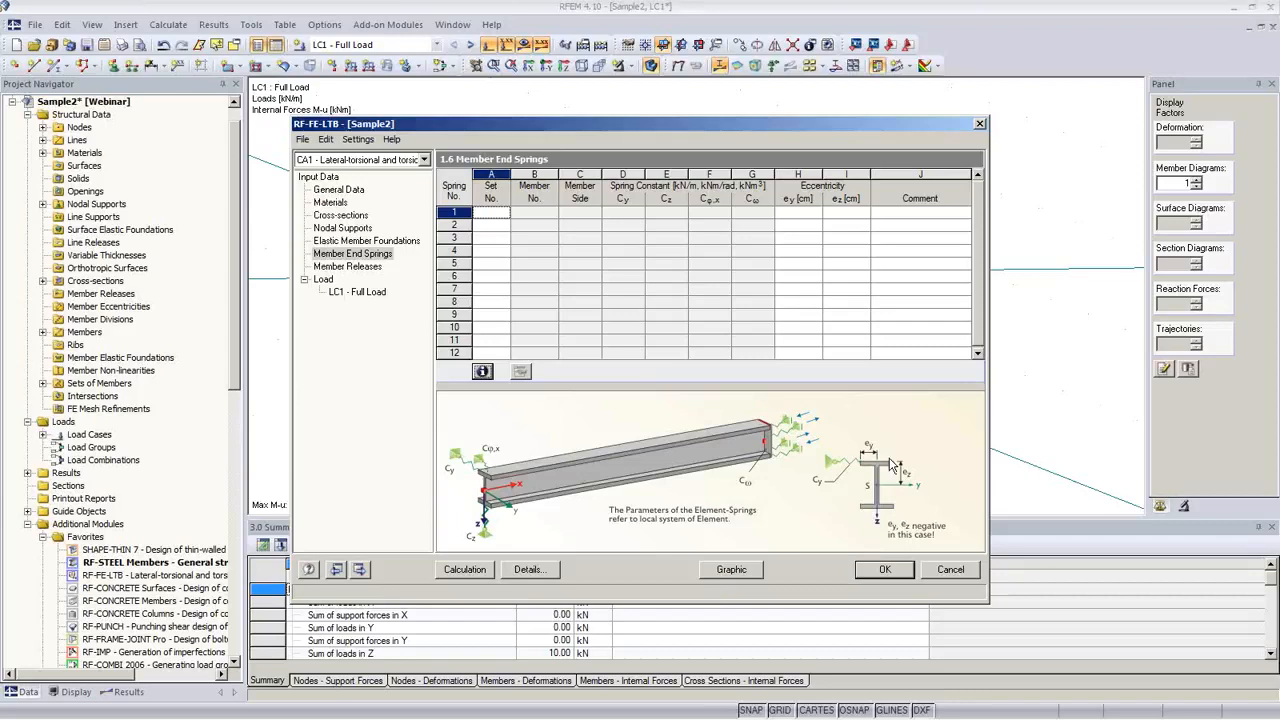
left_click(365, 267)
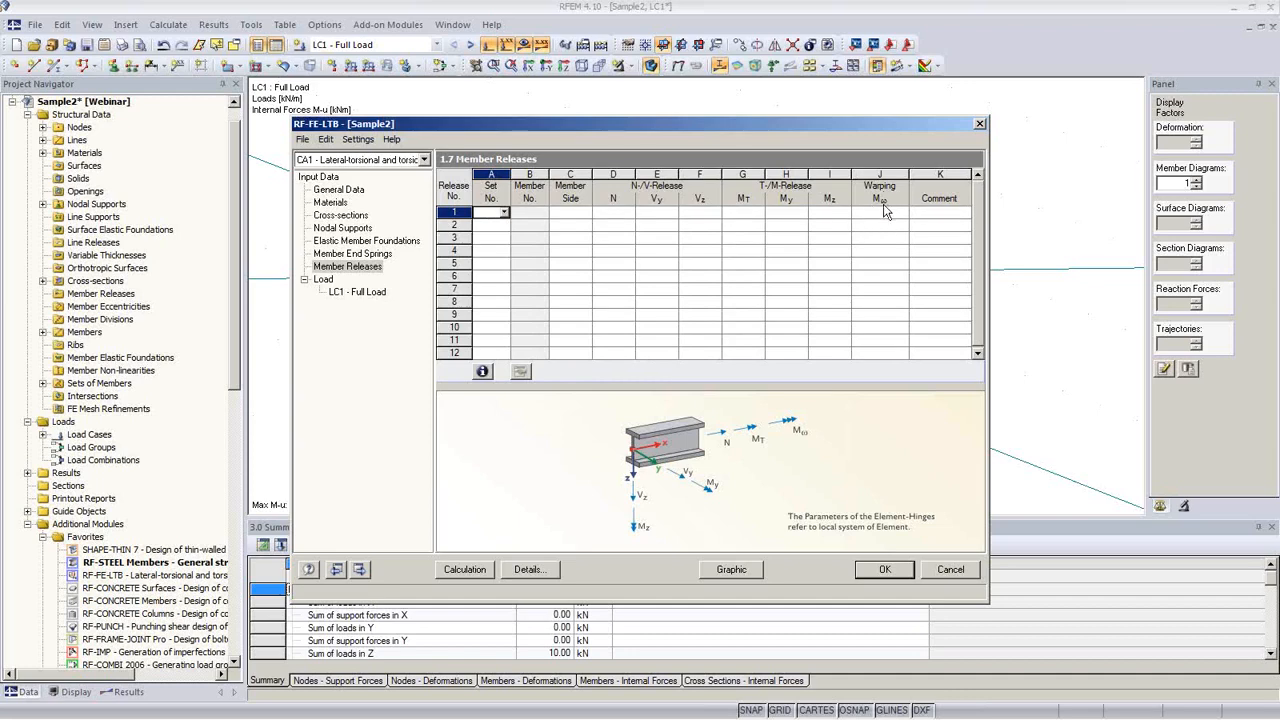
Examine the LC1 member load's type, distribution and magnitude along with the available load type options
left_click(357, 291)
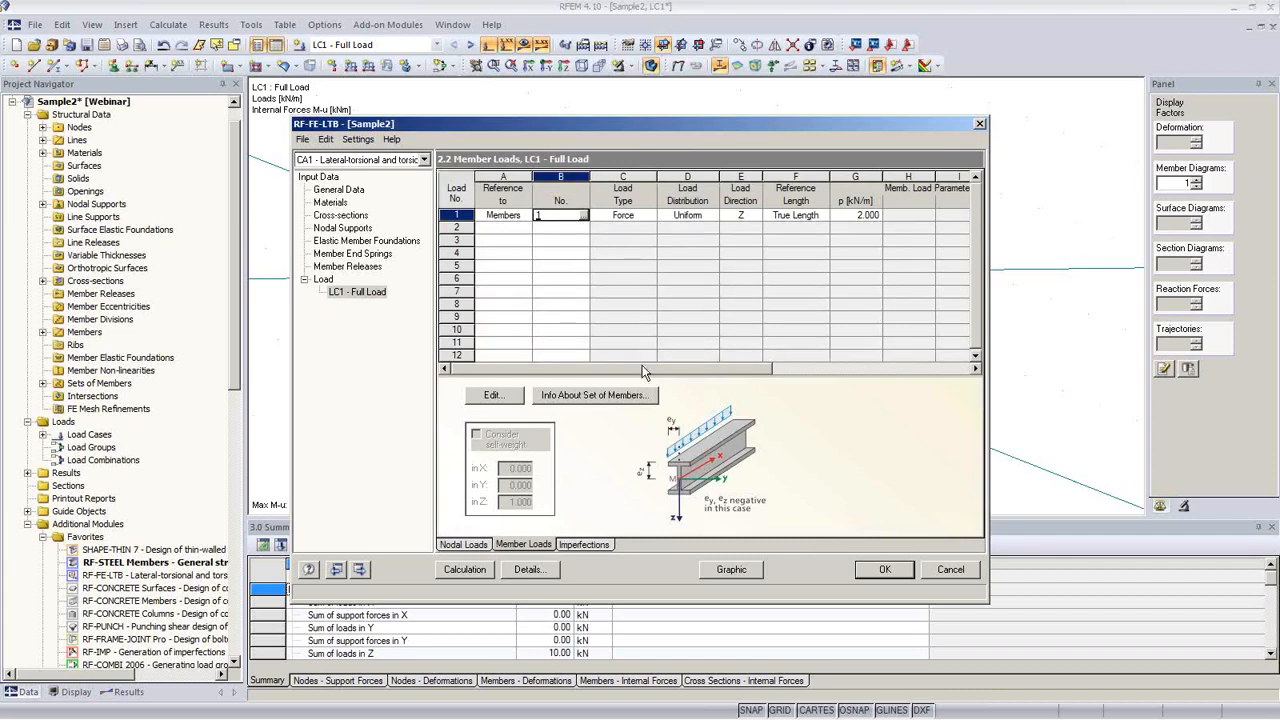
left_click_drag(643, 369, 601, 354)
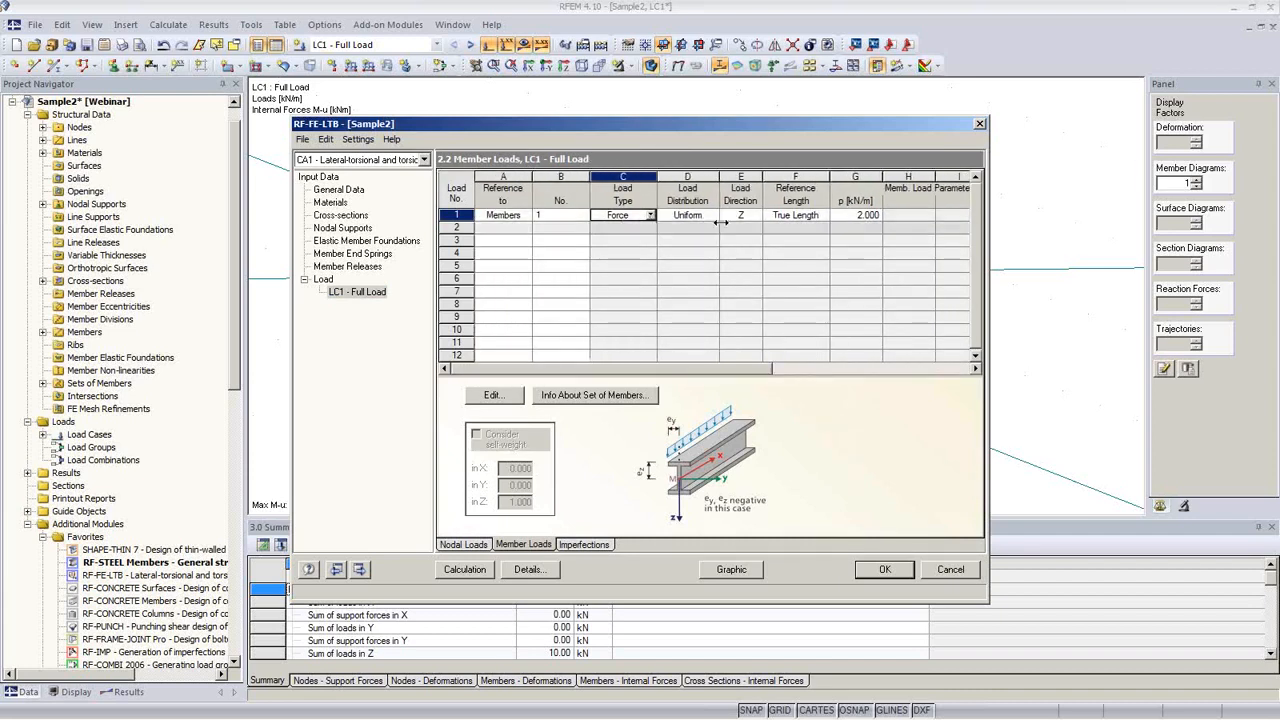
left_click(650, 216)
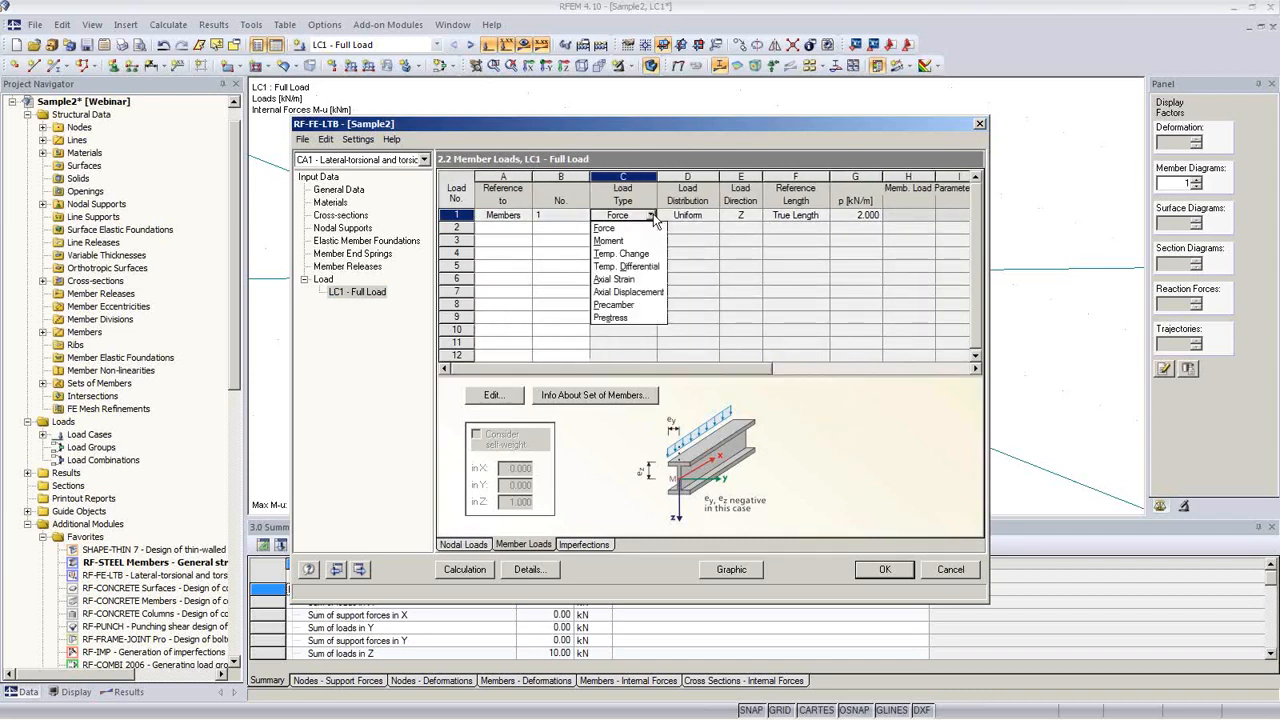
left_click(652, 217)
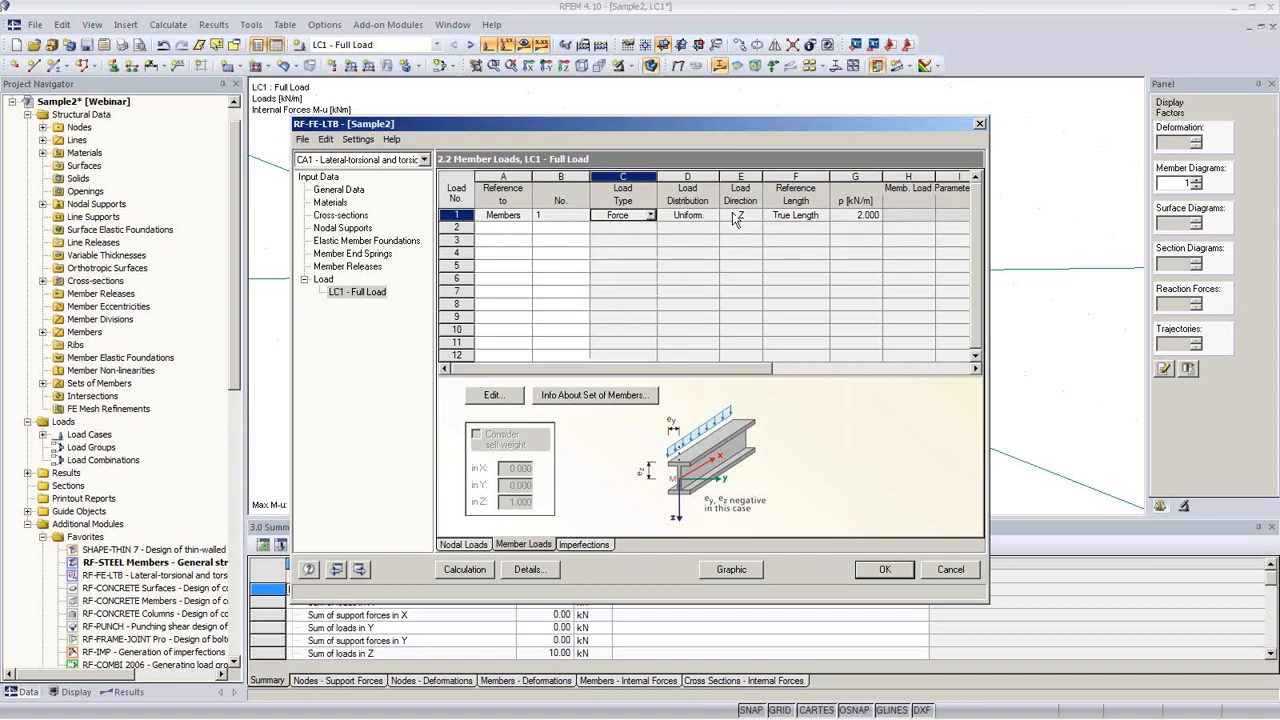
left_click(715, 218)
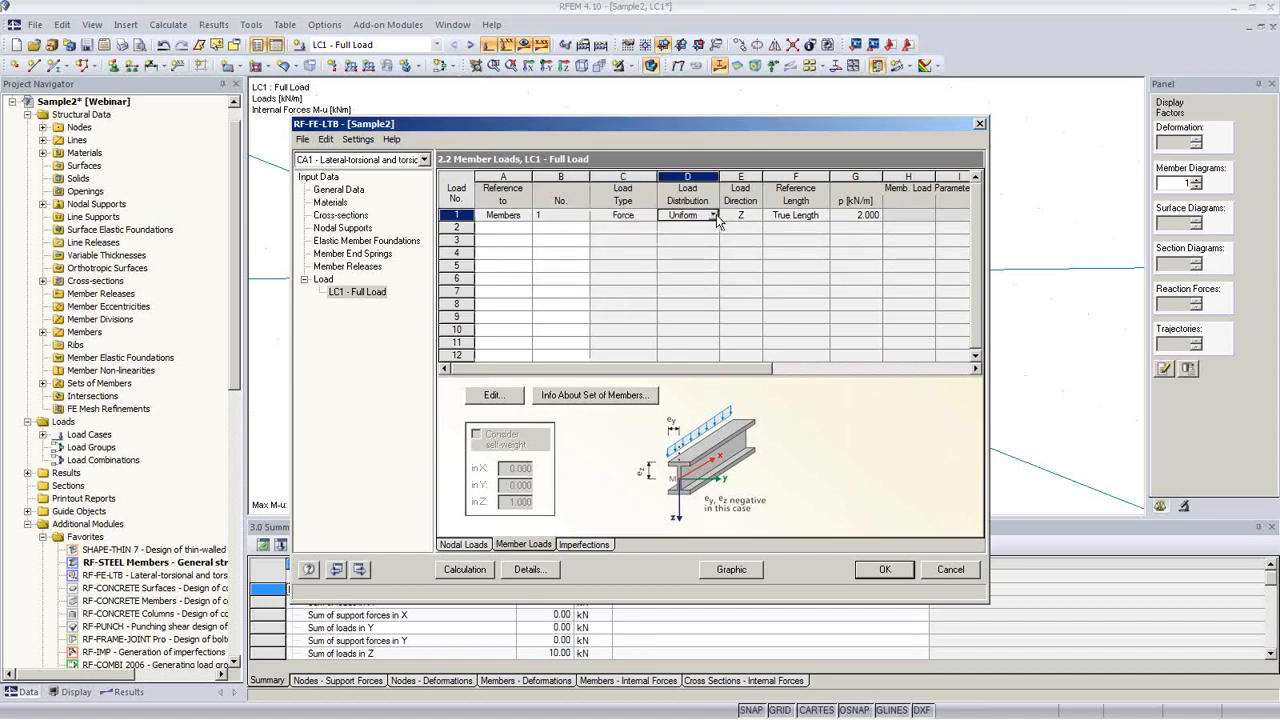
left_click(714, 216)
left_click(692, 217)
left_click(864, 216)
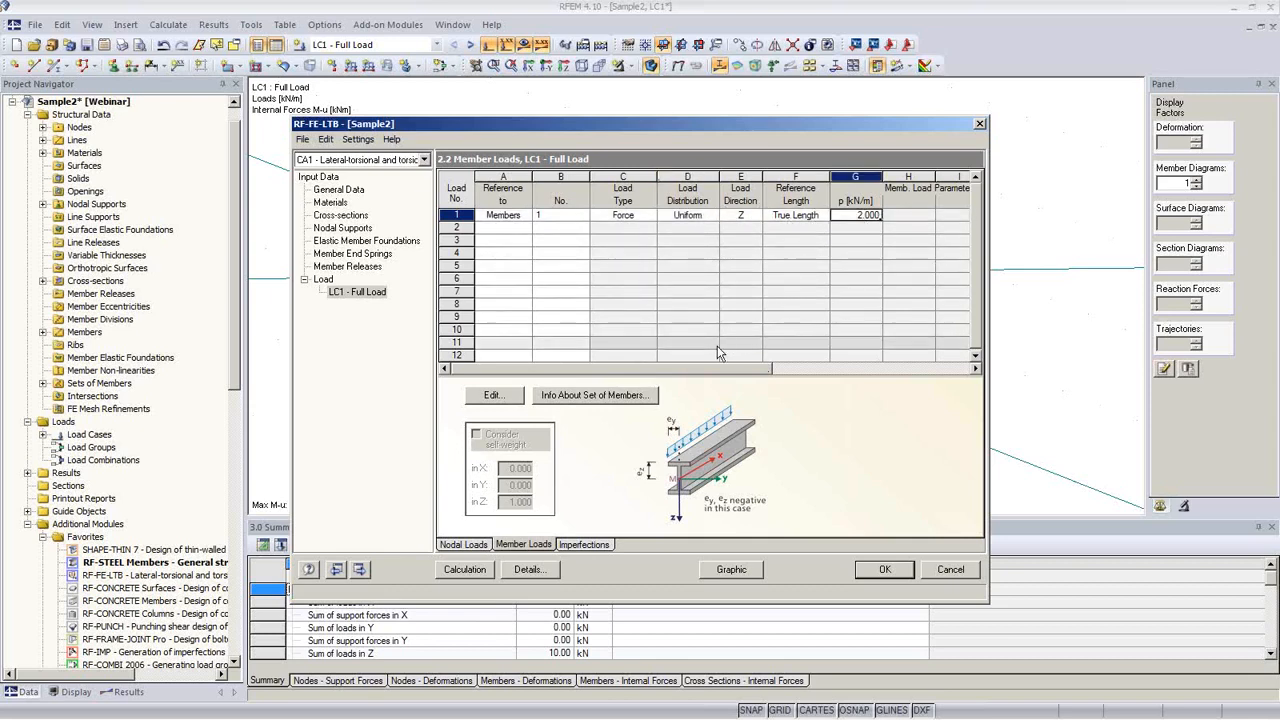
Check the eccentricity values of the LC1 member load and the imperfections input
left_click_drag(703, 368, 912, 377)
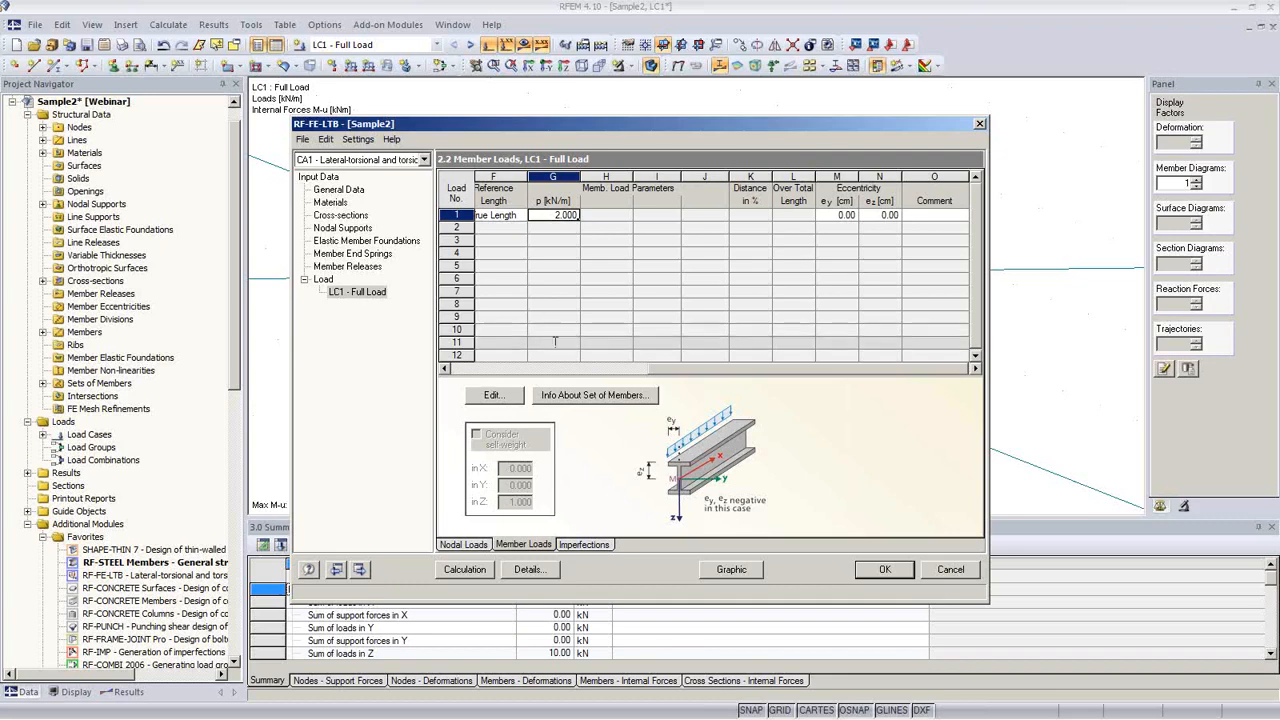
left_click(468, 544)
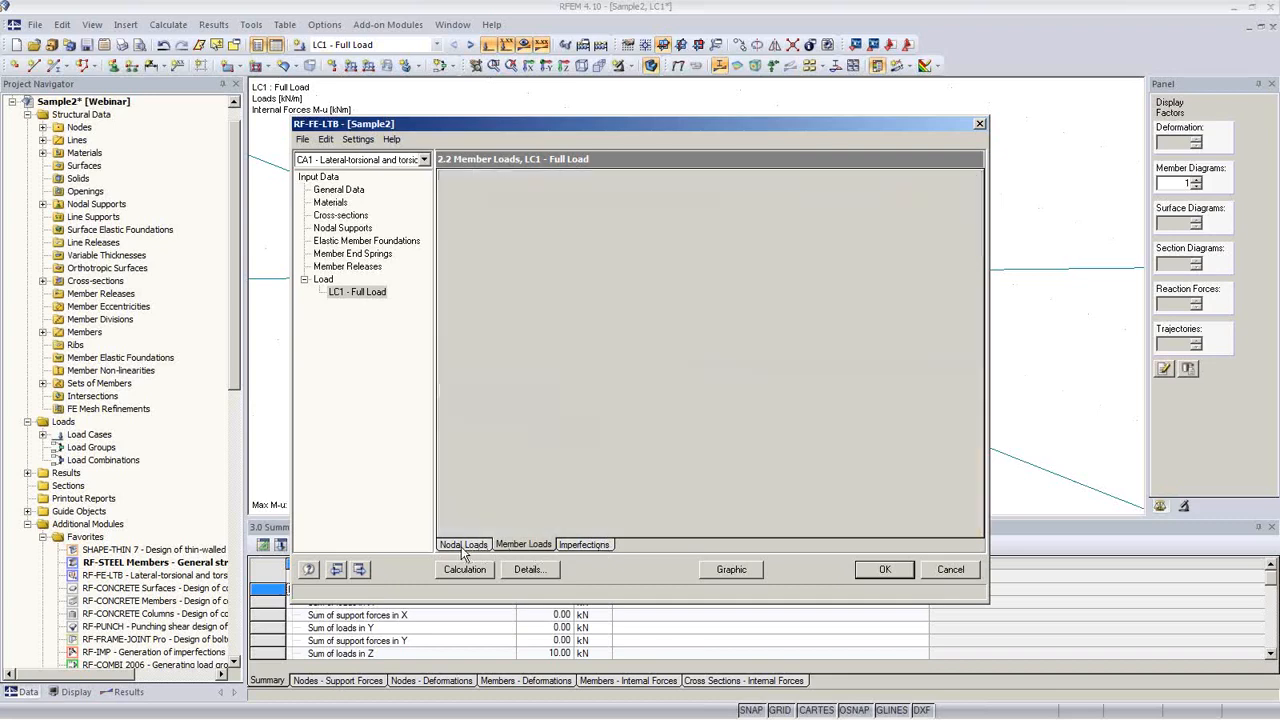
left_click(578, 546)
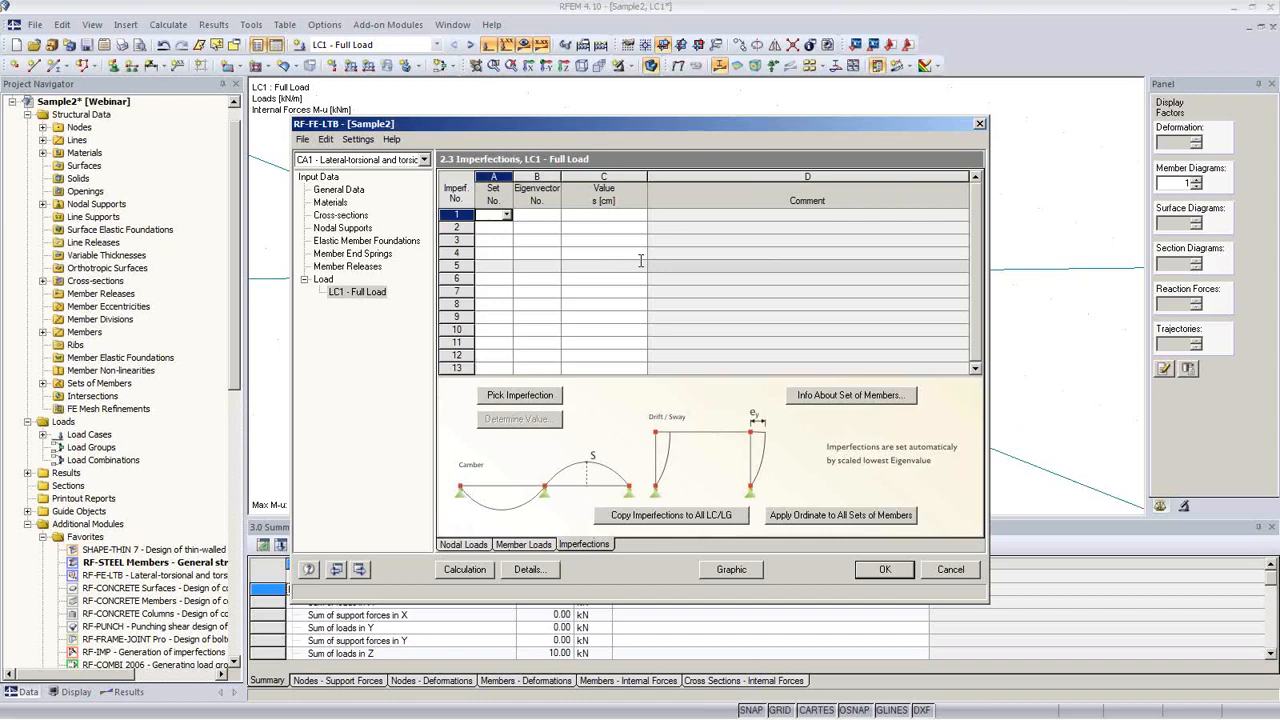
Run the RF-FE-LTB calculation and examine the stresses by cross-section and the critical load factors
left_click(465, 569)
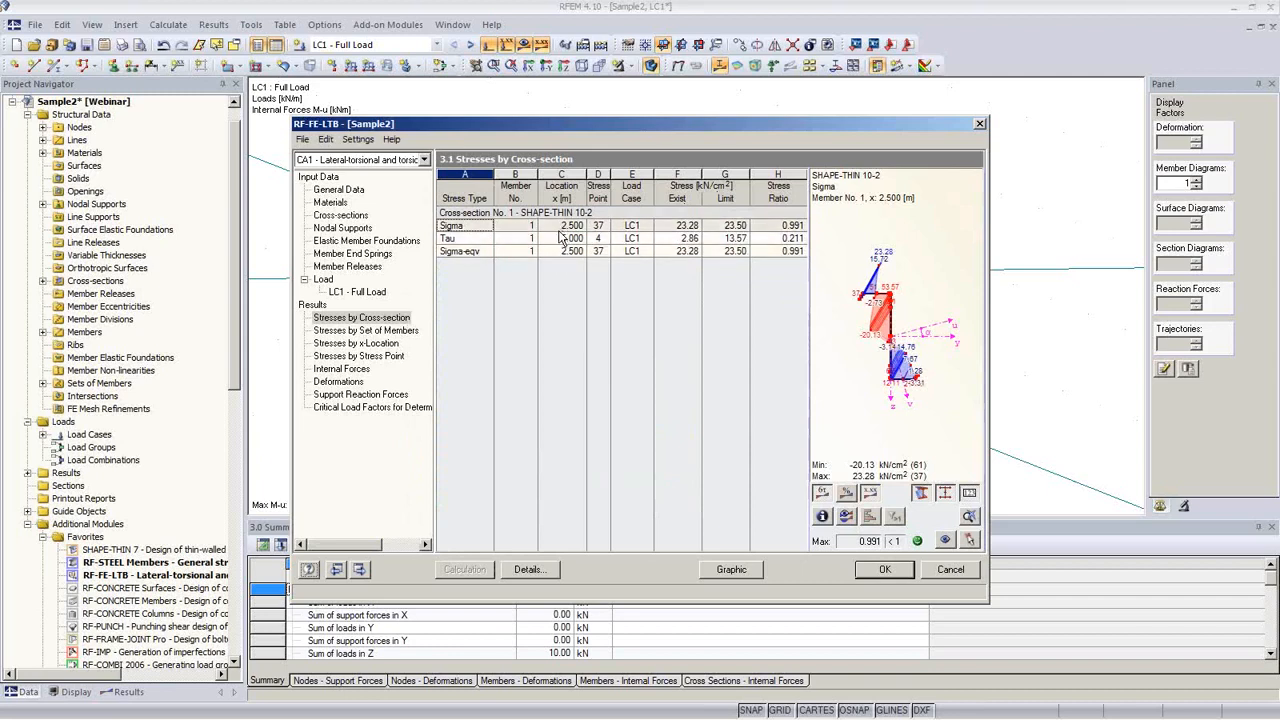
left_click(789, 226)
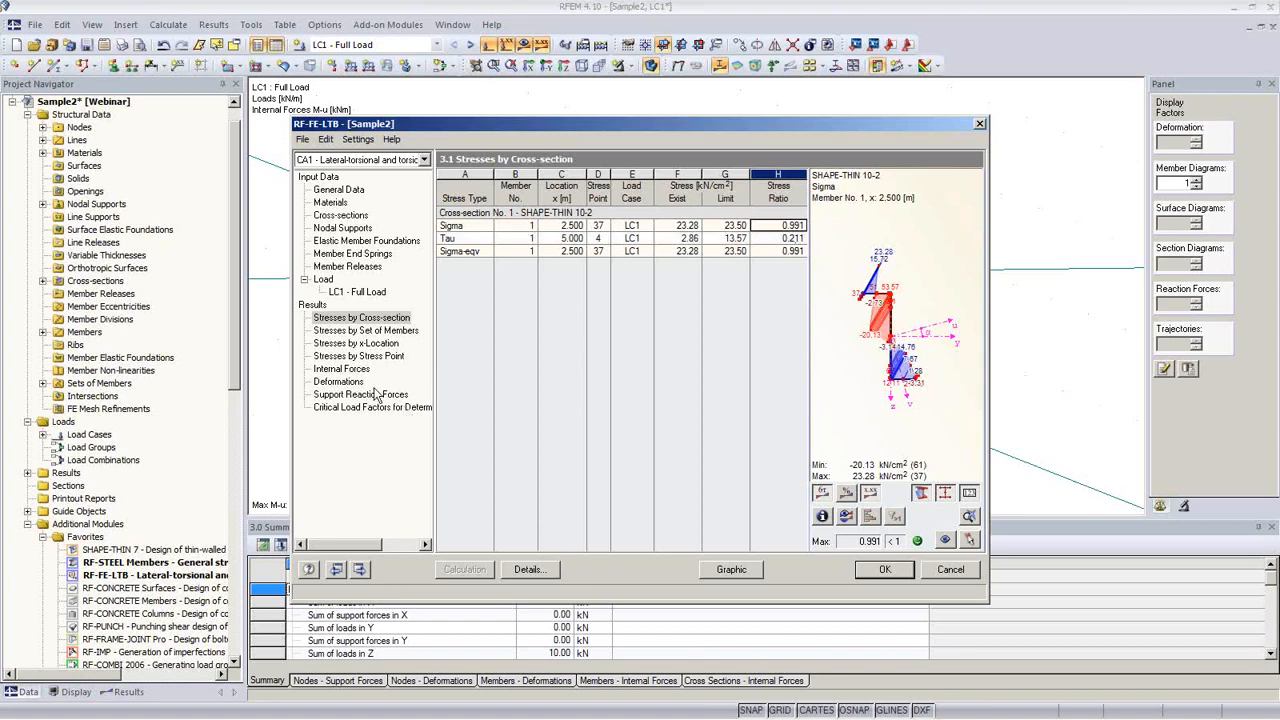
left_click(372, 407)
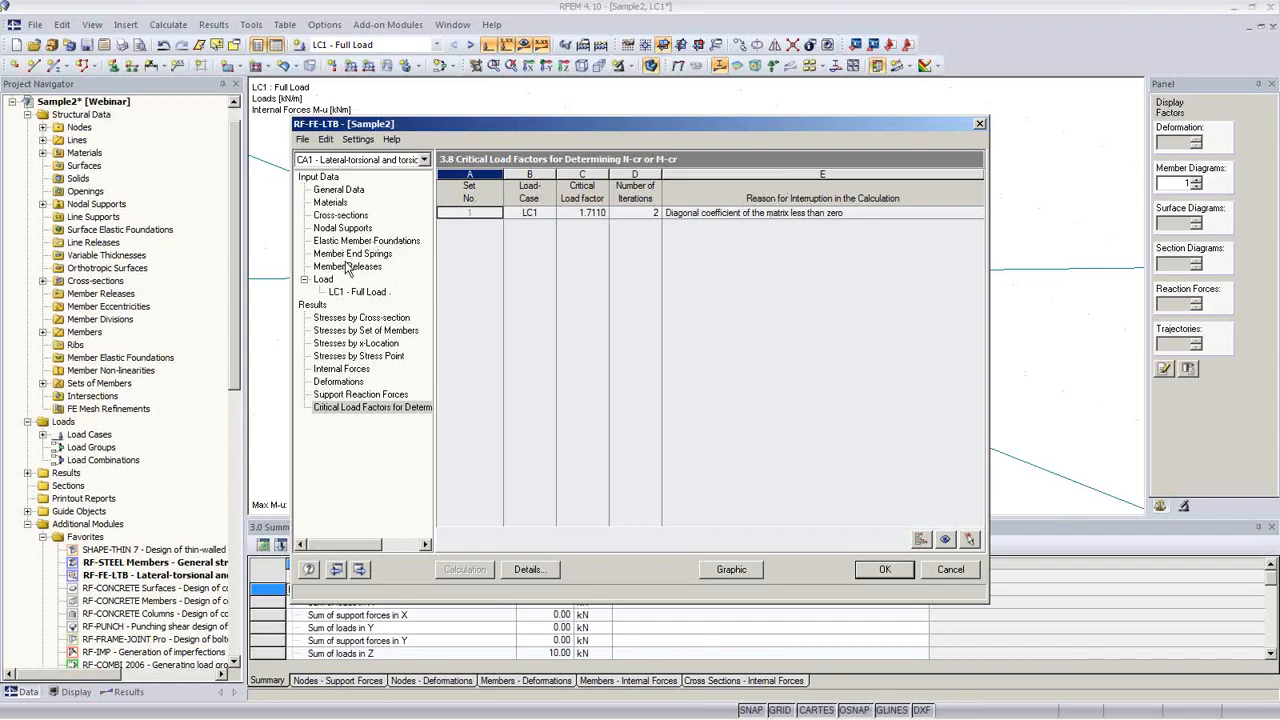
left_click(357, 292)
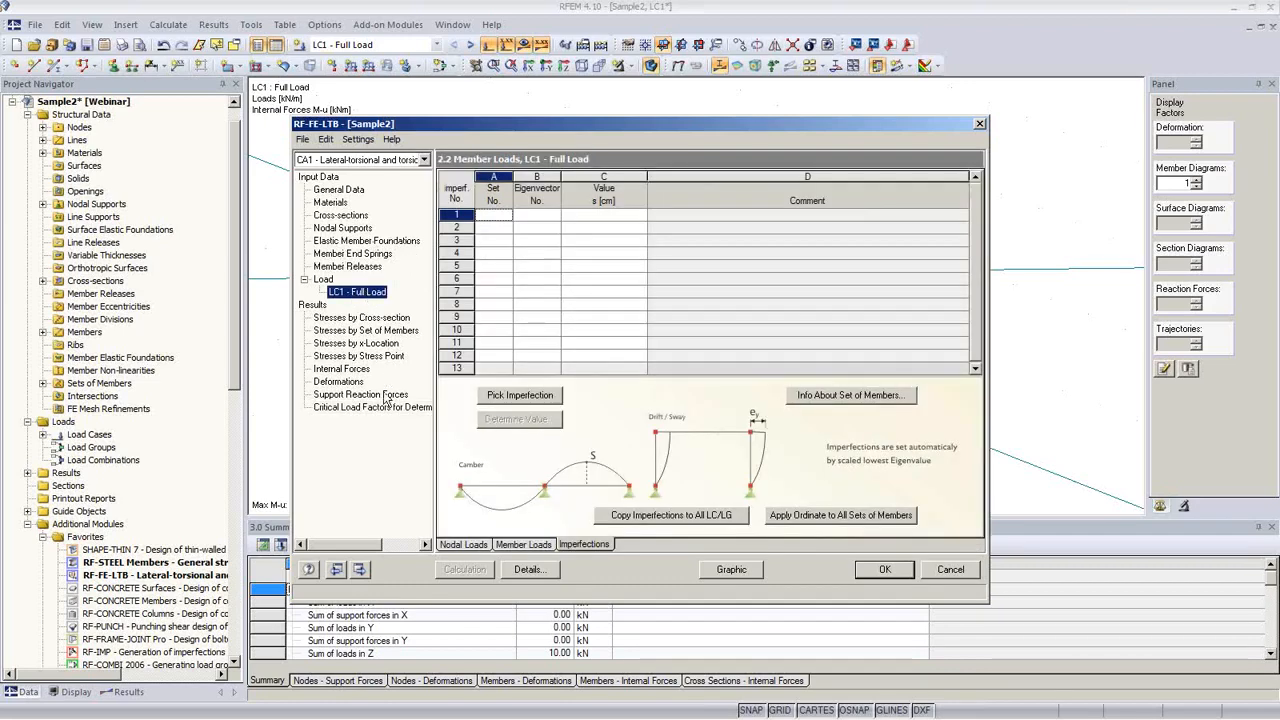
left_click(368, 318)
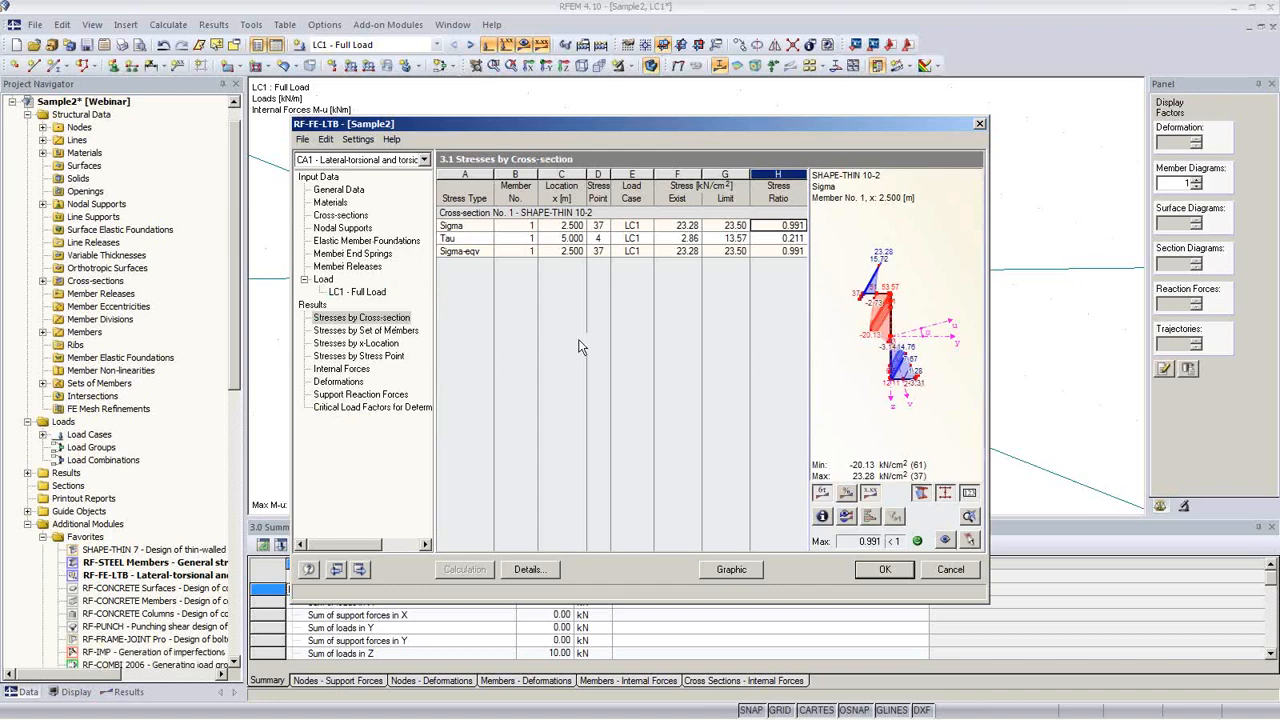
Show the RF-FE-LTB results graphically on the model and display the LC1 total deformation u
left_click(730, 569)
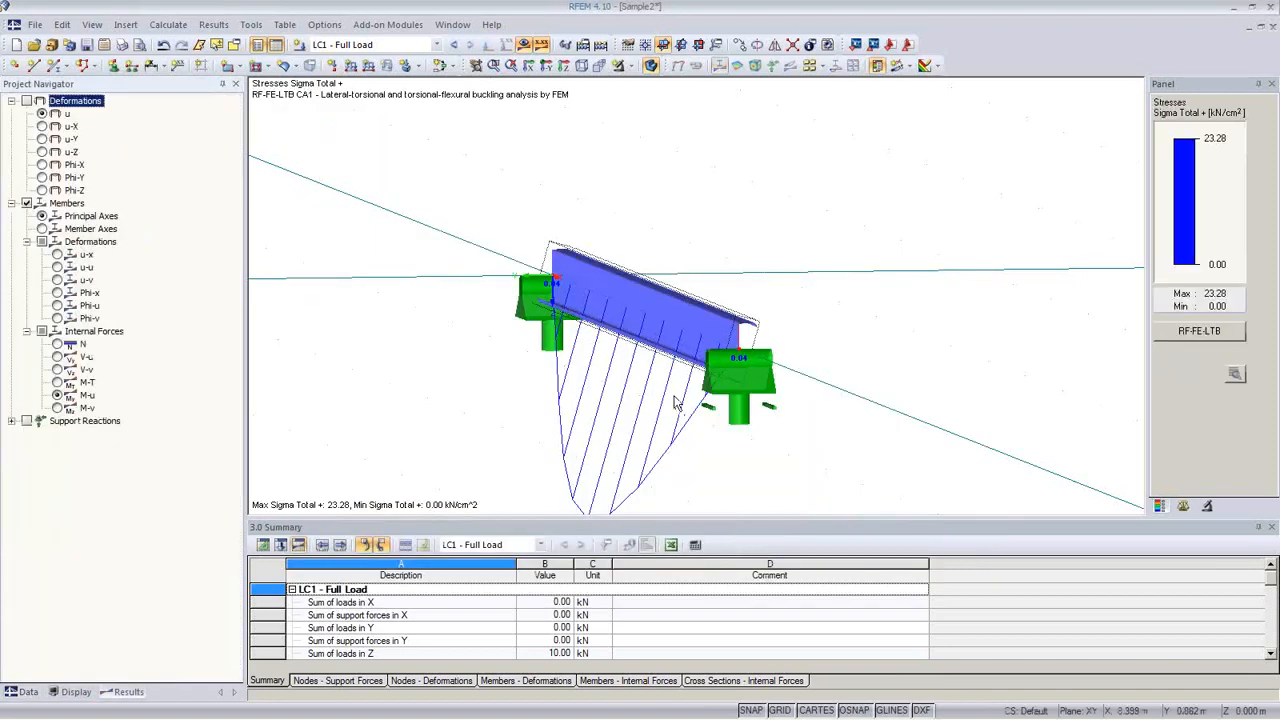
middle_click_drag(674, 400, 829, 347, "ctrl")
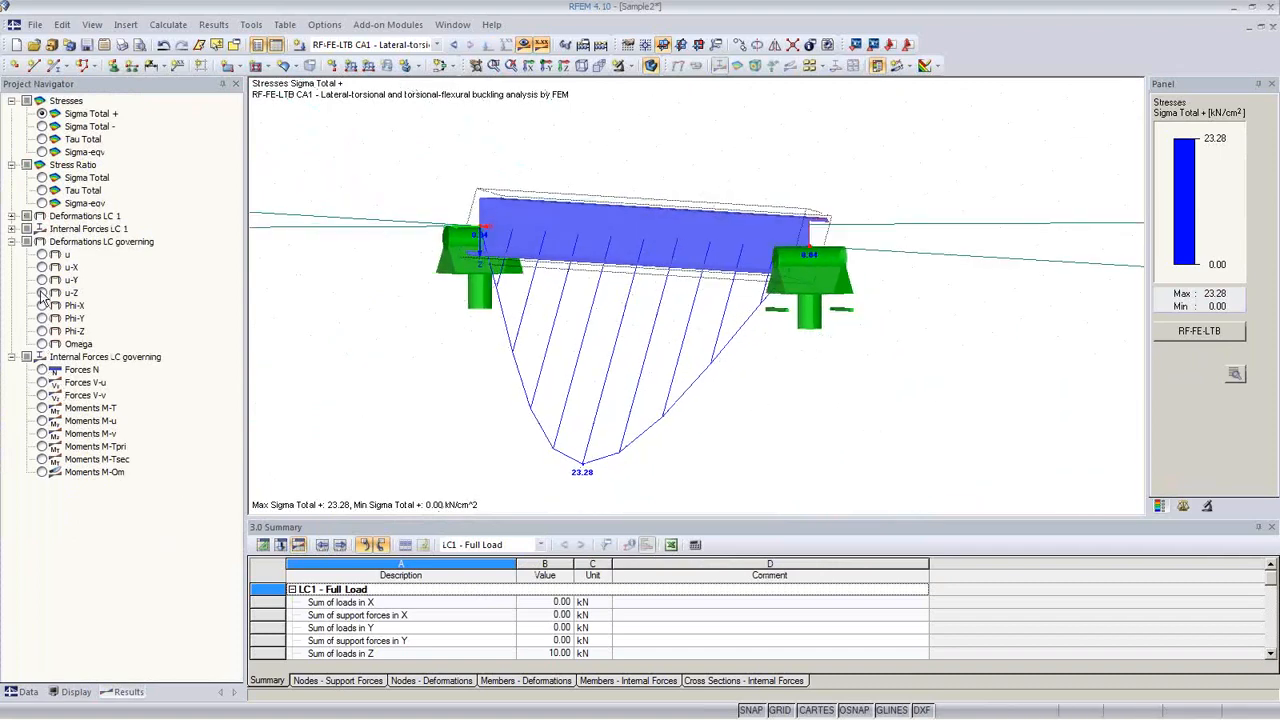
left_click(11, 216)
left_click(42, 229)
middle_click_drag(620, 360, 607, 388, "ctrl")
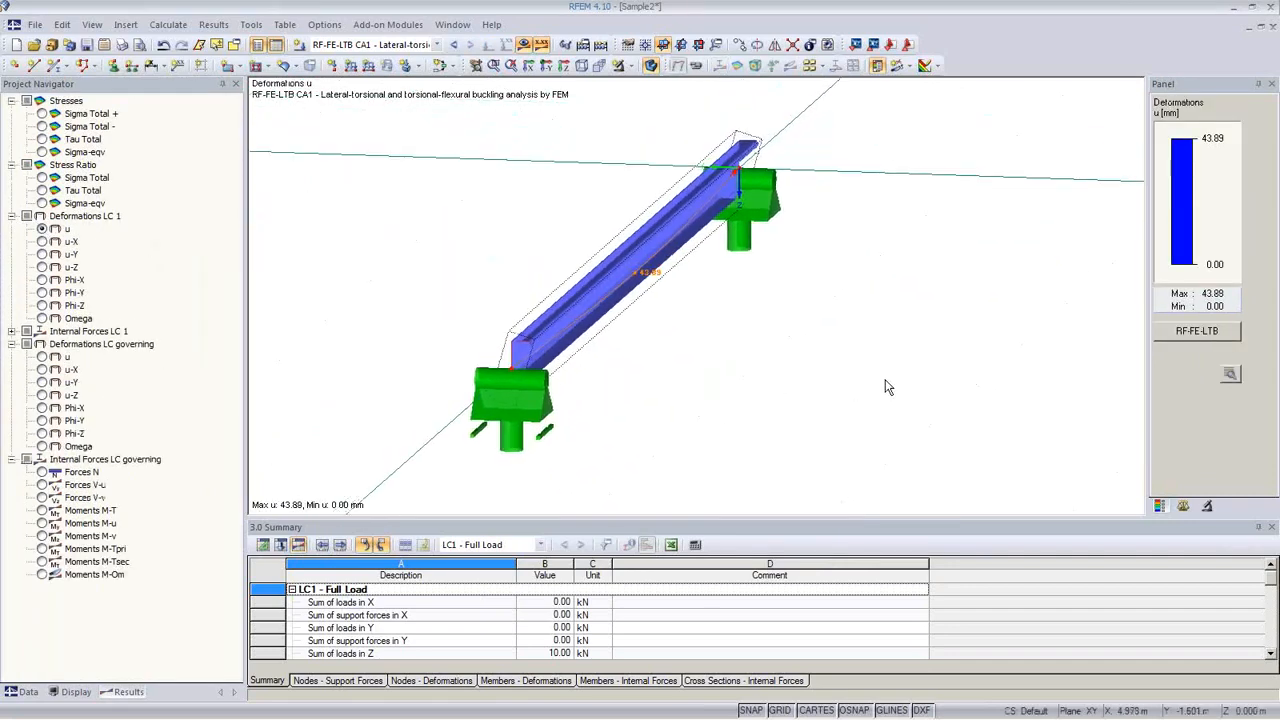
Set the member deformation display to coloured cross-sections
left_click(76, 692)
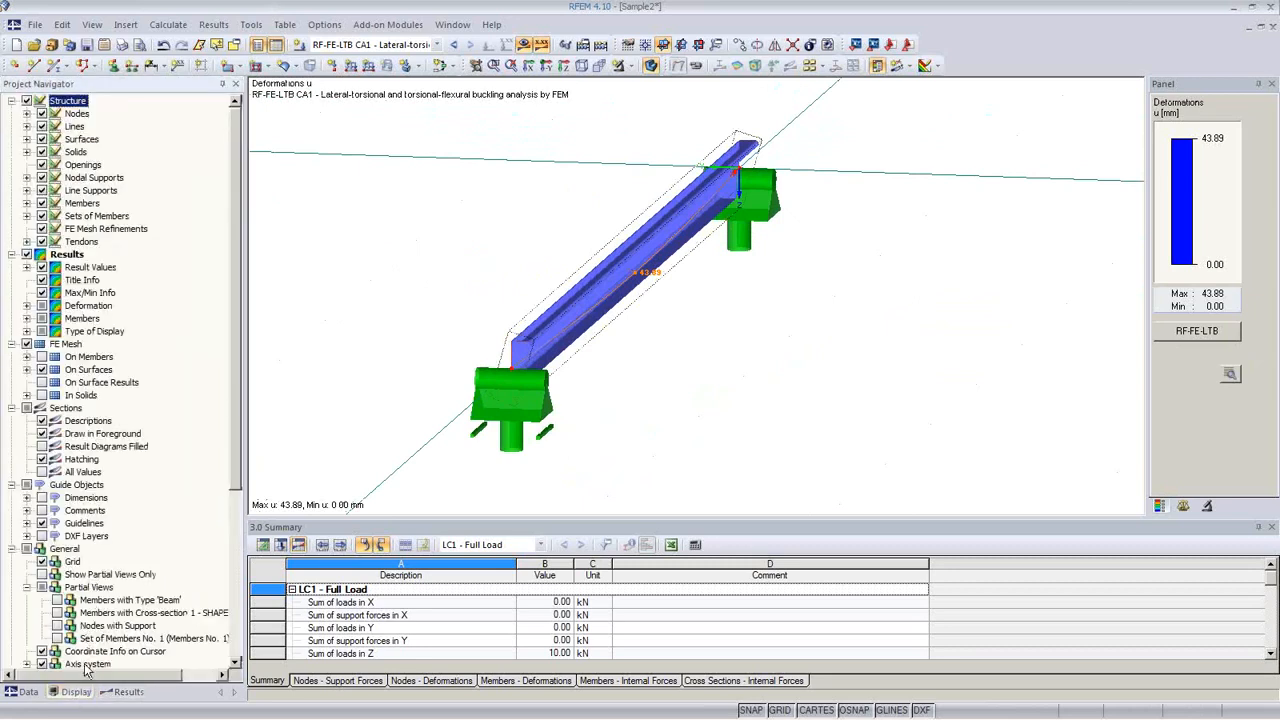
left_click(27, 305)
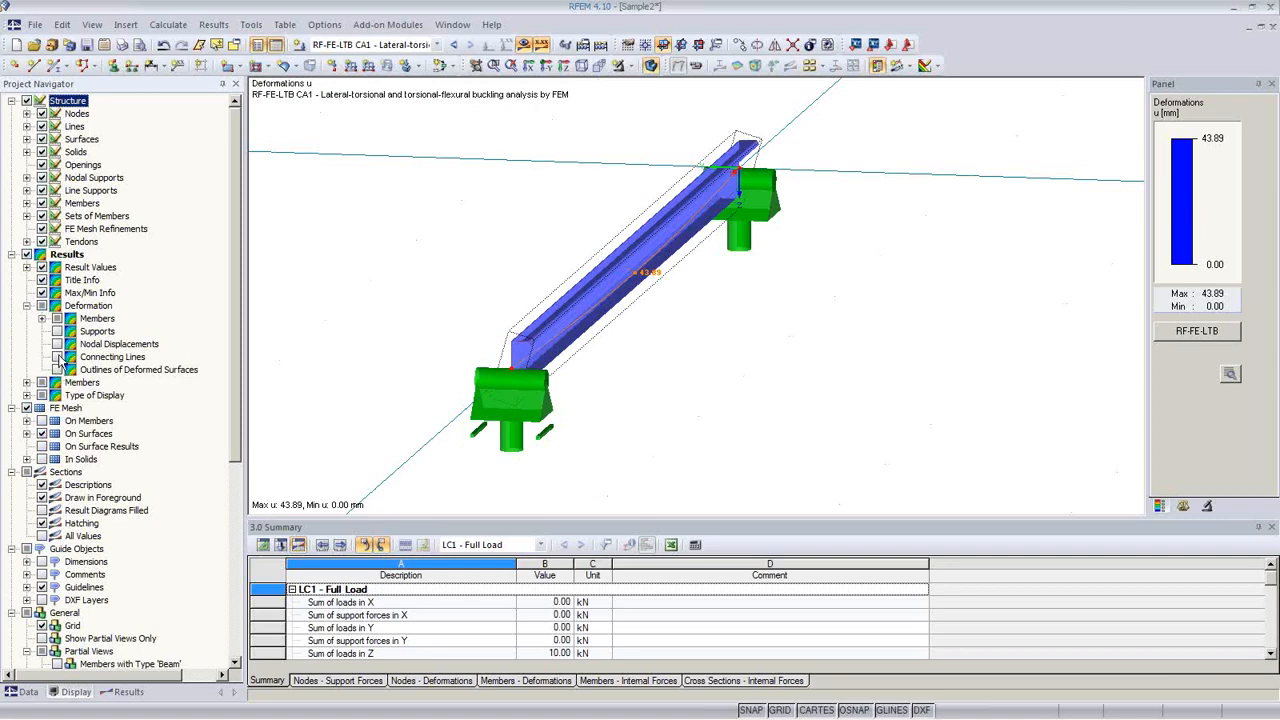
left_click(42, 318)
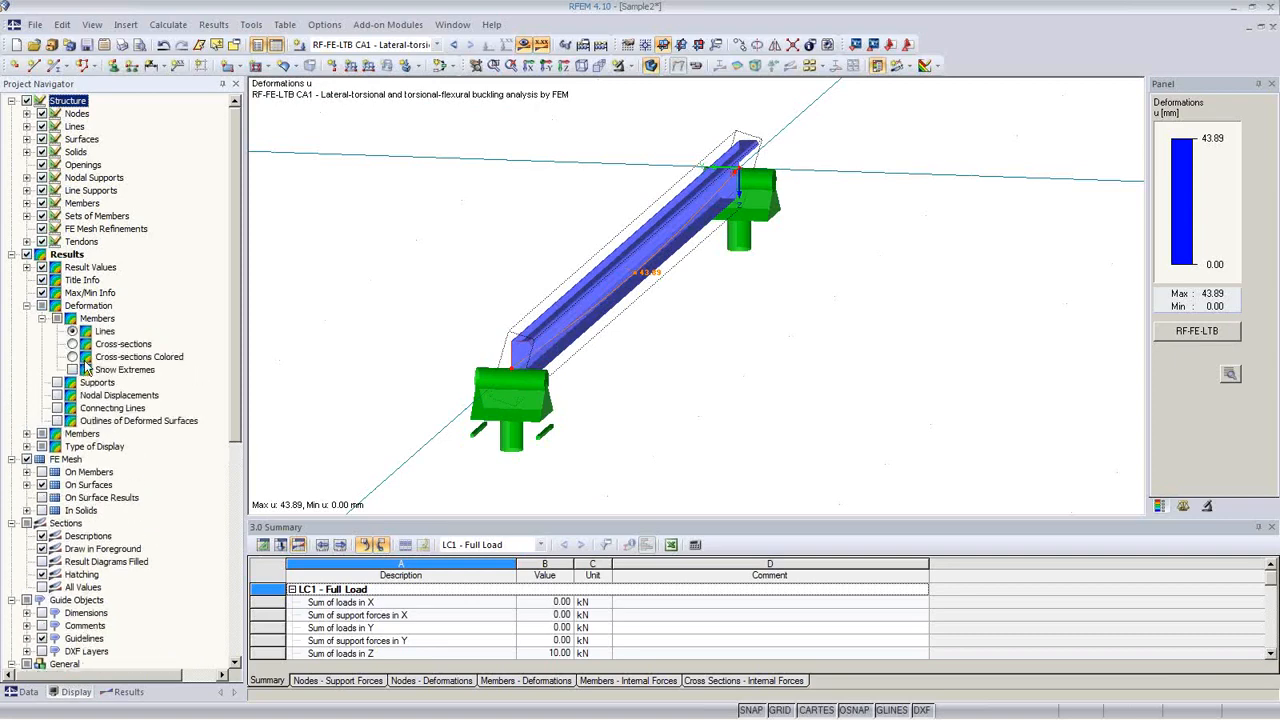
left_click(72, 356)
middle_click_drag(617, 363, 926, 343, "ctrl")
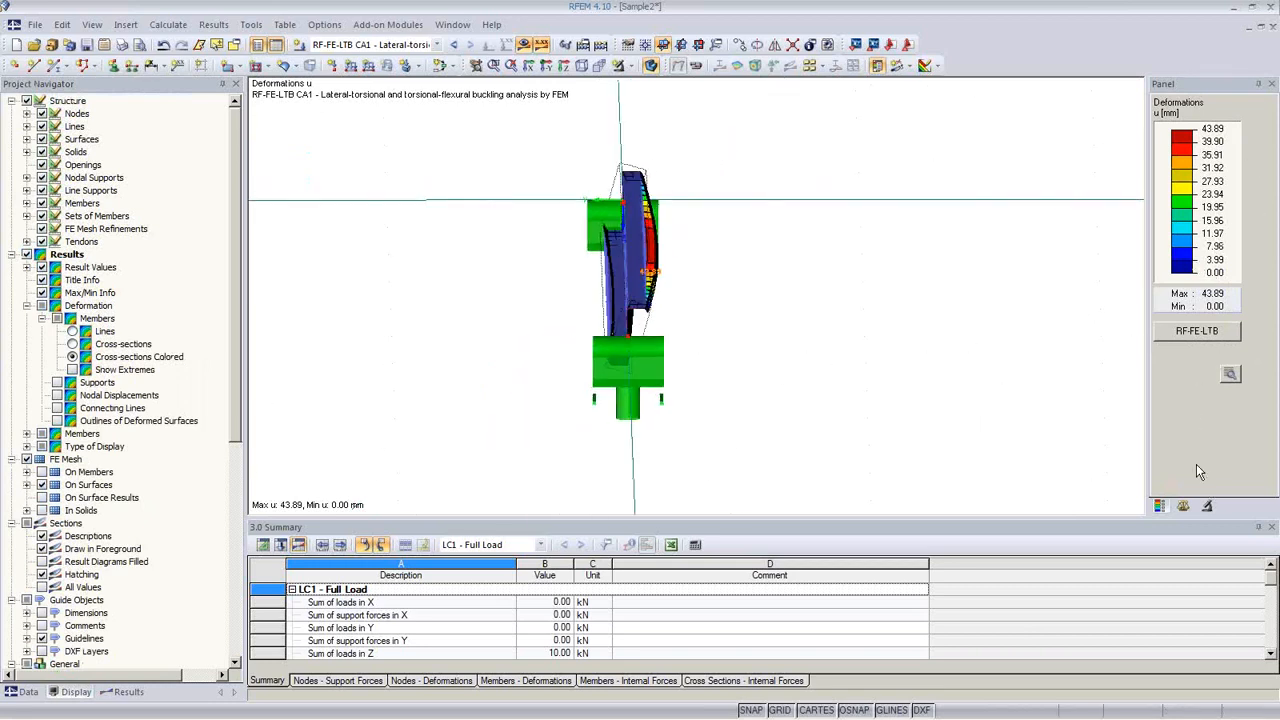
Set the deformation display factor to 8 and inspect the deformed purlin from several sides
left_click(1205, 506)
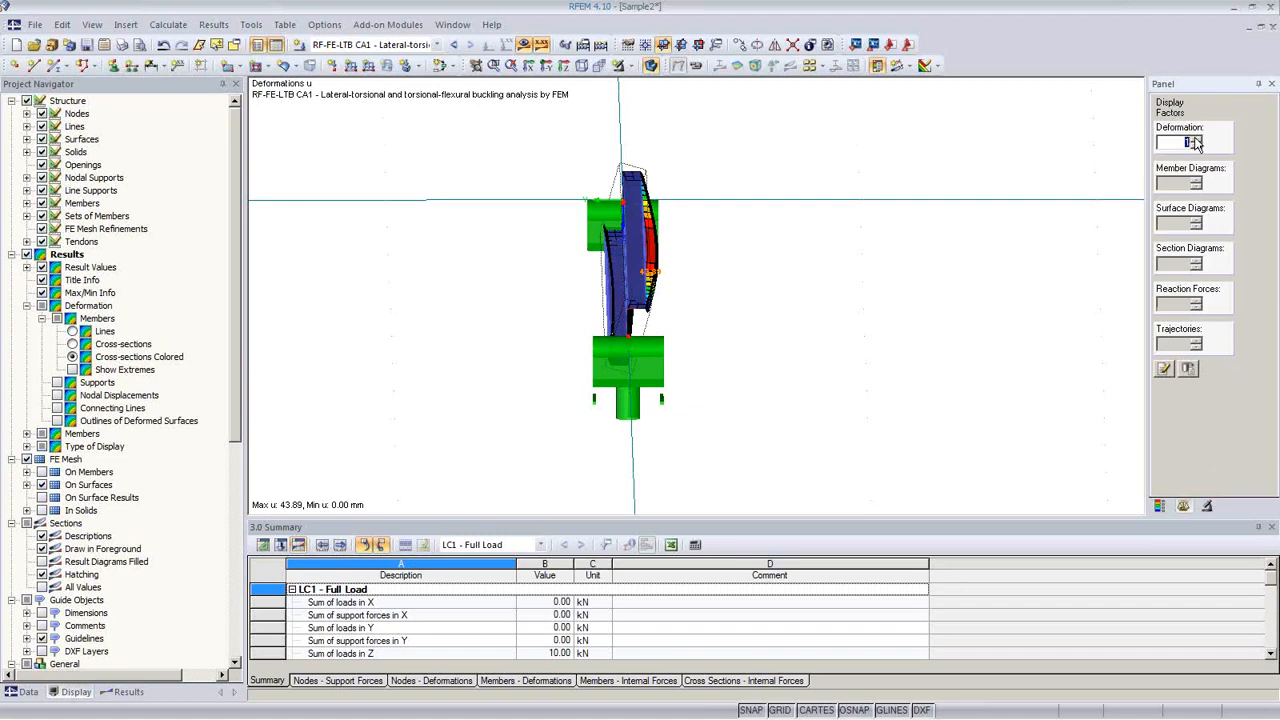
left_click(1196, 140)
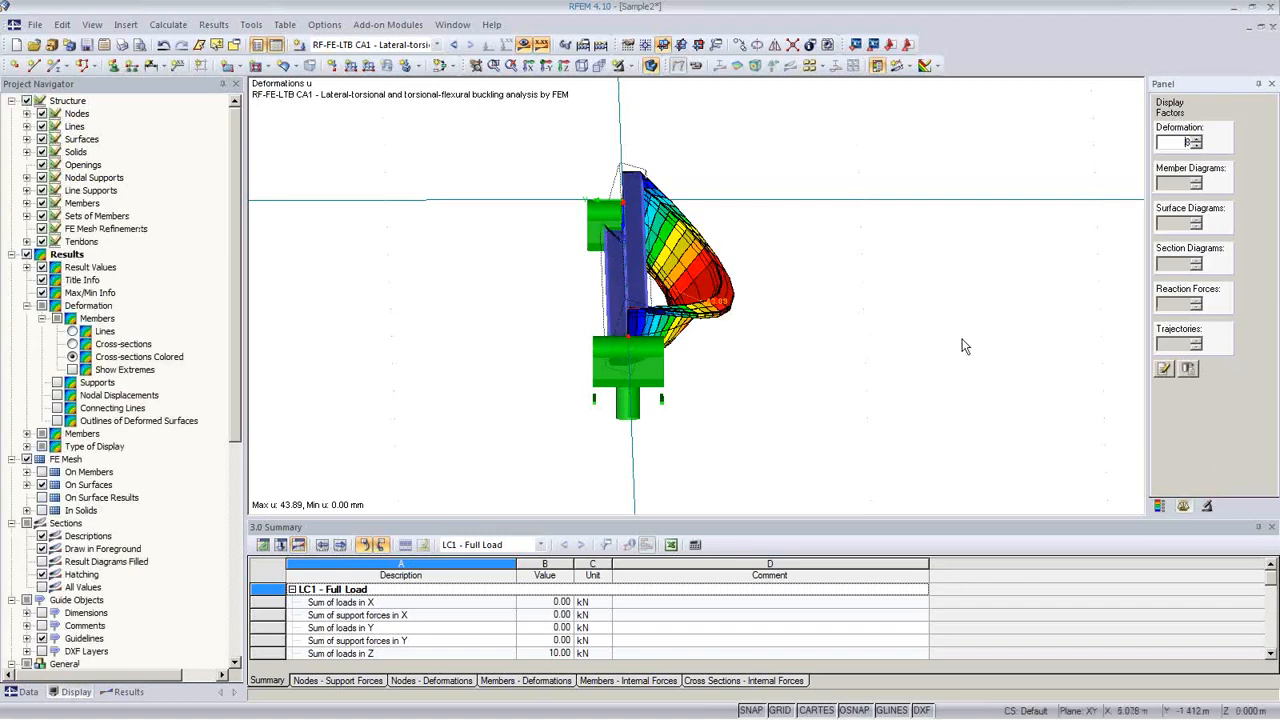
middle_click_drag(965, 346, 835, 301, "ctrl")
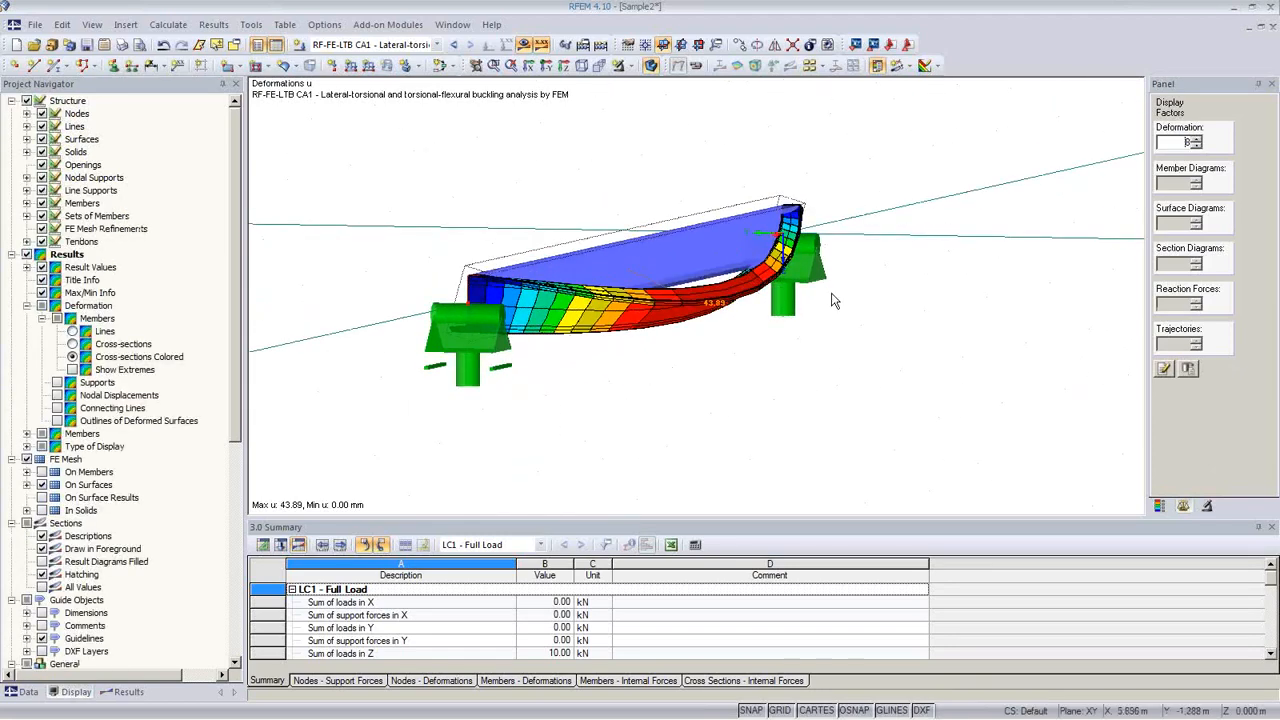
middle_click_drag(493, 352, 600, 395, "ctrl")
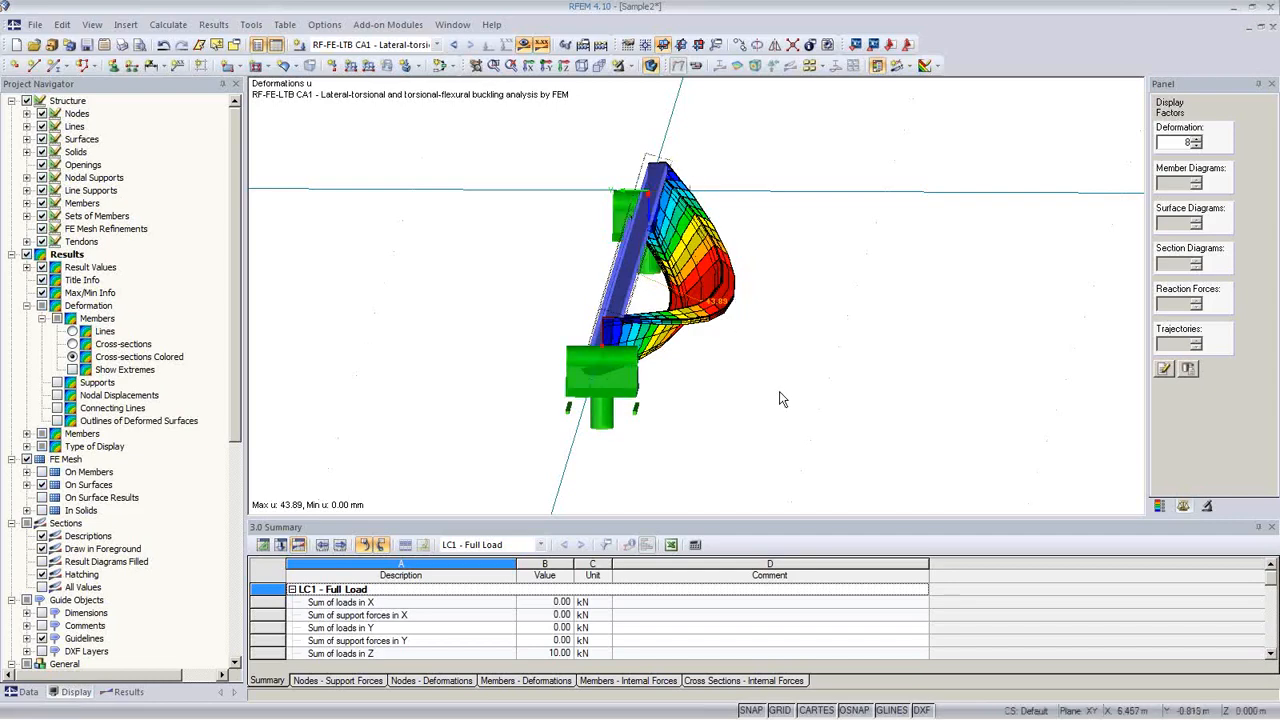
middle_click_drag(780, 392, 716, 369, "ctrl")
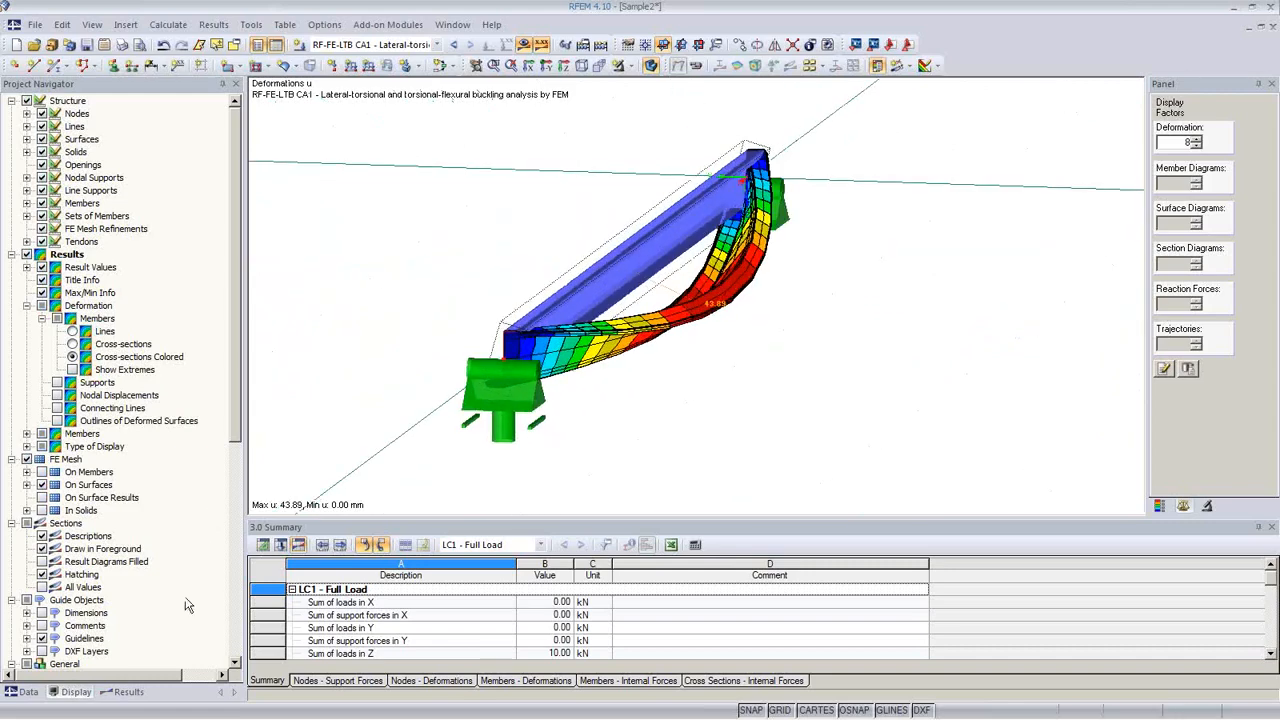
Examine the governing internal force diagrams for N, V-u, V-v and the torsional moment M-T
left_click(132, 692)
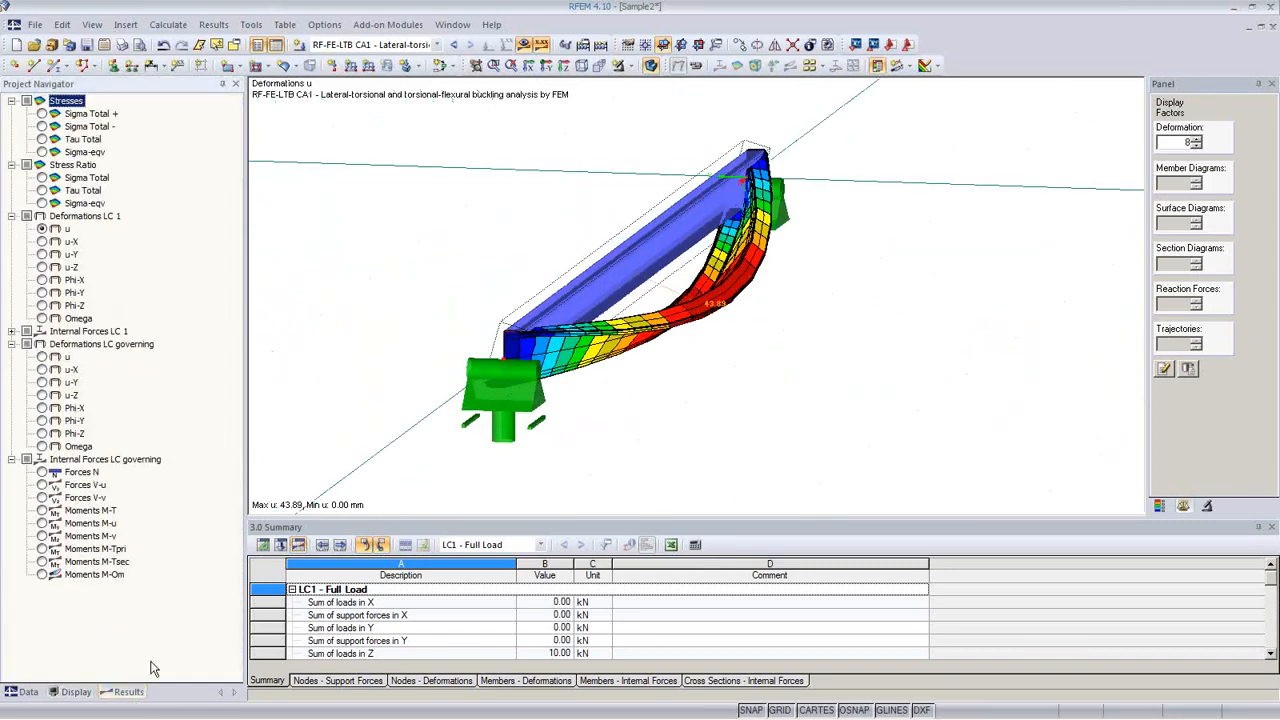
left_click(42, 472)
middle_click_drag(623, 443, 522, 382, "ctrl")
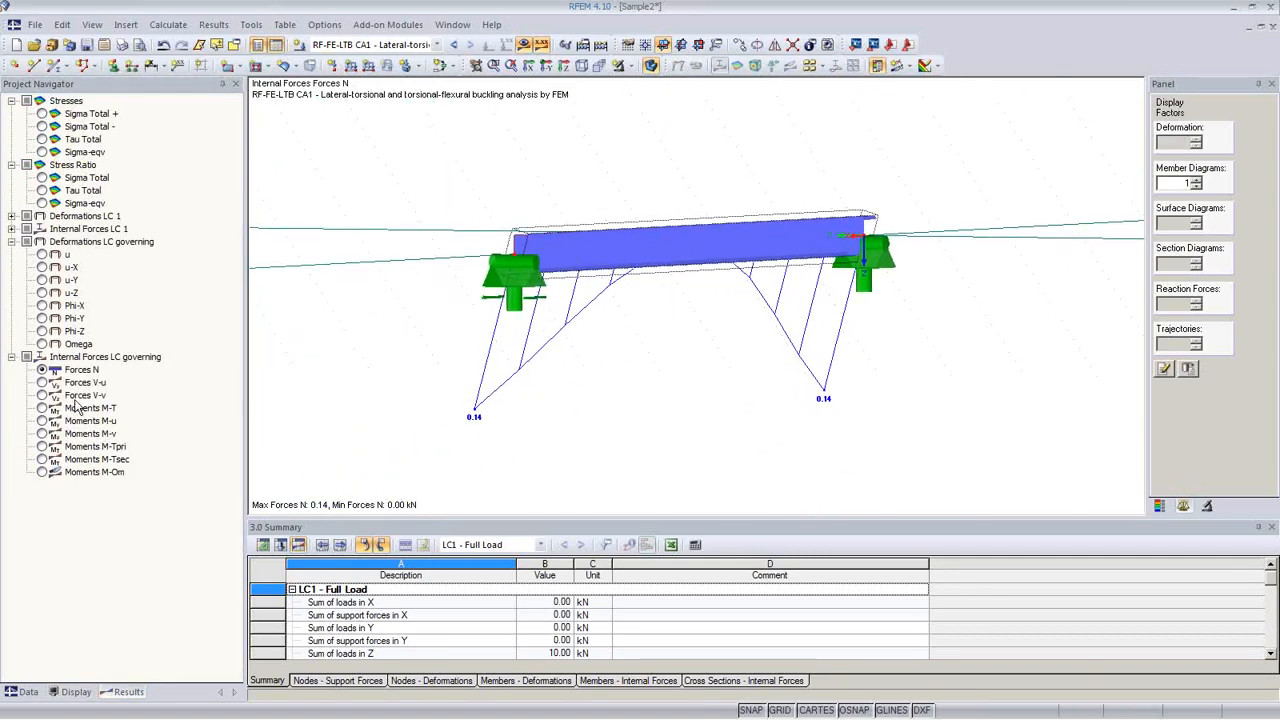
left_click(42, 383)
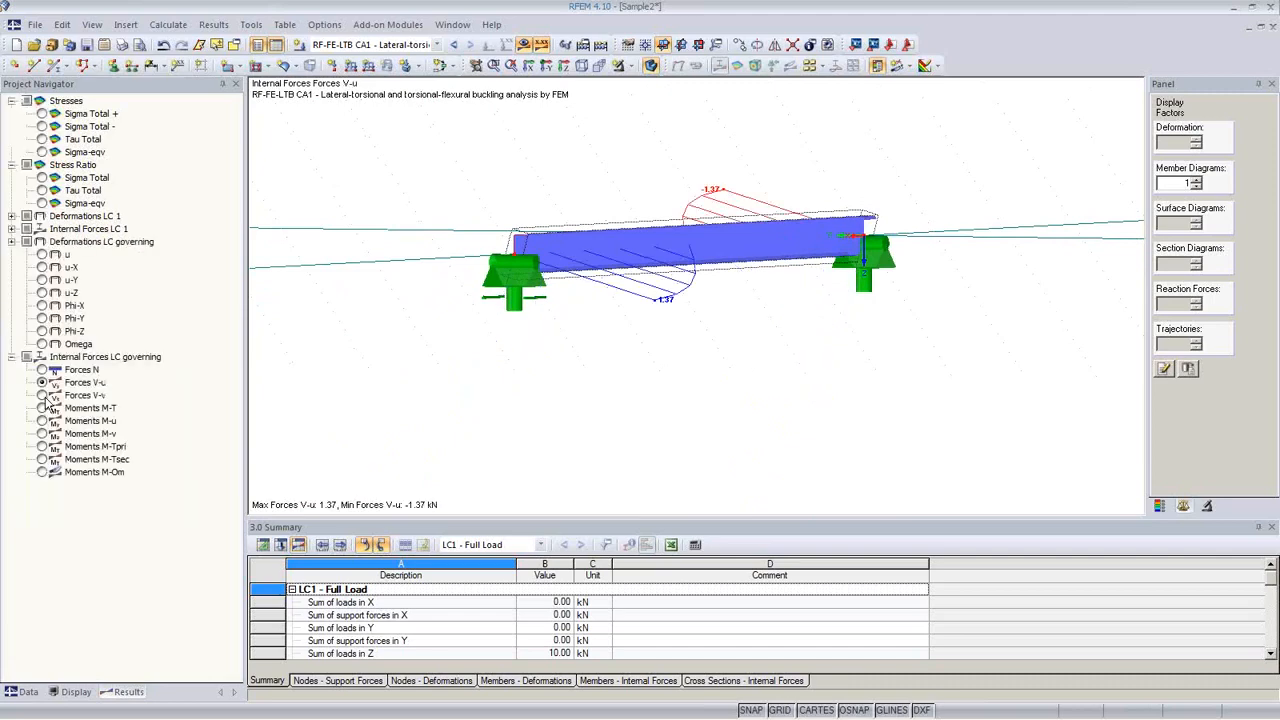
left_click(42, 395)
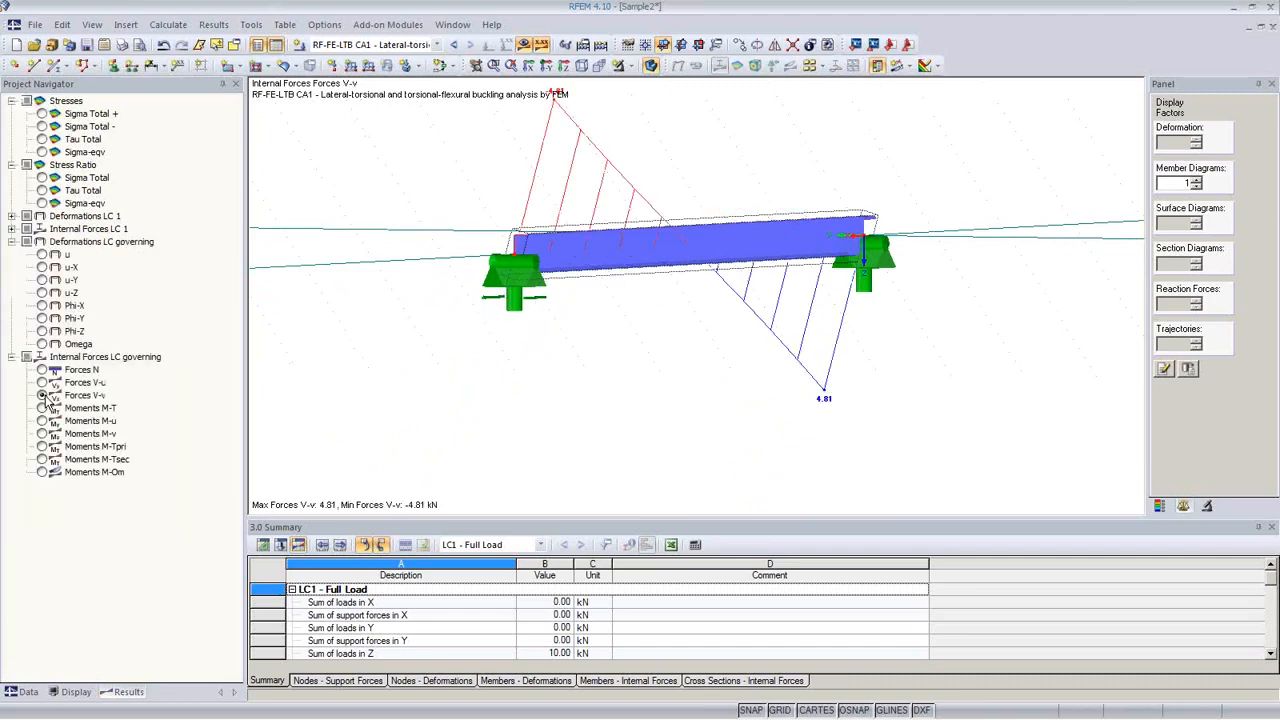
left_click(42, 408)
middle_click_drag(693, 378, 930, 390, "ctrl")
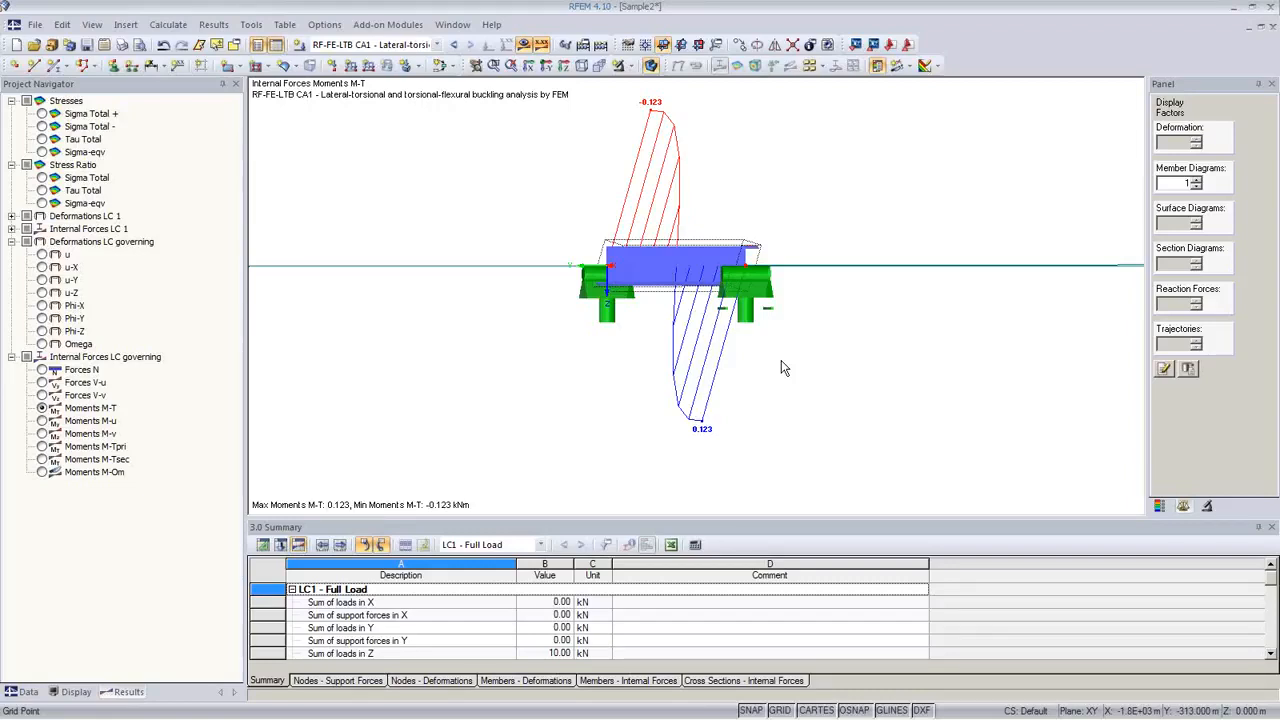
middle_click_drag(704, 360, 643, 408, "ctrl")
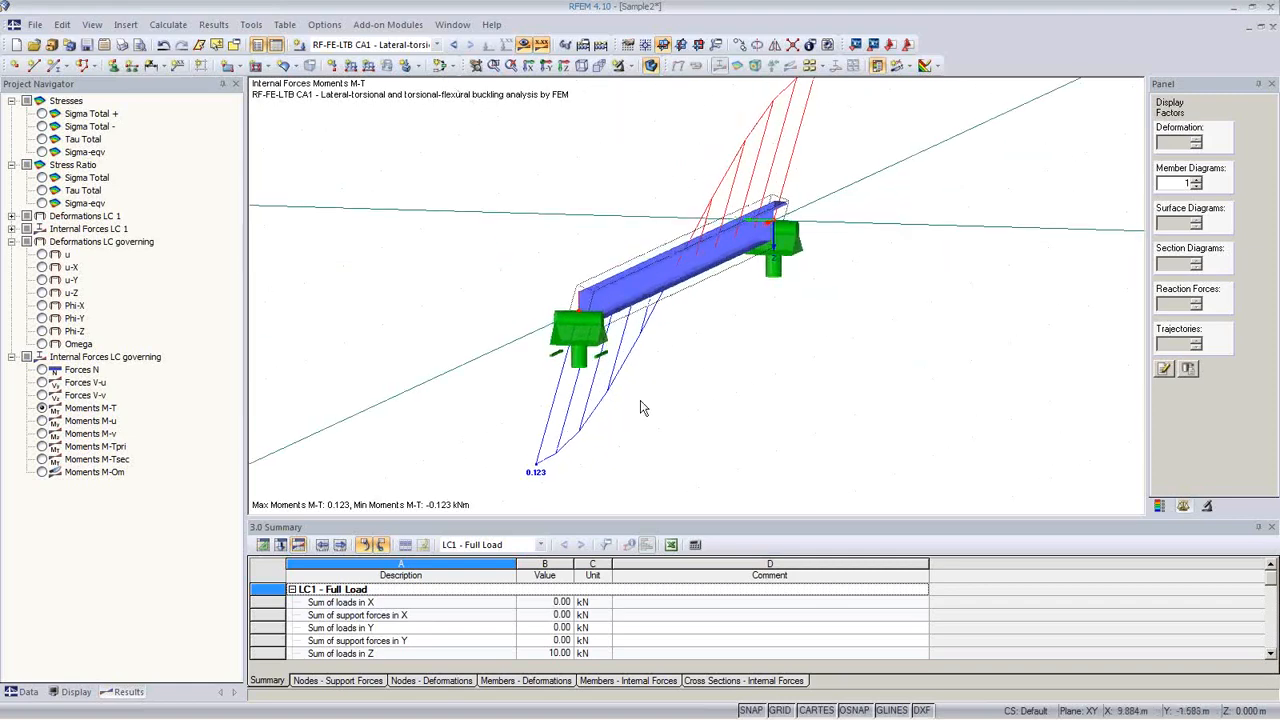
Examine the governing moment diagrams M-u, M-v, M-Tpri, M-Tsec and the warping moment M-Om
left_click(42, 421)
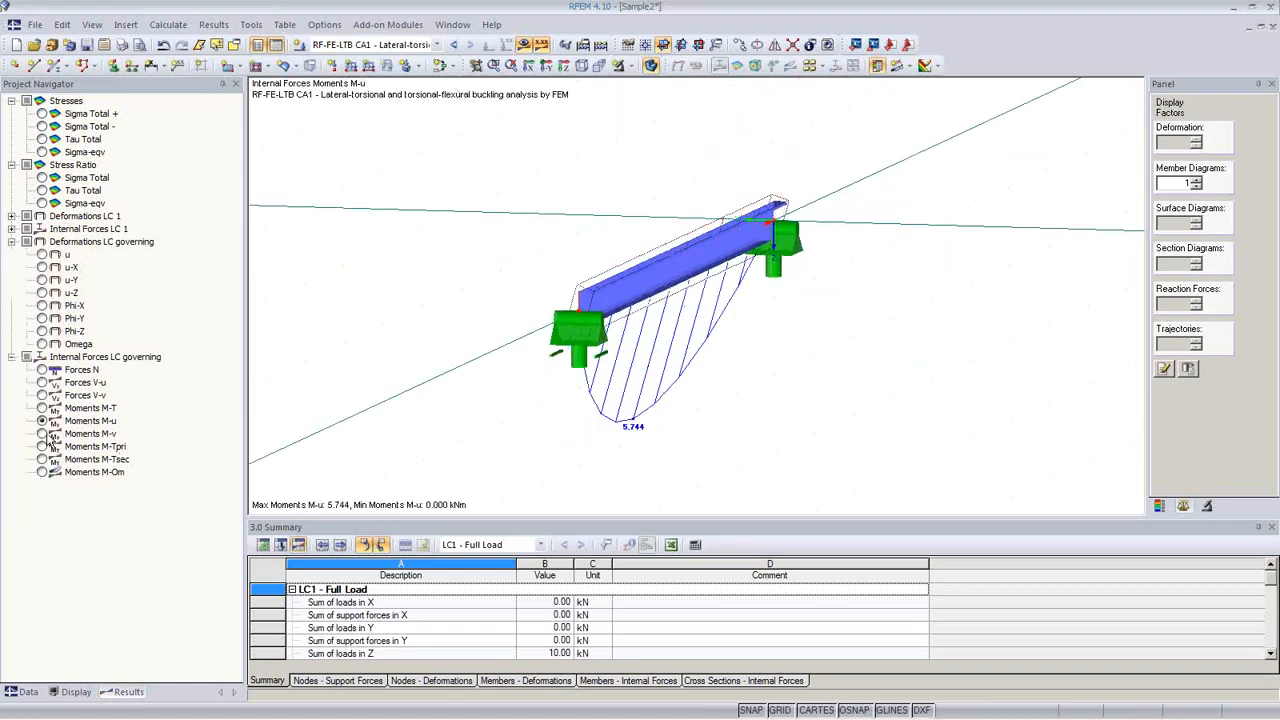
left_click(44, 434)
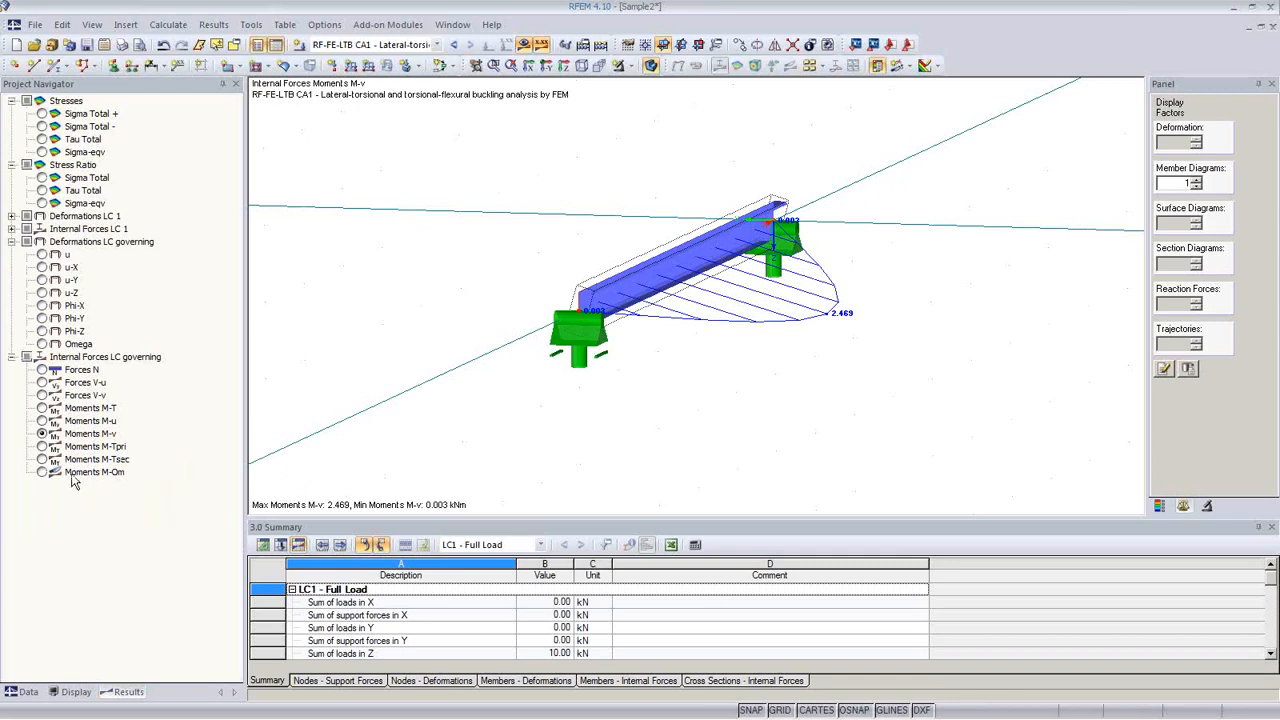
left_click(42, 447)
left_click(43, 459)
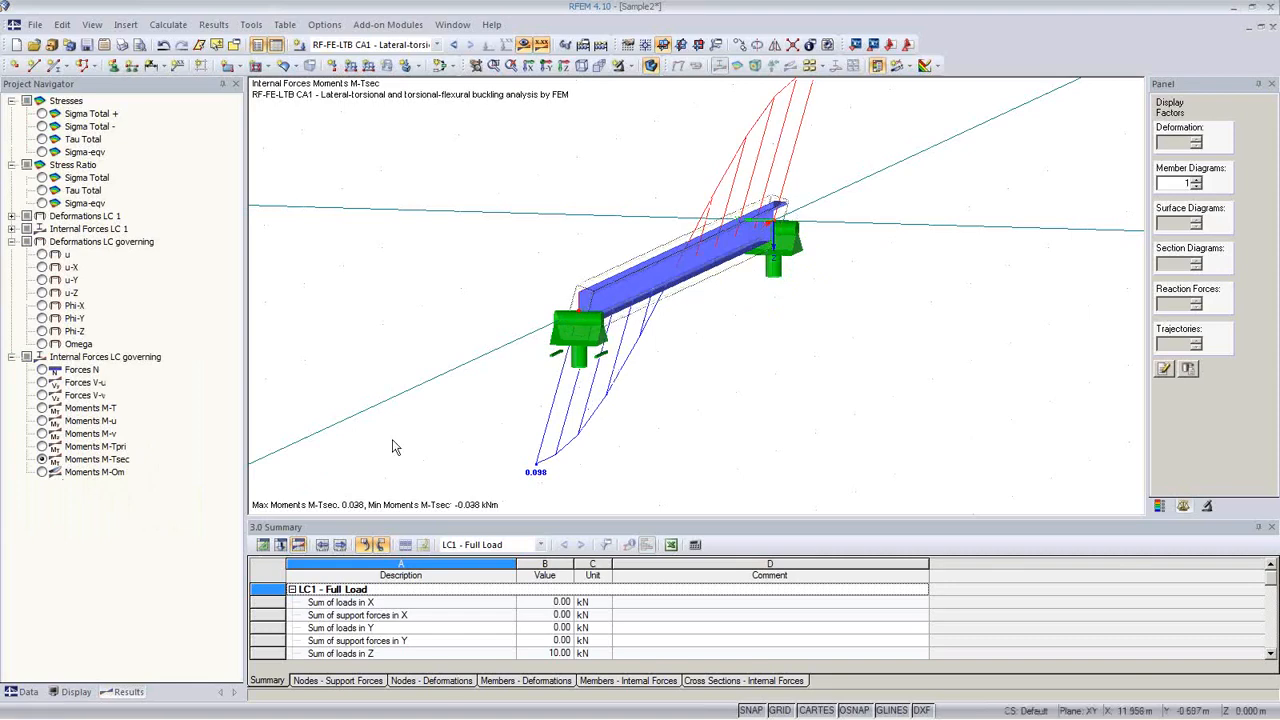
left_click(42, 472)
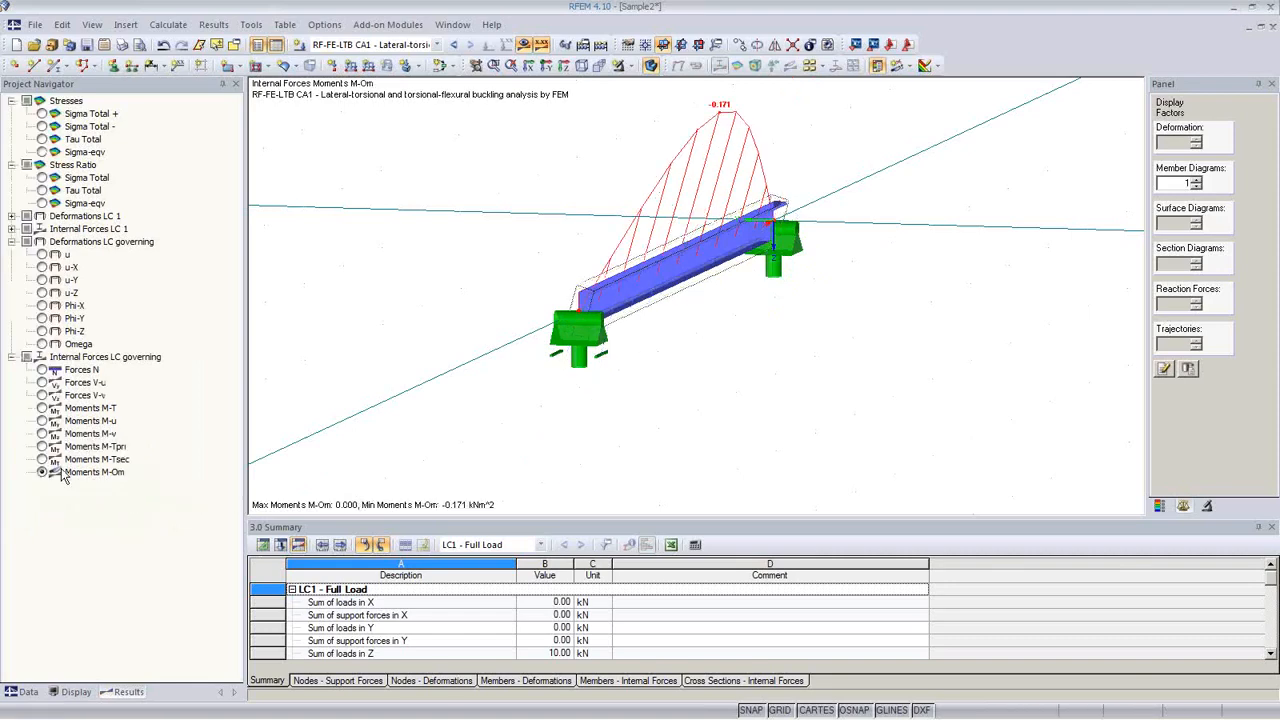
middle_click_drag(745, 388, 786, 394, "ctrl")
Set the LC1 - Full Load member load eccentricity in RF-FE-LTB by adopting stress point 51 at mid-width of the Z-section's upper flange
left_click(1158, 506)
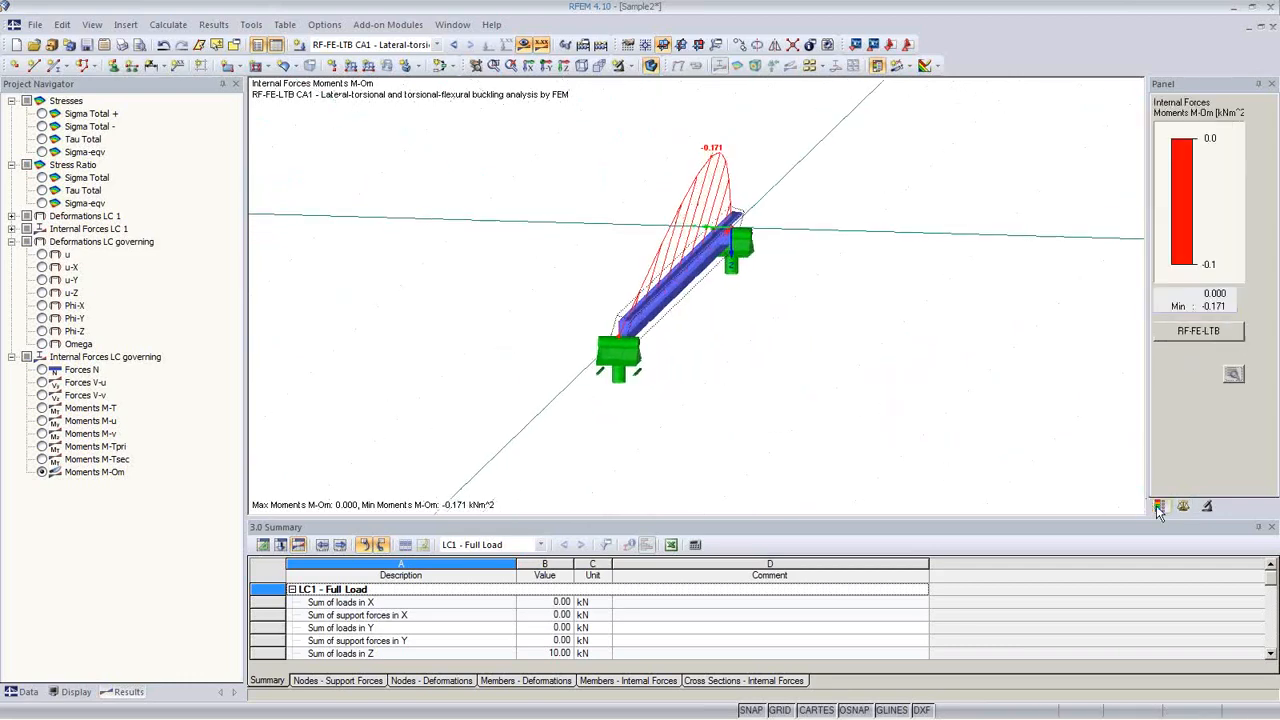
left_click(1199, 331)
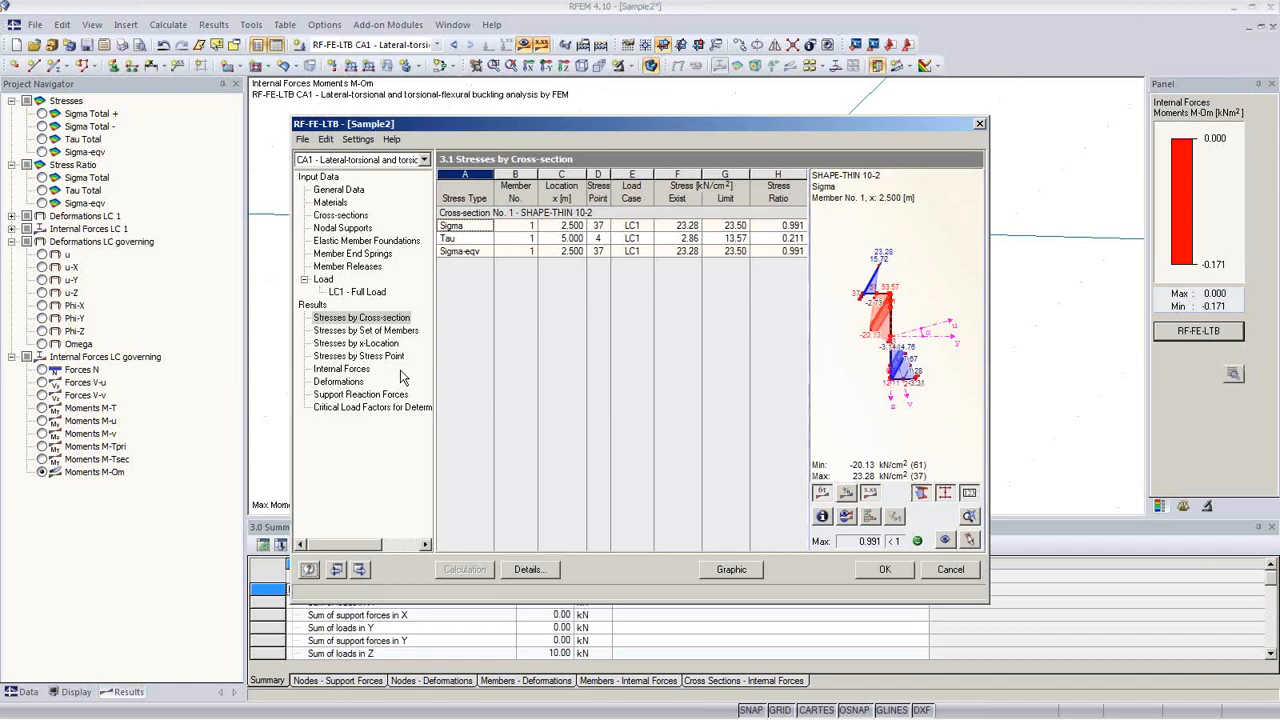
left_click(360, 292)
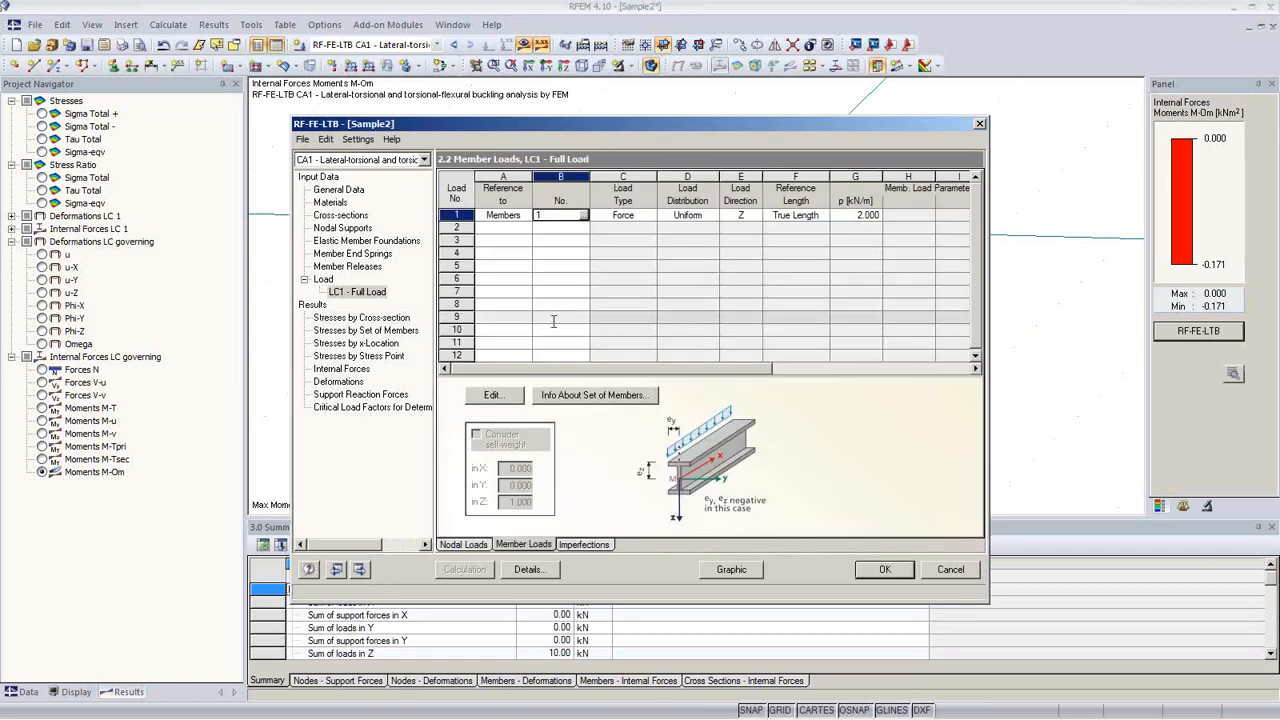
key("Tab")
key("Tab")
key("Tab")
key("Tab")
key("Tab")
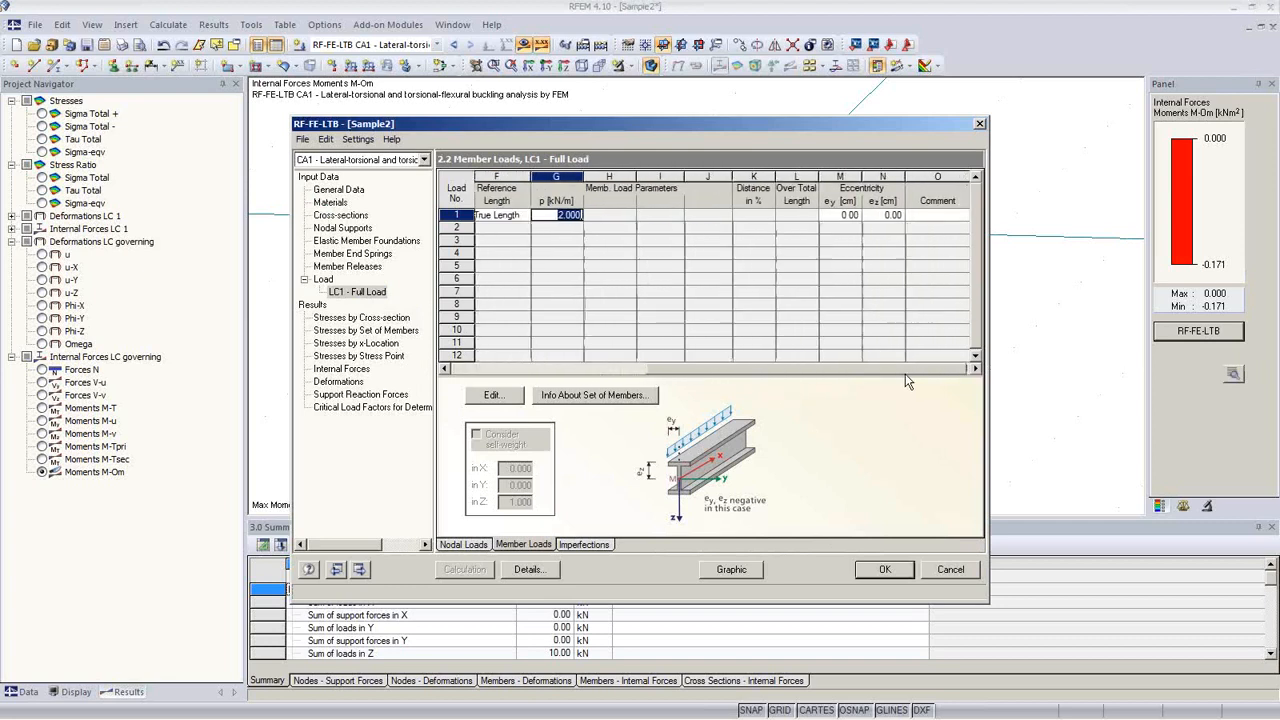
left_click(886, 215)
left_click(896, 215)
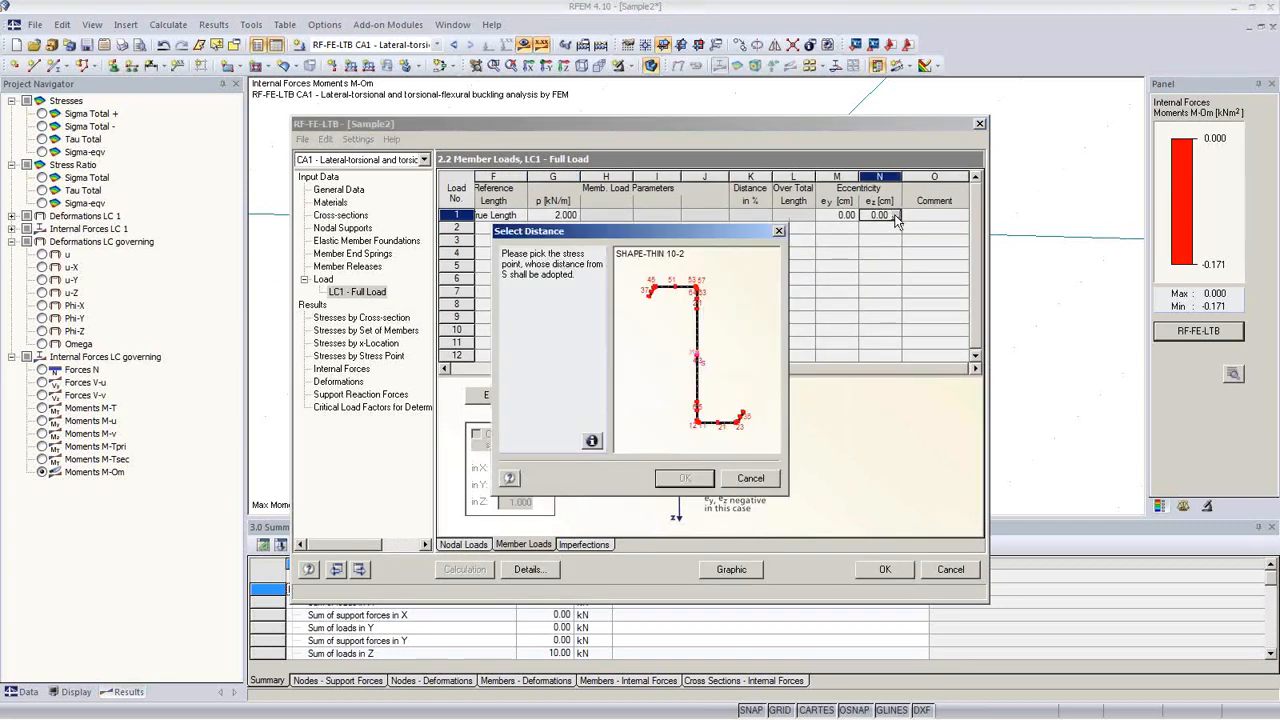
left_click(673, 287)
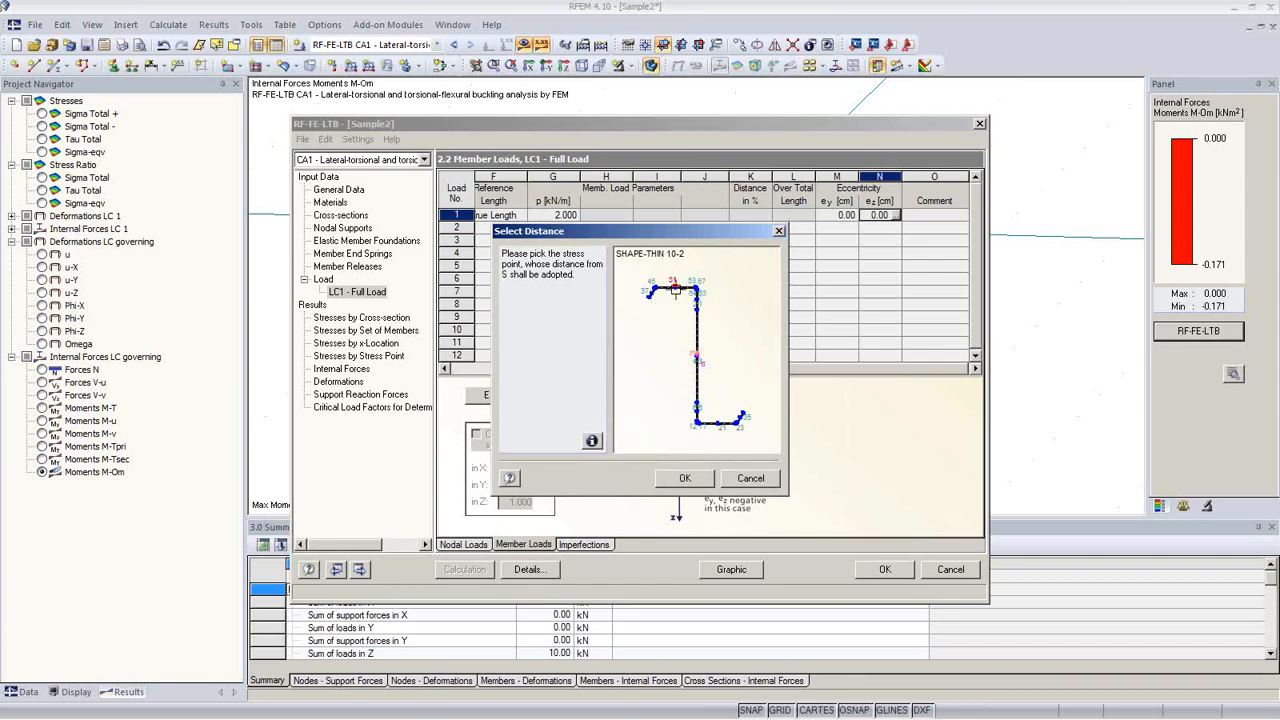
left_click(685, 478)
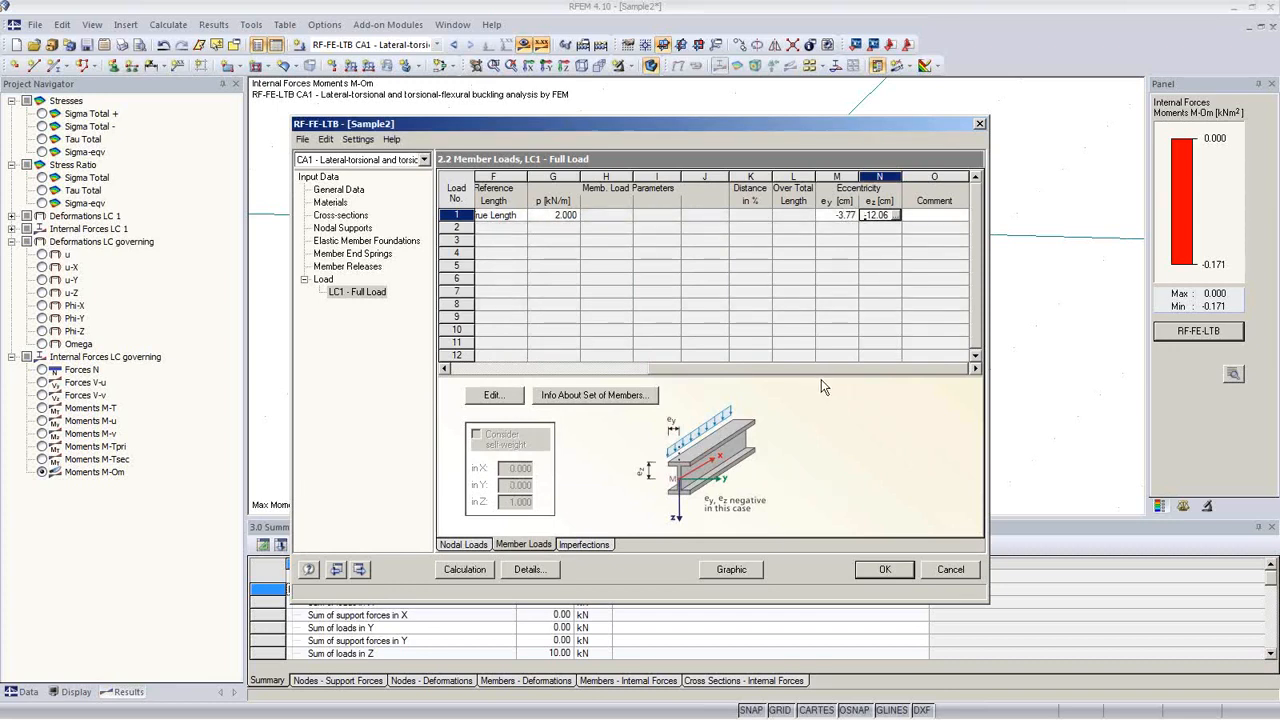
Recalculate the design case with the eccentric load and examine the cross-section stresses and the critical load factors
left_click(464, 569)
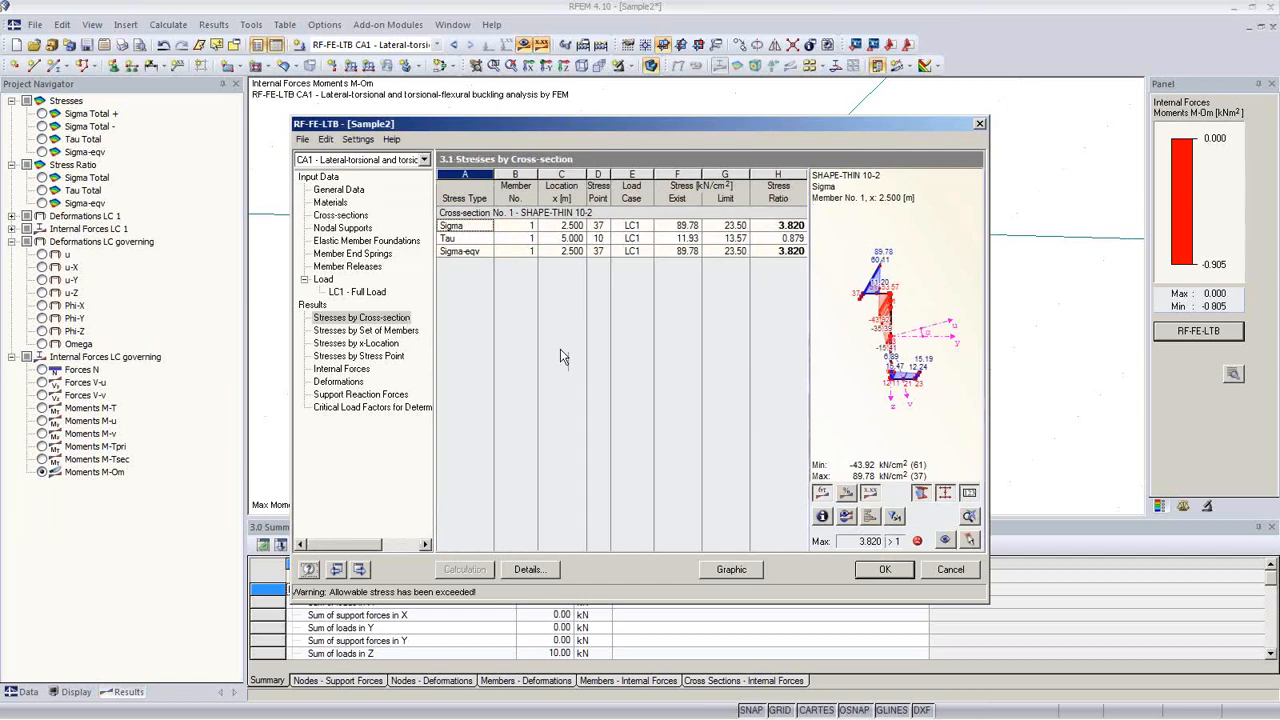
left_click(386, 408)
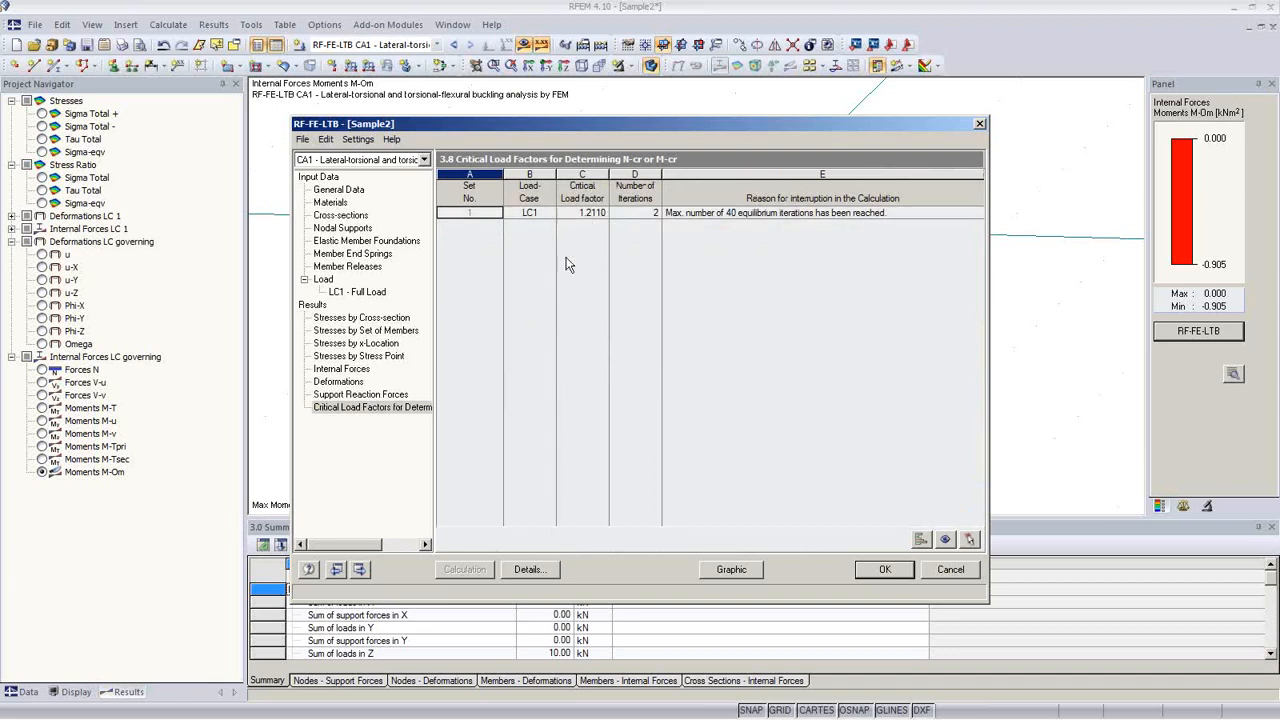
left_click(355, 292)
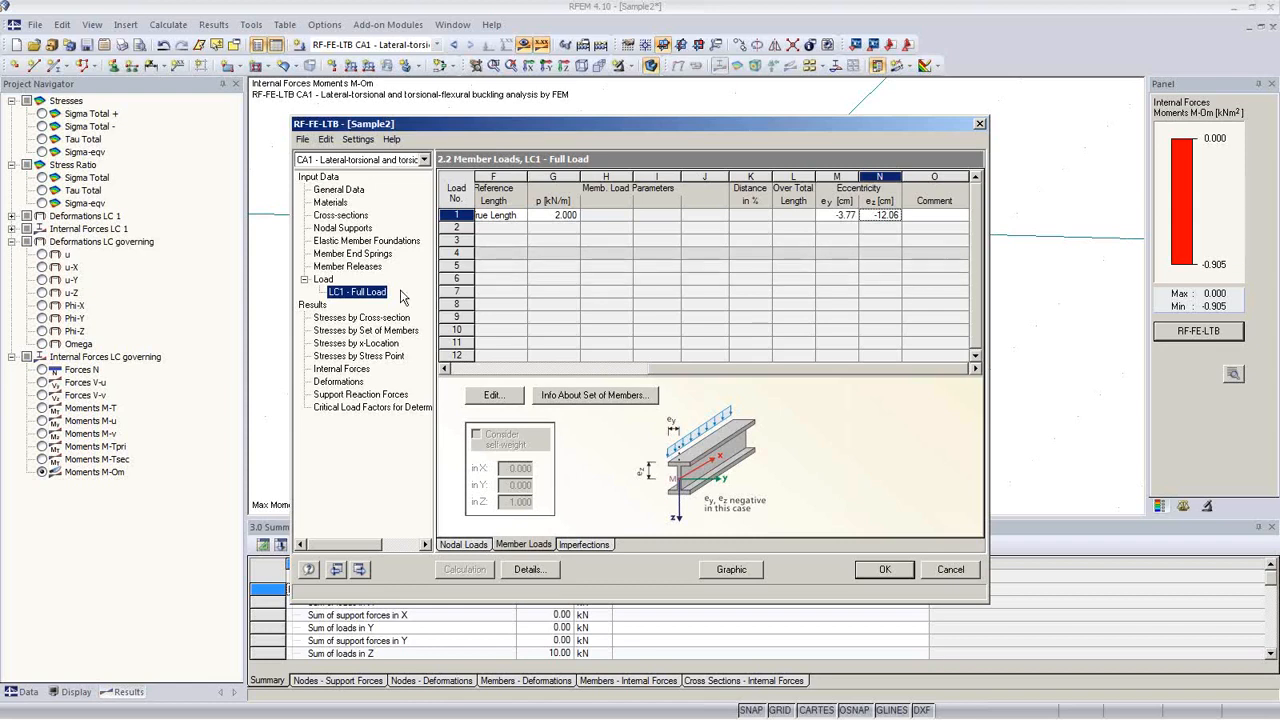
Add an elastic member foundation for set 1, member 1
left_click(366, 243)
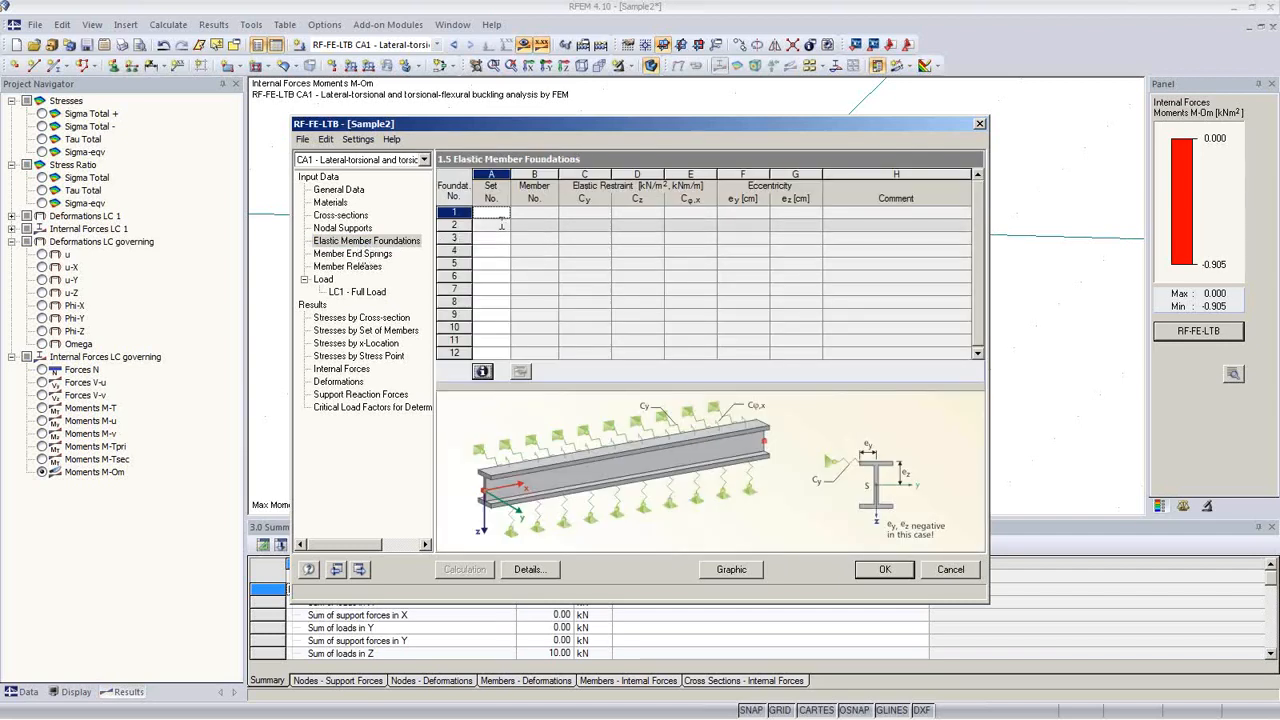
left_click(502, 214)
left_click(506, 214)
left_click(502, 226)
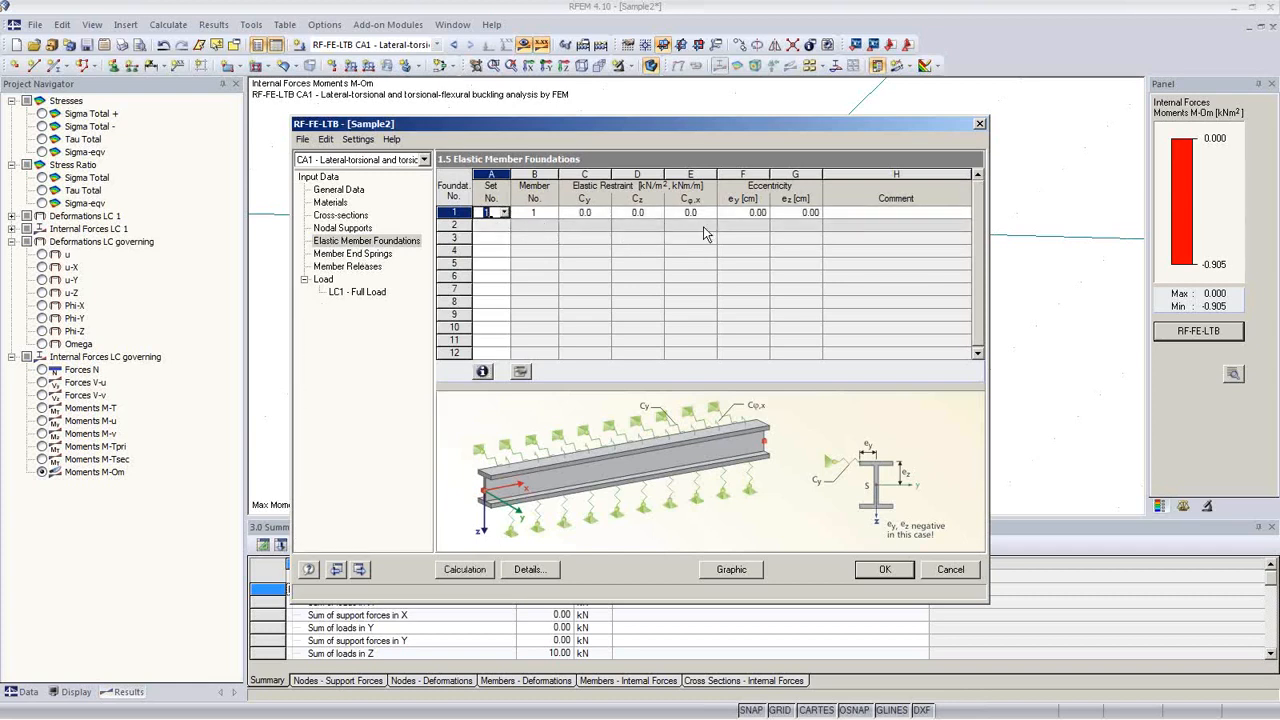
left_click(724, 212)
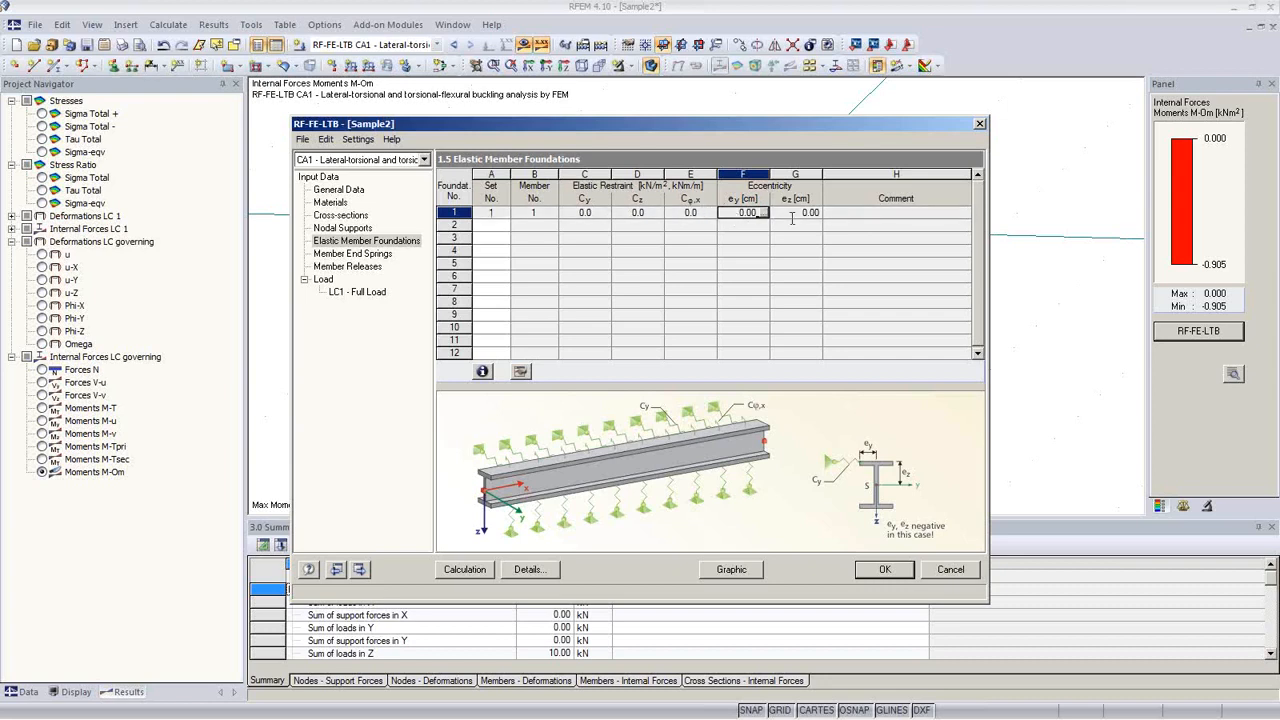
Set up the foundation's spring calculation from the tension field without lateral restraint, using shear panel length 1 m and beam spacing 1.5 m
left_click(520, 373)
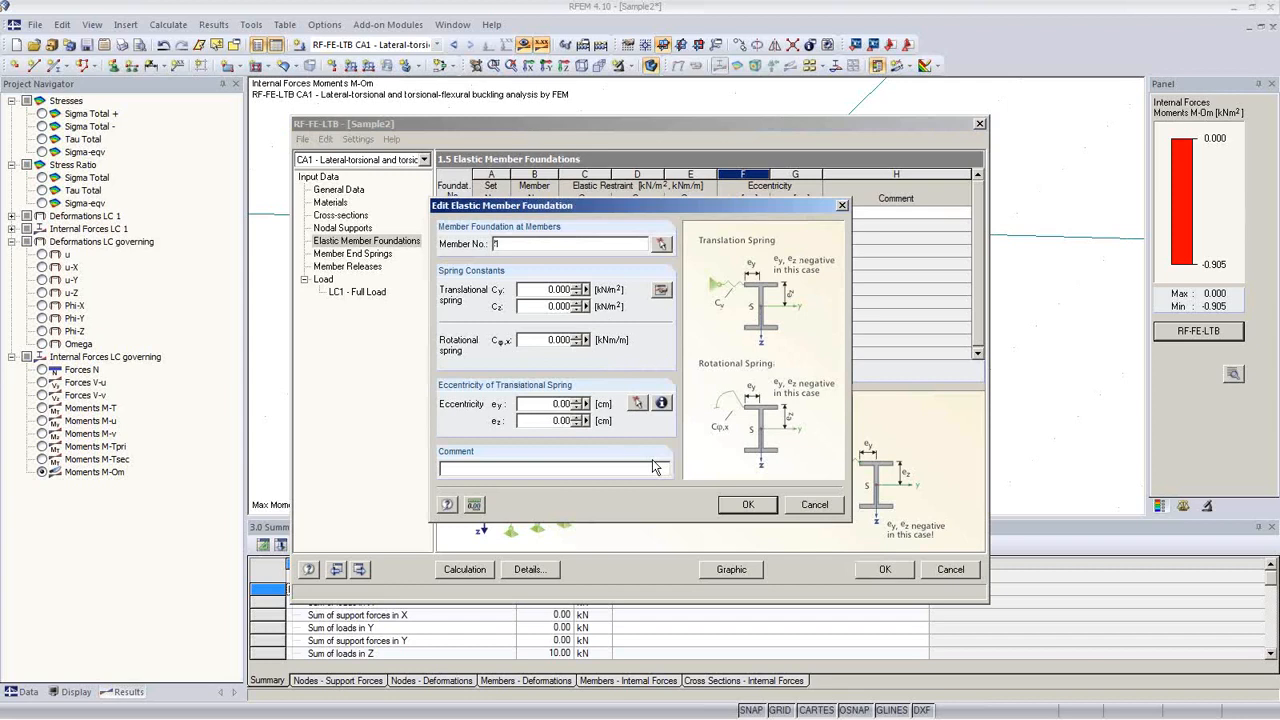
left_click(663, 292)
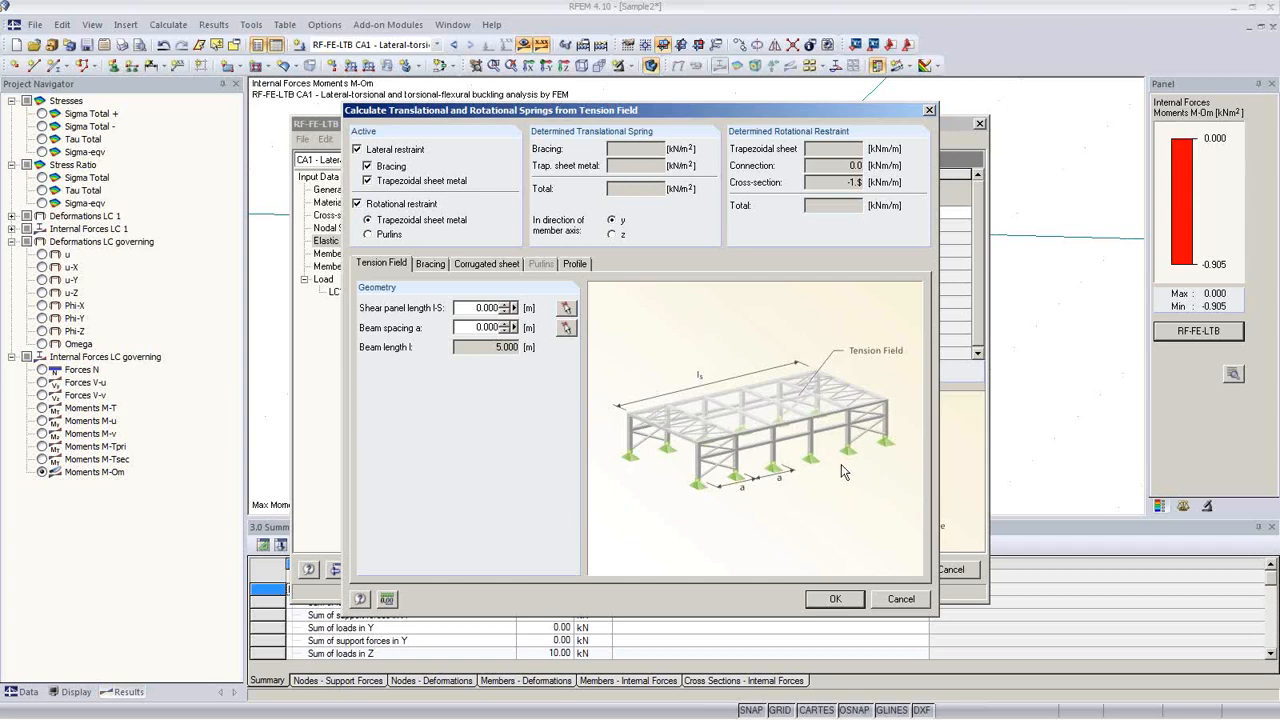
left_click(357, 149)
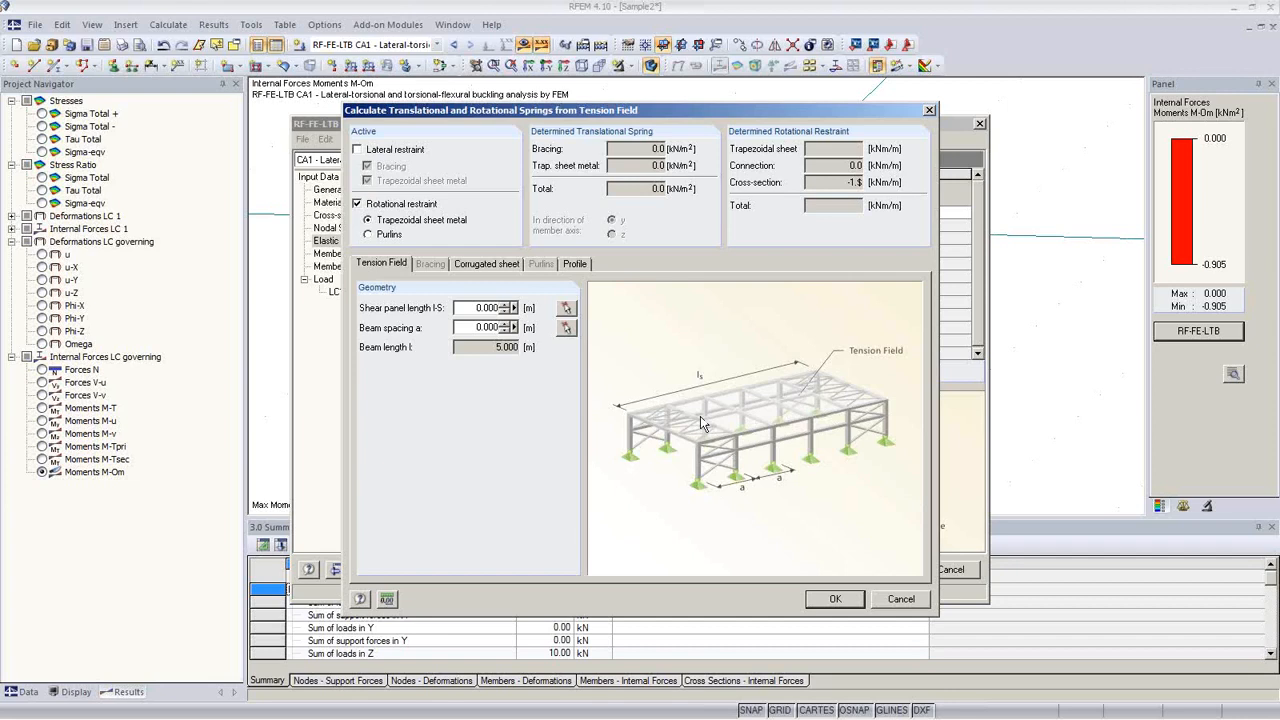
left_click(567, 309)
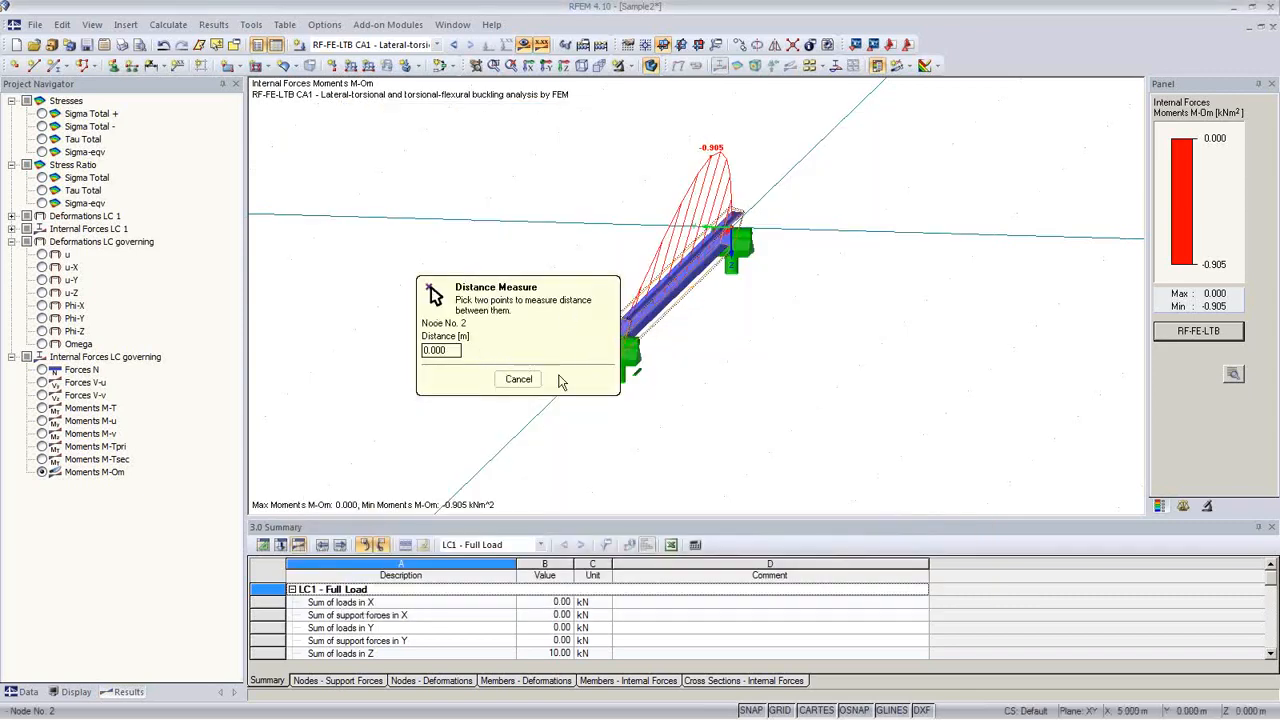
left_click(520, 379)
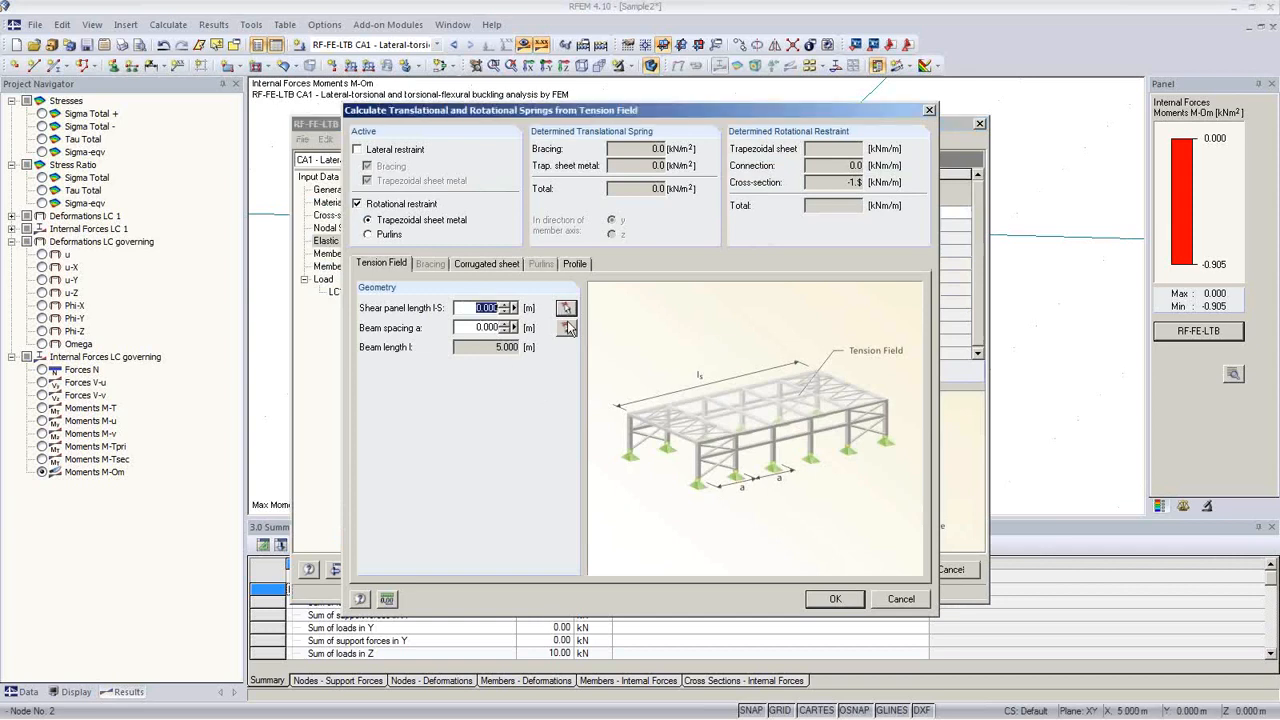
type("1")
key("Tab")
type("1.5")
Assign the corrugated sheet TBS T 135 - 1.00 Positive Position from the Thyssen - Positive Position library
left_click(488, 263)
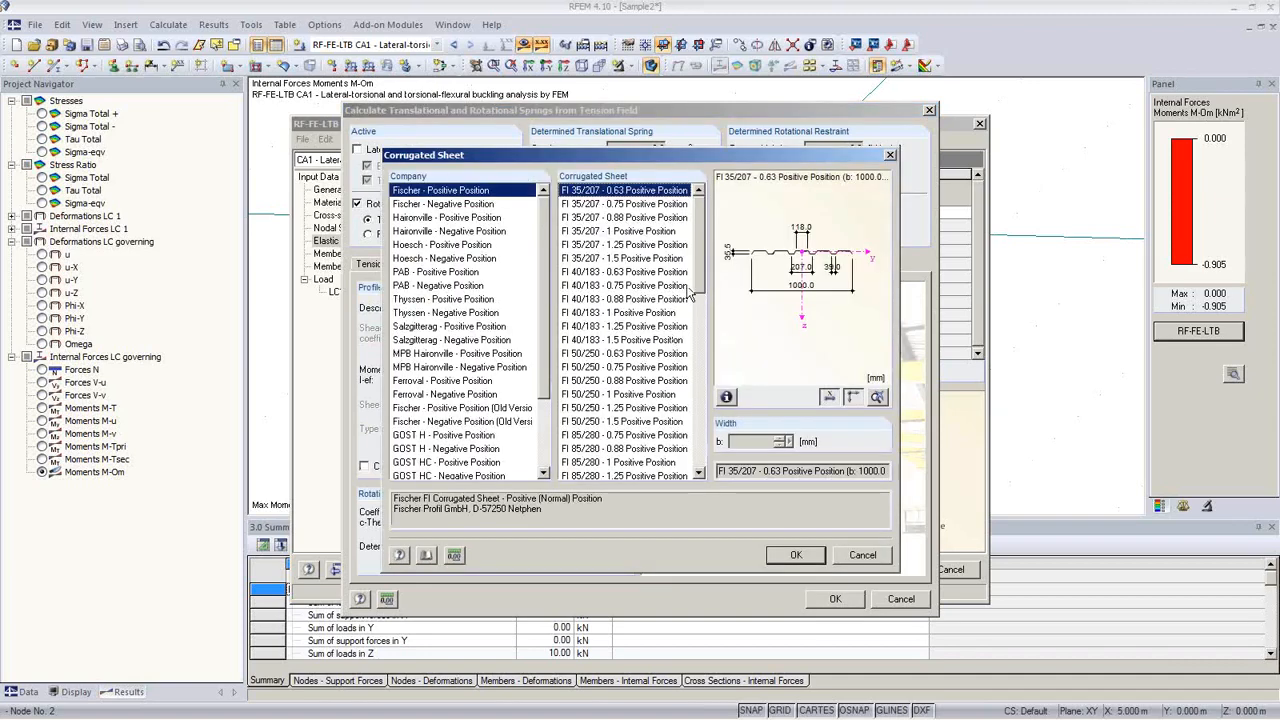
left_click_drag(700, 285, 701, 351)
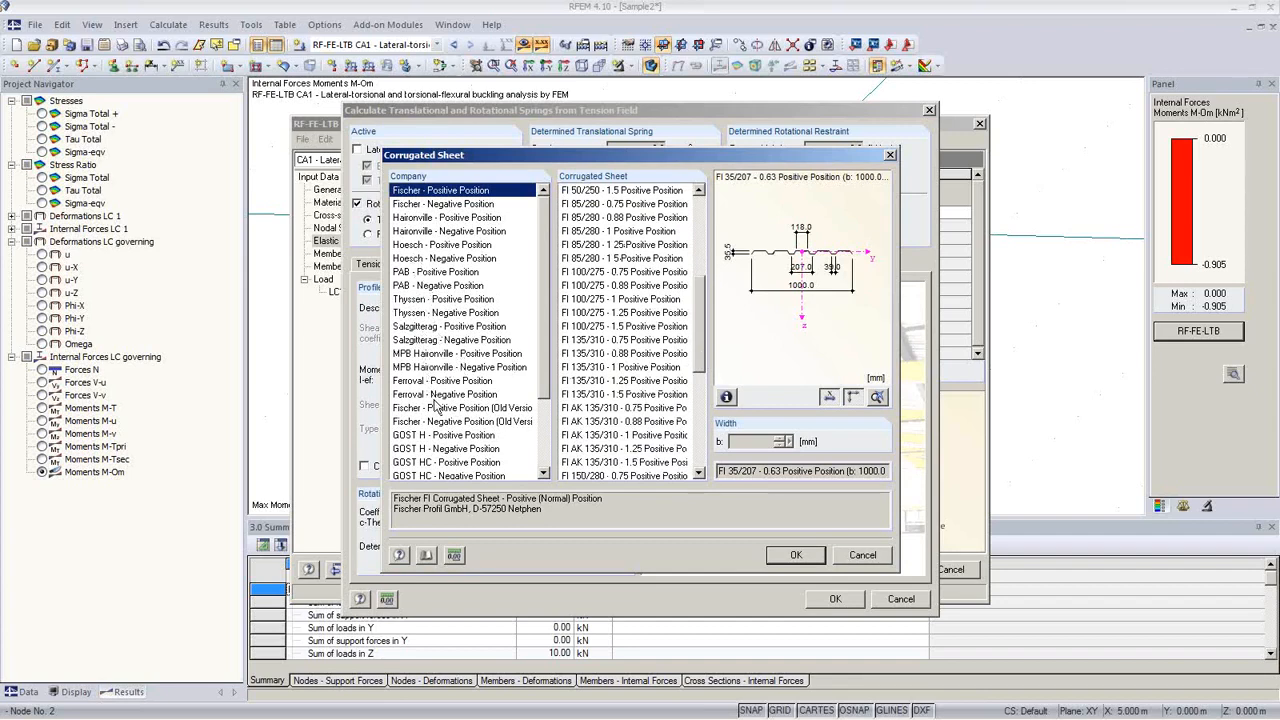
left_click(432, 300)
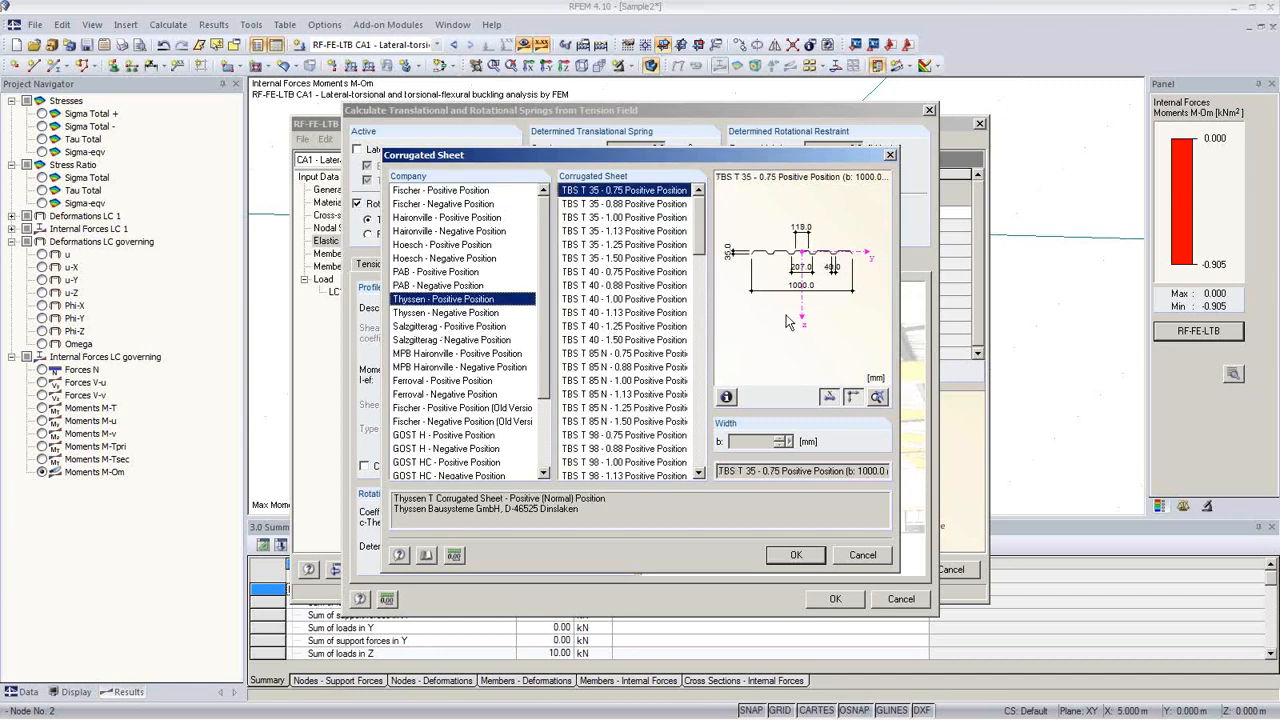
left_click_drag(702, 248, 706, 384)
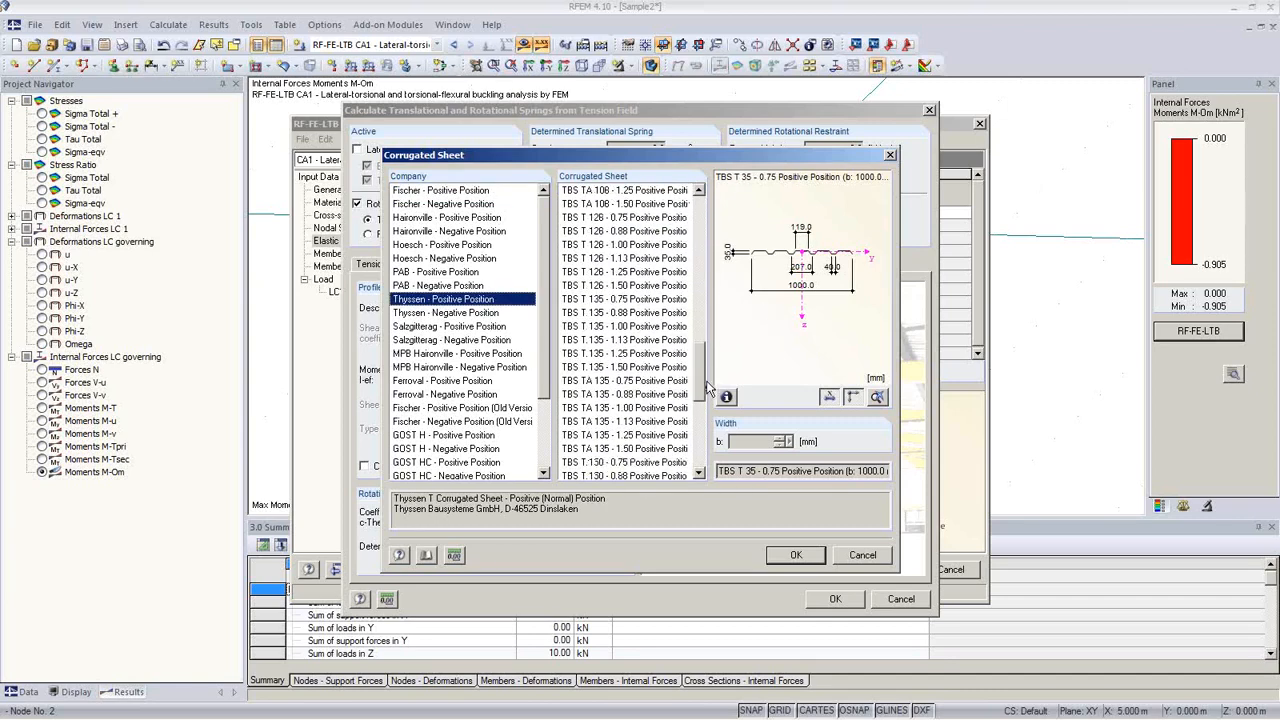
left_click(621, 329)
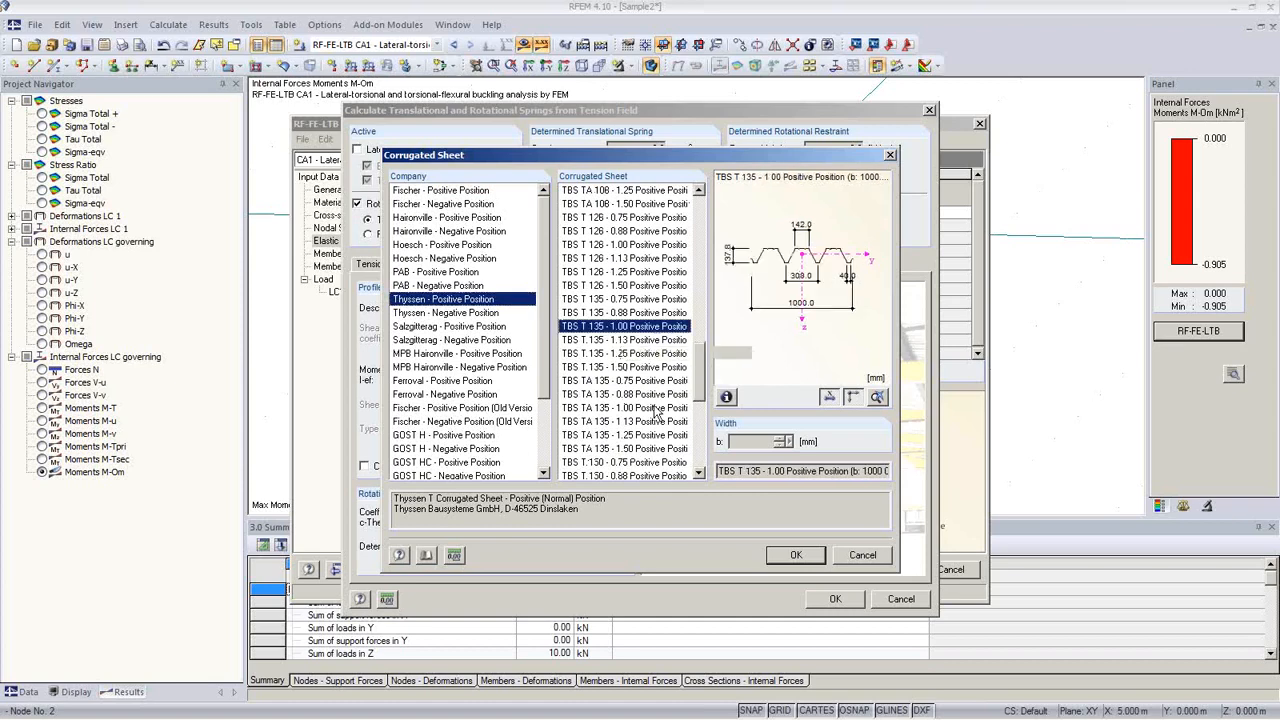
left_click(790, 556)
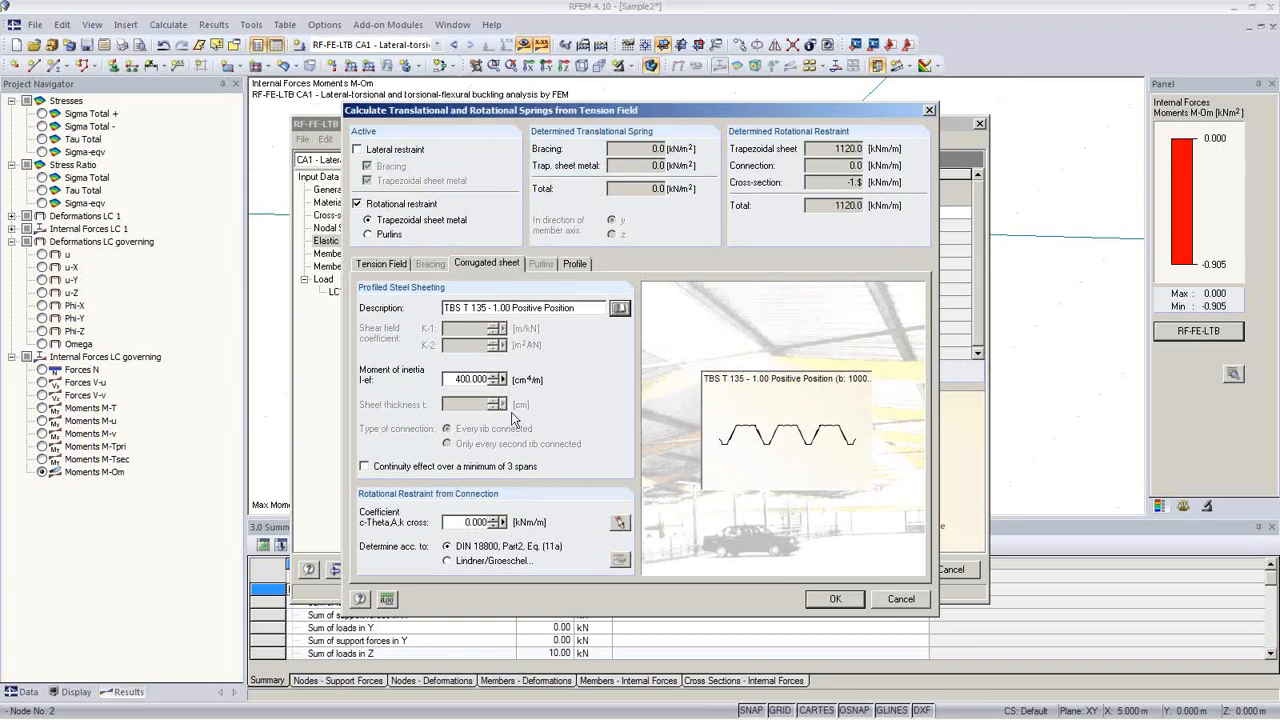
Activate the continuity effect over a minimum of 3 spans and import the connection coefficient 5.2 kNm/m from row 1 of DIN 18800 Table 7
left_click(392, 471)
left_click(620, 524)
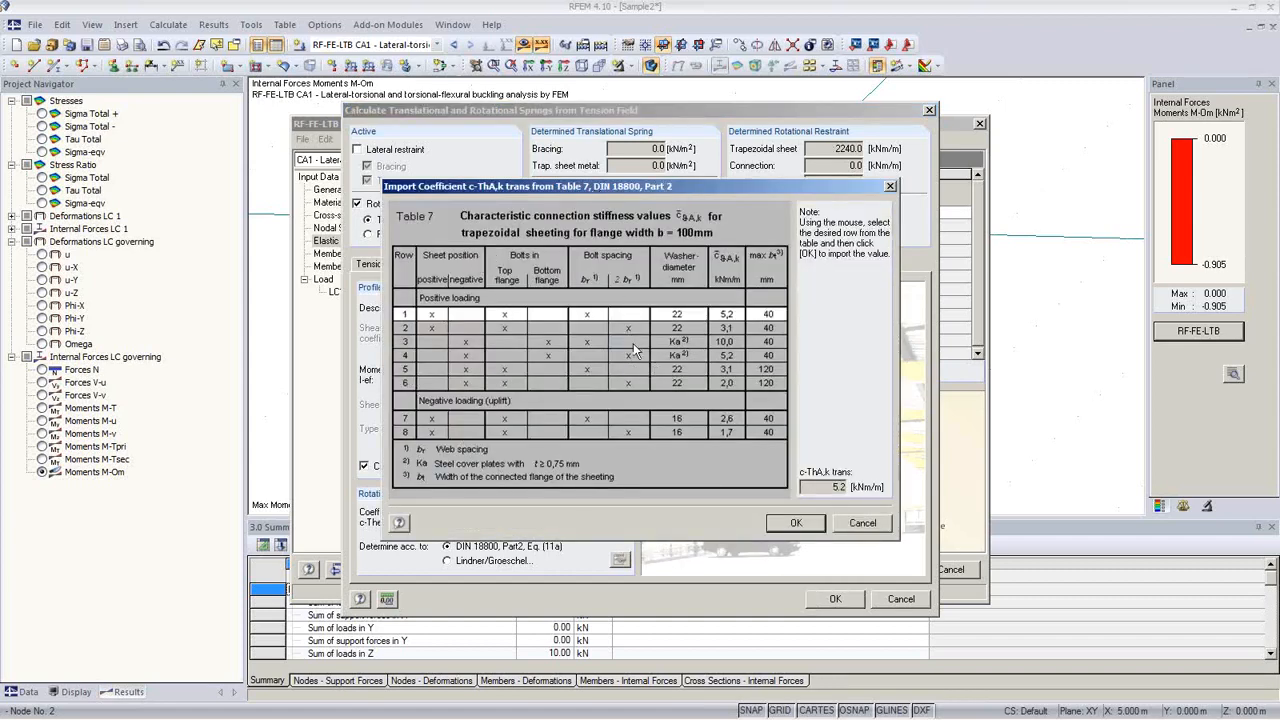
left_click(592, 331)
left_click(584, 315)
left_click(799, 522)
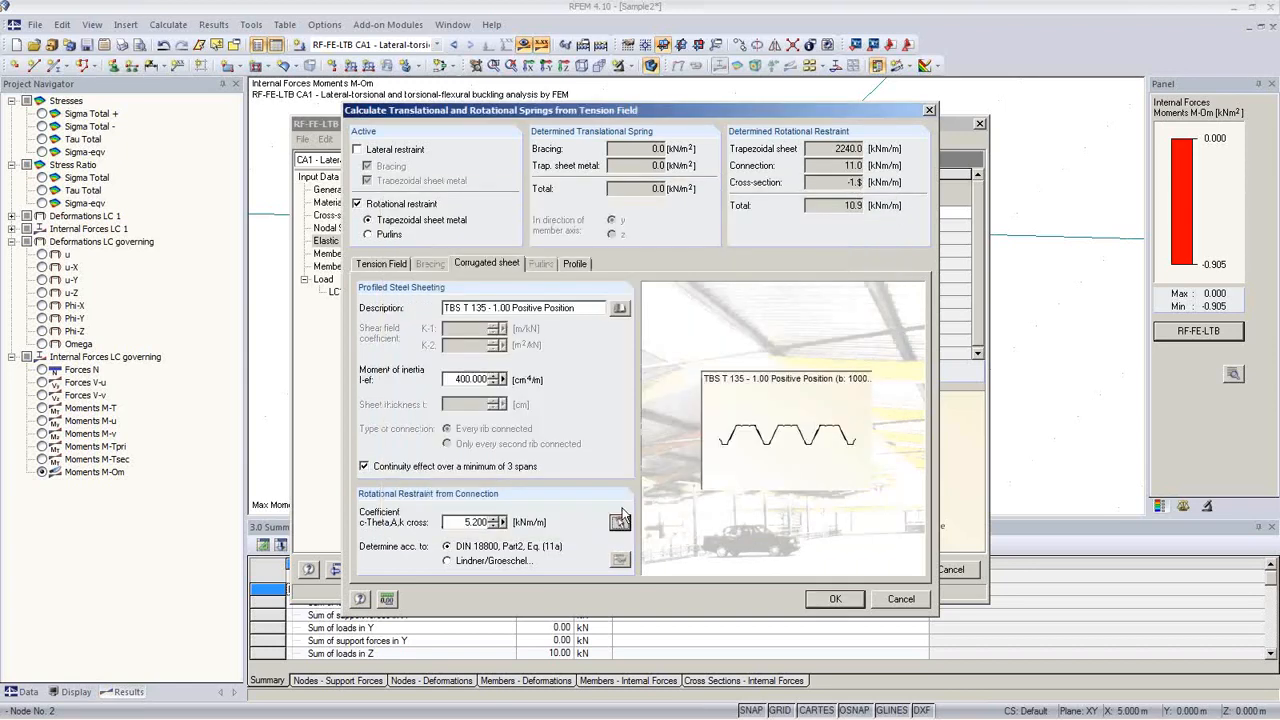
Exclude the rotation restraint from cross-section deformation and apply the calculated rotational spring to the member foundation
left_click(575, 265)
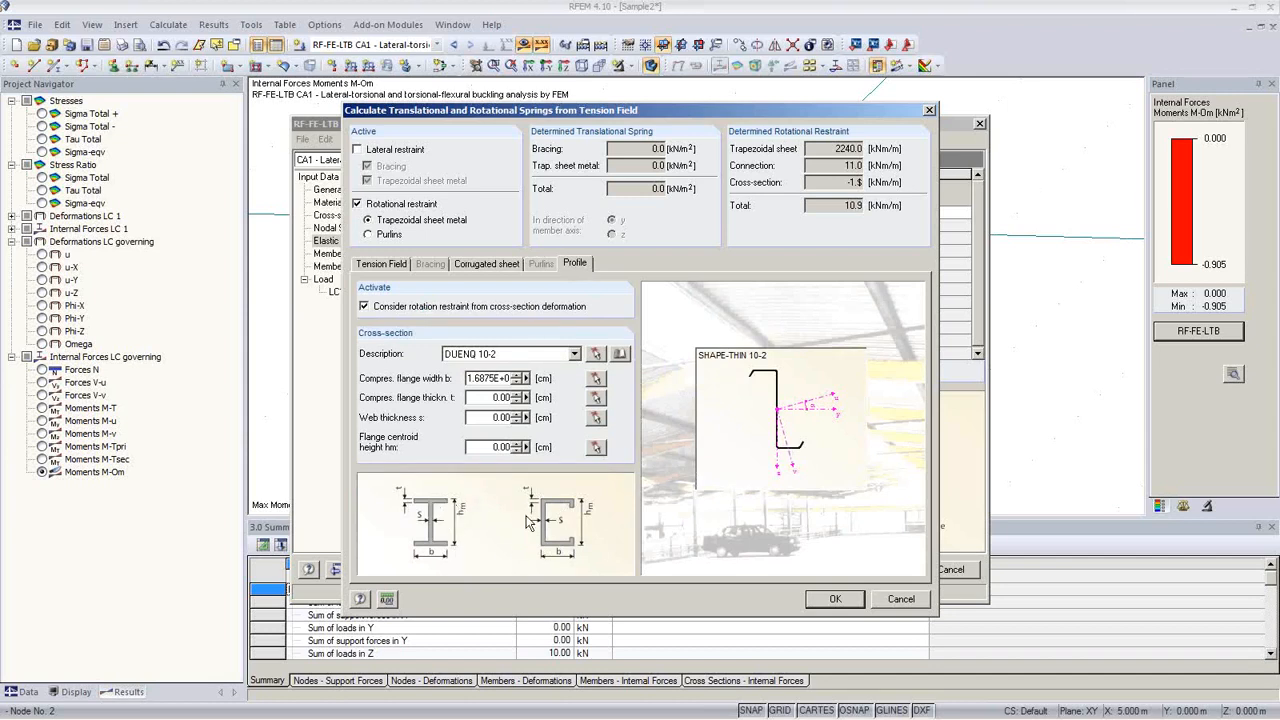
left_click(364, 306)
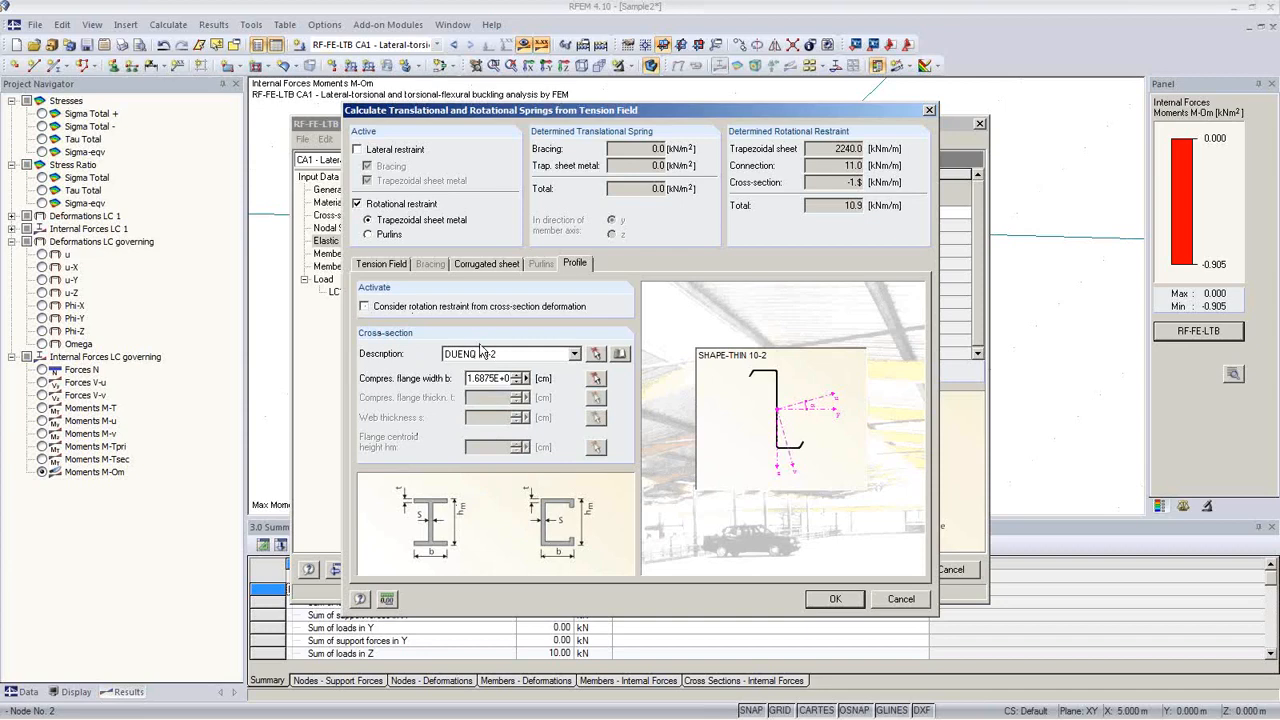
left_click(842, 601)
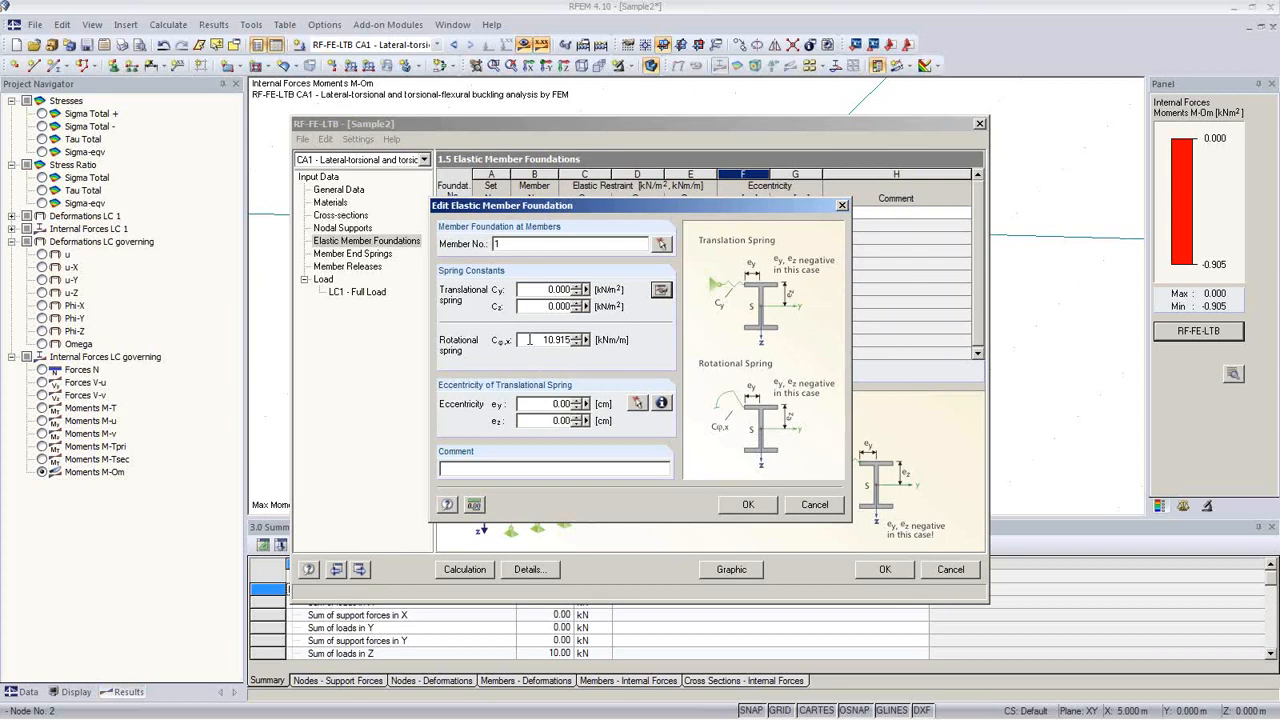
left_click(529, 340)
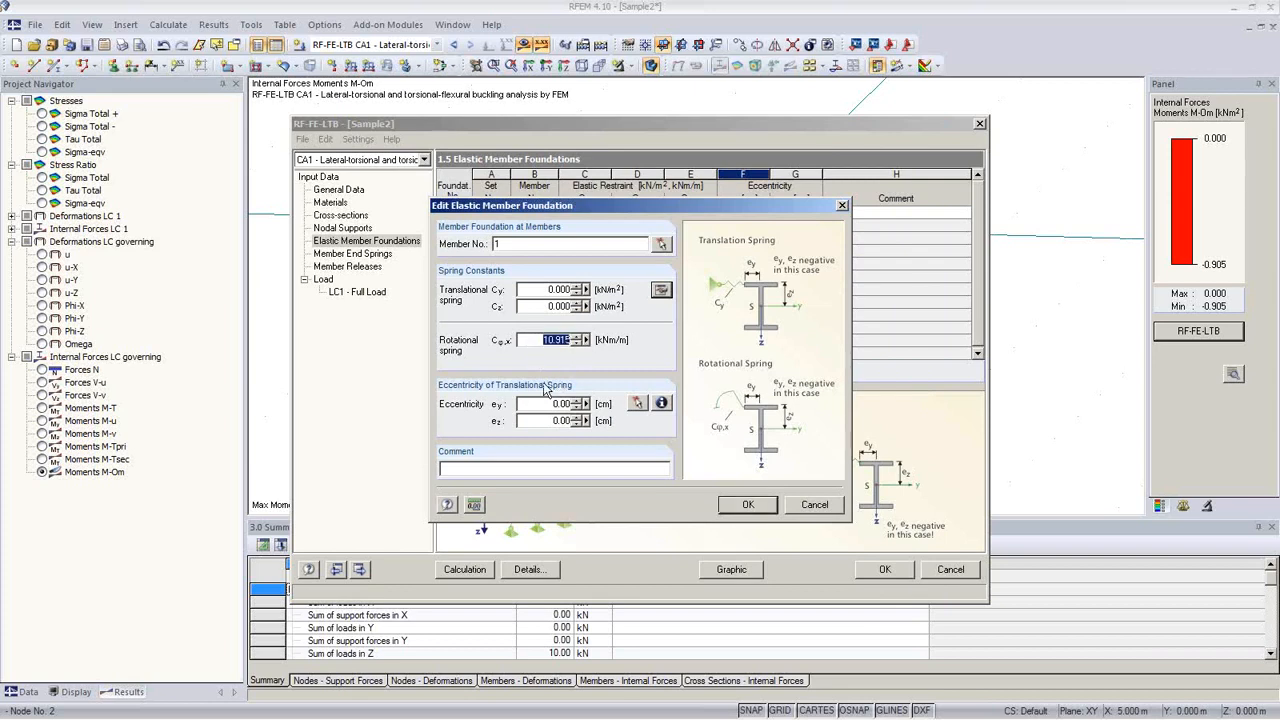
left_click(748, 505)
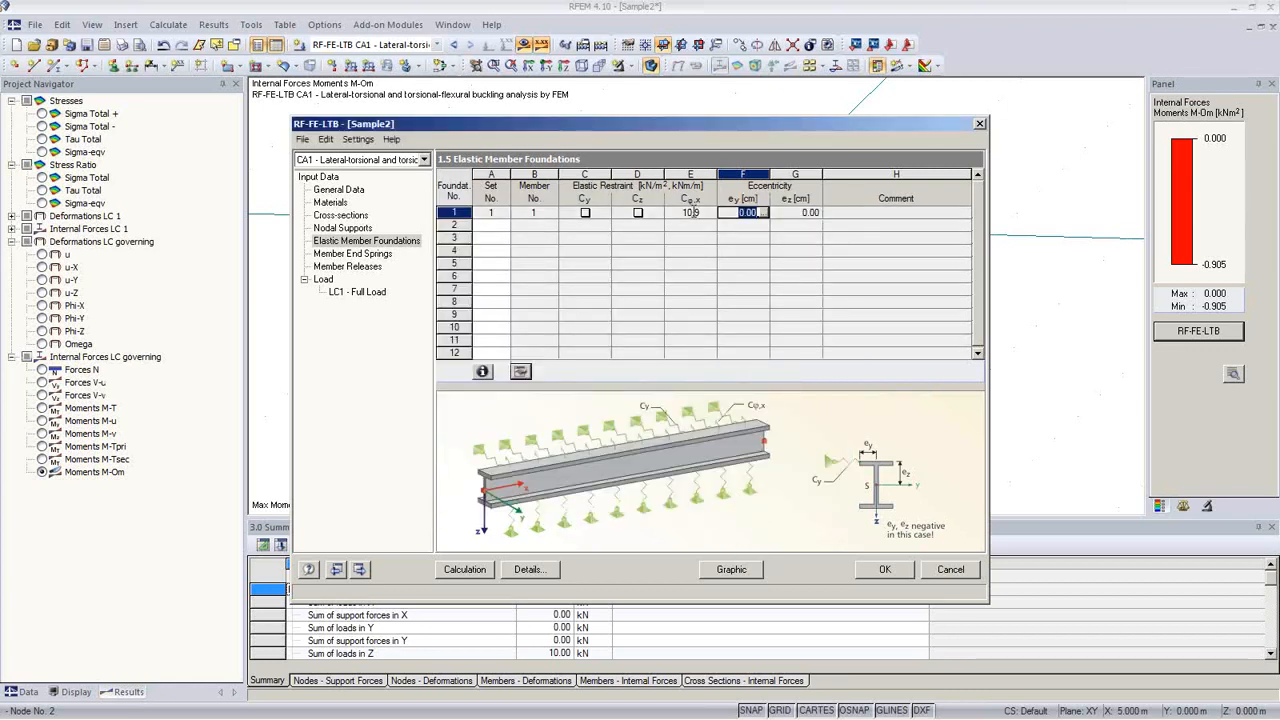
Adopt the foundation eccentricity from stress point 51 at mid-width of the upper flange and recalculate the design case
left_click(814, 215)
left_click(815, 214)
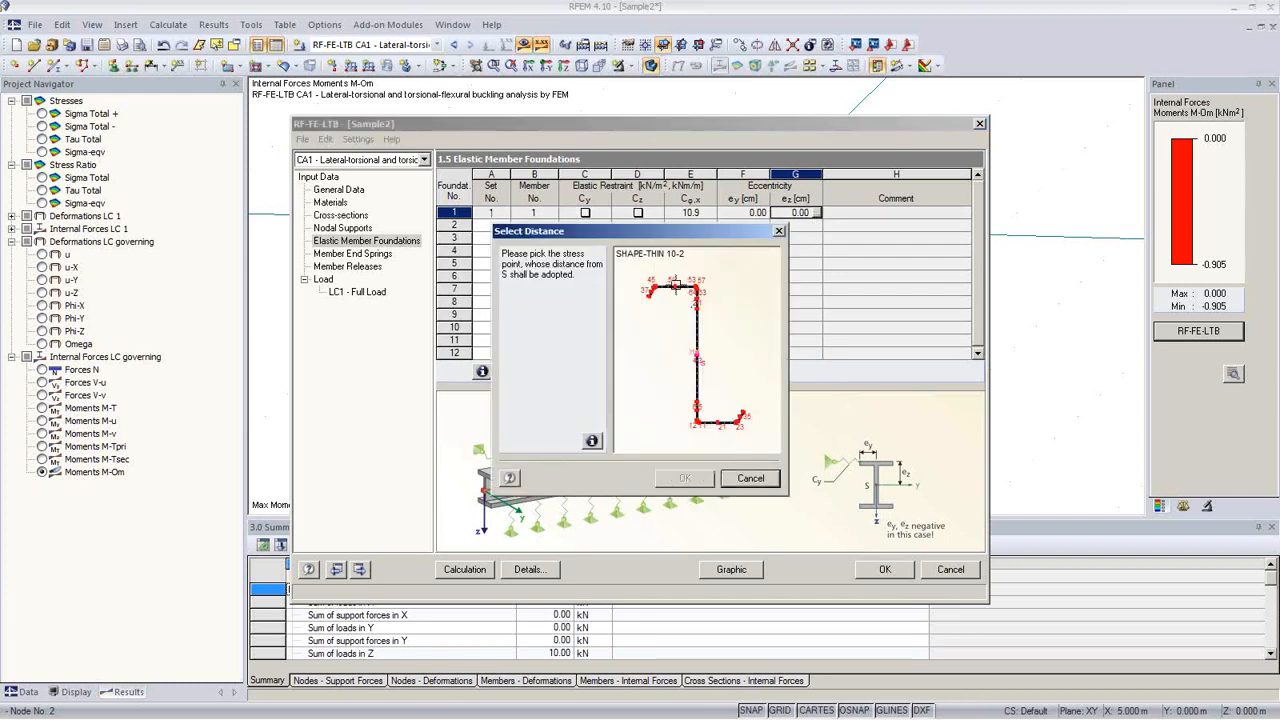
left_click(675, 285)
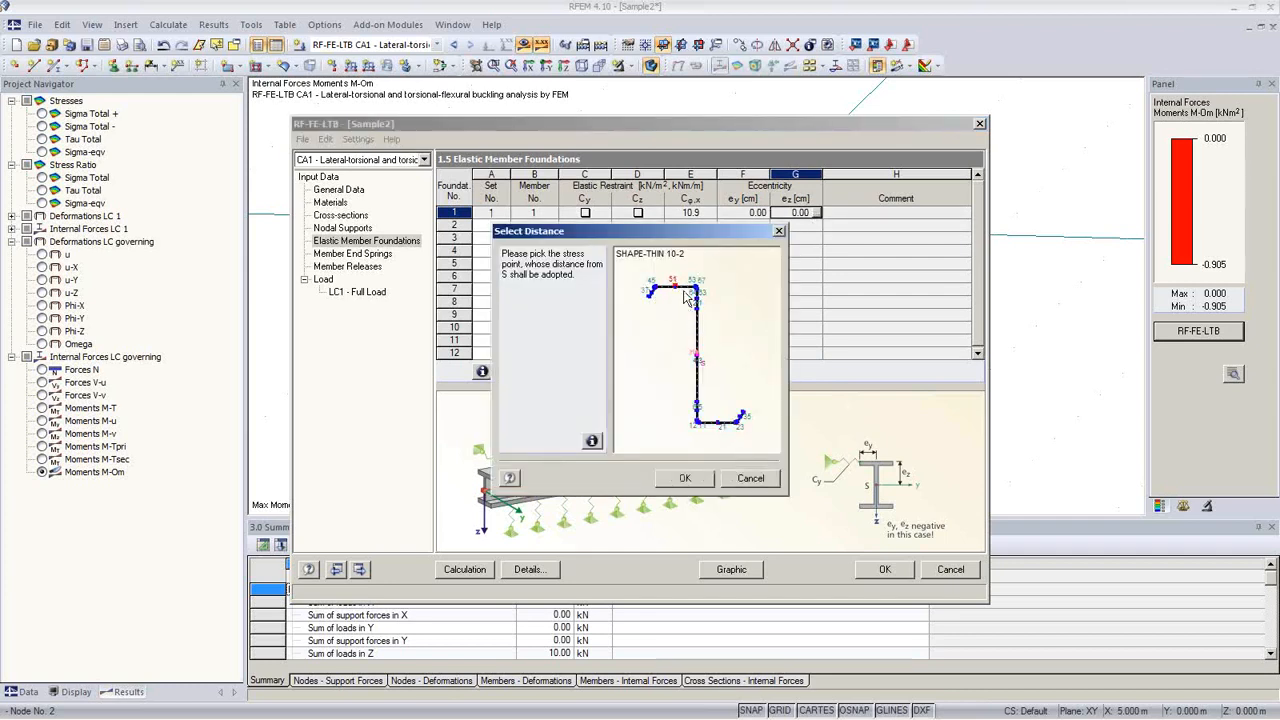
left_click(685, 479)
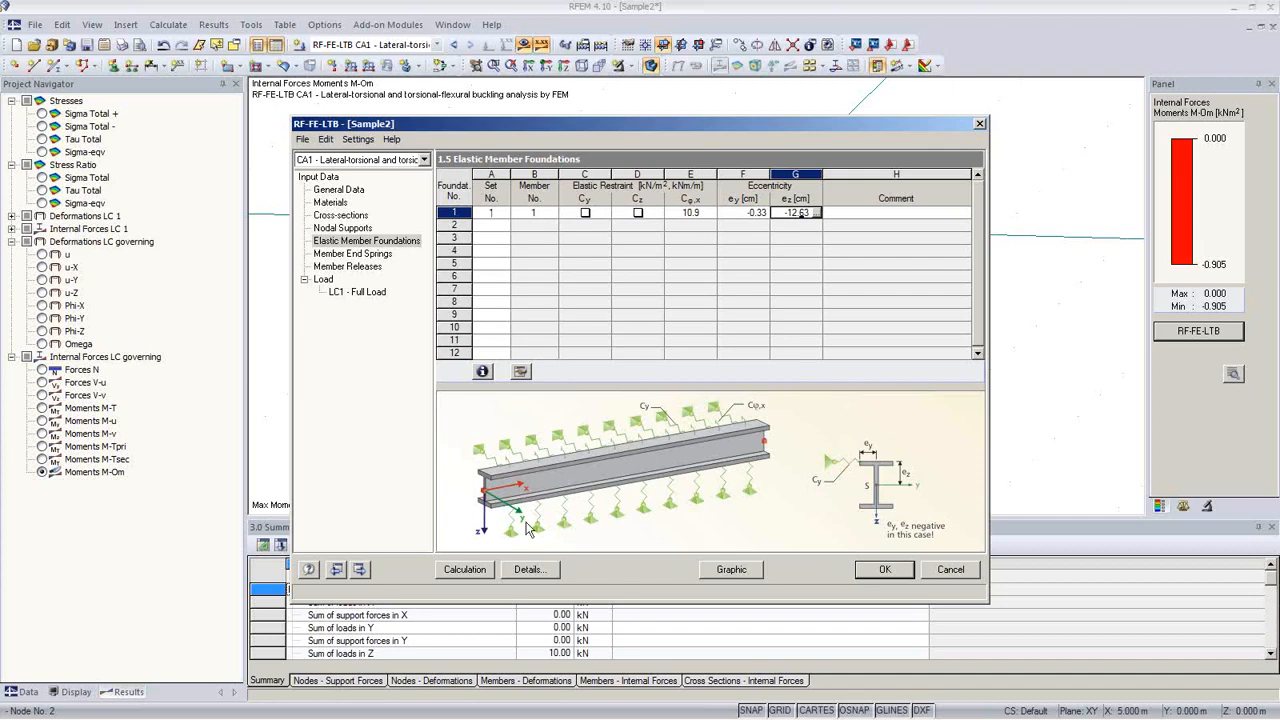
left_click(476, 570)
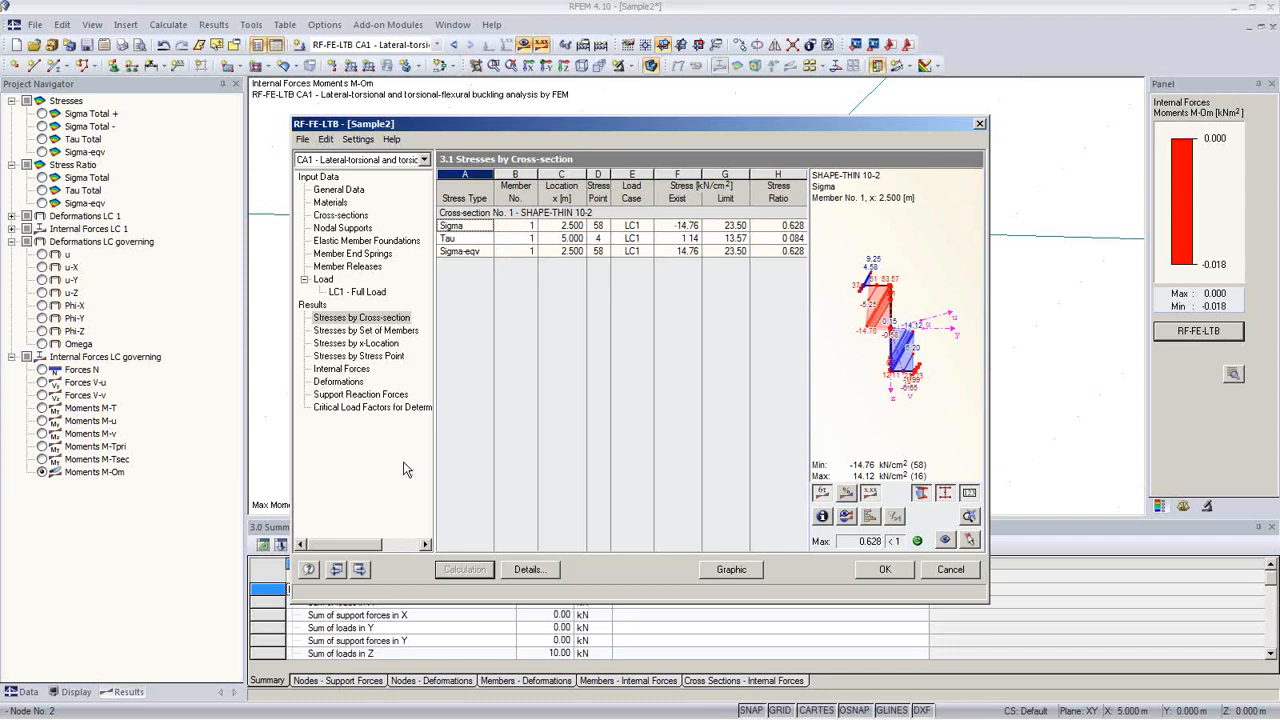
Check the critical load factors, and add an imperfection to LC1 - Full Load for set of members 1 - Purlin
left_click(395, 408)
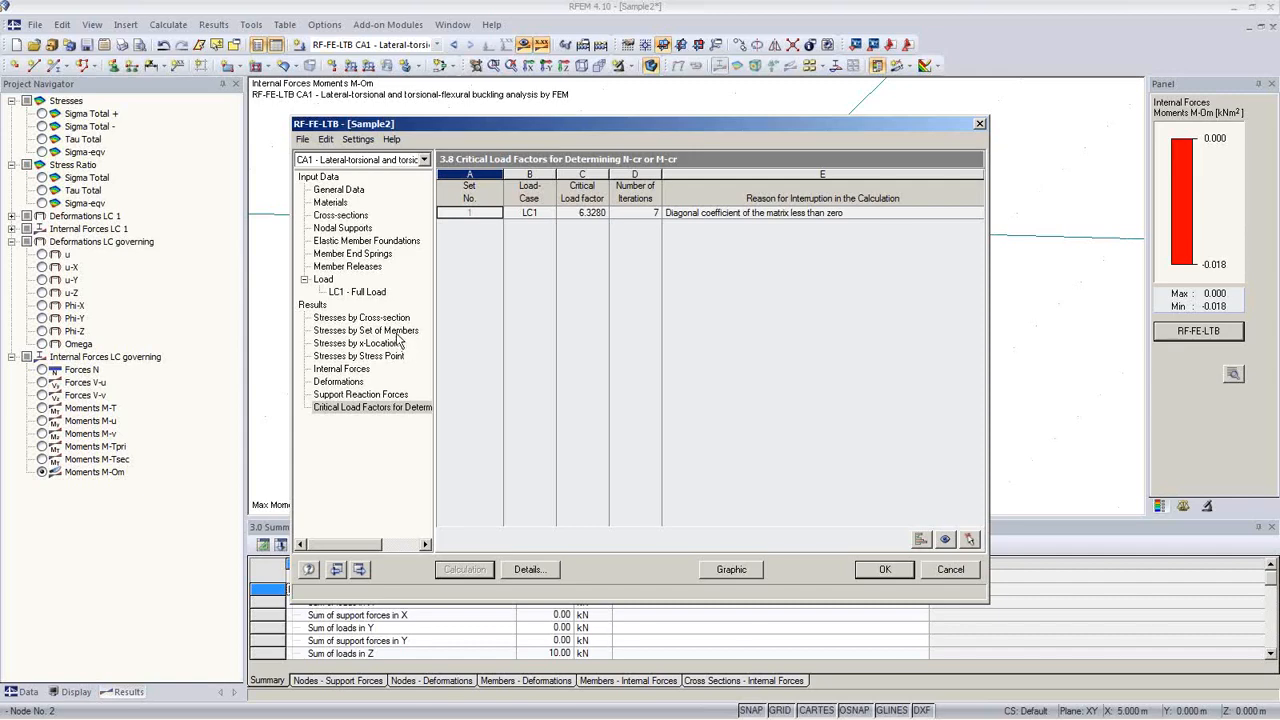
left_click(364, 296)
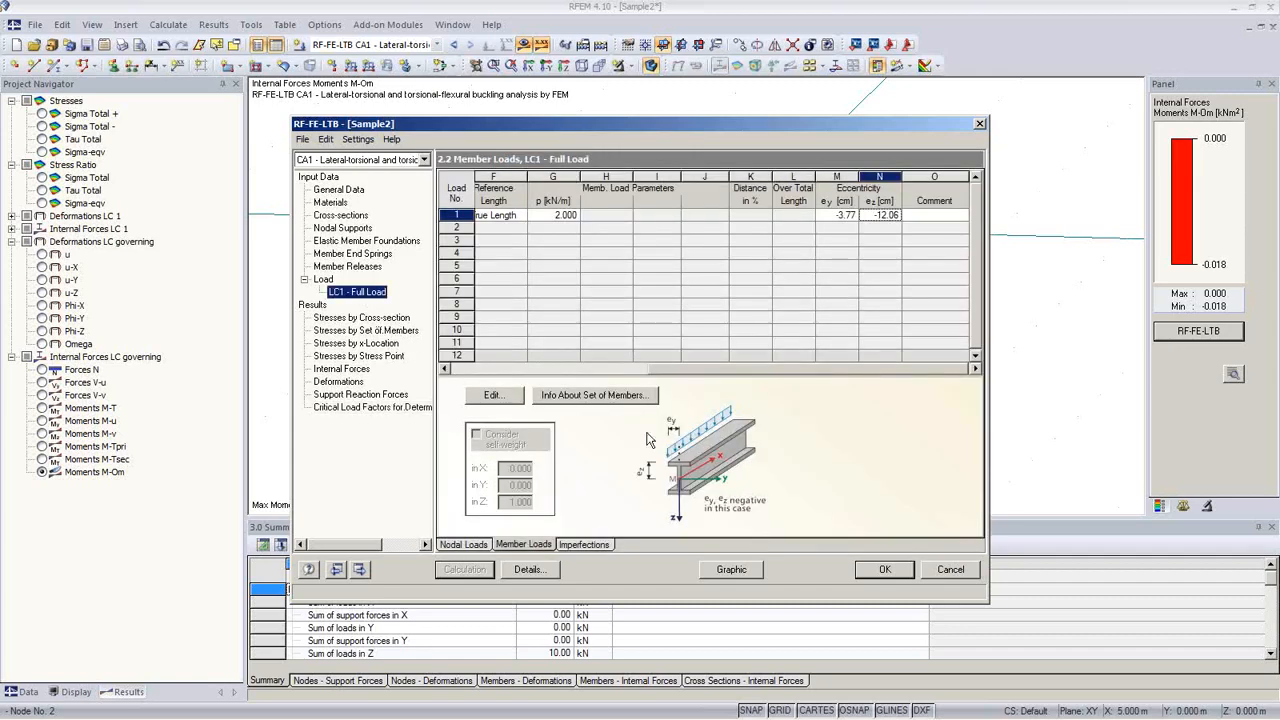
left_click(585, 545)
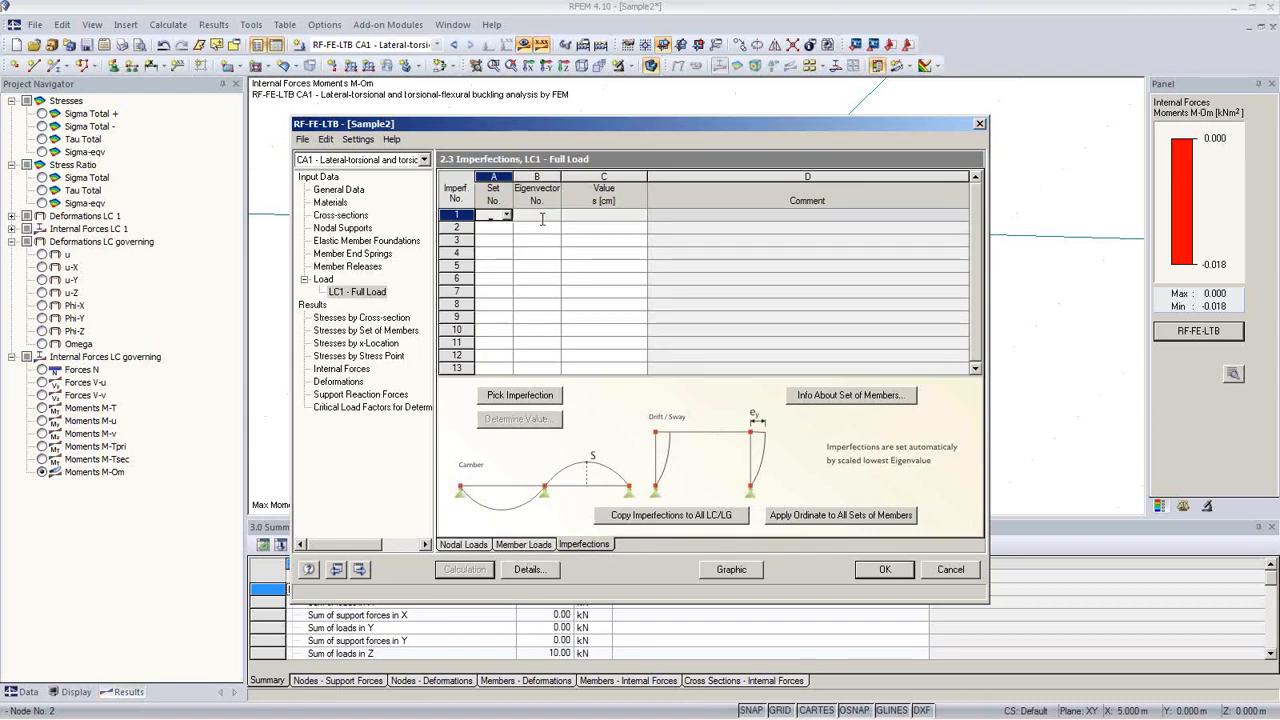
left_click_drag(600, 127, 610, 416)
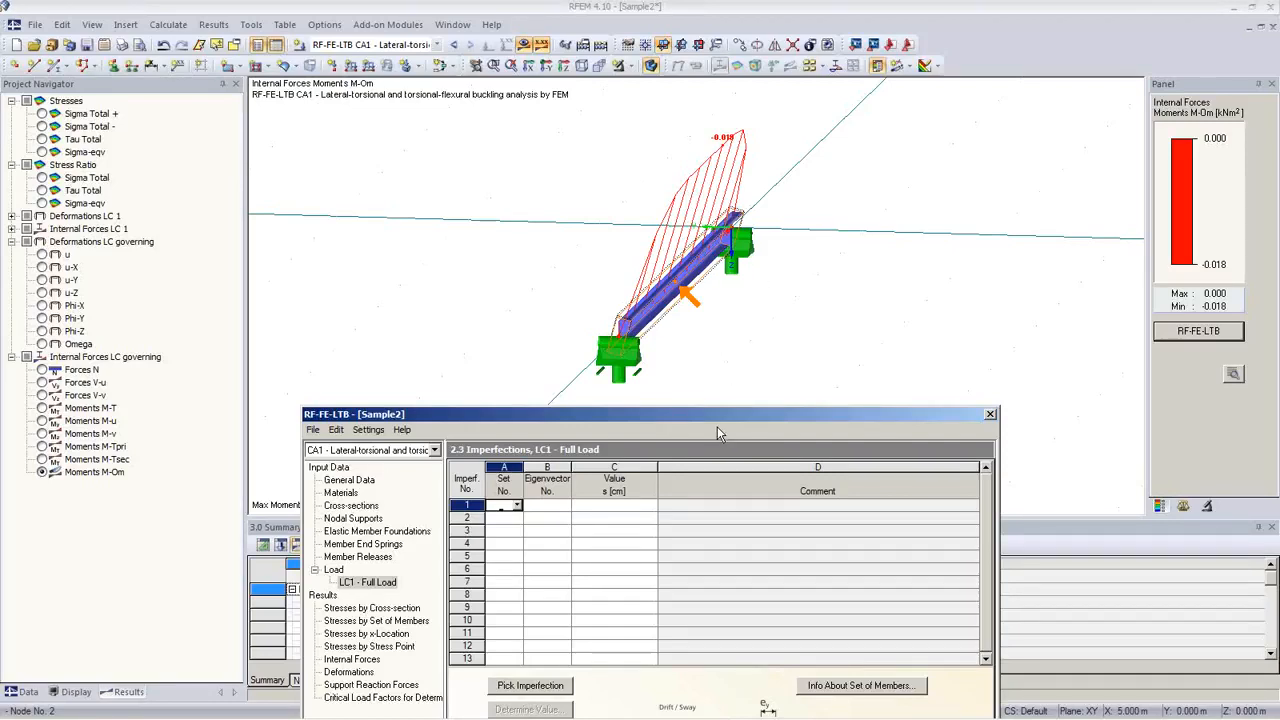
left_click_drag(717, 427, 682, 240)
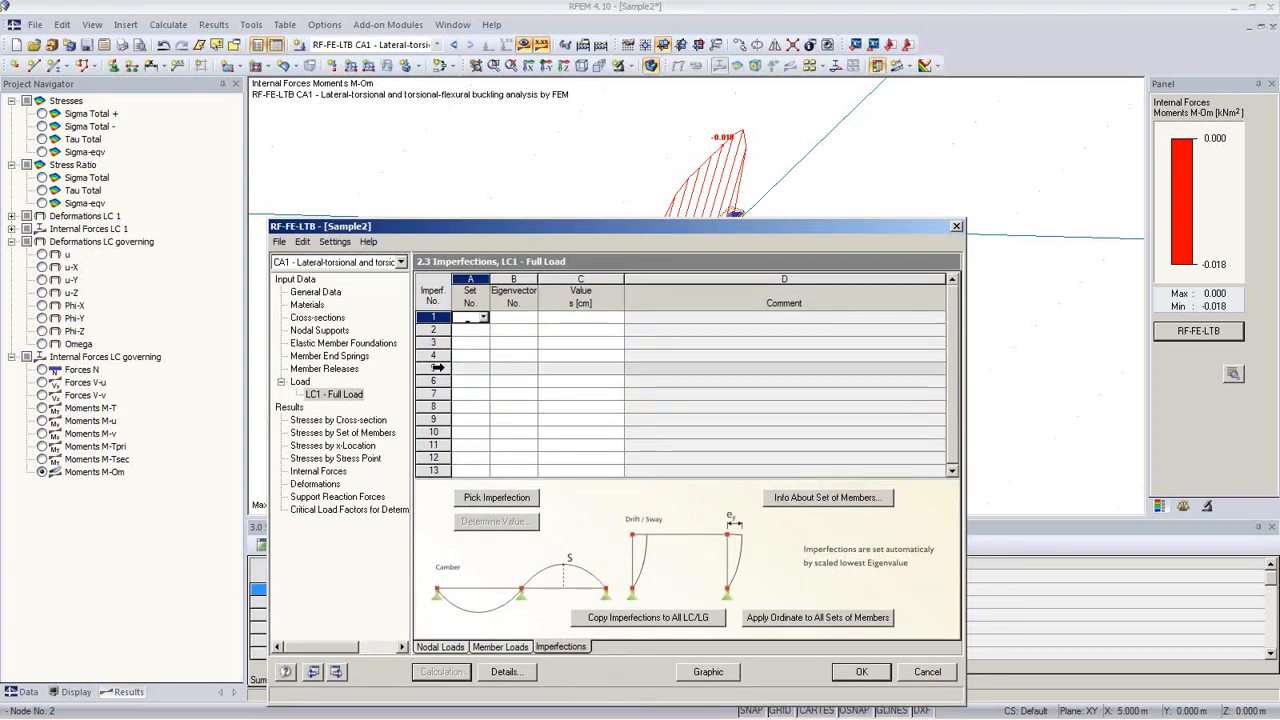
left_click(483, 317)
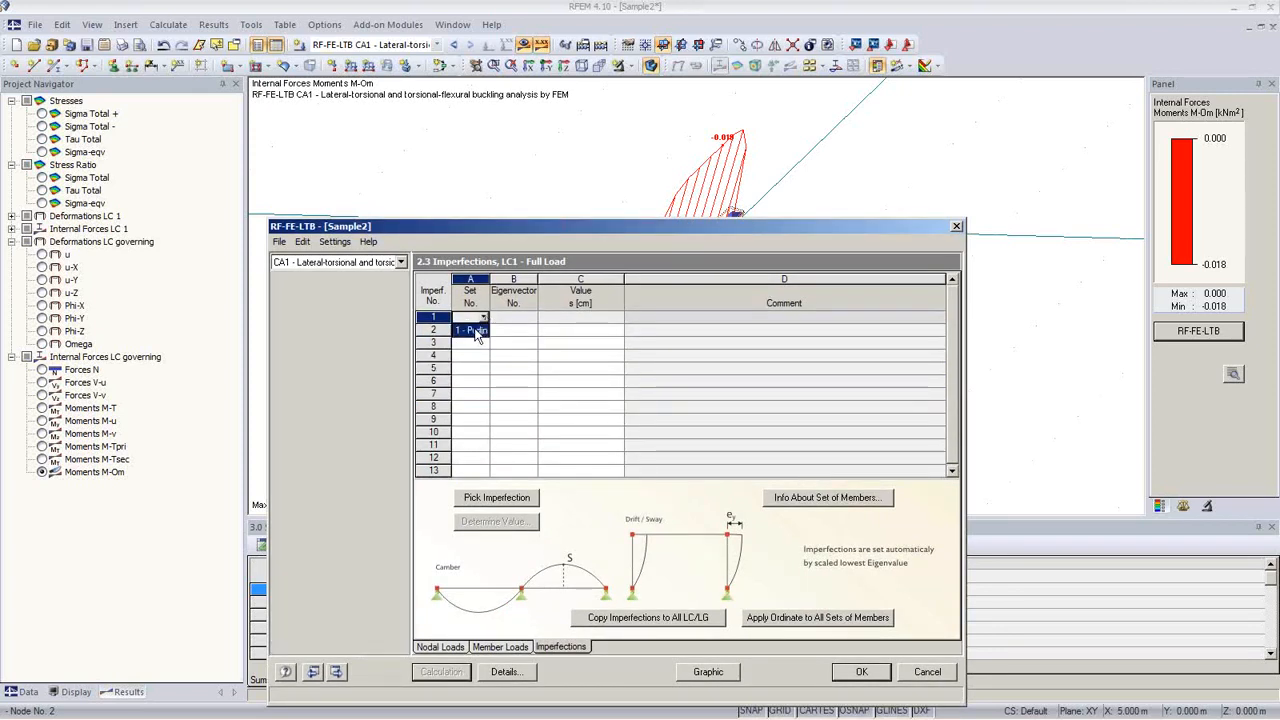
left_click(476, 331)
left_click(530, 318)
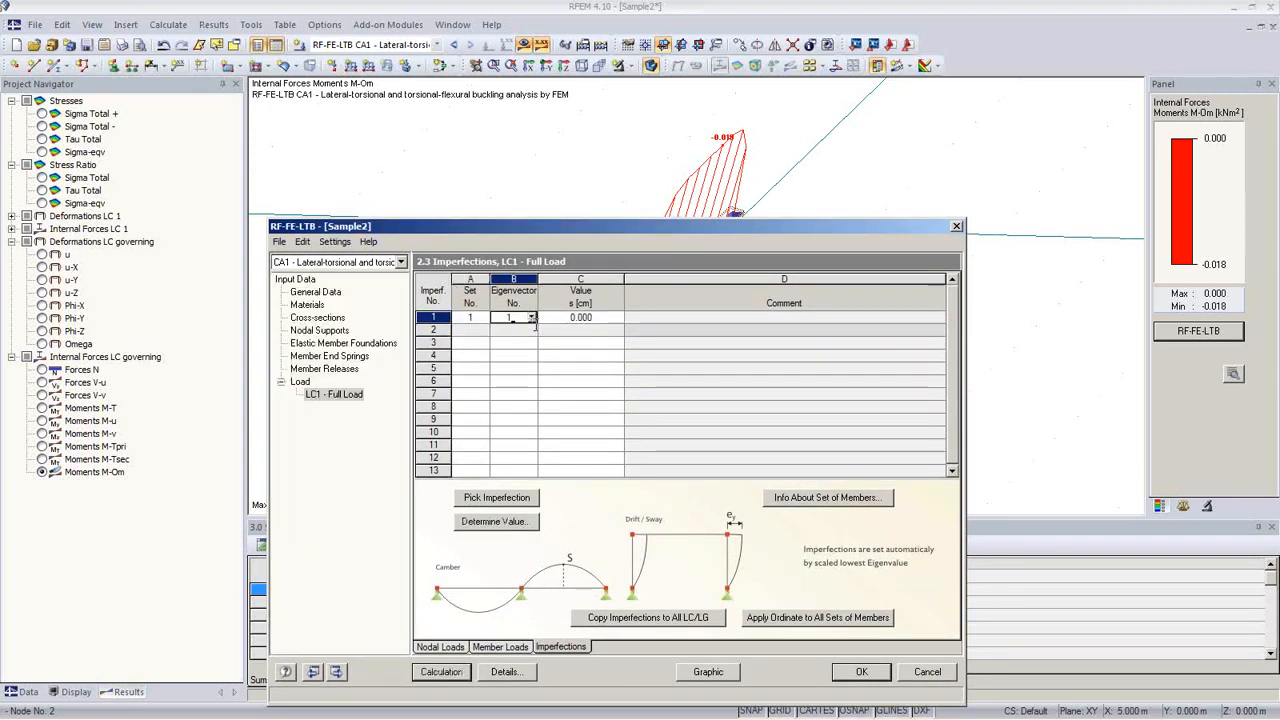
Start picking the imperfection graphically and compare the shapes of eigenvectors No 1 and No 2 on the purlin
left_click(497, 497)
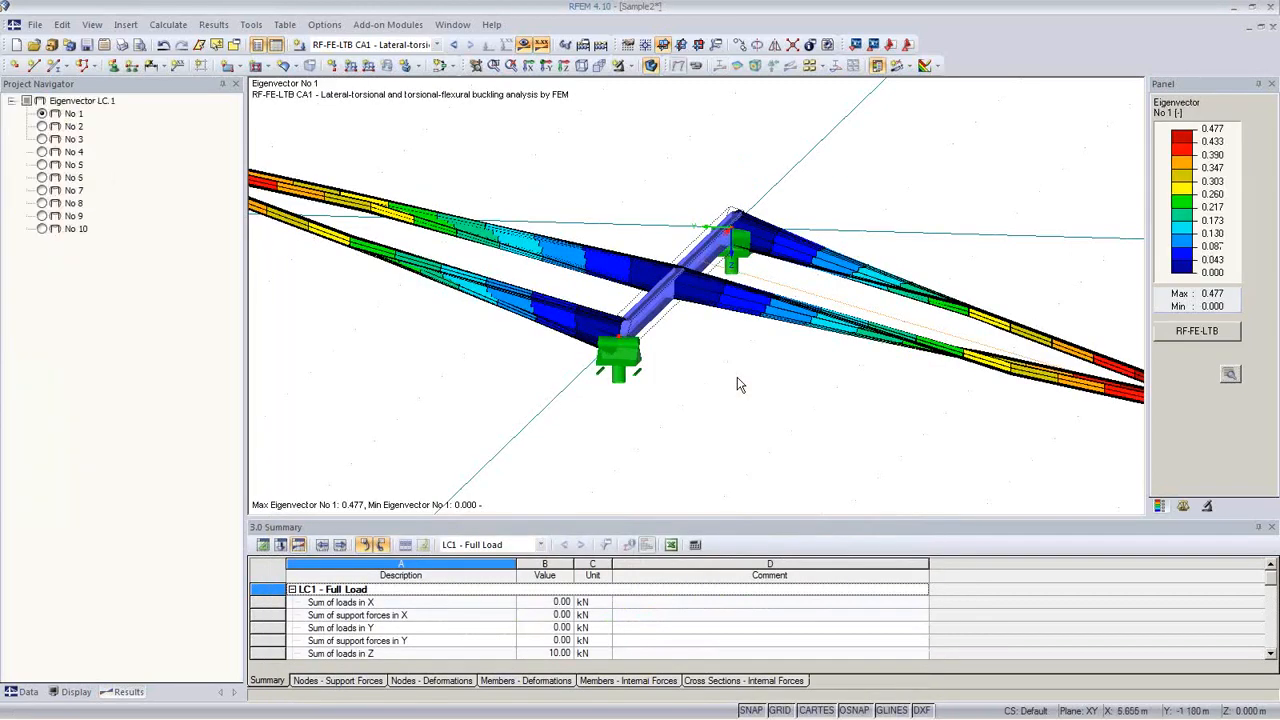
middle_click_drag(781, 399, 754, 369)
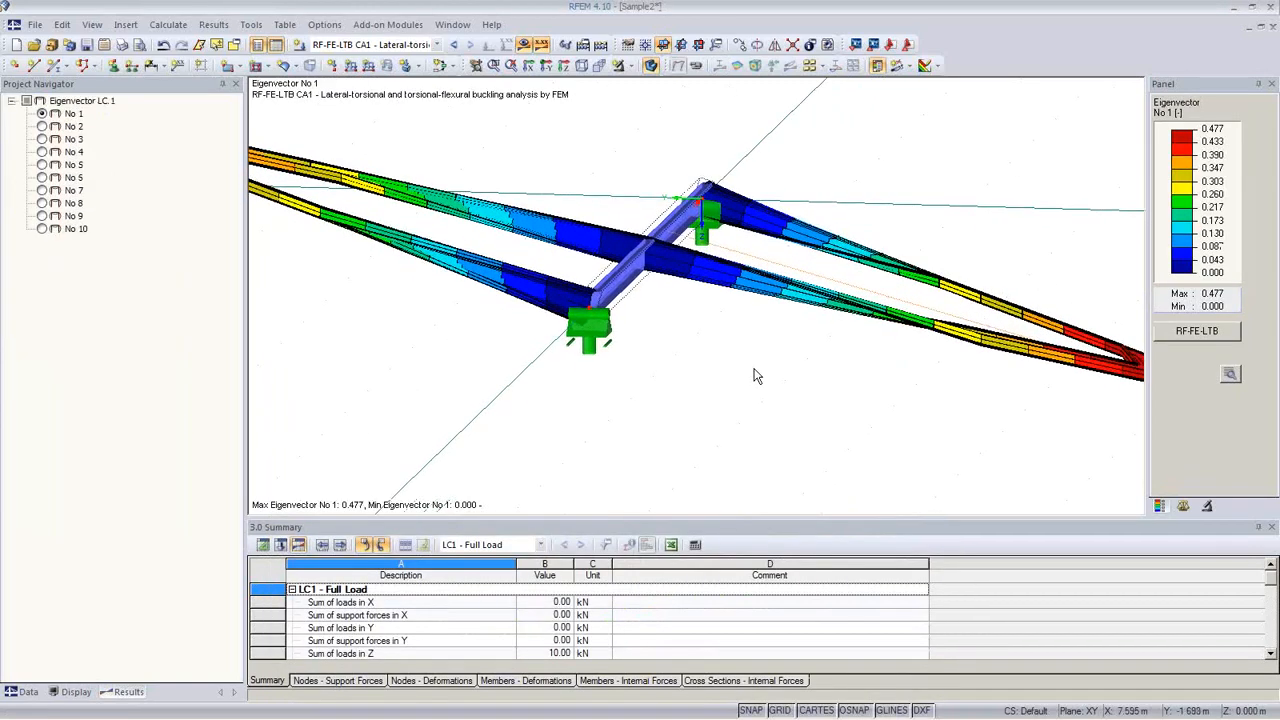
scroll(757, 376, "down", 3)
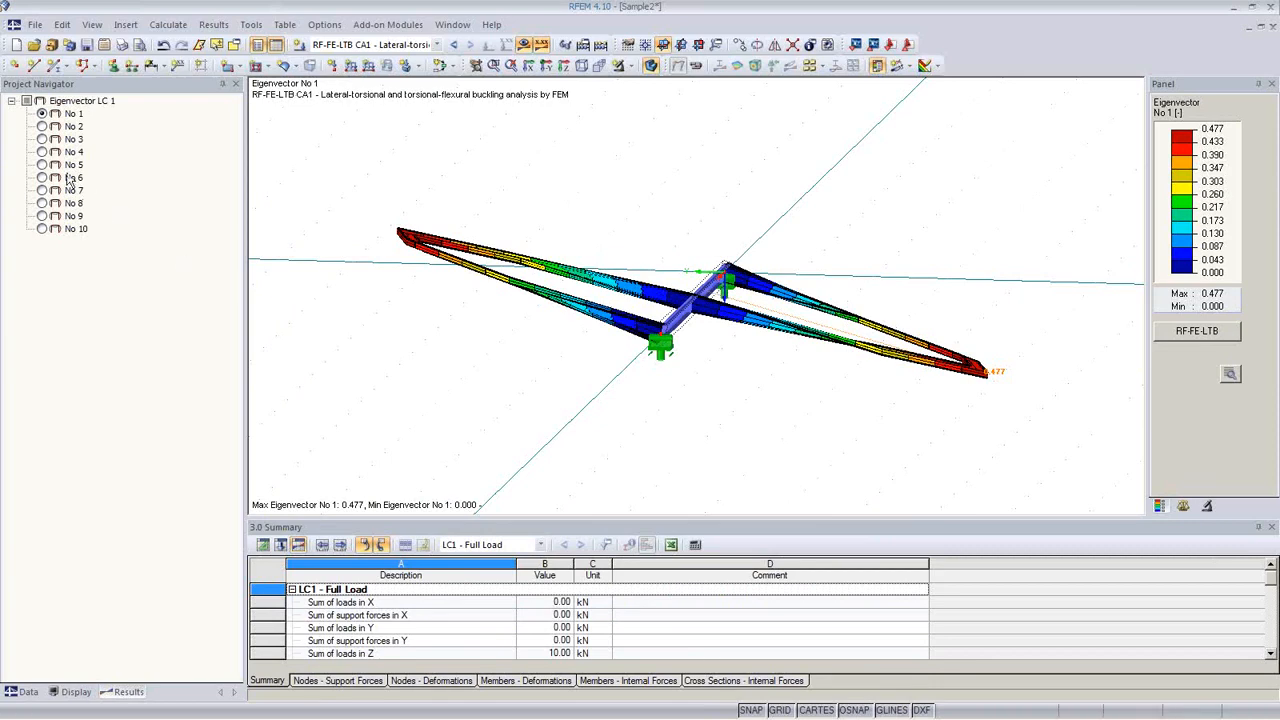
left_click(43, 127)
left_click(42, 114)
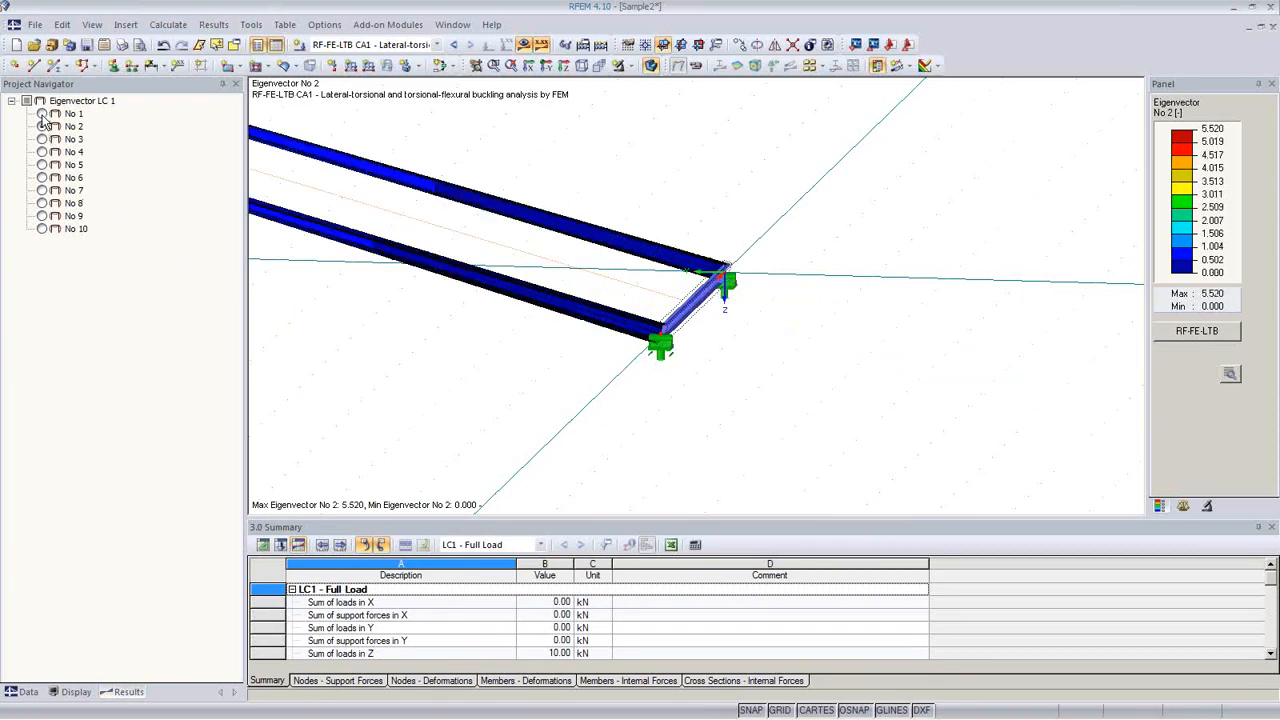
middle_click_drag(651, 406, 683, 446)
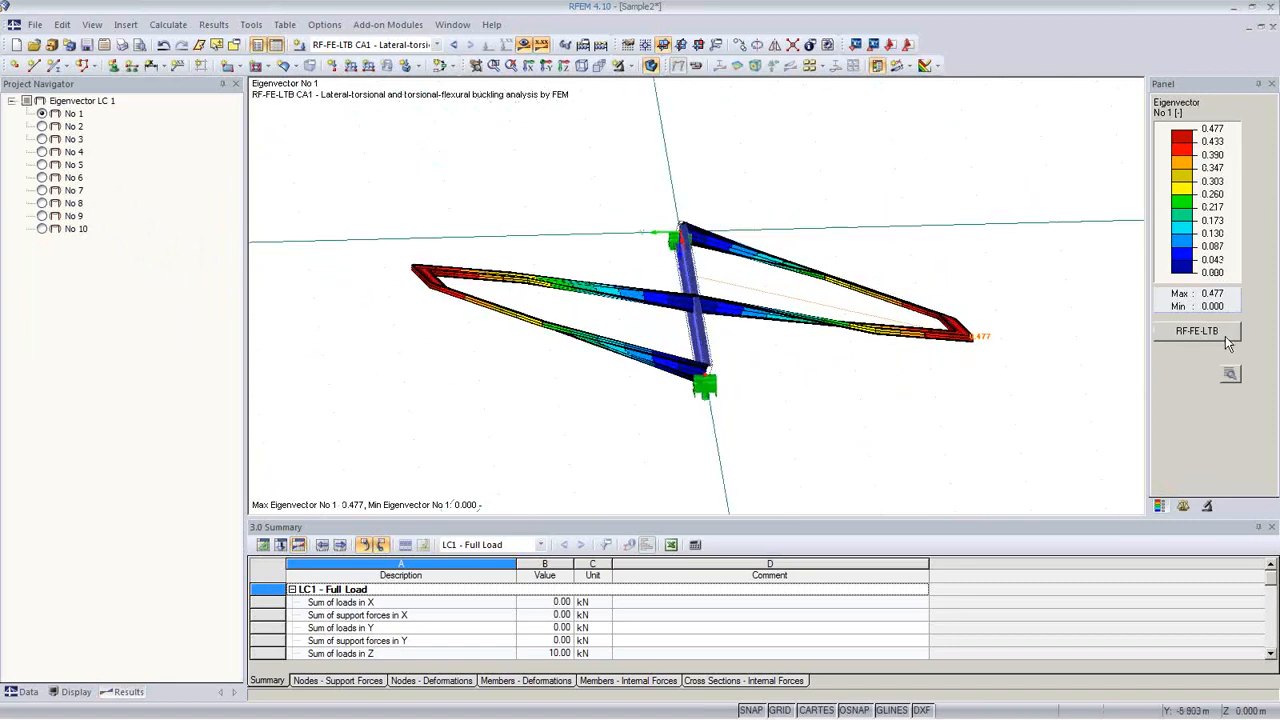
Display eigenvector No 2 and reduce its deformation display factor to 0.375
left_click(42, 126)
middle_click_drag(502, 340, 733, 395)
left_click(1183, 505)
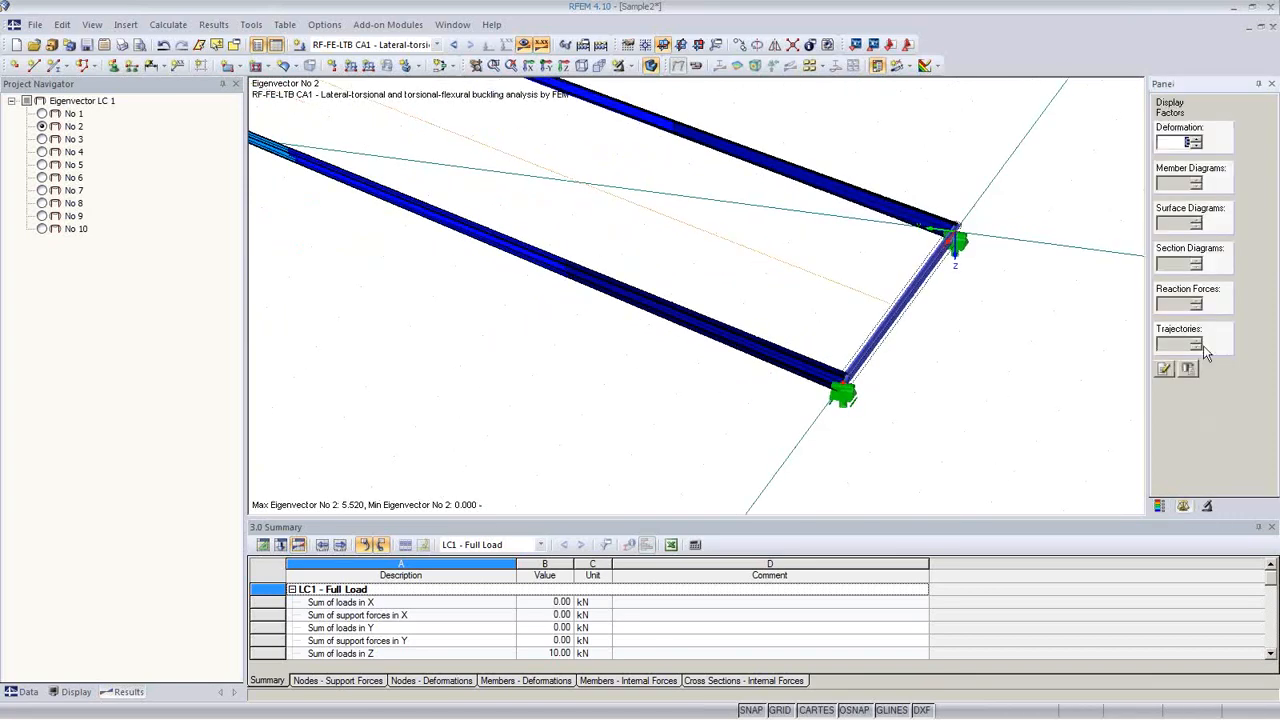
left_click(1196, 146)
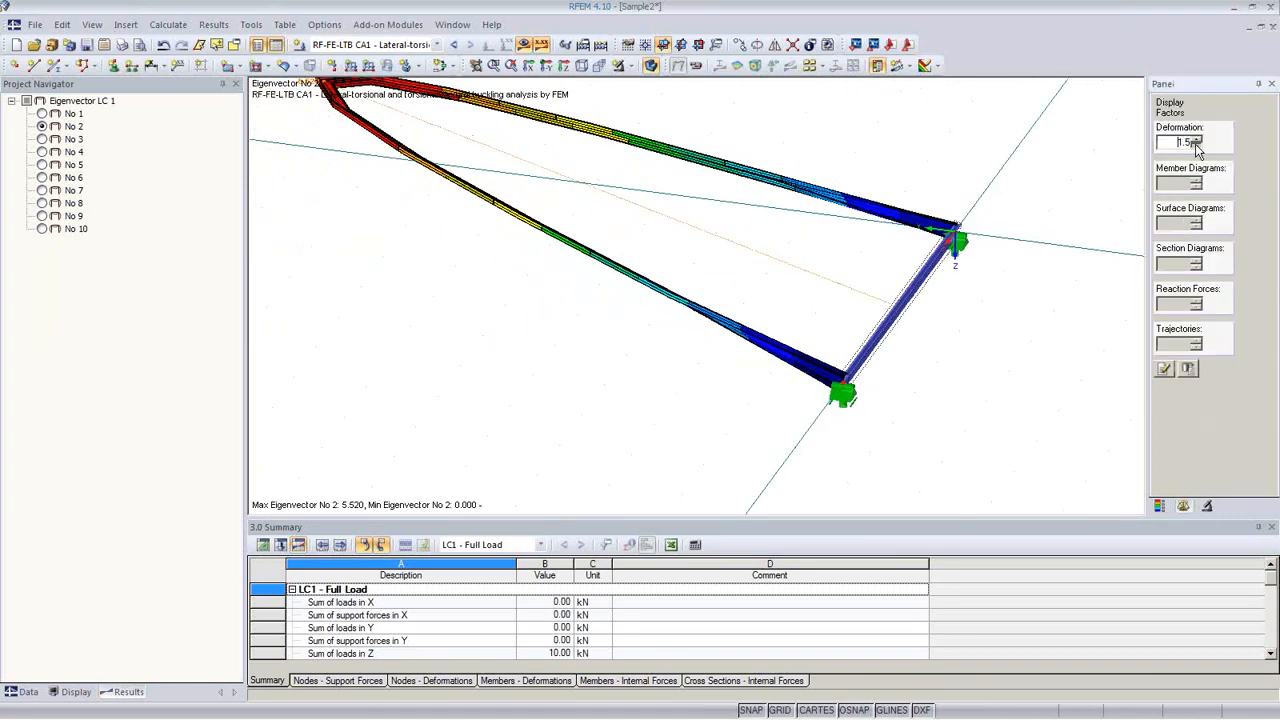
middle_click_drag(1048, 362, 950, 336, "ctrl")
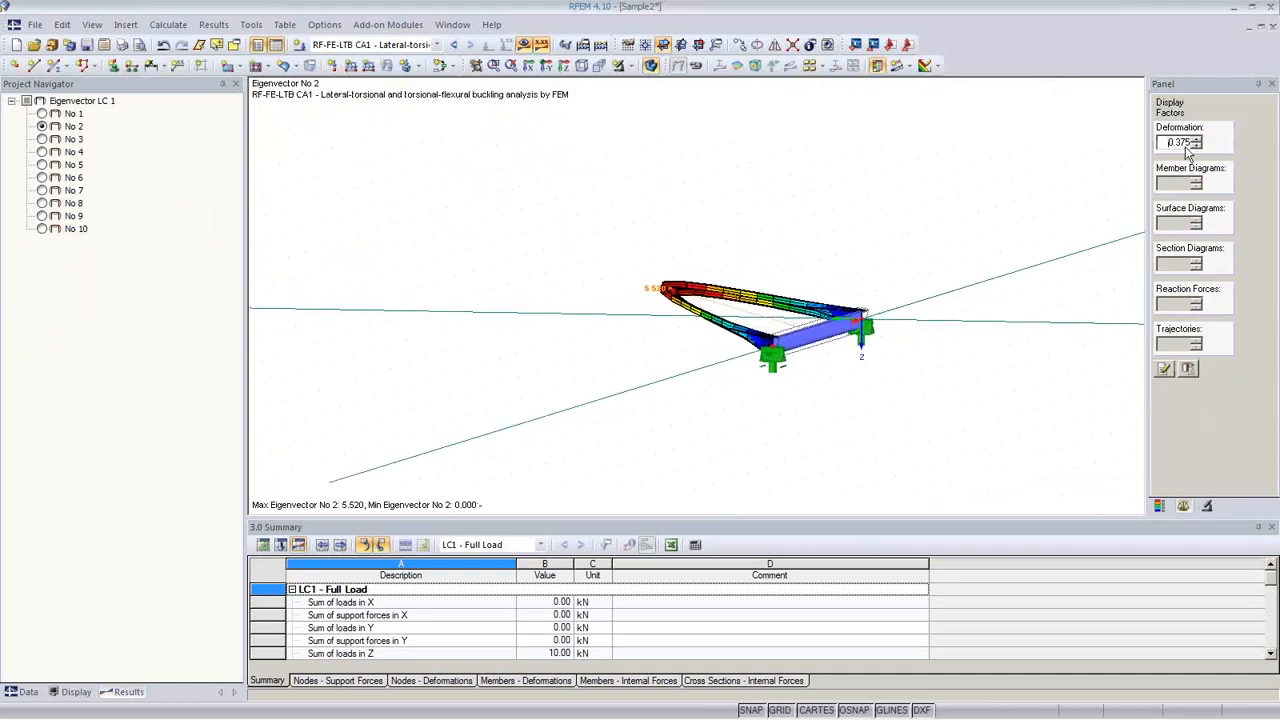
scroll(832, 343, "up", 2)
middle_click_drag(832, 343, 820, 363, "ctrl")
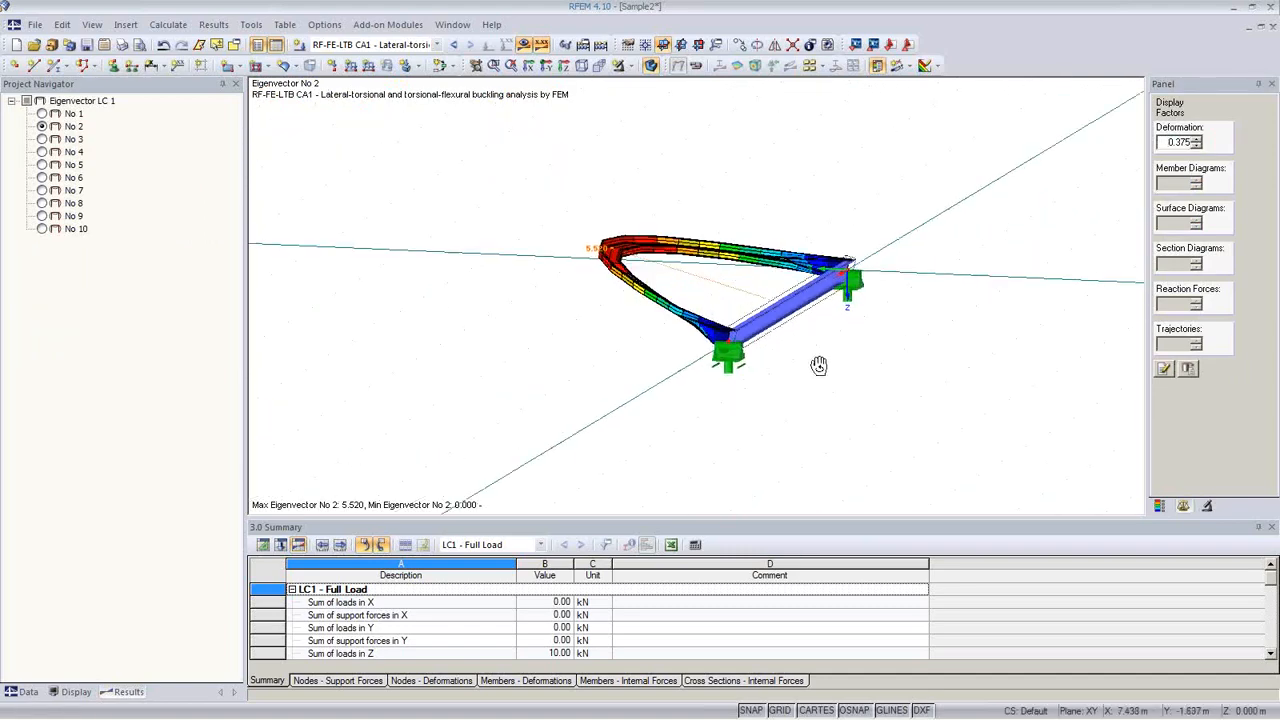
Examine the buckling shapes of eigenvectors No 3 and No 4
left_click(42, 140)
left_click(42, 152)
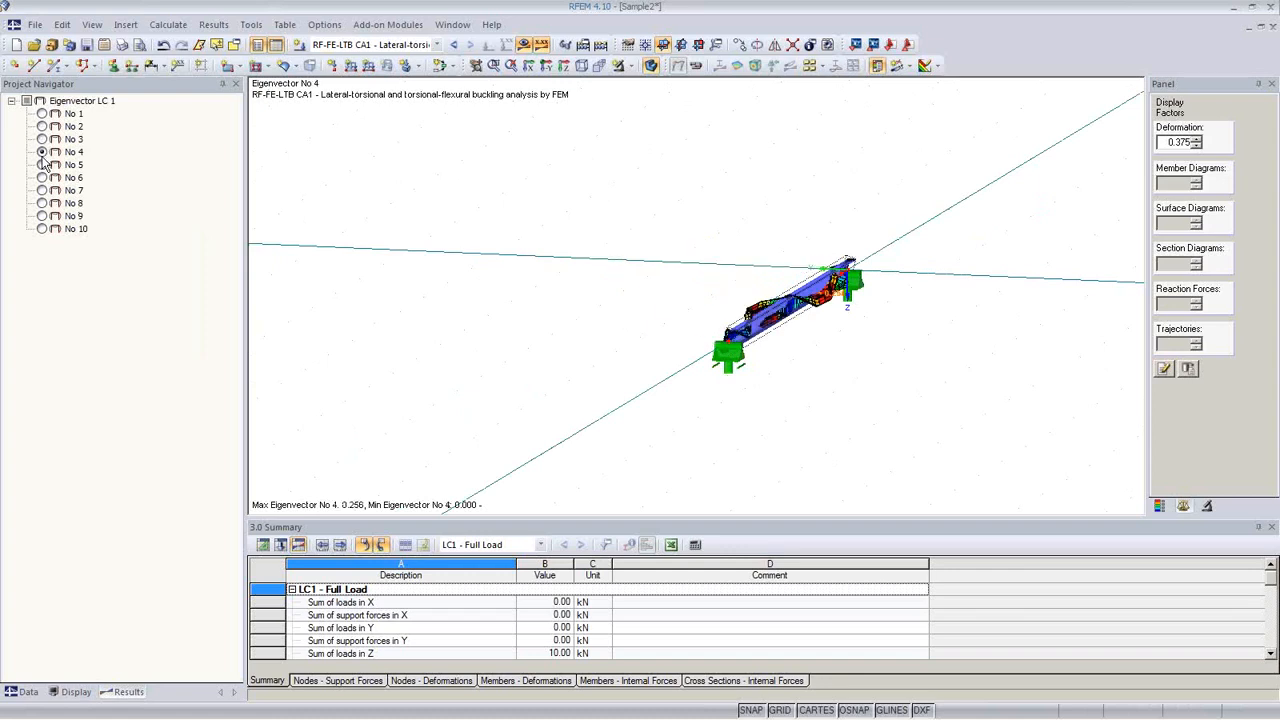
middle_click_drag(491, 371, 771, 391, "ctrl")
scroll(800, 338, "up", 3)
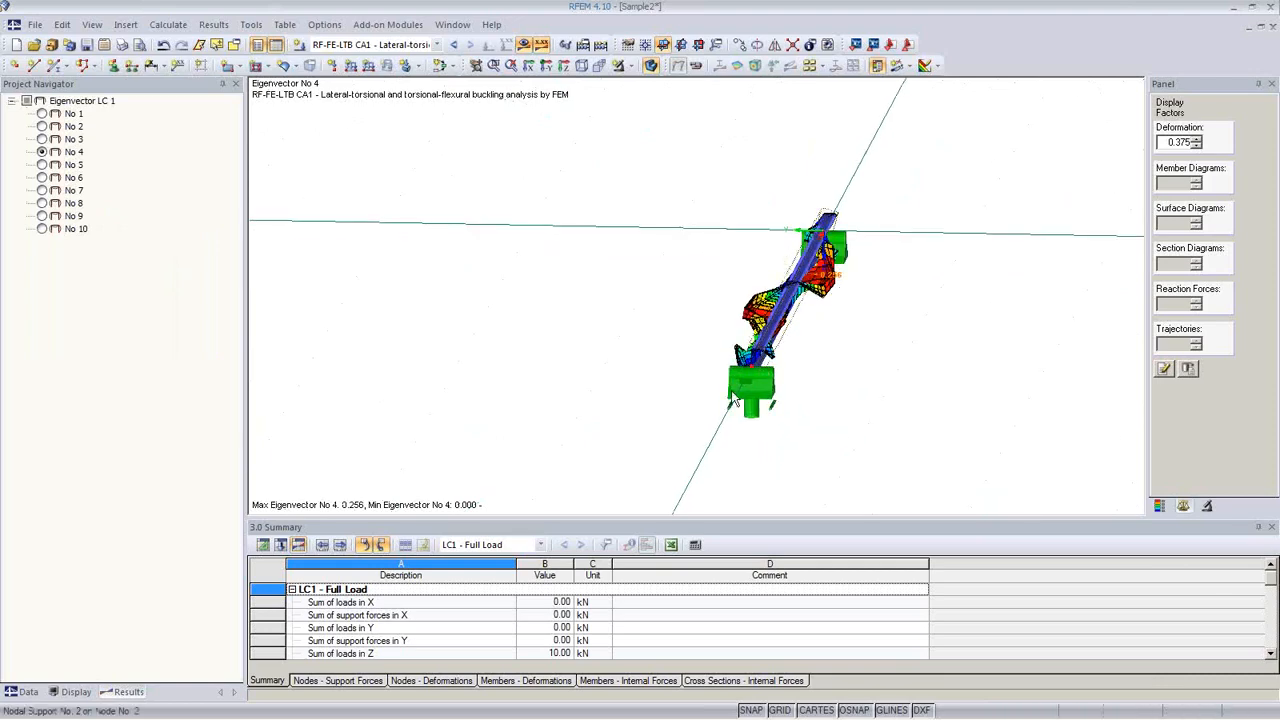
Select eigenvector No 2, inspect its lateral shape, and adopt it as the purlin's imperfection in RF-FE-LTB
left_click(42, 127)
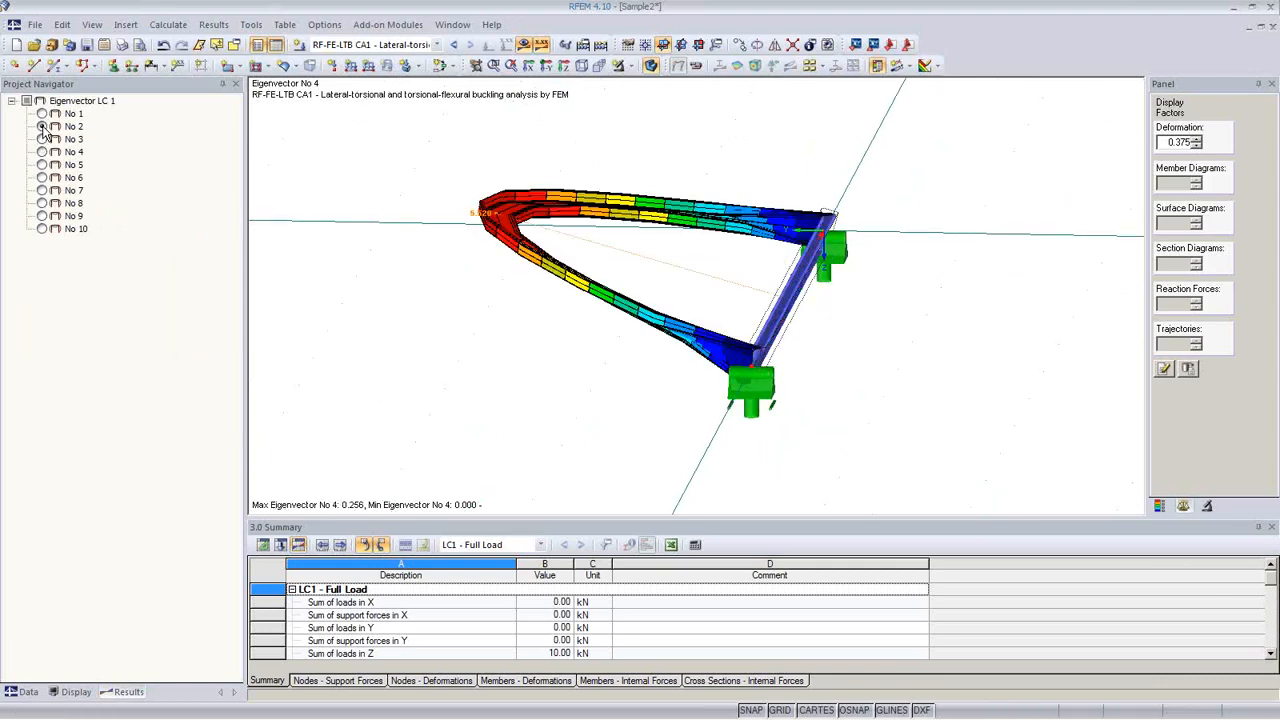
middle_click_drag(737, 348, 540, 270, "ctrl")
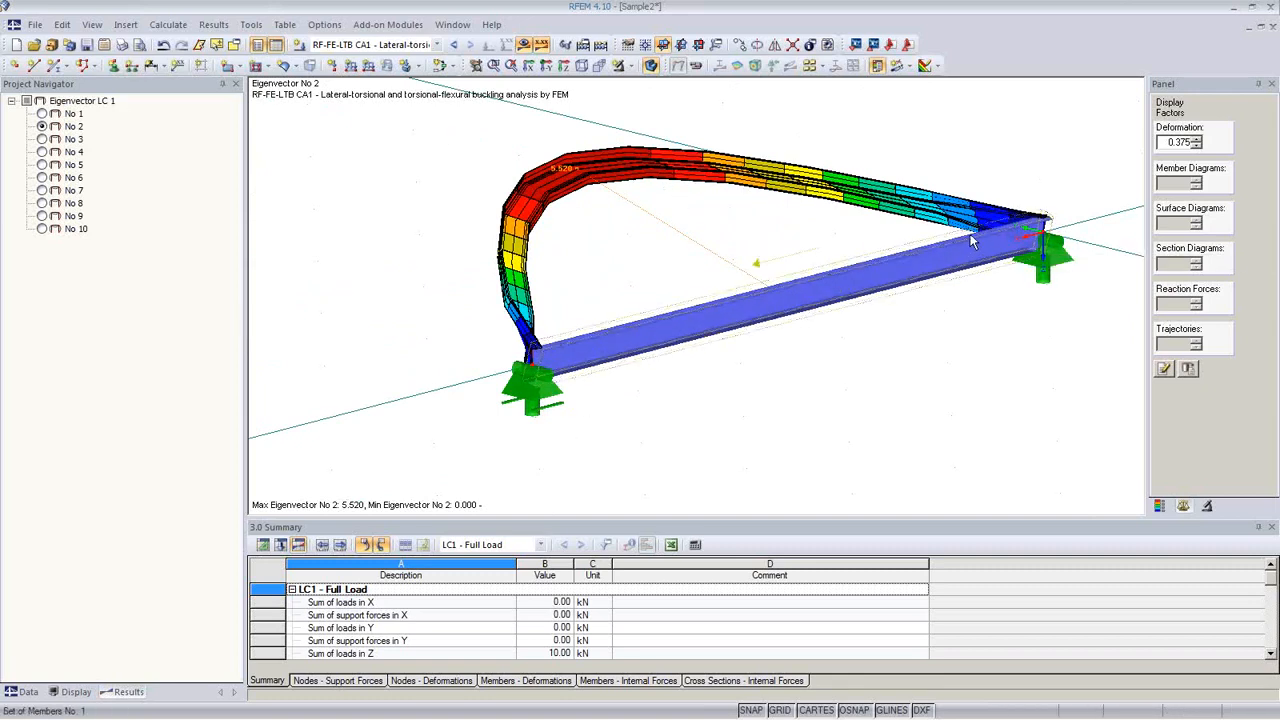
middle_click_drag(658, 429, 1022, 289, "ctrl")
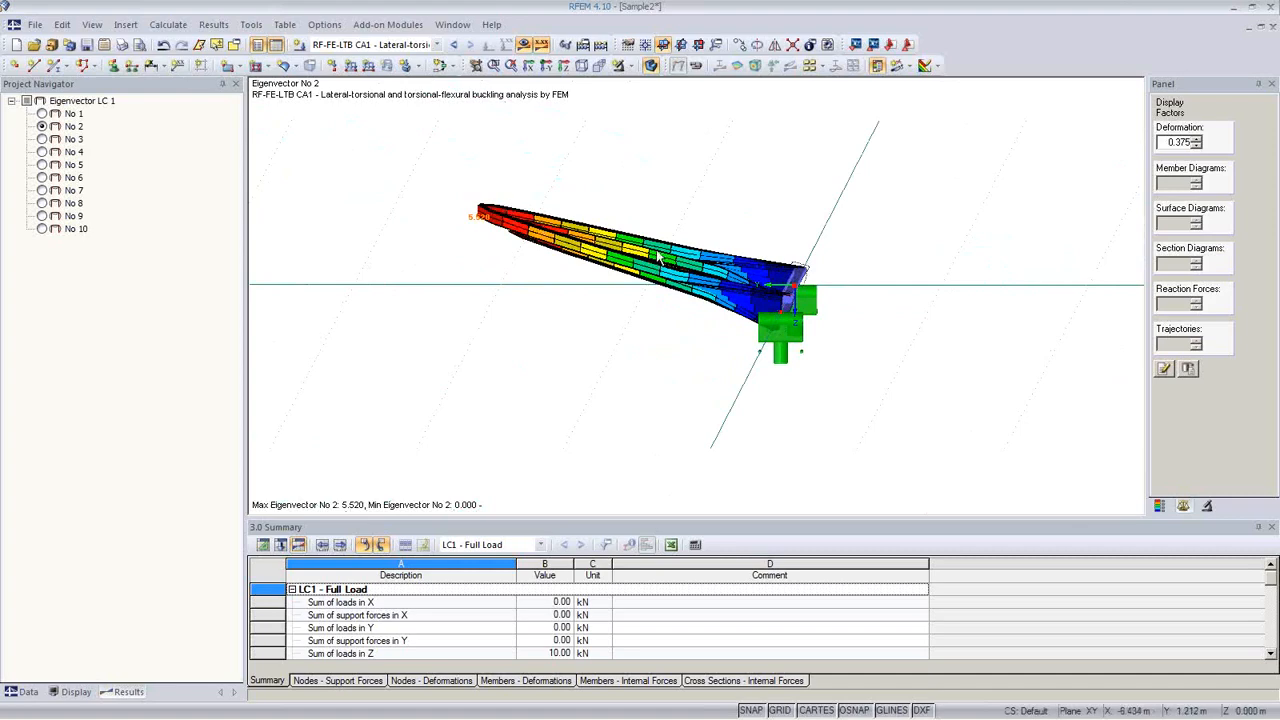
middle_click_drag(827, 360, 735, 415, "ctrl")
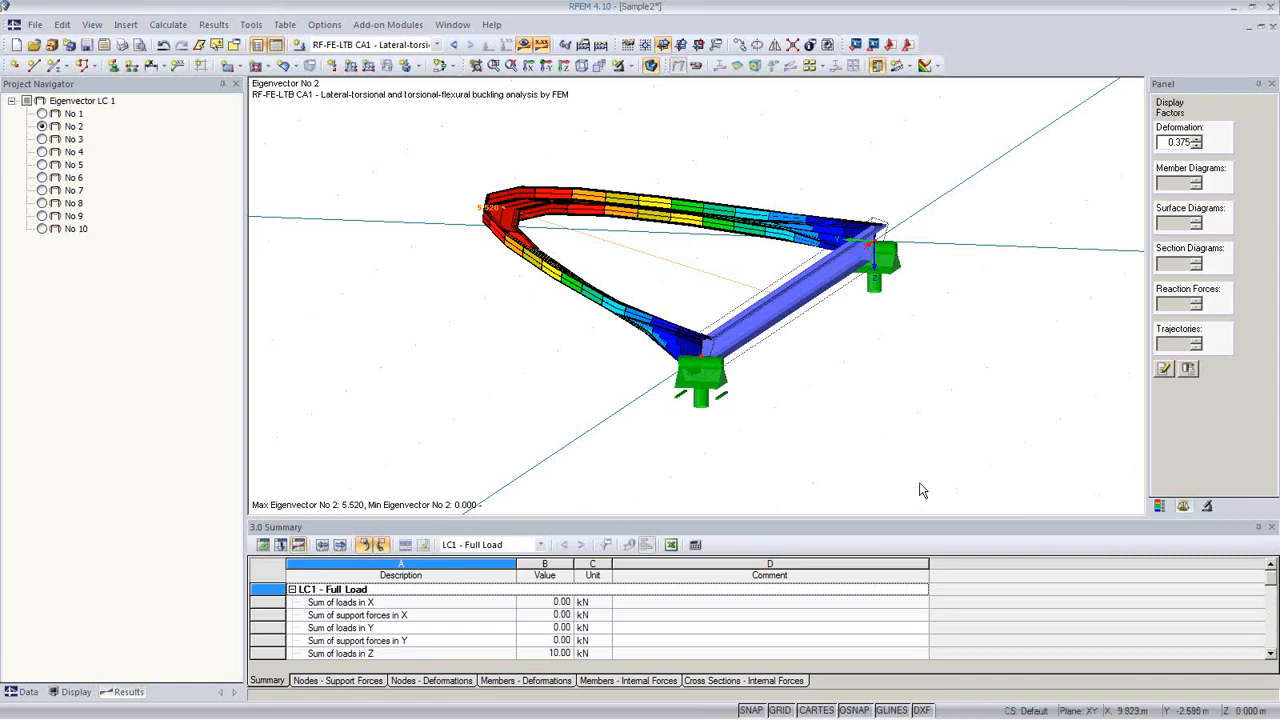
left_click(1159, 506)
left_click(1213, 336)
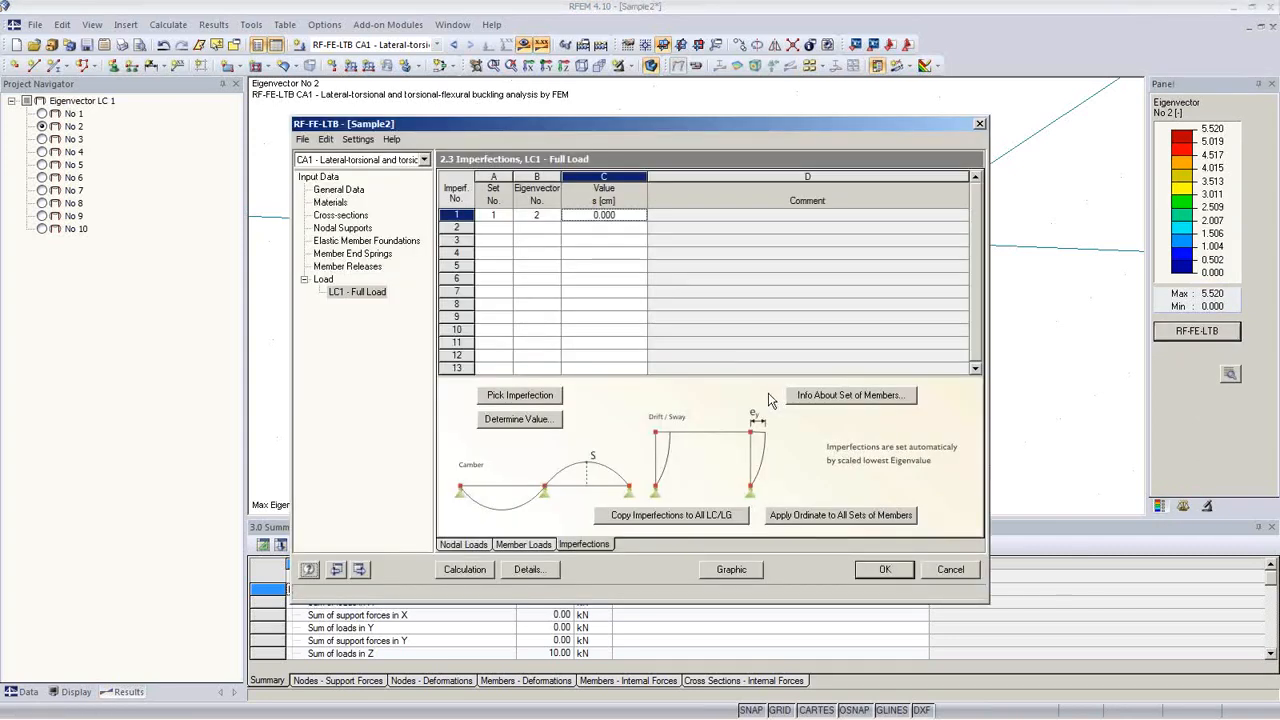
Set the imperfection value s to 2.5 cm and recalculate the design case
left_click(610, 217)
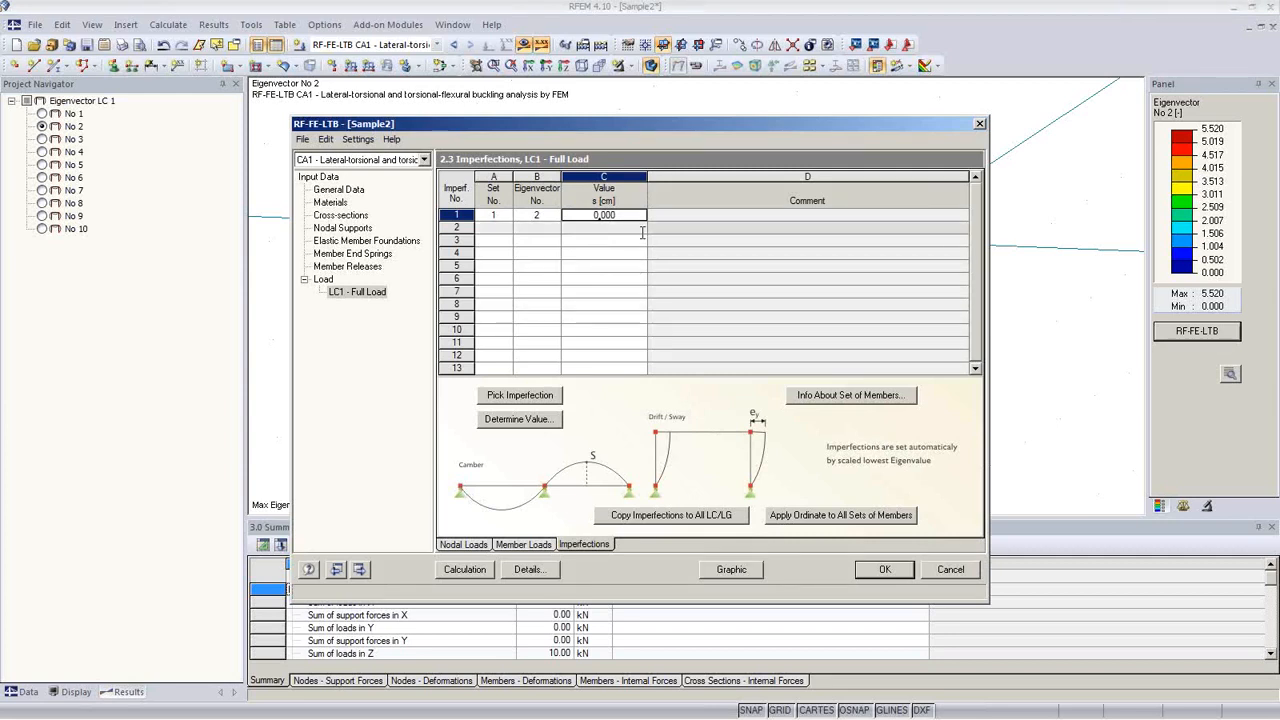
double_click(611, 215)
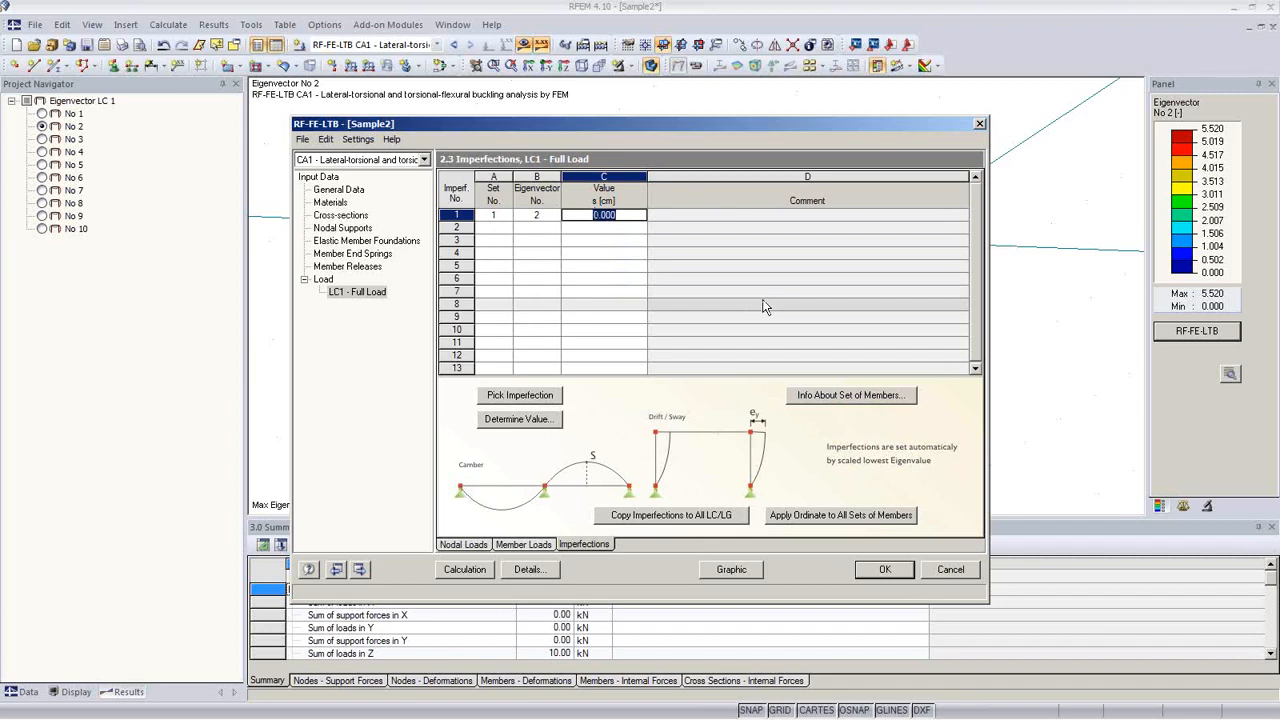
type("2.5")
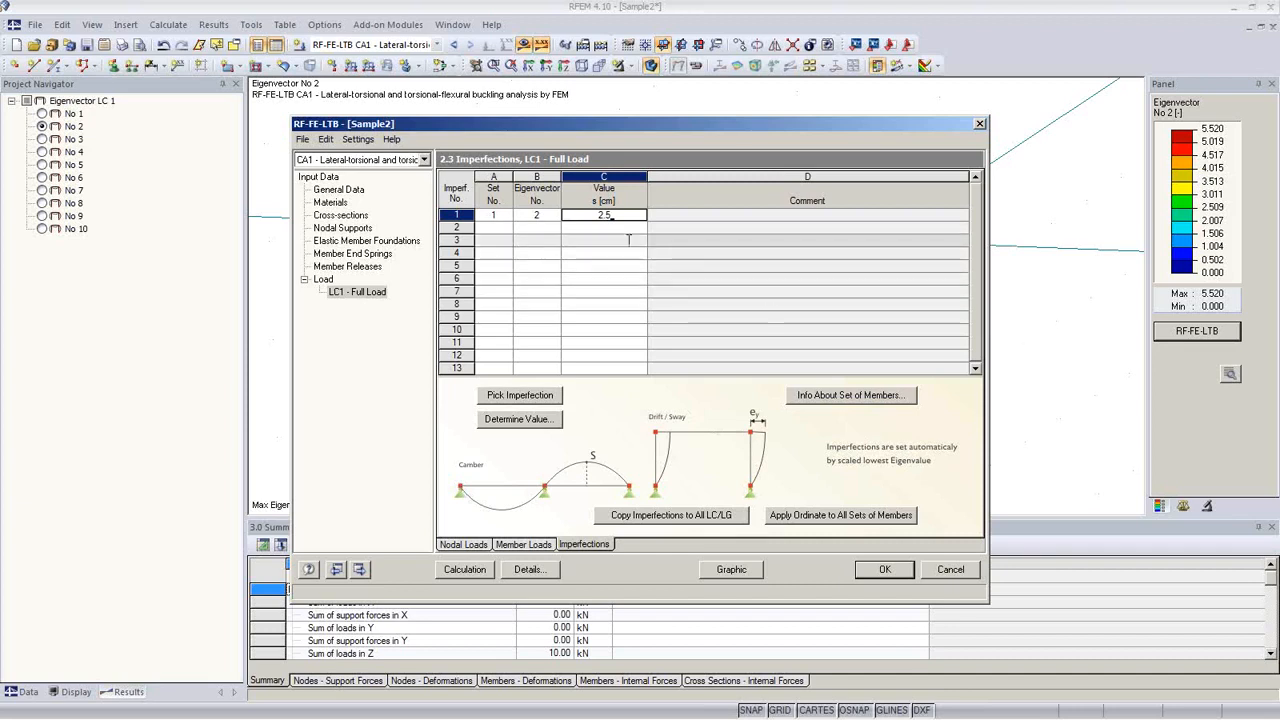
left_click(618, 240)
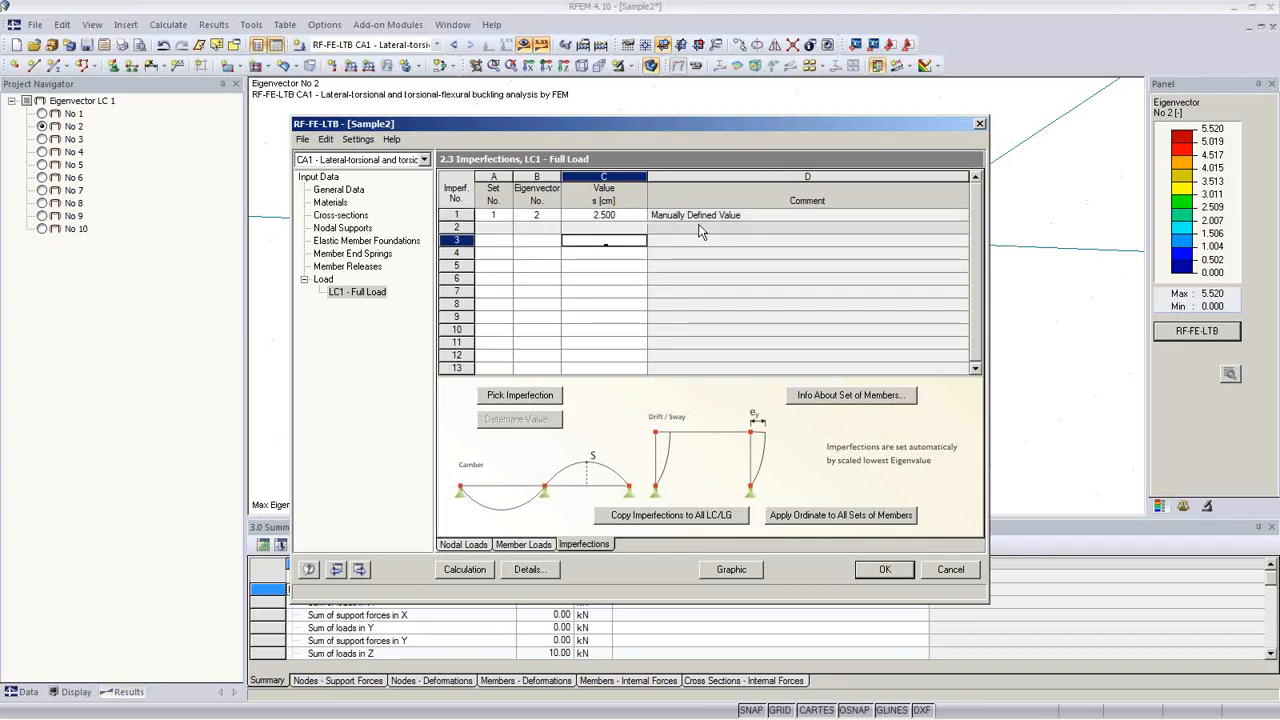
left_click(633, 217)
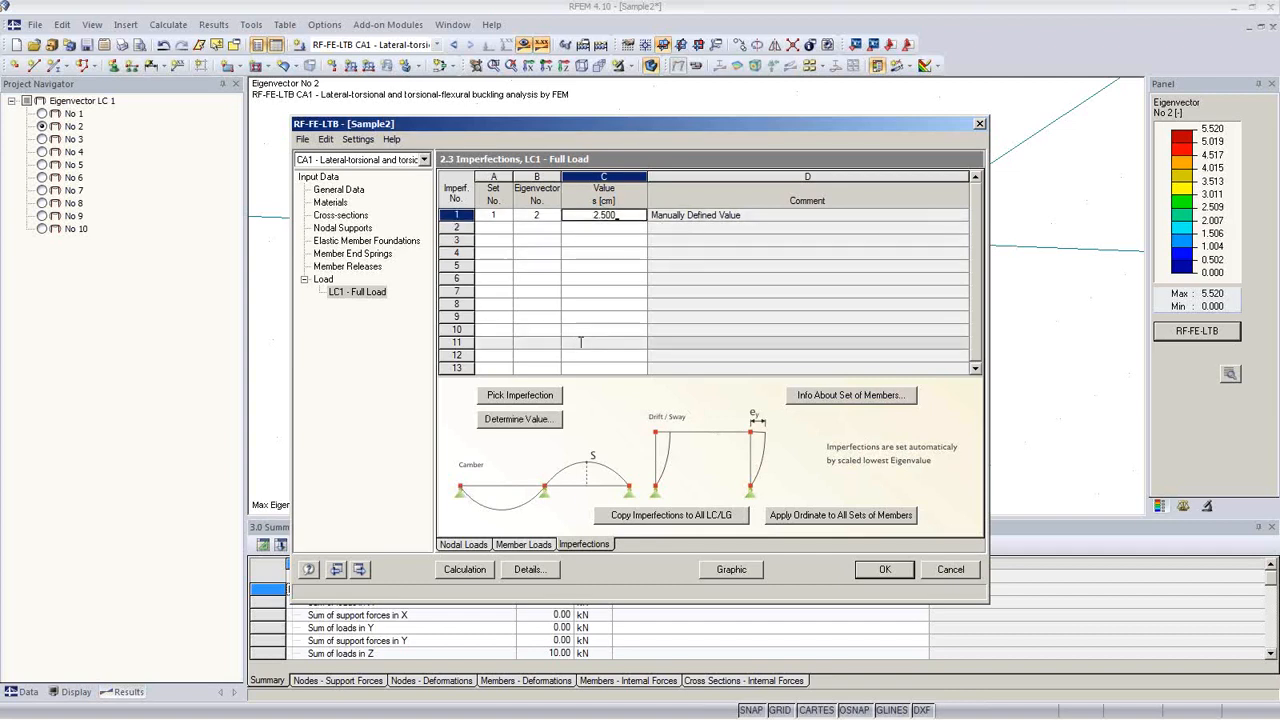
left_click(464, 569)
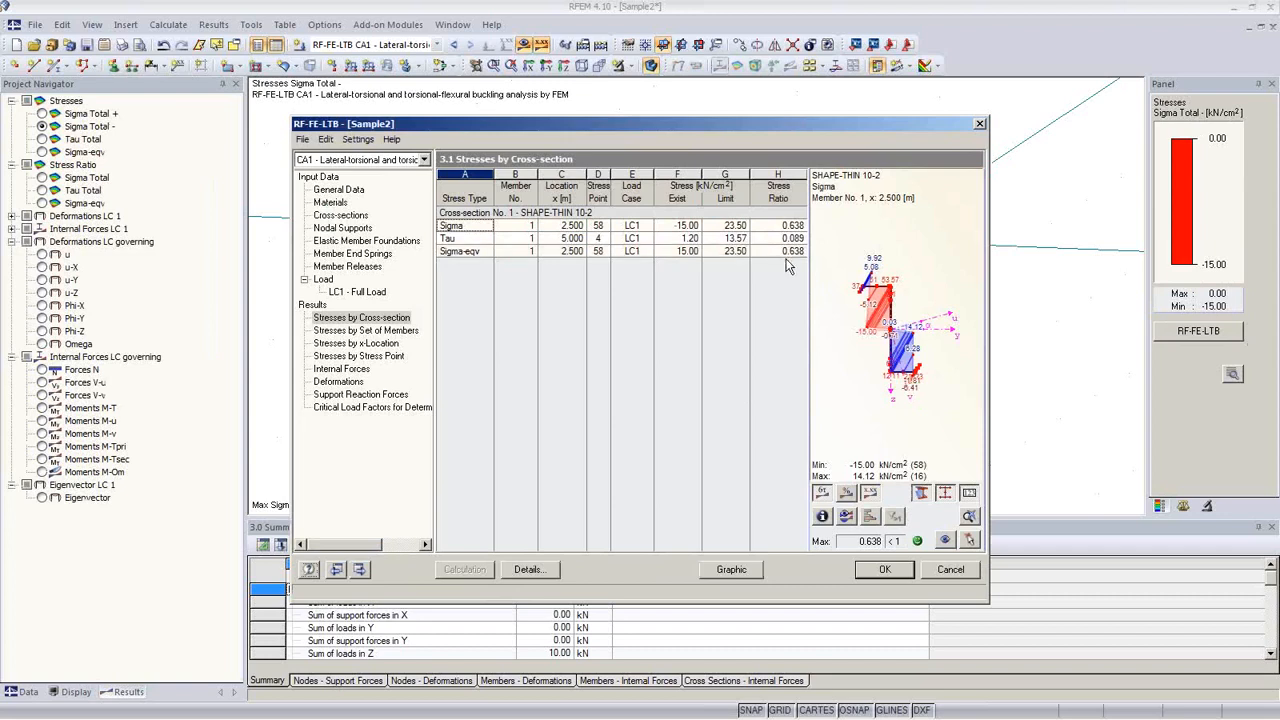
Review the critical load factors, the stresses by cross-section, set of members, x-location and stress point, and the internal forces
left_click(375, 407)
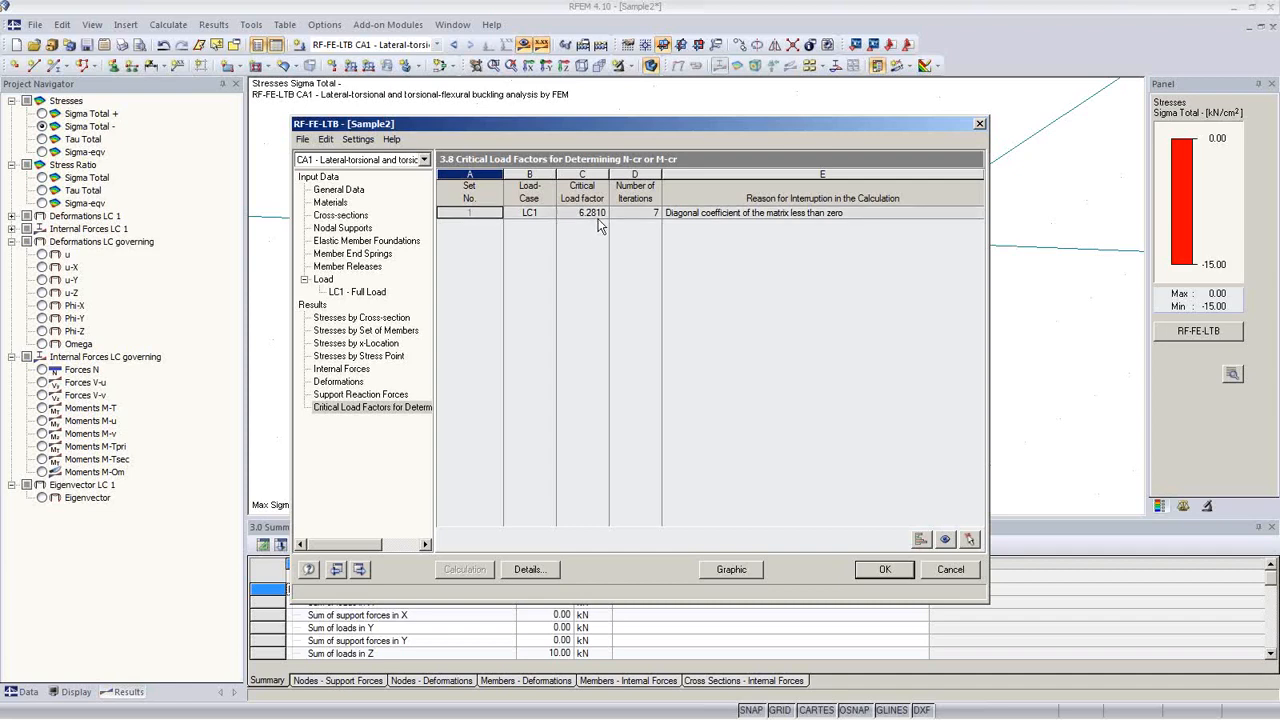
left_click(362, 318)
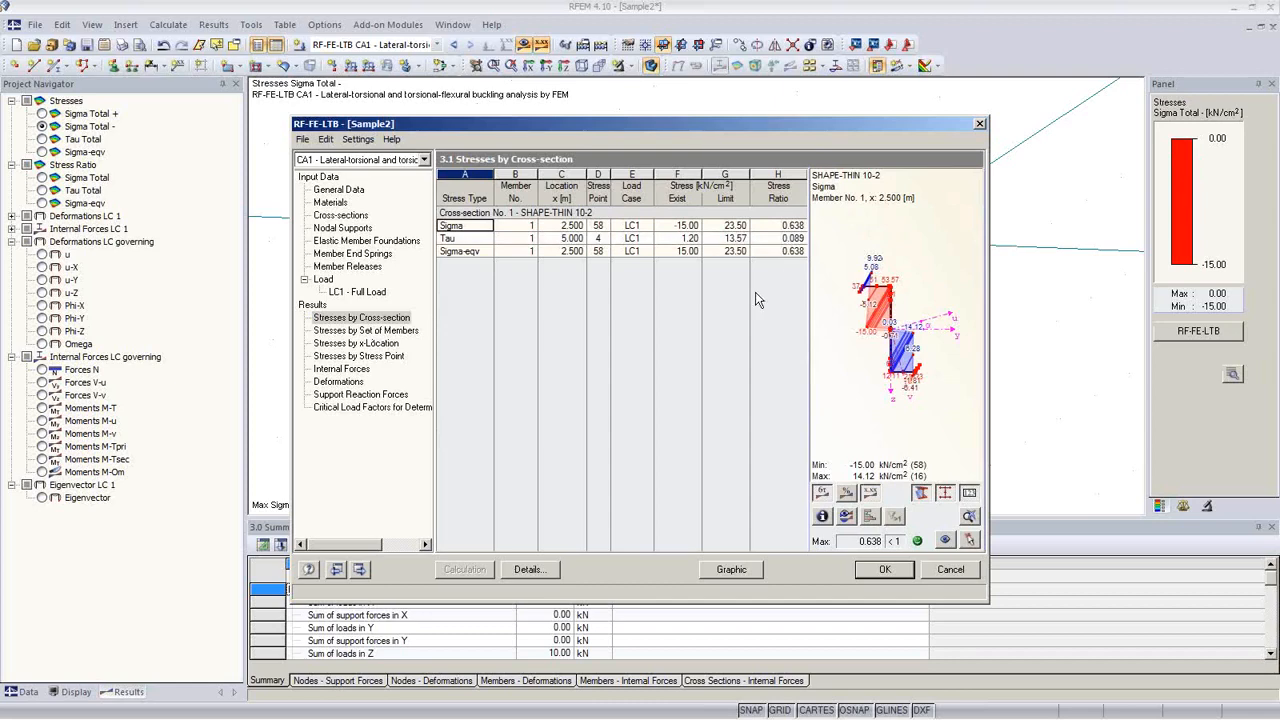
left_click(378, 333)
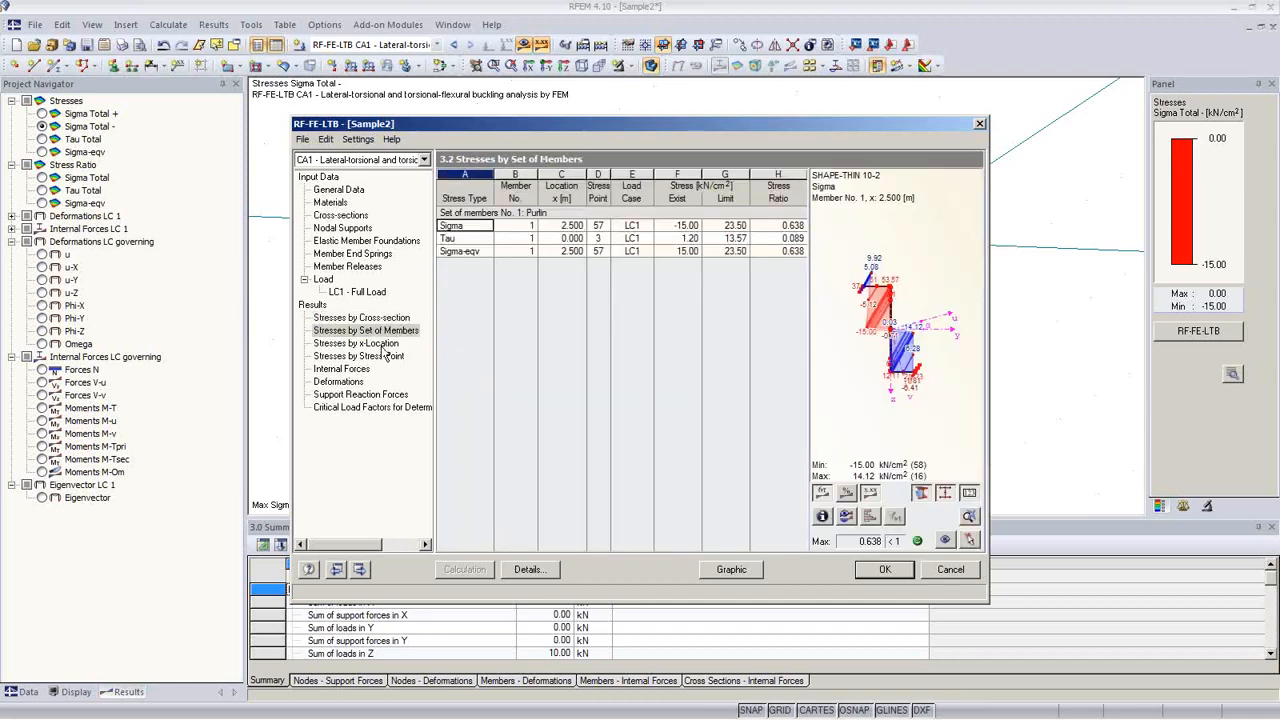
left_click(382, 345)
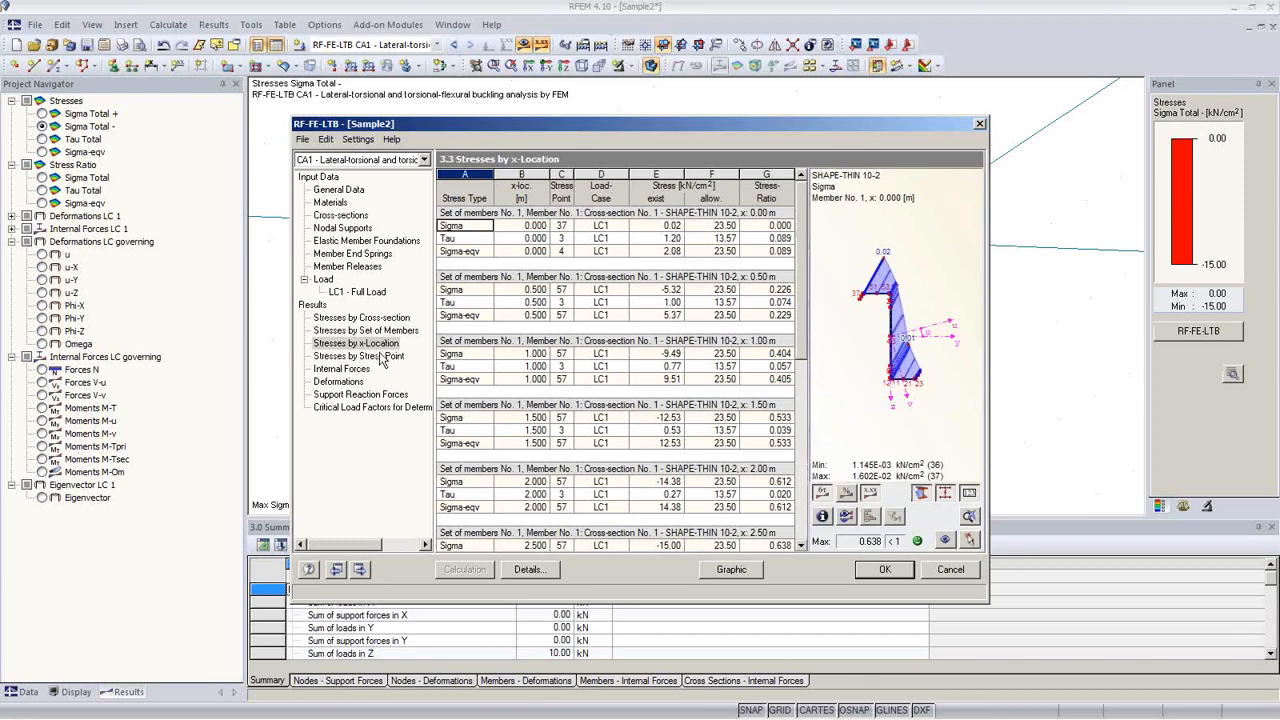
left_click(372, 357)
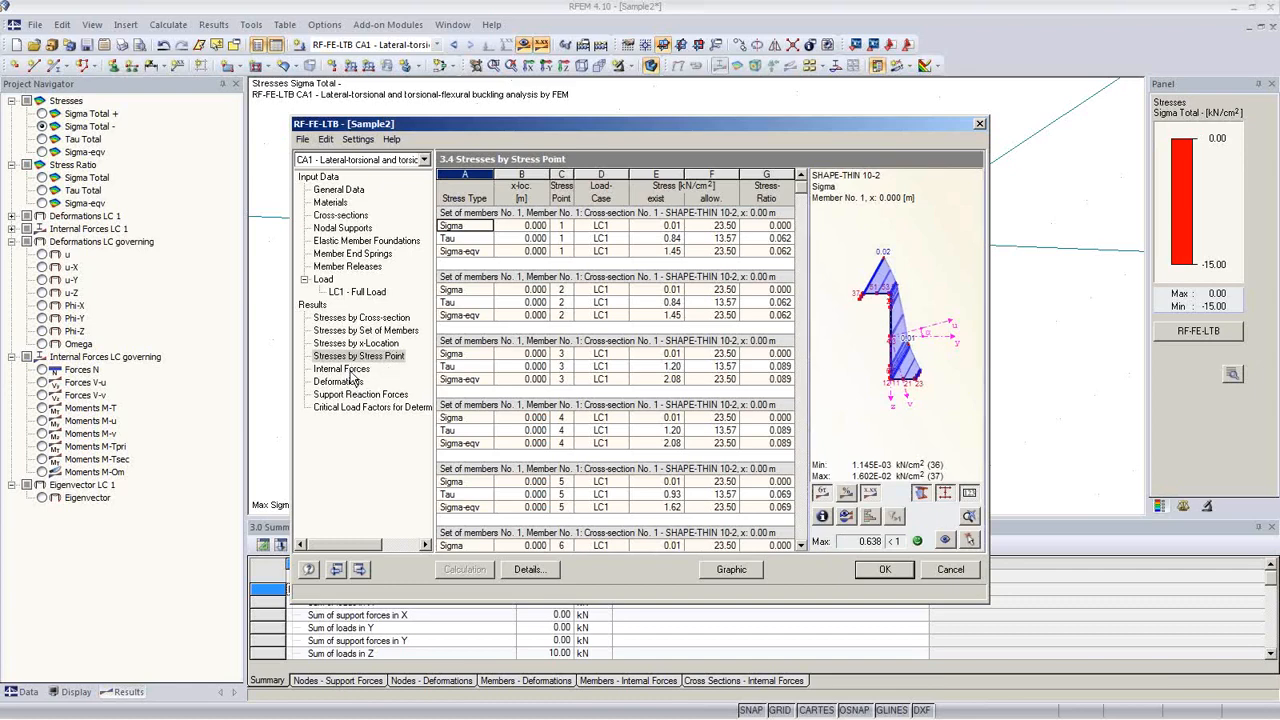
left_click(348, 370)
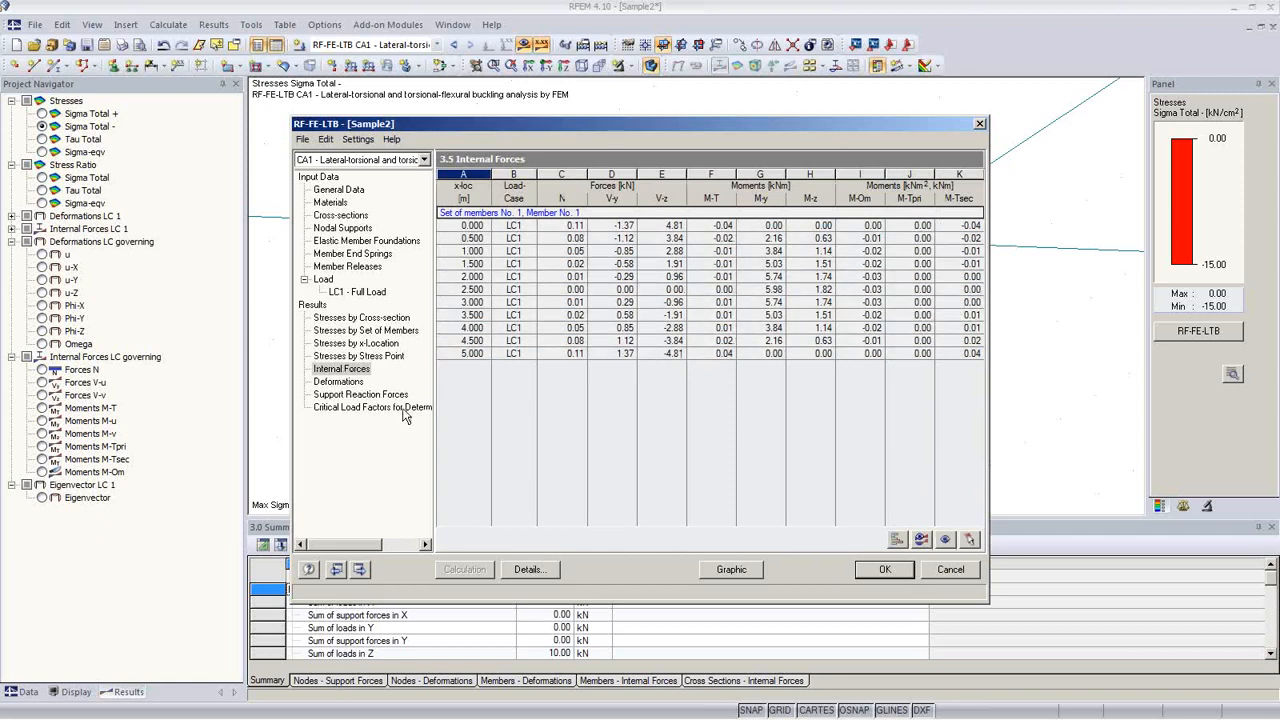
Review the deformations and support reaction forces of the set of members, and switch to the graphical results
left_click(345, 383)
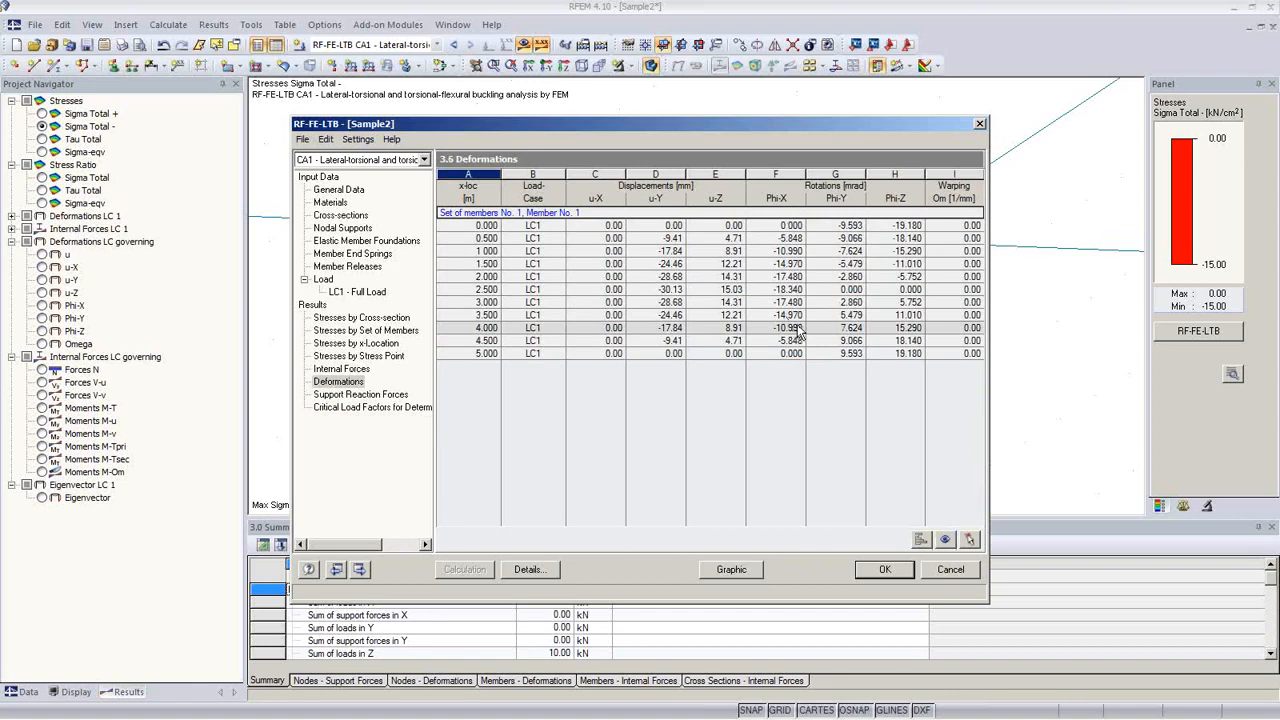
left_click(352, 395)
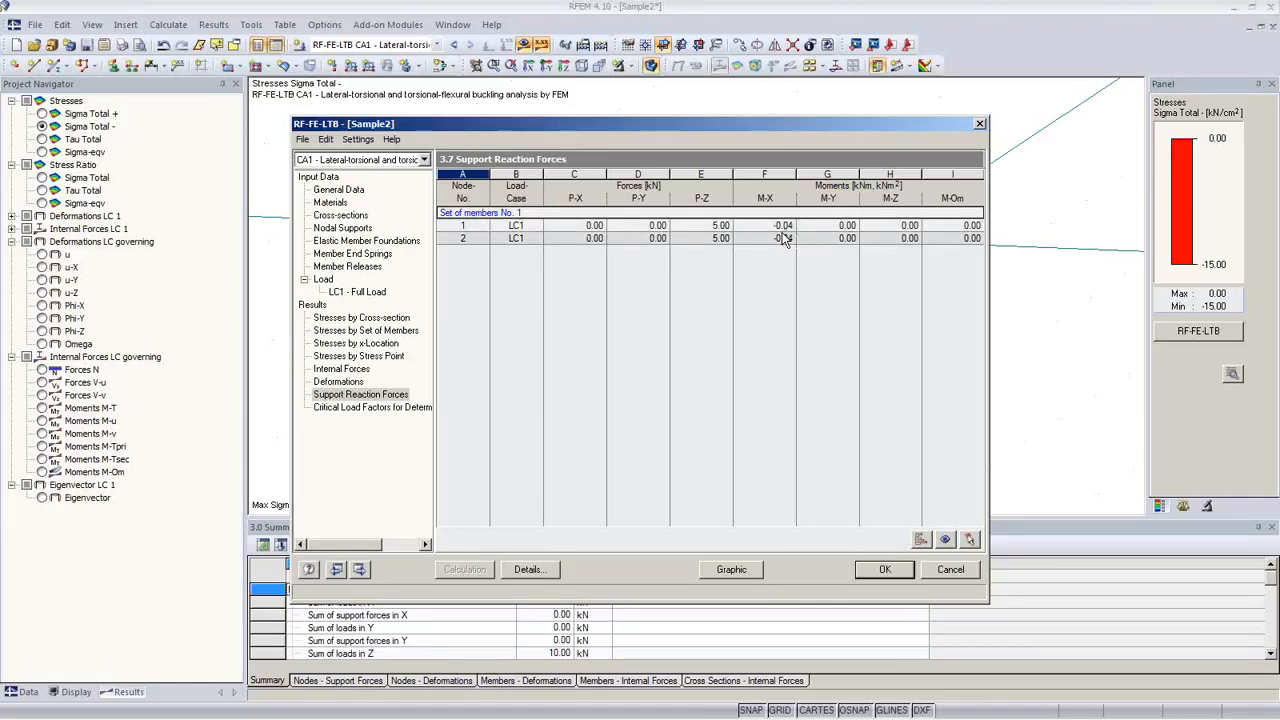
left_click(735, 570)
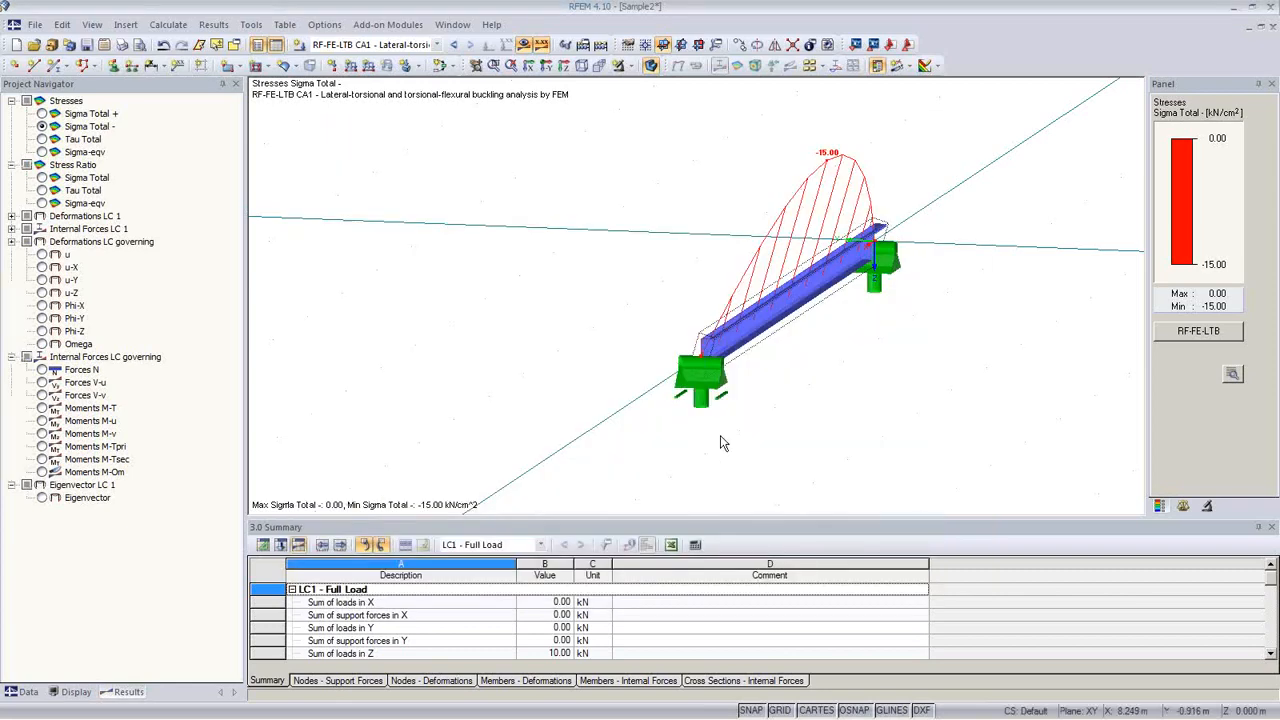
Show the purlin unrendered and examine its Sigma Total +, Sigma Total - and Sigma-eqv stresses and the Sigma-eqv stress ratio
middle_click_drag(746, 424, 656, 437, "ctrl")
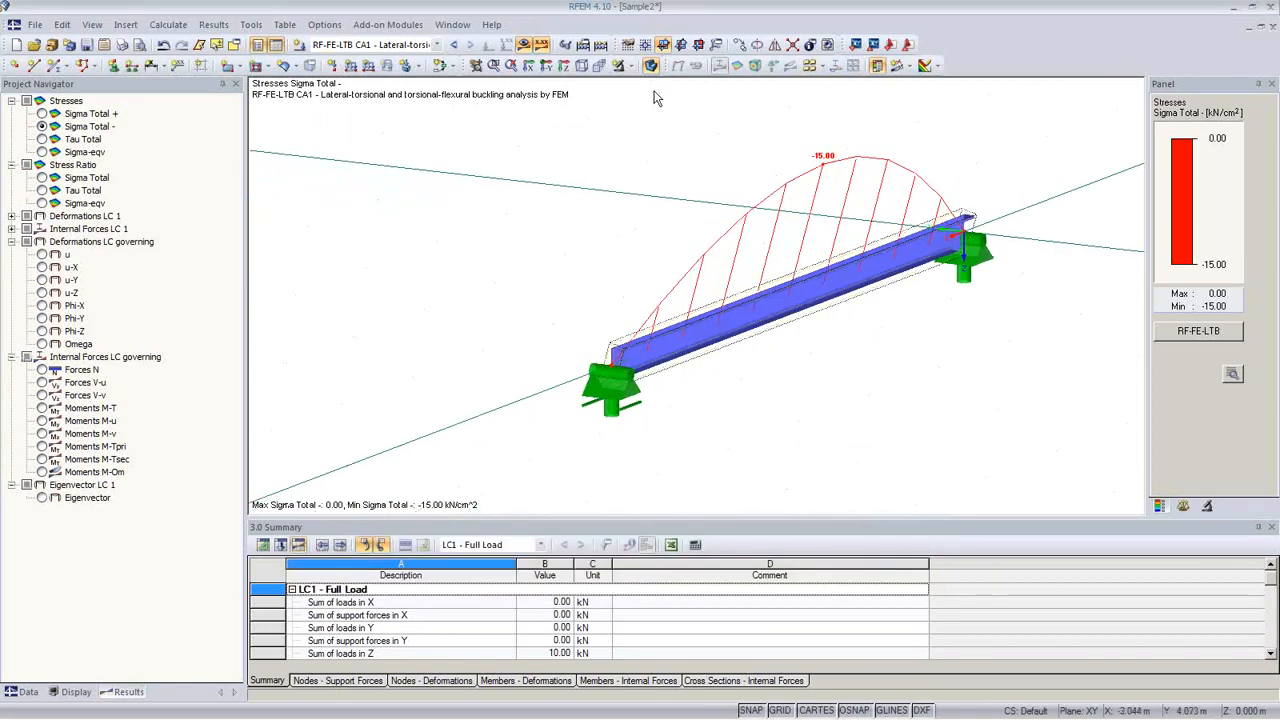
left_click(651, 66)
middle_click_drag(799, 325, 708, 305)
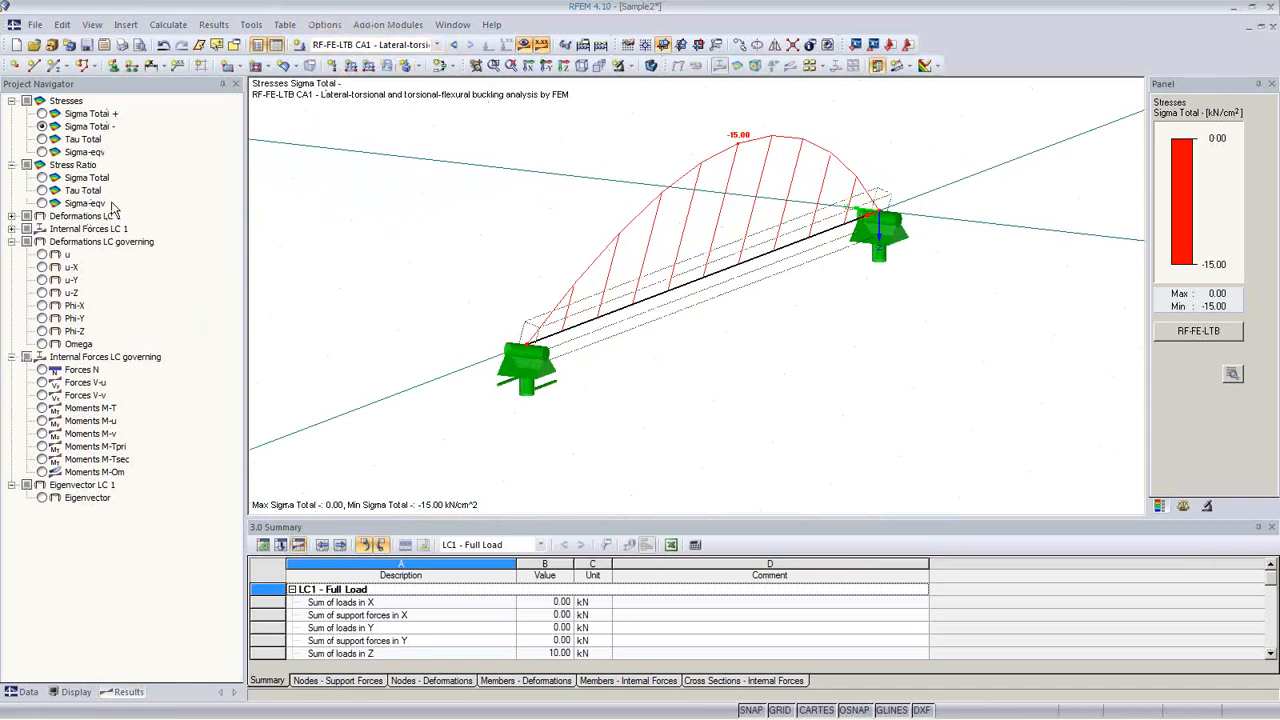
left_click(42, 114)
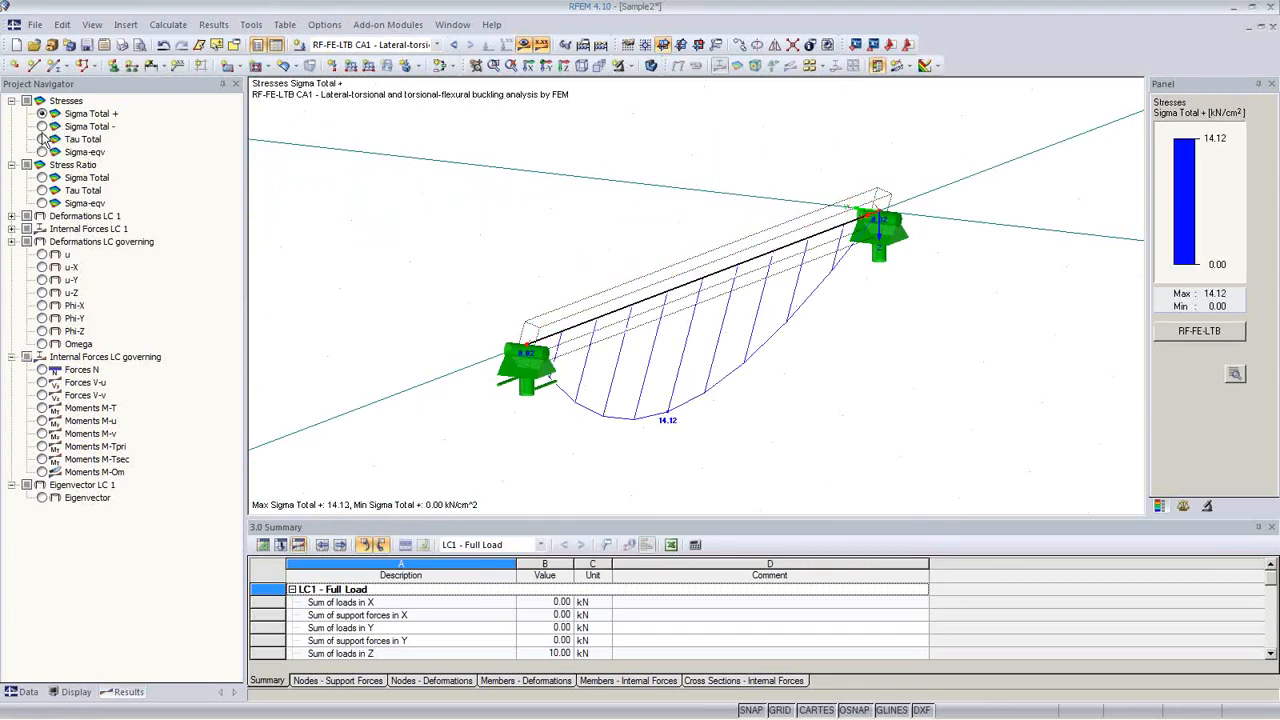
left_click(43, 126)
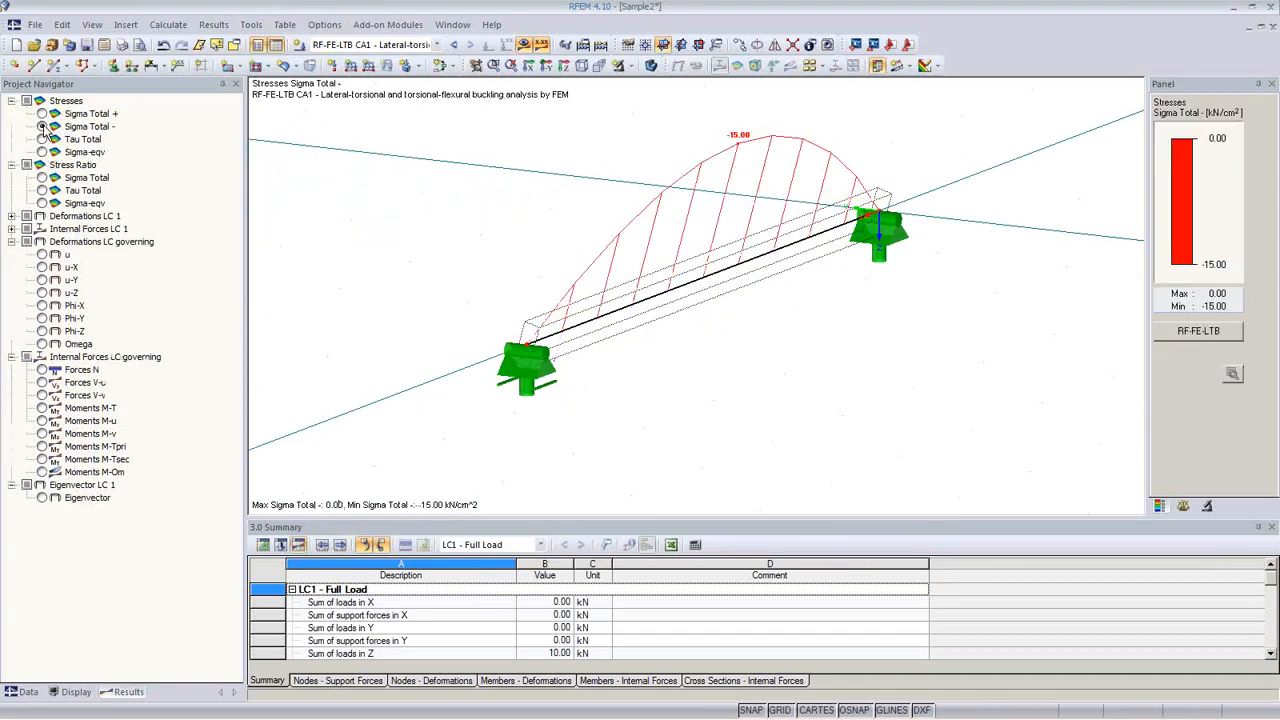
left_click(42, 152)
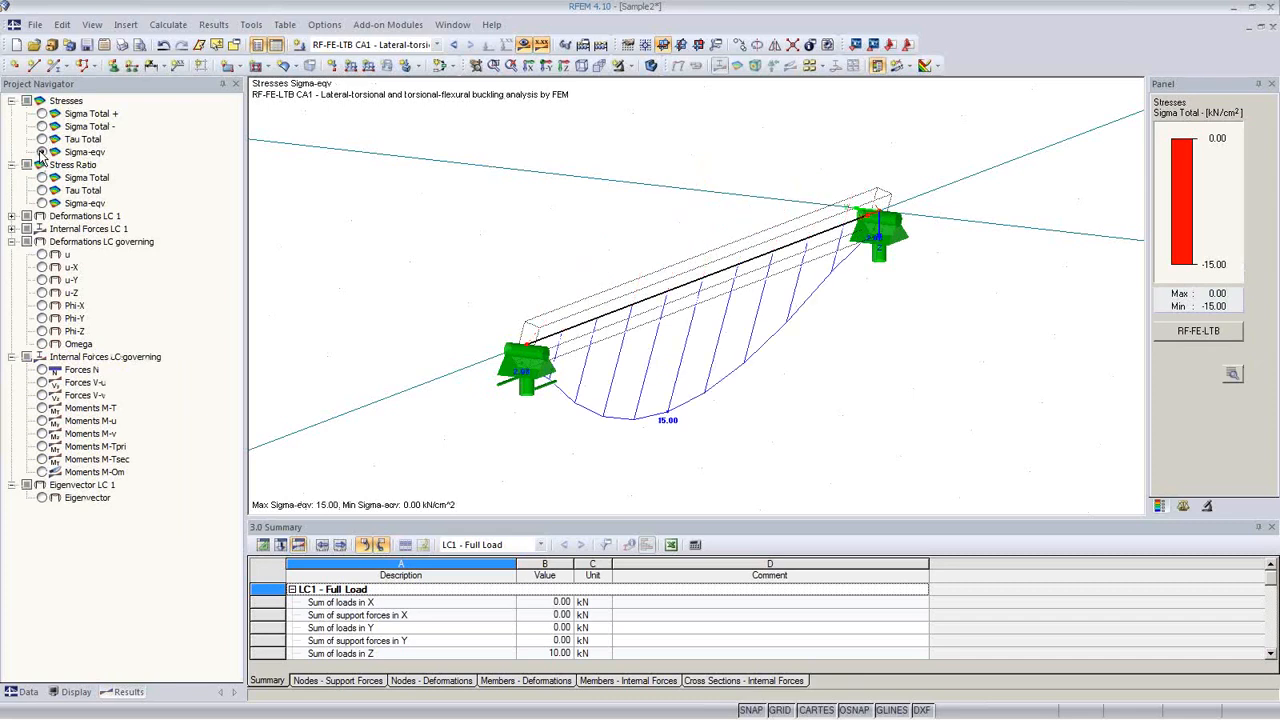
left_click(42, 203)
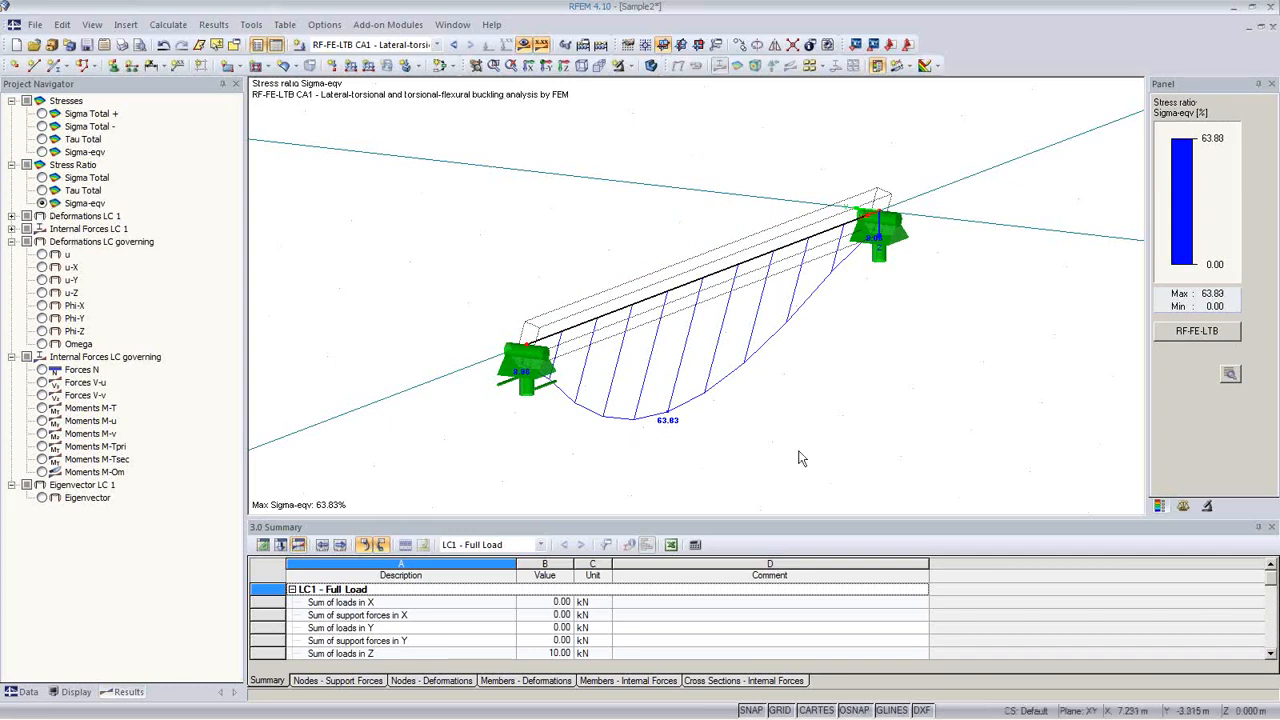
Display the total deformation u of LC 1 on the purlin with a deformation display factor of 8
left_click(11, 216)
left_click(42, 229)
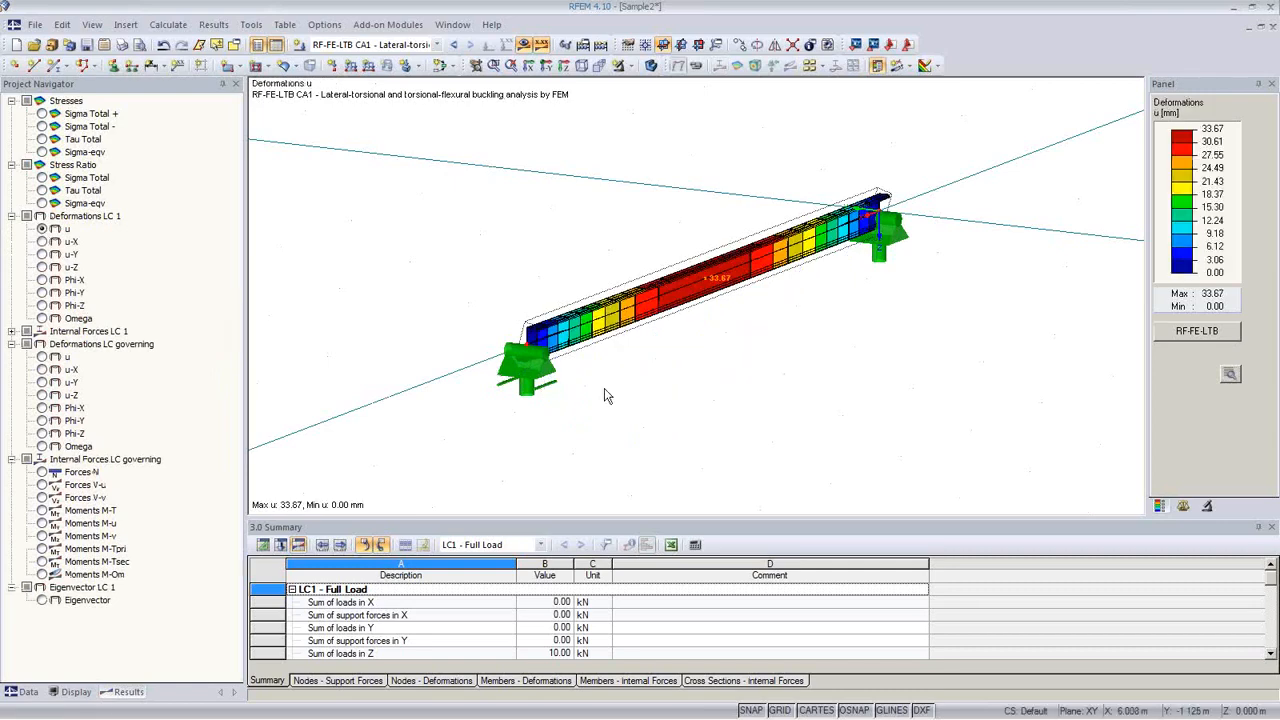
middle_click_drag(604, 395, 1111, 291, "ctrl")
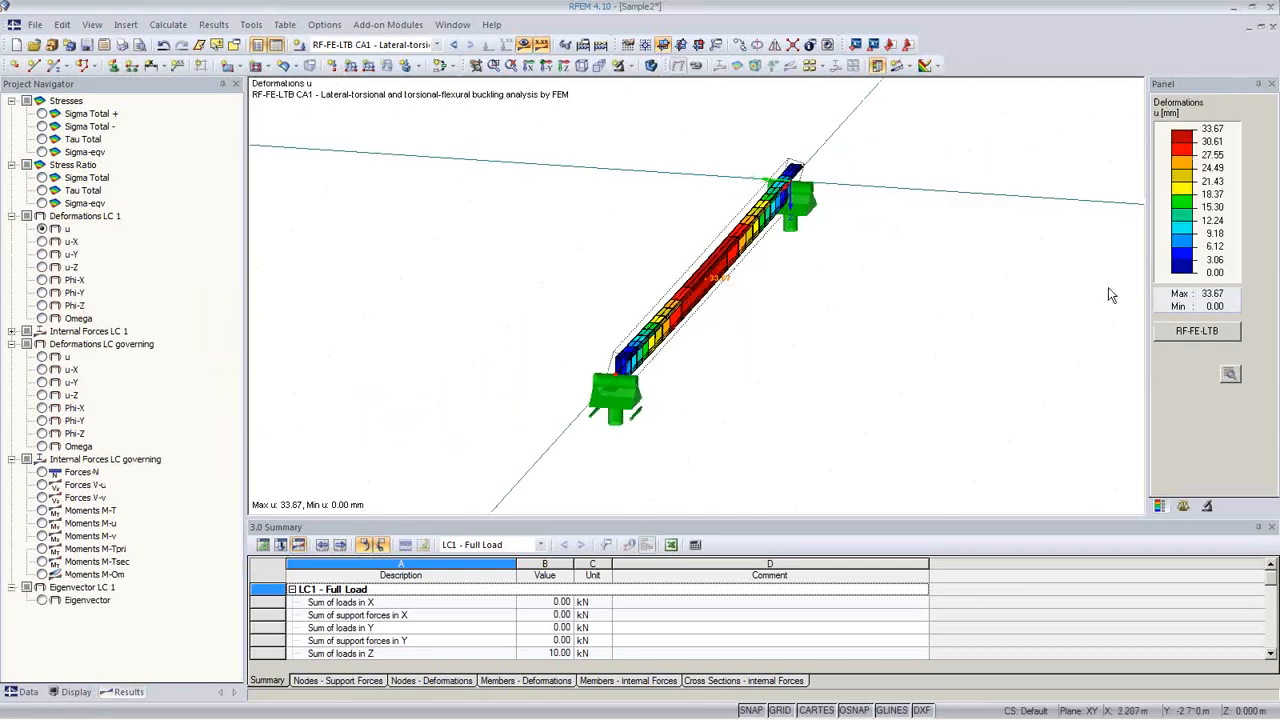
left_click(1186, 507)
left_click(1196, 139)
left_click(1196, 139)
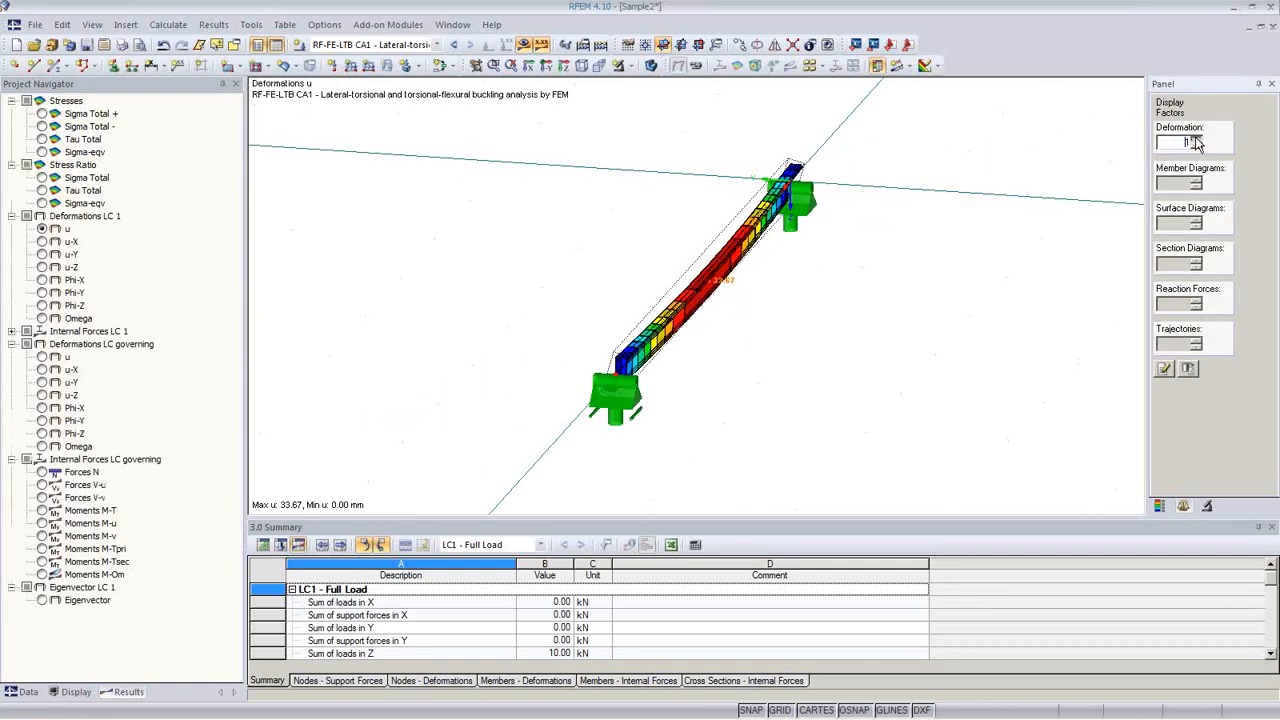
left_click(1196, 139)
left_click(1196, 139)
left_click(1196, 139)
middle_click_drag(898, 371, 793, 285, "ctrl")
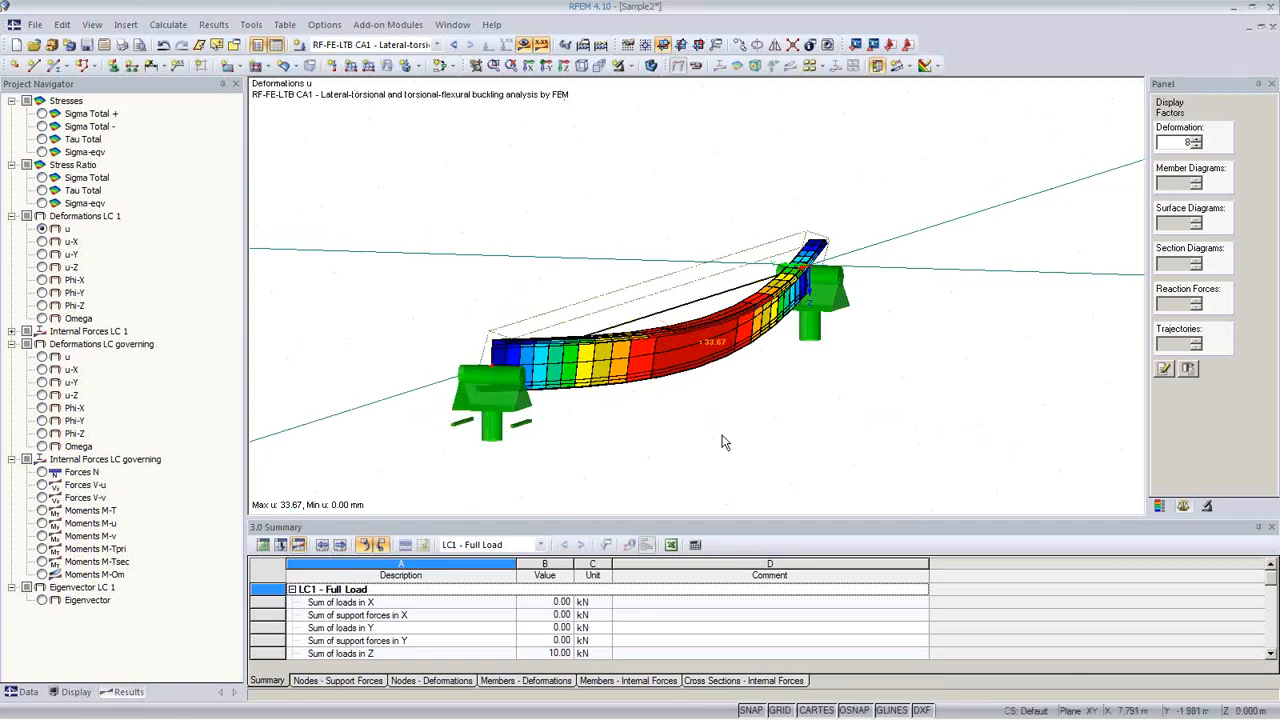
middle_click_drag(720, 447, 764, 407)
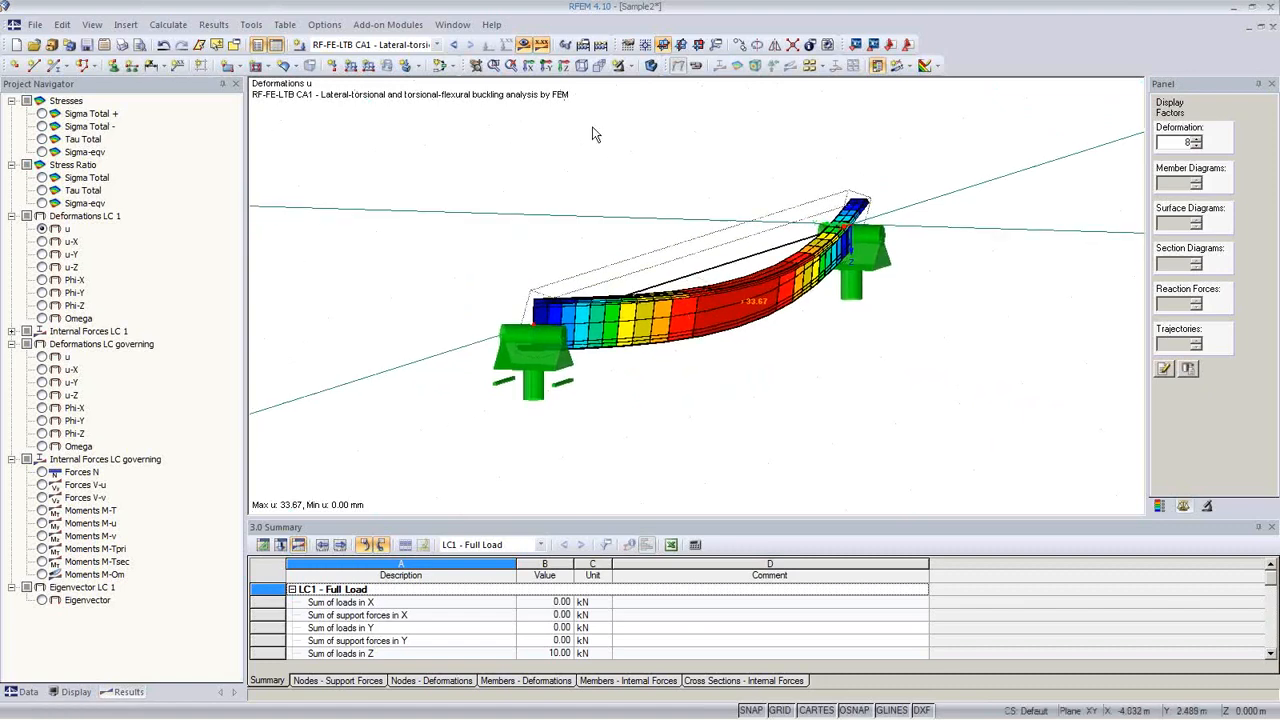
middle_click_drag(680, 386, 703, 425, "ctrl")
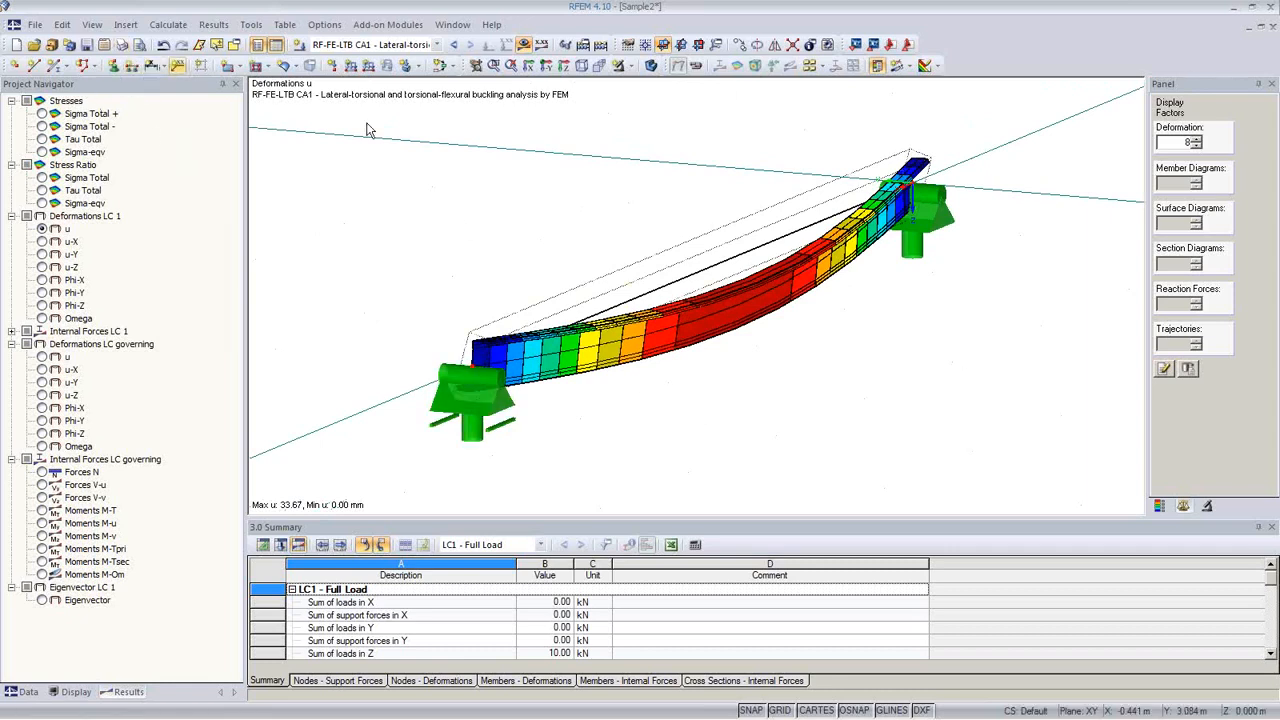
Print the deformation graphic to printout report D1 with a height of 50 % of the page
left_click(123, 45)
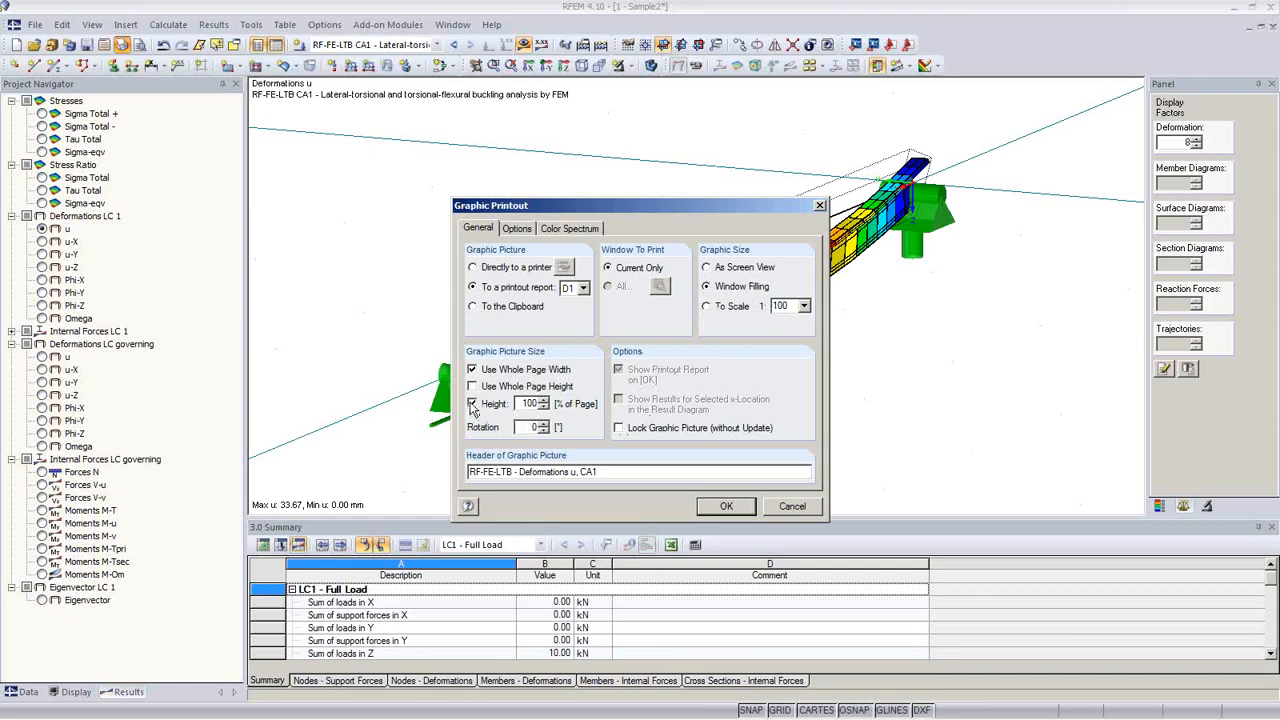
type("50")
left_click(724, 508)
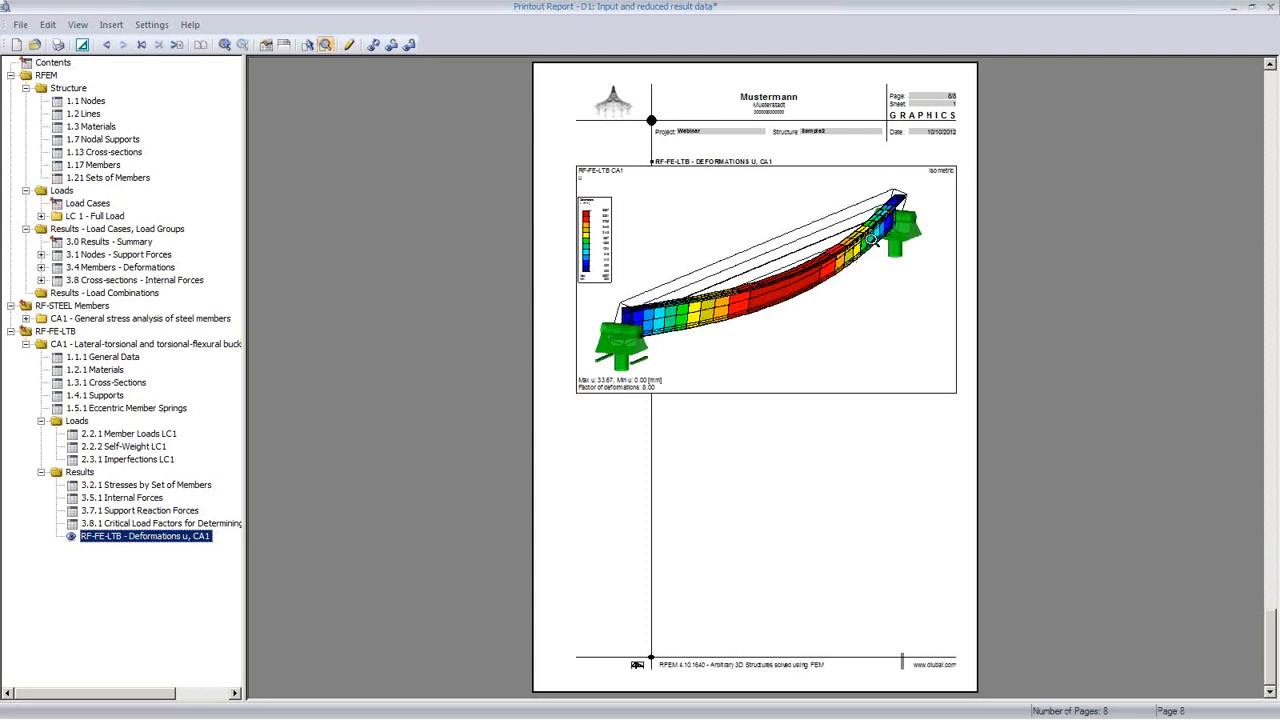
Review the report's structural data chapters from nodes to members, and the RFEM results summary
left_click(85, 101)
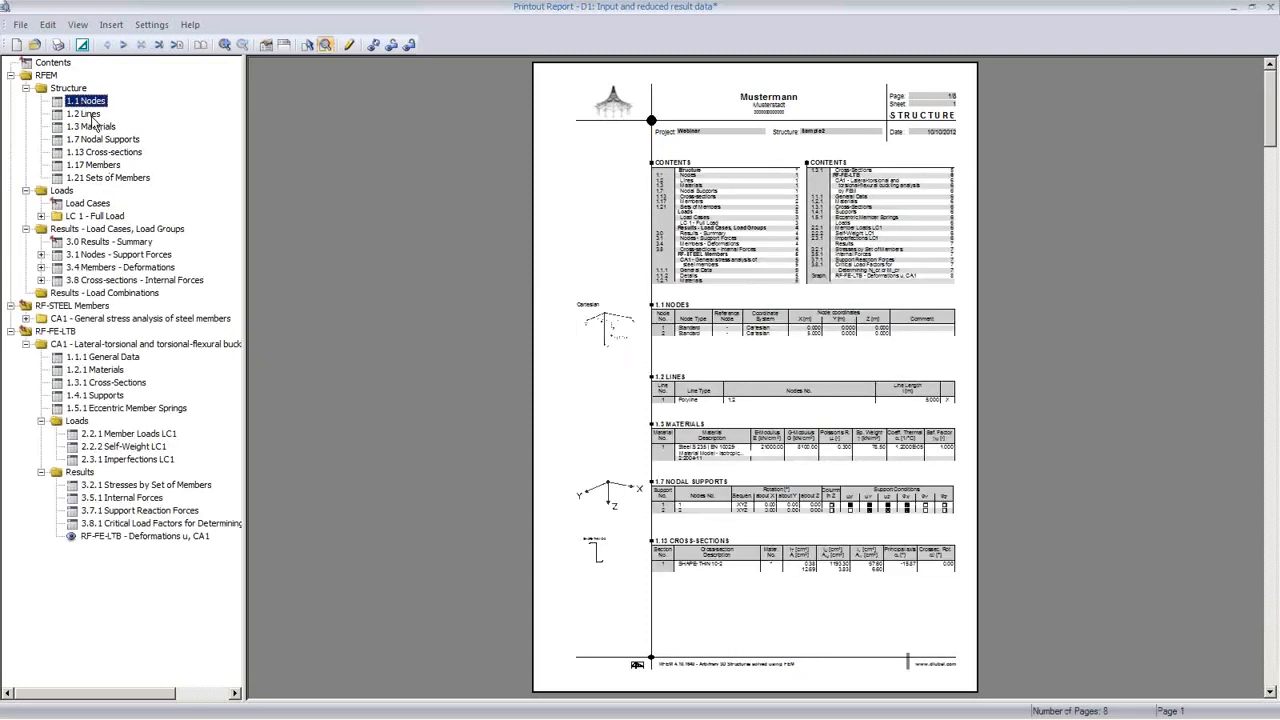
left_click(84, 114)
left_click(102, 139)
left_click(104, 152)
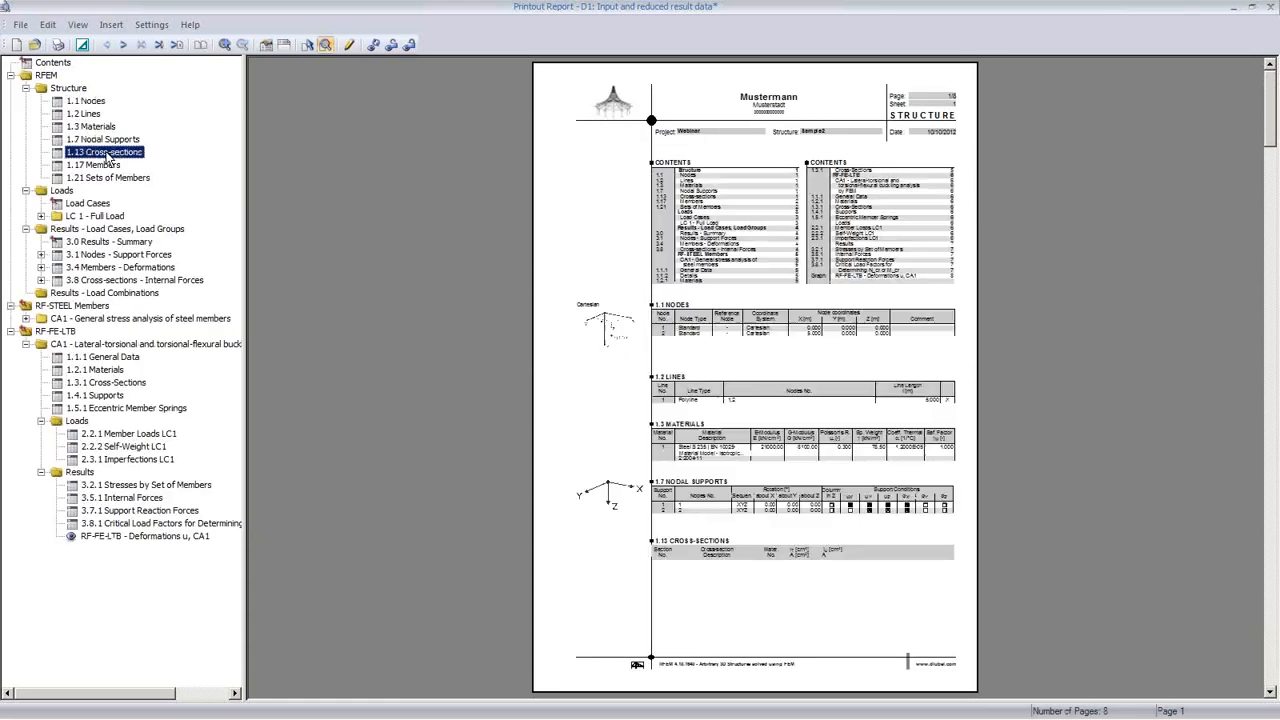
left_click(106, 166)
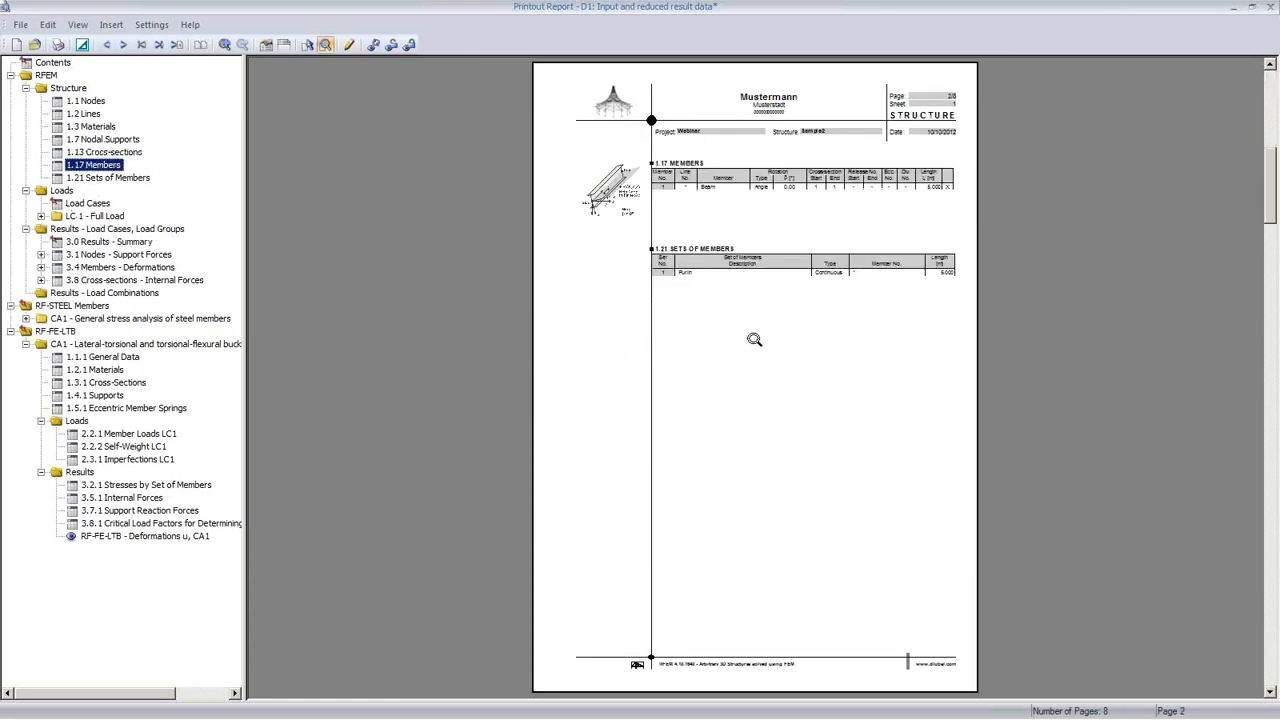
left_click(740, 290)
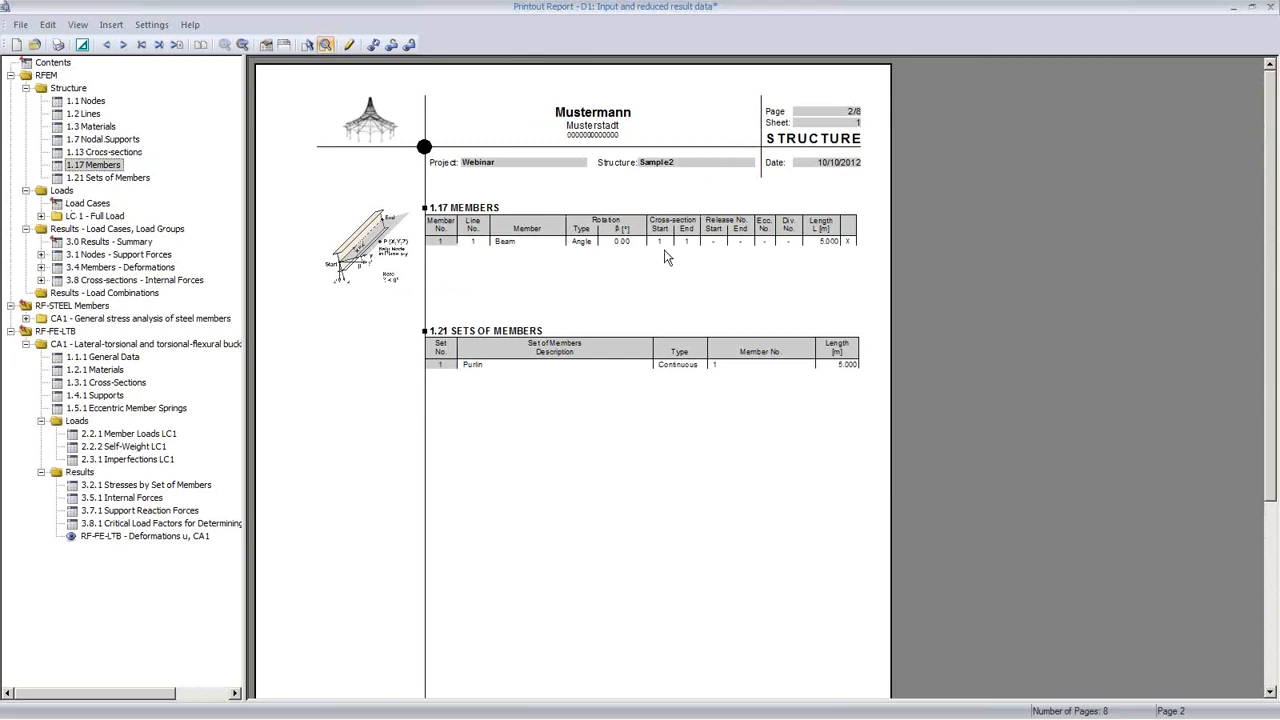
left_click(120, 243)
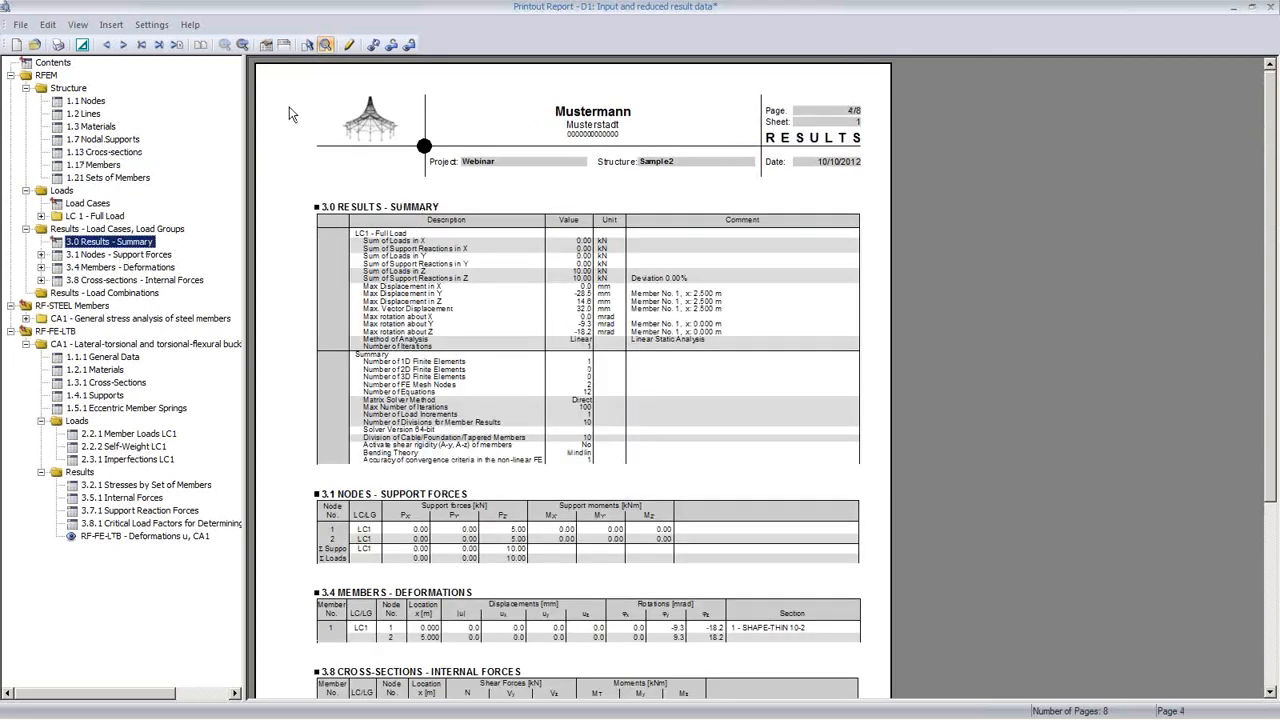
Check the report's content selection for RFEM, including the loads and LC/LG results, and accept it
left_click(265, 44)
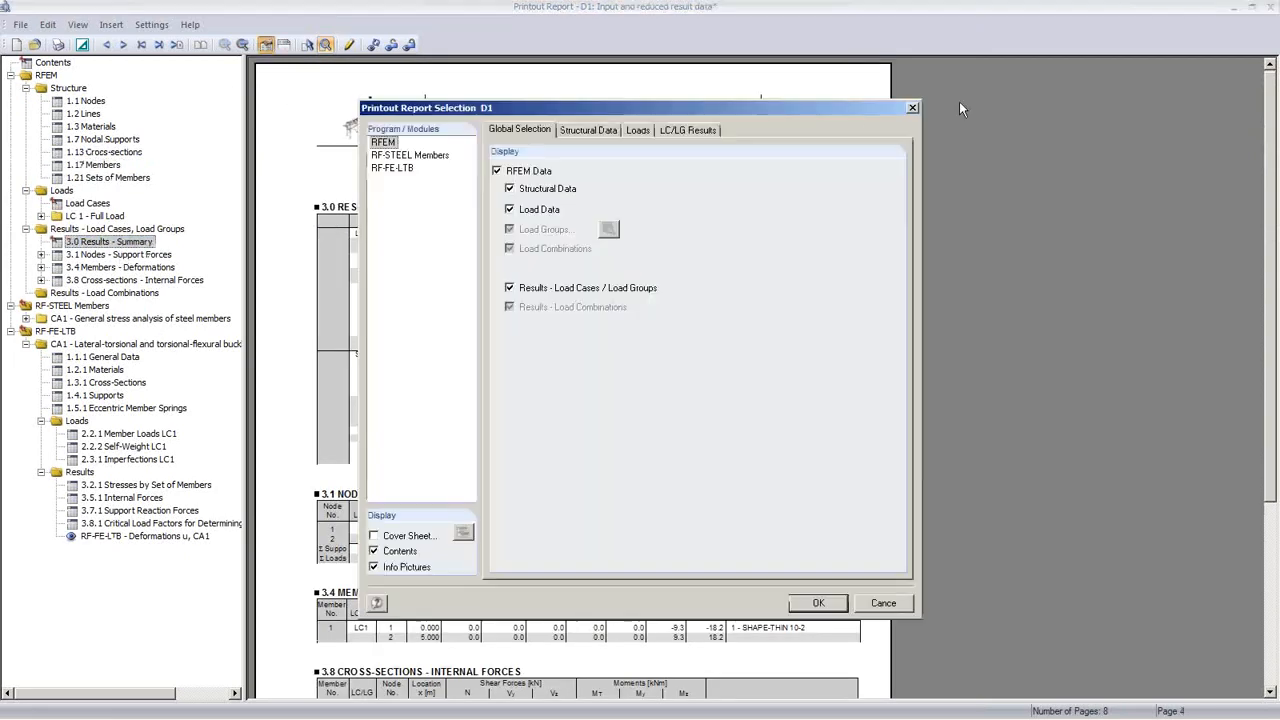
left_click(641, 131)
left_click(690, 130)
left_click(519, 130)
left_click(820, 602)
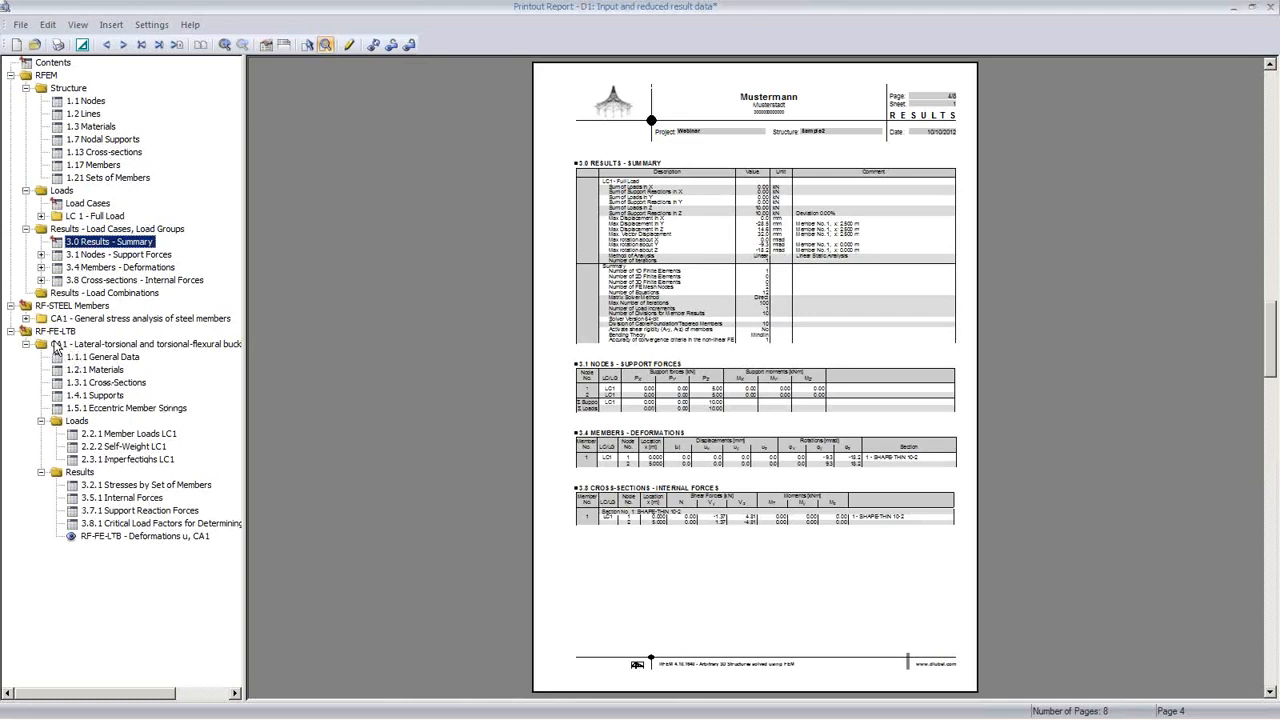
Review the RF-FE-LTB input data, internal forces and critical load factors in the report, and close it accepting the changes
left_click(97, 369)
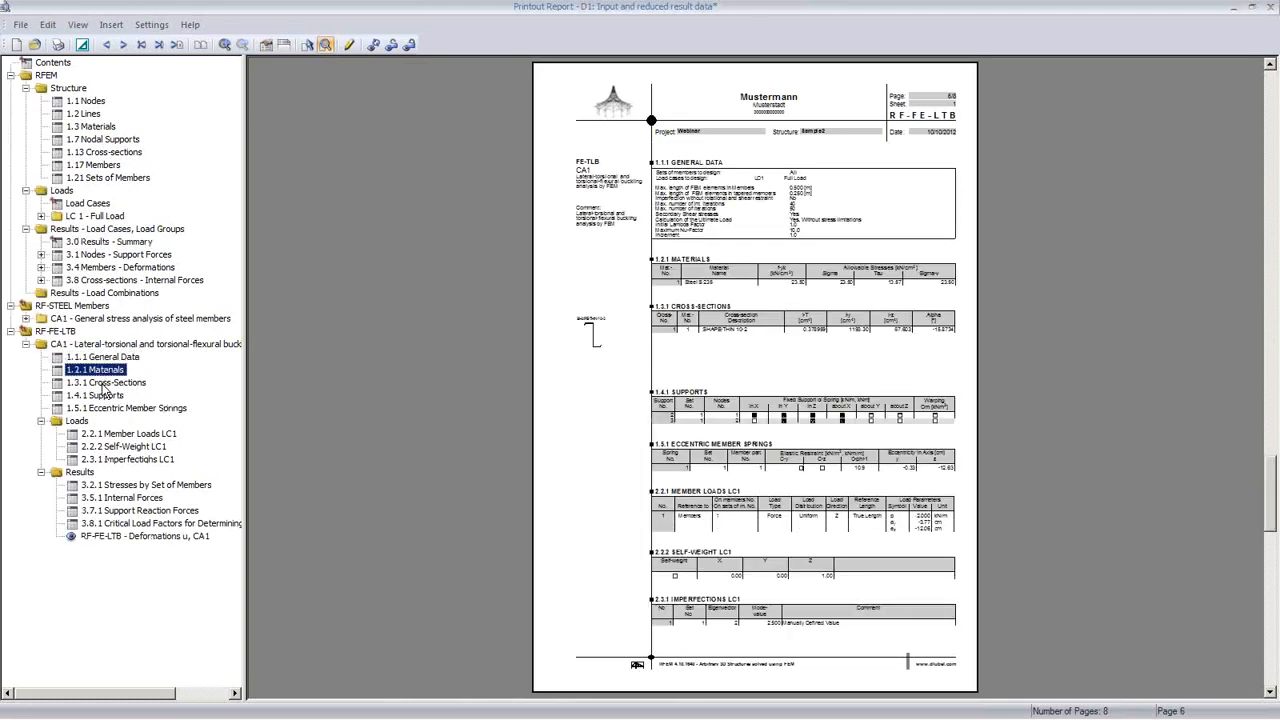
left_click(102, 383)
left_click(788, 388)
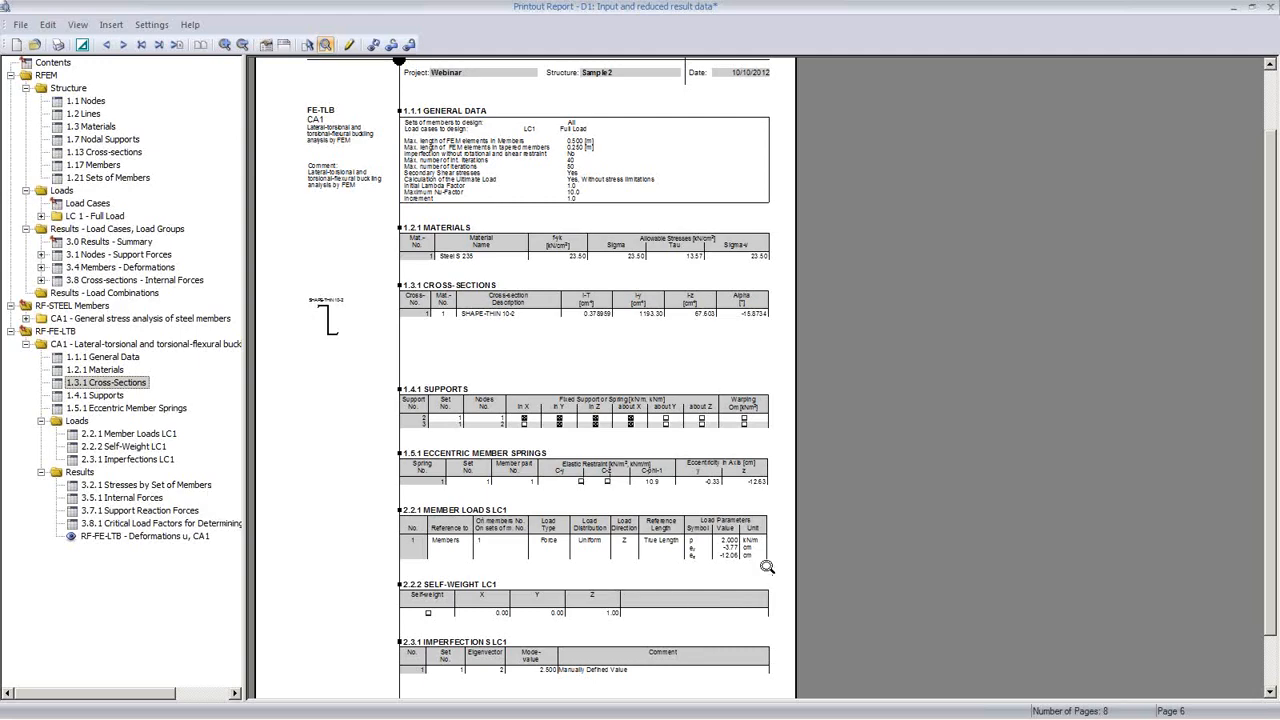
left_click(143, 525)
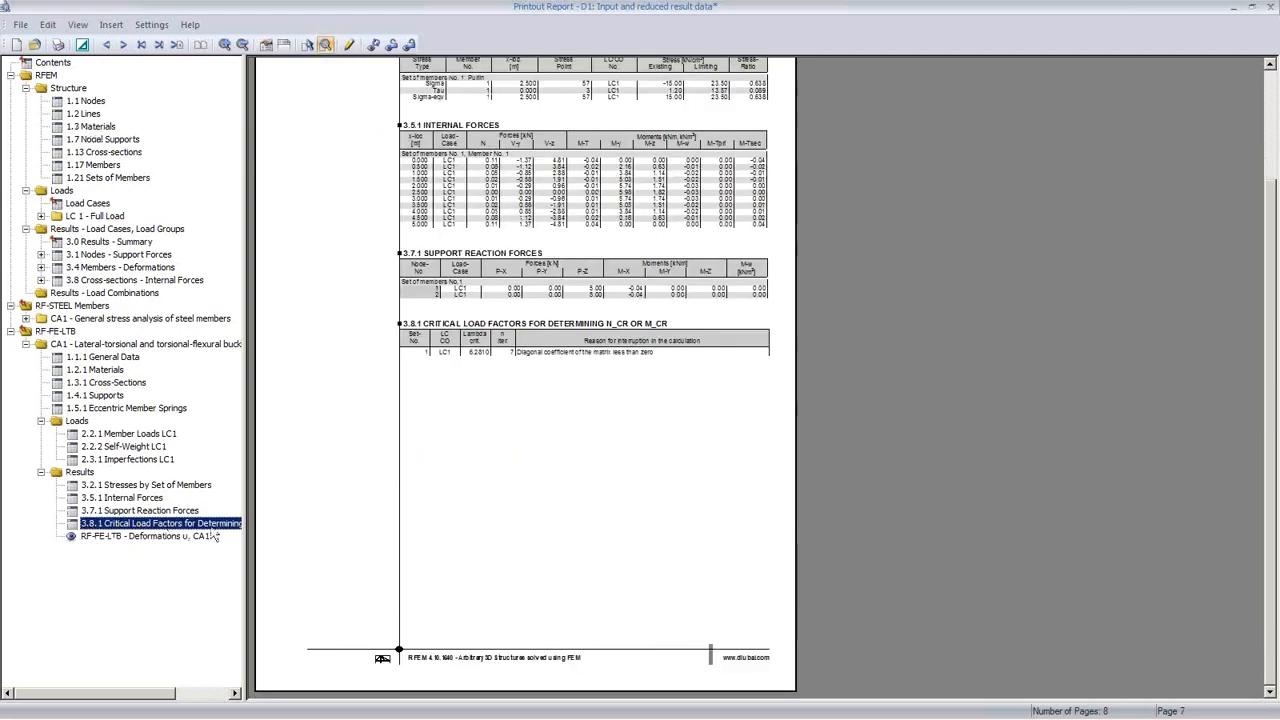
left_click(154, 498)
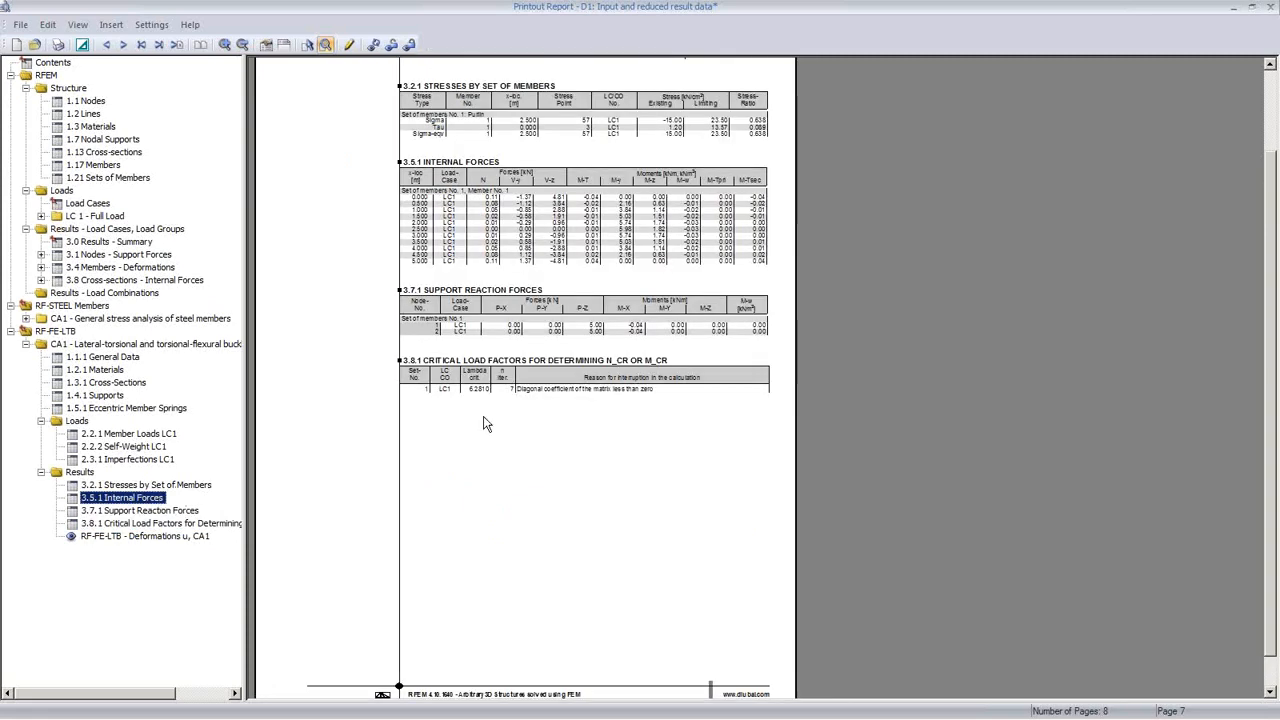
left_click(1274, 12)
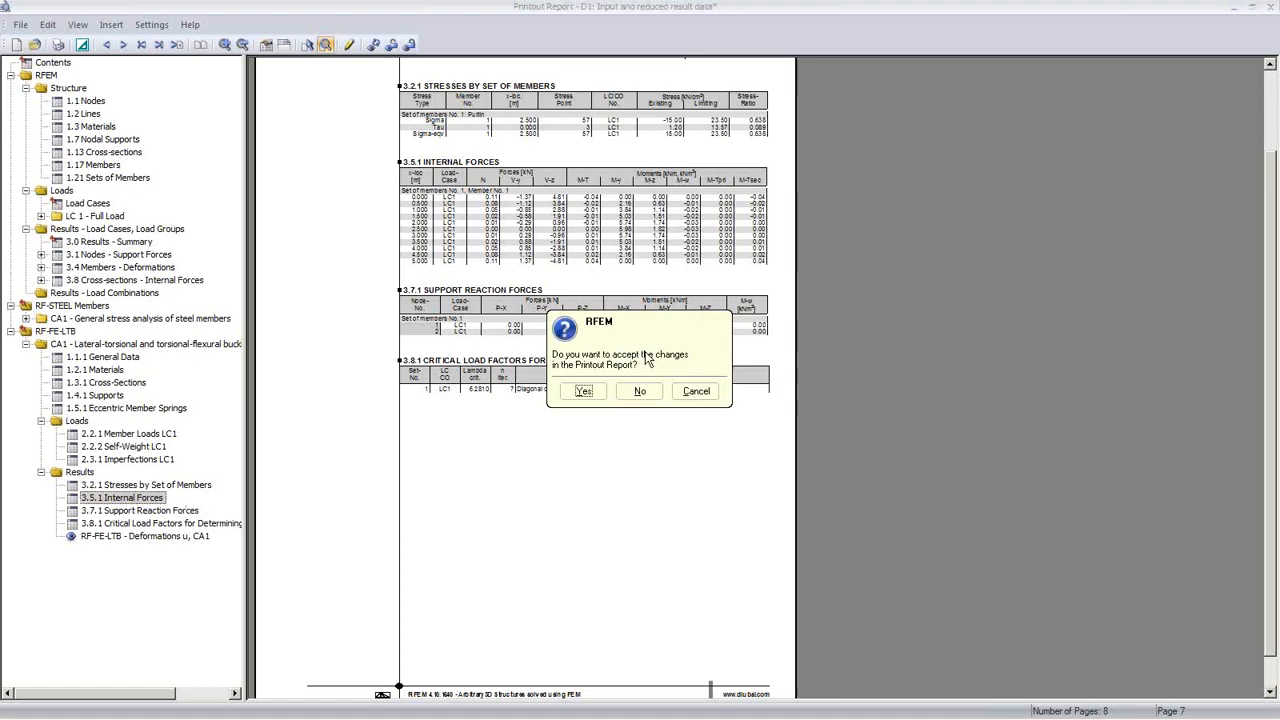
left_click(589, 396)
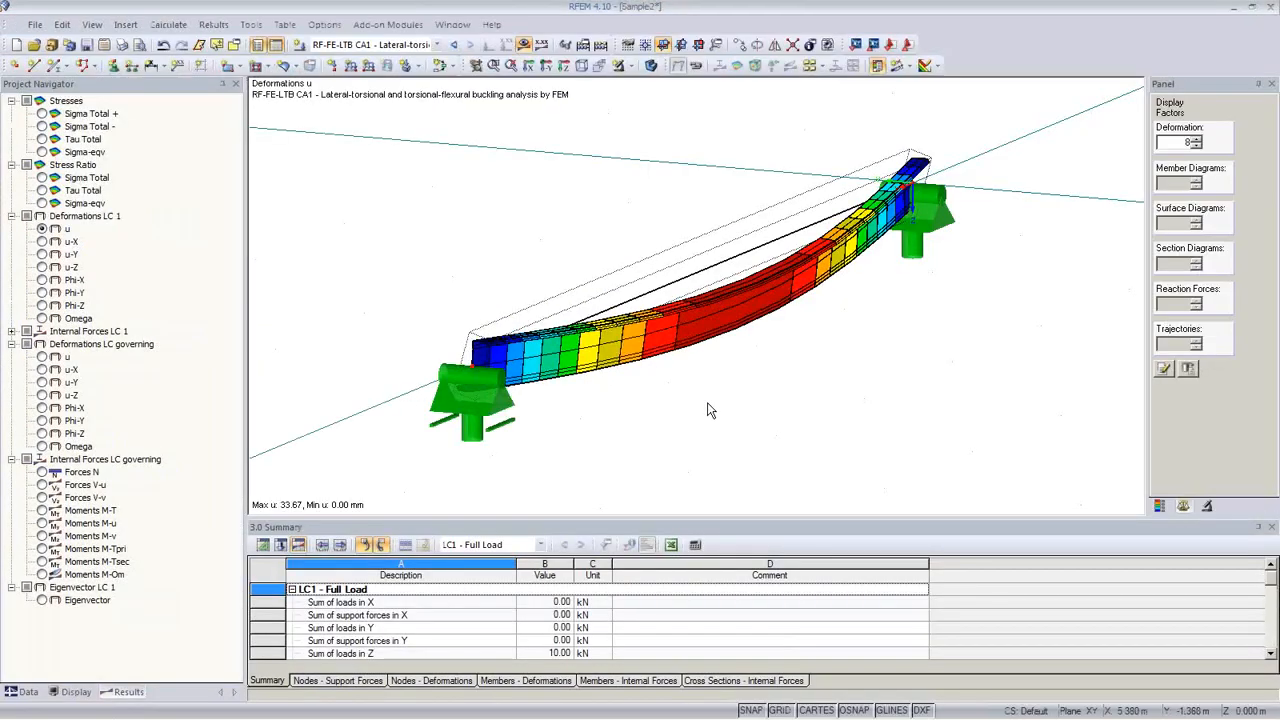
Open the purlin's result diagrams and show the Sigma-eqv stress together with the LC 1 deformation u
right_click(686, 287)
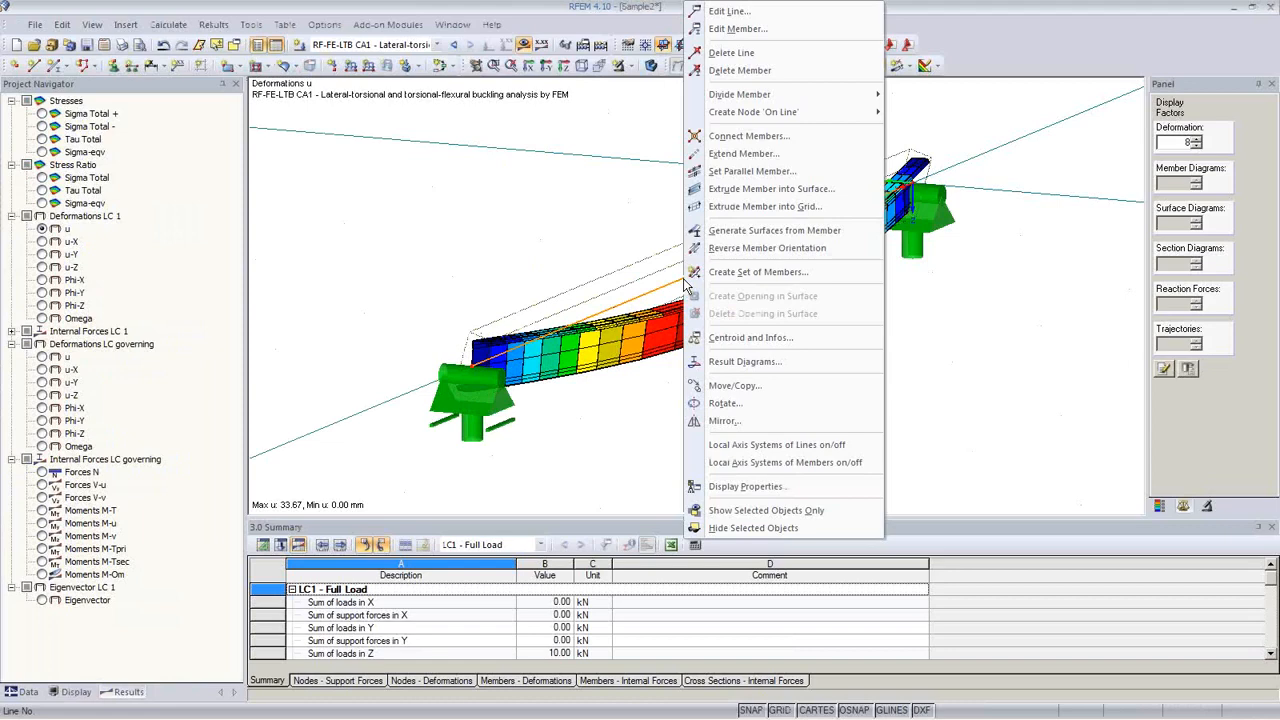
left_click(730, 361)
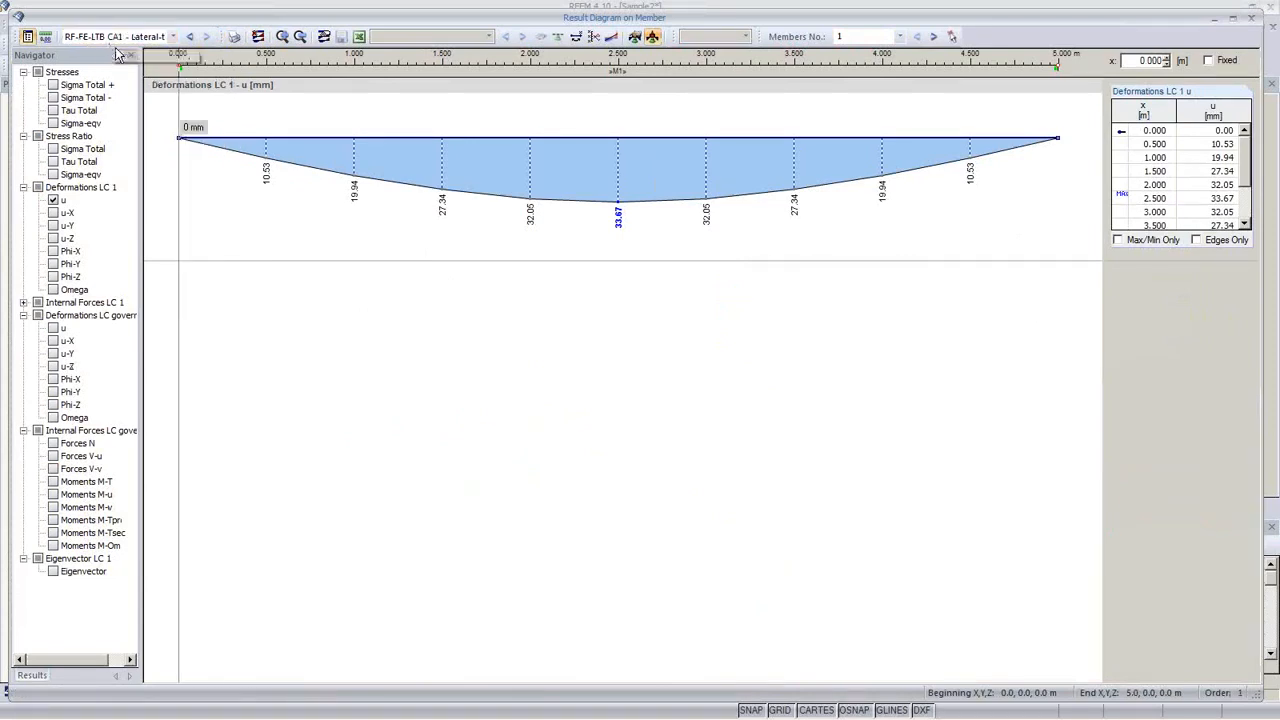
left_click(53, 200)
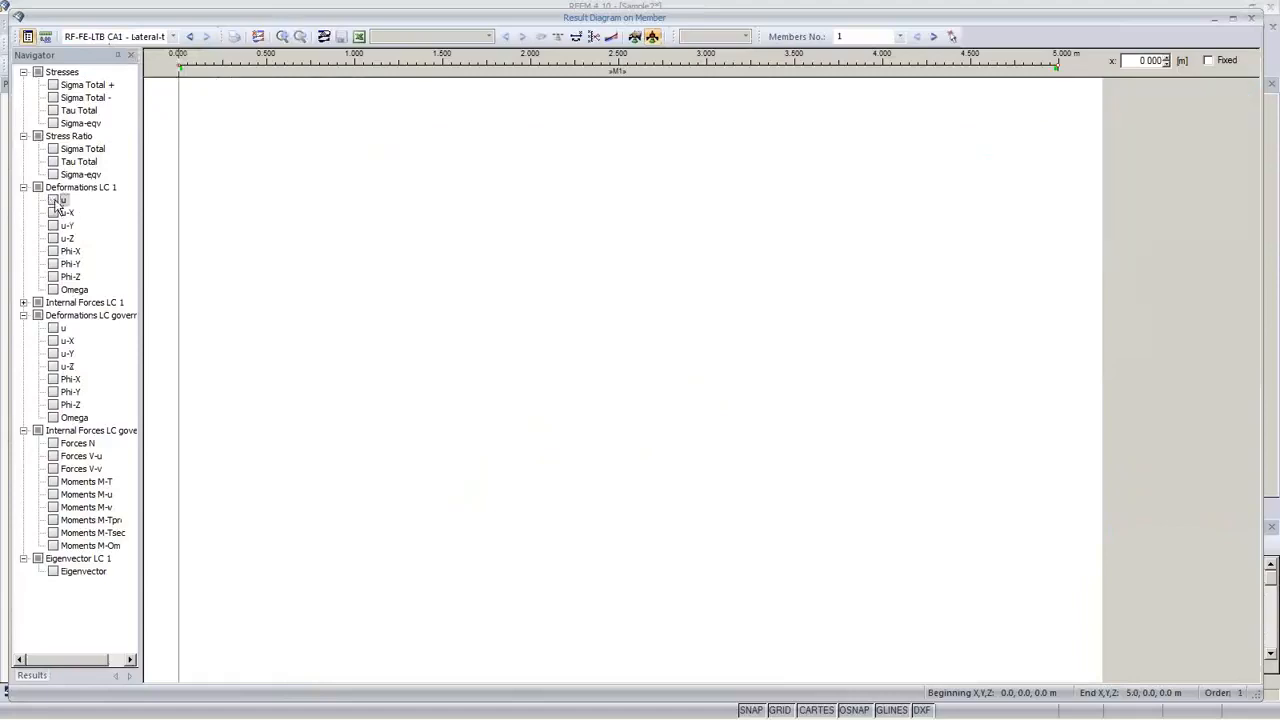
left_click(53, 123)
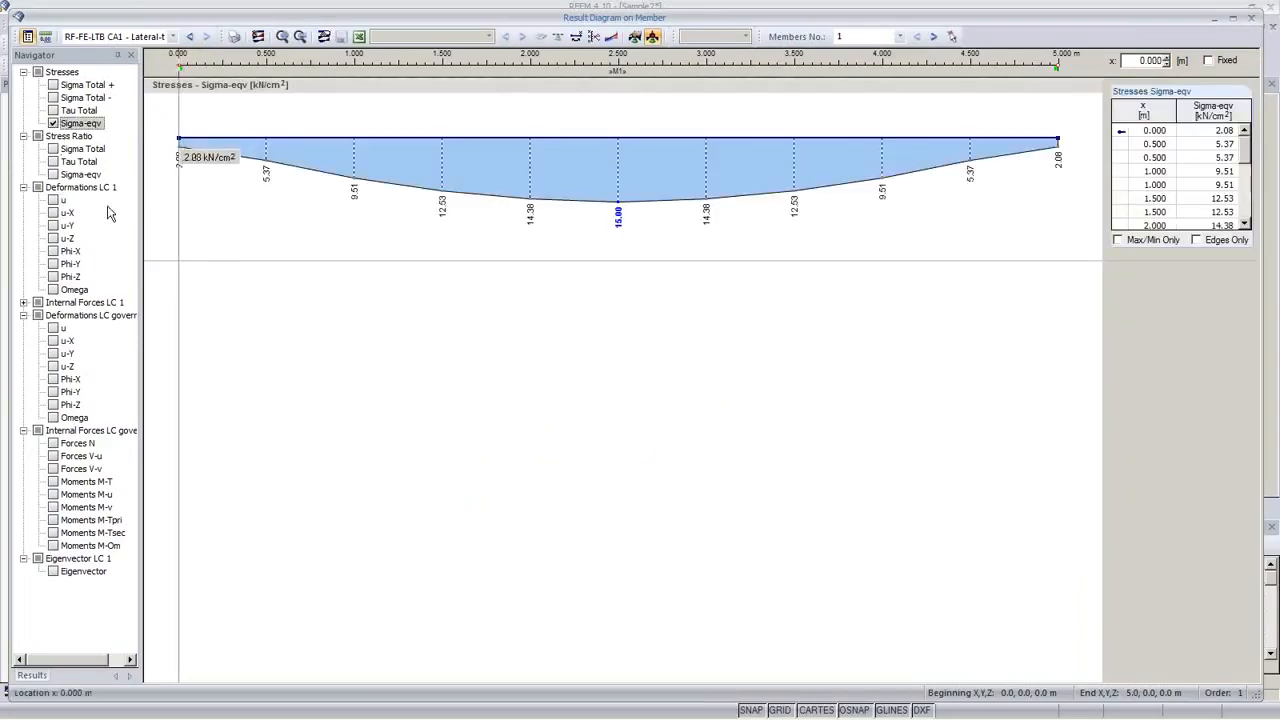
left_click(54, 201)
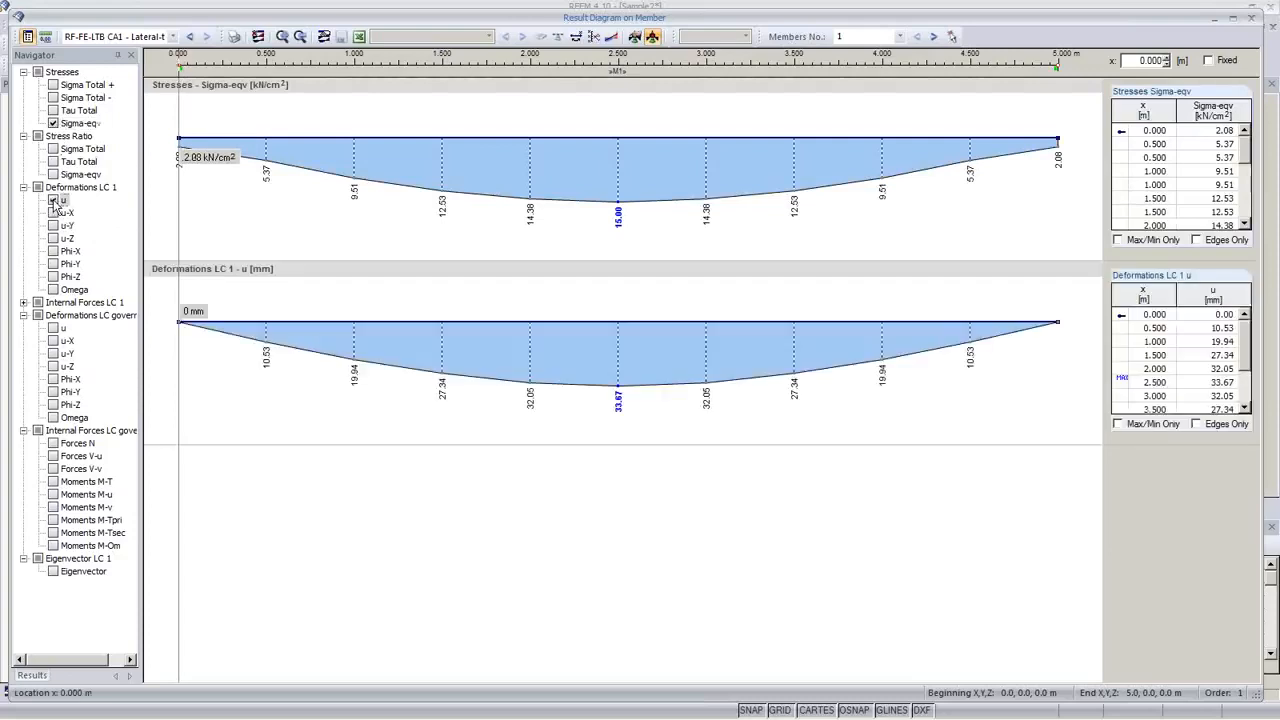
Add the LC 1 internal force diagrams for N, V-u, V-v and the moments M-T, M-u, M-v, M-Tpri, M-Tsec and M-Om
left_click(23, 302)
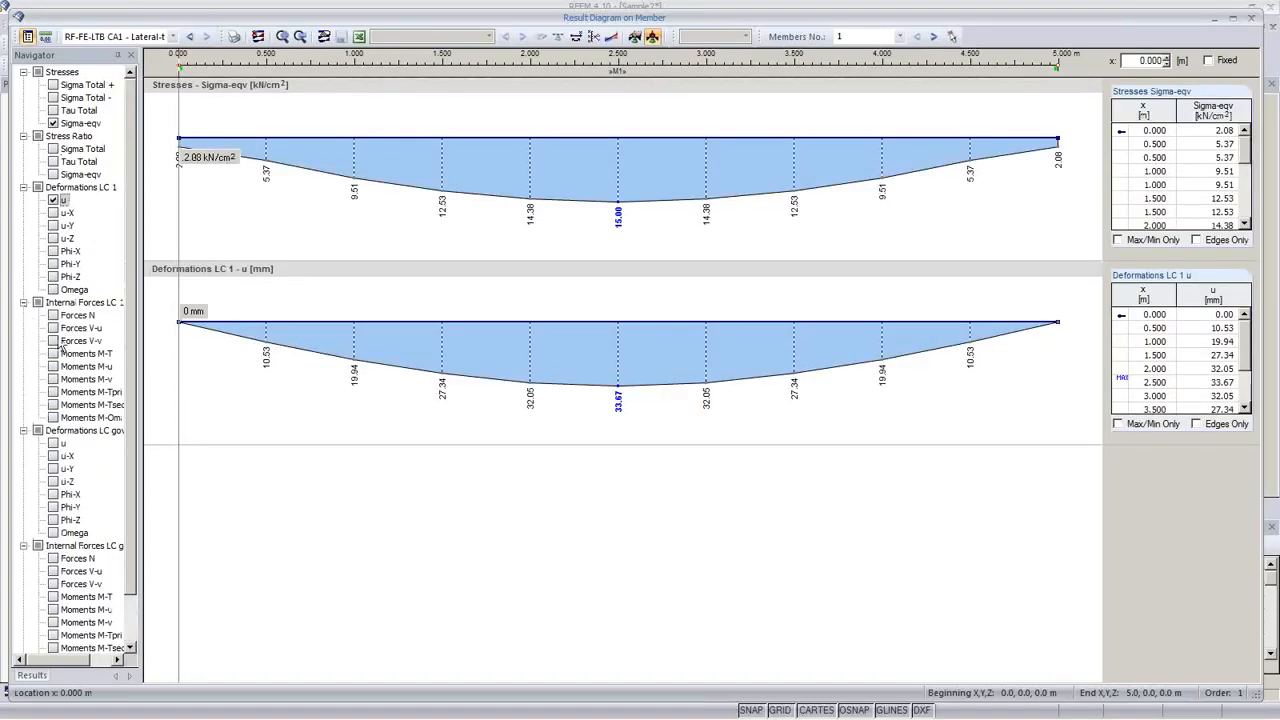
left_click(53, 316)
left_click(53, 328)
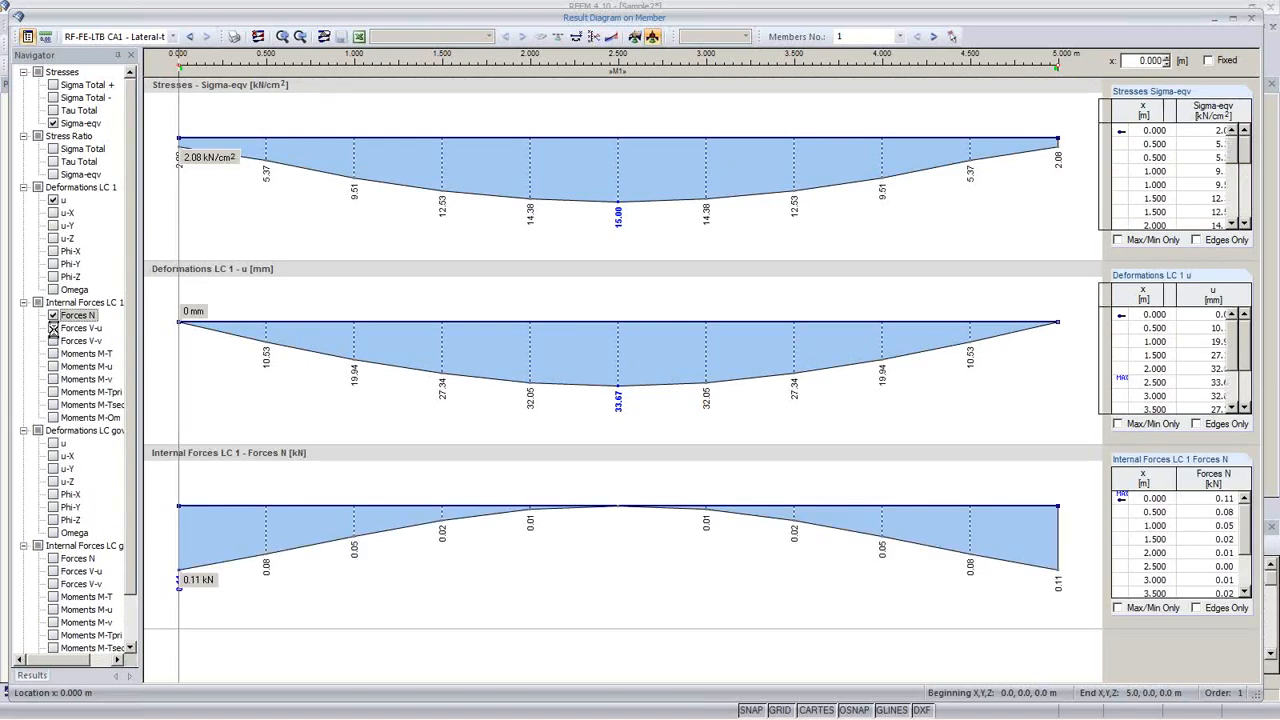
left_click(53, 341)
left_click(53, 354)
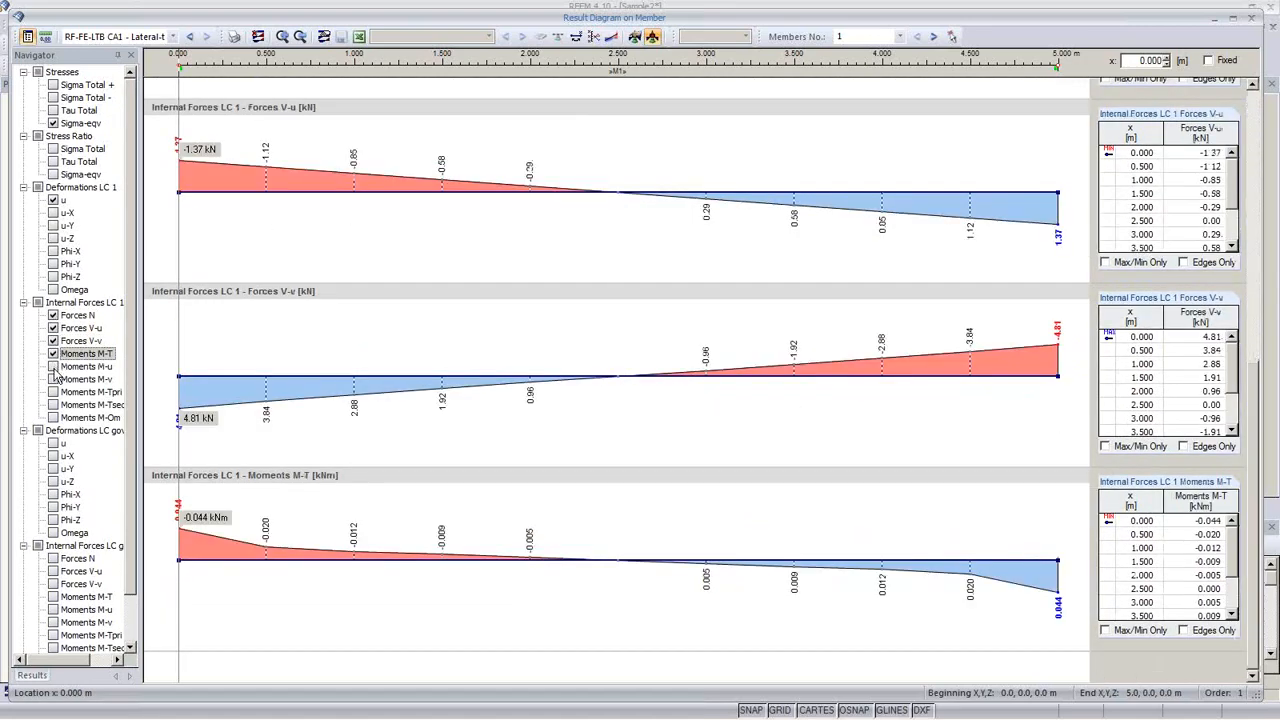
left_click(53, 367)
left_click(53, 379)
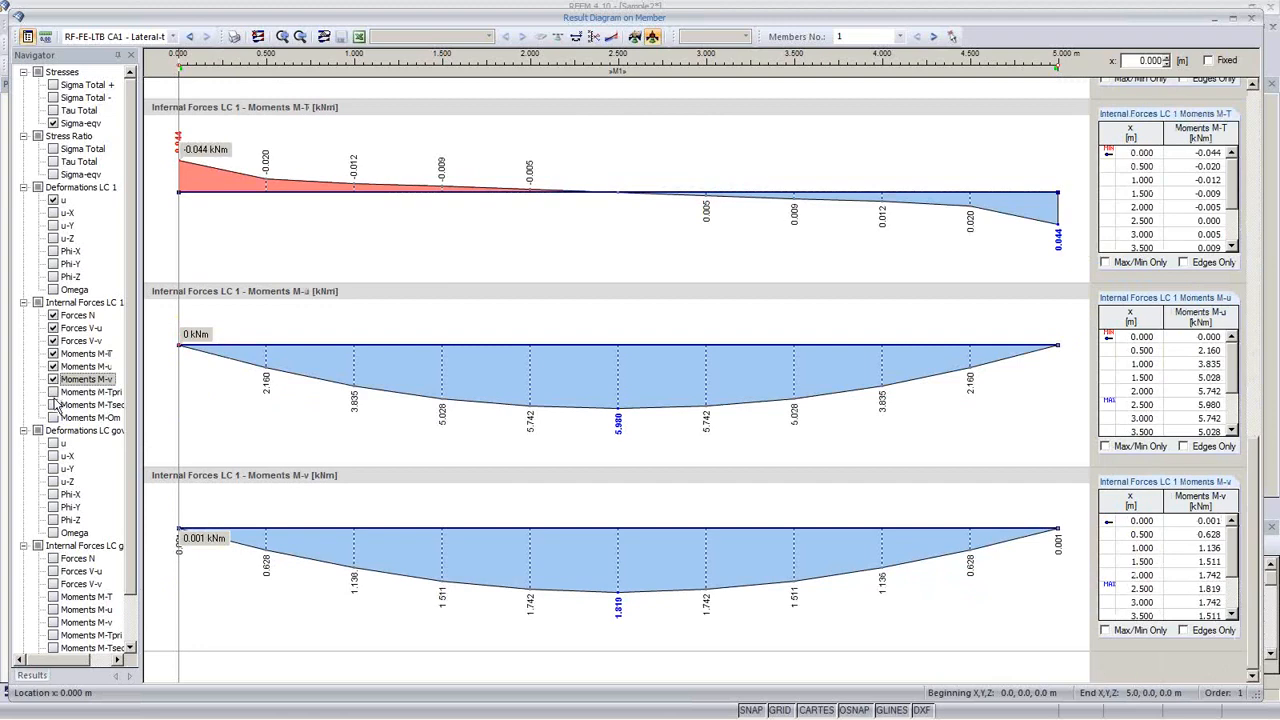
left_click(53, 392)
left_click(53, 405)
left_click(53, 417)
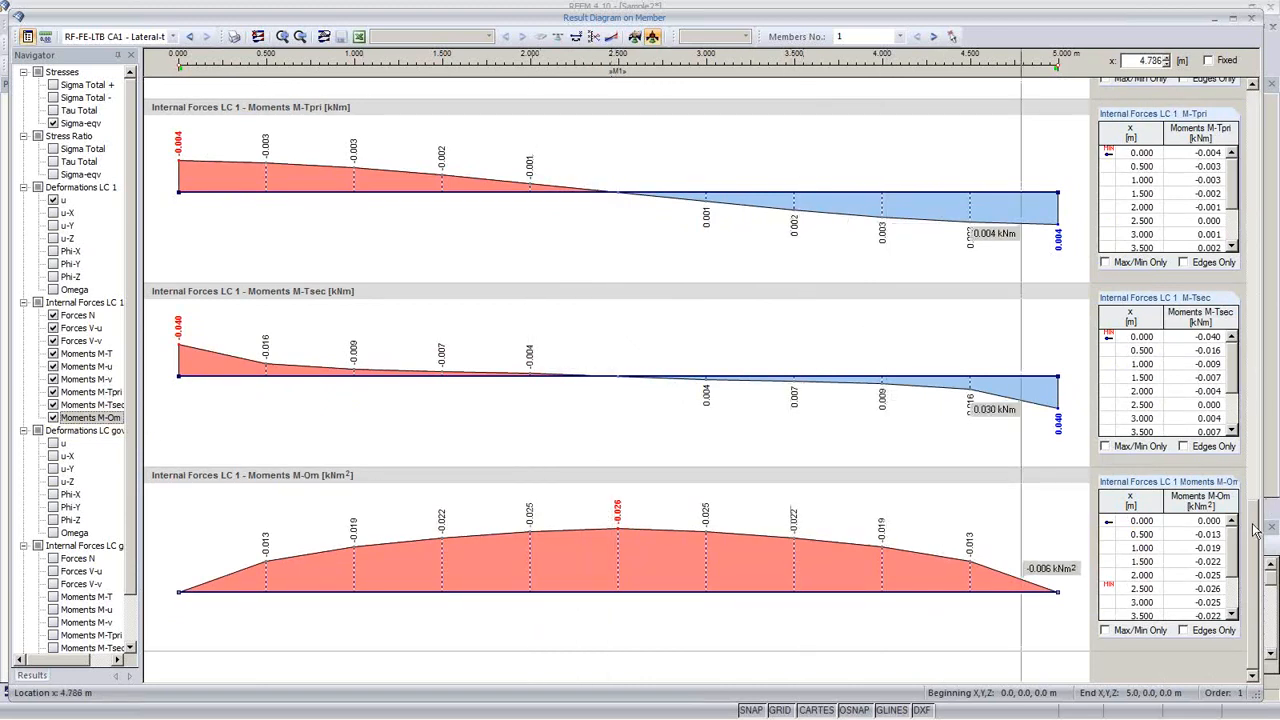
Look over the stacked diagrams and send them to printout report D1, using the whole page height for the picture
scroll(1257, 350, "up", 6)
scroll(1257, 350, "up", 3)
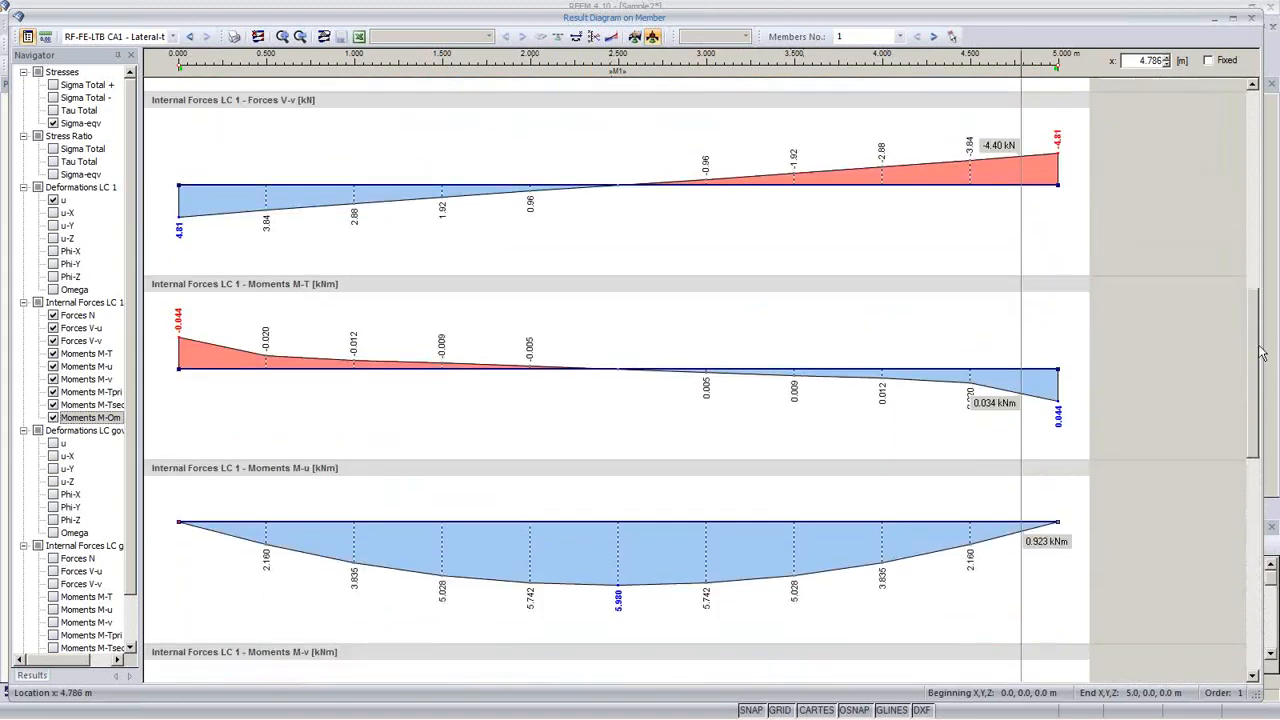
scroll(1257, 350, "down", 7)
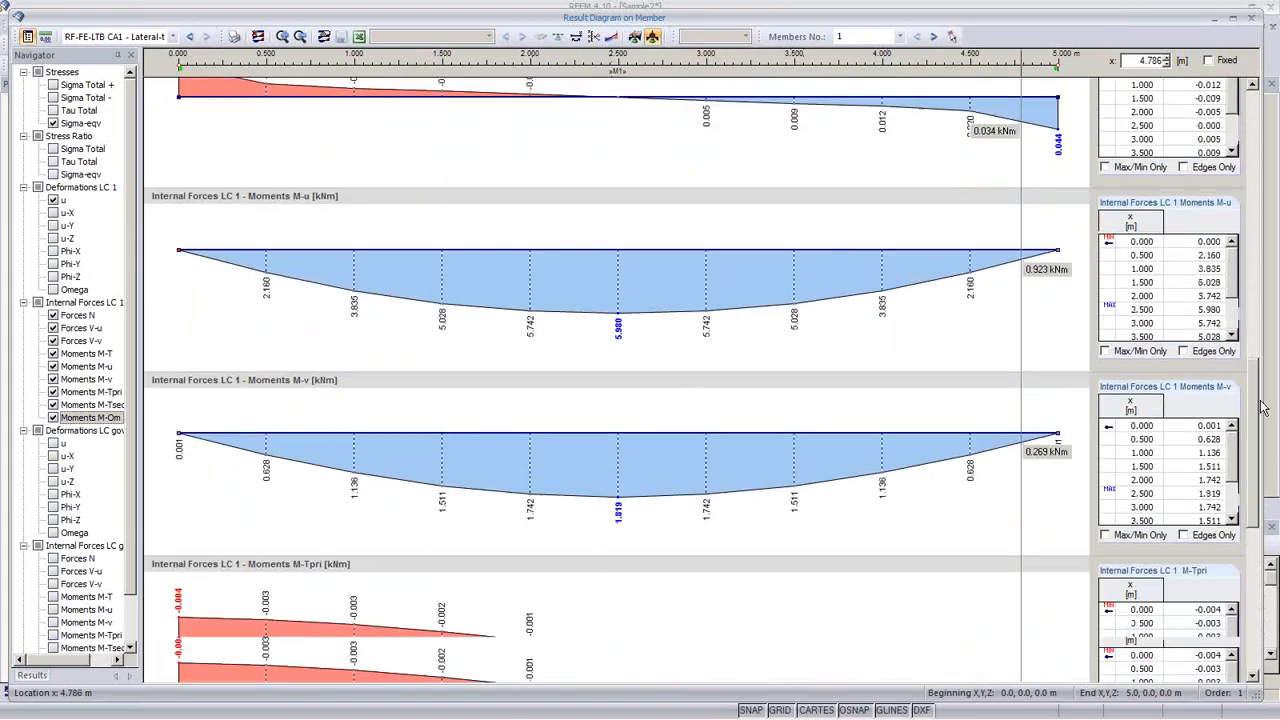
left_click(234, 36)
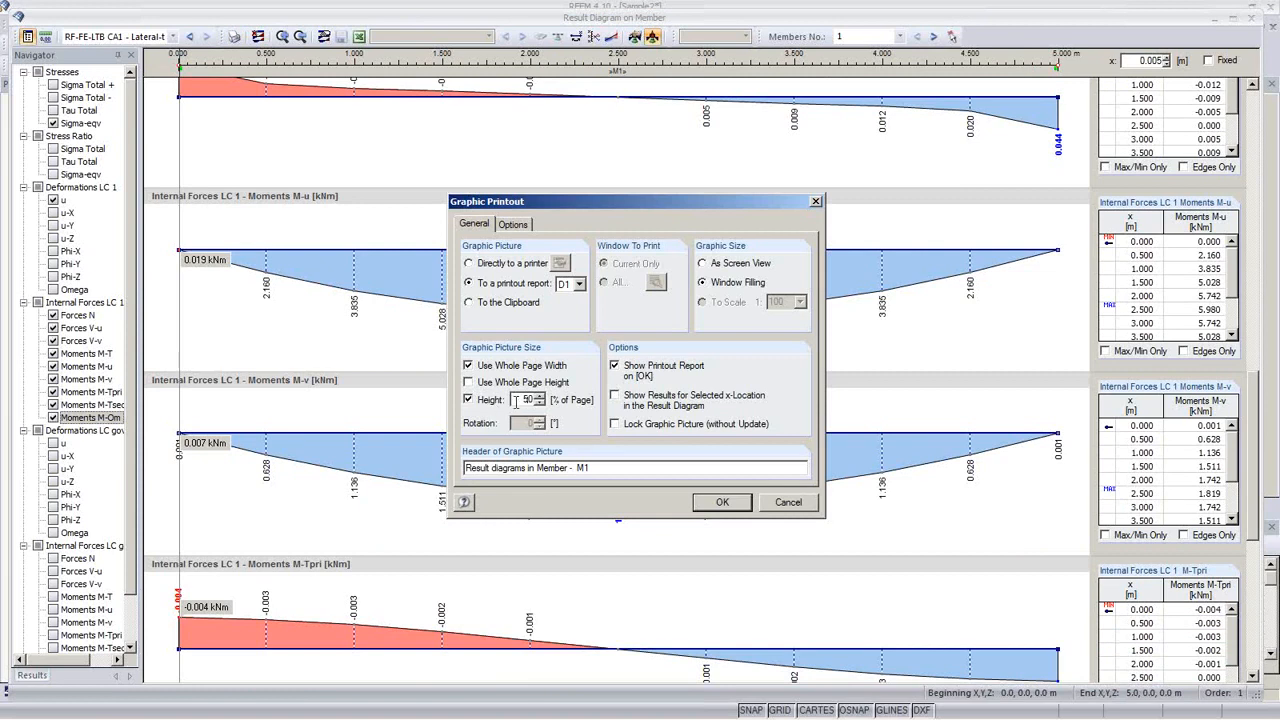
left_click(468, 382)
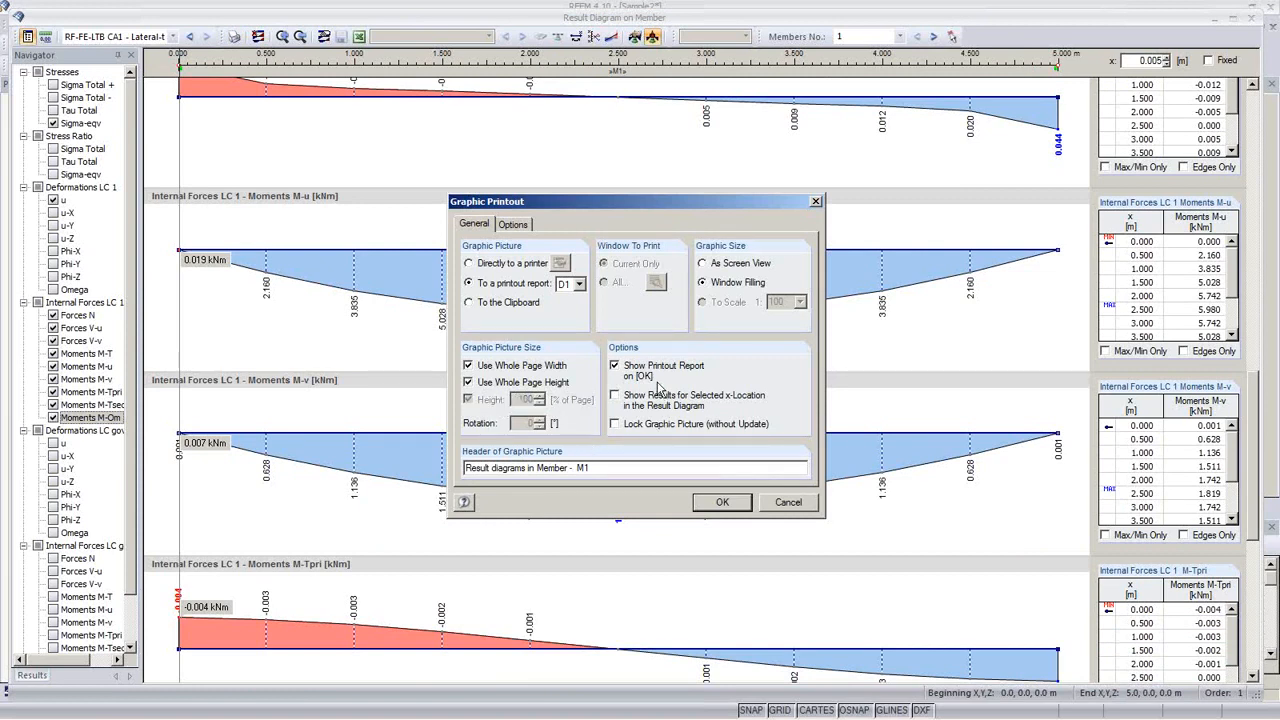
left_click(722, 502)
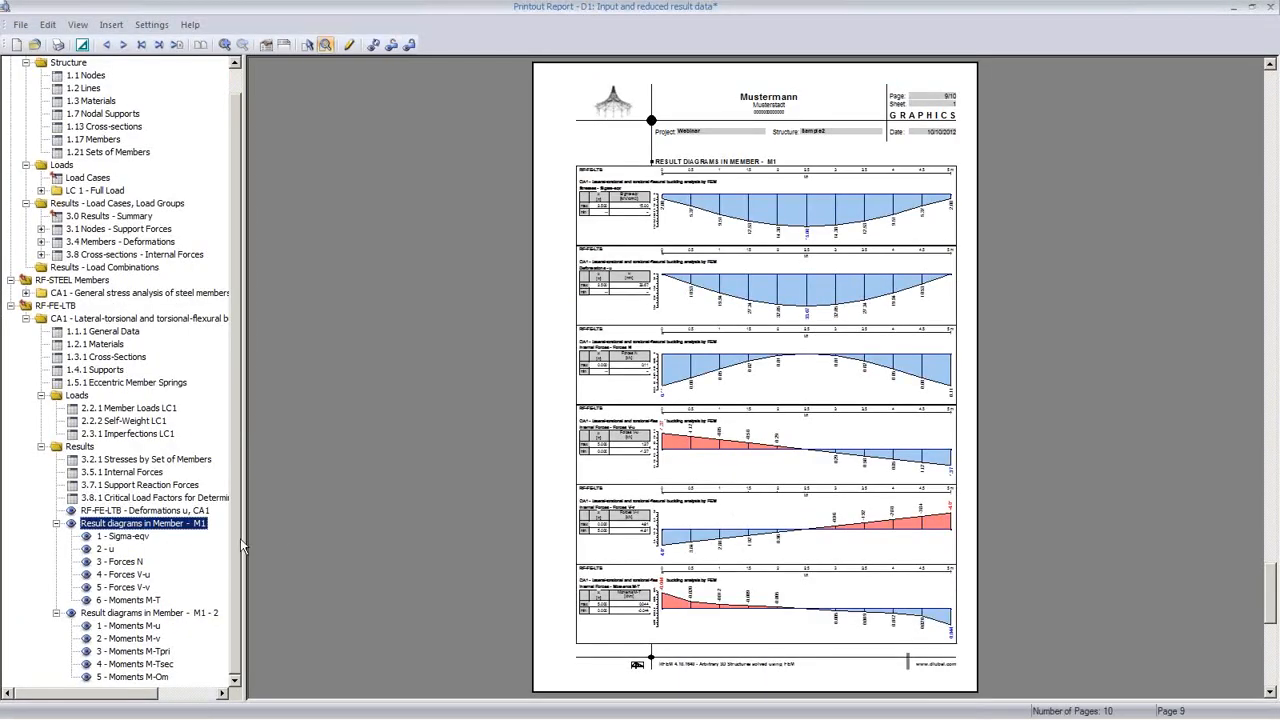
Check both pages of member result diagrams in the report, and close the report and the result diagram window
left_click(124, 562)
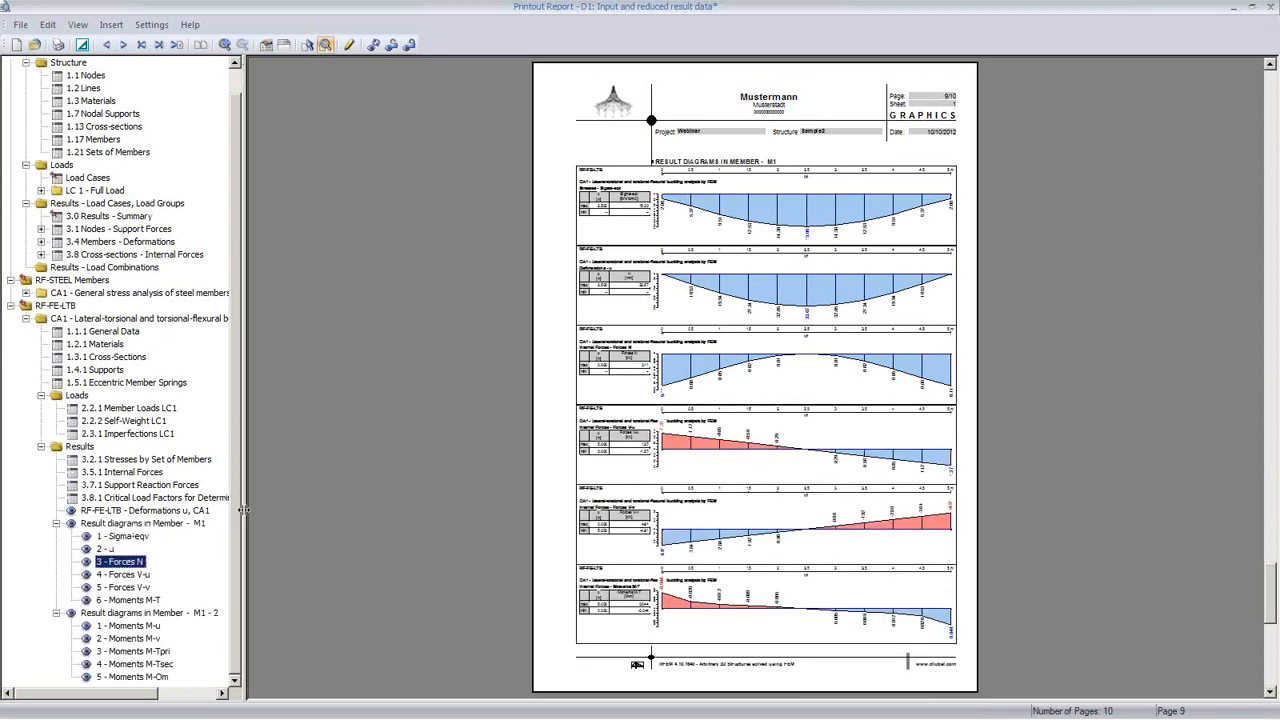
left_click(128, 626)
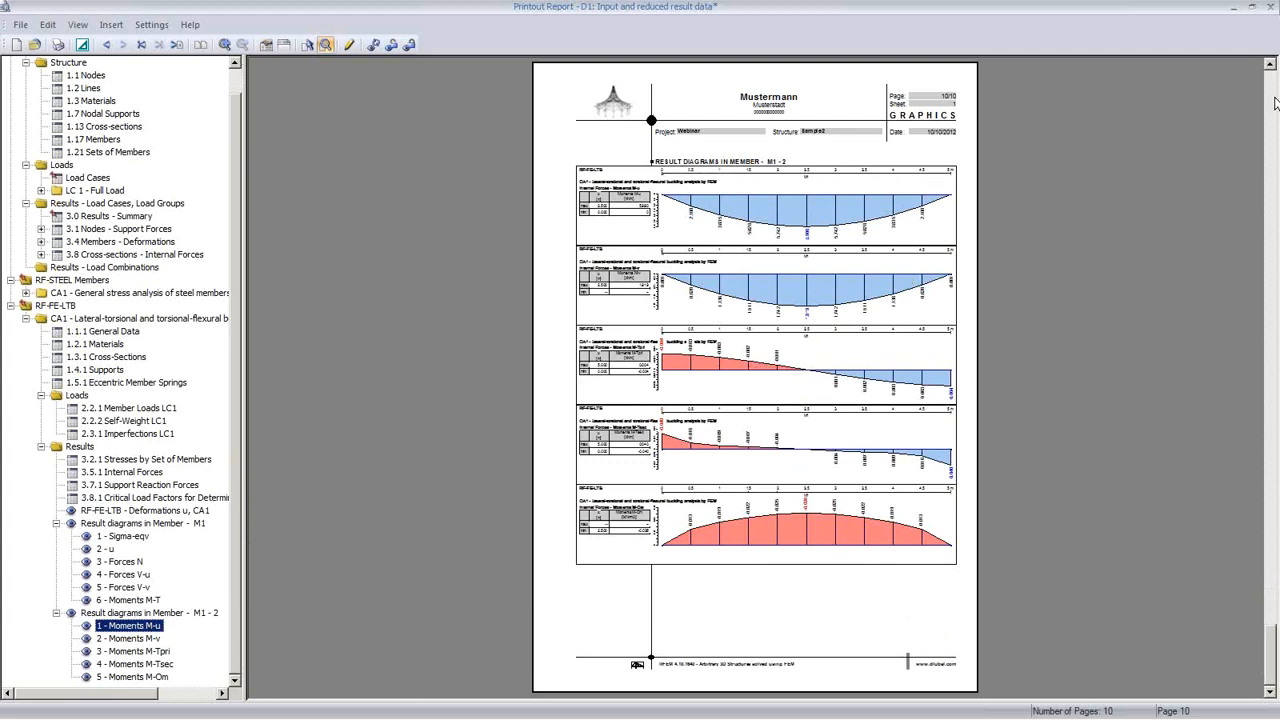
left_click(1273, 10)
left_click(587, 392)
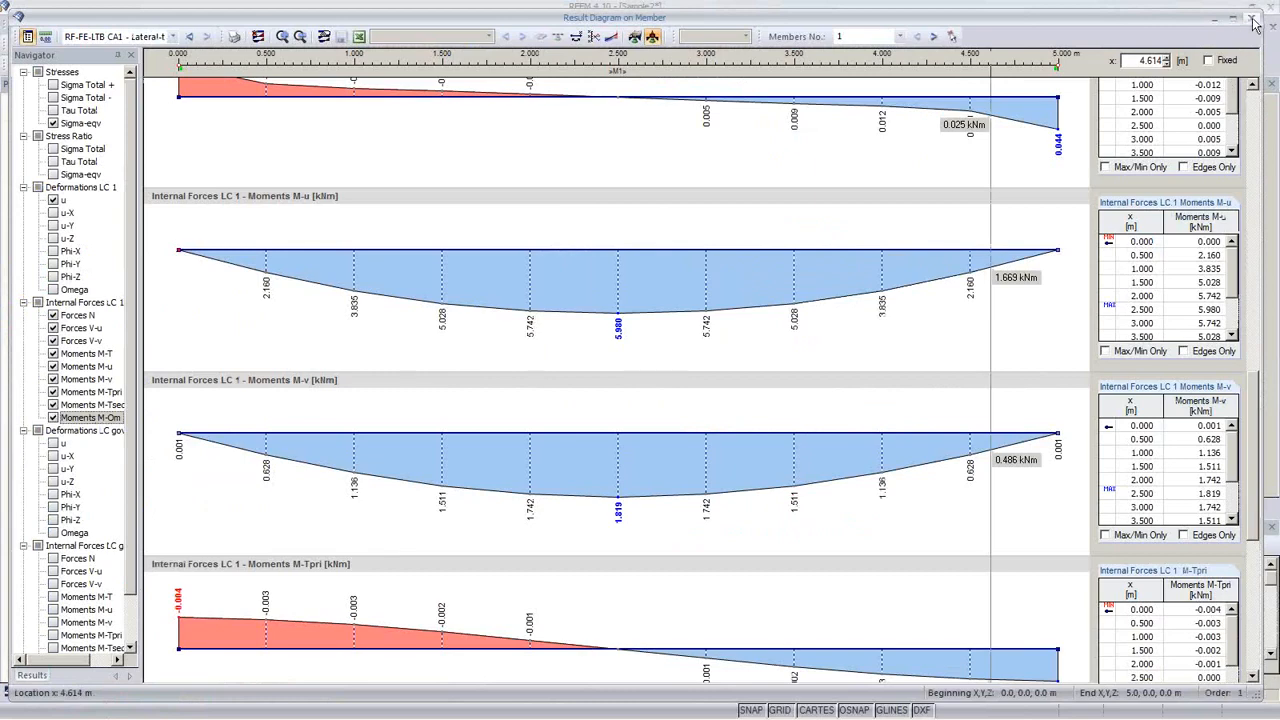
left_click(1251, 18)
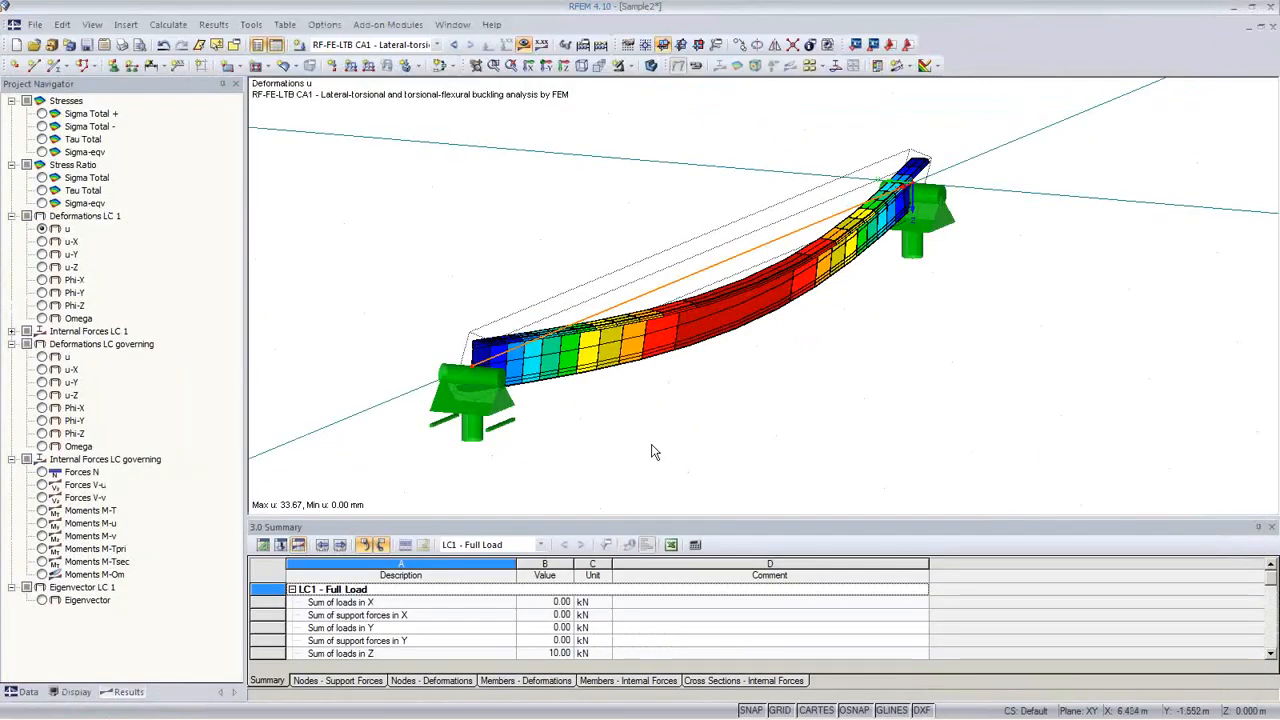
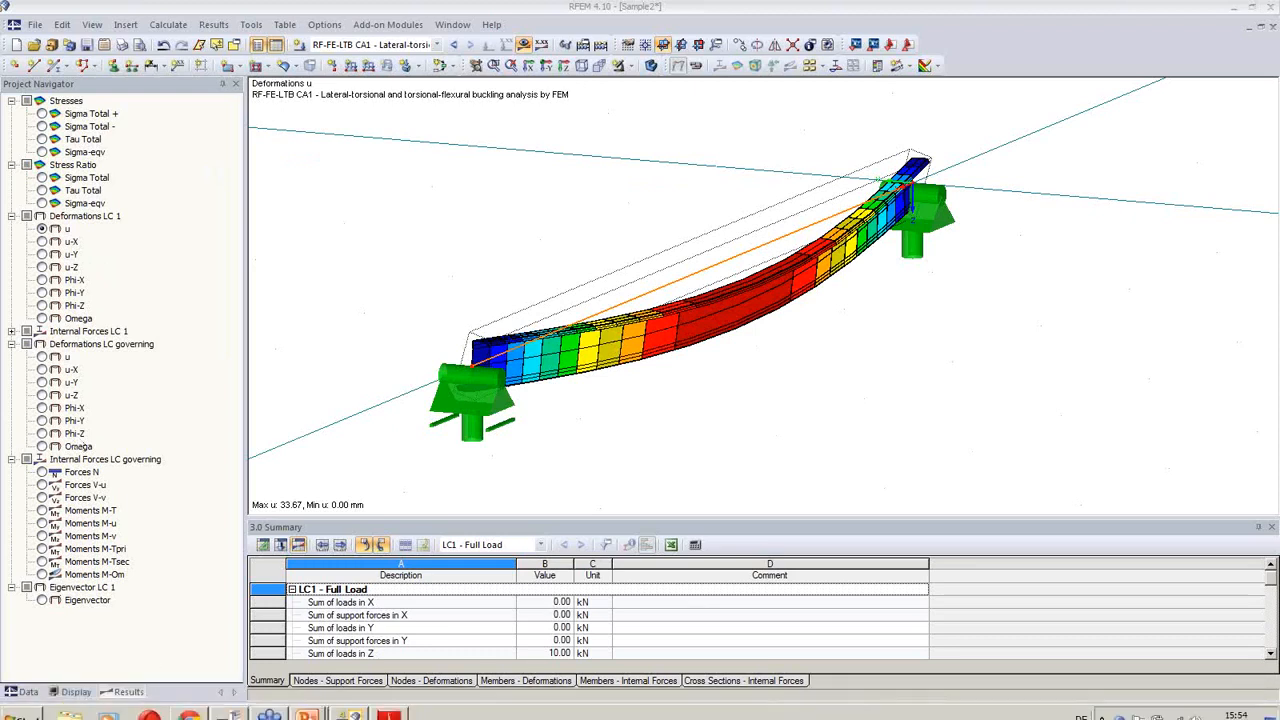
Switch to SHAPE-THIN, hide the results on Z-section 10-2 and close its section properties table
mouse_move(349, 710)
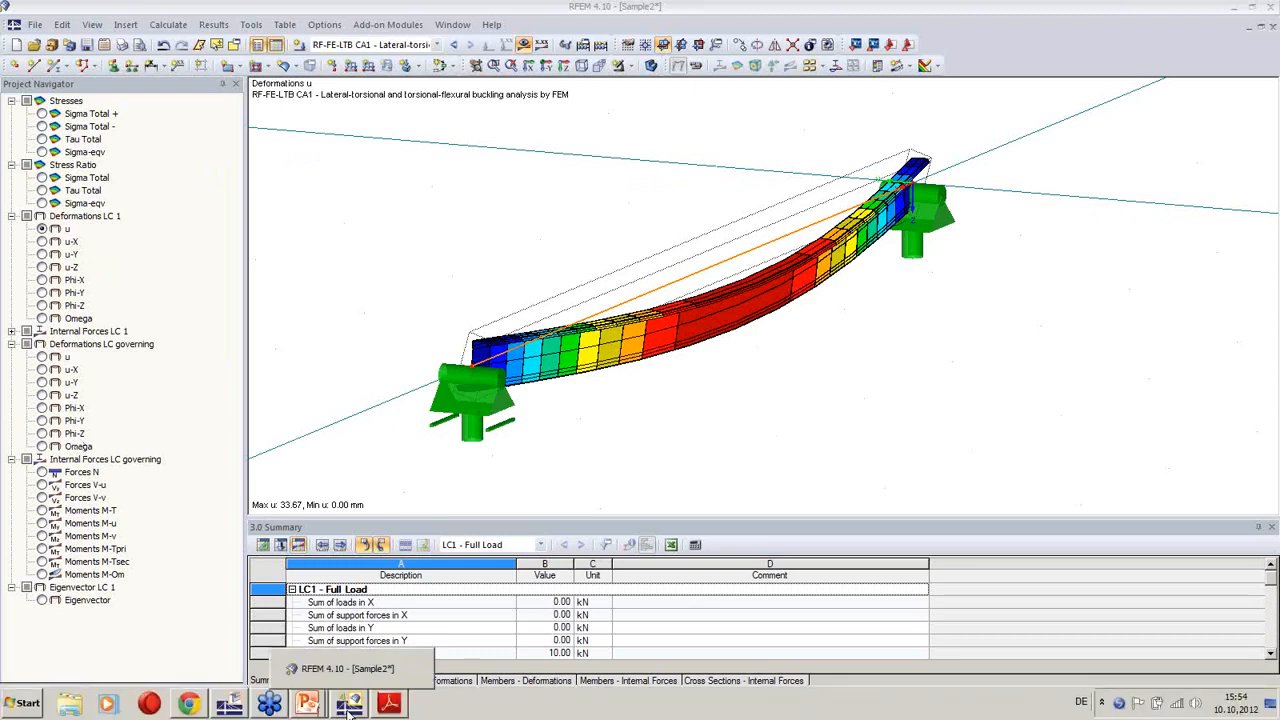
mouse_move(222, 708)
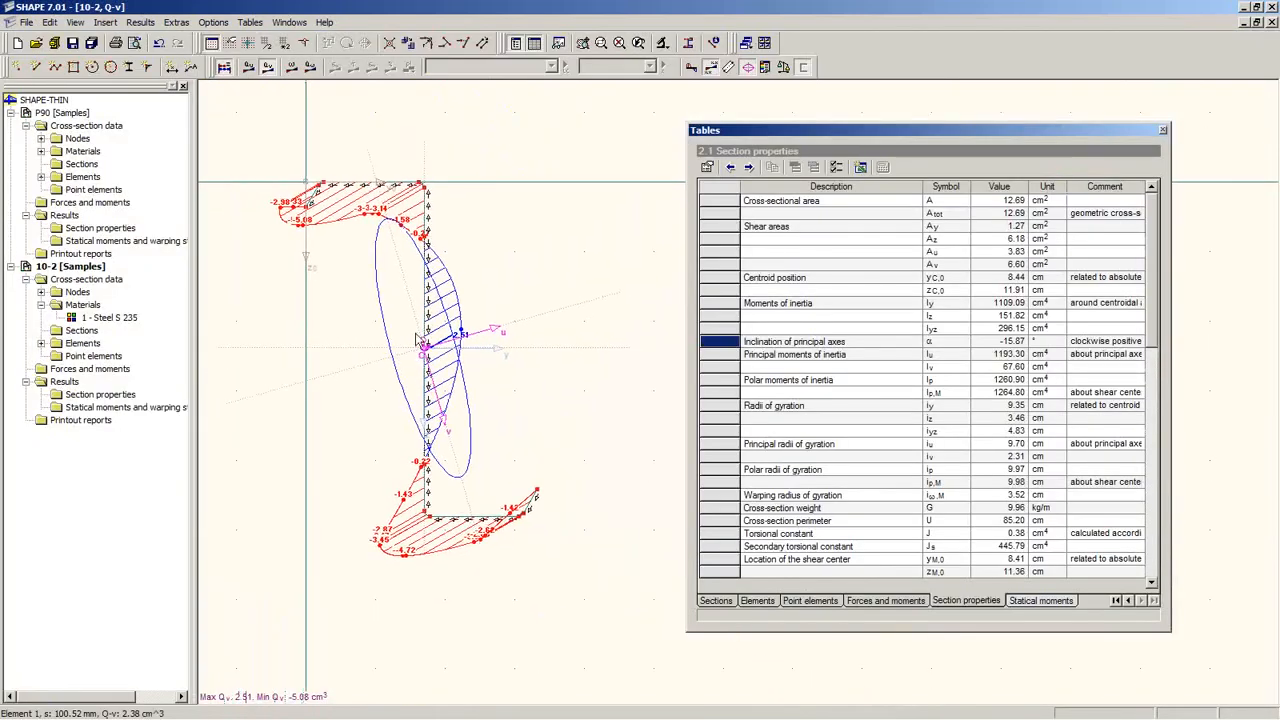
left_click(224, 67)
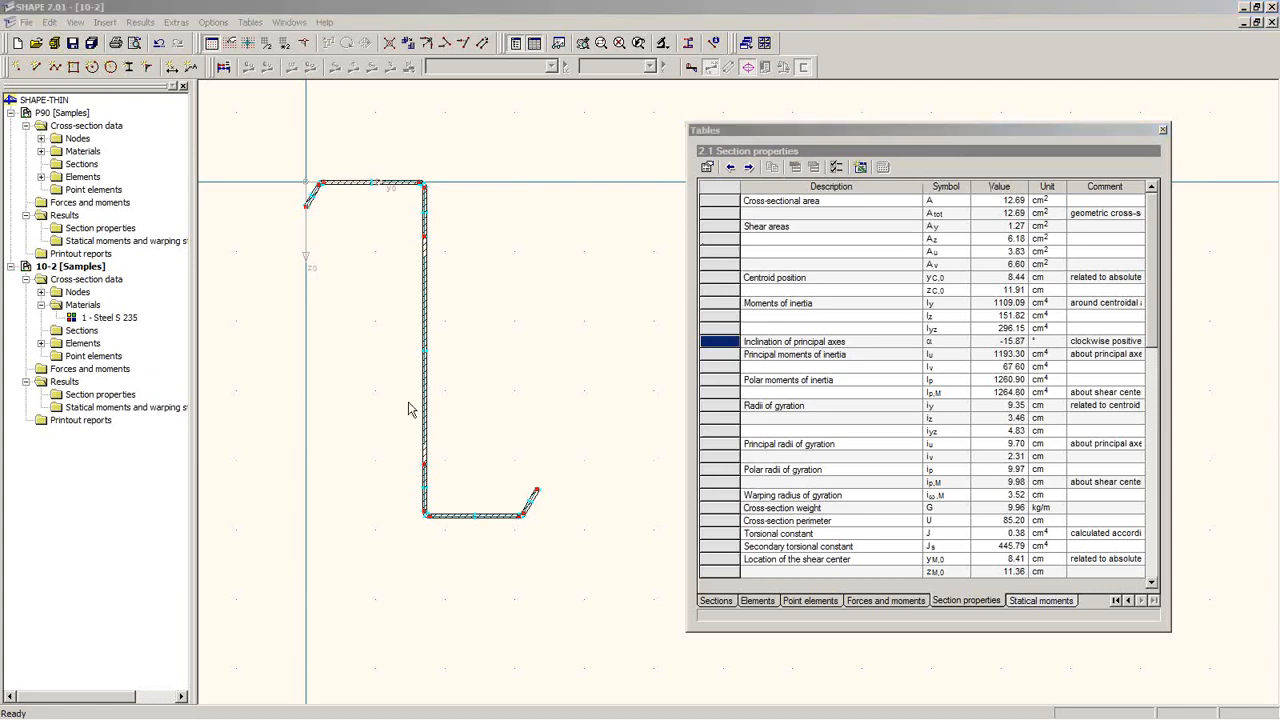
left_click(520, 366)
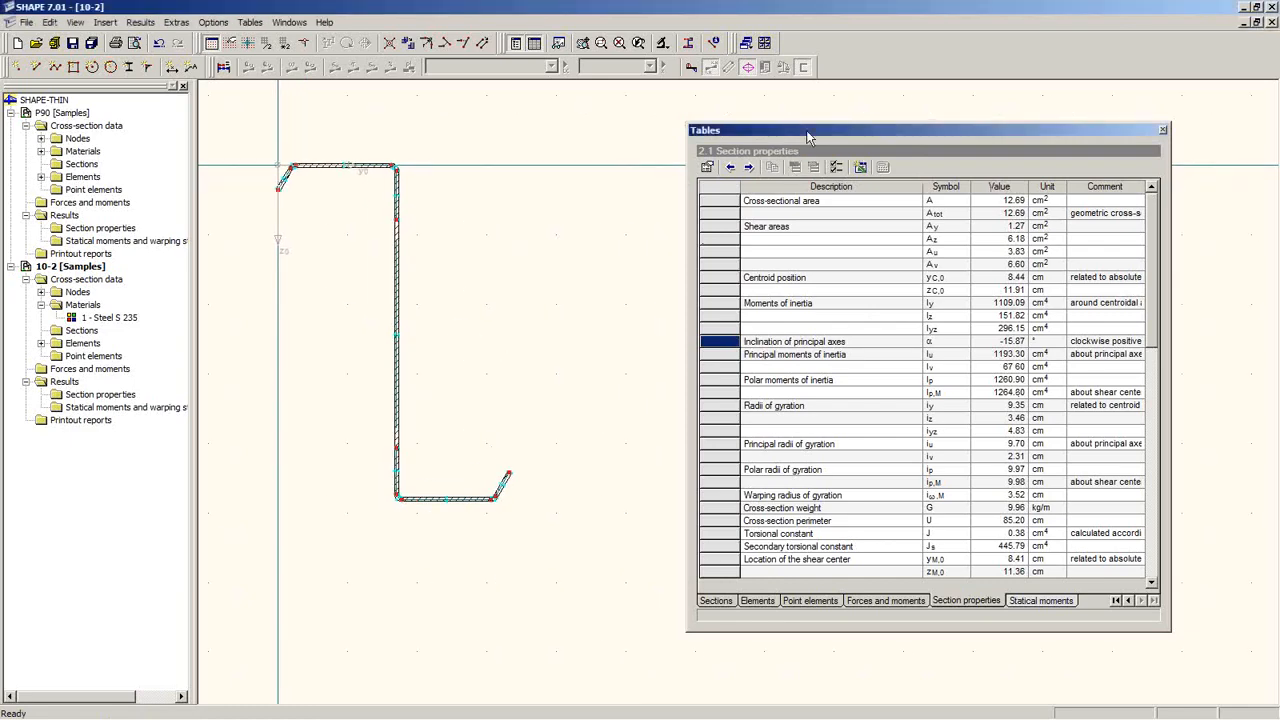
left_click_drag(808, 137, 524, 204)
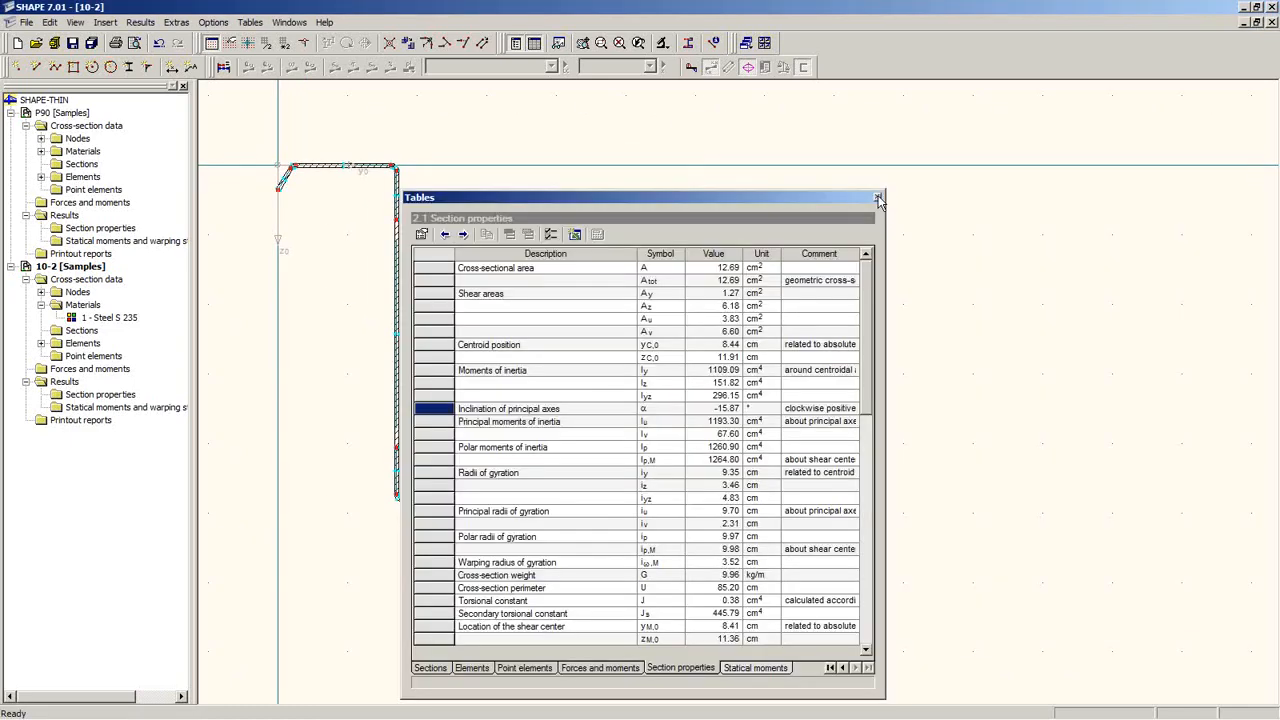
left_click(878, 200)
middle_click_drag(486, 368, 575, 358)
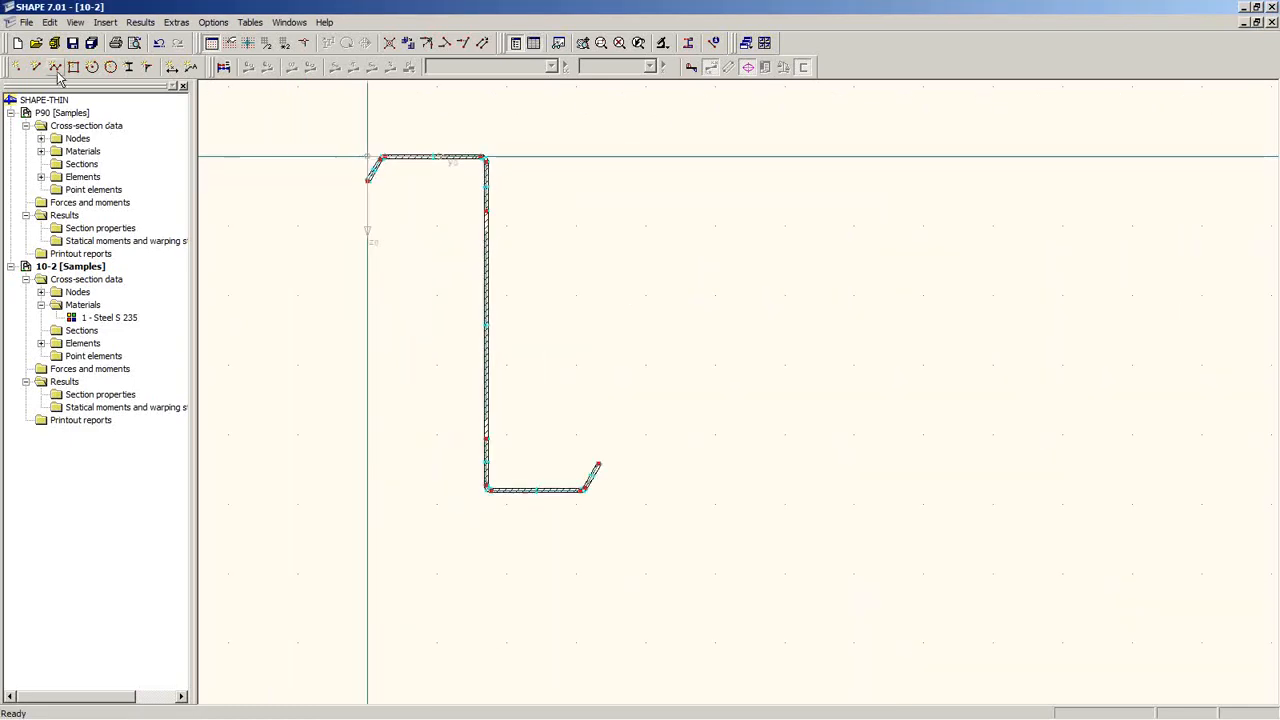
Enable the limiting c/t check according to DIN 18800 in section 10-2's general data, reviewing the c/t parts and detail settings
right_click(55, 268)
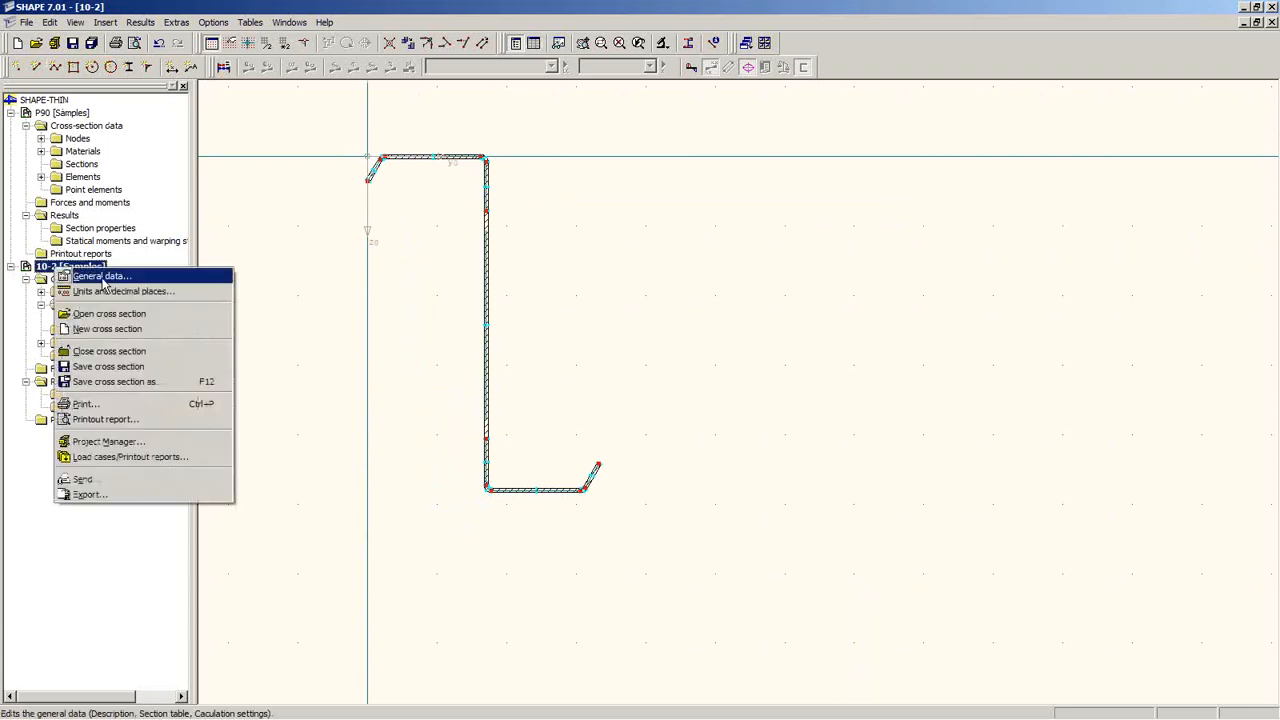
left_click(103, 276)
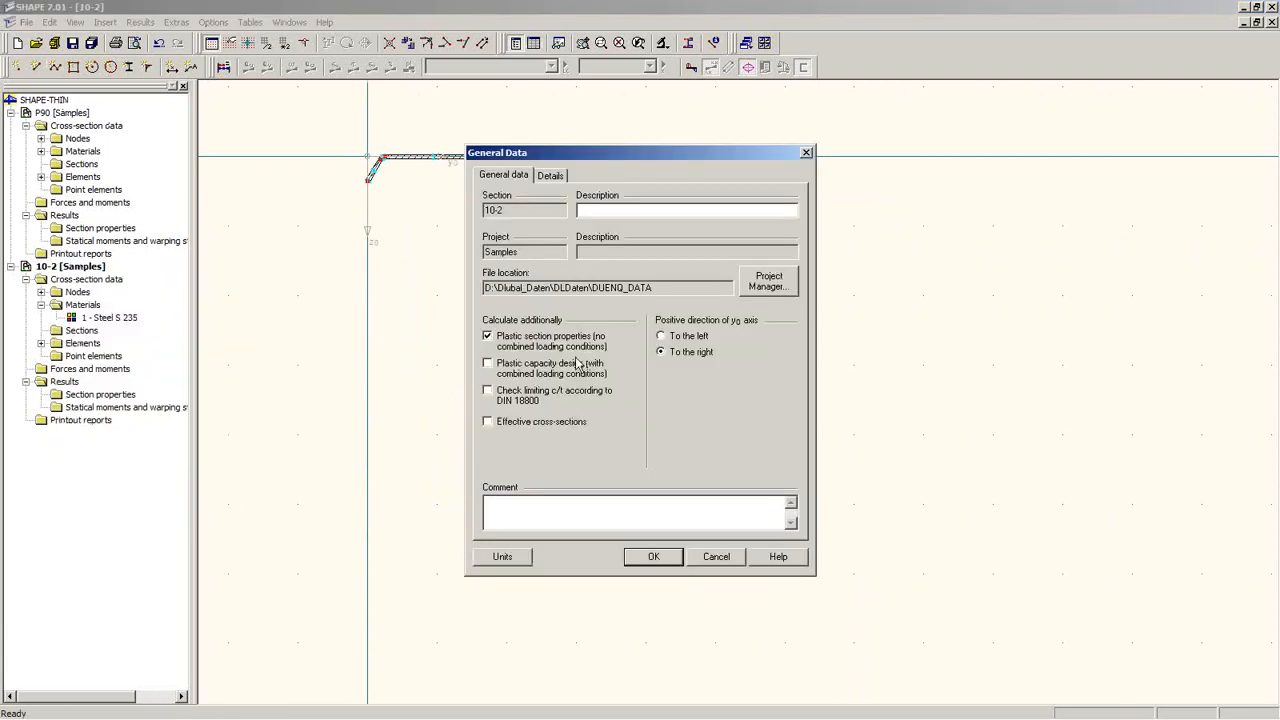
left_click(499, 397)
left_click(590, 176)
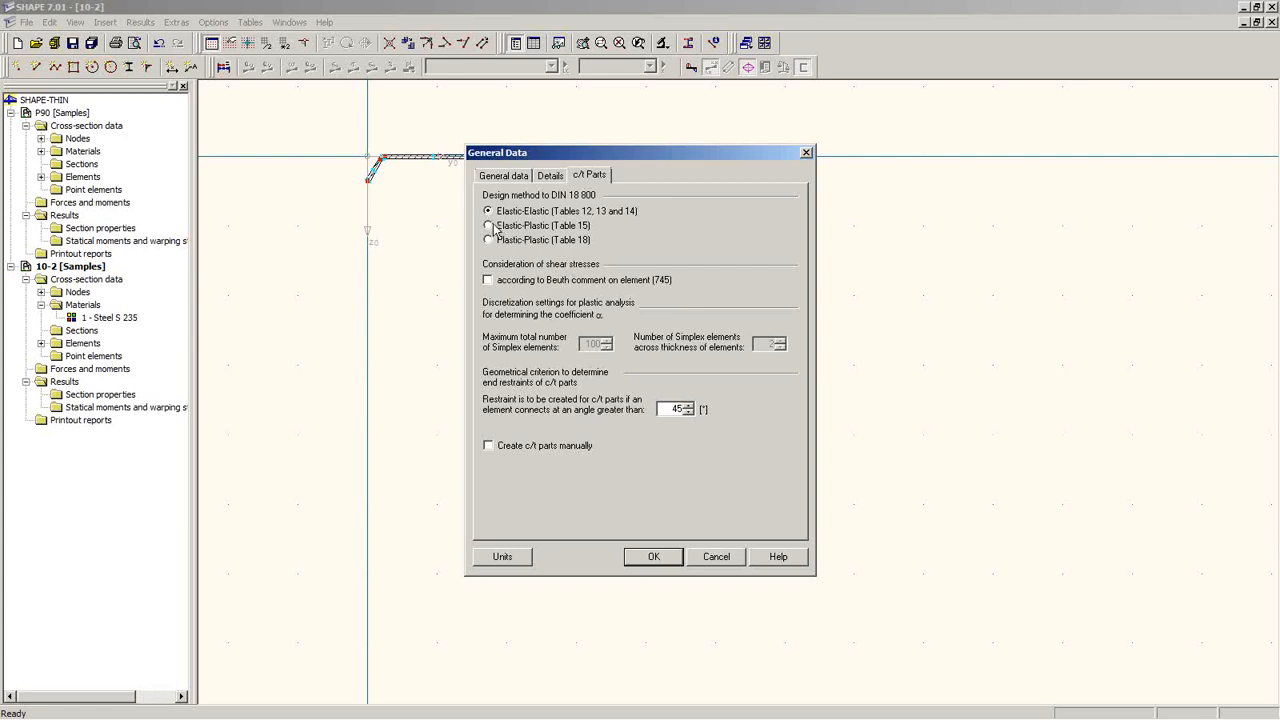
left_click(550, 176)
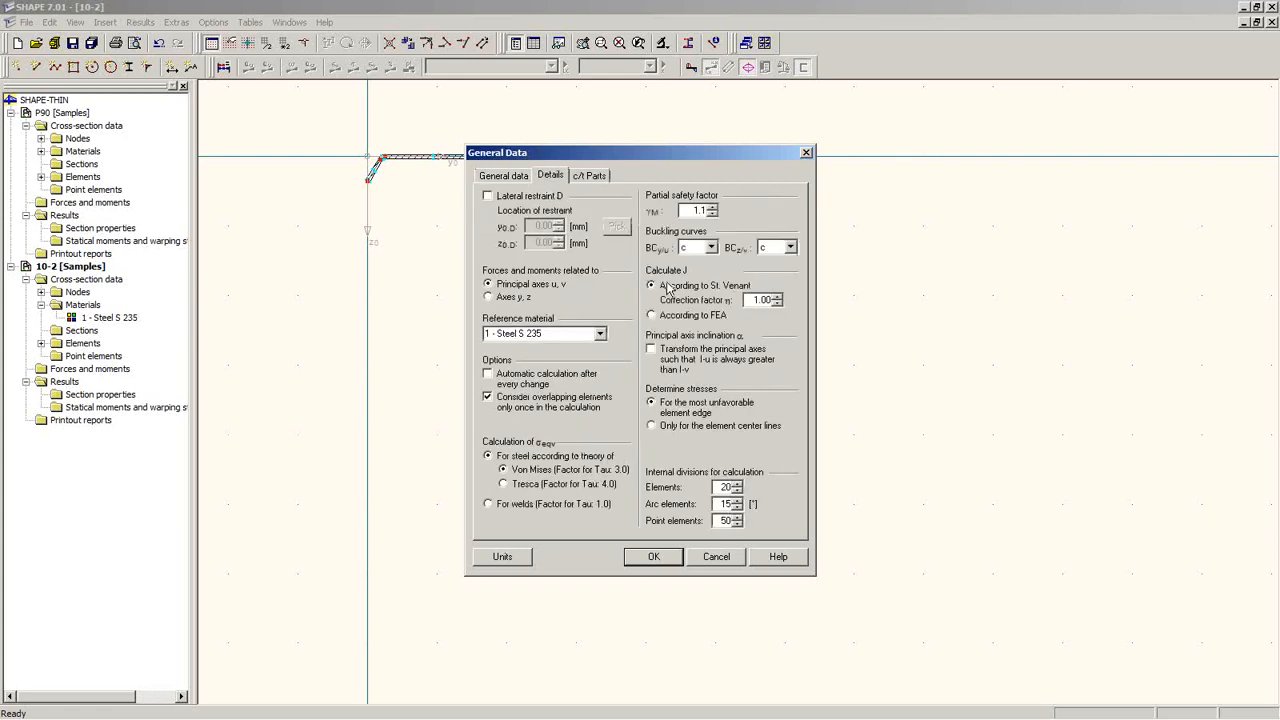
left_click(503, 176)
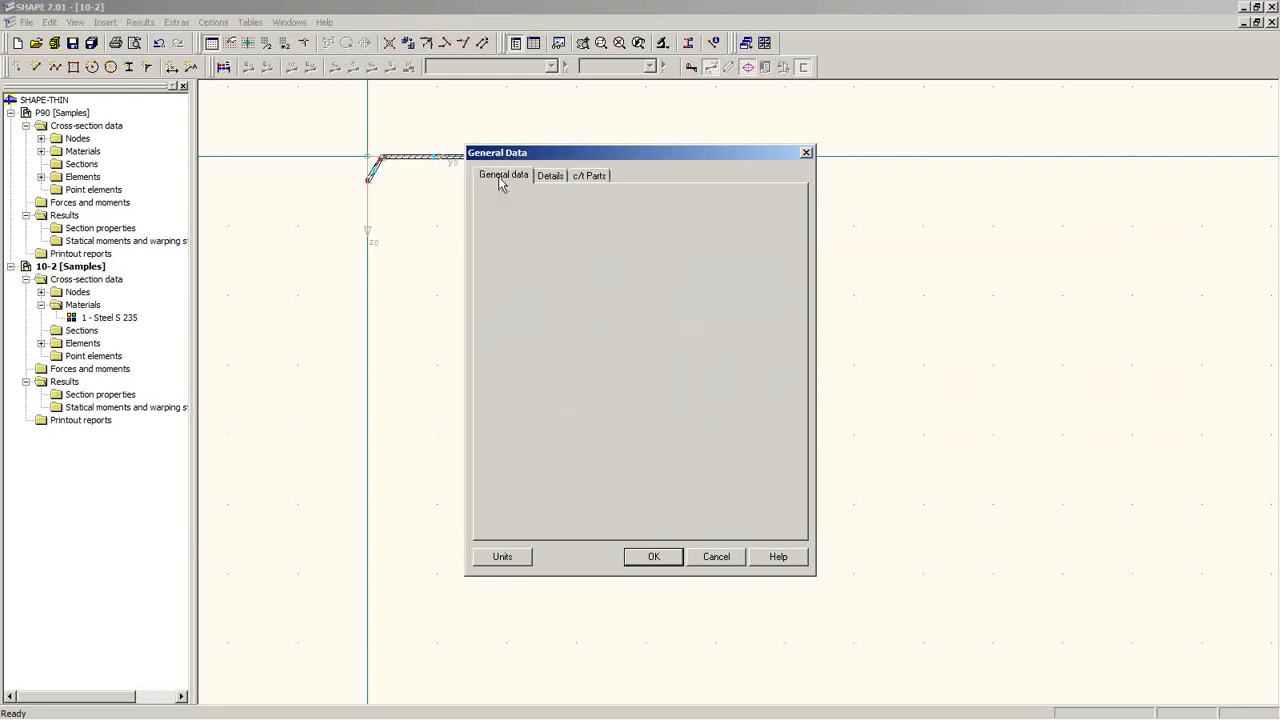
left_click(660, 560)
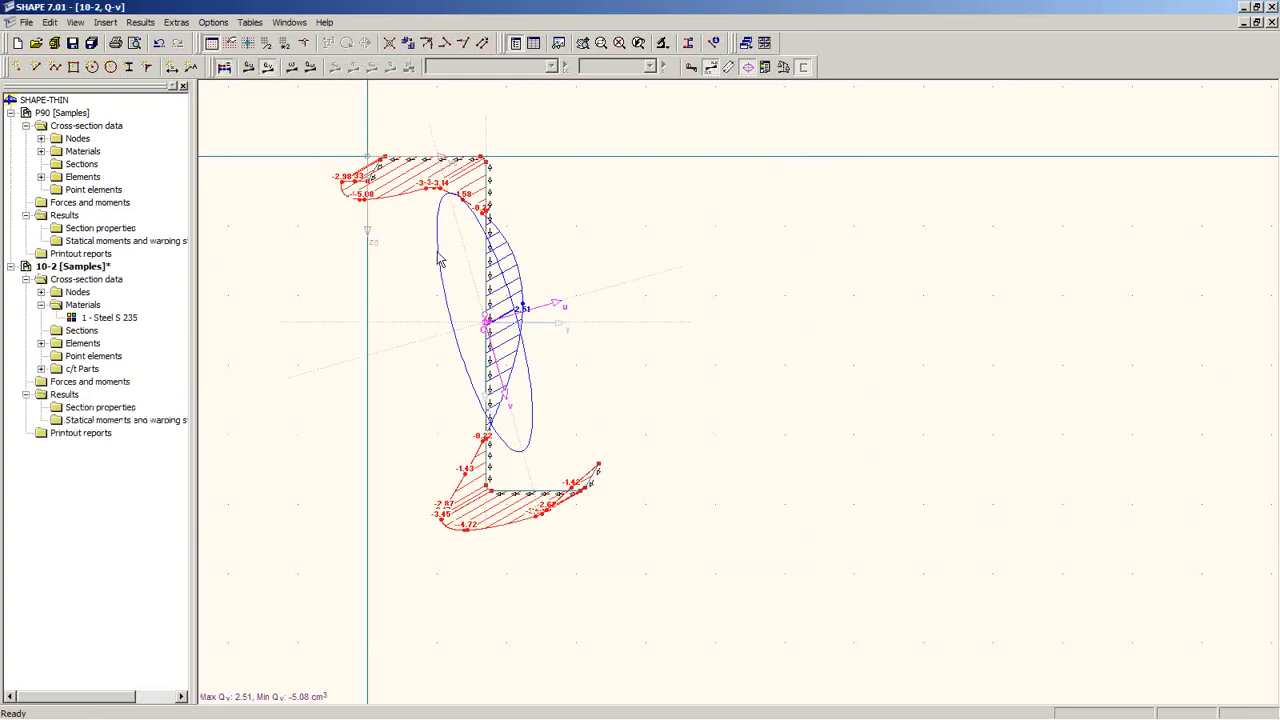
Reopen the section properties table, dock it below the drawing and fit the cross-section above it
left_click(534, 43)
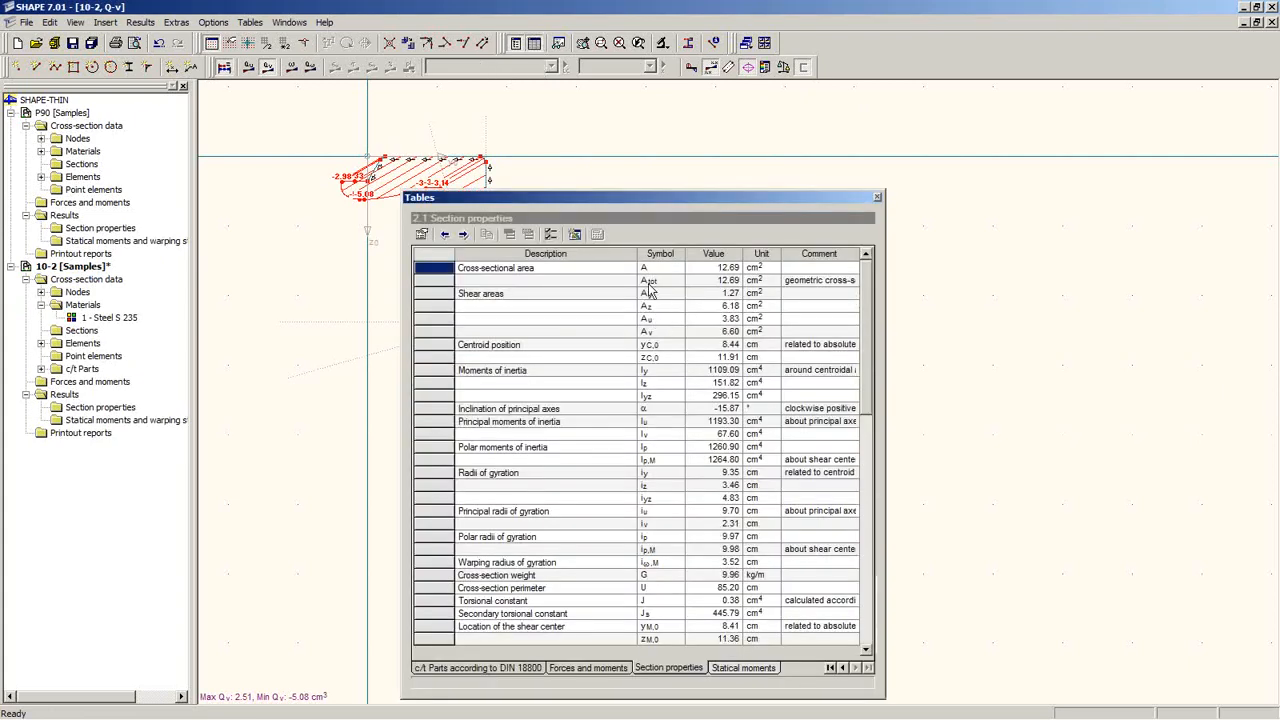
double_click(632, 199)
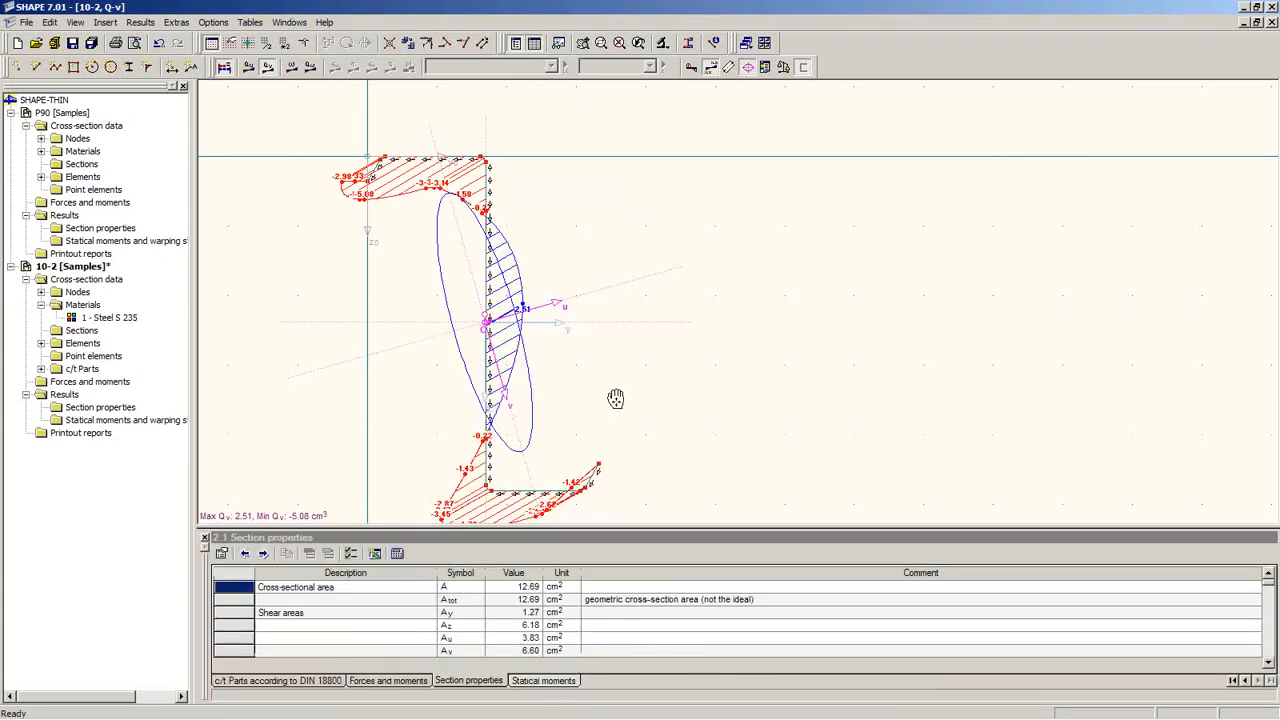
middle_click_drag(615, 400, 604, 341)
scroll(604, 341, "up", 1)
scroll(608, 350, "down", 2)
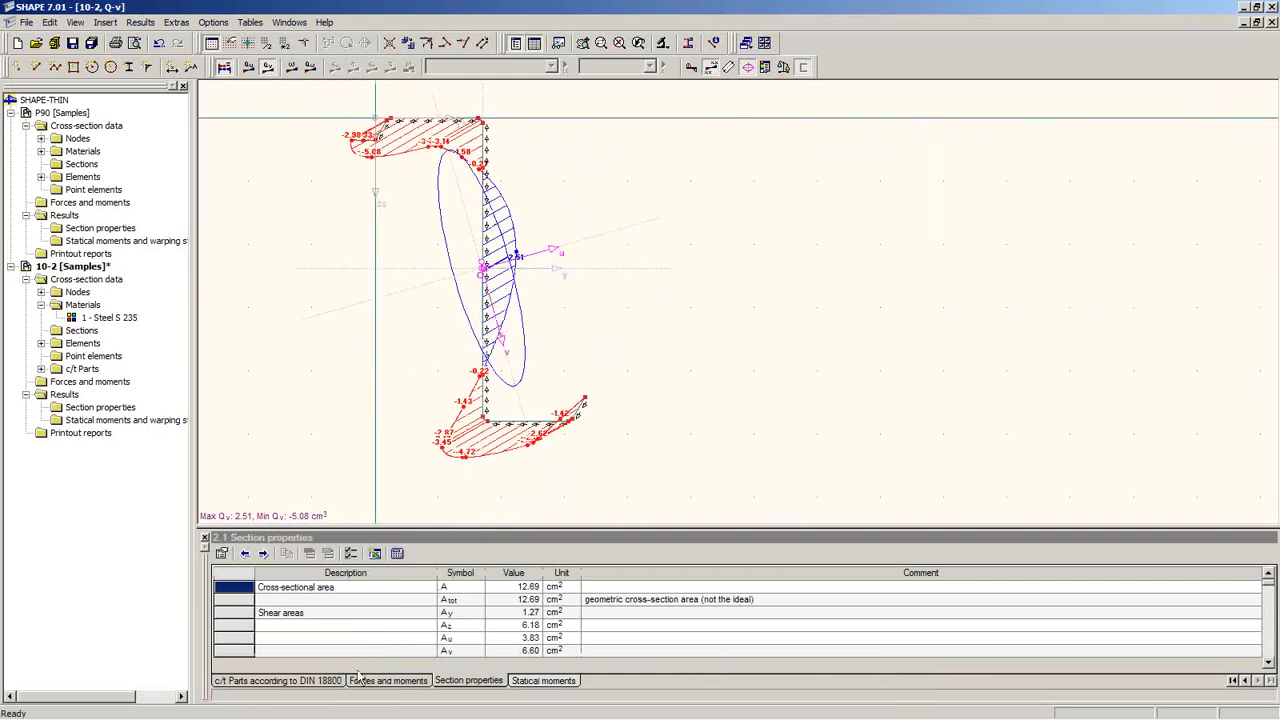
Define forces and moments for section 10-2 at location x 0.00 mm, with a bending moment Mu of 5 kNm and zeros elsewhere
left_click(408, 688)
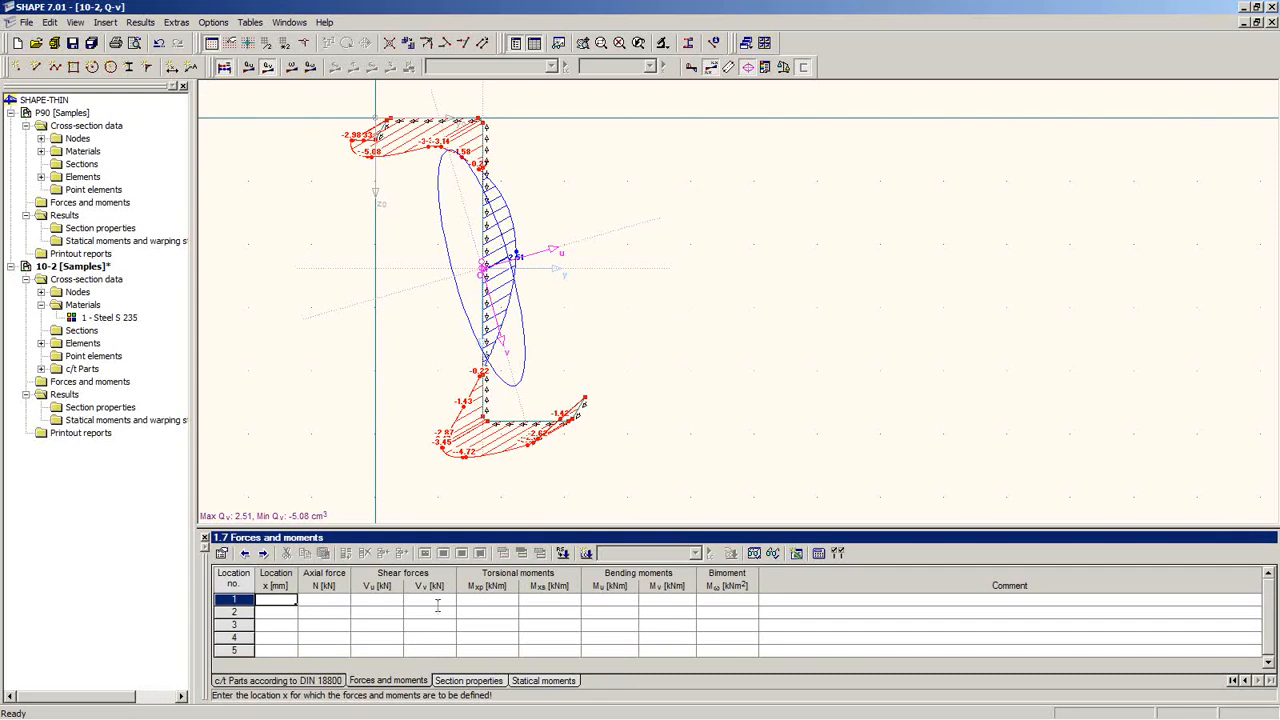
key("Tab")
key("Tab")
key("Tab")
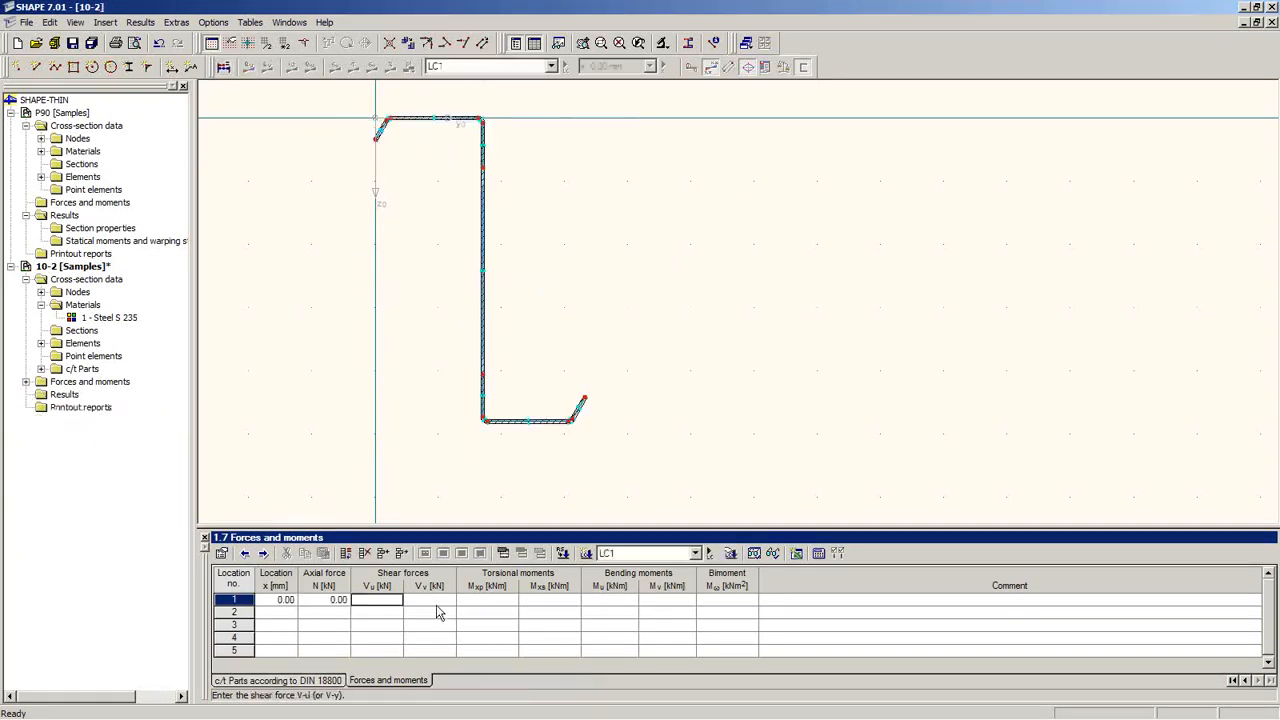
key("Tab")
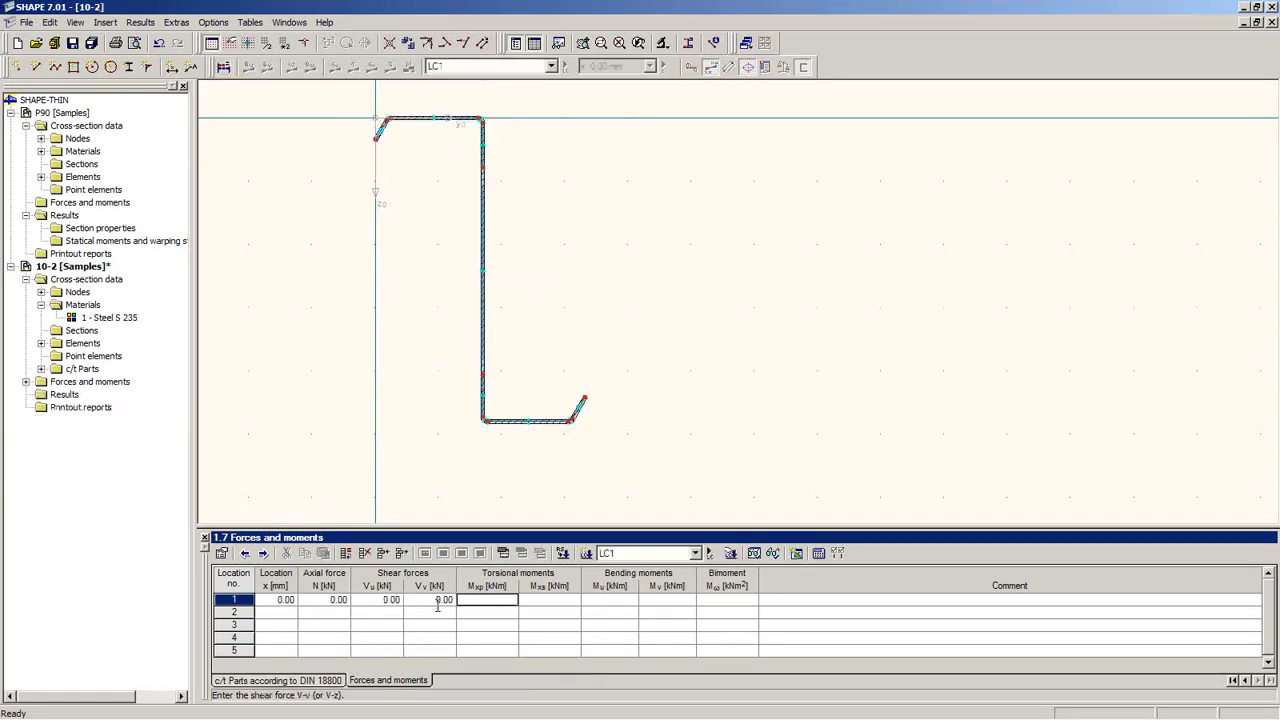
key("Tab")
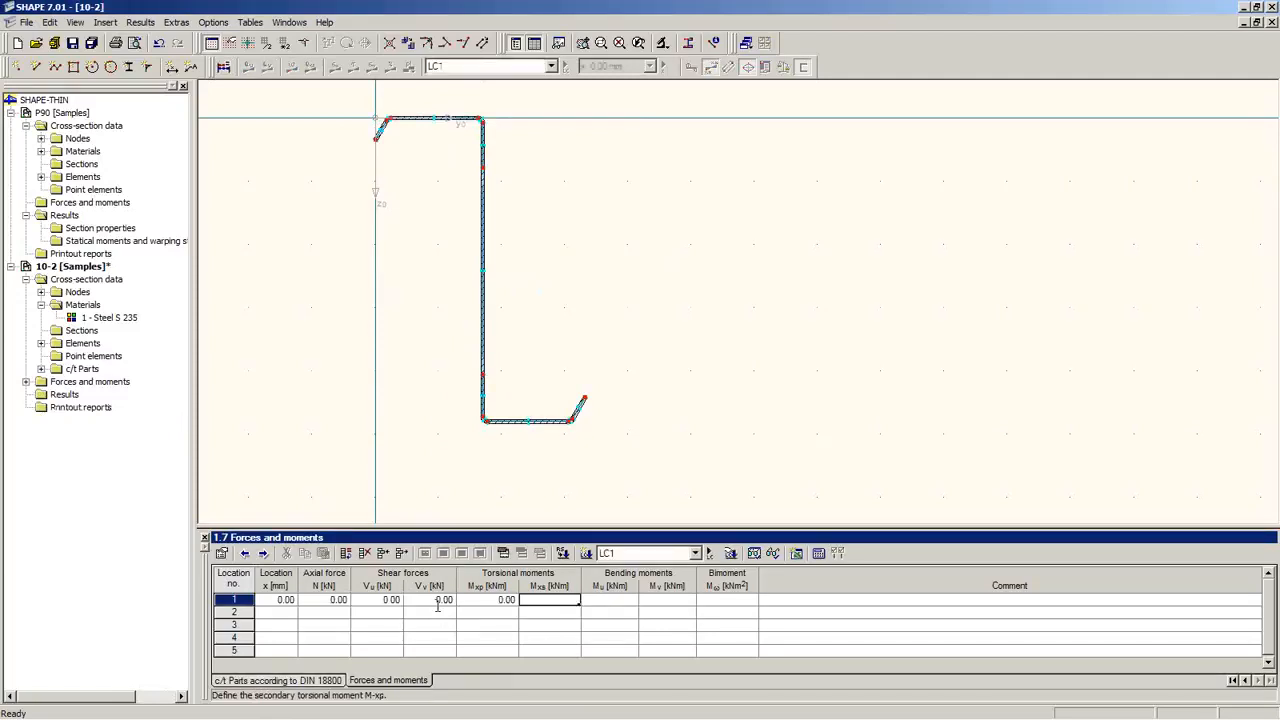
key("Tab")
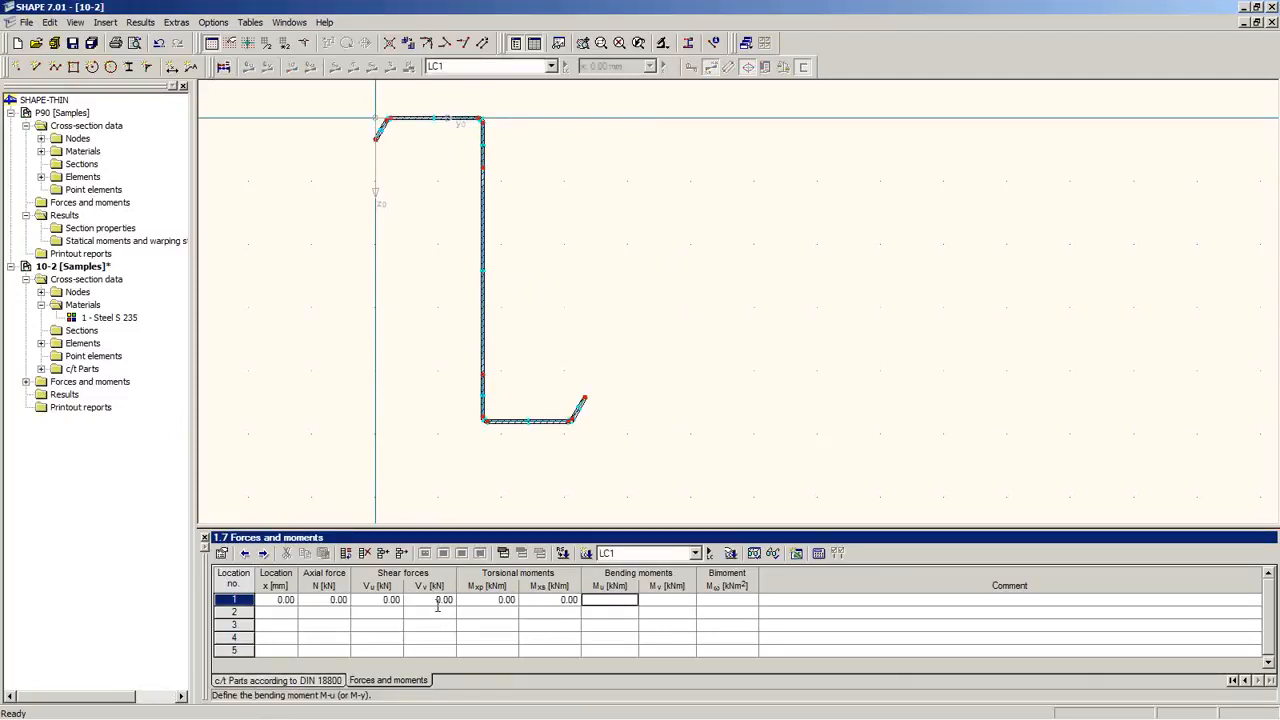
type("5")
key("Tab")
key("Tab")
key("Tab")
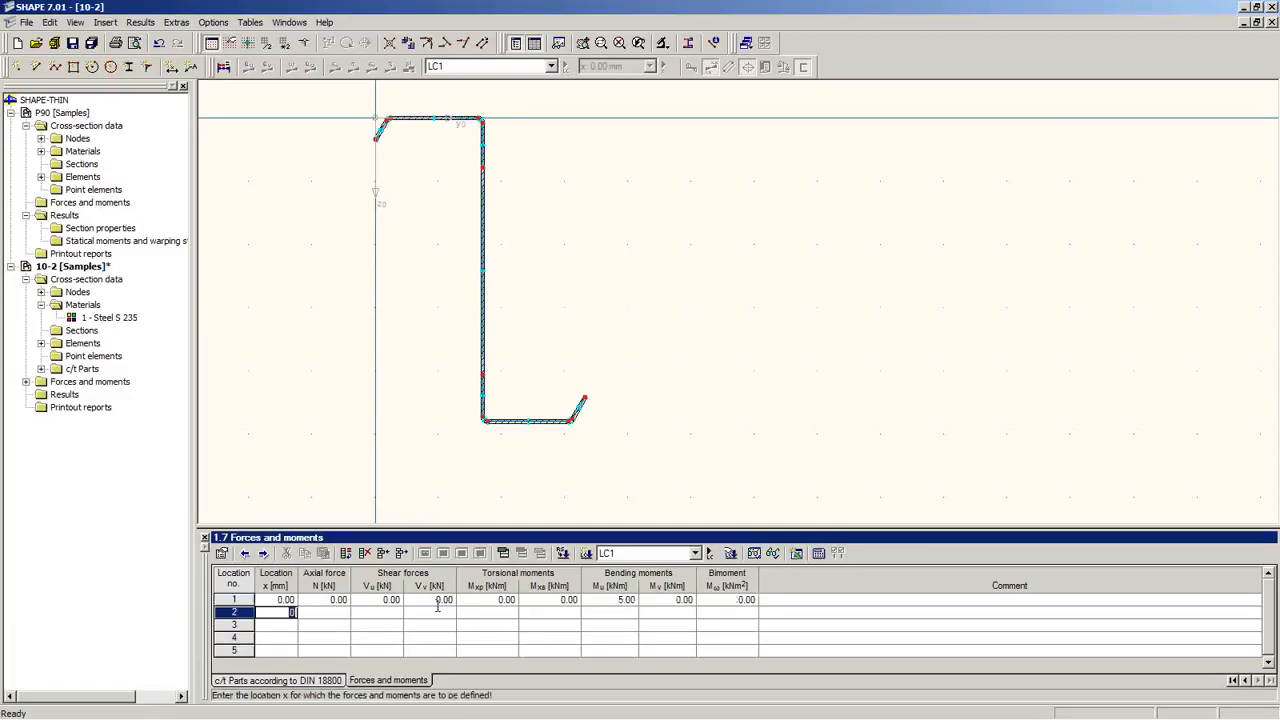
Set the axial force N at location 1 to -5 kN
left_click(345, 600)
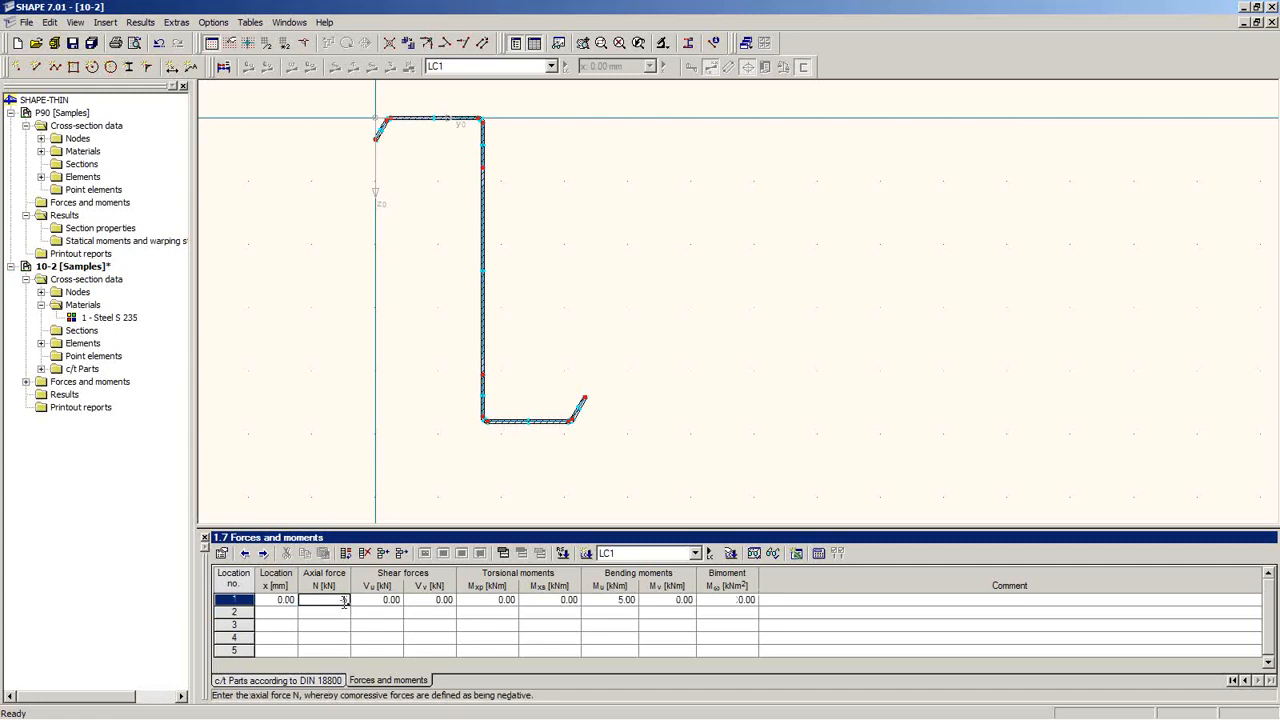
type("-5")
key("Tab")
Calculate section 10-2 and review the c/t check of all parts in an enlarged results table, restoring room for the drawing
left_click(224, 67)
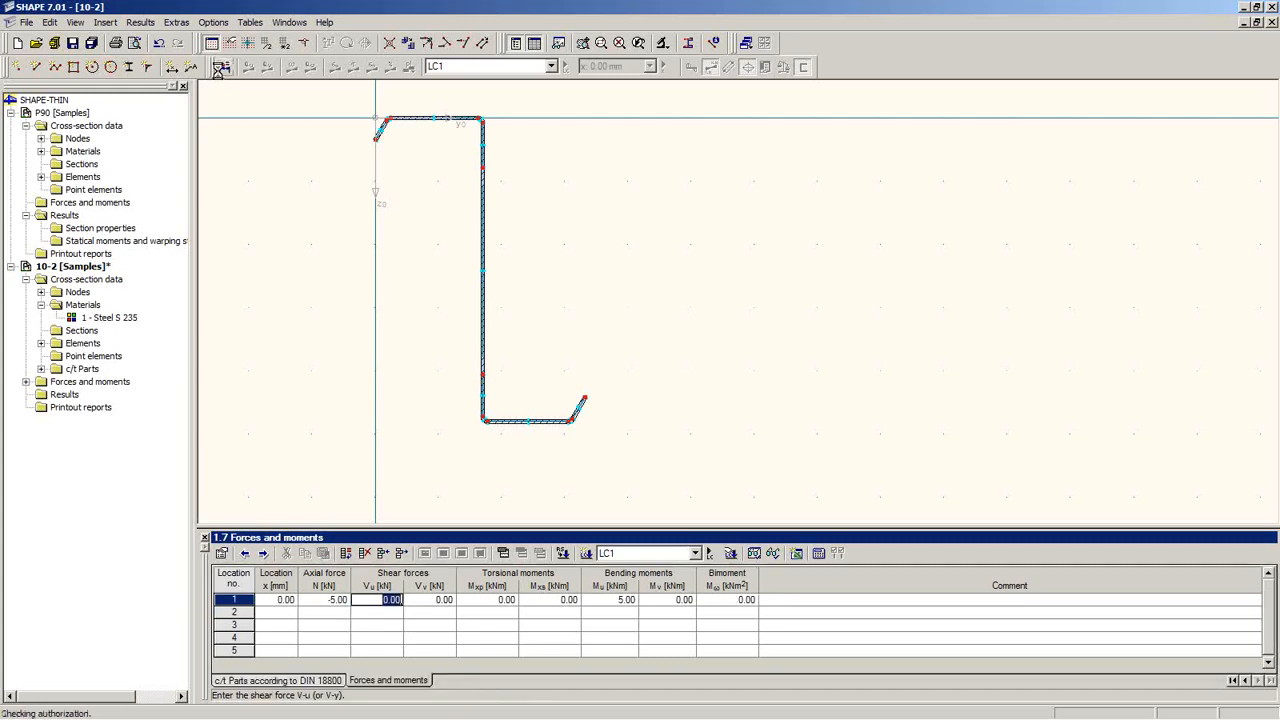
left_click(576, 681)
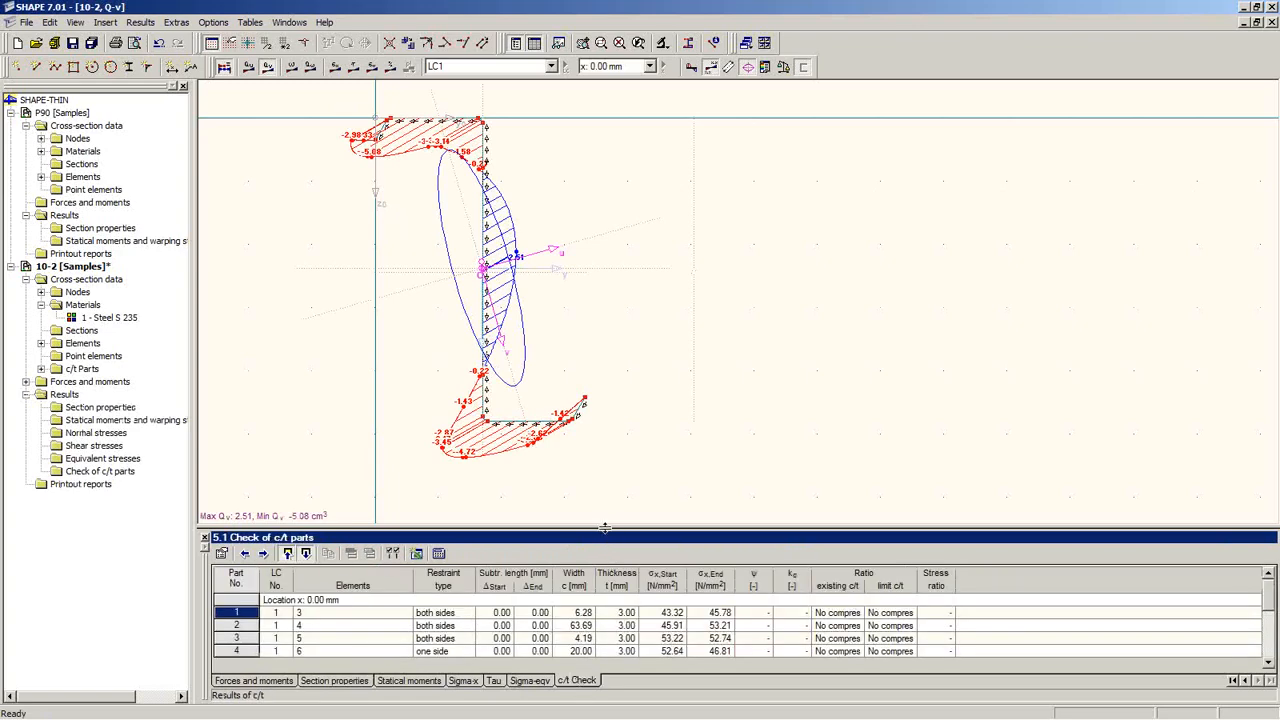
left_click_drag(600, 529, 583, 288)
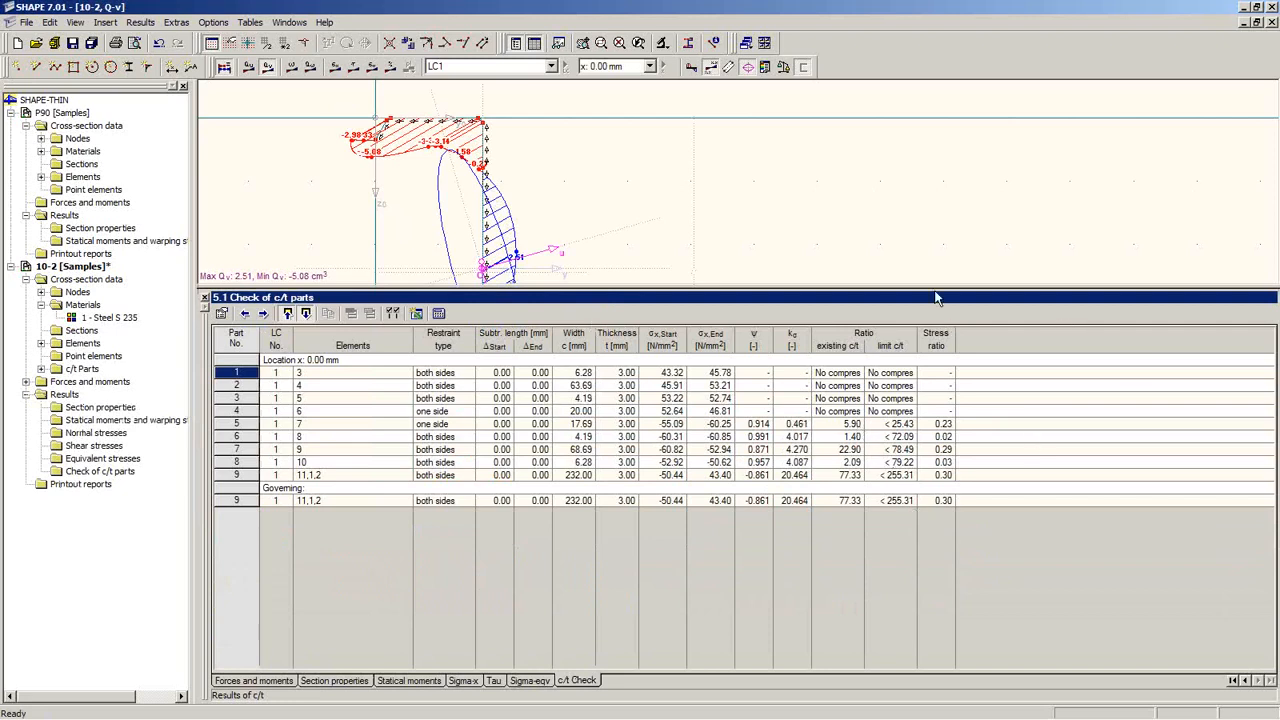
left_click(897, 437)
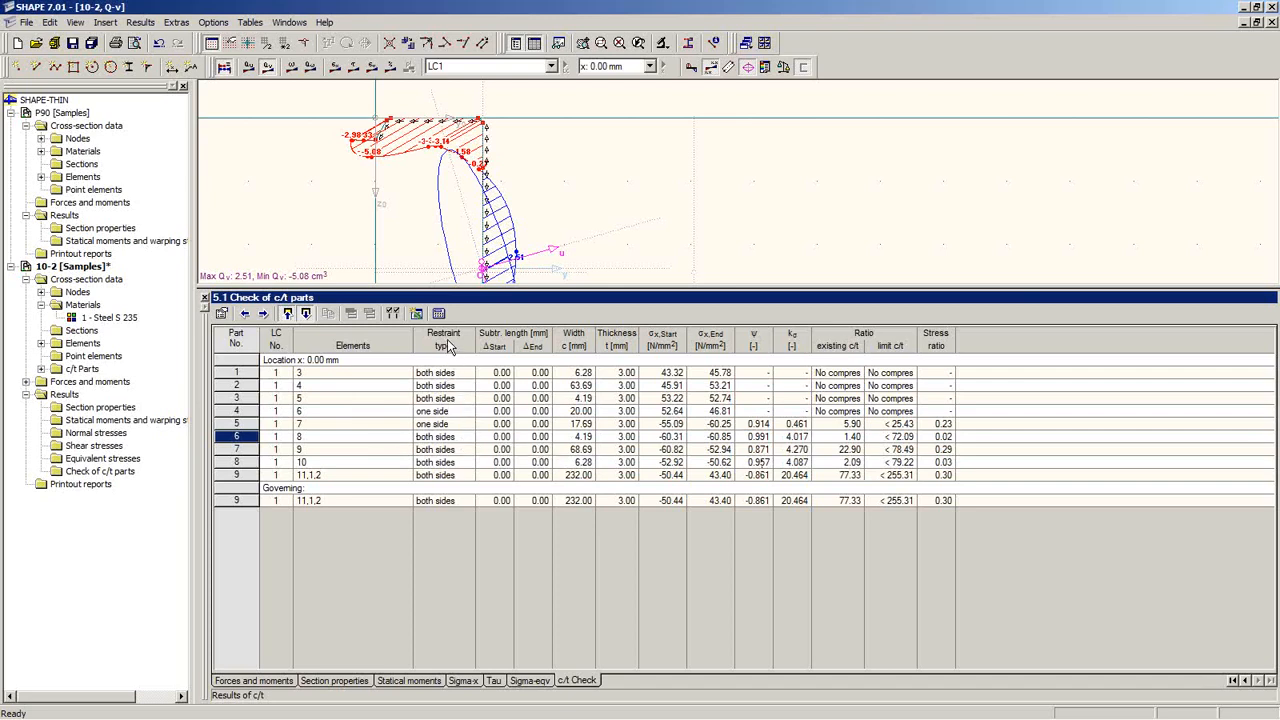
left_click(450, 376)
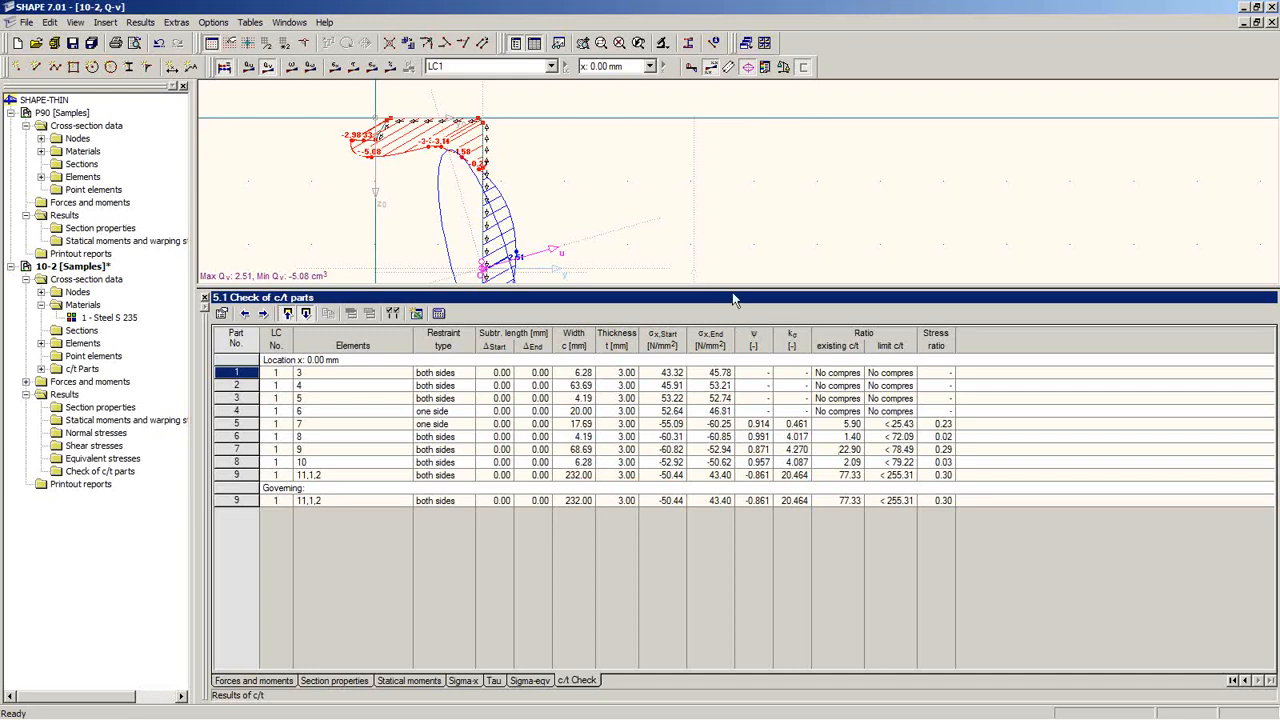
left_click_drag(732, 288, 736, 450)
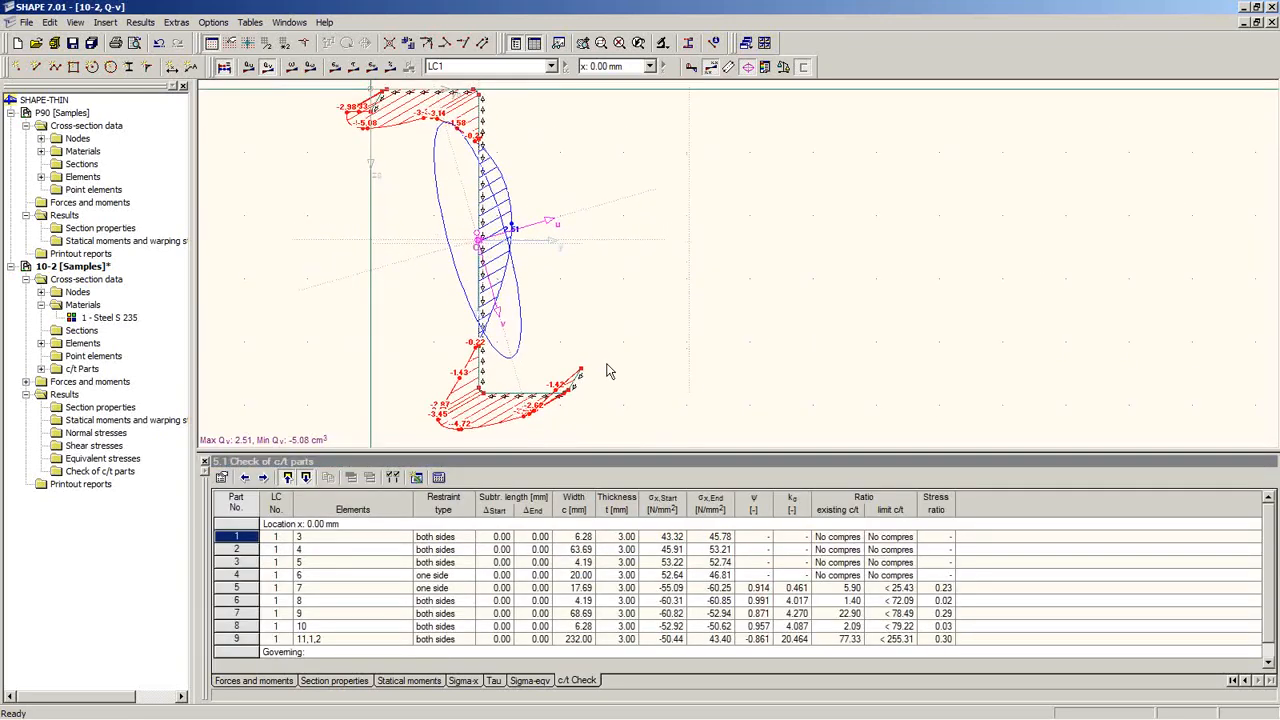
Open section 10-2's general data and review the discretization settings for plastic capacity design, leaving that option disabled
right_click(70, 268)
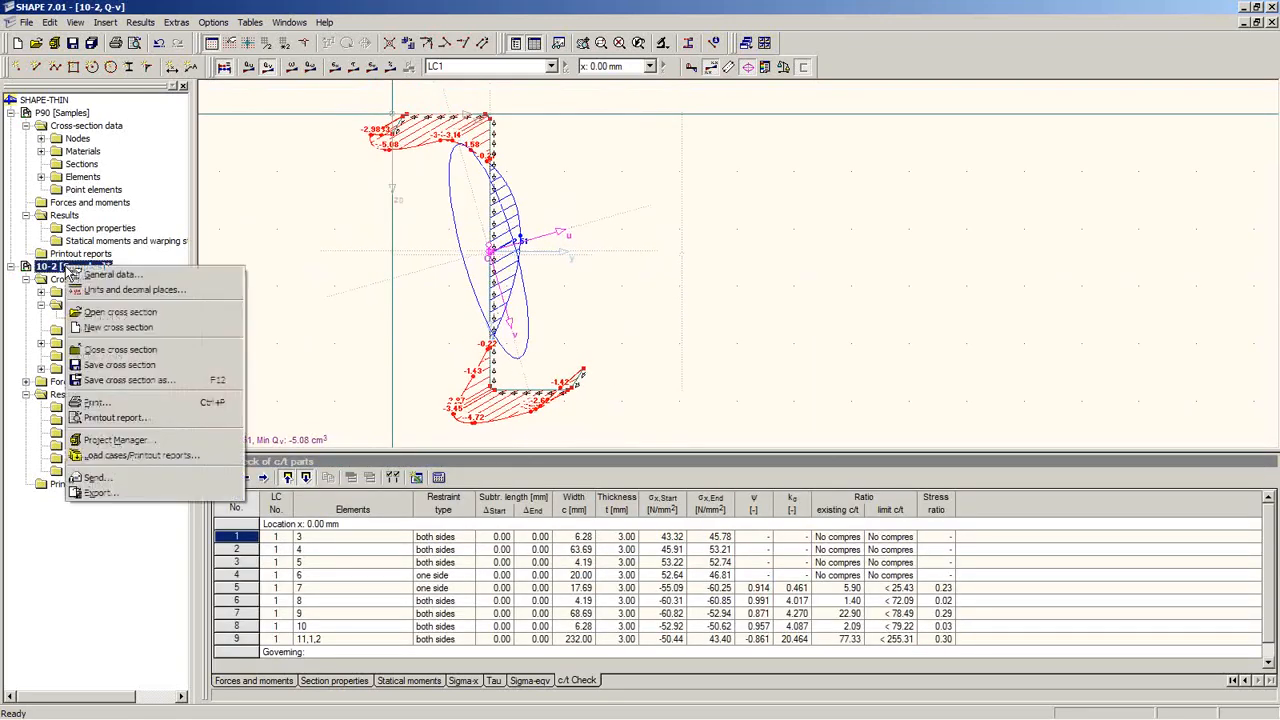
left_click(100, 277)
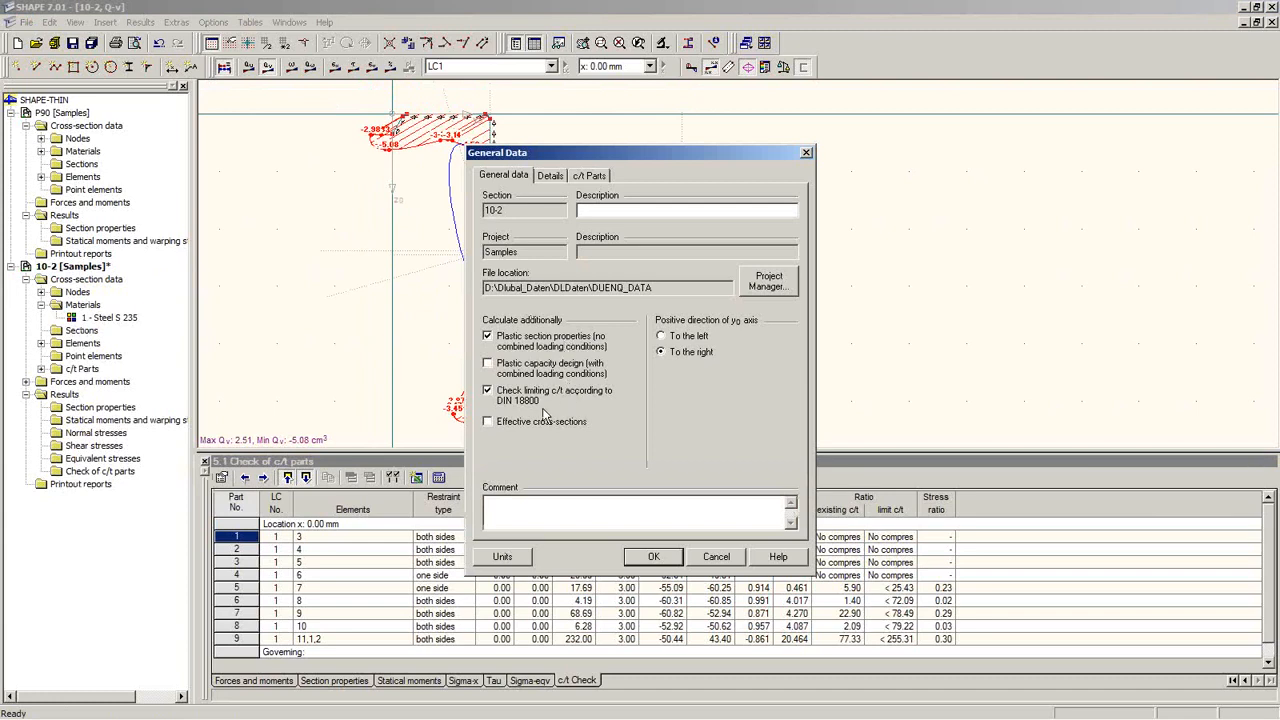
left_click(501, 369)
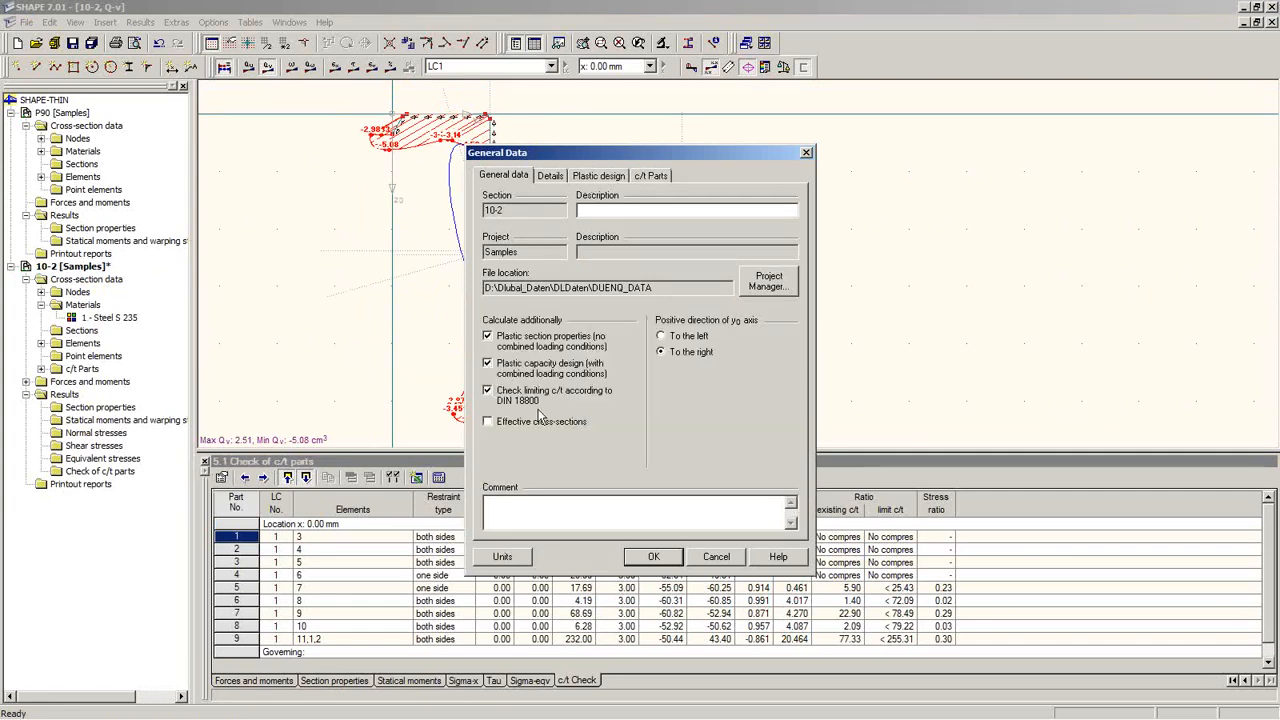
left_click(501, 369)
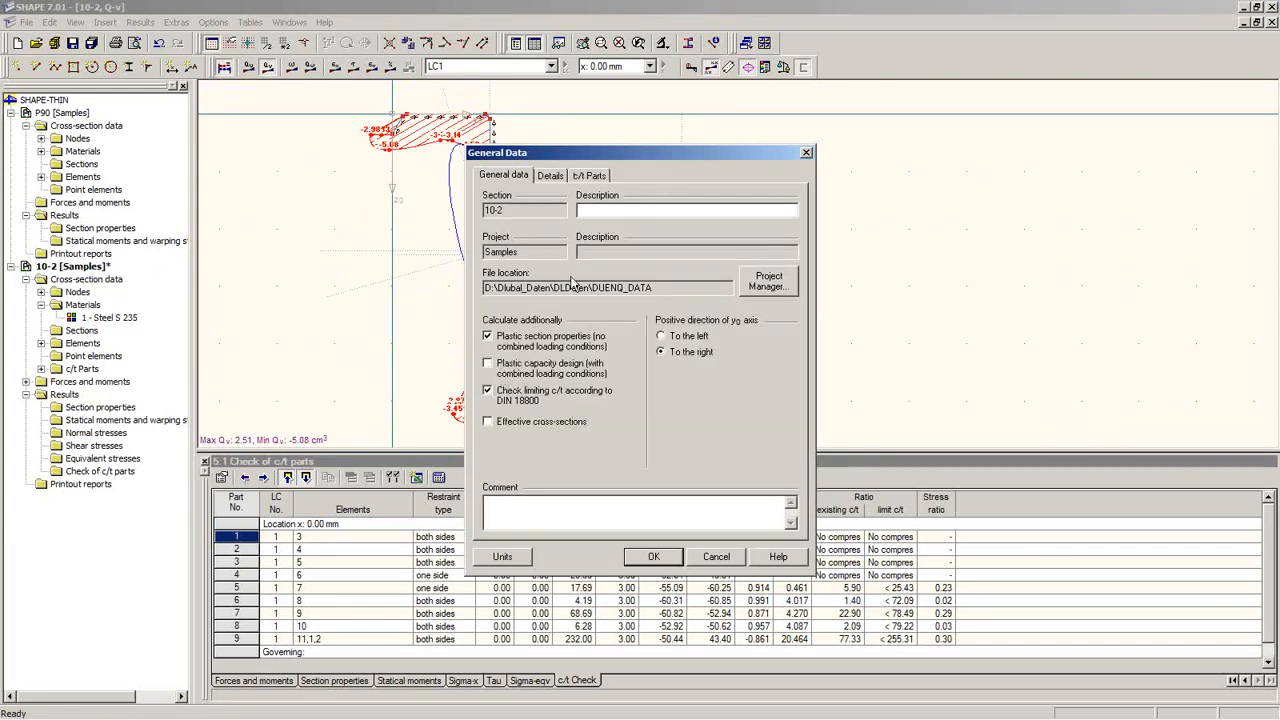
left_click(499, 362)
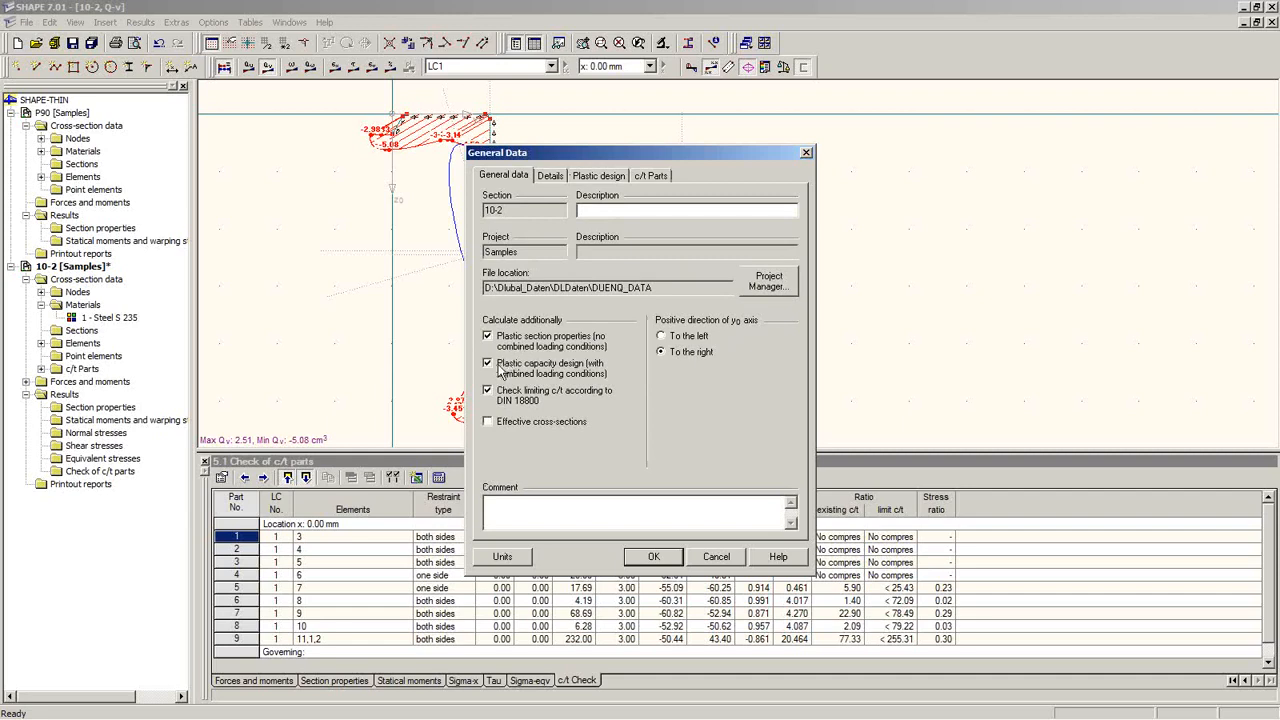
left_click(600, 176)
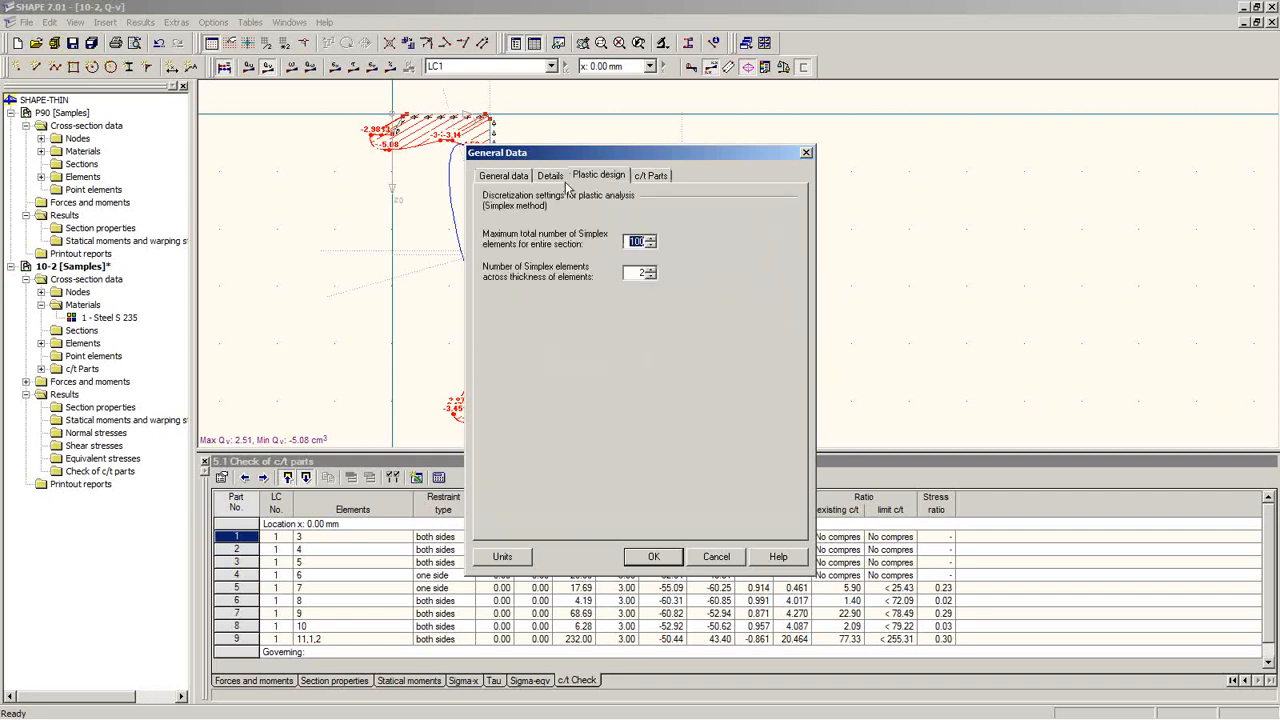
left_click(518, 178)
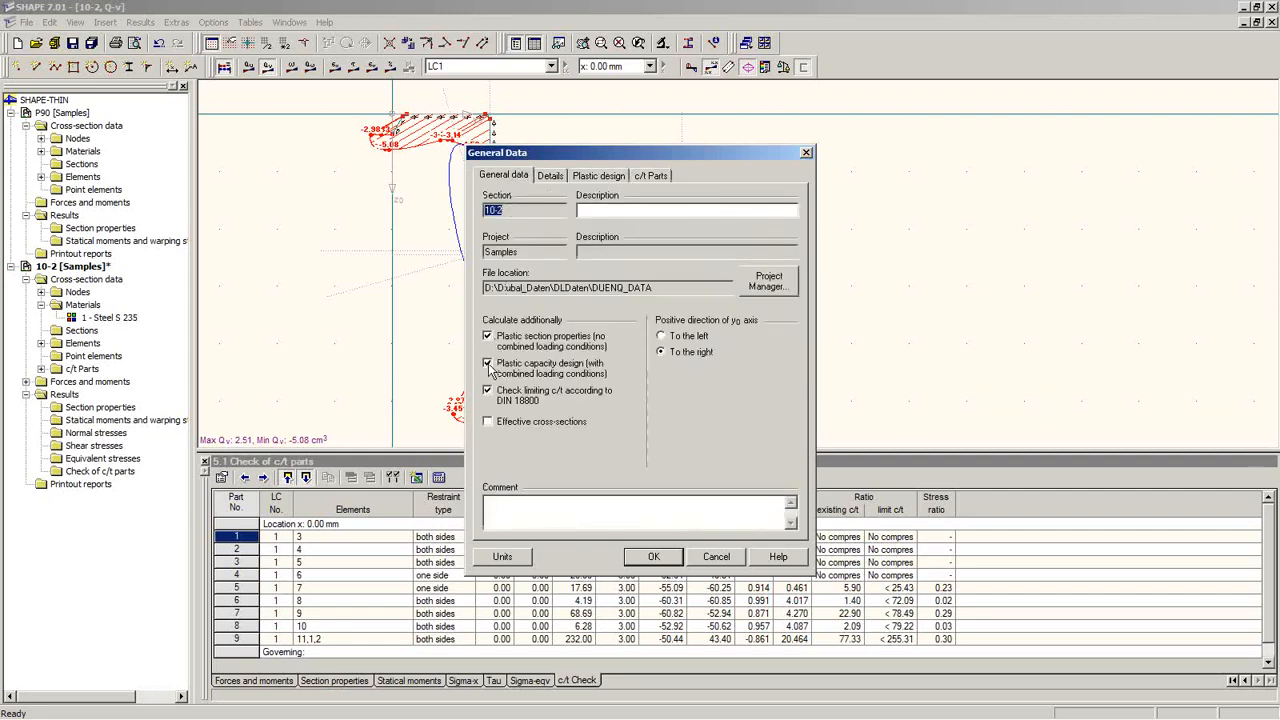
left_click(488, 364)
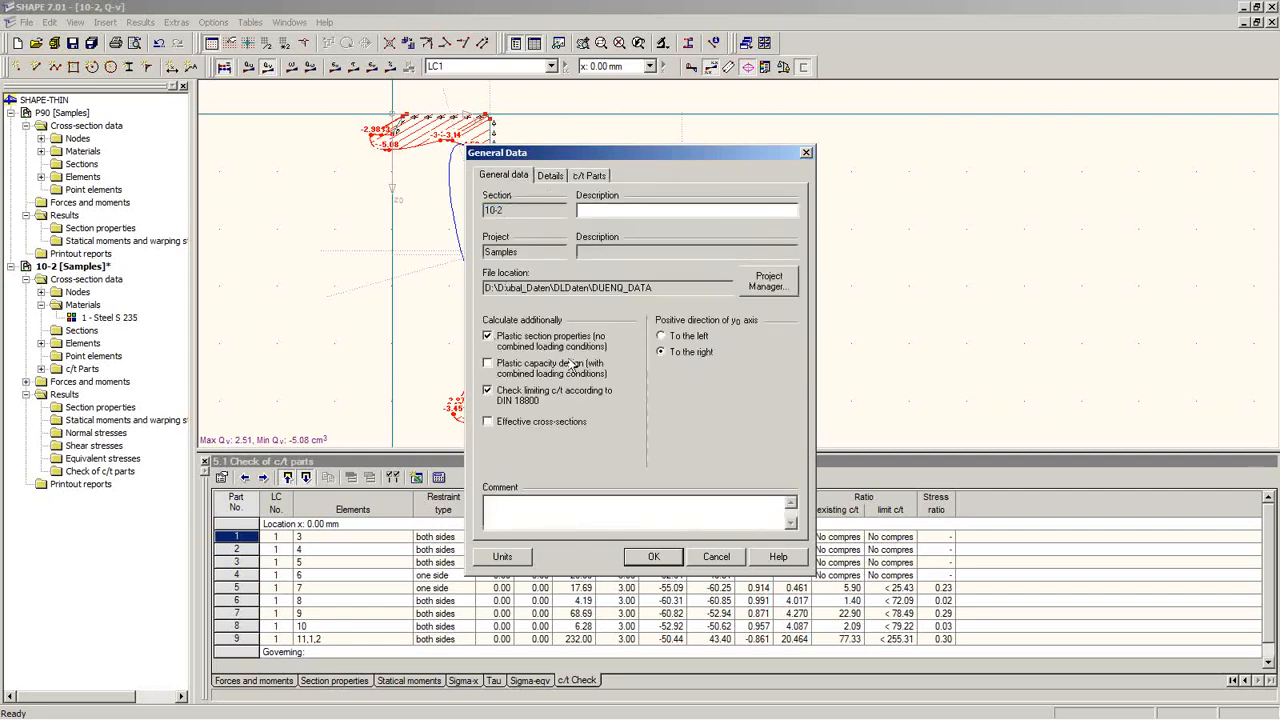
Enable effective cross-sections for section 10-2 with design according to EN 1999-1-1:2007, reviewing the EN 1993 settings beforehand
left_click(488, 422)
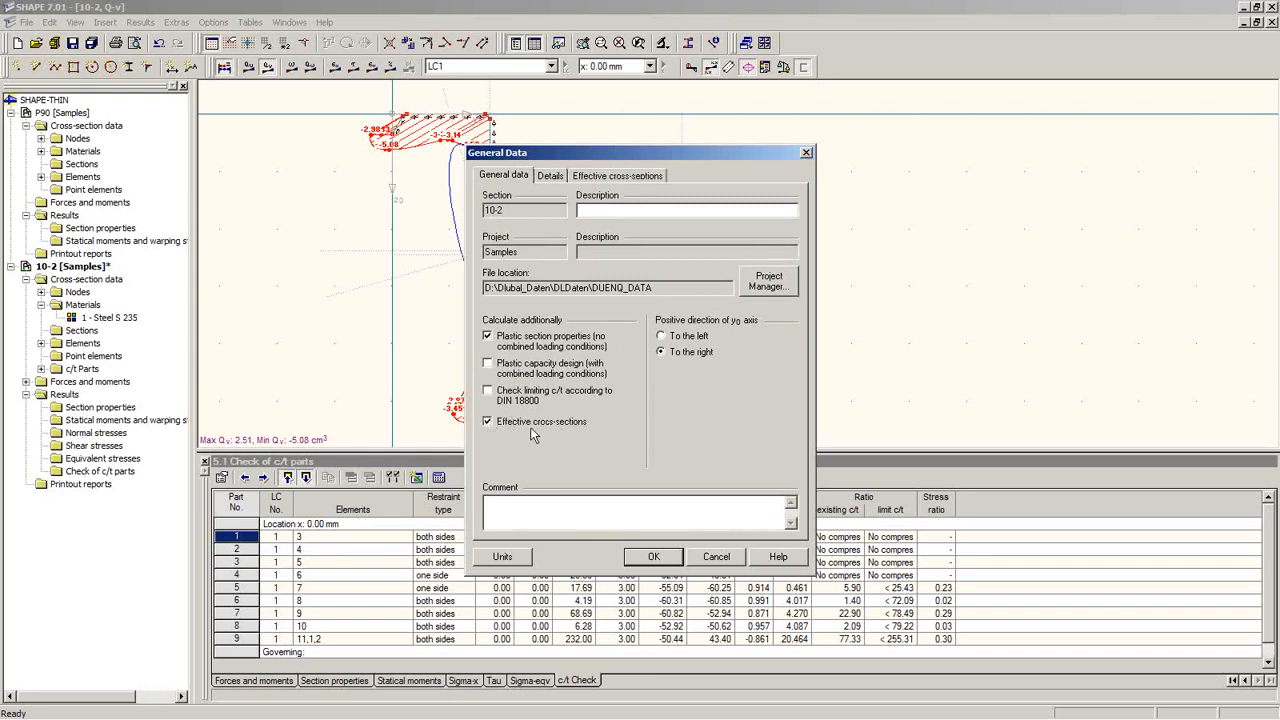
left_click(618, 176)
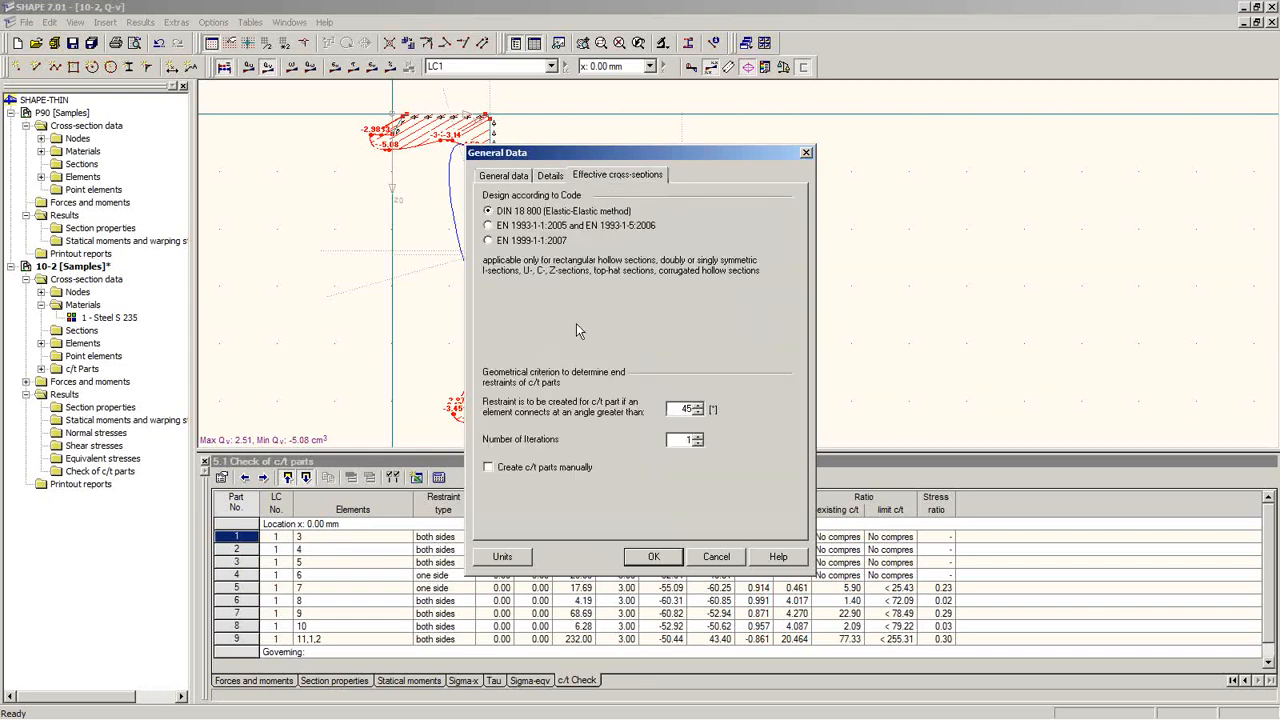
left_click(489, 226)
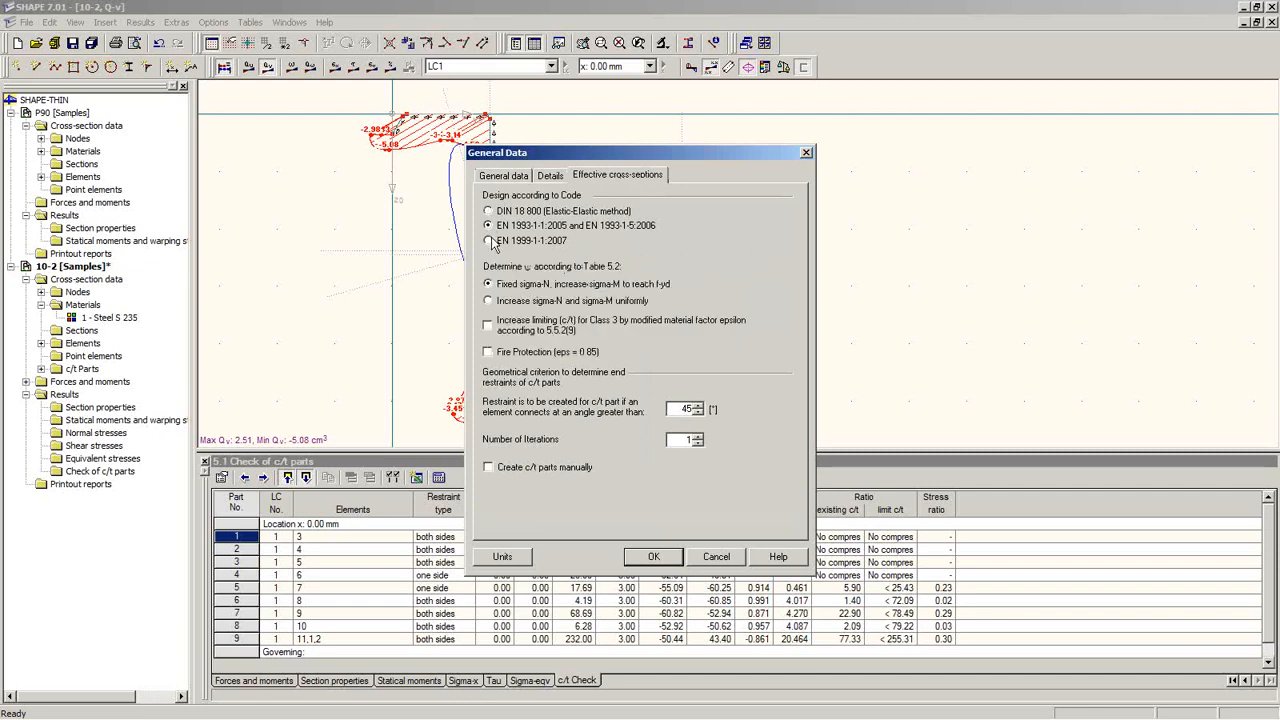
left_click(489, 241)
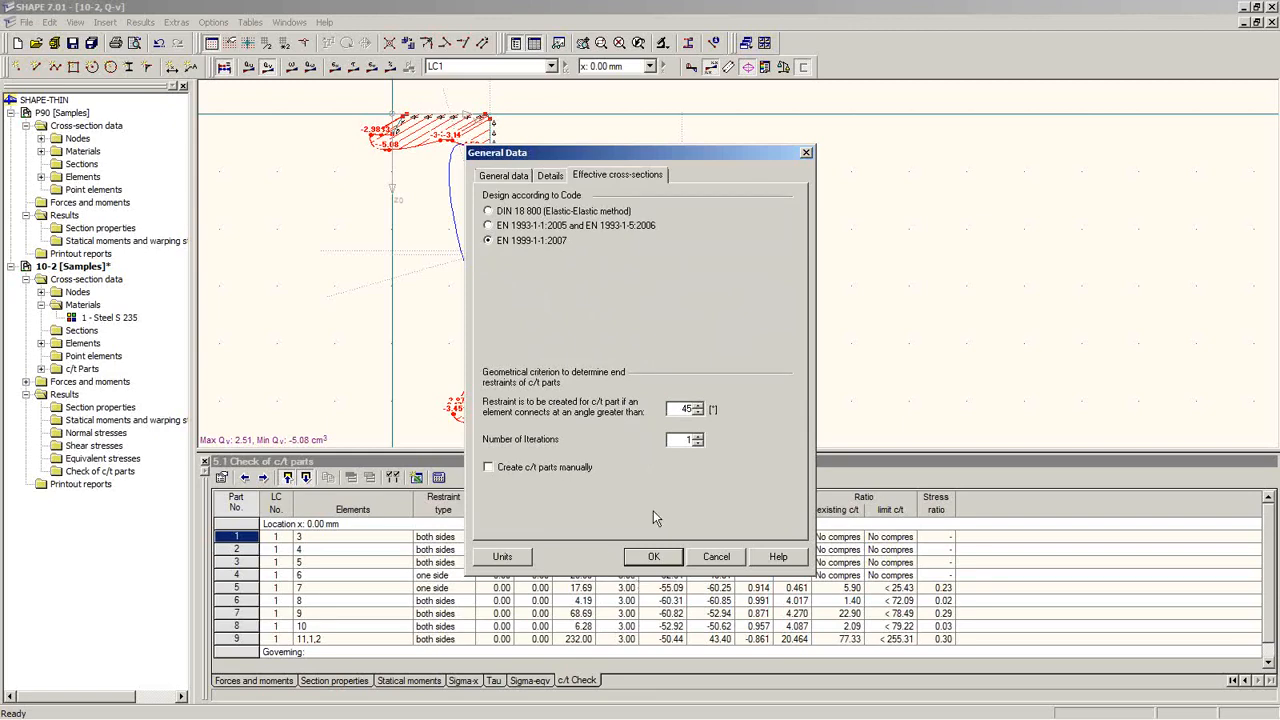
left_click(653, 557)
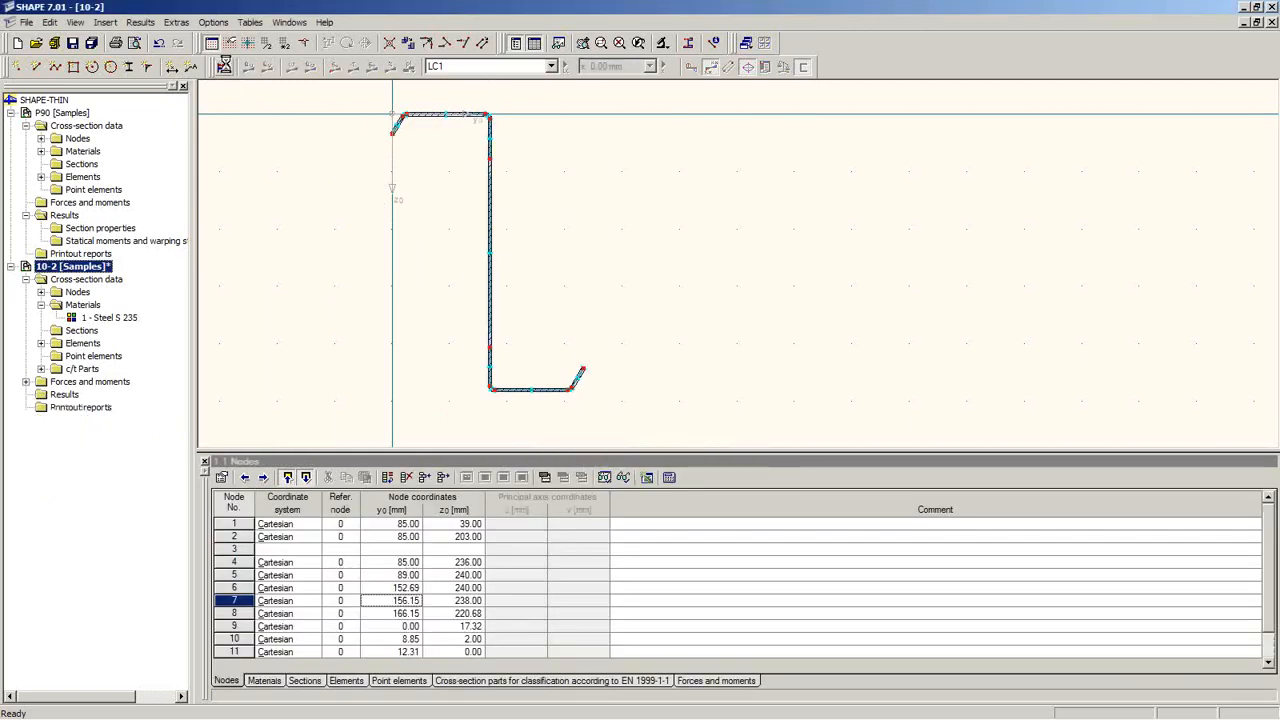
Start the calculation with effective cross-sections, declining to separate the load case into N, Mu and Mv
left_click(223, 66)
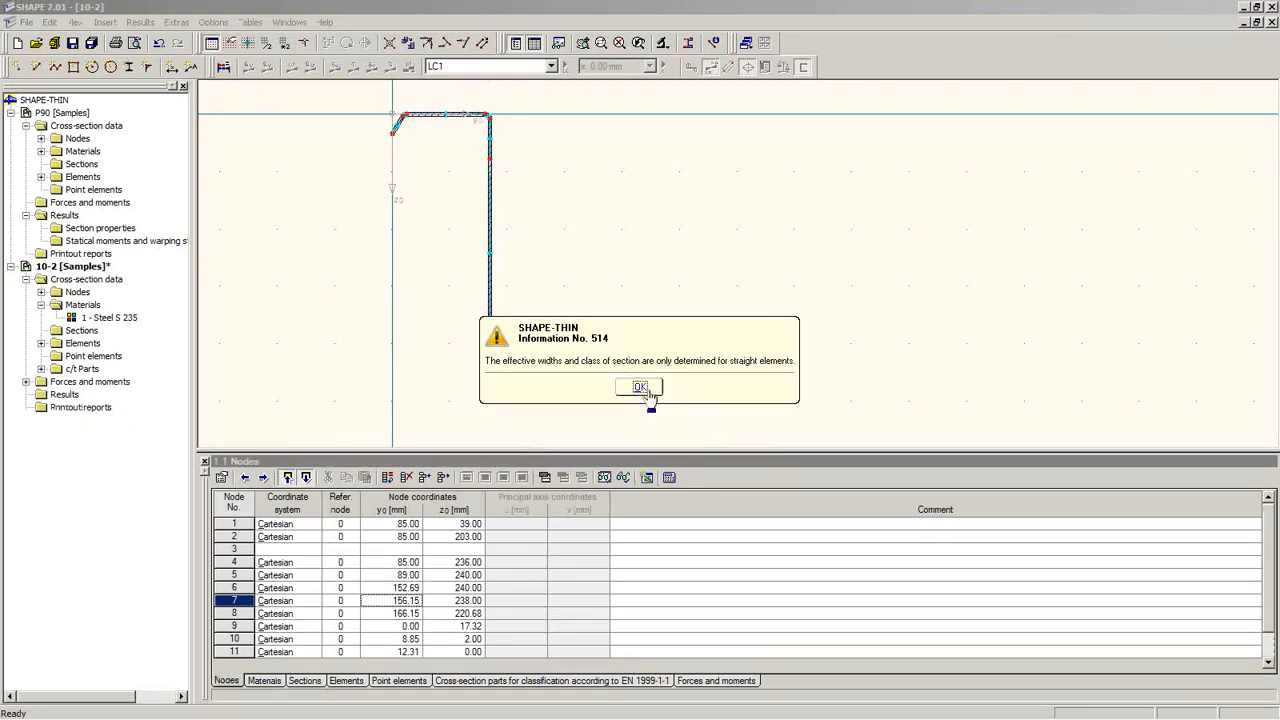
left_click(643, 388)
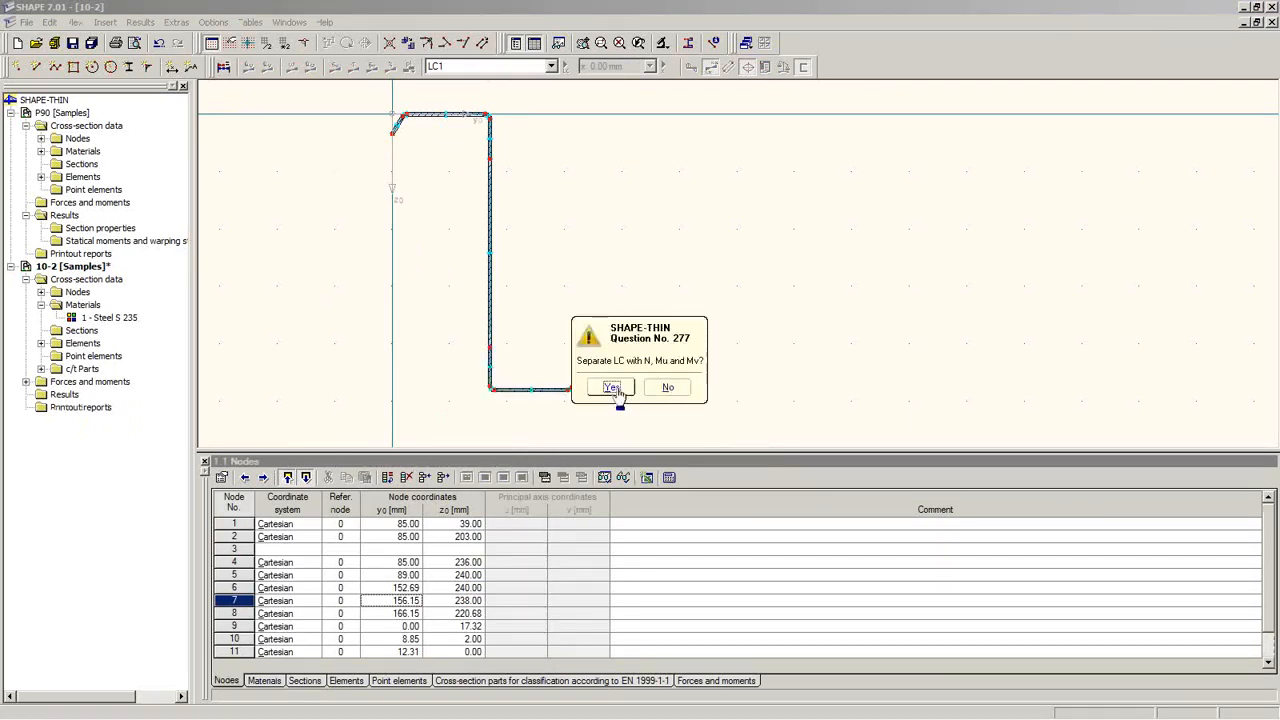
left_click(664, 392)
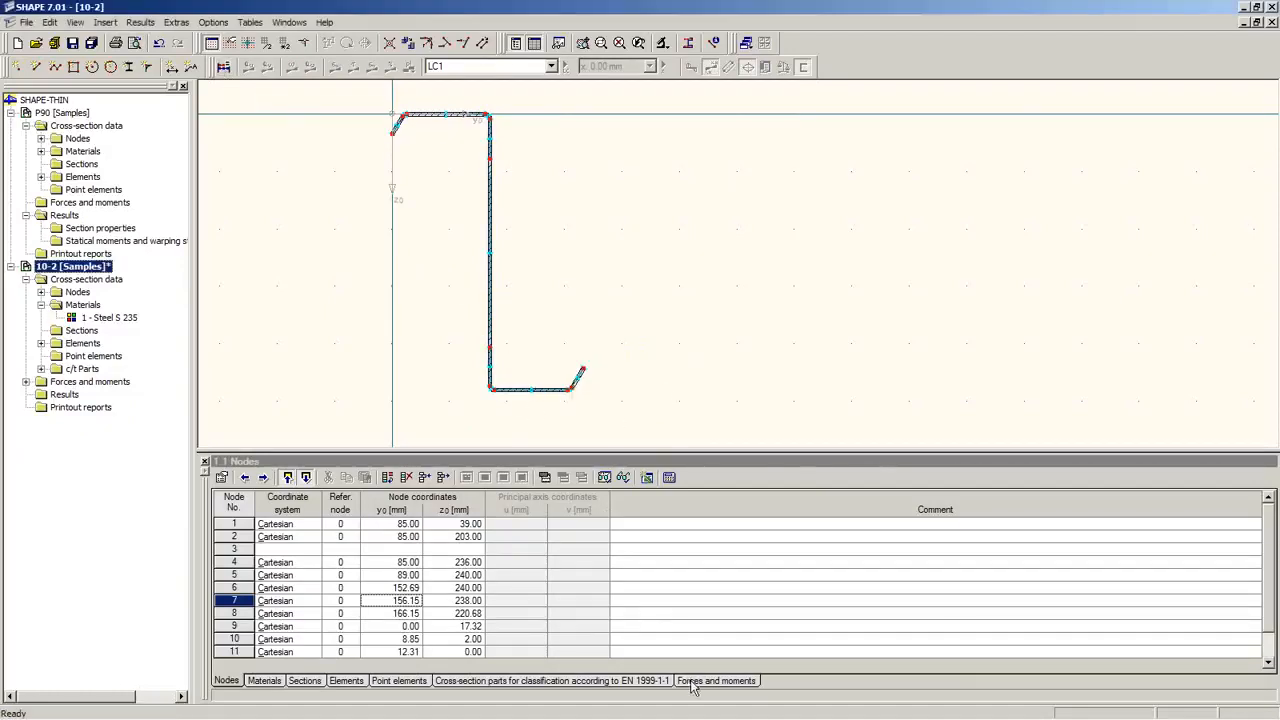
Review the cross-section parts for classification according to EN 1999-1-1 and examine the curved corner between upper flange and web
left_click(626, 681)
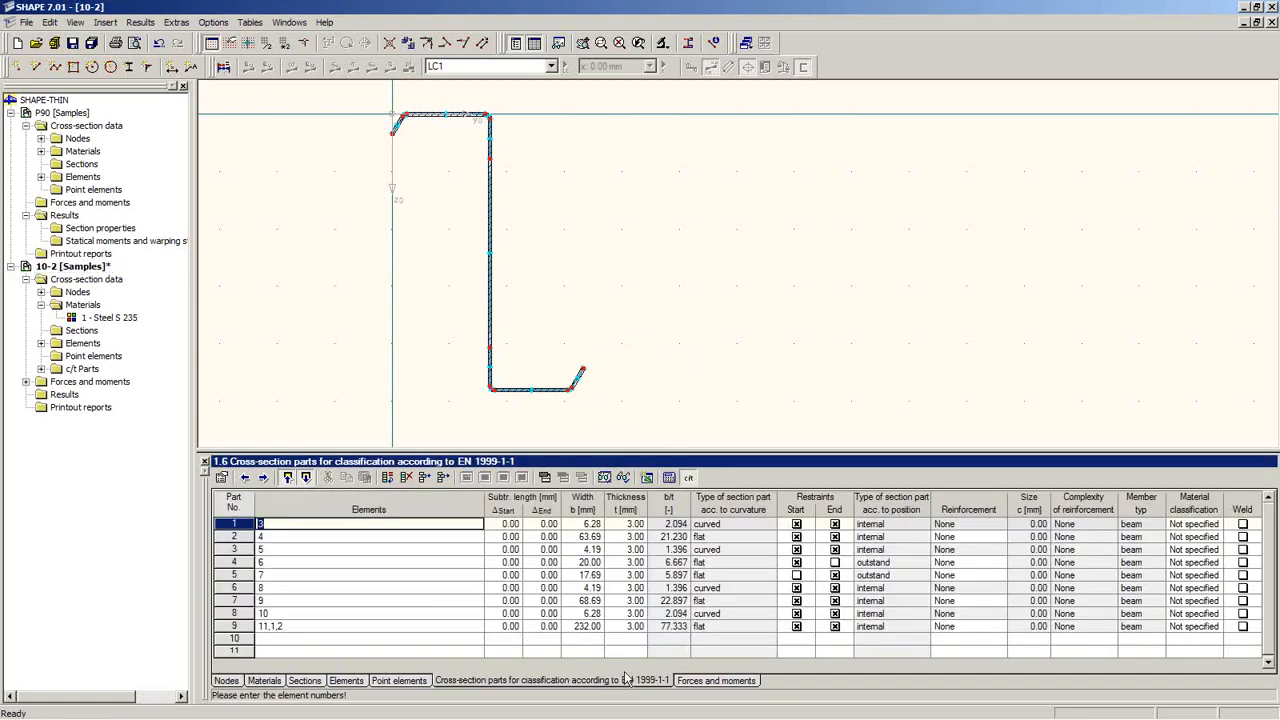
left_click_drag(600, 452, 592, 279)
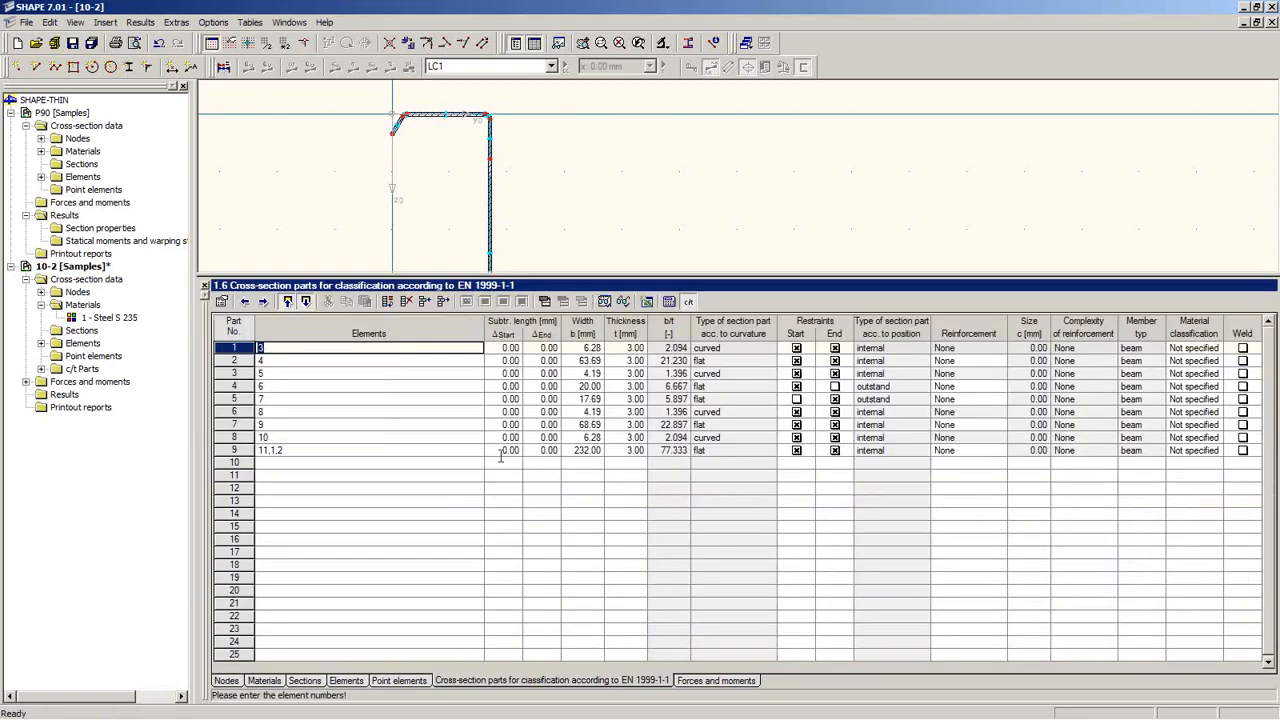
left_click(457, 132)
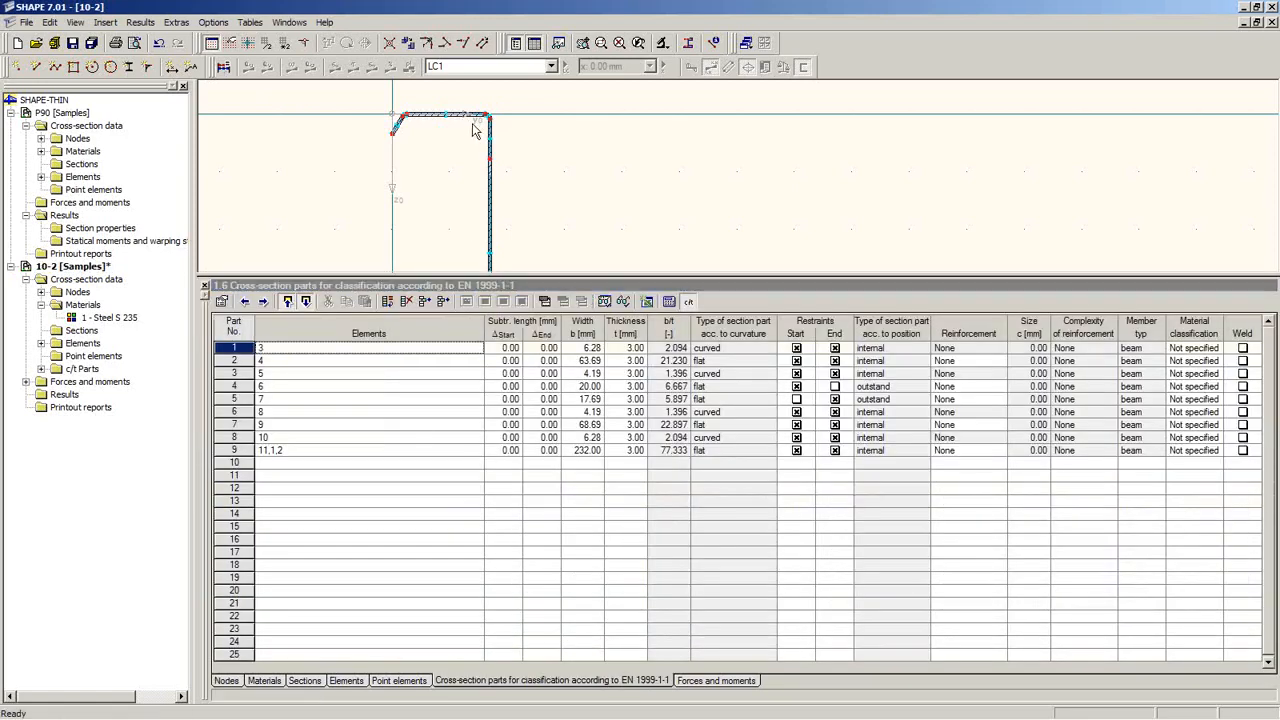
scroll(476, 130, "up", 2)
scroll(482, 124, "up", 1)
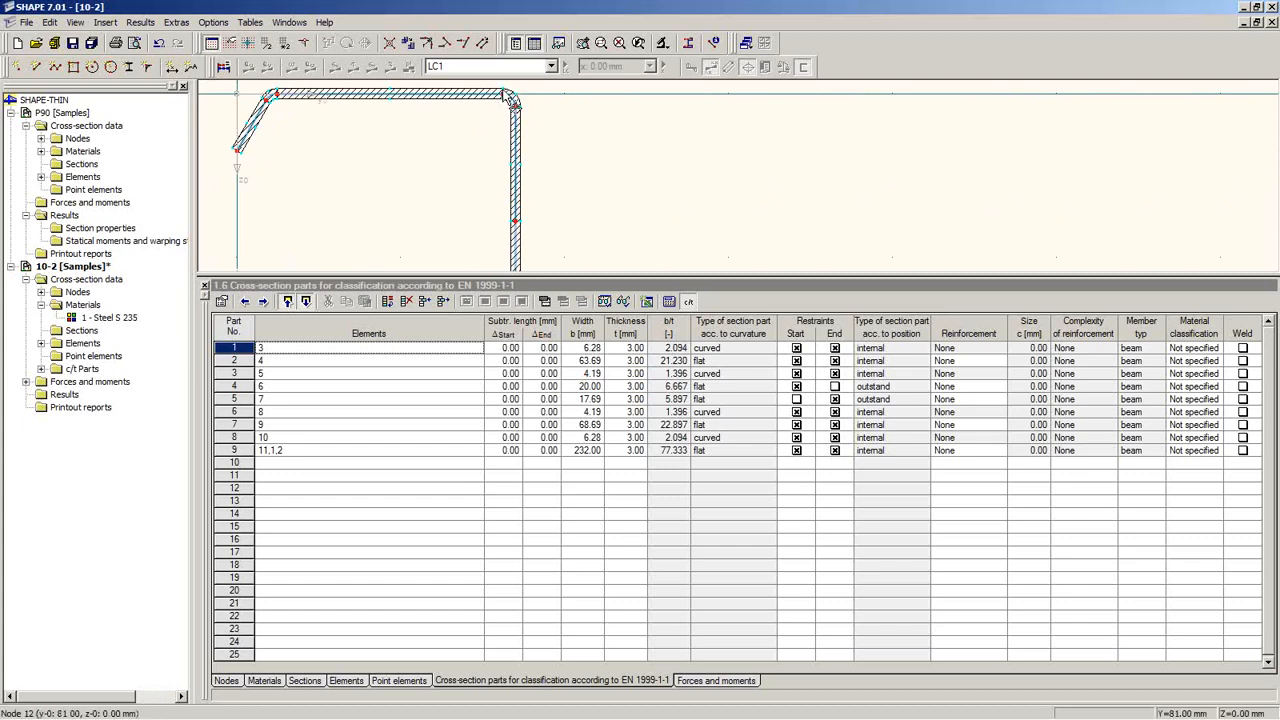
mouse_move(469, 137)
middle_mouse_down()
mouse_move(460, 194)
mouse_move(489, 197)
middle_mouse_up()
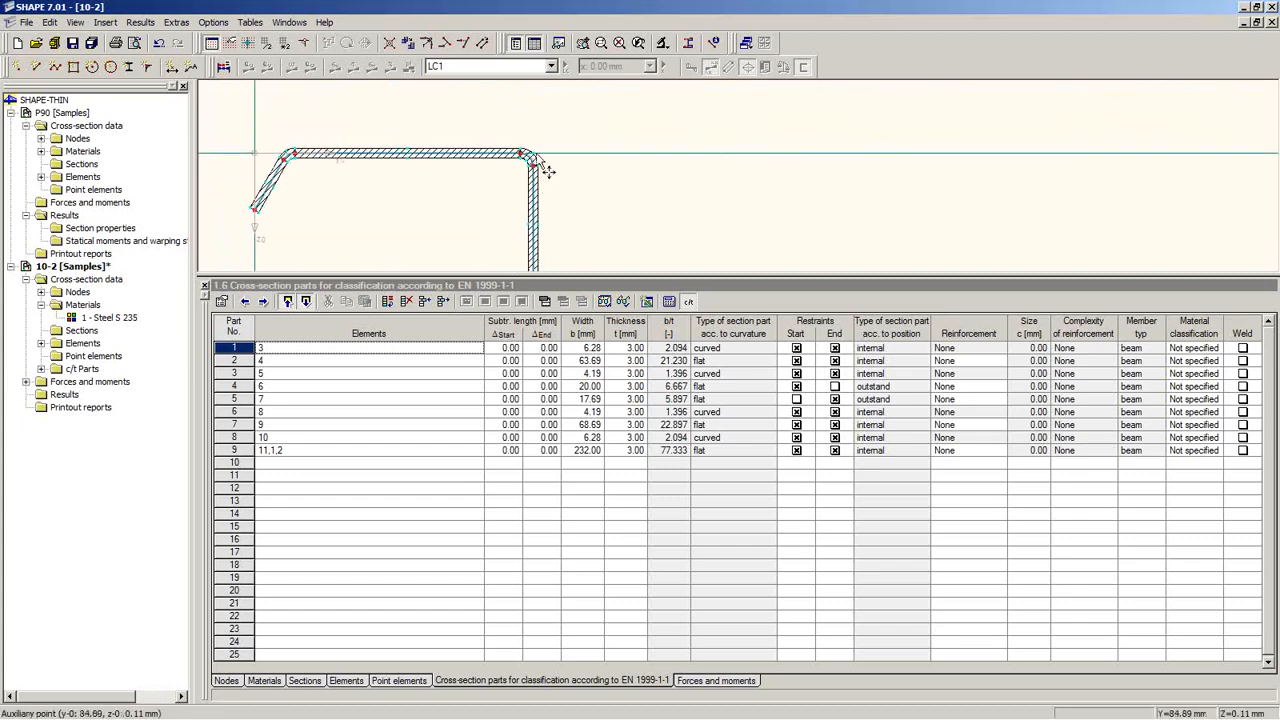
scroll(519, 148, "up", 2)
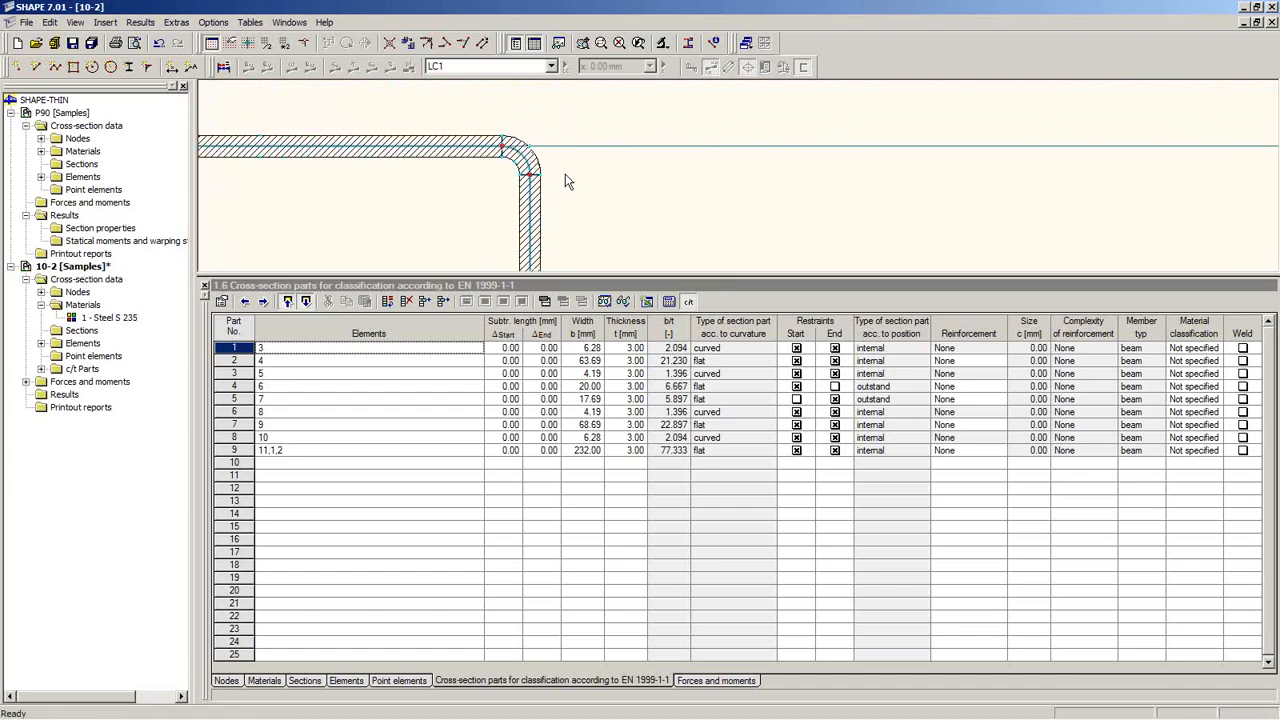
Examine section 10-2's upper flange with its curved corners and inclined lip, reviewing the curvature types and material classification of parts 1 to 3
scroll(565, 188, "down", 1)
scroll(566, 184, "down", 1)
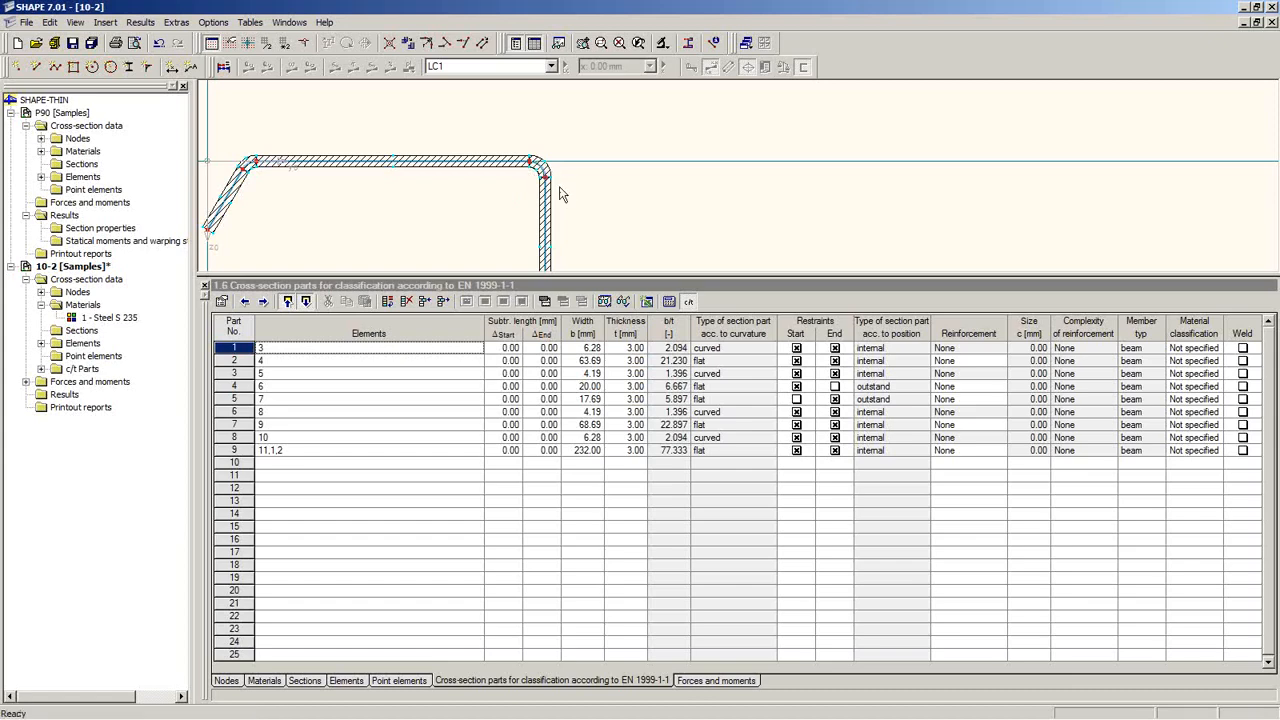
middle_click_drag(442, 201, 481, 169)
scroll(279, 180, "up", 5)
middle_click_drag(282, 182, 345, 226)
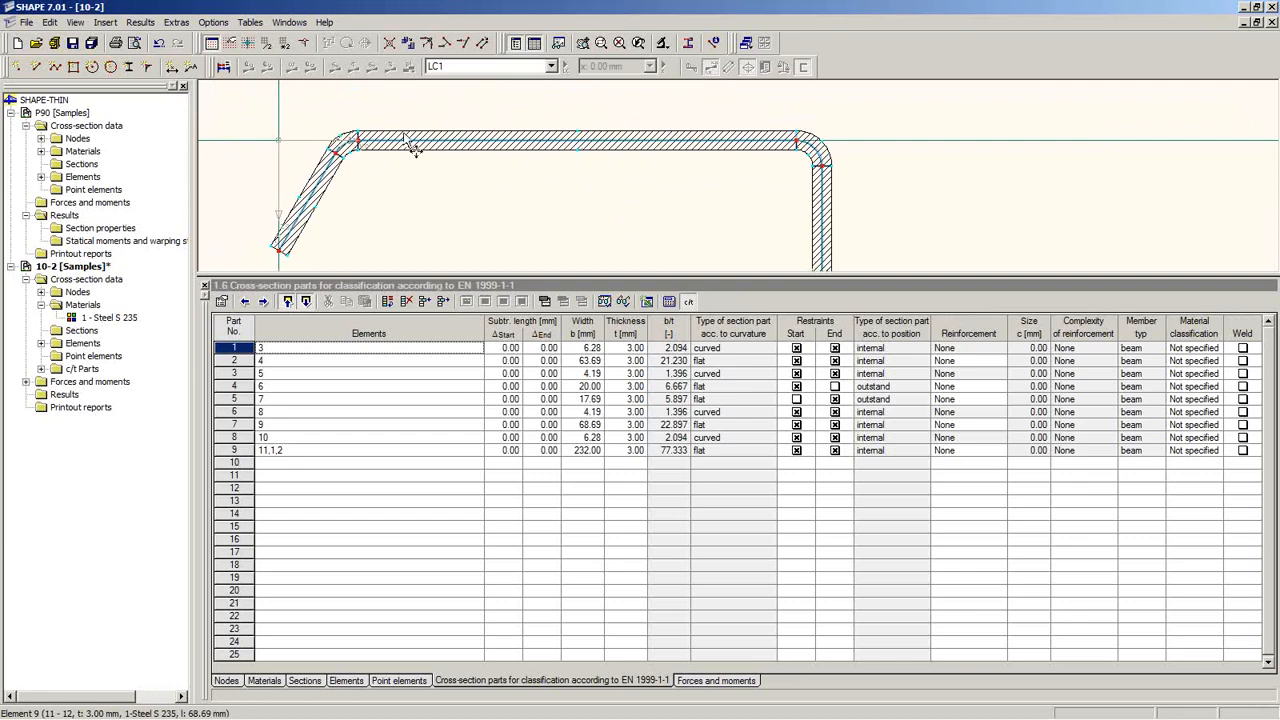
mouse_move(405, 137)
left_click(735, 361)
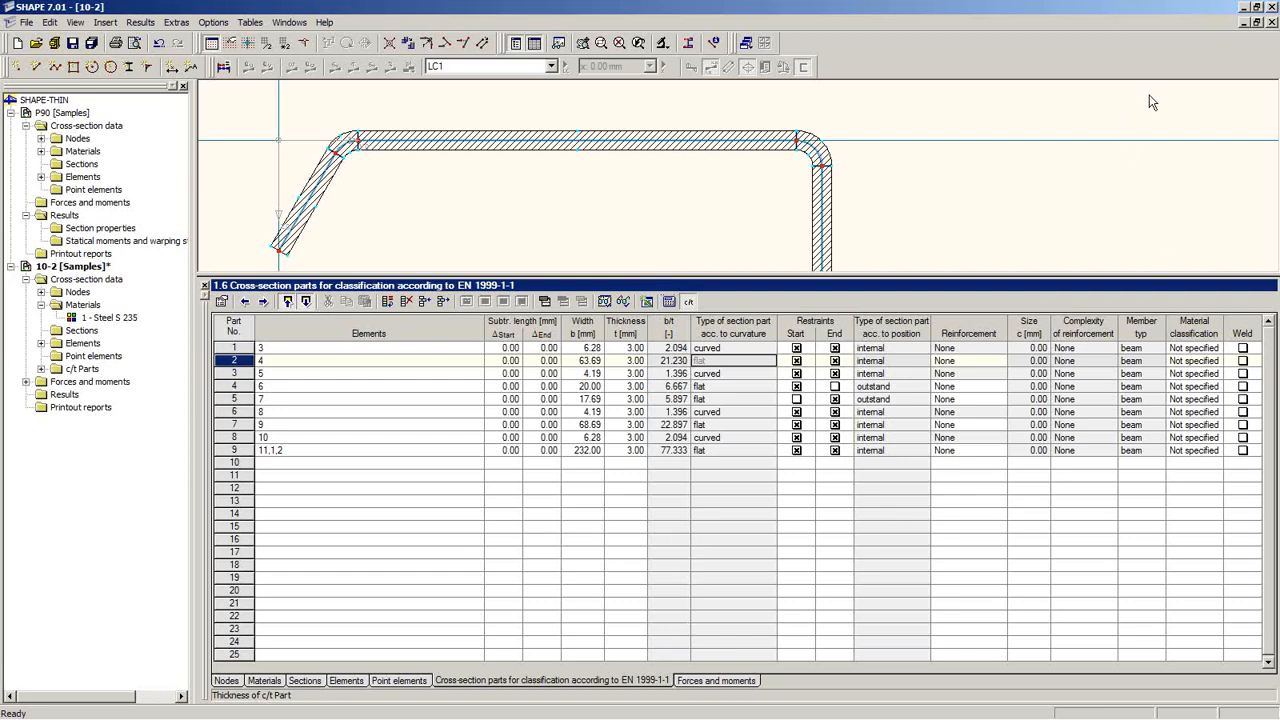
key("alt+Tab")
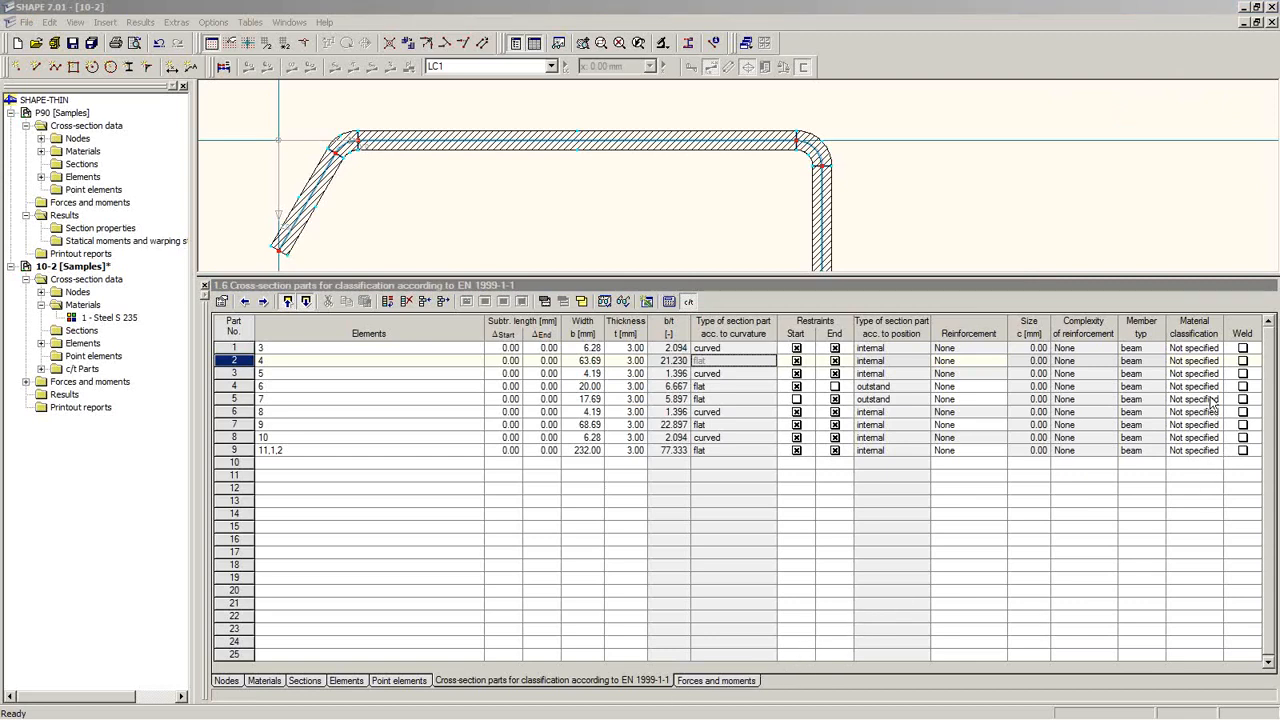
left_click(1190, 361)
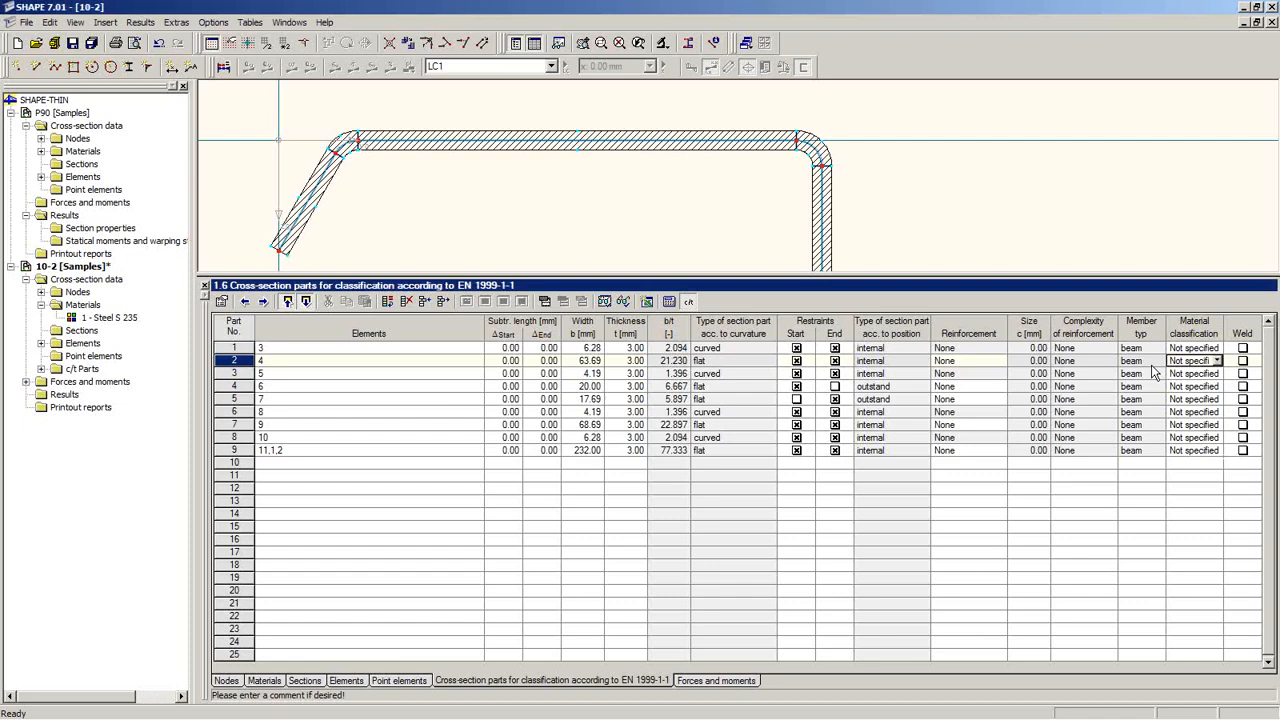
left_click(746, 374)
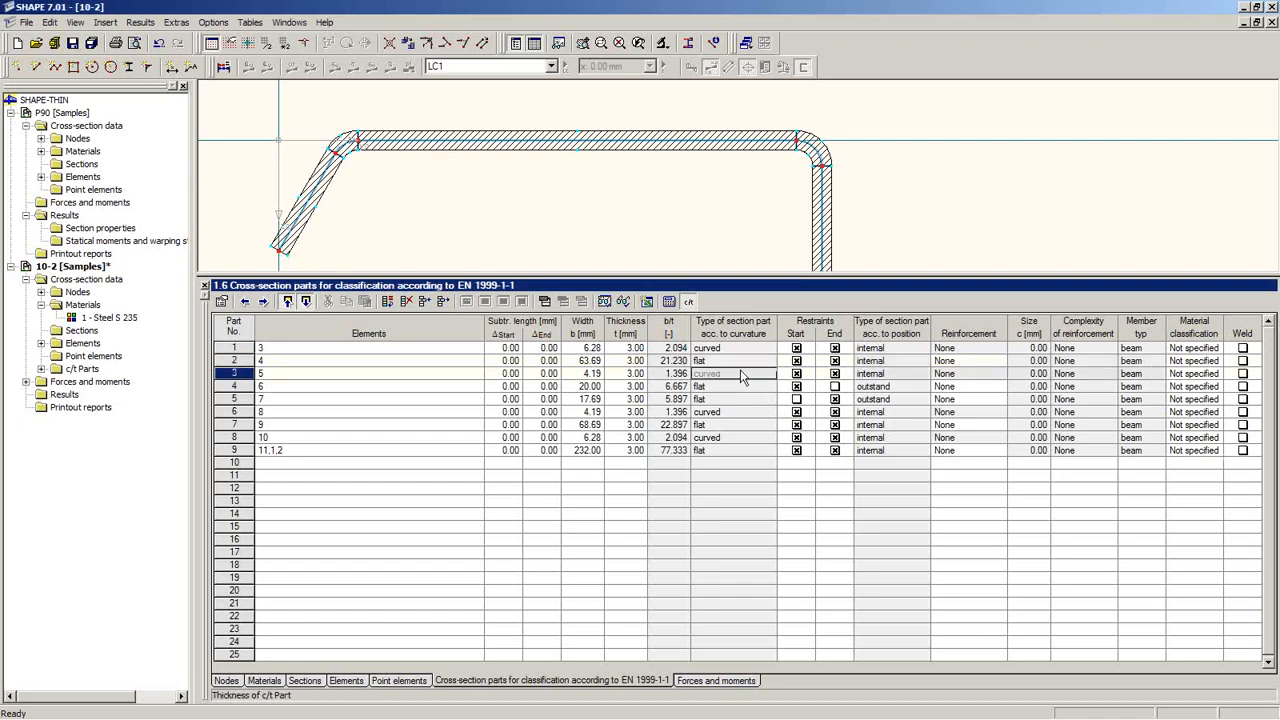
left_click(1205, 348)
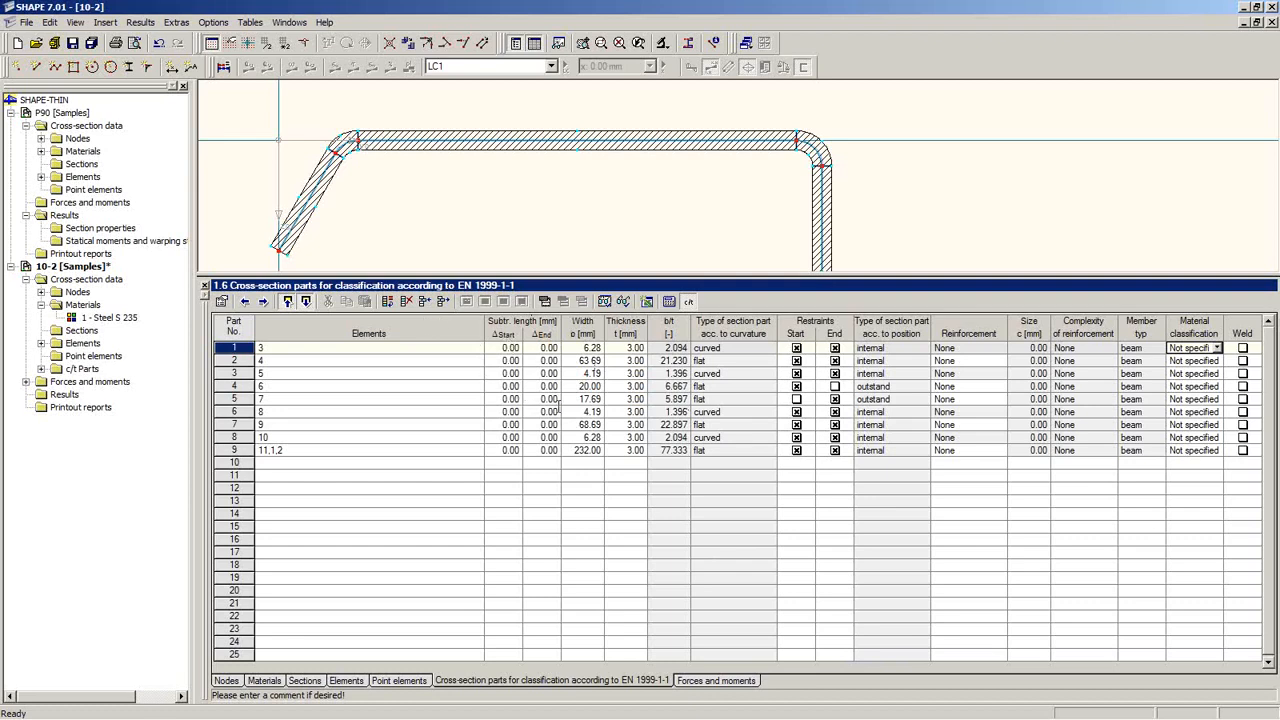
left_click_drag(599, 274, 599, 385)
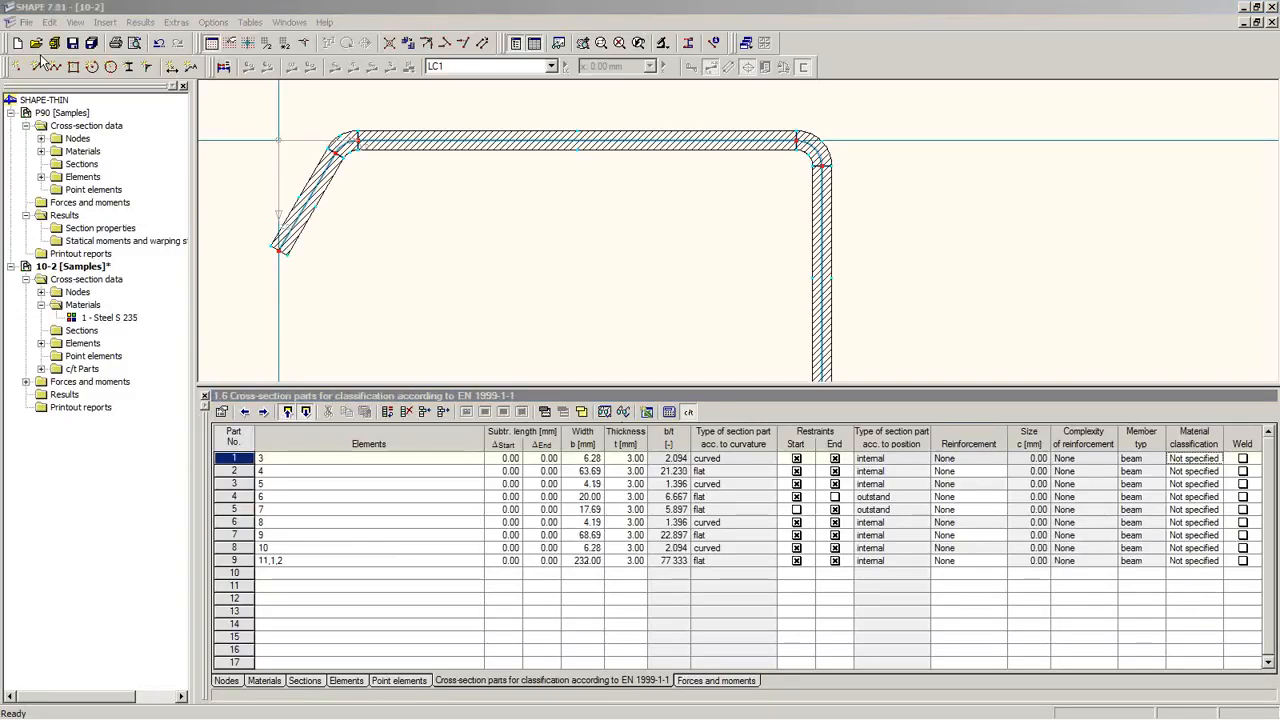
Open the section DIN_EC from the Samples project and enlarge the drawing area to show the whole equivalent stress diagram
left_click(27, 22)
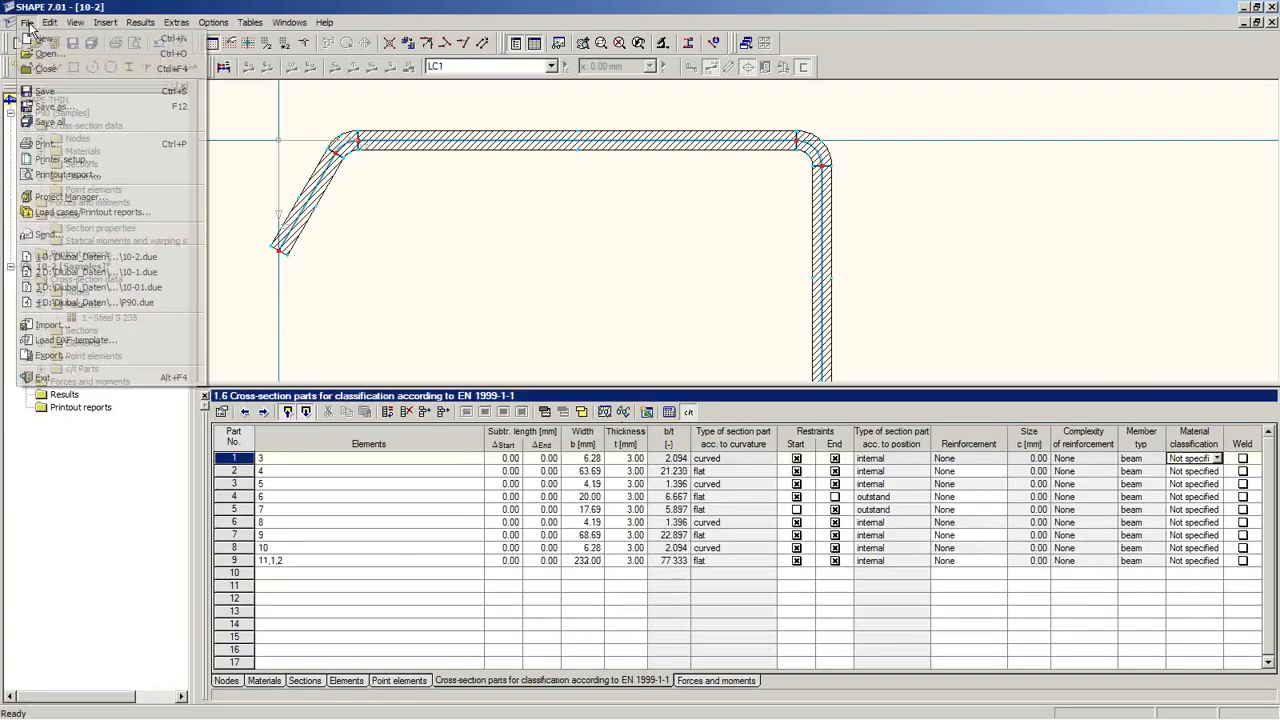
left_click(65, 199)
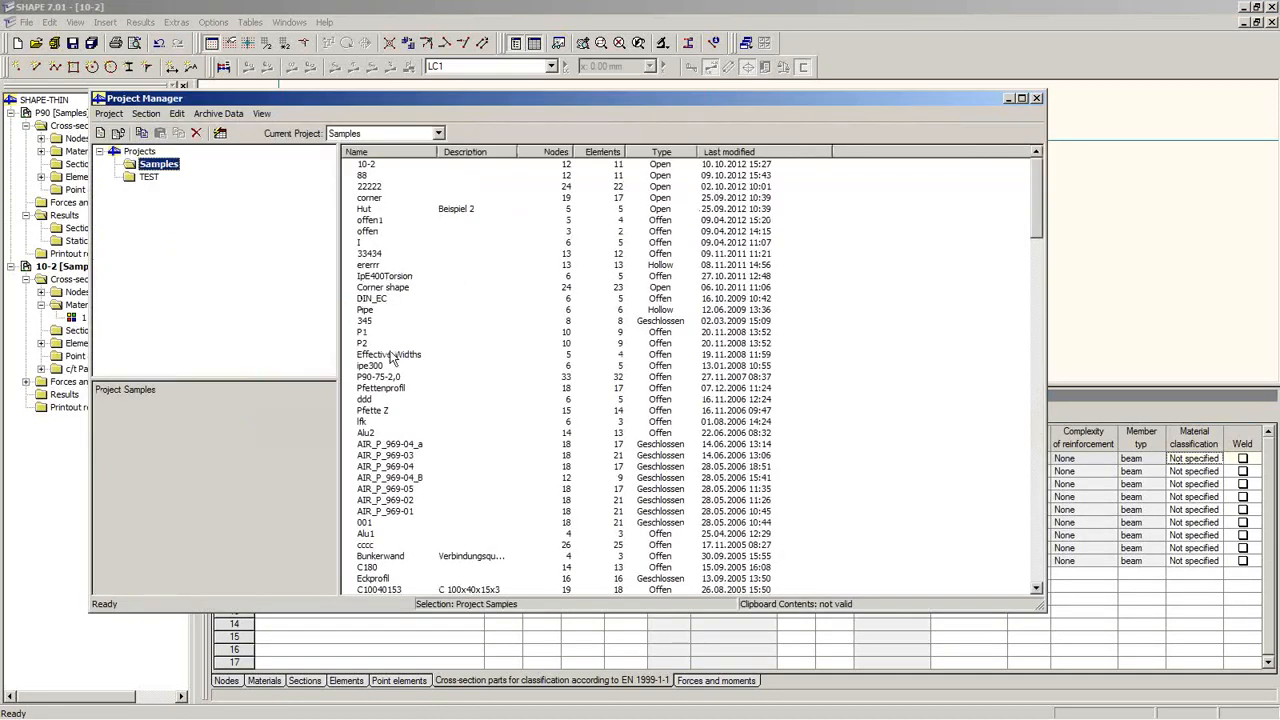
left_click(393, 366)
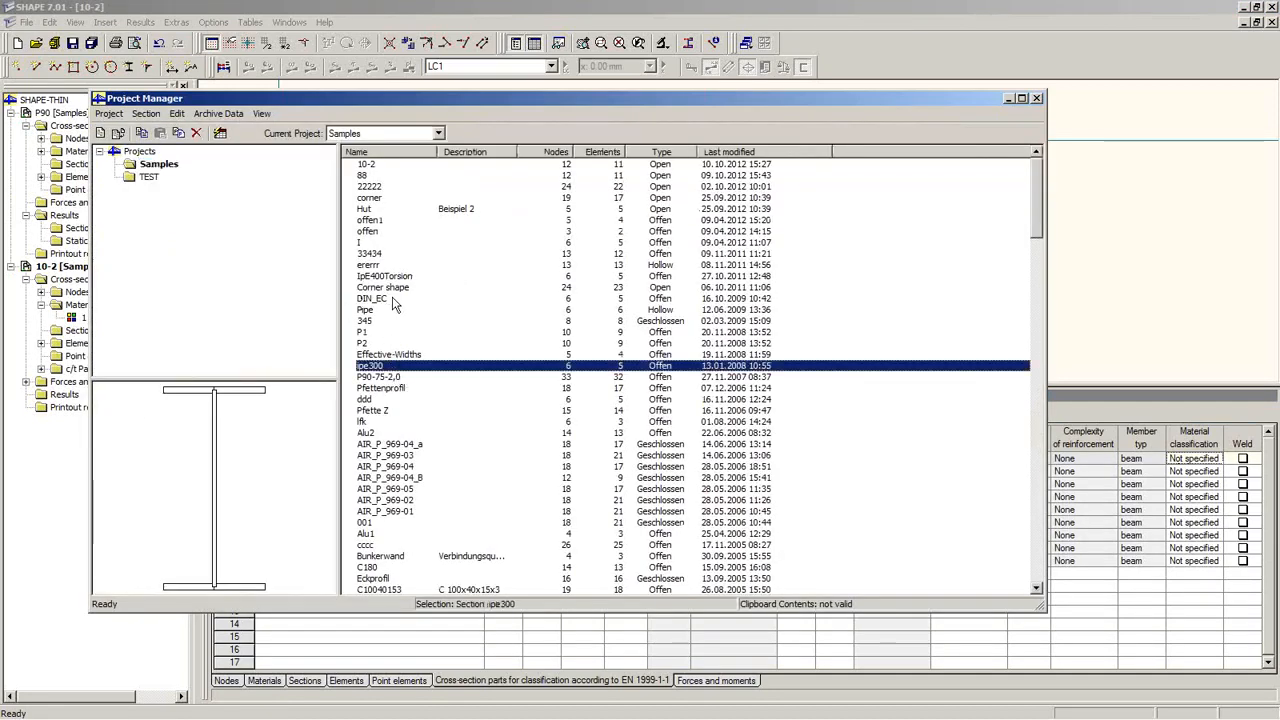
double_click(390, 299)
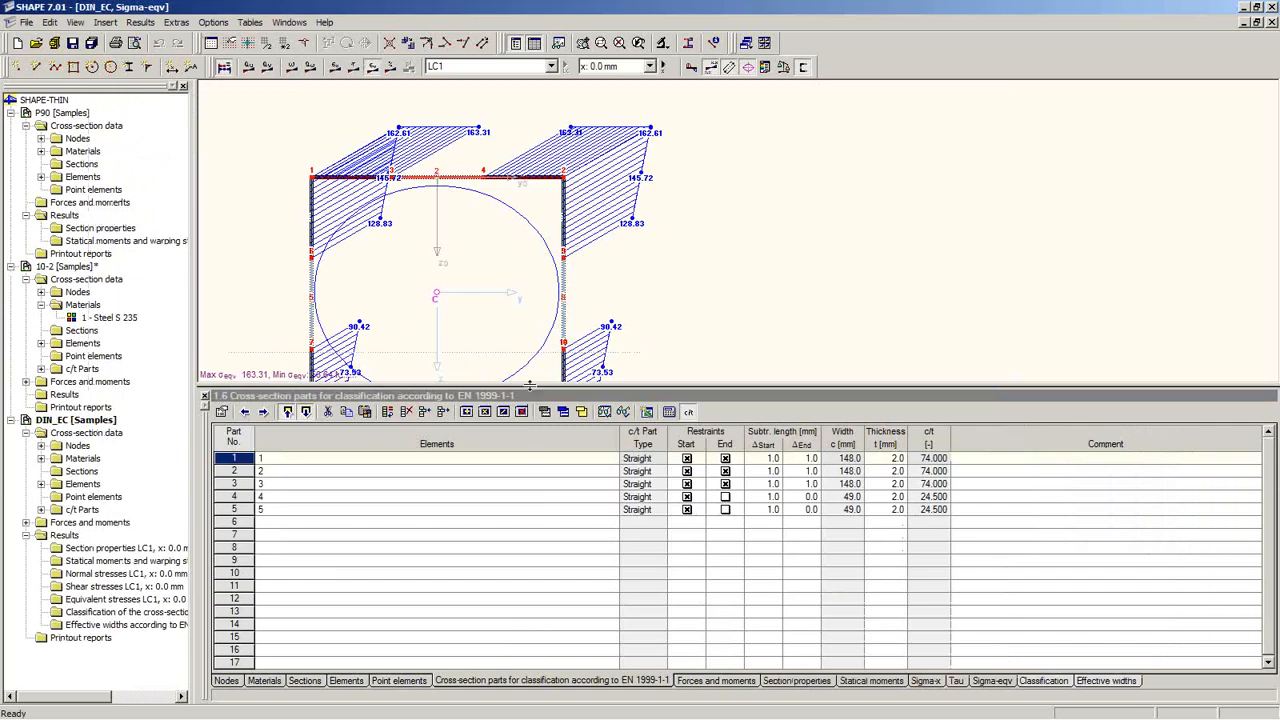
left_click_drag(530, 383, 536, 514)
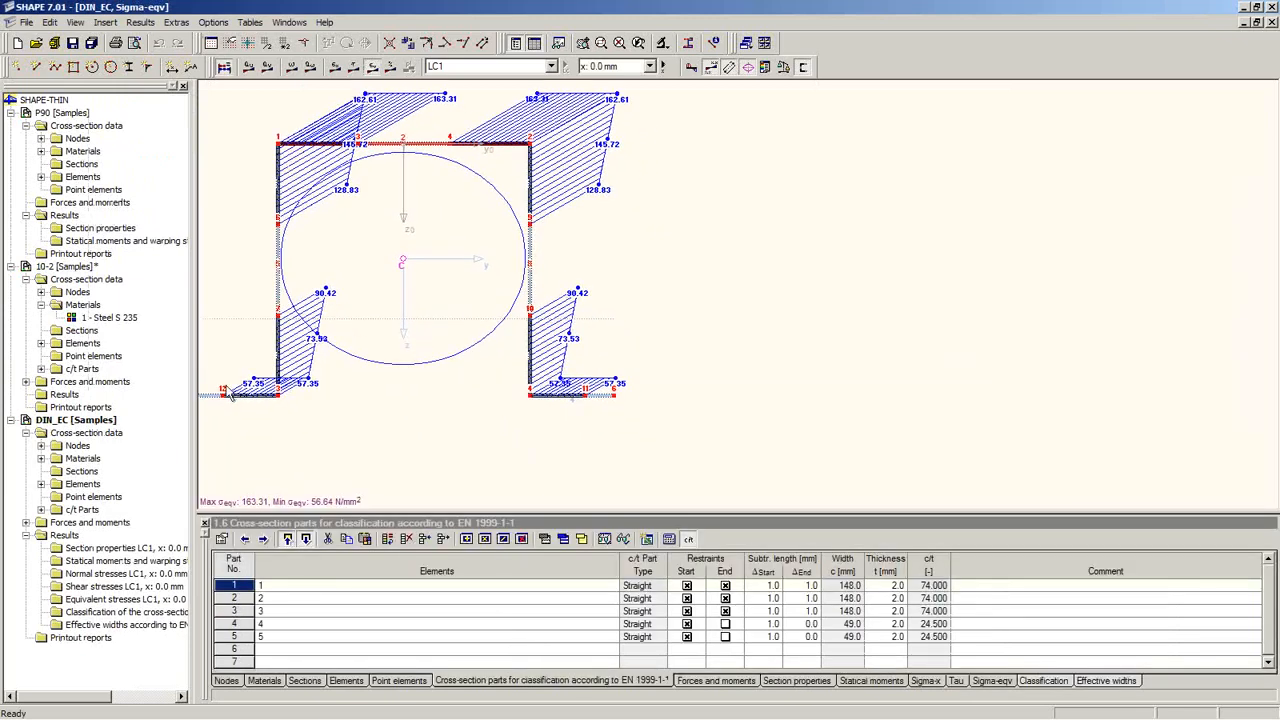
middle_click_drag(530, 454, 572, 447)
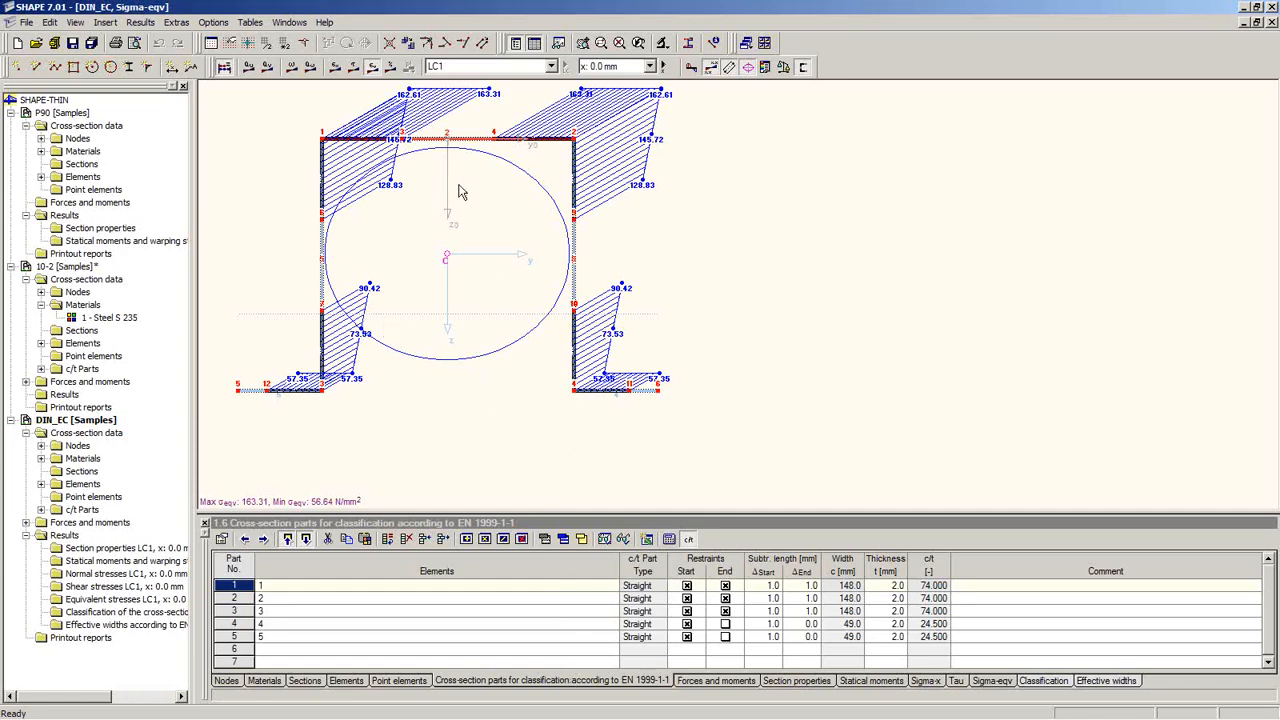
middle_click_drag(502, 222, 499, 286)
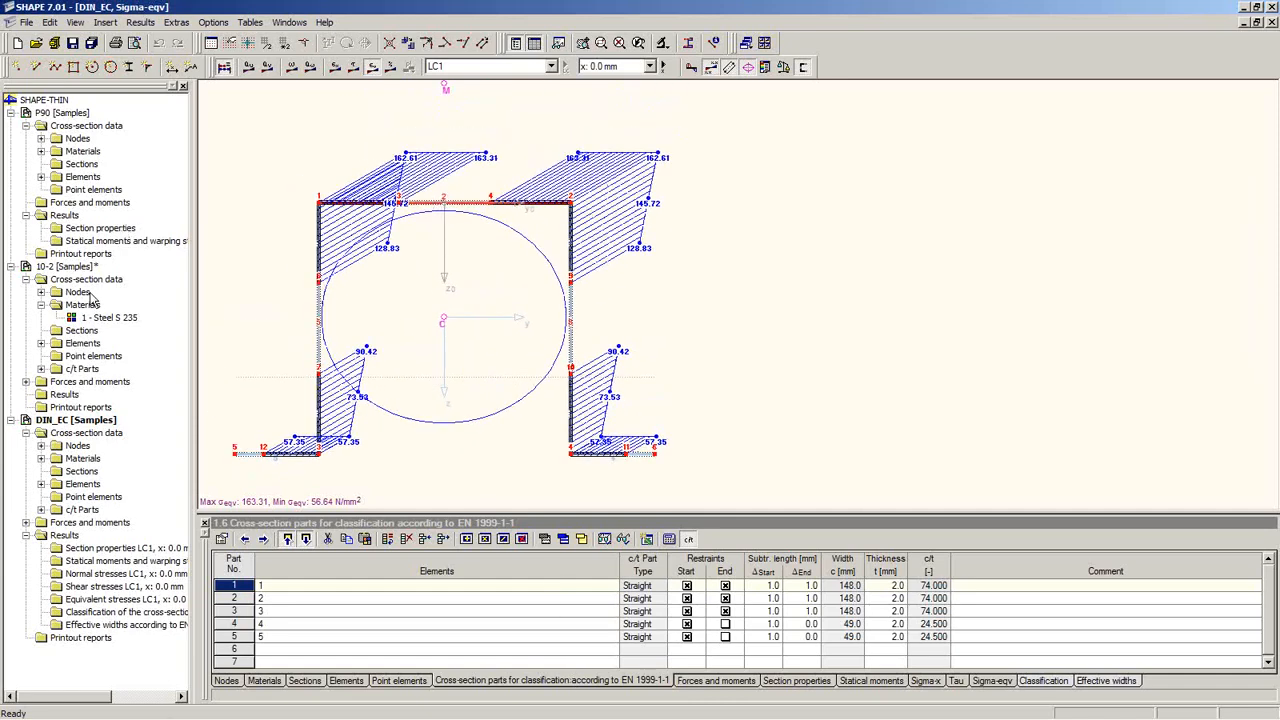
Open DIN_EC's general data and review the additional calculation options, keeping effective cross-sections enabled
right_click(70, 420)
left_click(115, 427)
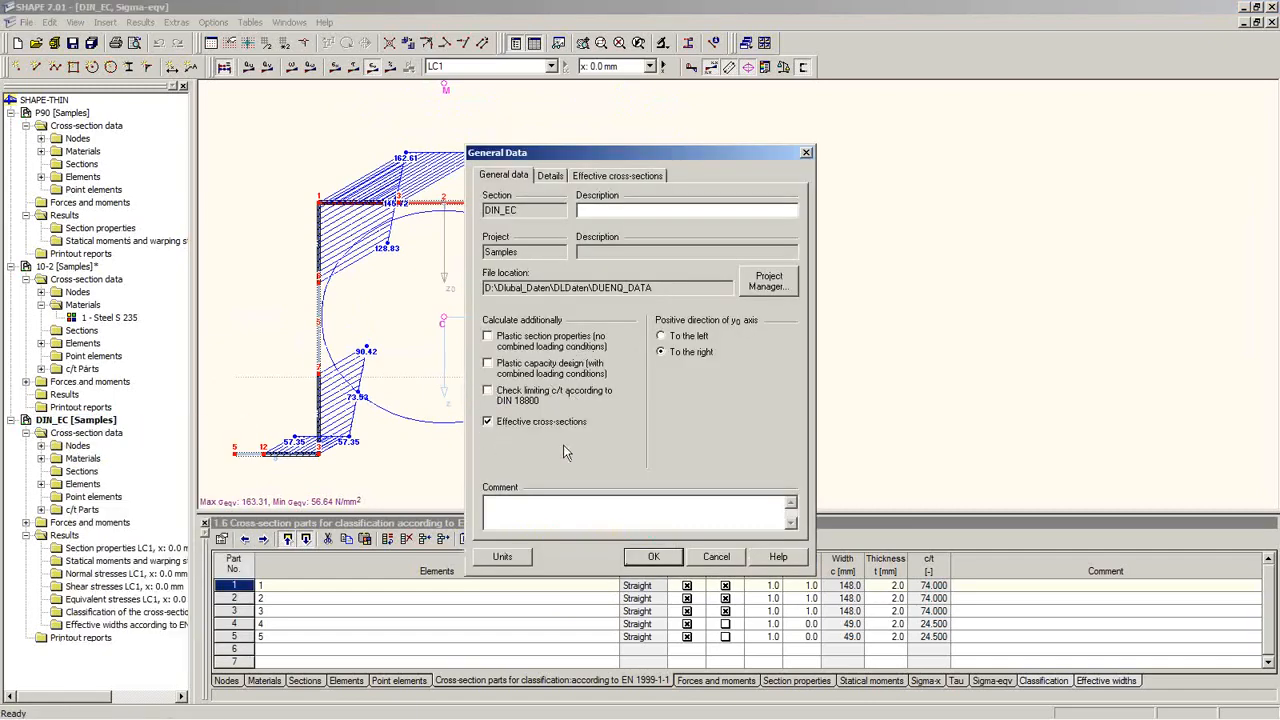
left_click(640, 557)
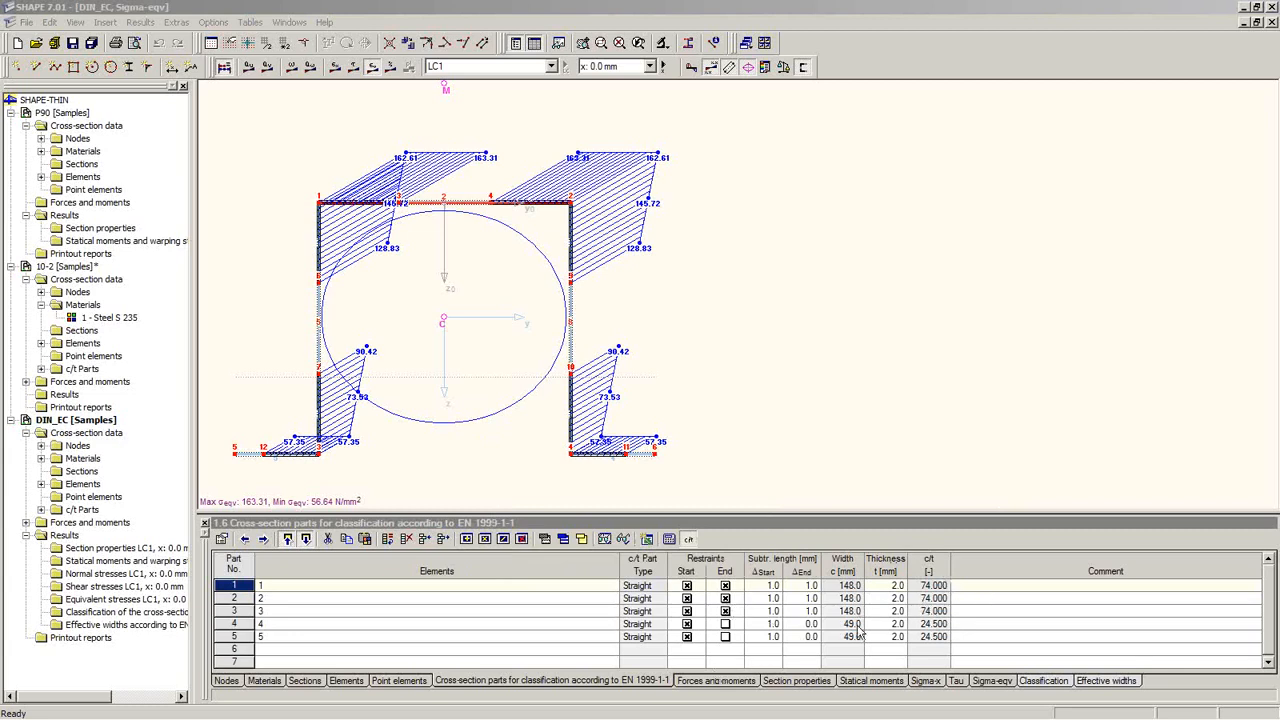
Review DIN_EC's c/t parts and the LC1 cross-section classification, from the individual parts down to the class of the whole section
left_click(889, 585)
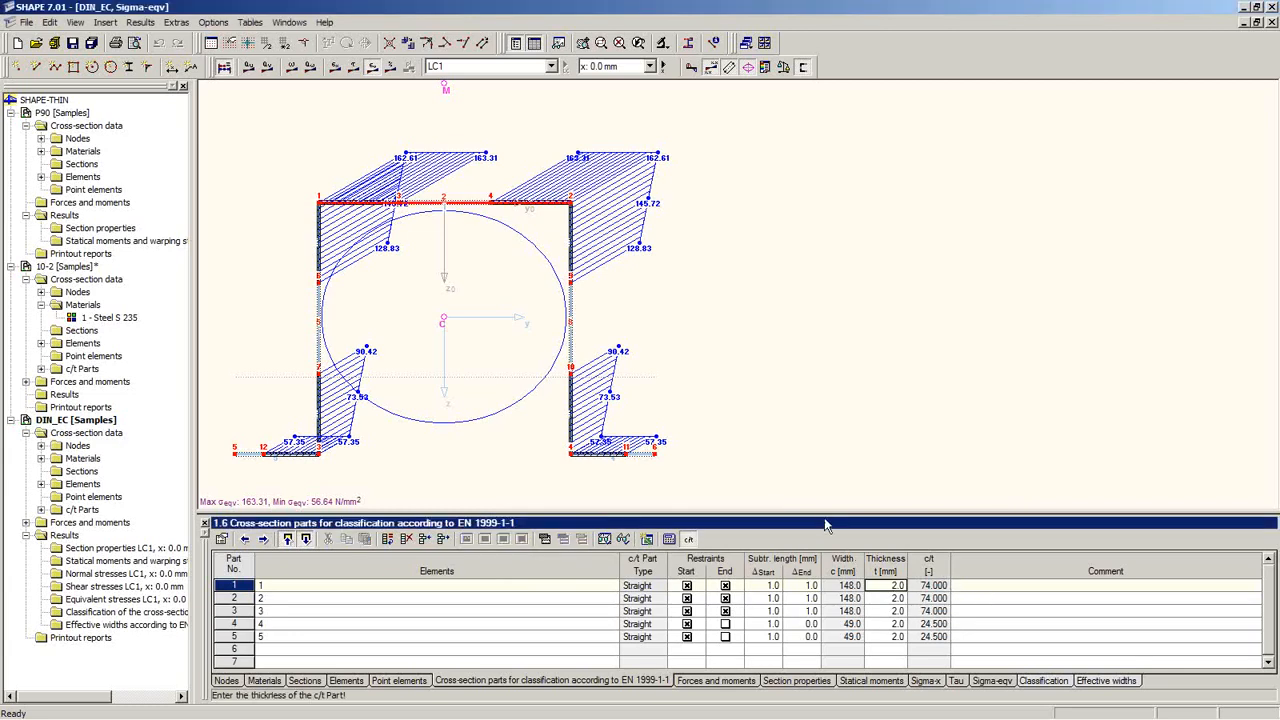
left_click_drag(822, 511, 824, 359)
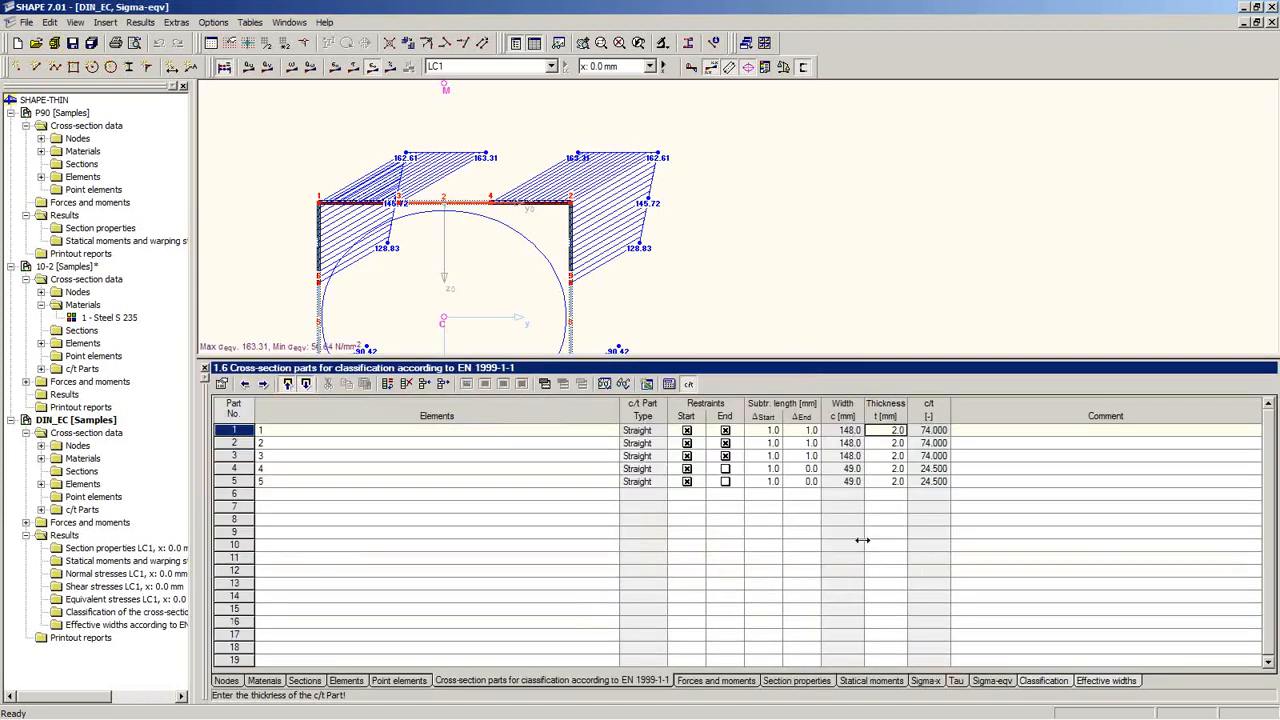
left_click(1046, 682)
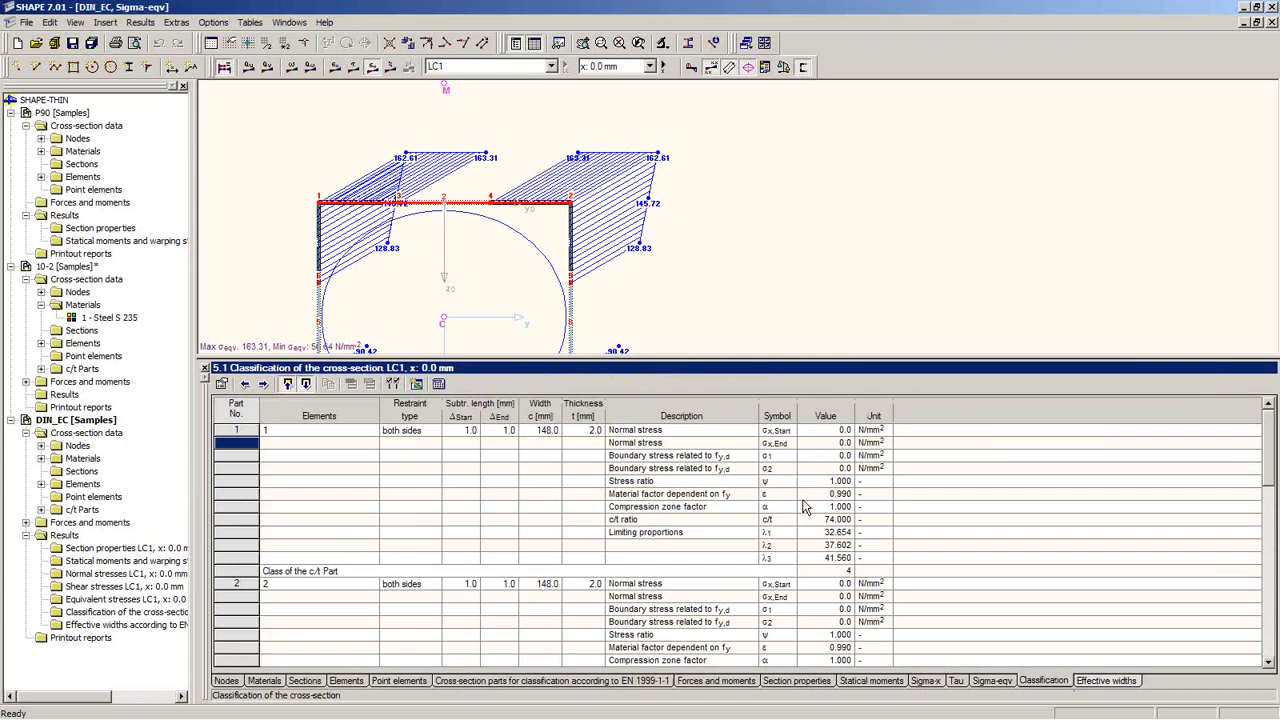
scroll(803, 507, "down", 8)
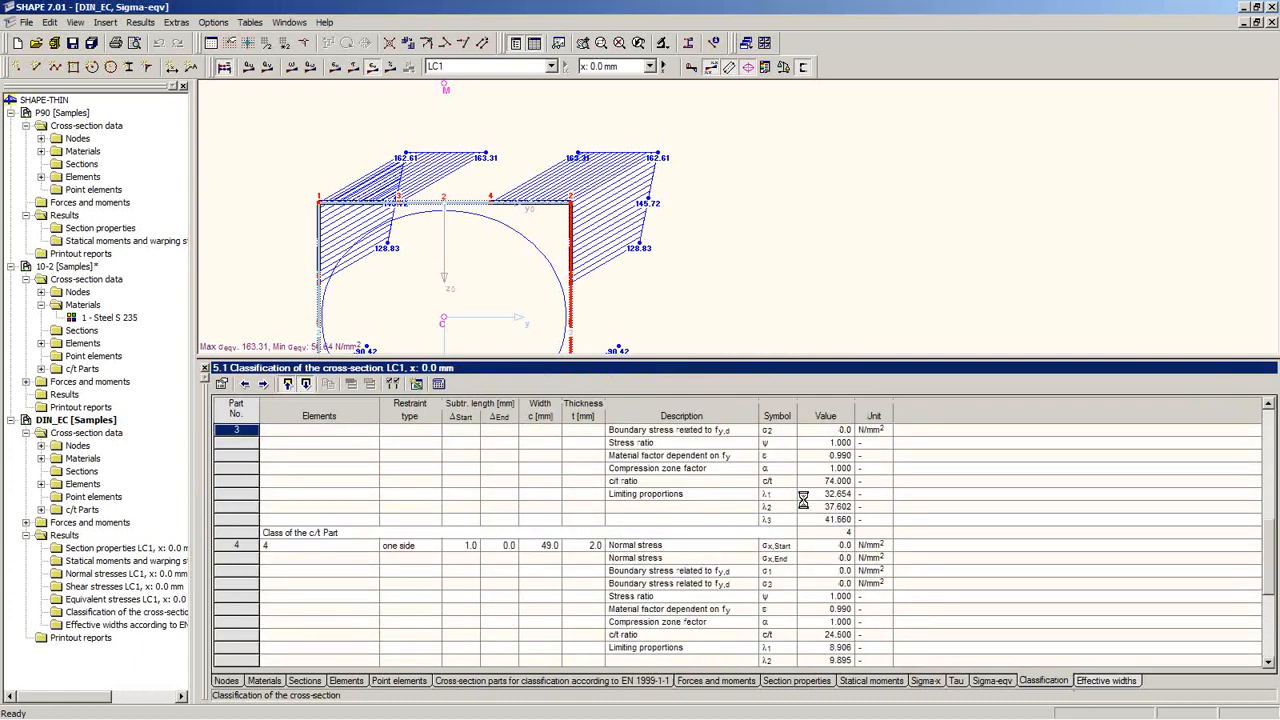
scroll(804, 504, "down", 2)
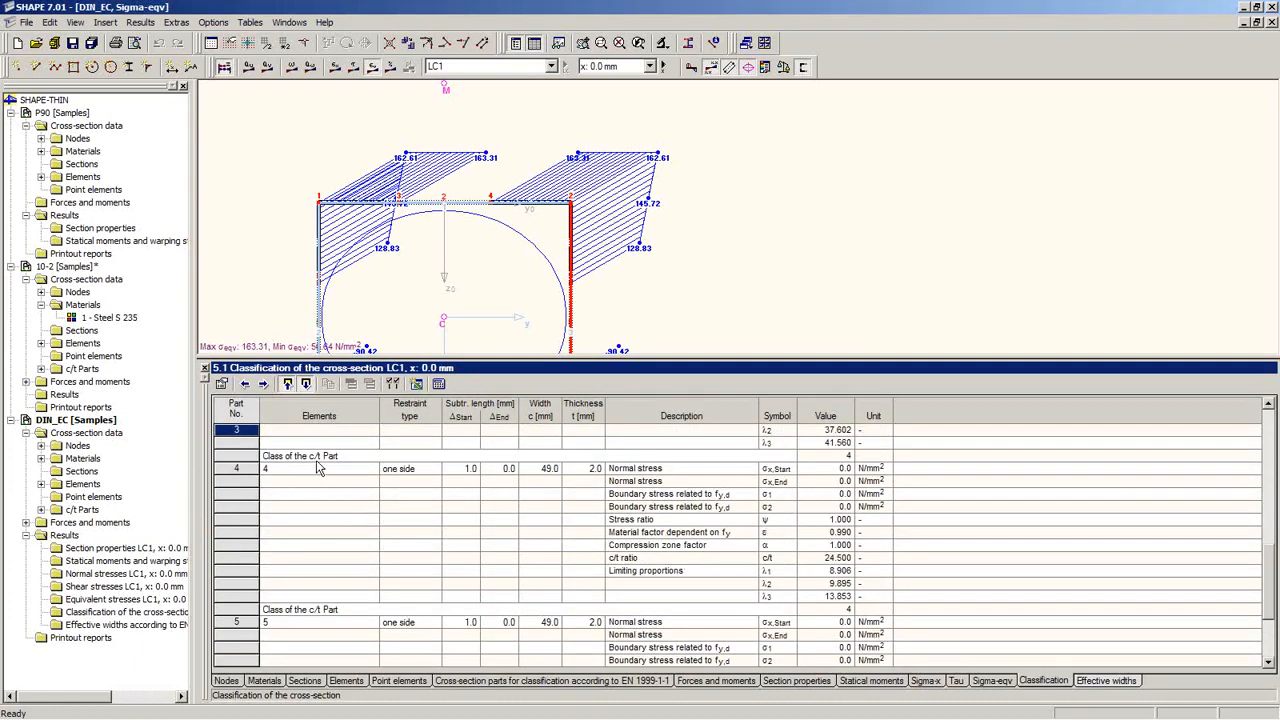
left_click(297, 484)
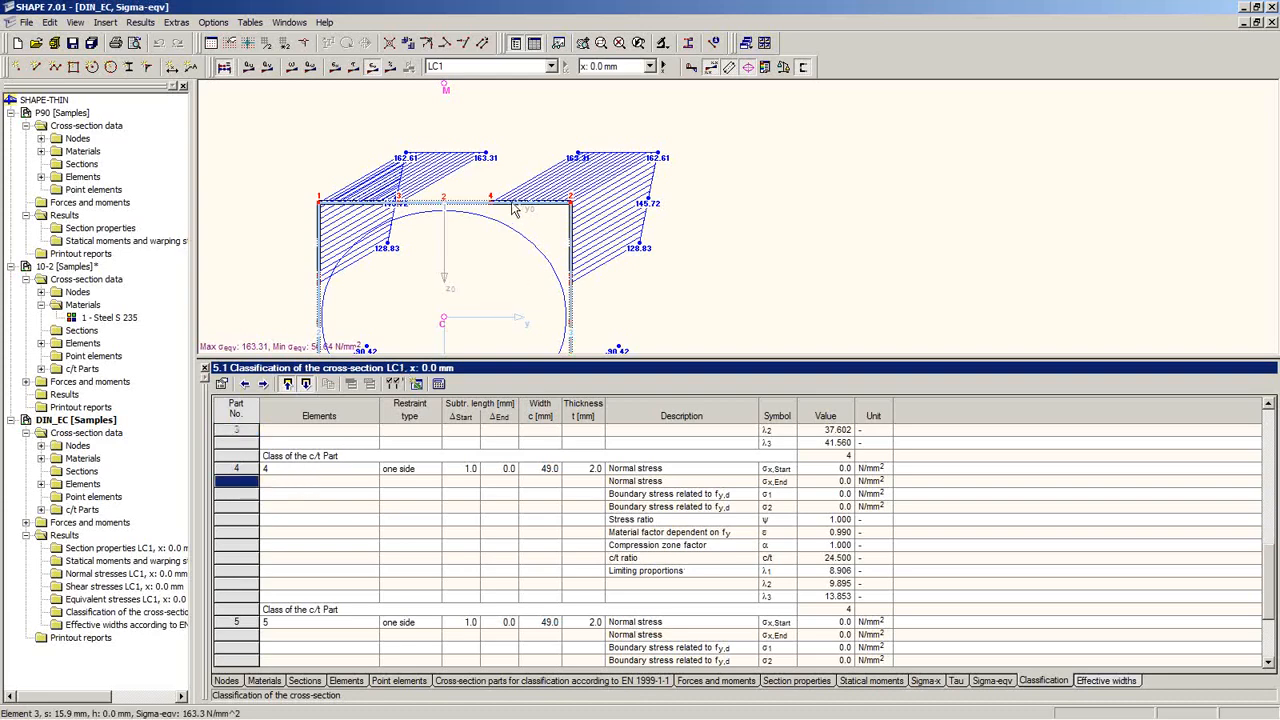
left_click(573, 256)
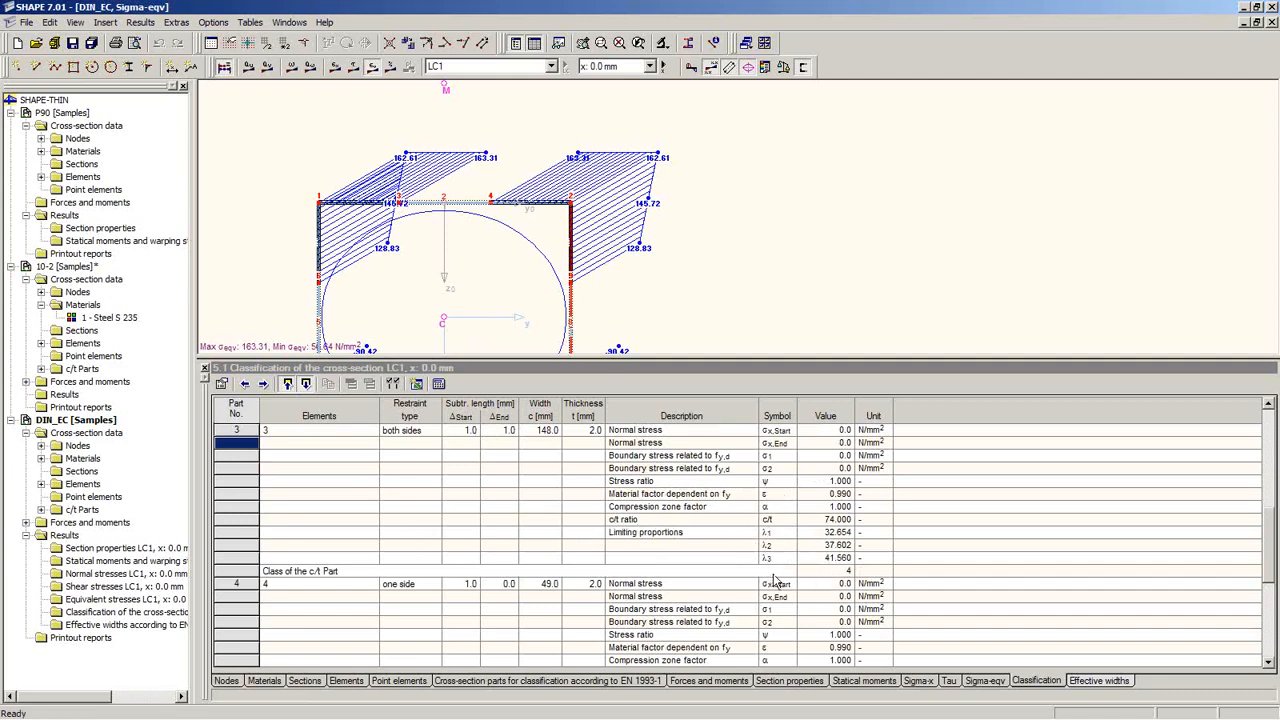
left_click(850, 572)
scroll(890, 568, "down", 6)
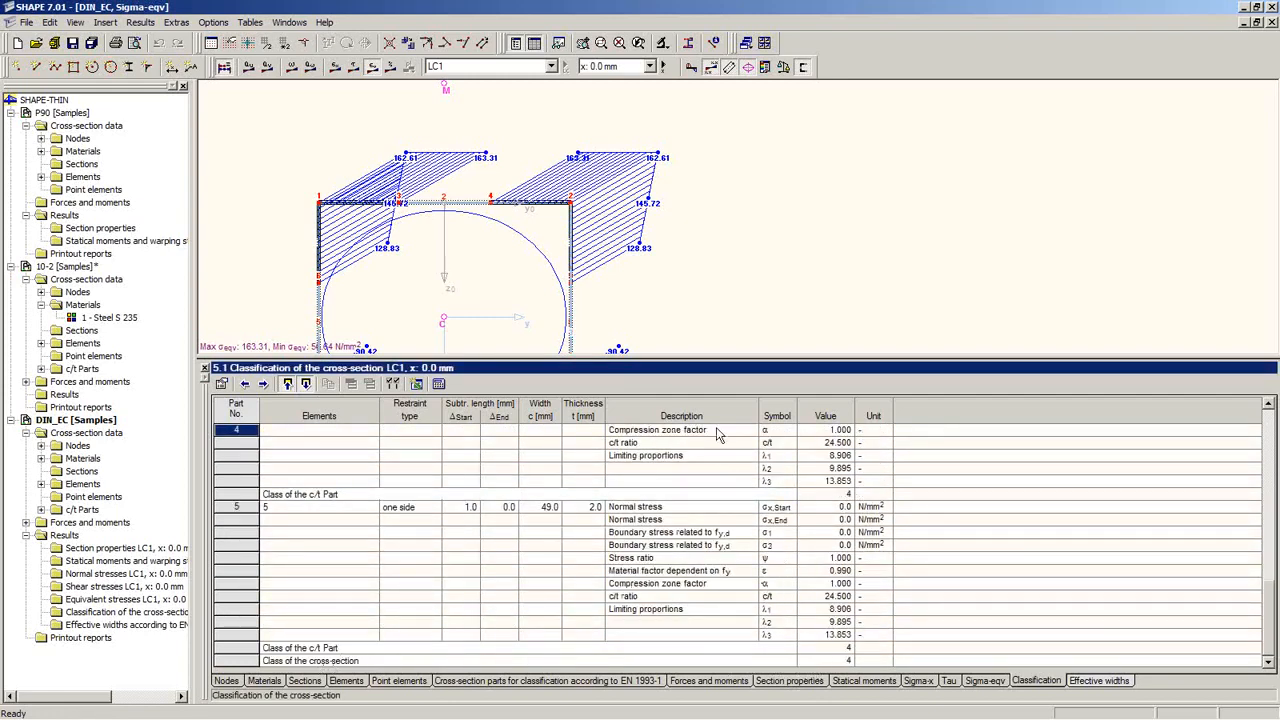
left_click_drag(716, 509, 716, 512)
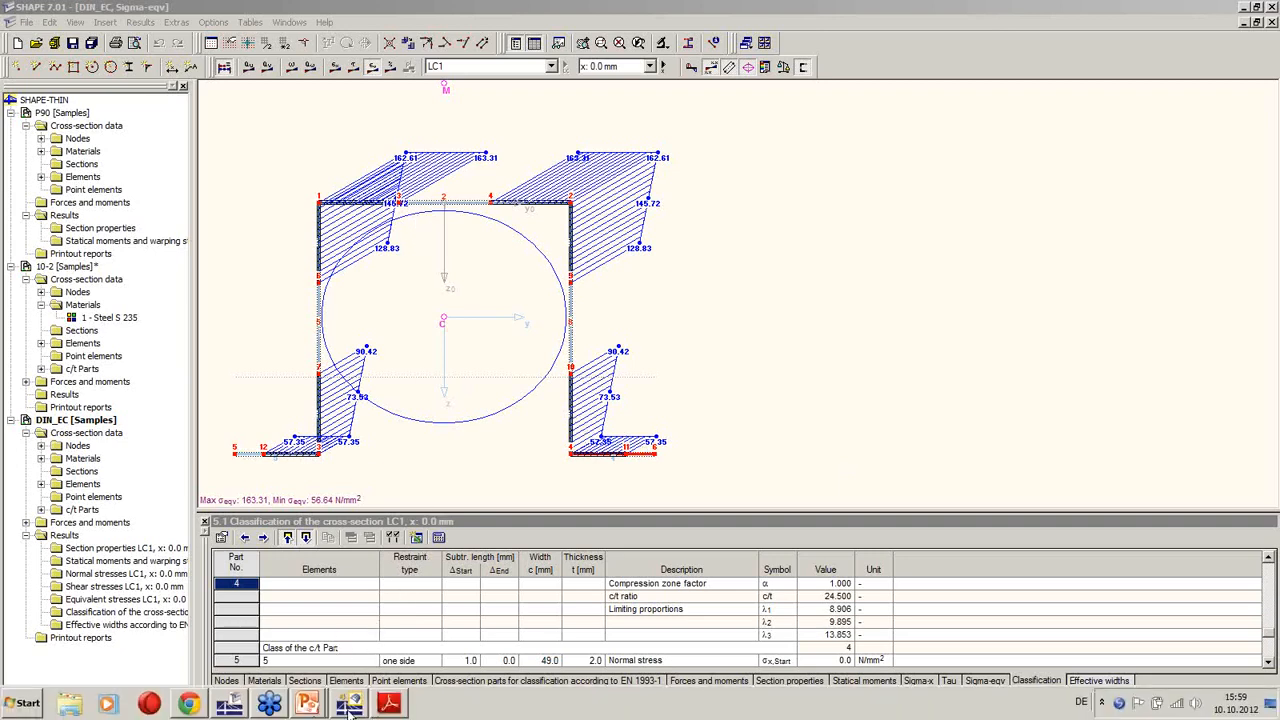
Switch to RFEM and define cross-section no. 3 of the beam model as SHAPE-THIN 10-2
left_click(349, 704)
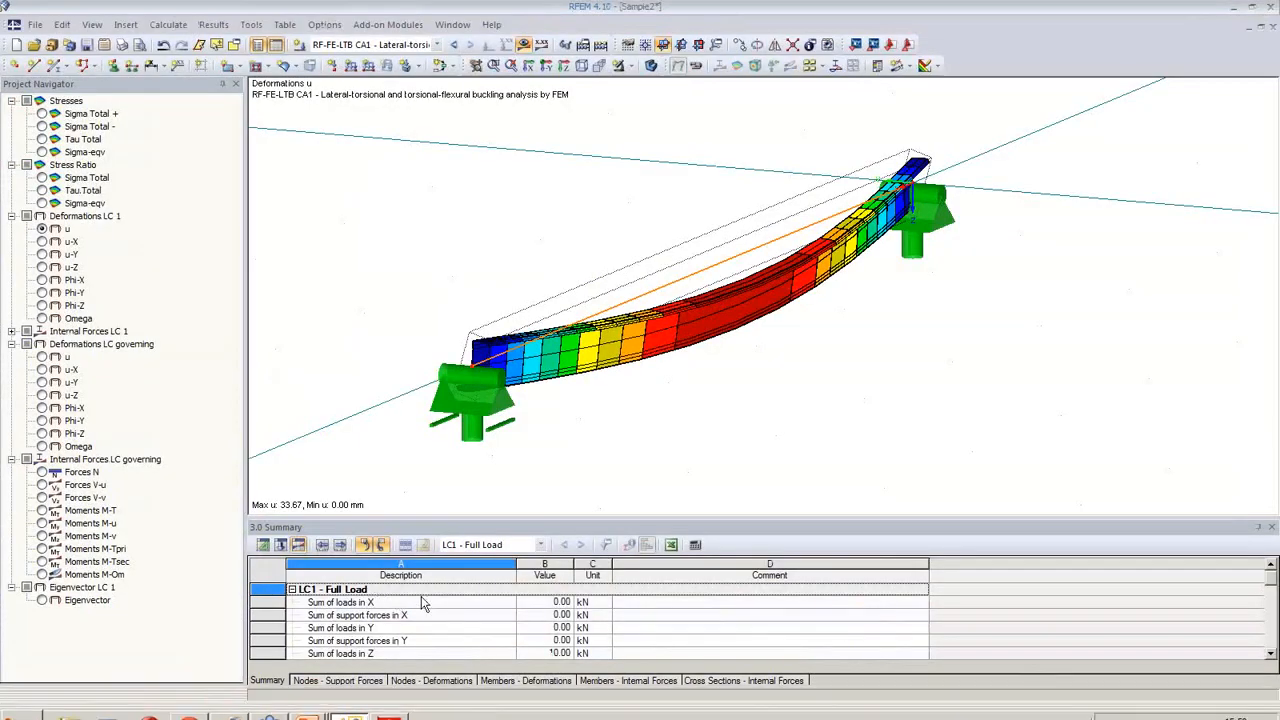
left_click(264, 546)
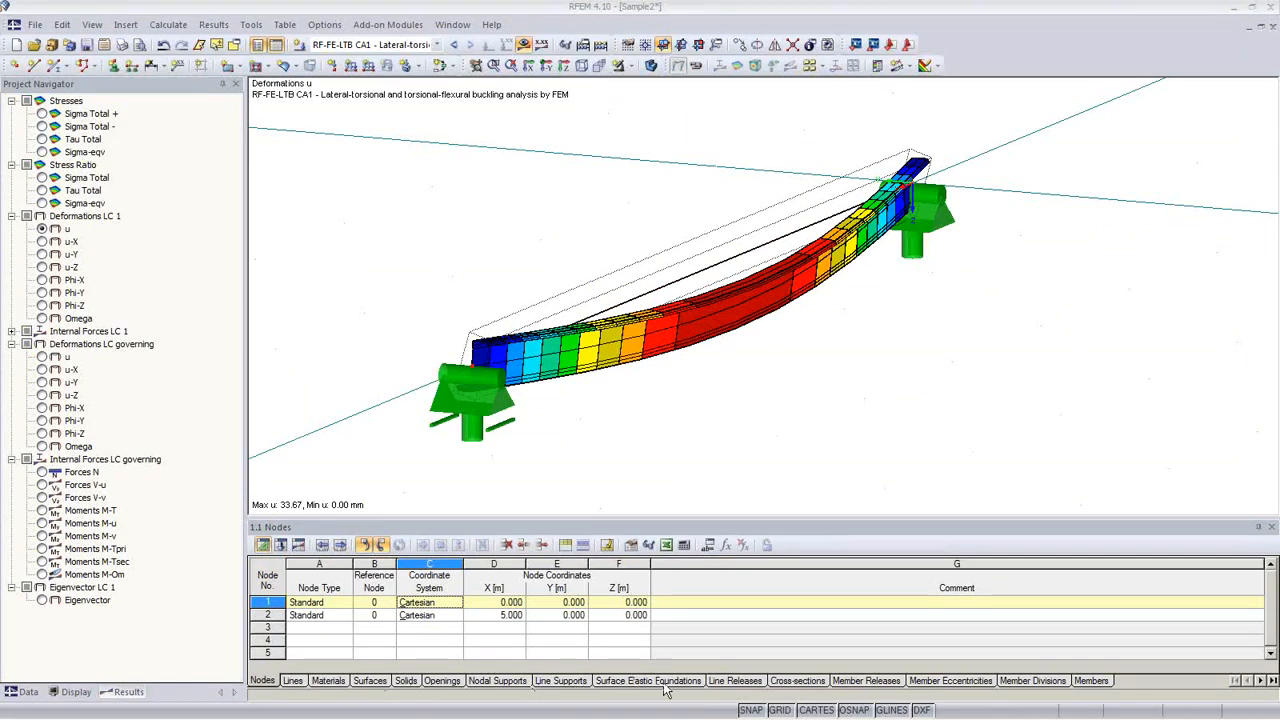
left_click(812, 684)
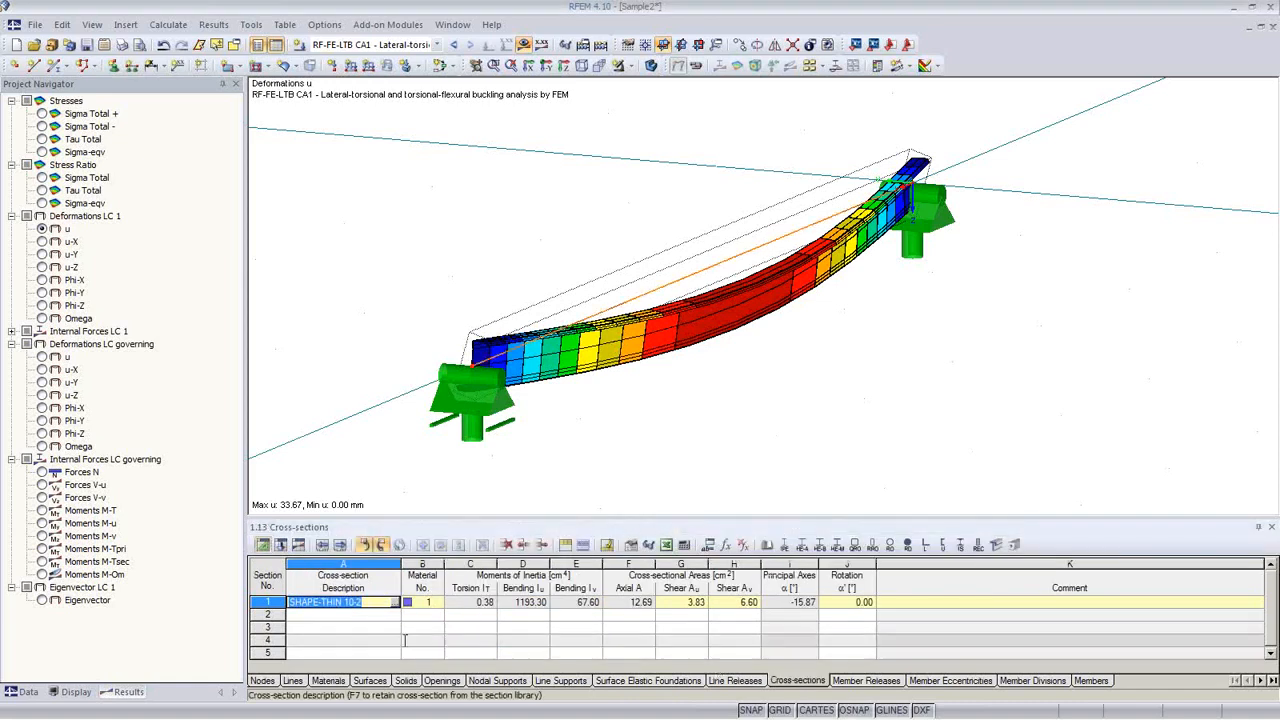
left_click(342, 627)
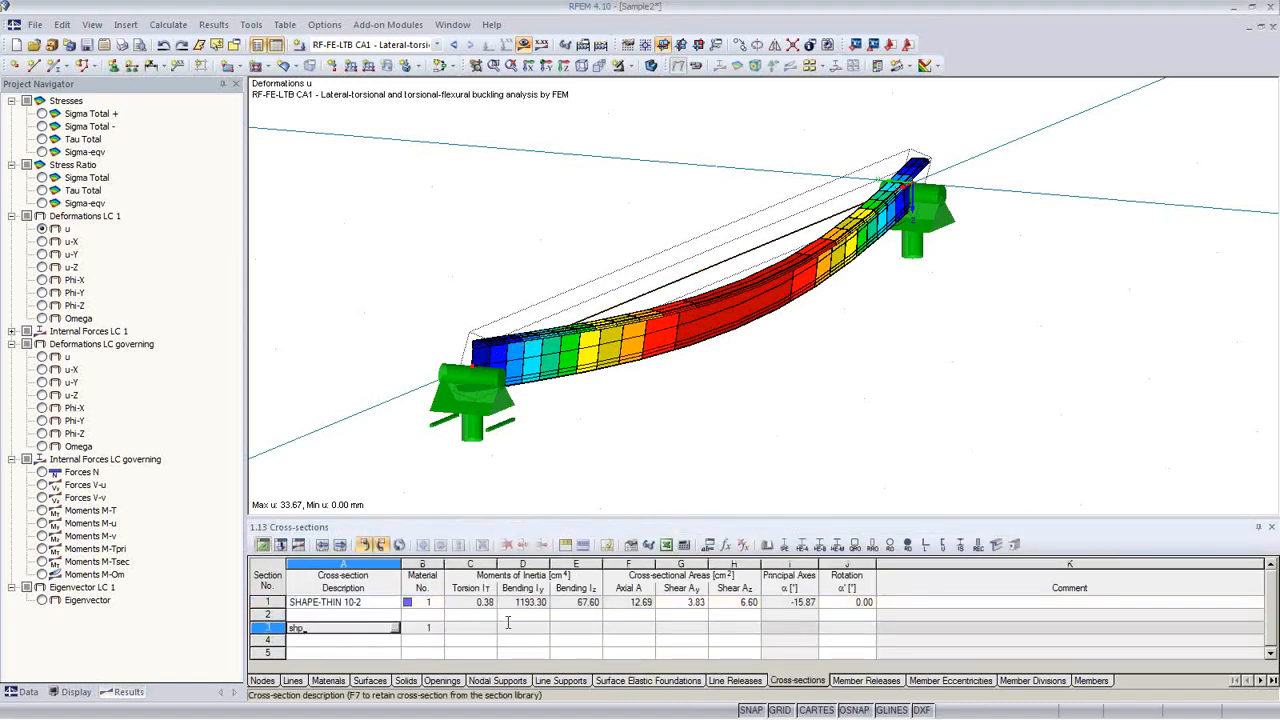
type("shape-thin 10-2")
key("Tab")
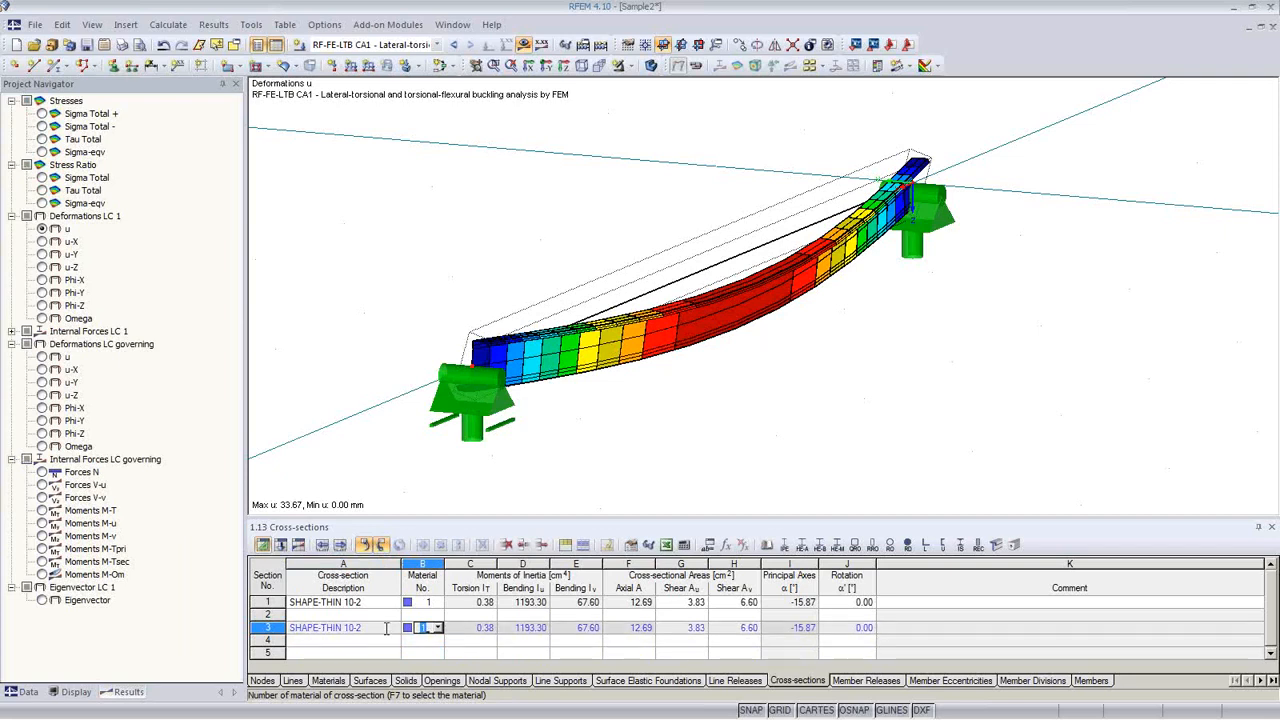
Browse the user-defined SHAPE-THIN sections for cross-section no. 3, including Z-SHAPE, Z240-D and 10-2, and close the list without changing the selection
left_click(386, 628)
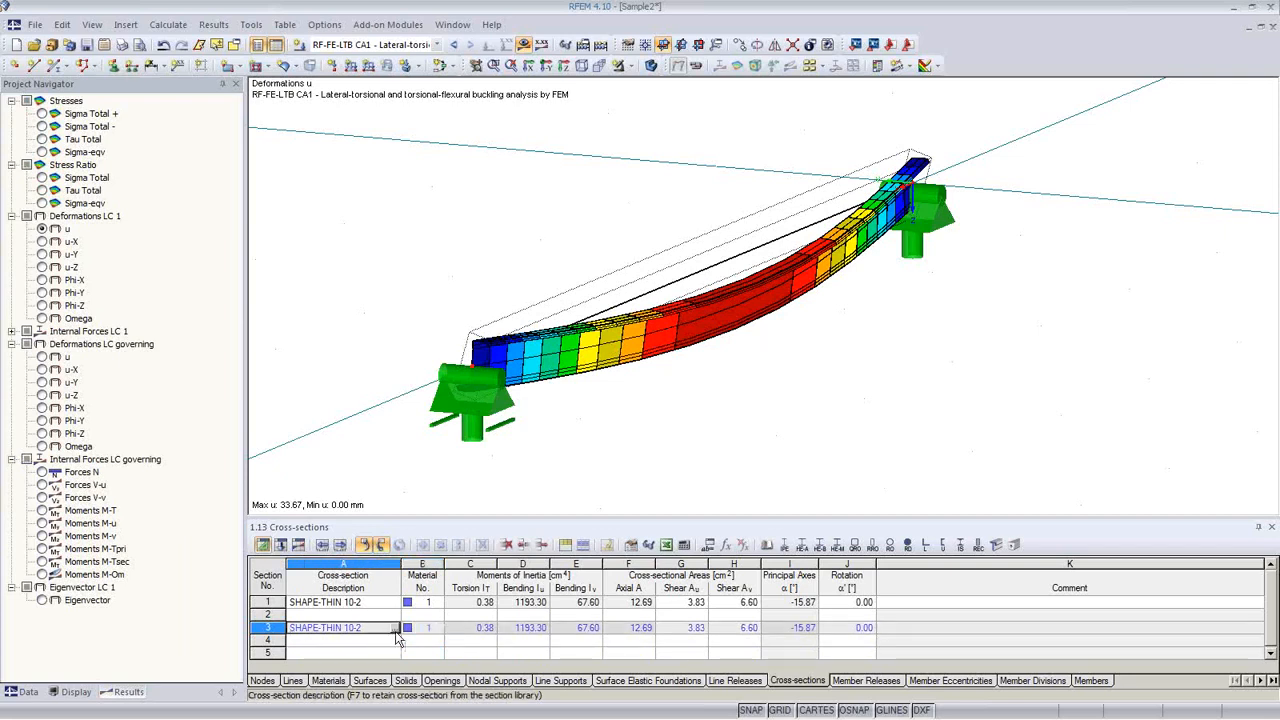
left_click(395, 630)
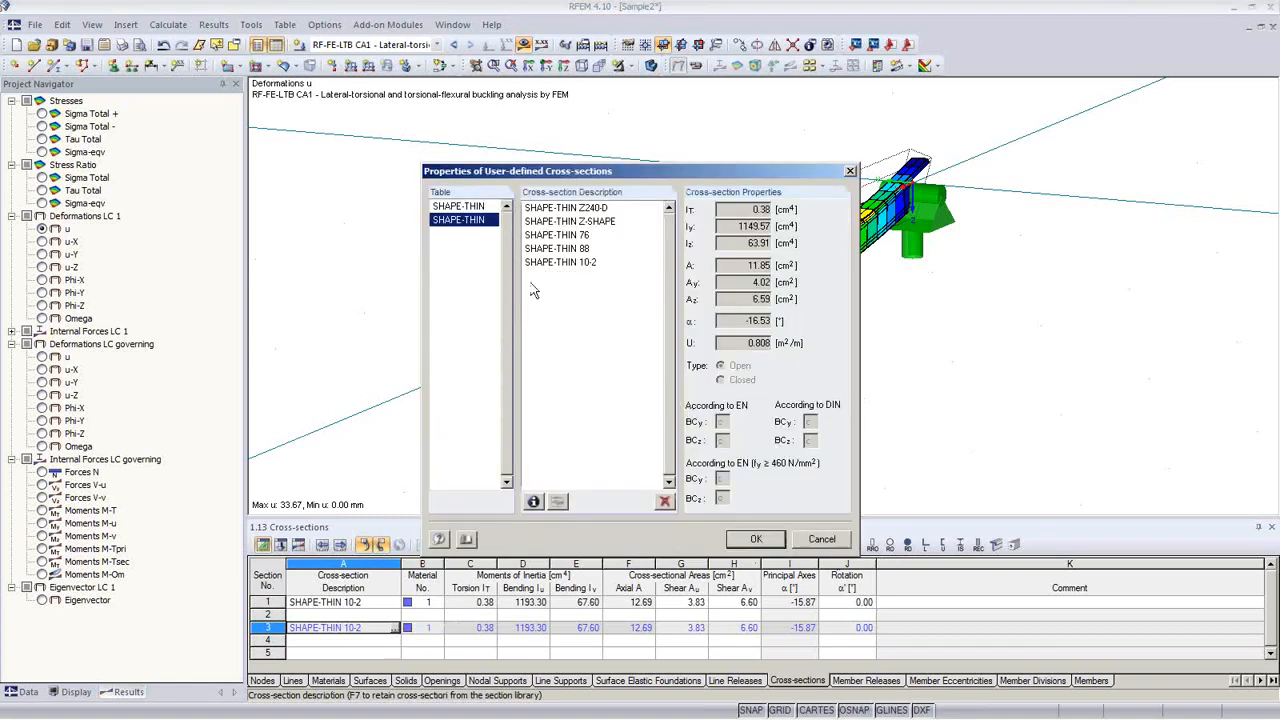
left_click(568, 221)
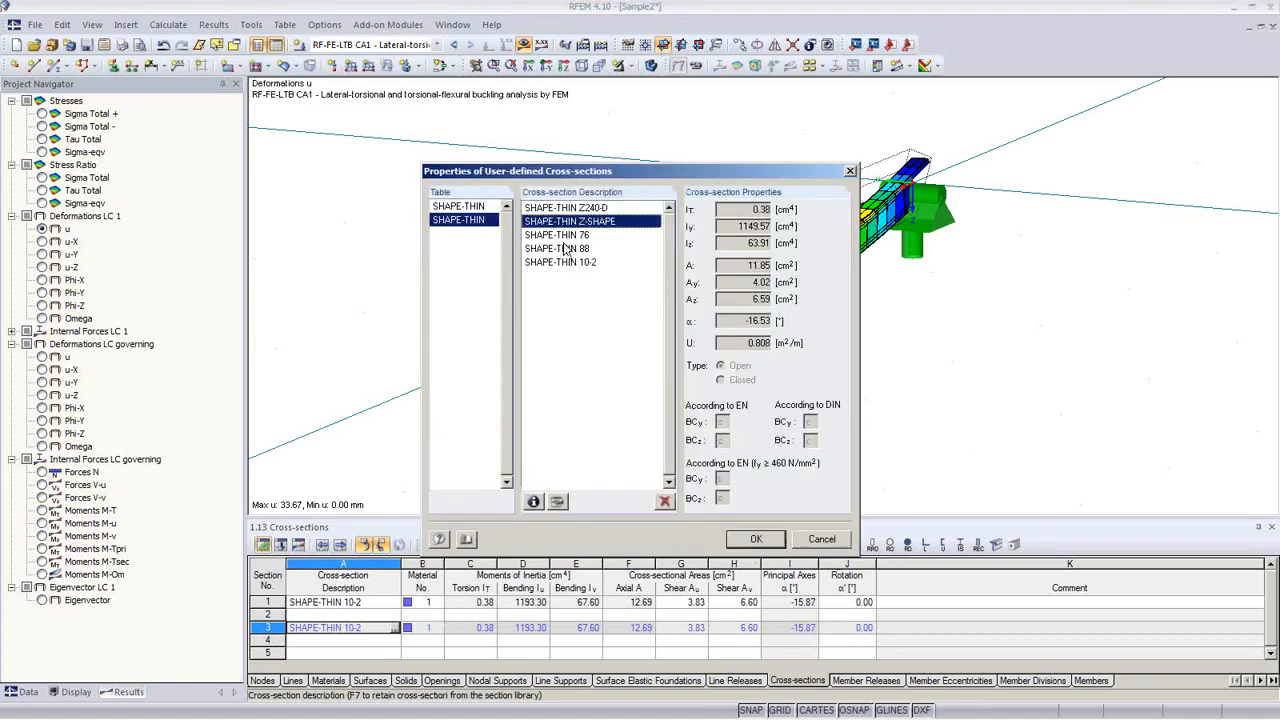
left_click_drag(563, 237, 562, 208)
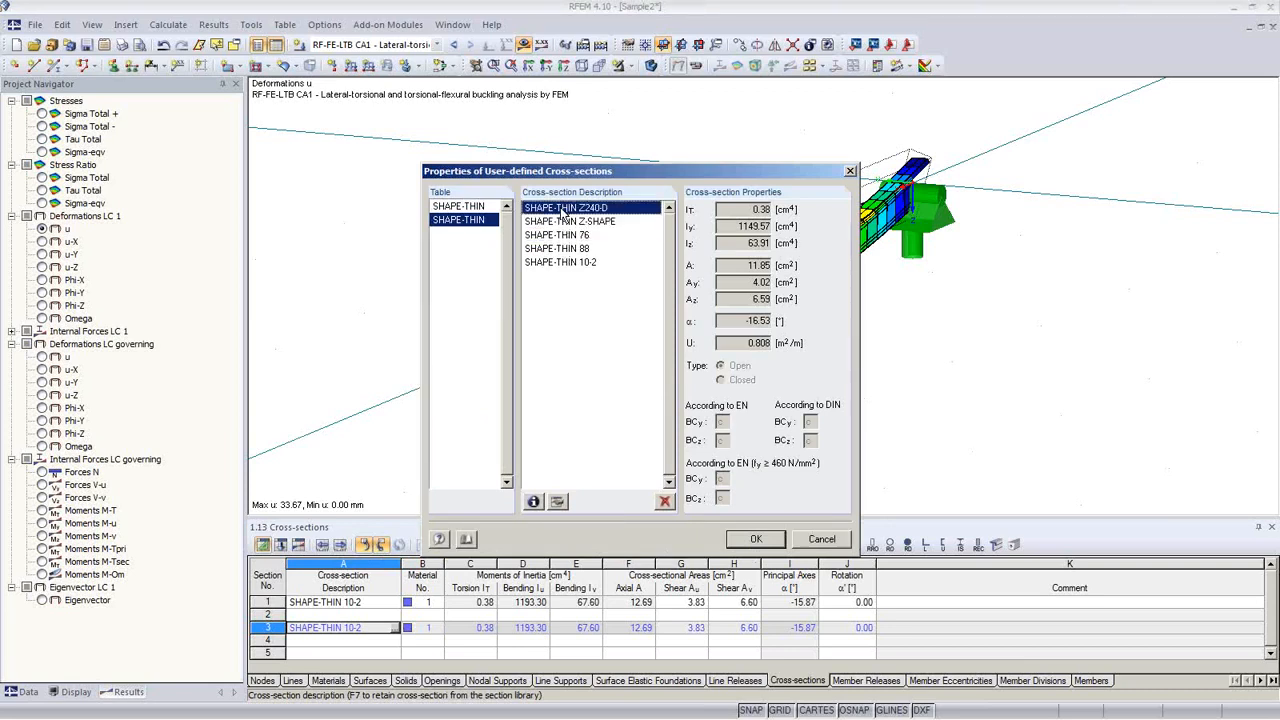
left_click(578, 263)
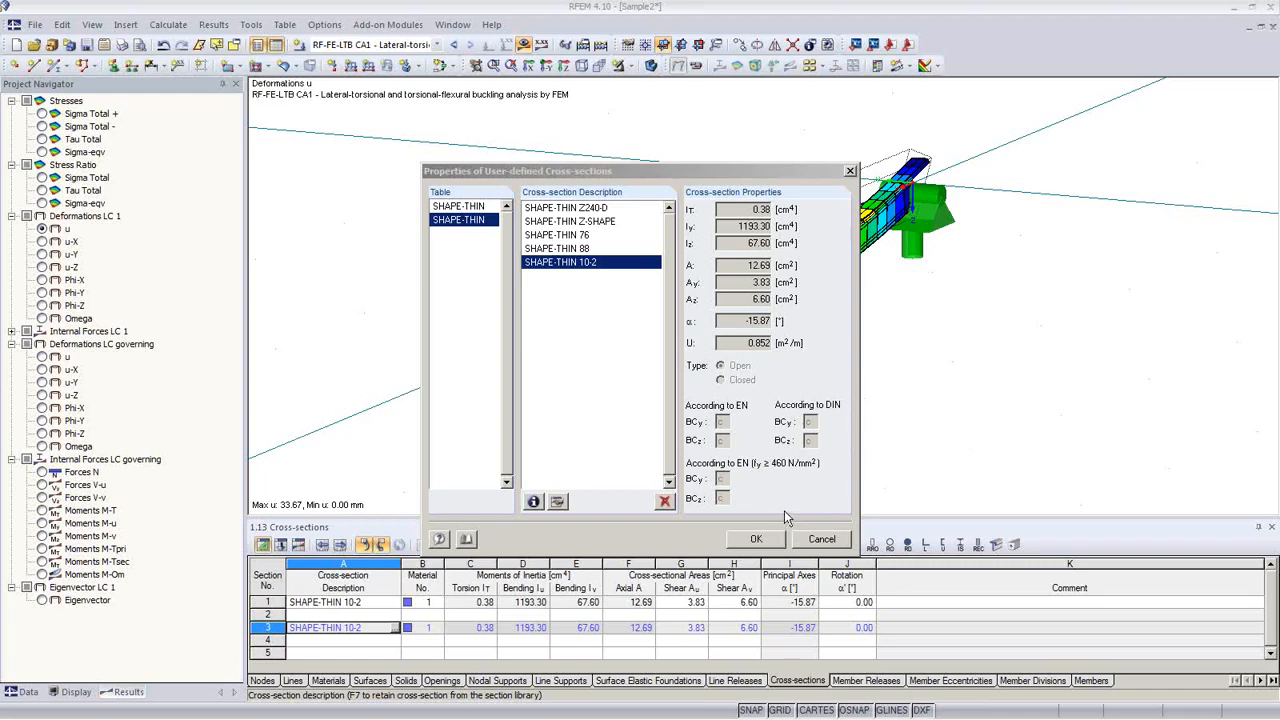
left_click_drag(600, 170, 437, 119)
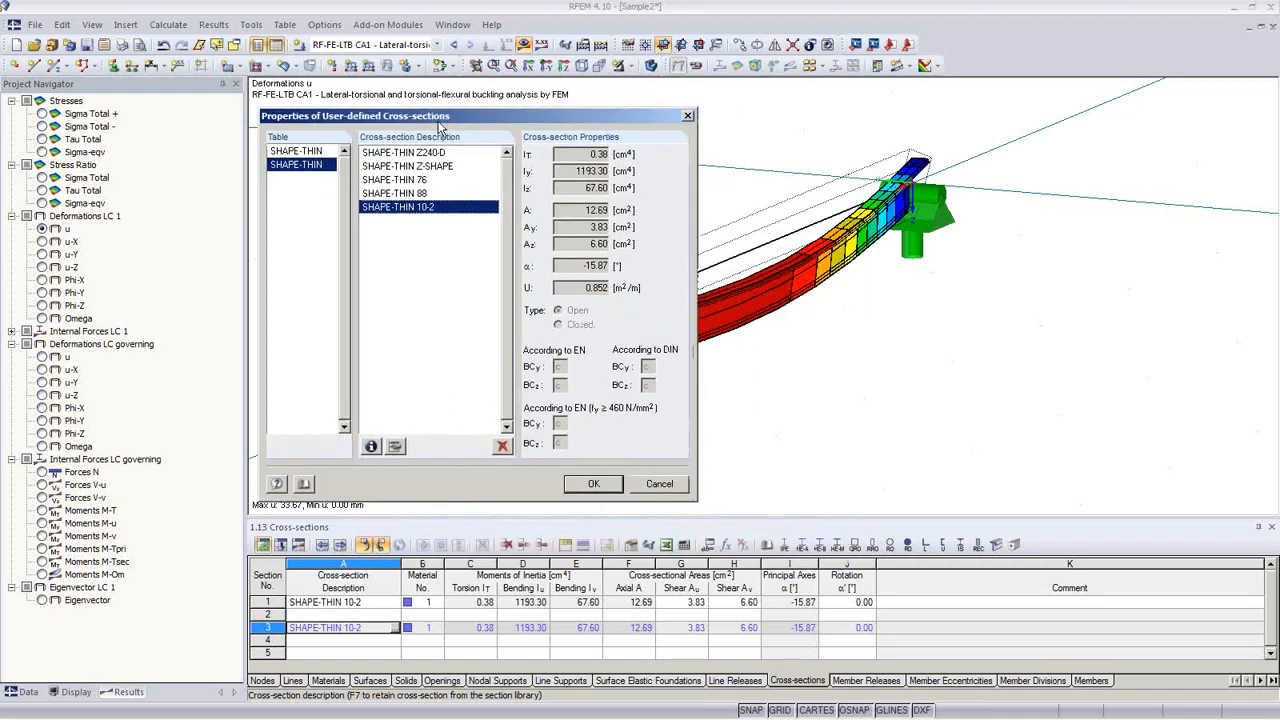
left_click(666, 481)
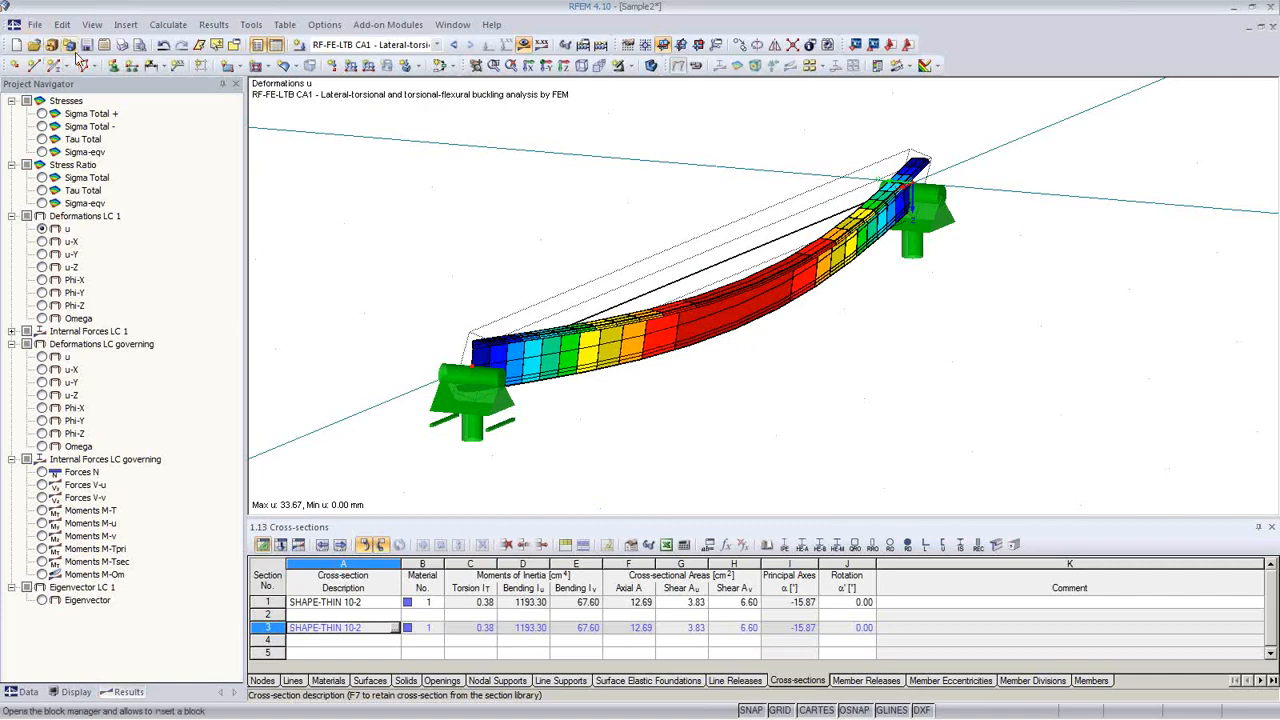
Open the printout report of the beam model with its input and reduced result data
left_click(140, 44)
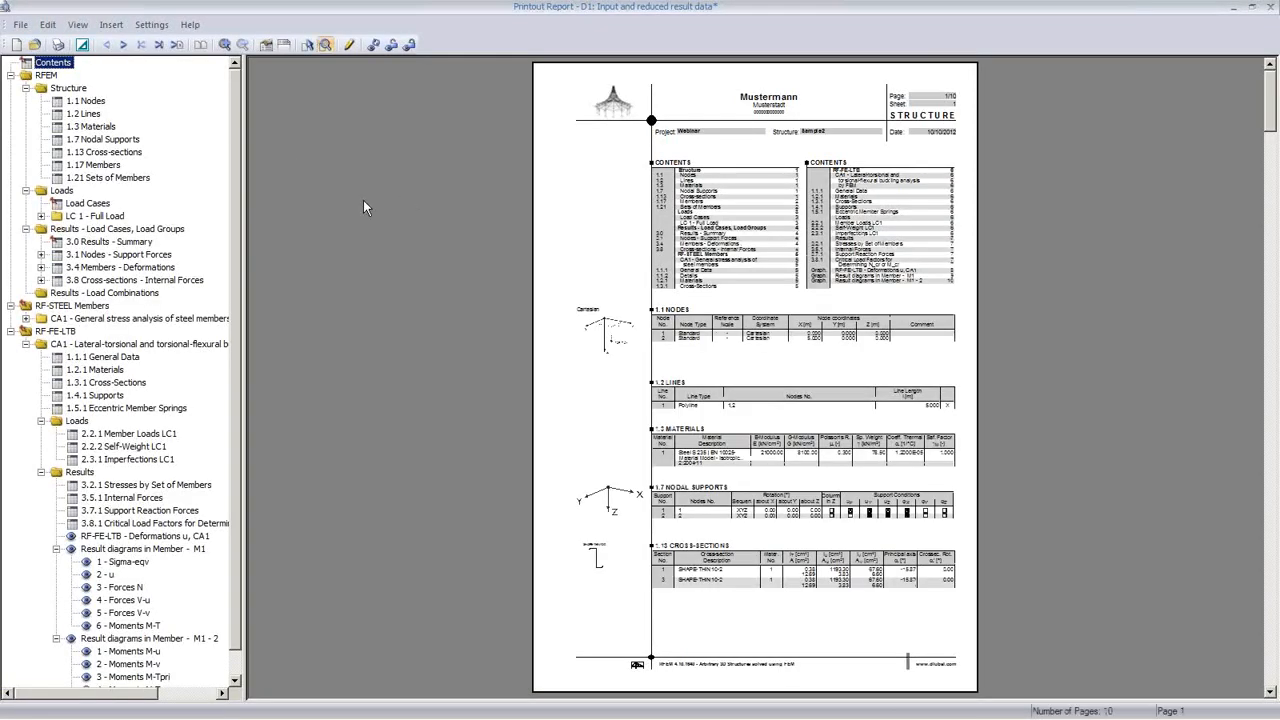
left_click(22, 26)
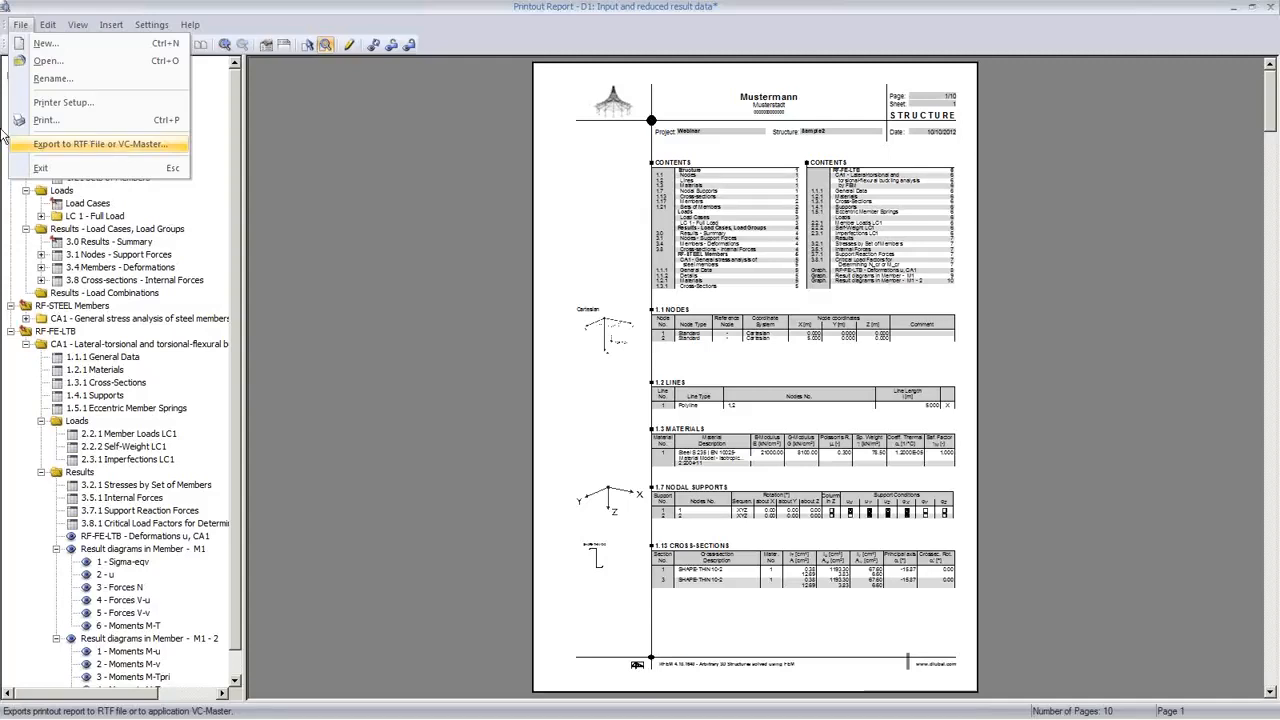
left_click(409, 314)
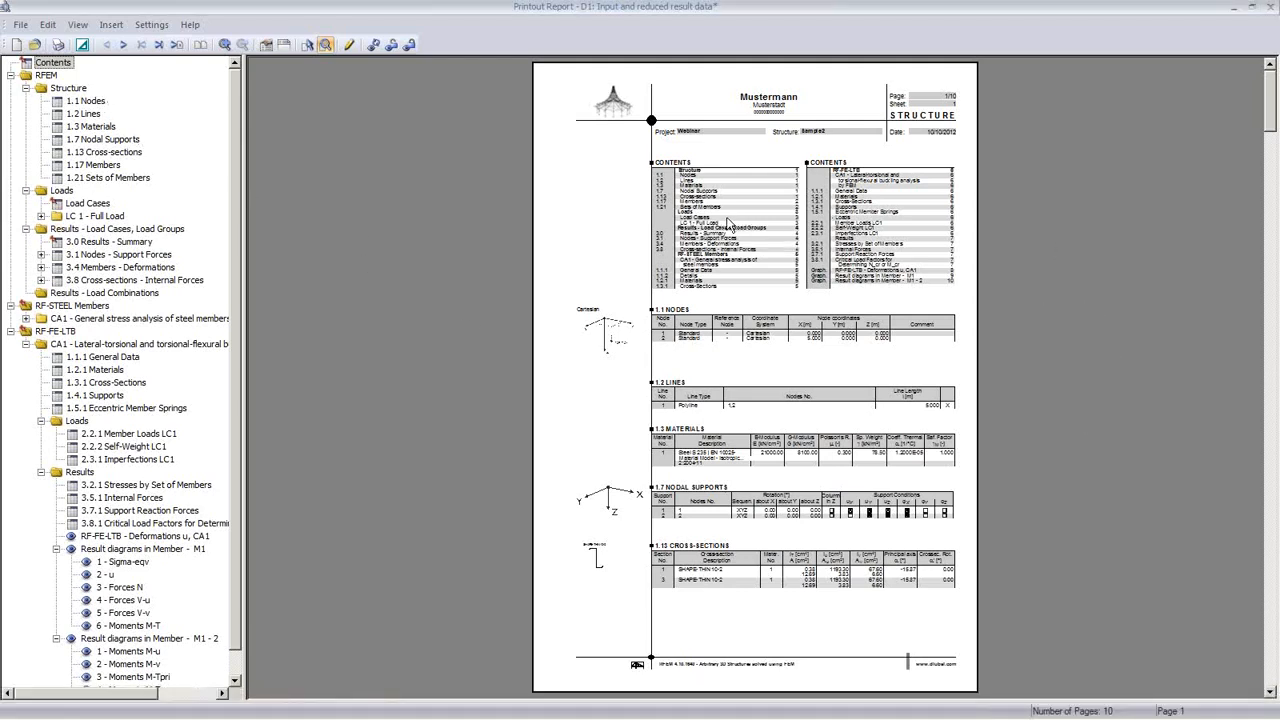
Export the complete printout report to the desktop as the RTF file Position.RTF
left_click(20, 24)
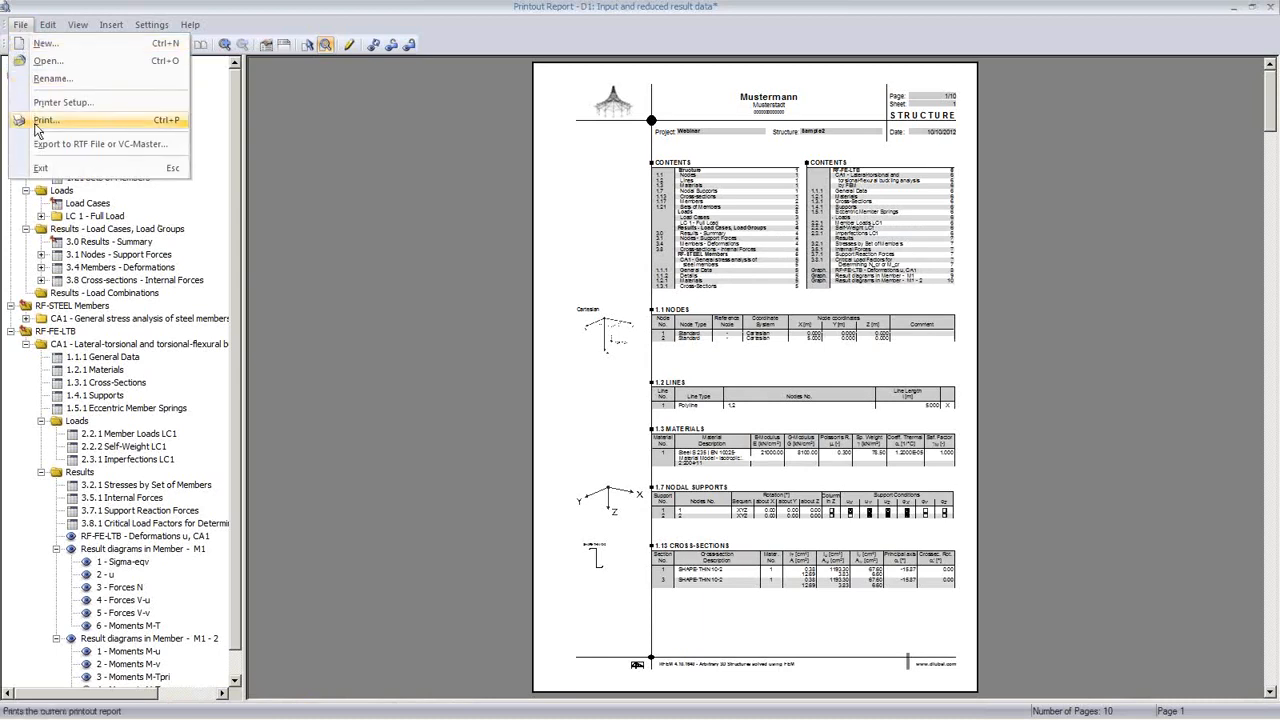
left_click(103, 148)
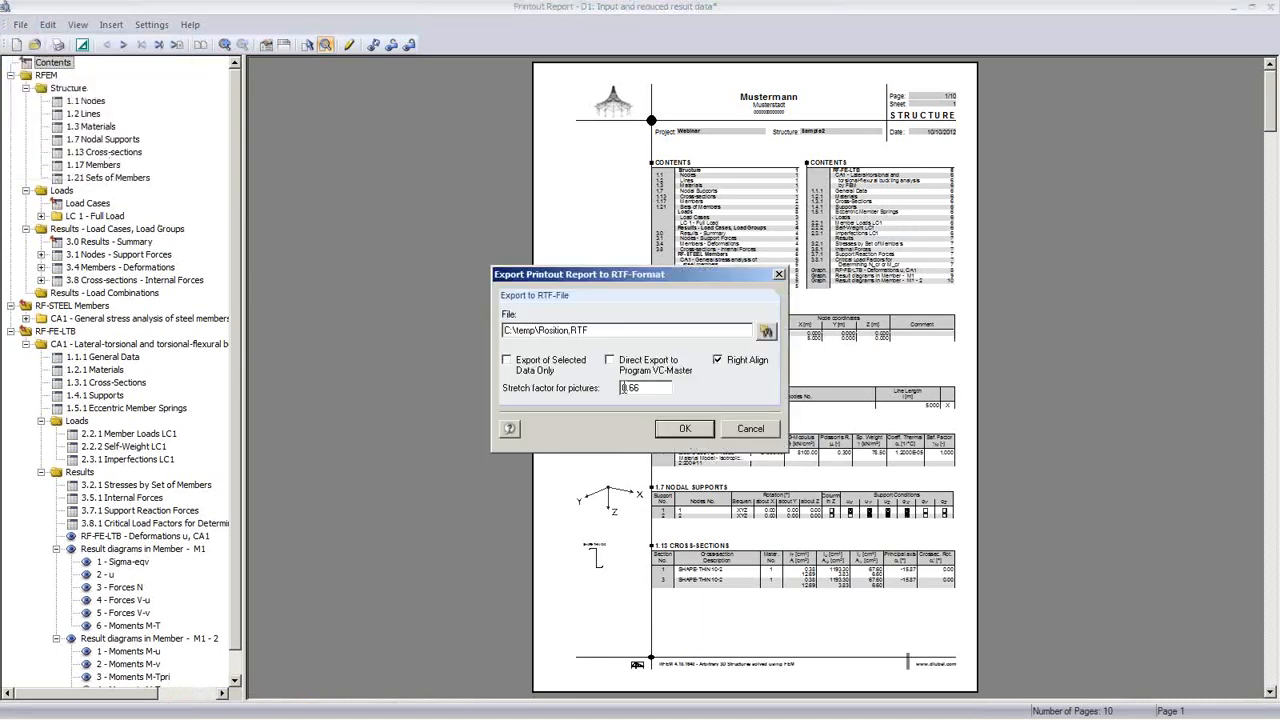
left_click(765, 331)
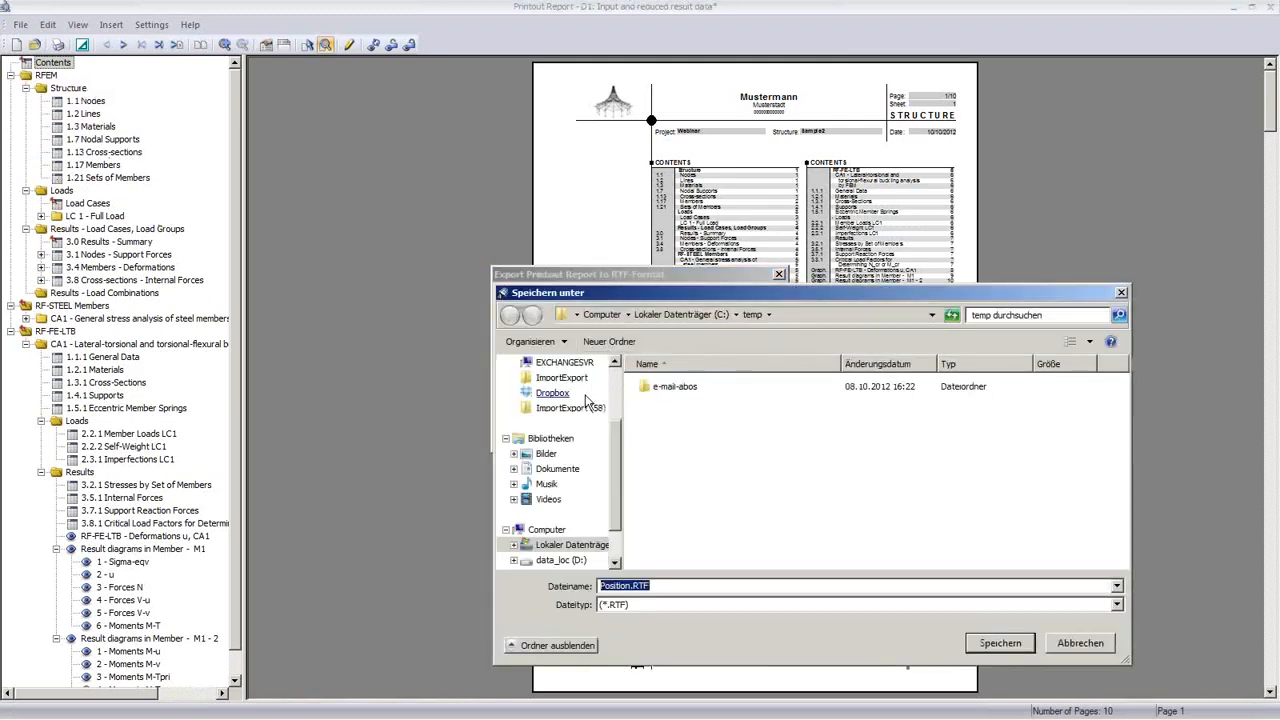
scroll(612, 482, "up", 5)
left_click(550, 384)
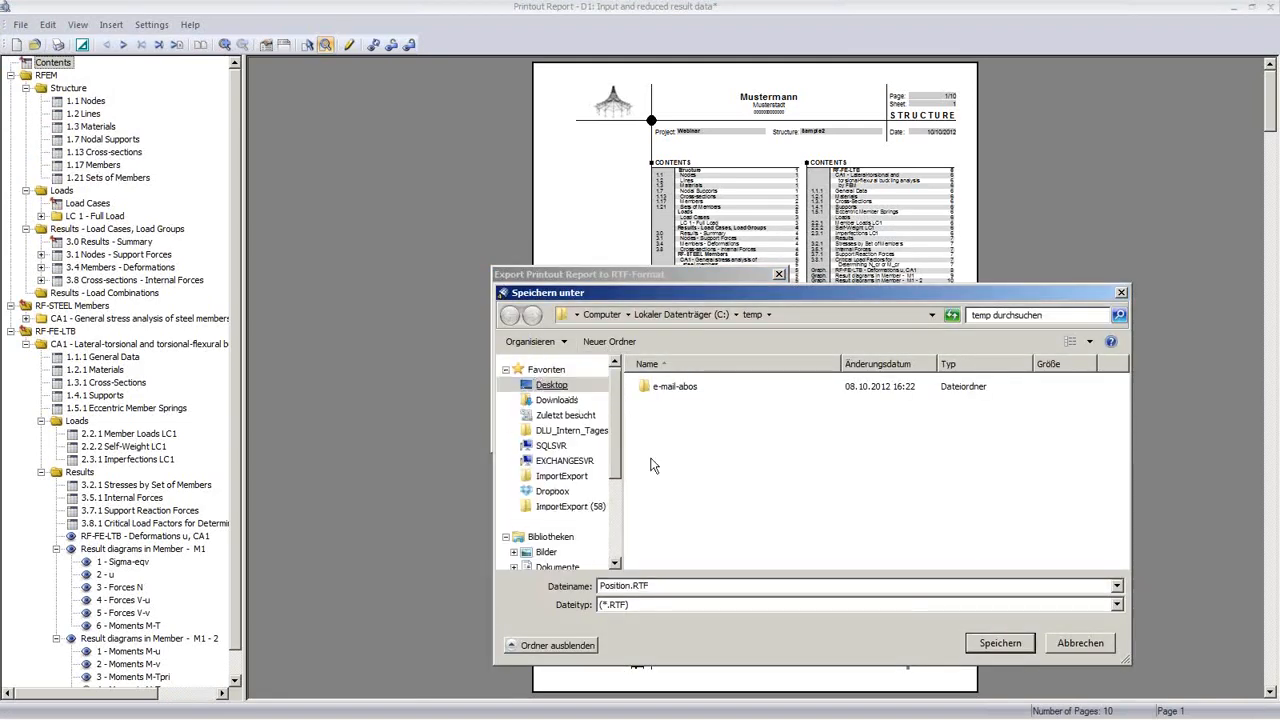
left_click(1000, 643)
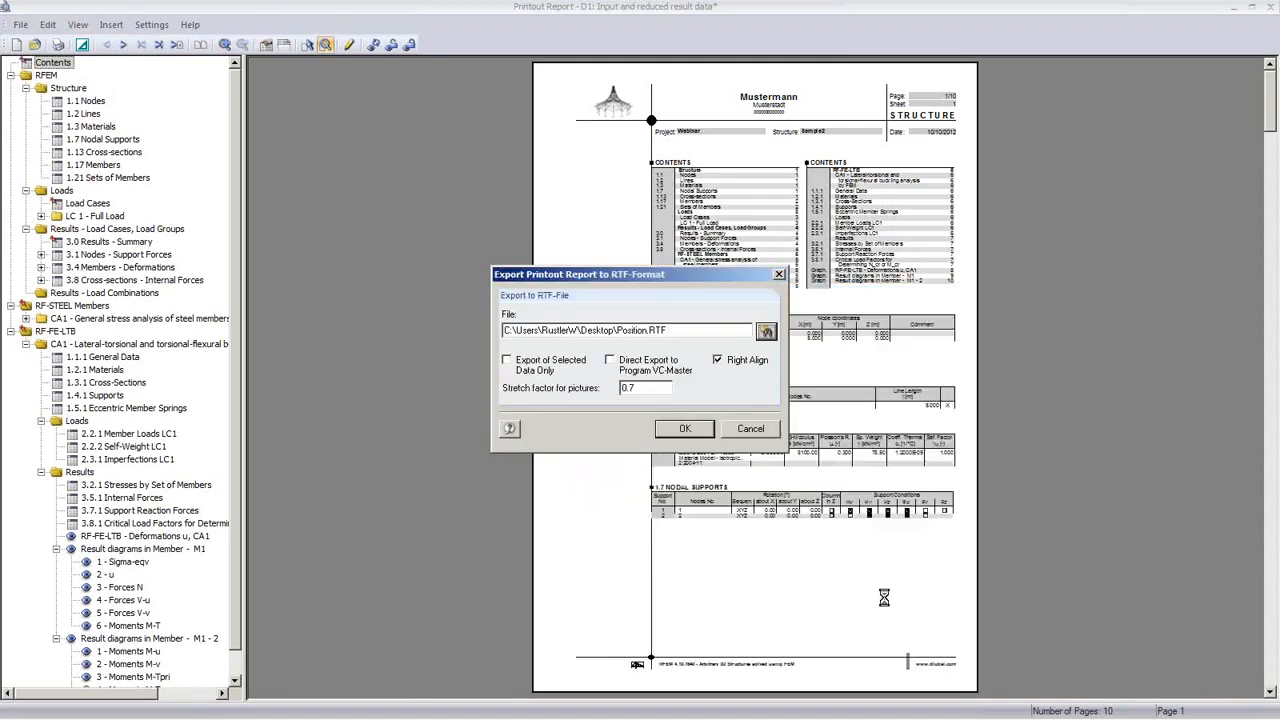
left_click(684, 430)
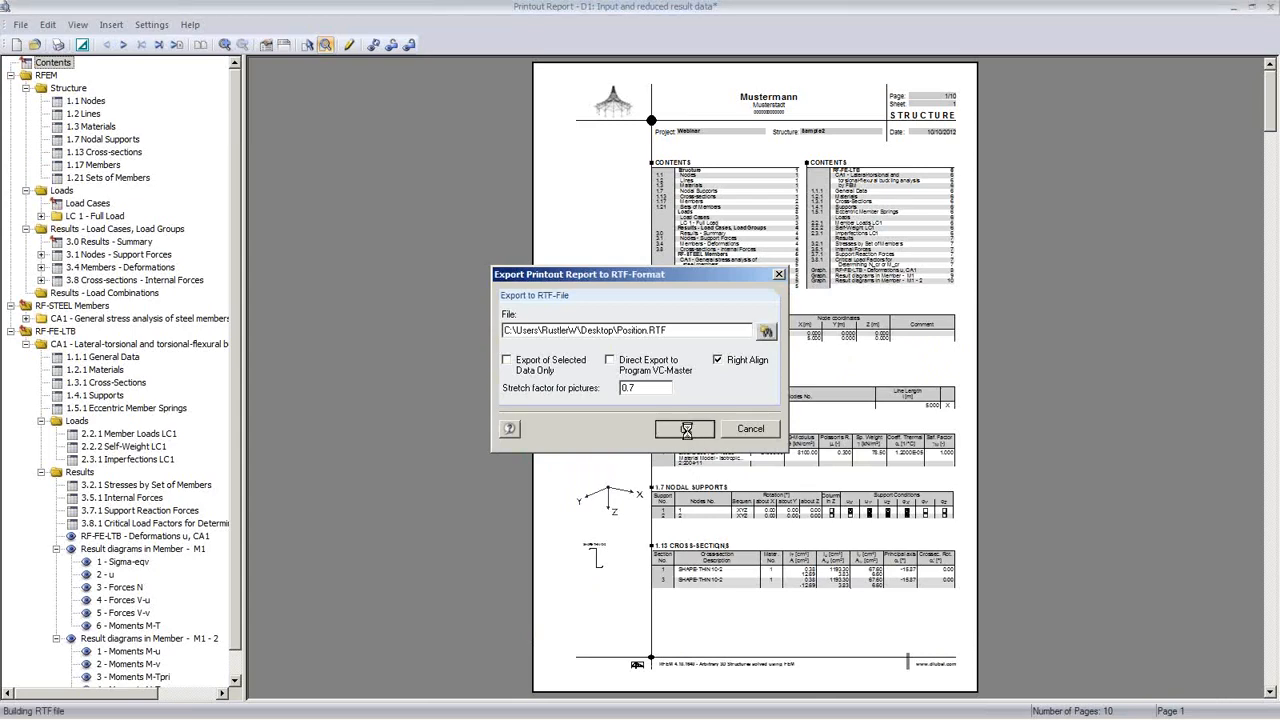
left_click(640, 383)
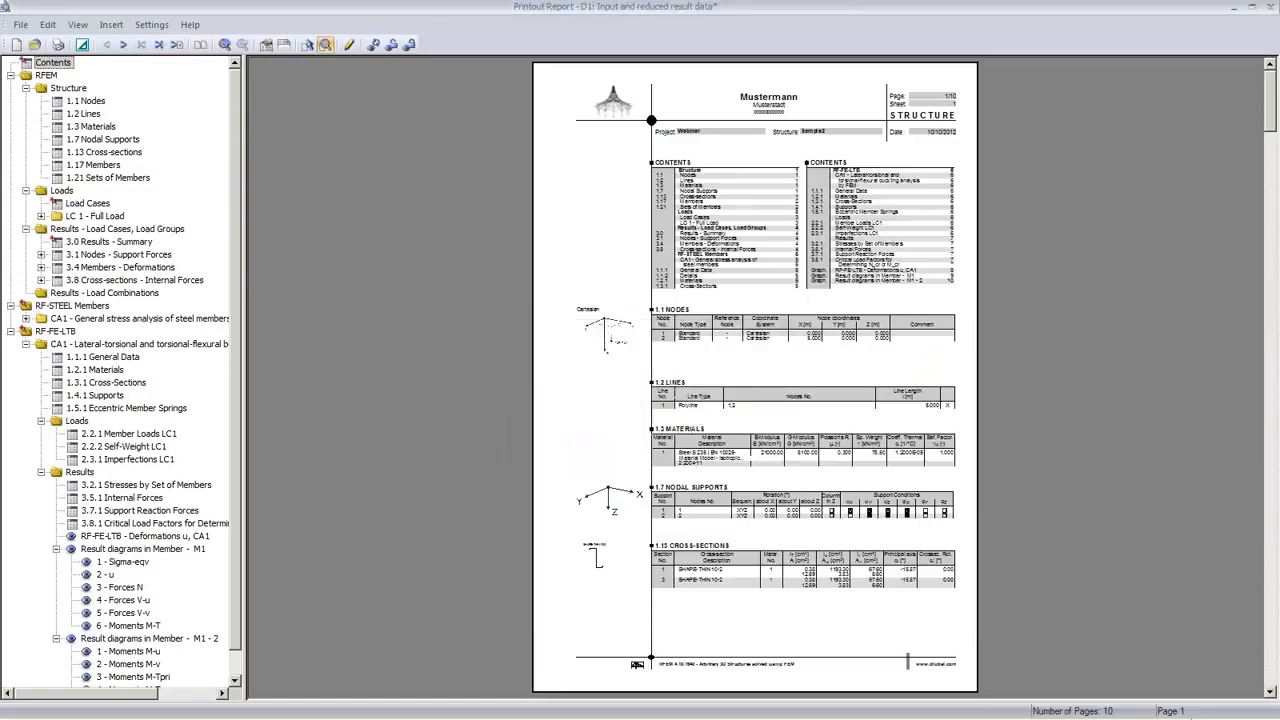
Open Position.RTF from the desktop in Word and review its tables down to the RF-FE-LTB deformation graphic
left_click(1274, 710)
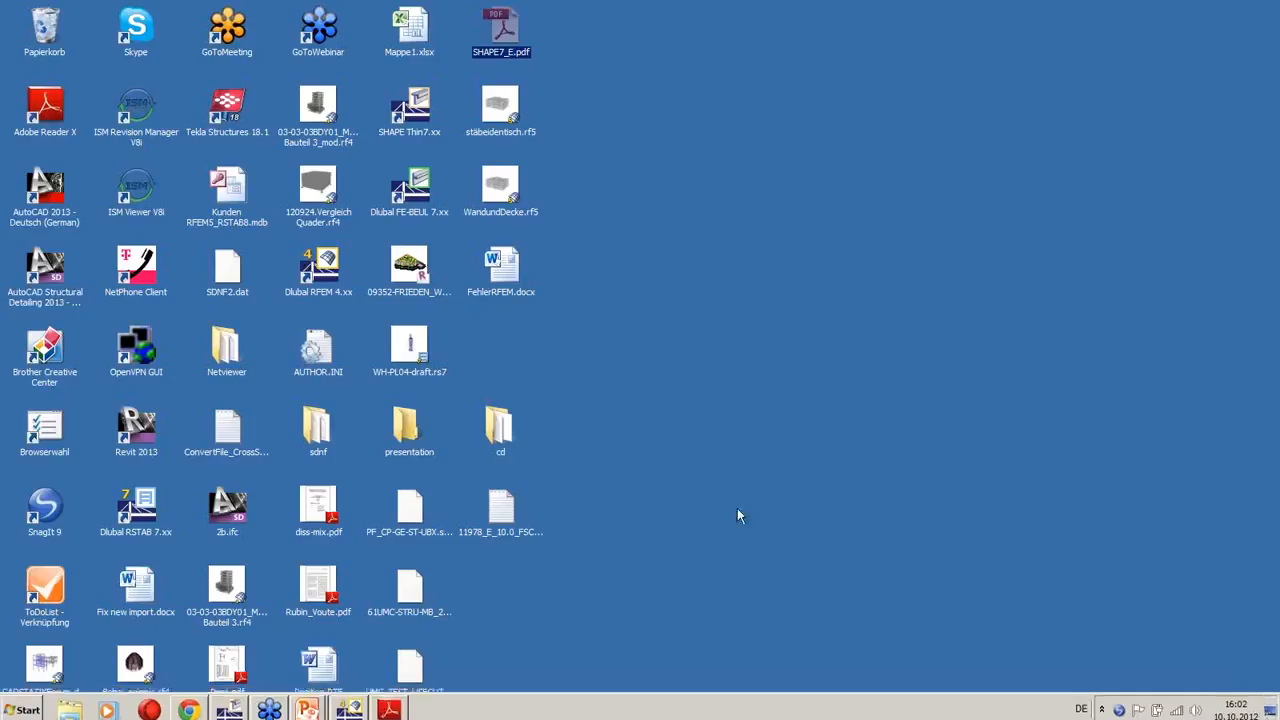
left_click(593, 563)
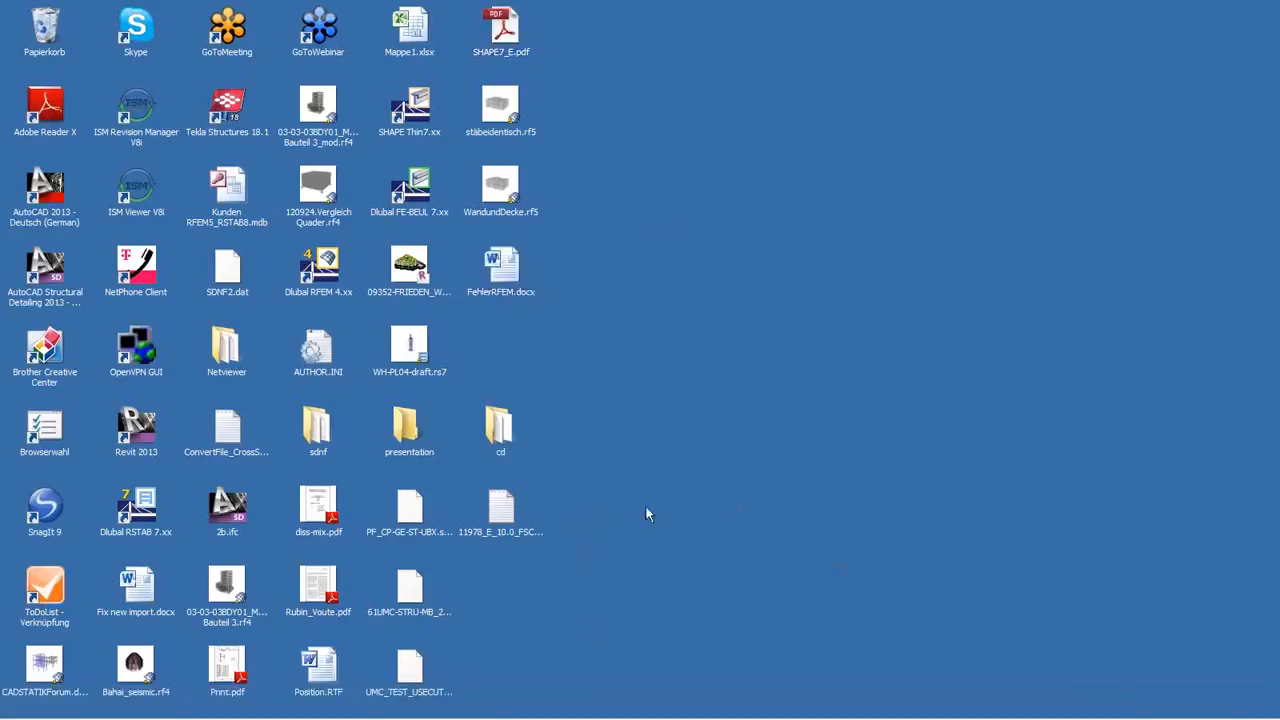
left_click(318, 668)
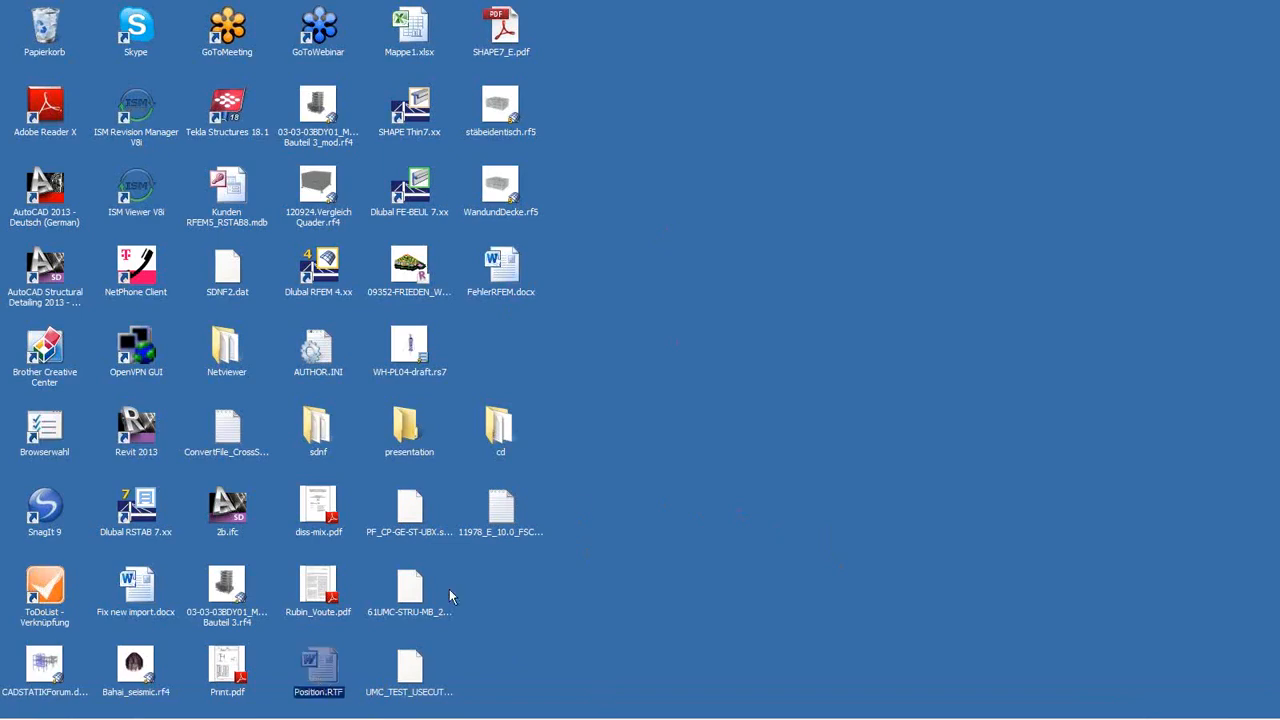
key("Return")
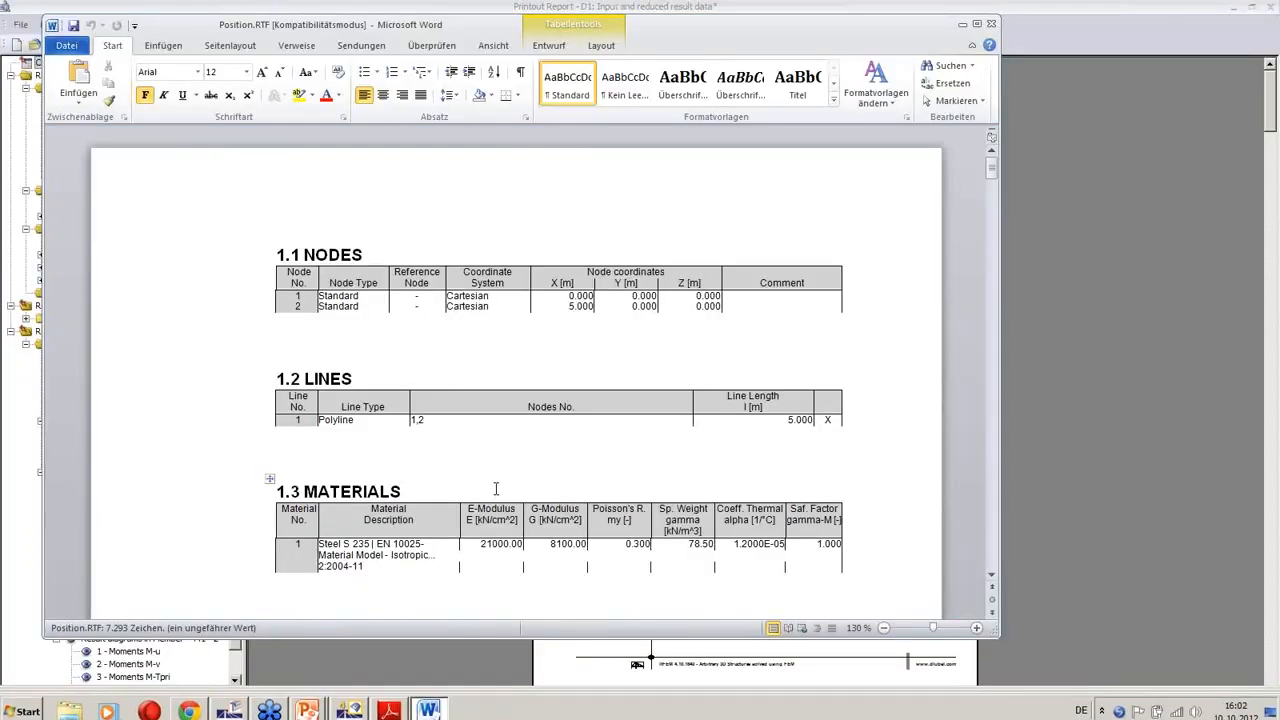
scroll(541, 339, "down", 10)
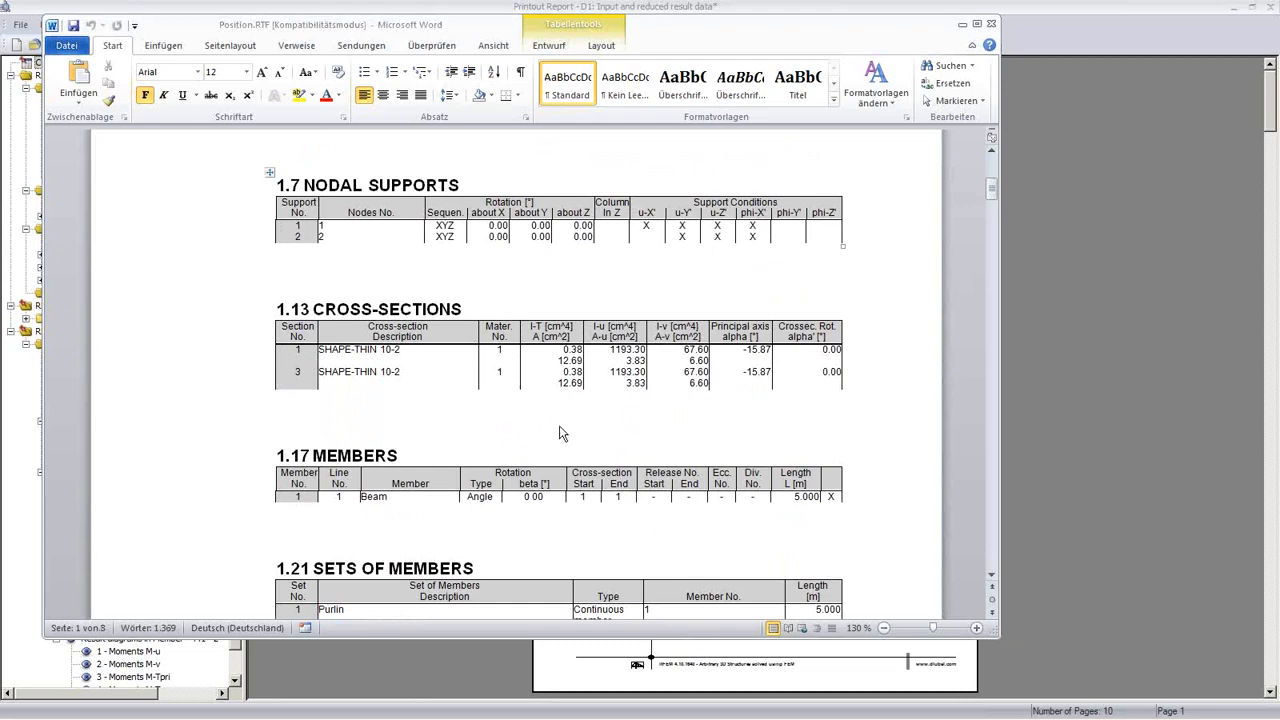
scroll(560, 422, "down", 20)
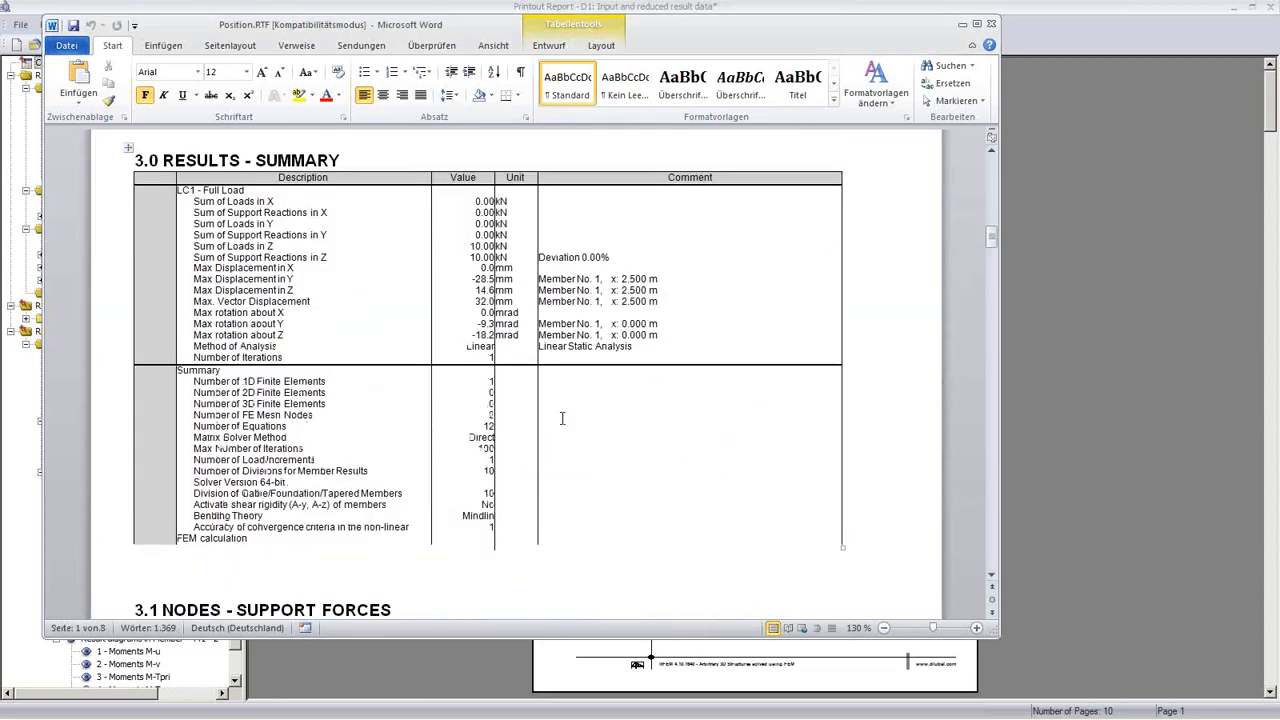
scroll(561, 417, "down", 20)
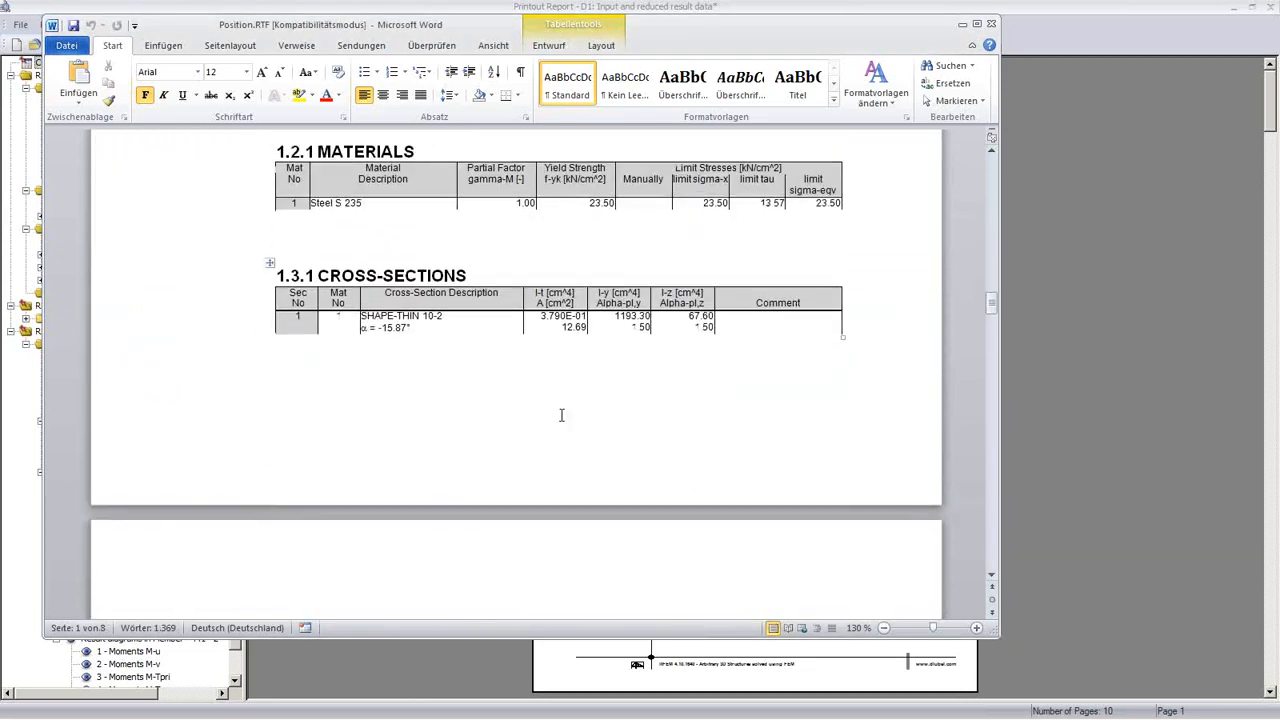
scroll(562, 413, "down", 20)
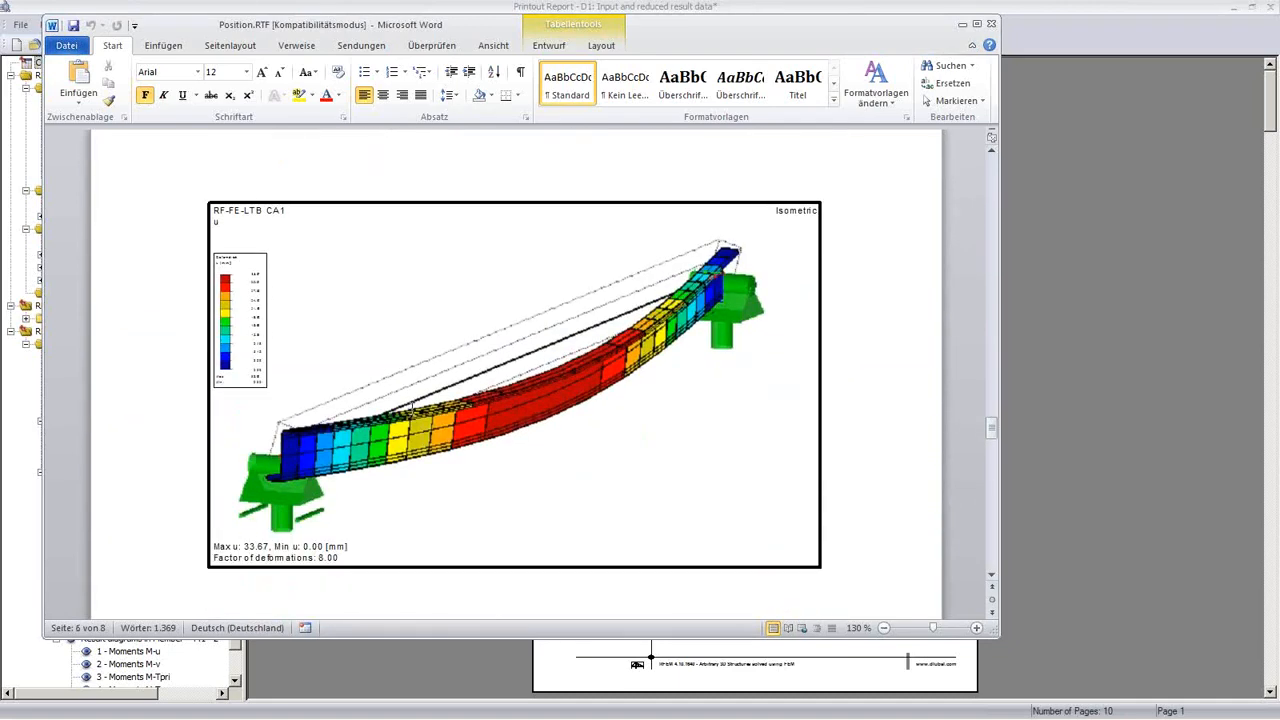
Switch back to RFEM and close the printout report to return to the deformed beam model
mouse_move(533, 716)
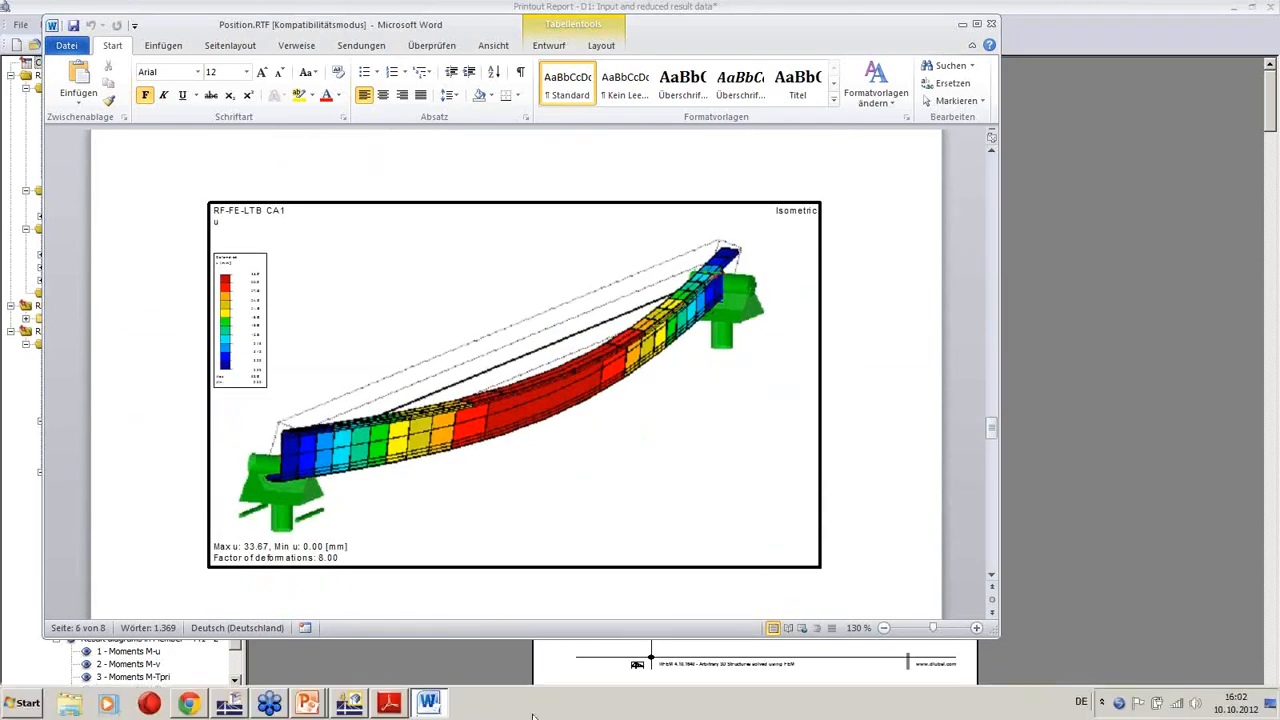
left_click(352, 708)
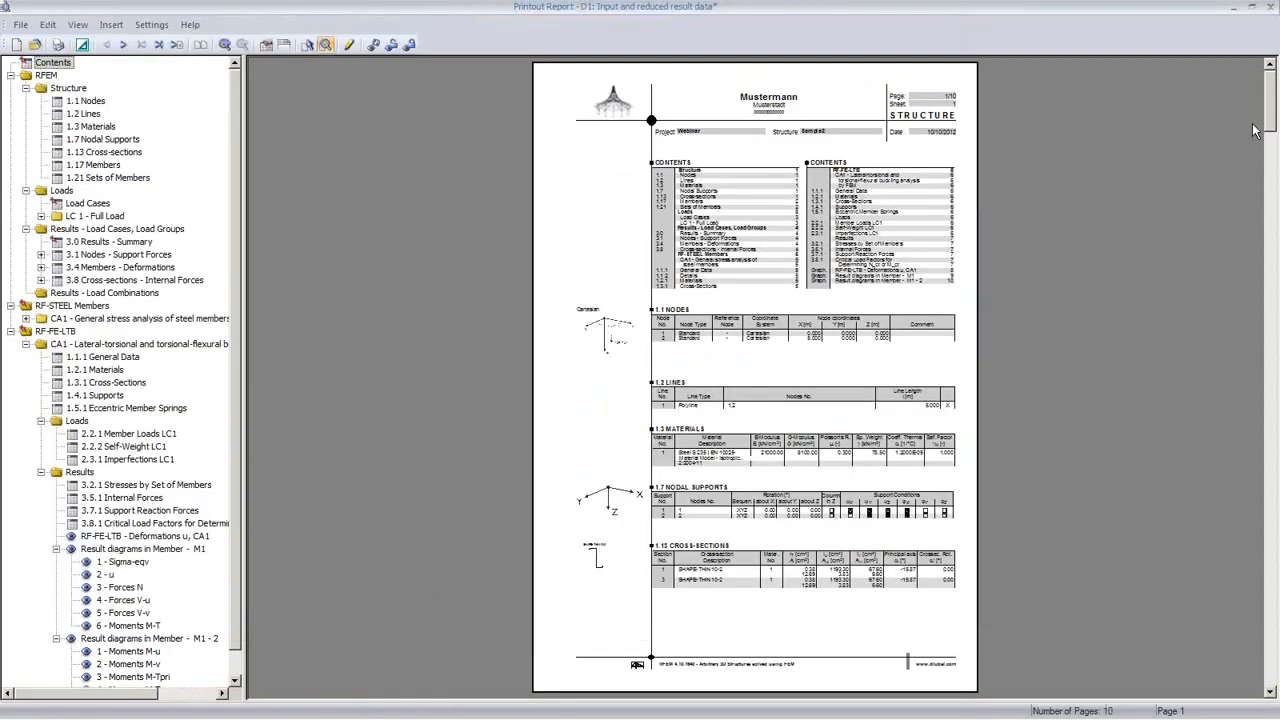
left_click(1270, 10)
left_click(575, 390)
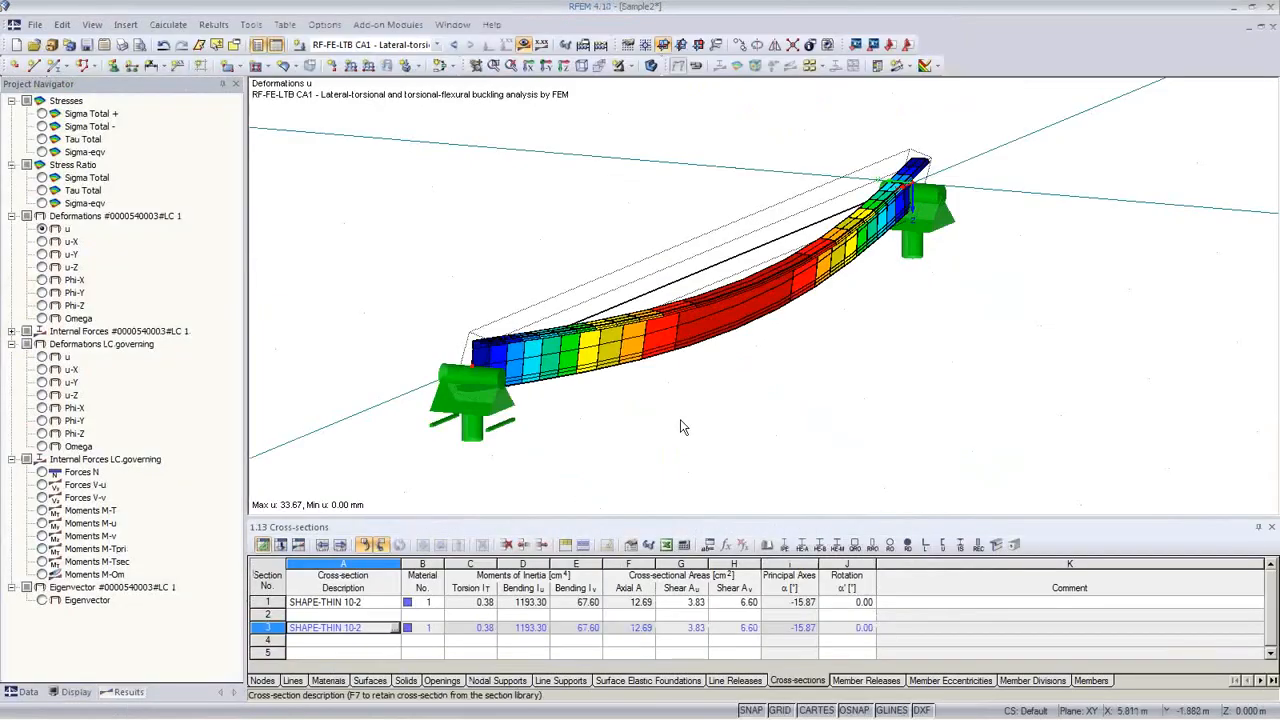
Copy the beam's current deformation graphic and paste it into Position.RTF in Word on a new line below the existing deformation picture
middle_click_drag(745, 424, 660, 430, "ctrl")
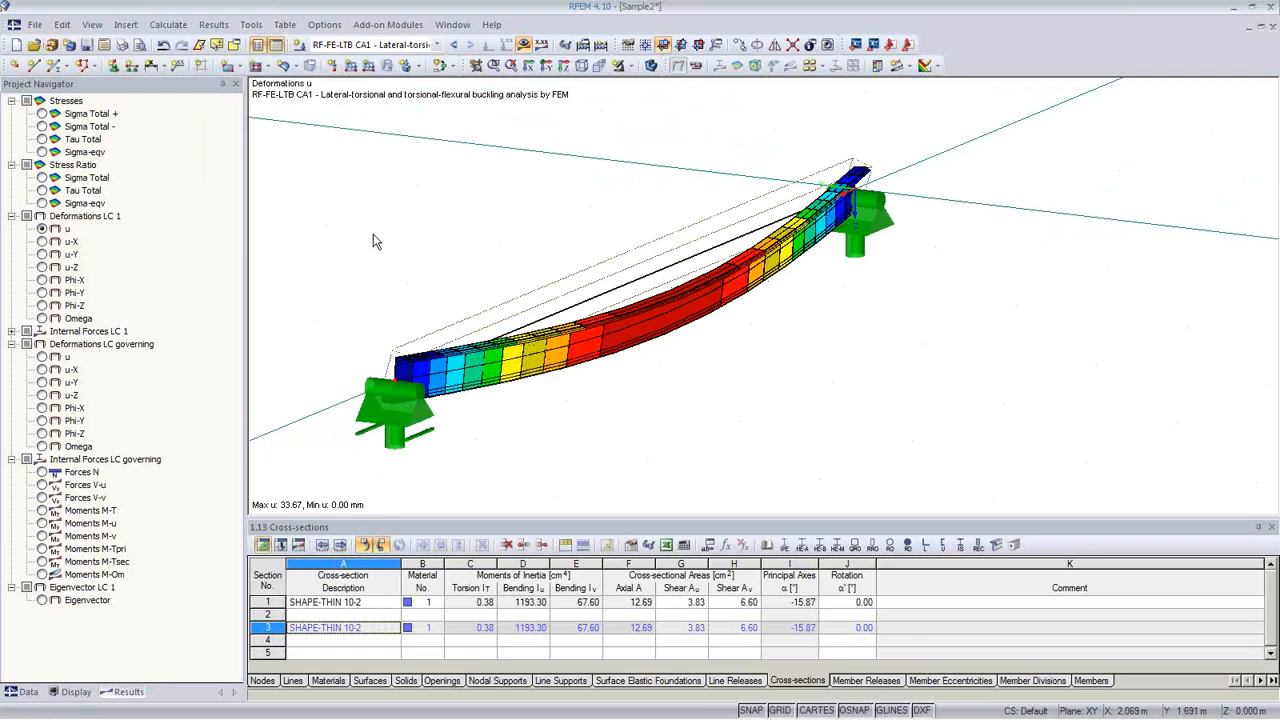
left_click(424, 706)
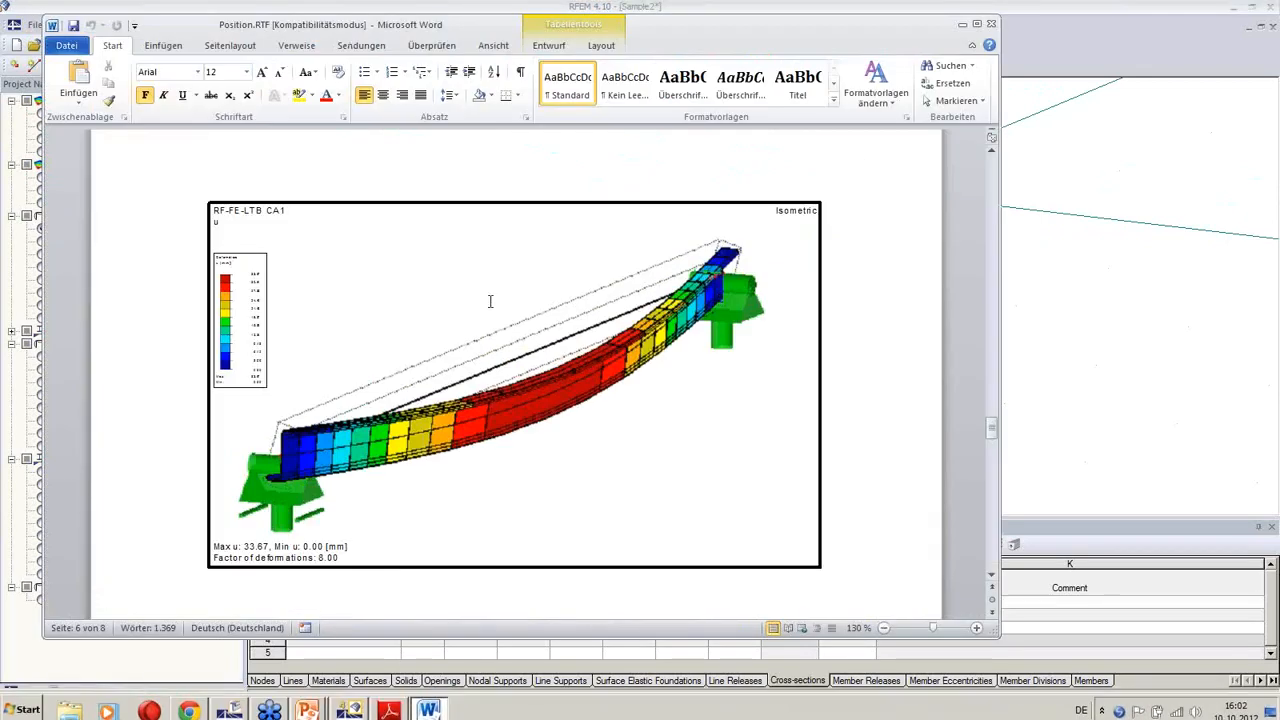
scroll(491, 315, "down", 5)
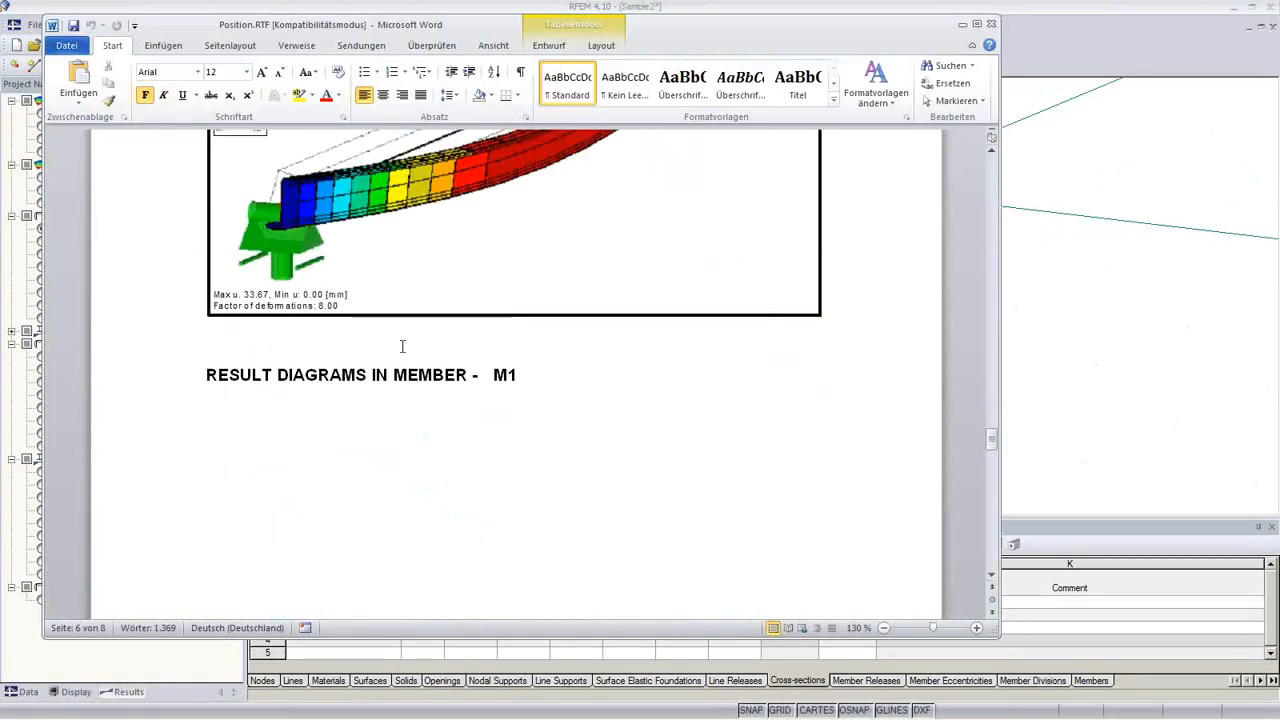
left_click(242, 344)
key("Return")
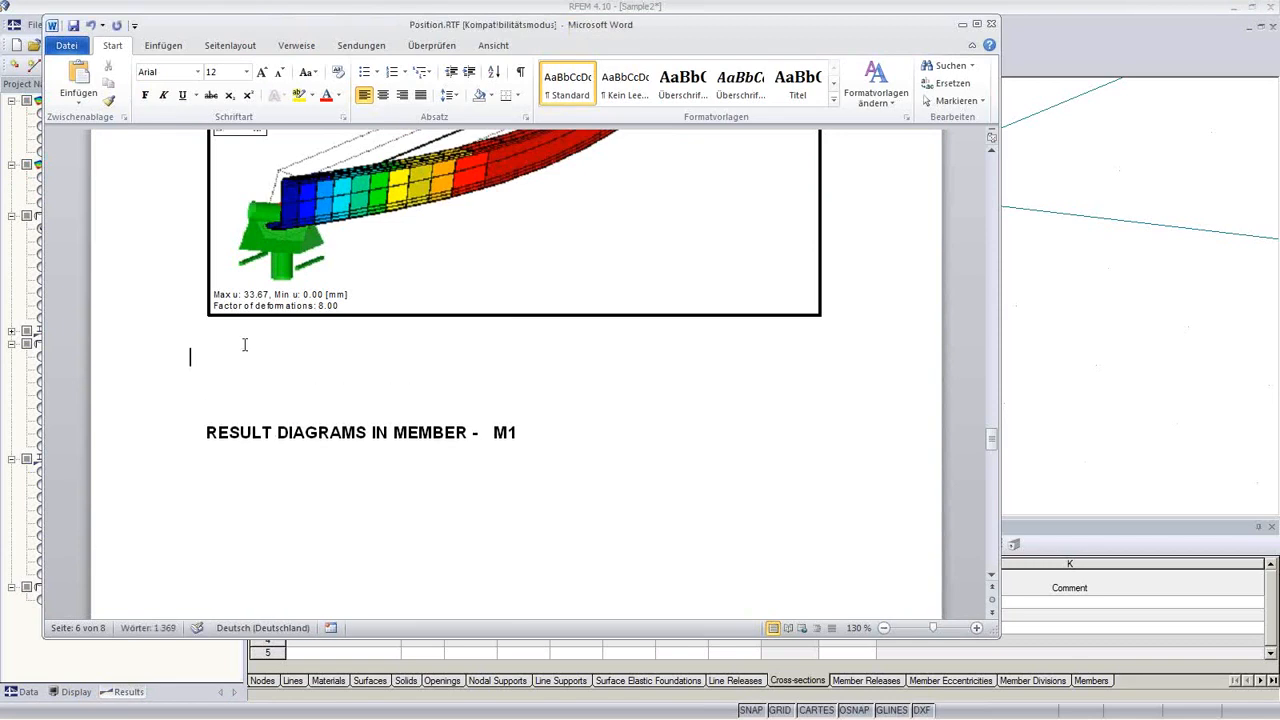
key("ctrl+v")
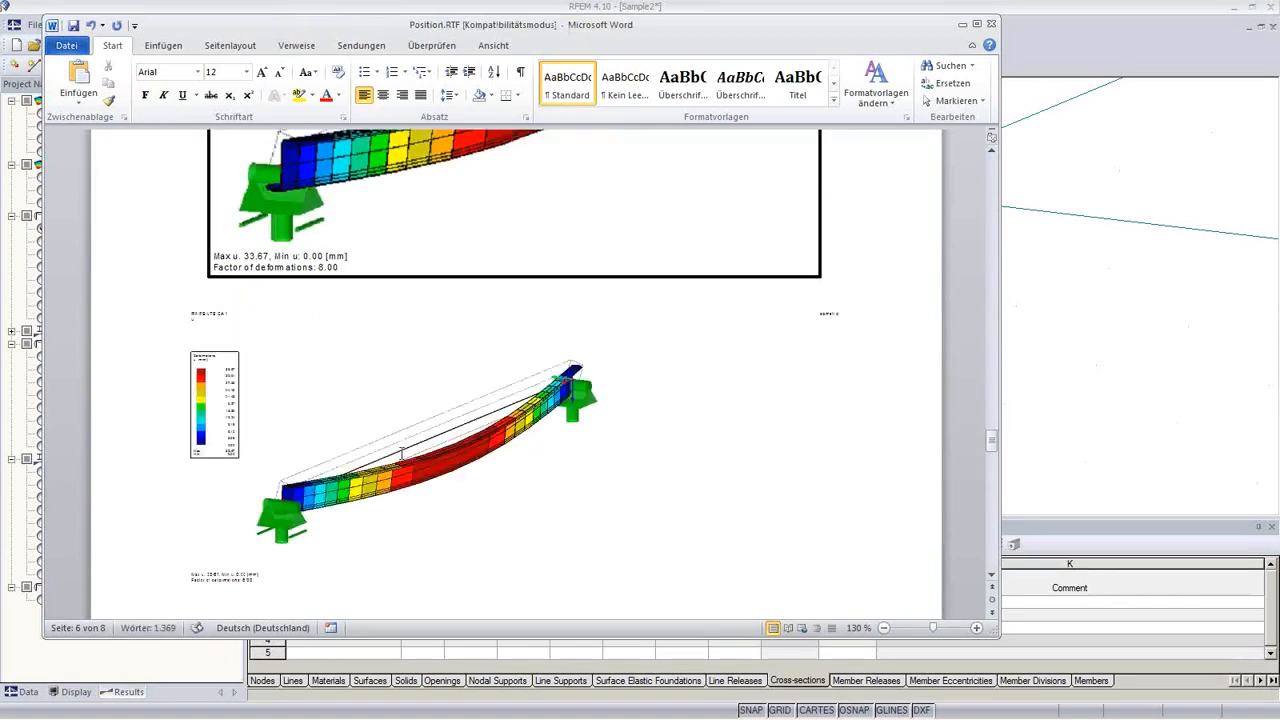
left_click(652, 415)
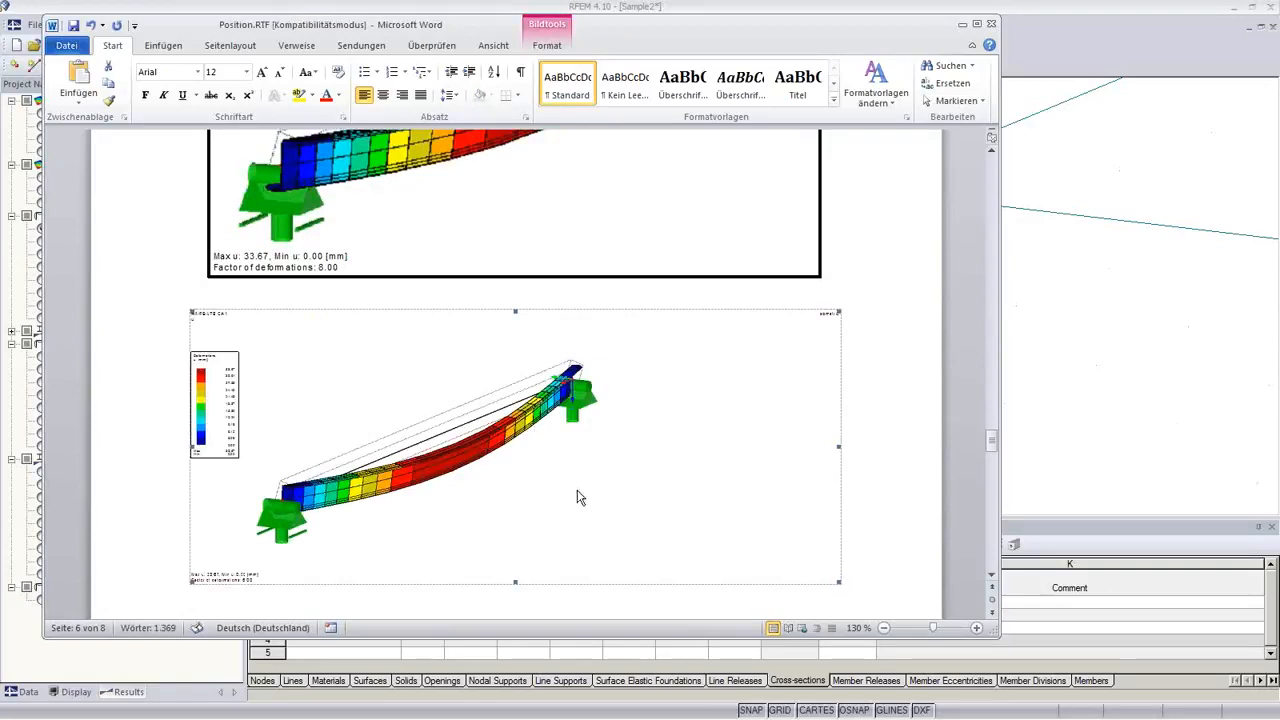
Return to RFEM and switch to the presentation showing the More Information slide
mouse_move(400, 712)
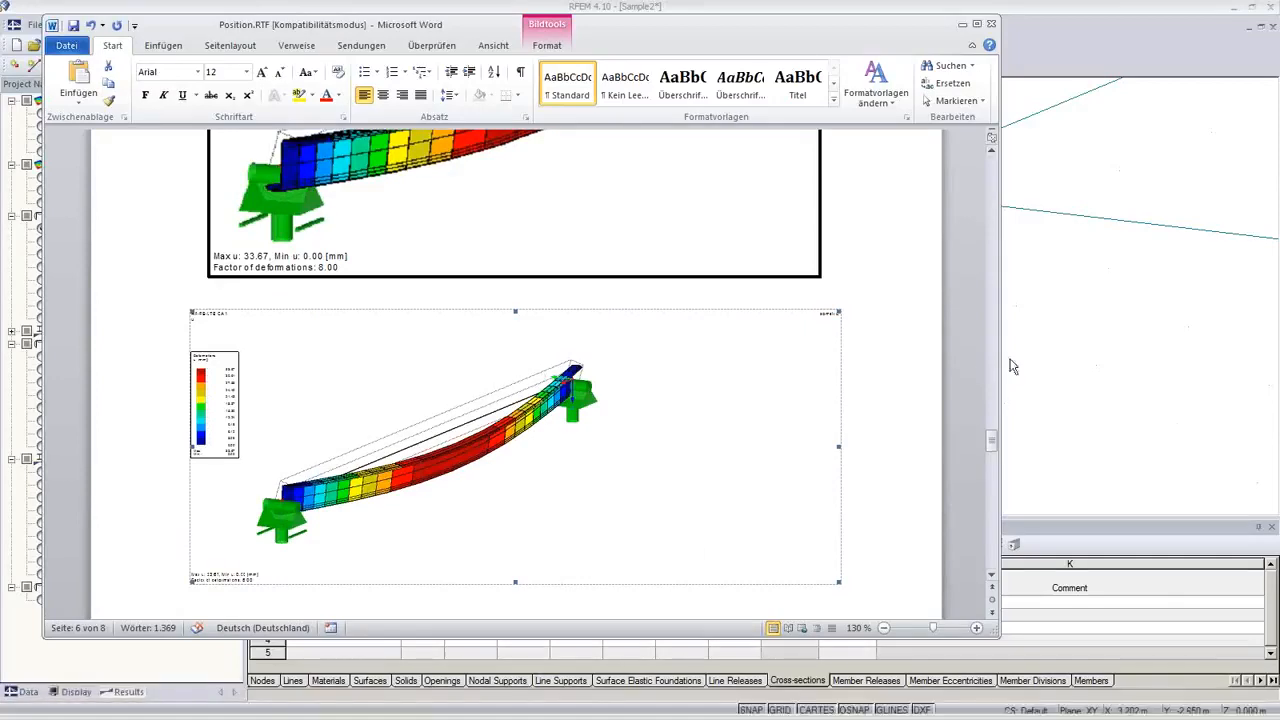
left_click(958, 354)
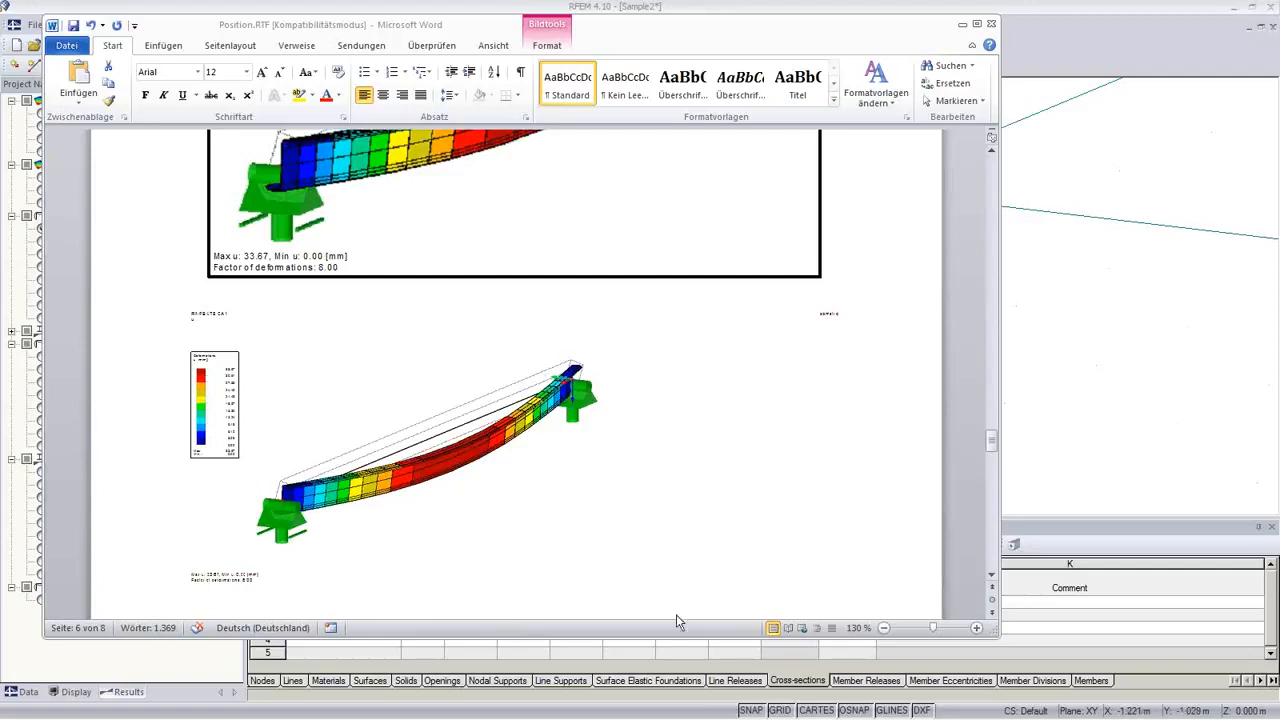
mouse_move(345, 714)
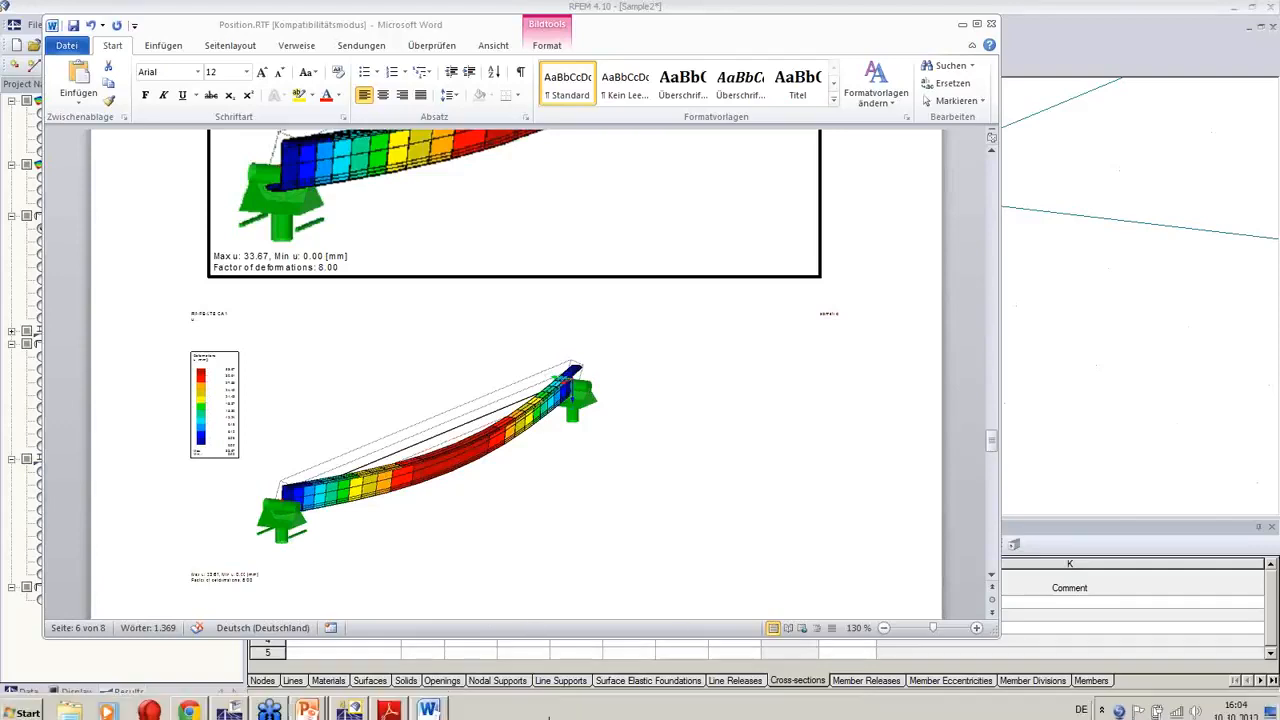
left_click(349, 704)
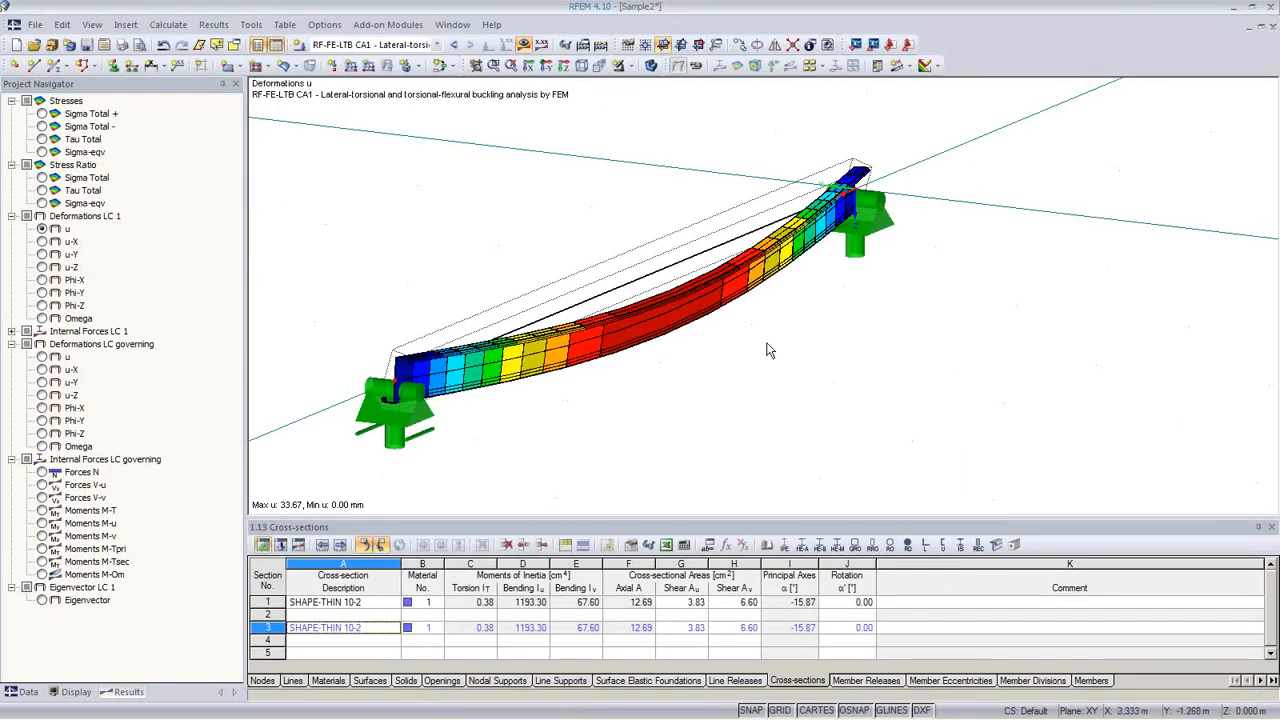
key("alt+Tab")
key("alt+Tab")
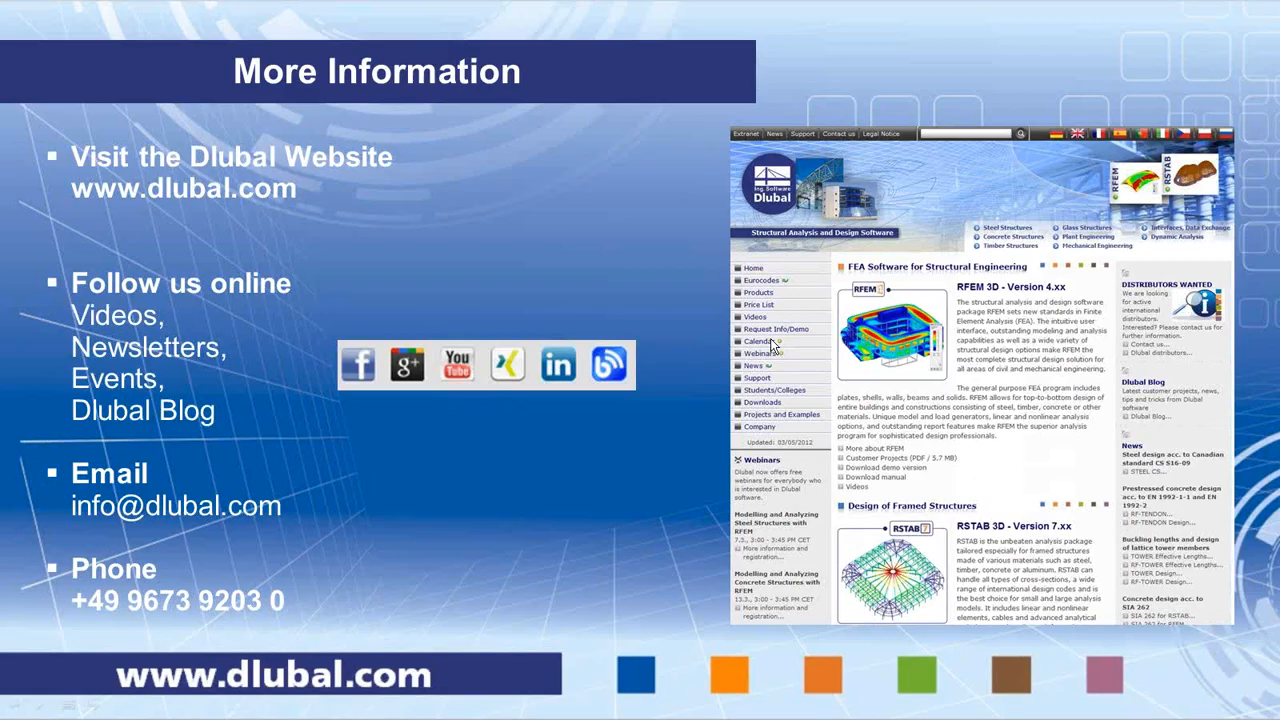